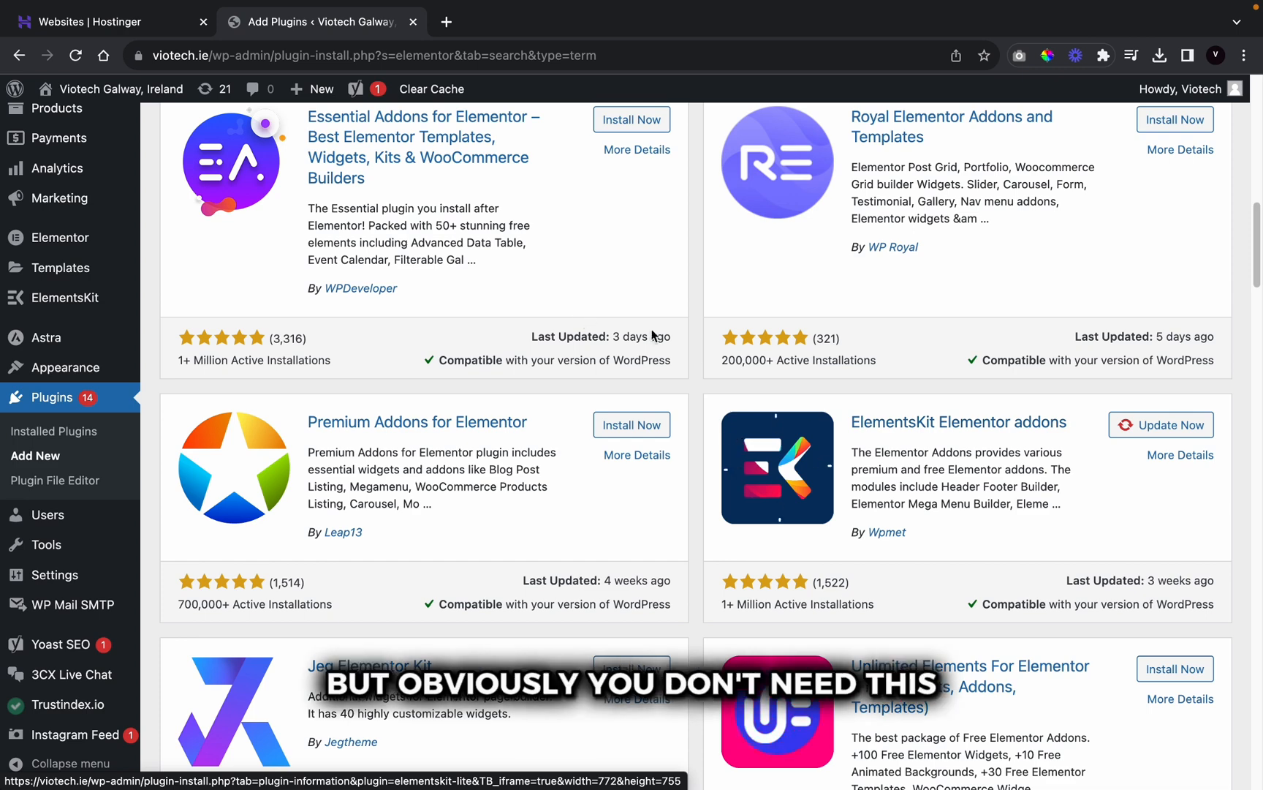
scroll(783, 478, "up", 10)
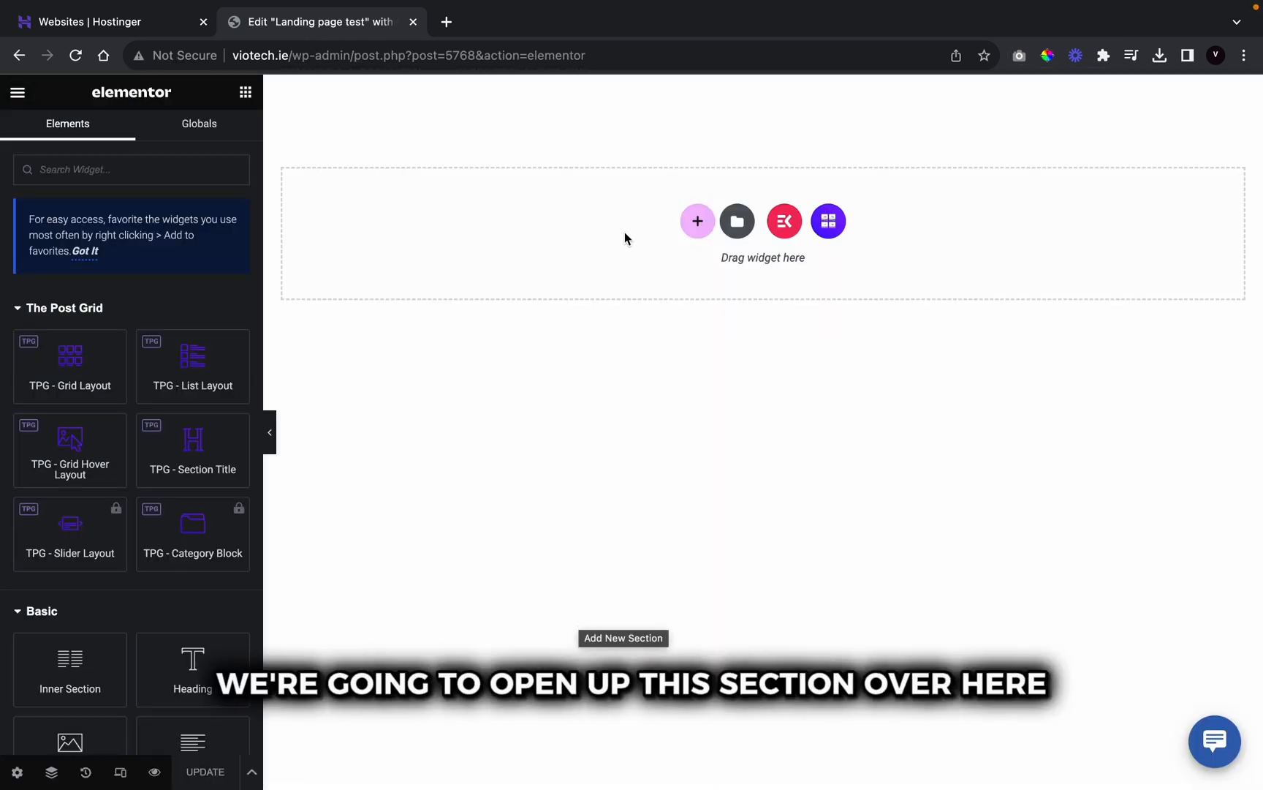
Step: Add a three-column section with a wide middle column and place an Image widget in its first column
left_click(697, 227)
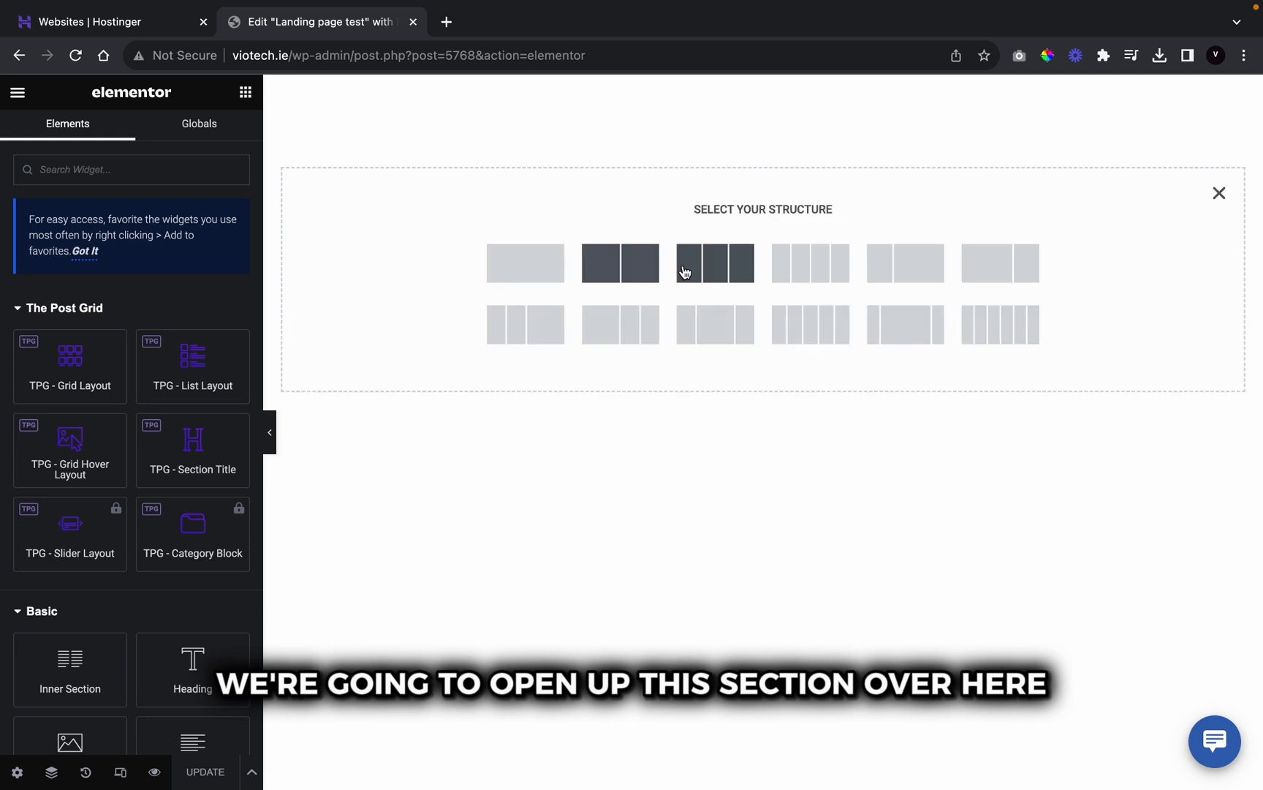
left_click(704, 339)
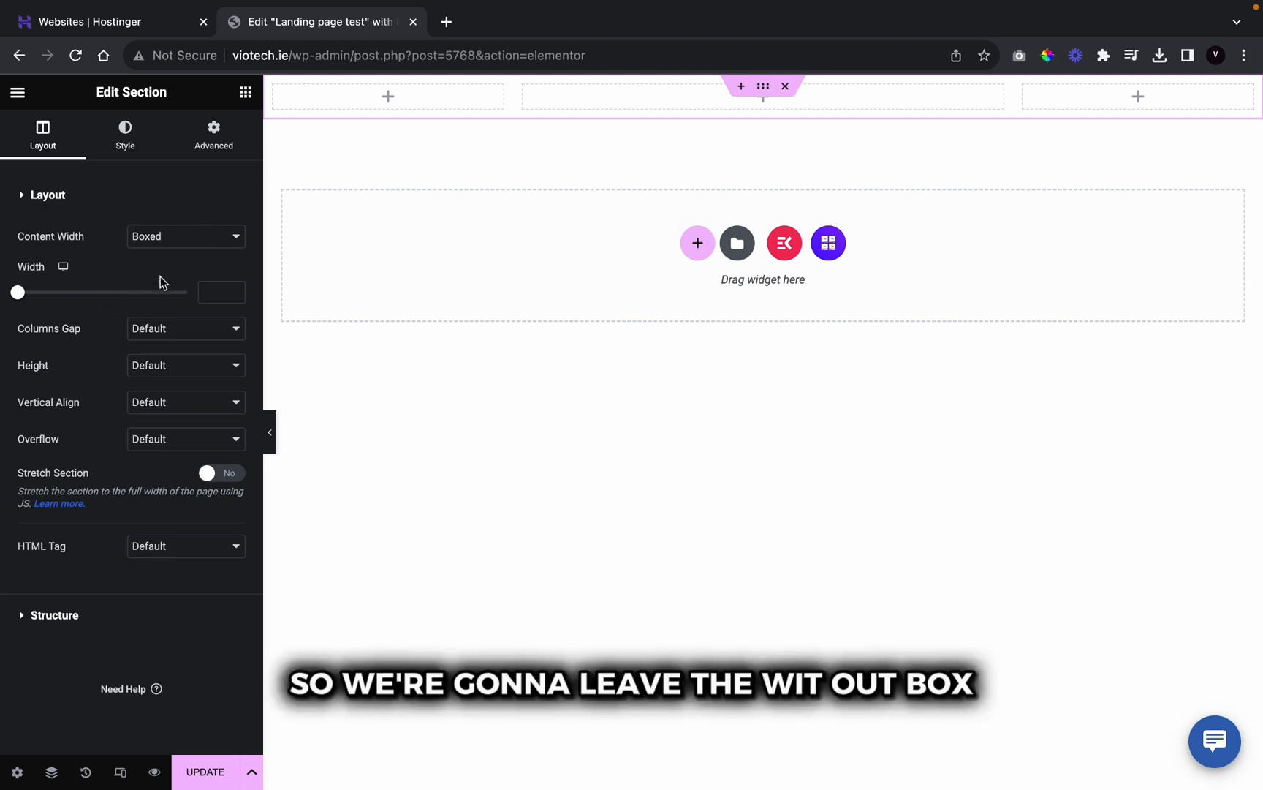
left_click(245, 94)
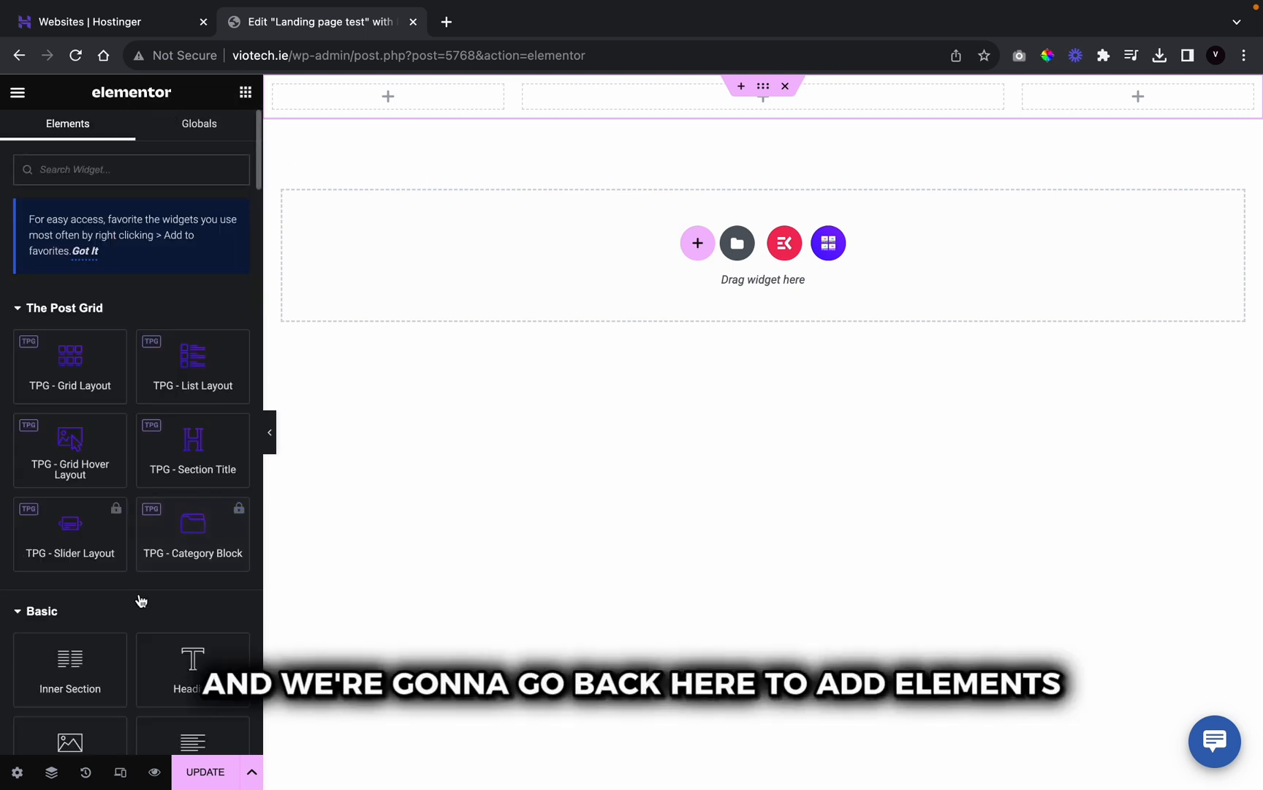
scroll(141, 600, "down", 3)
left_click_drag(93, 617, 437, 111)
Step: Choose the BASIC logo from the media library for the image and set its width to 45%
left_click(207, 304)
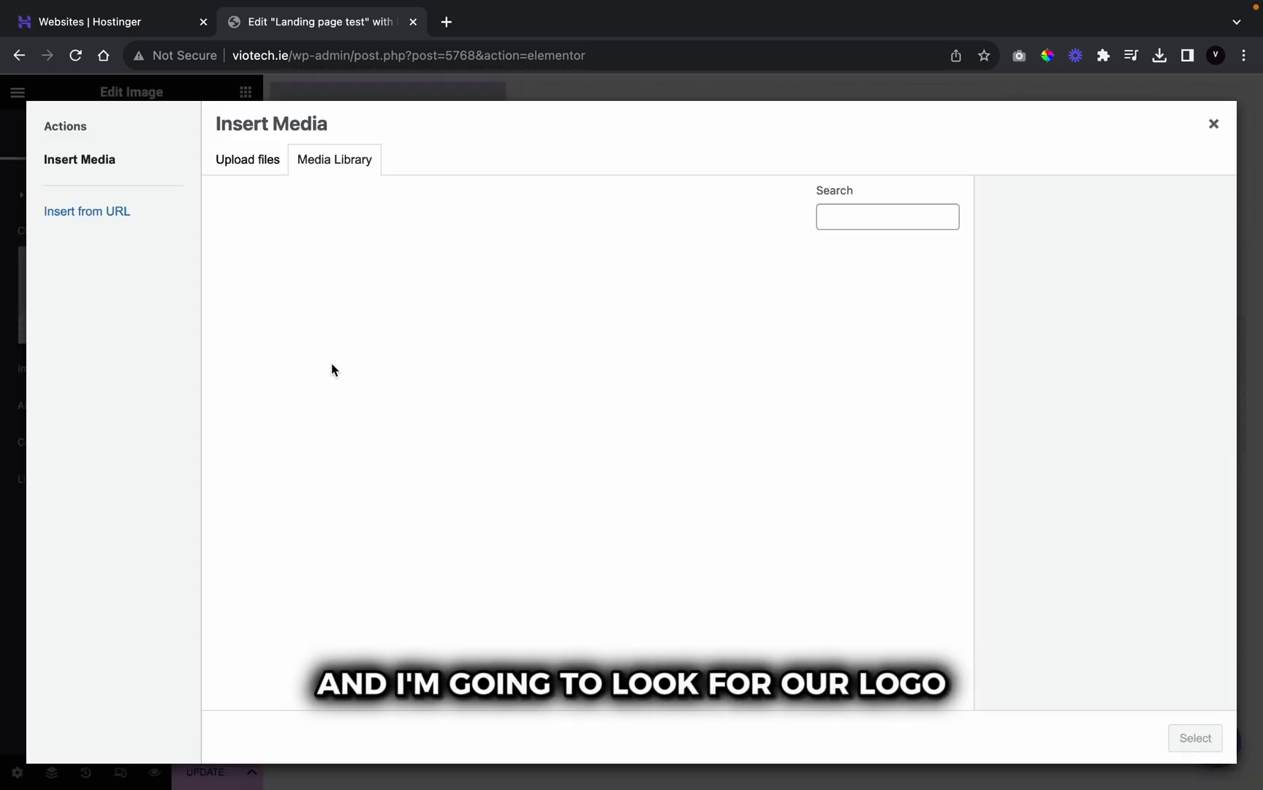
left_click(289, 308)
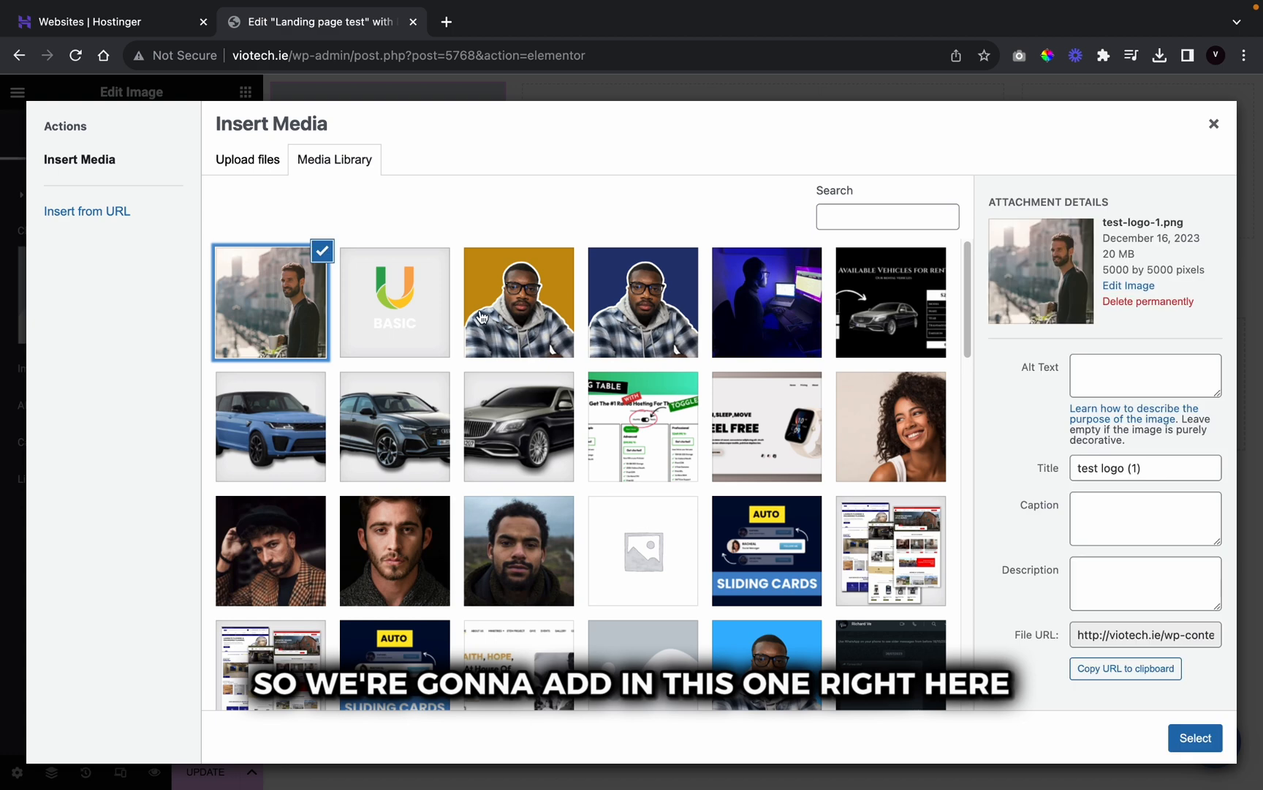
left_click(414, 297)
left_click(1196, 746)
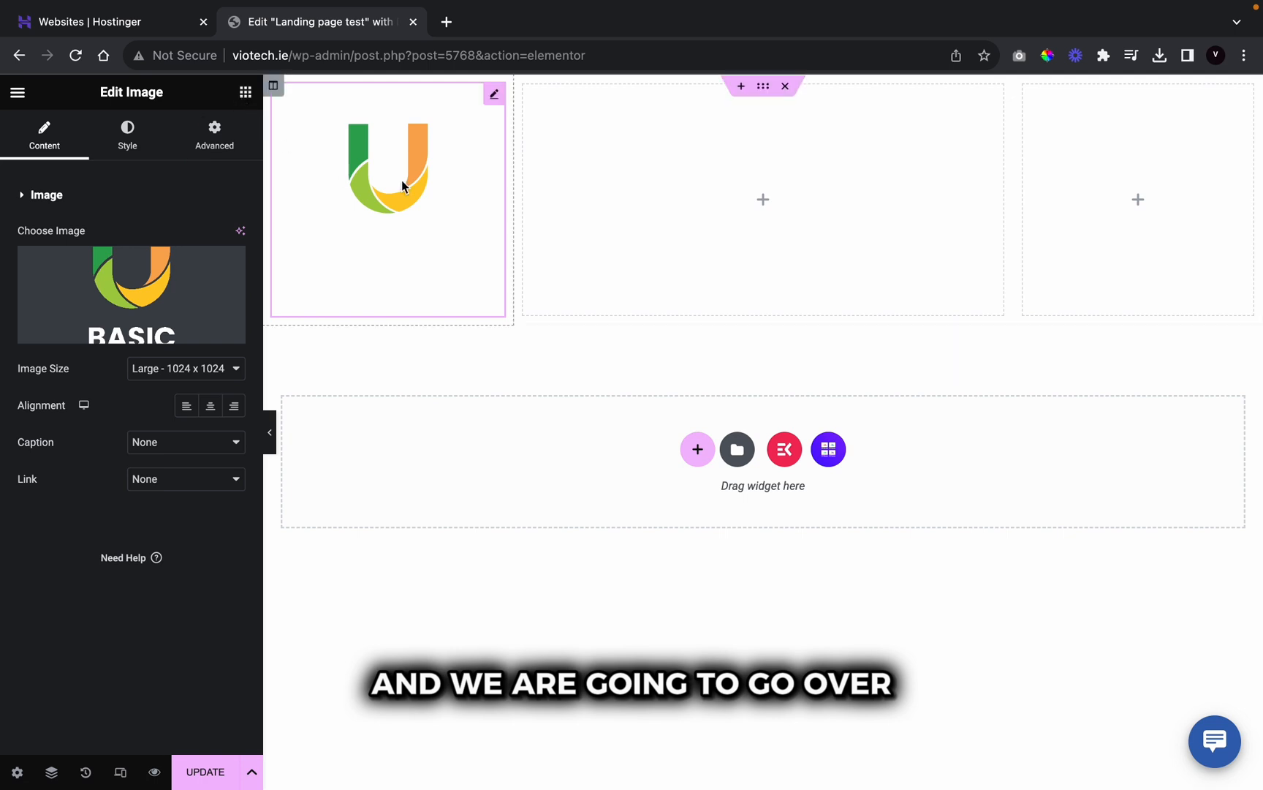
left_click(118, 136)
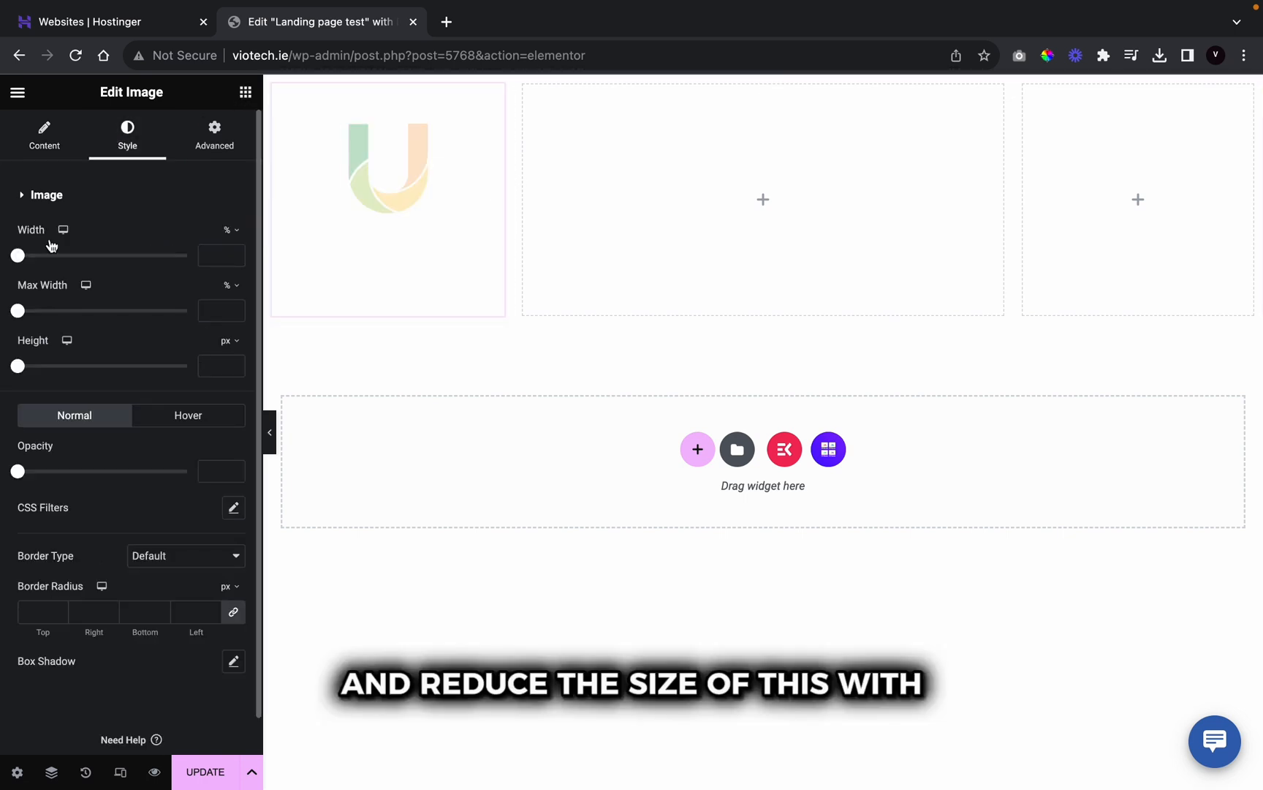
left_click_drag(20, 256, 93, 256)
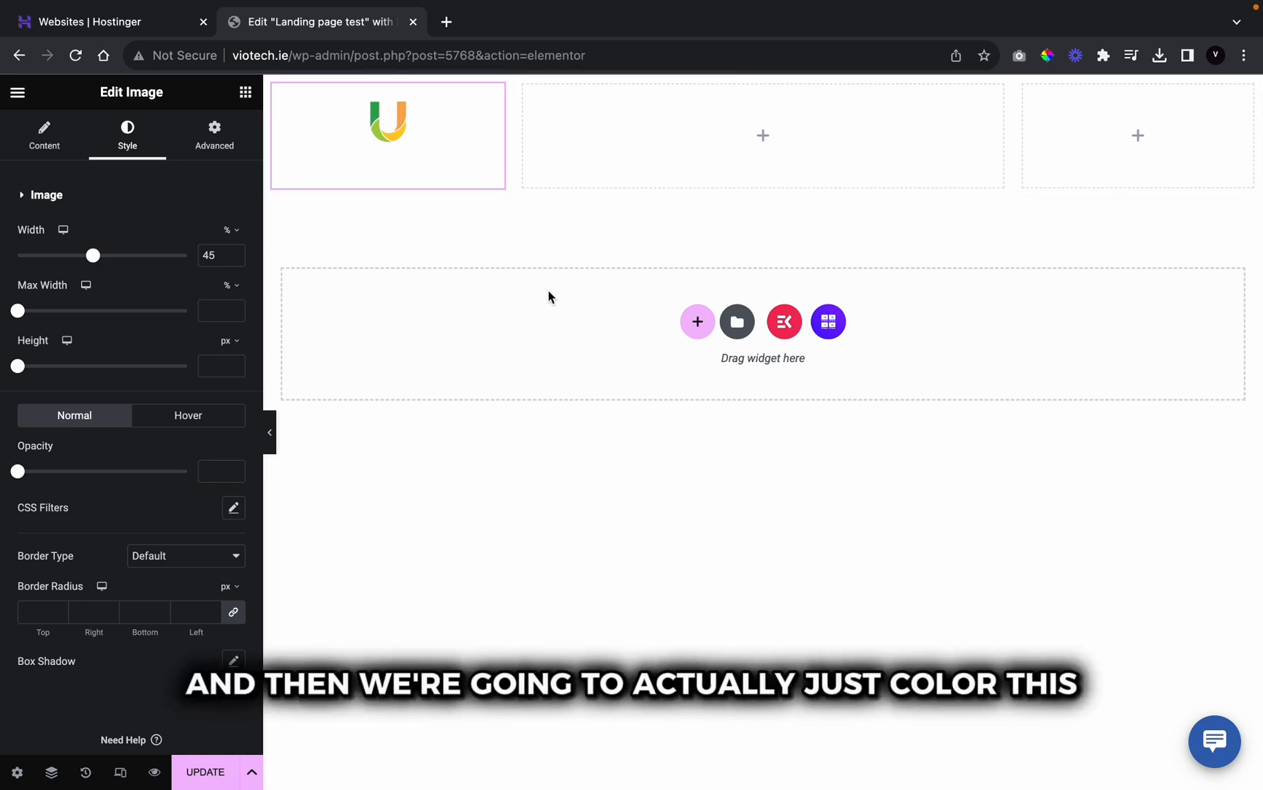
Step: Give the header section a classic background in the black global color #000000
left_click(764, 89)
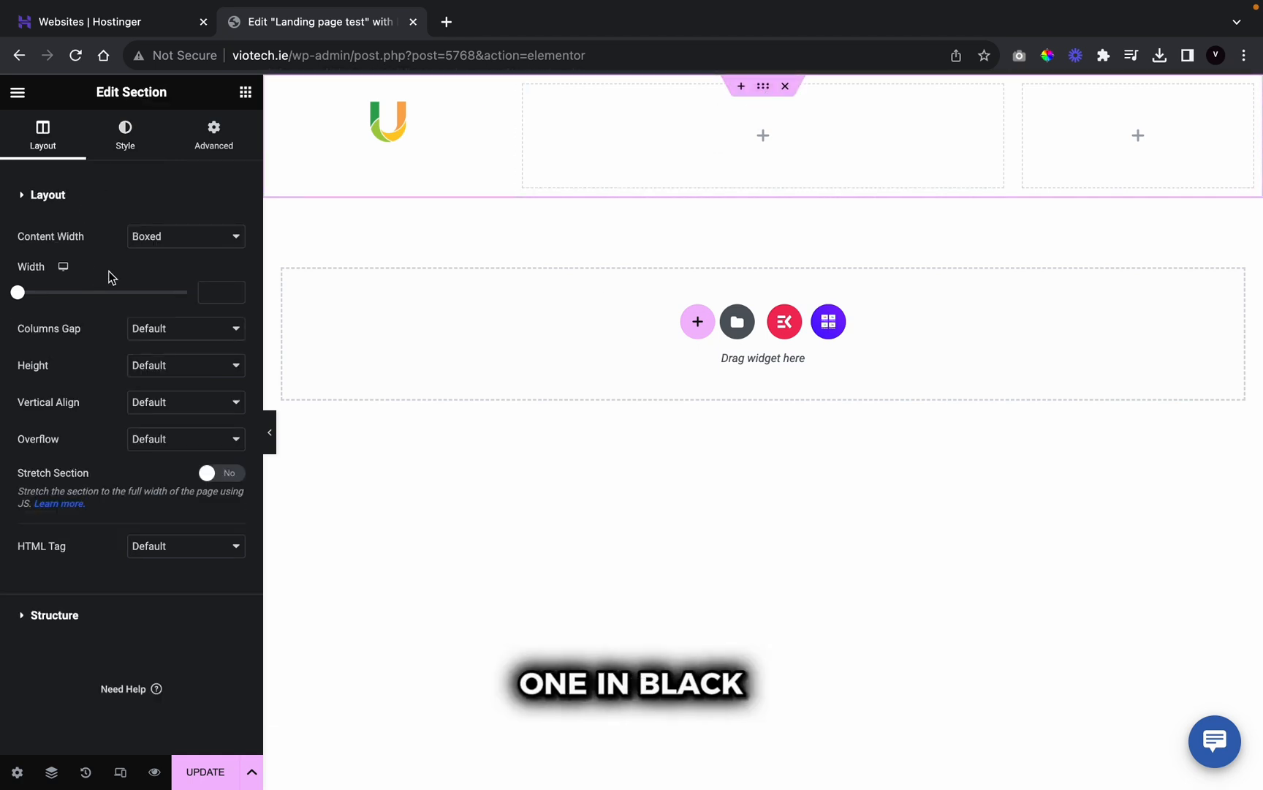
left_click(125, 134)
left_click(163, 274)
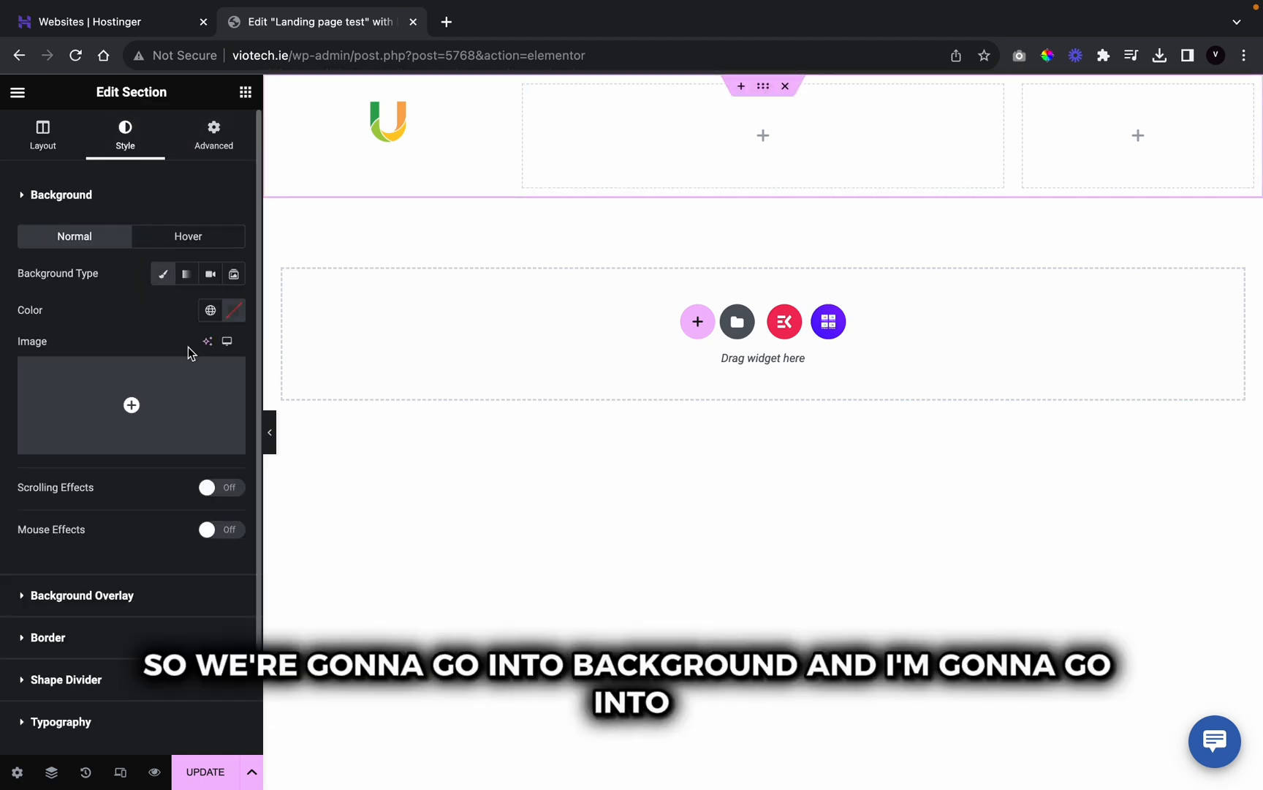
left_click(210, 312)
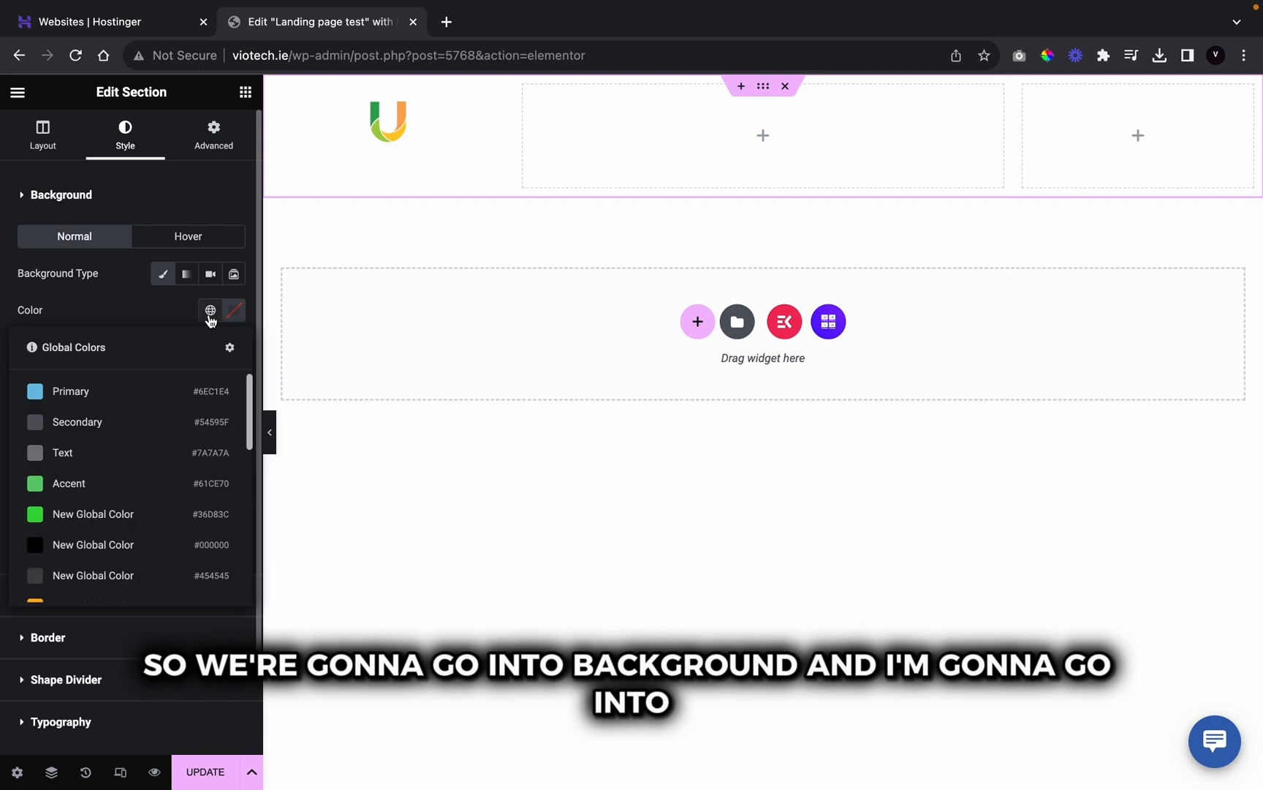
left_click(145, 549)
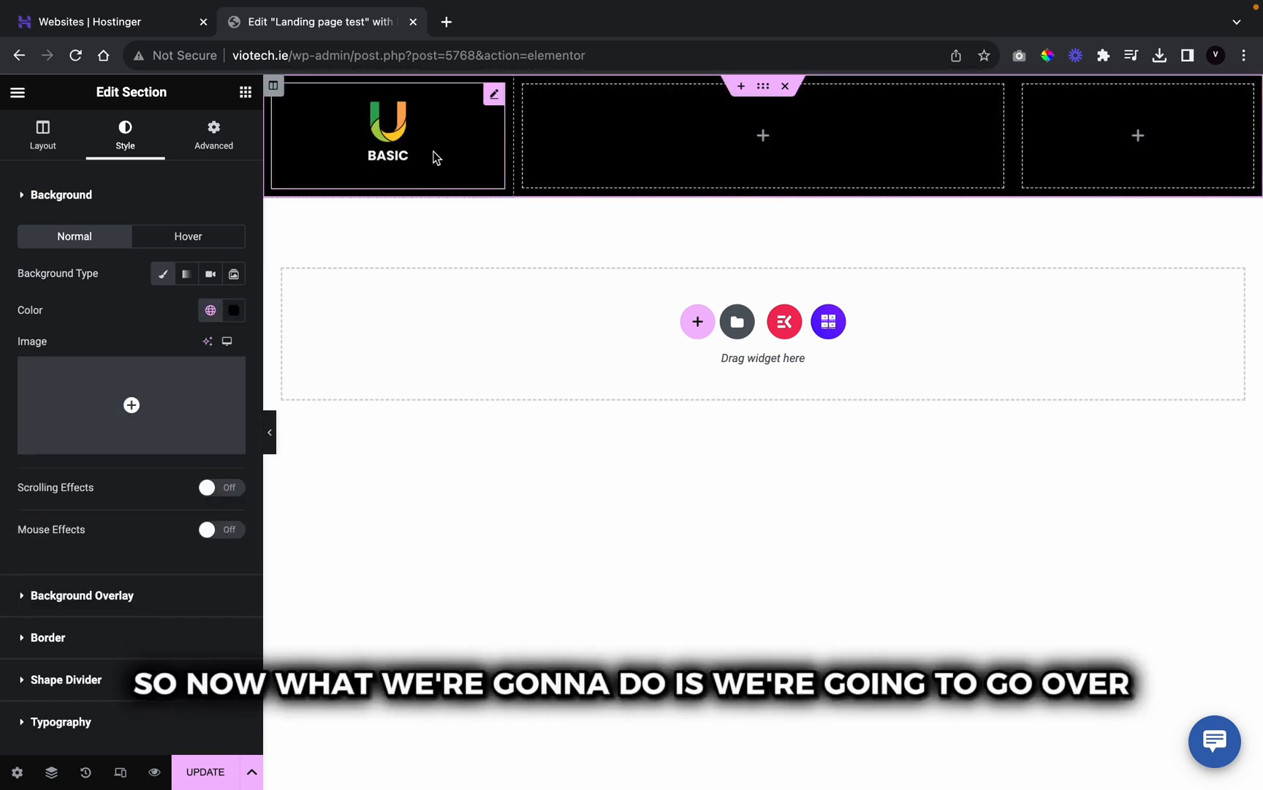
Step: Place a Button widget in the section's third column and set that column's vertical alignment to Middle
left_click(245, 92)
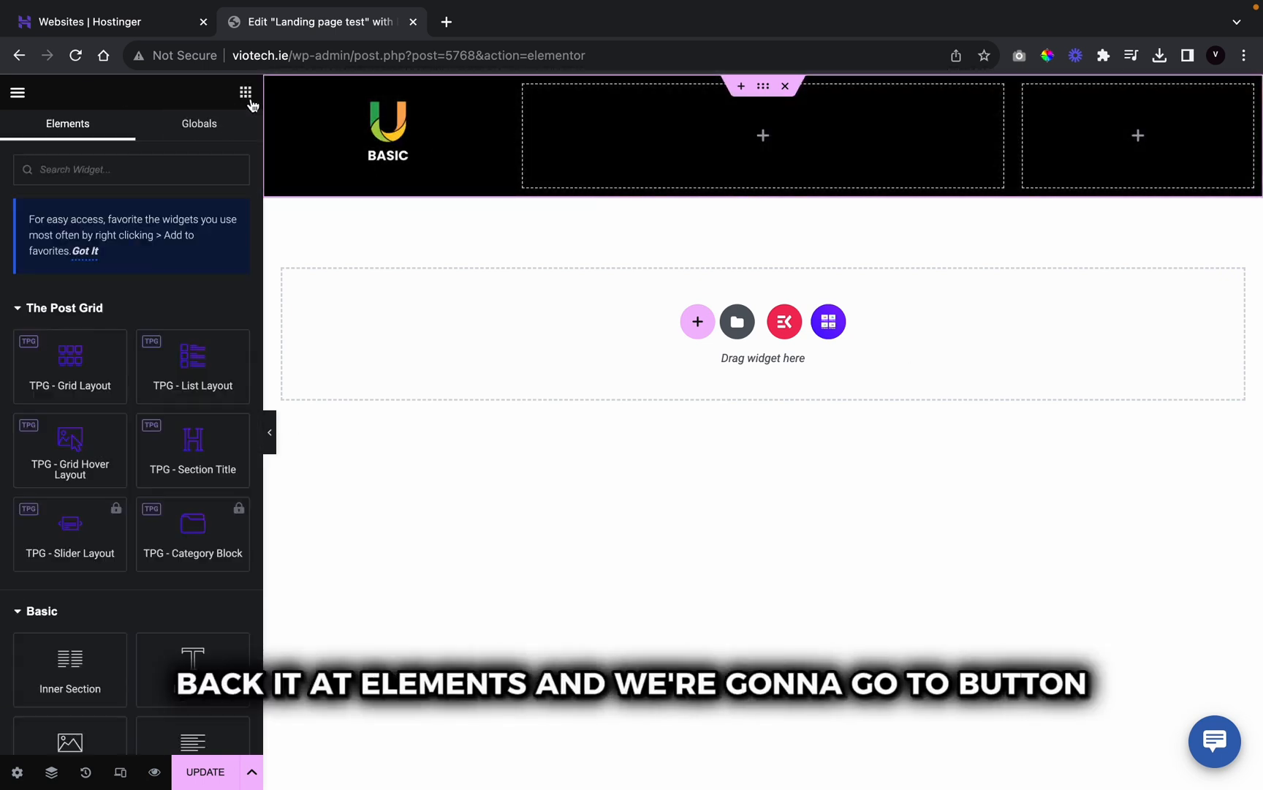
scroll(72, 620, "down", 3)
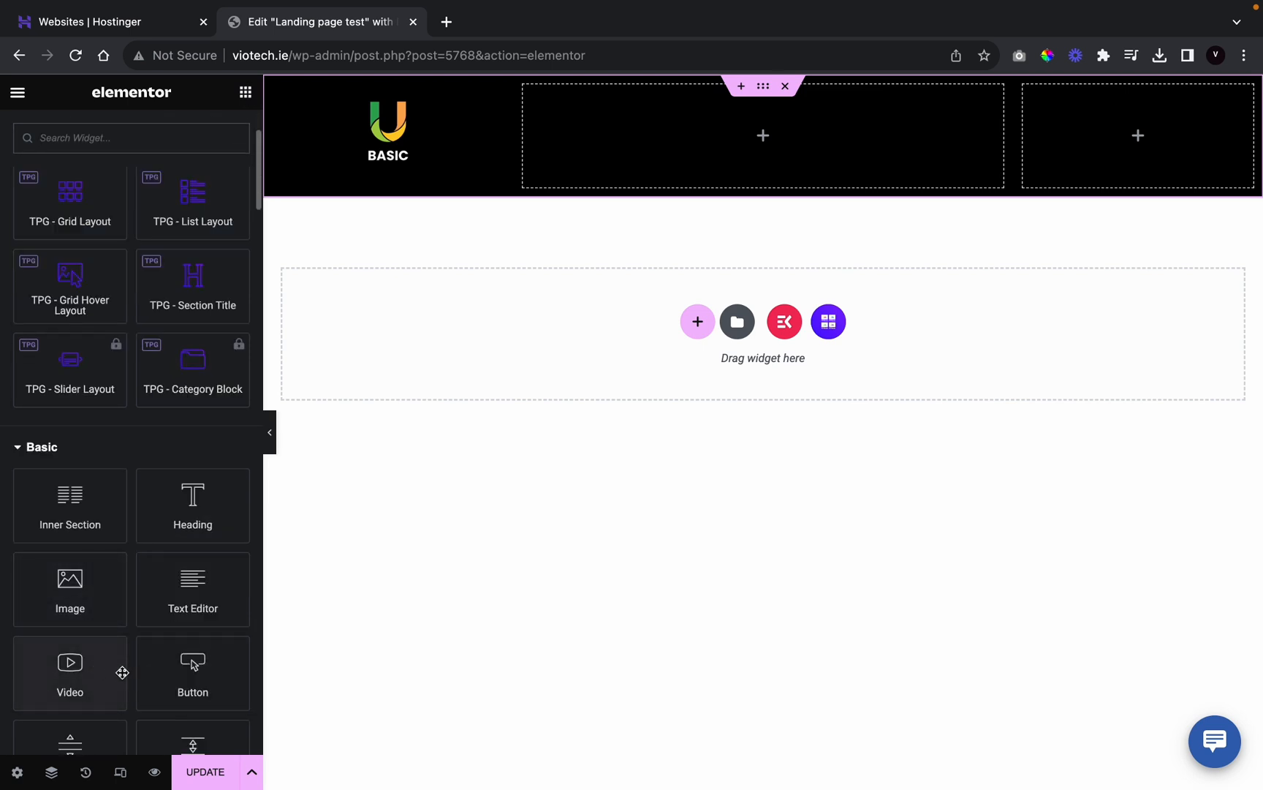
left_click_drag(191, 666, 1145, 128)
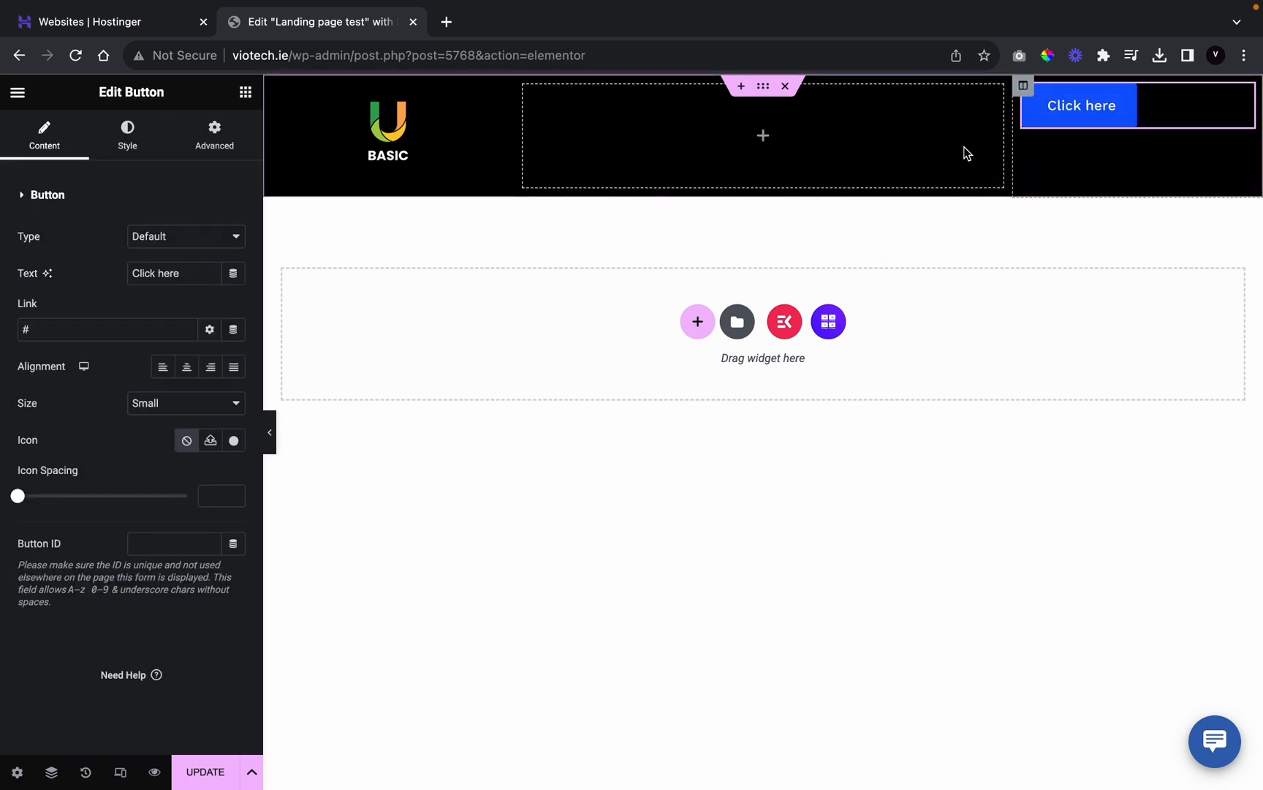
left_click(1024, 87)
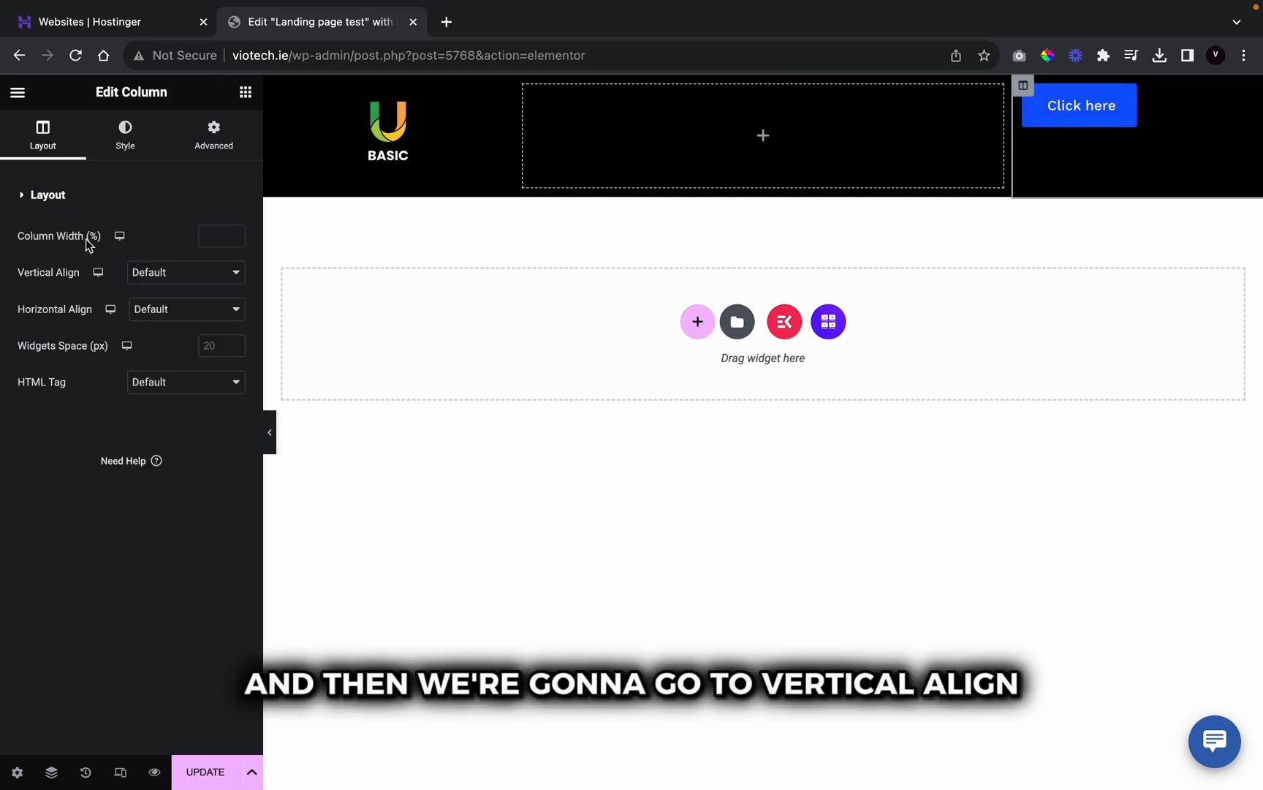
left_click(190, 284)
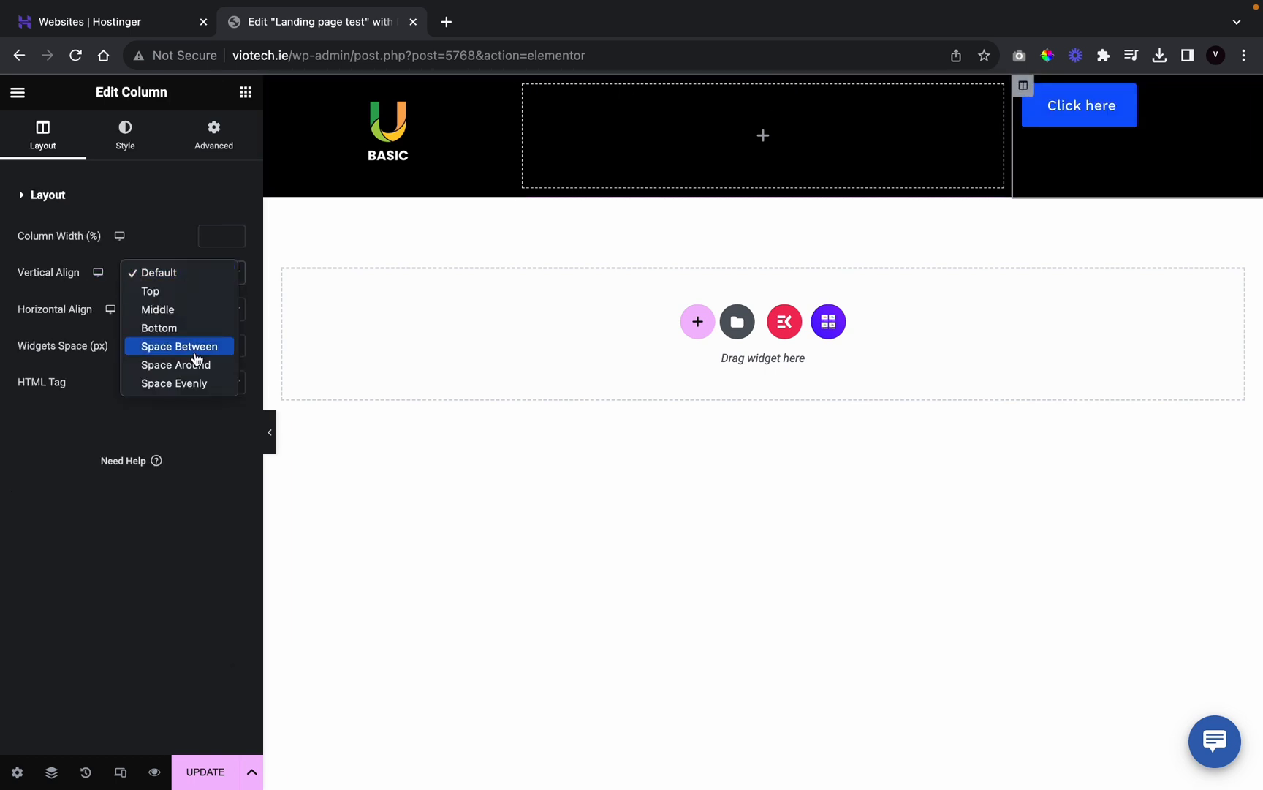
left_click(185, 313)
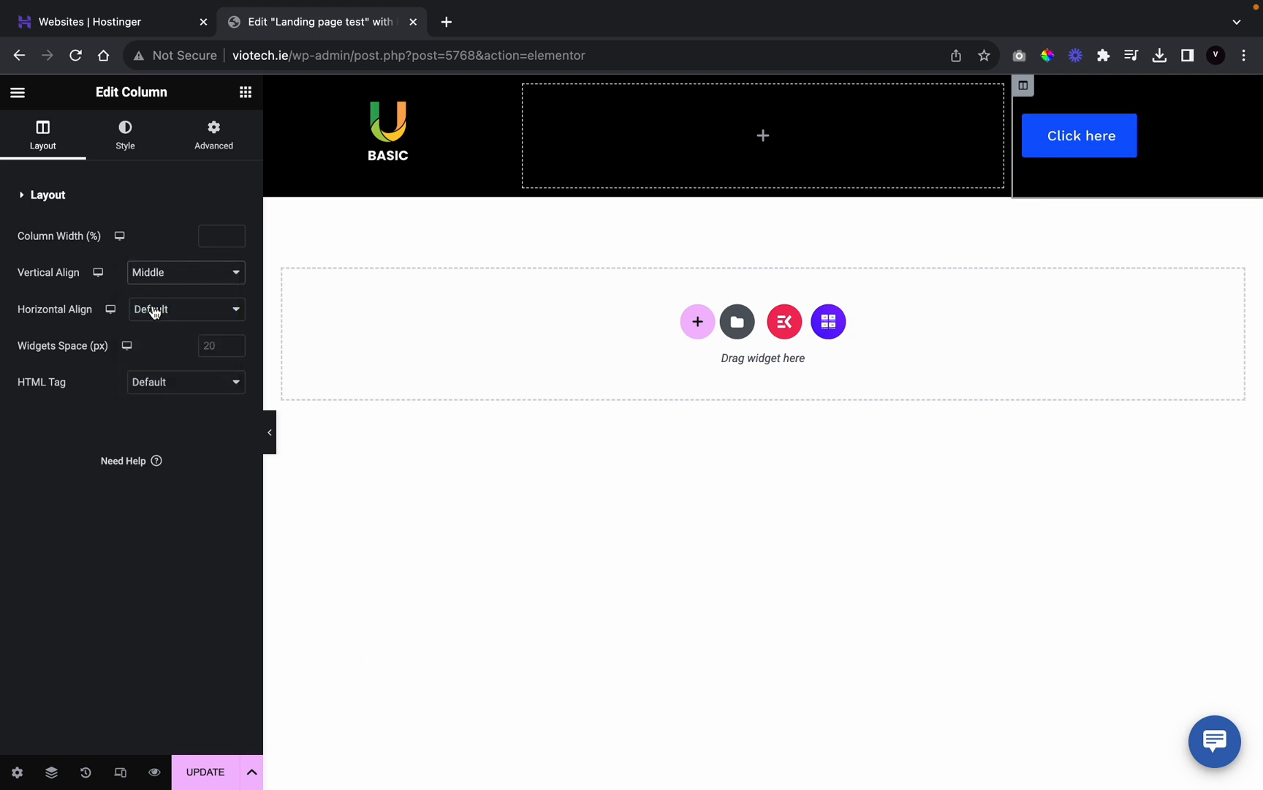
Step: Center the button in its column and change its text to "Apply now"
left_click(1182, 154)
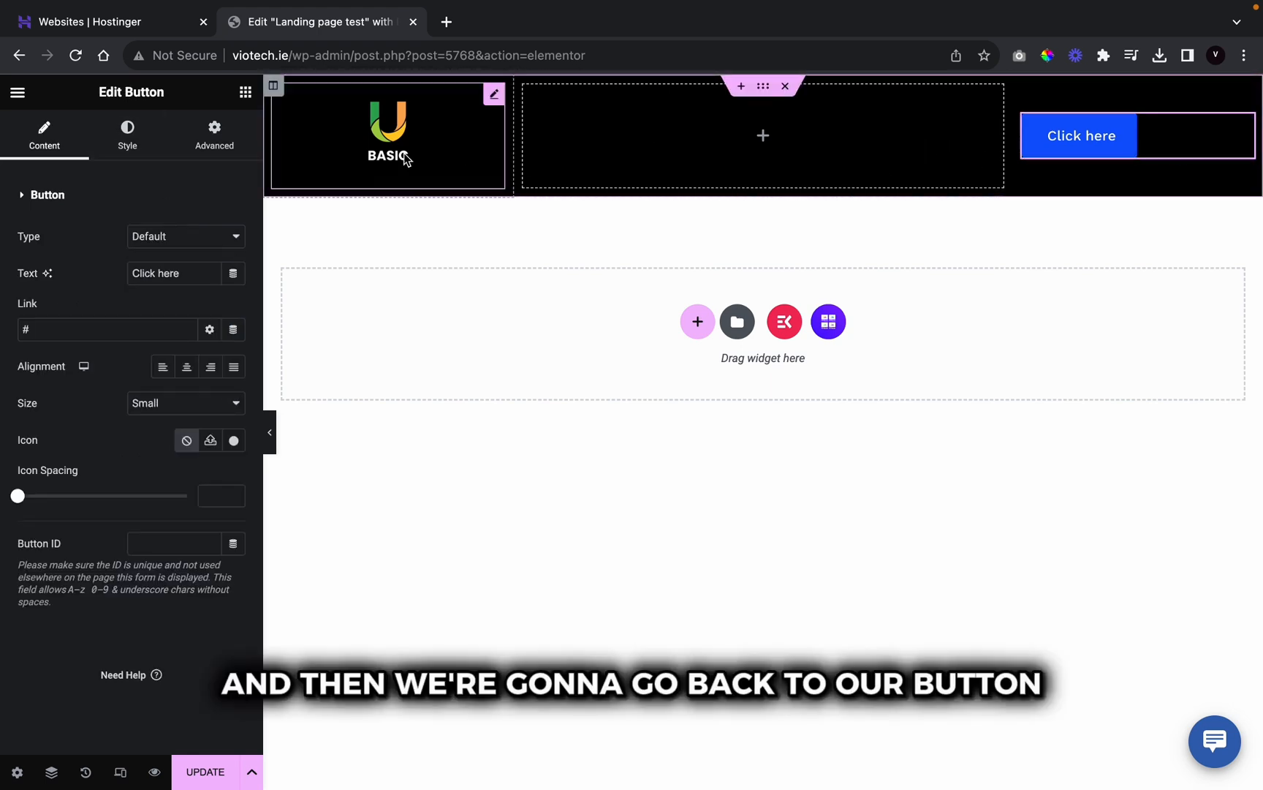
left_click(187, 367)
left_click(190, 281)
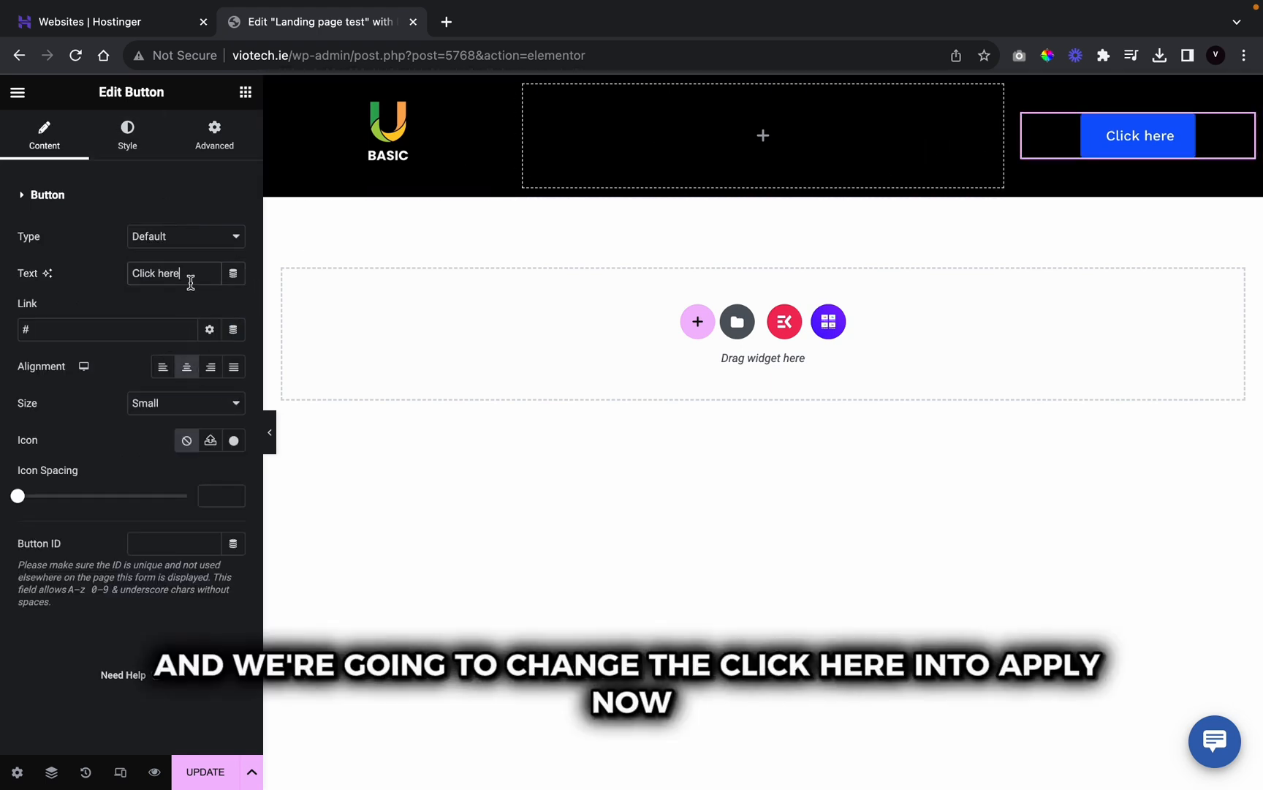
key("BackSpace")
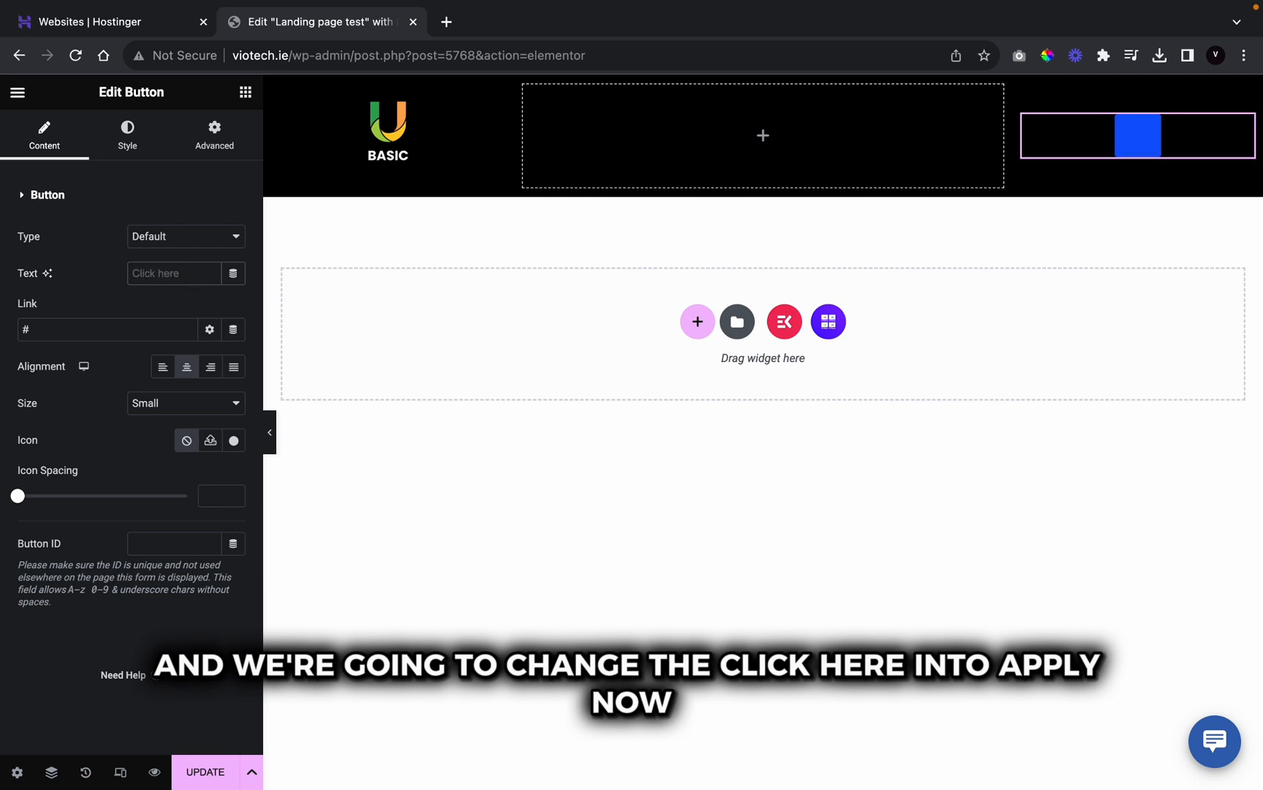
type("Apply n")
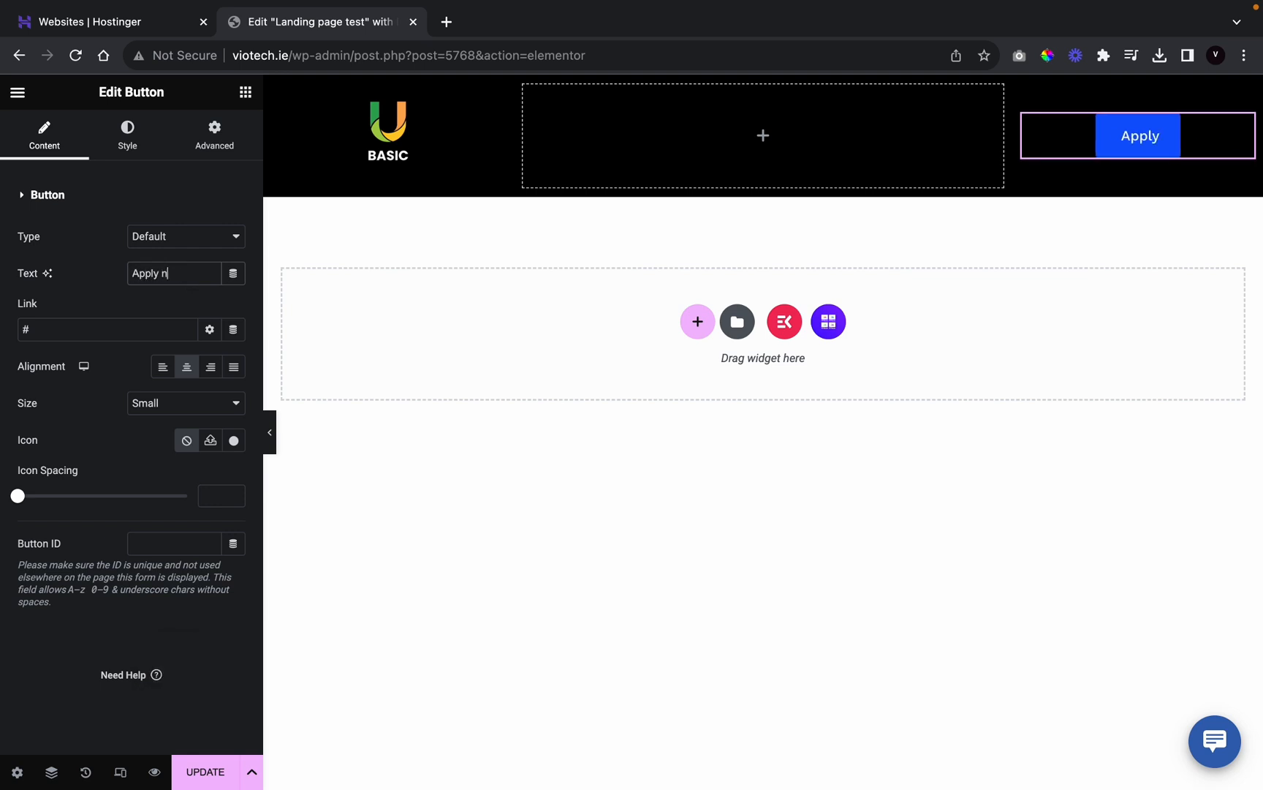
type("ow")
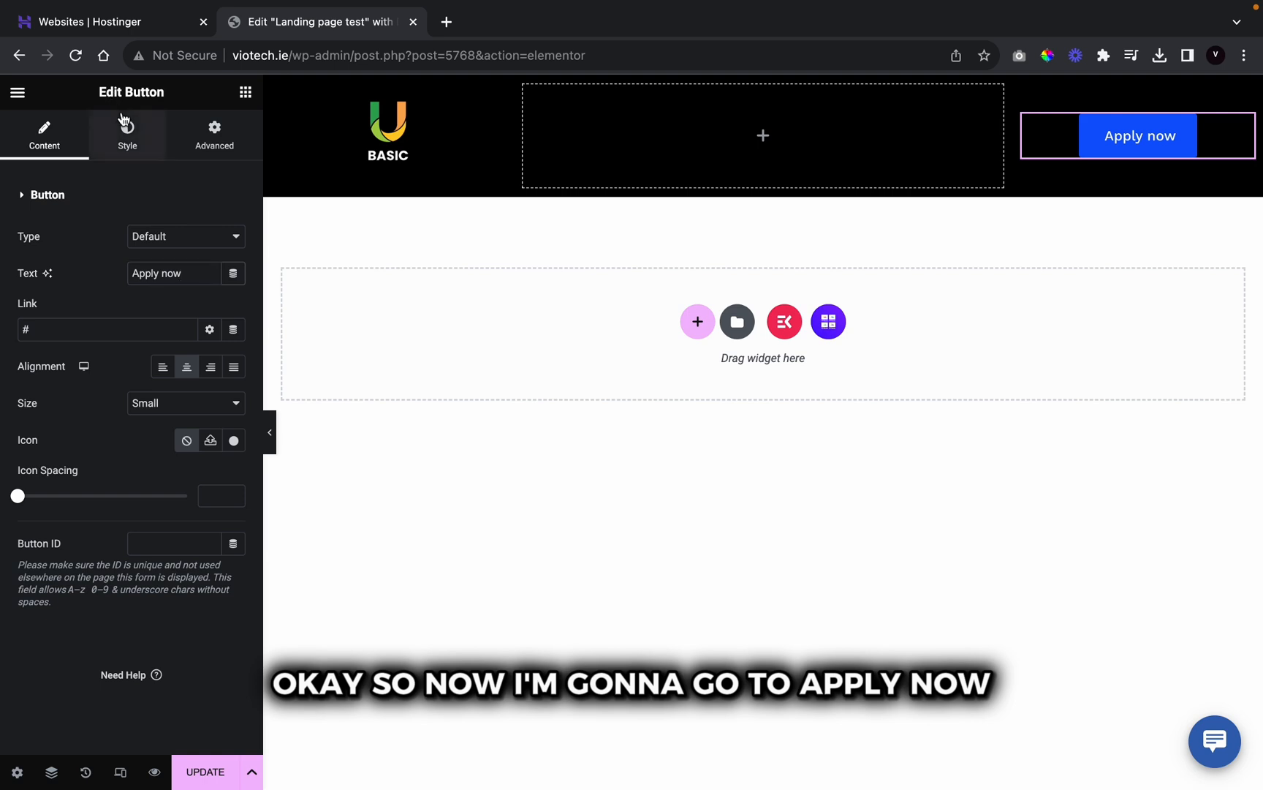
Step: Set the button's typography to Verdana, size 17 px, weight 600 (Semi Bold) and Uppercase transform
left_click(123, 120)
left_click(243, 238)
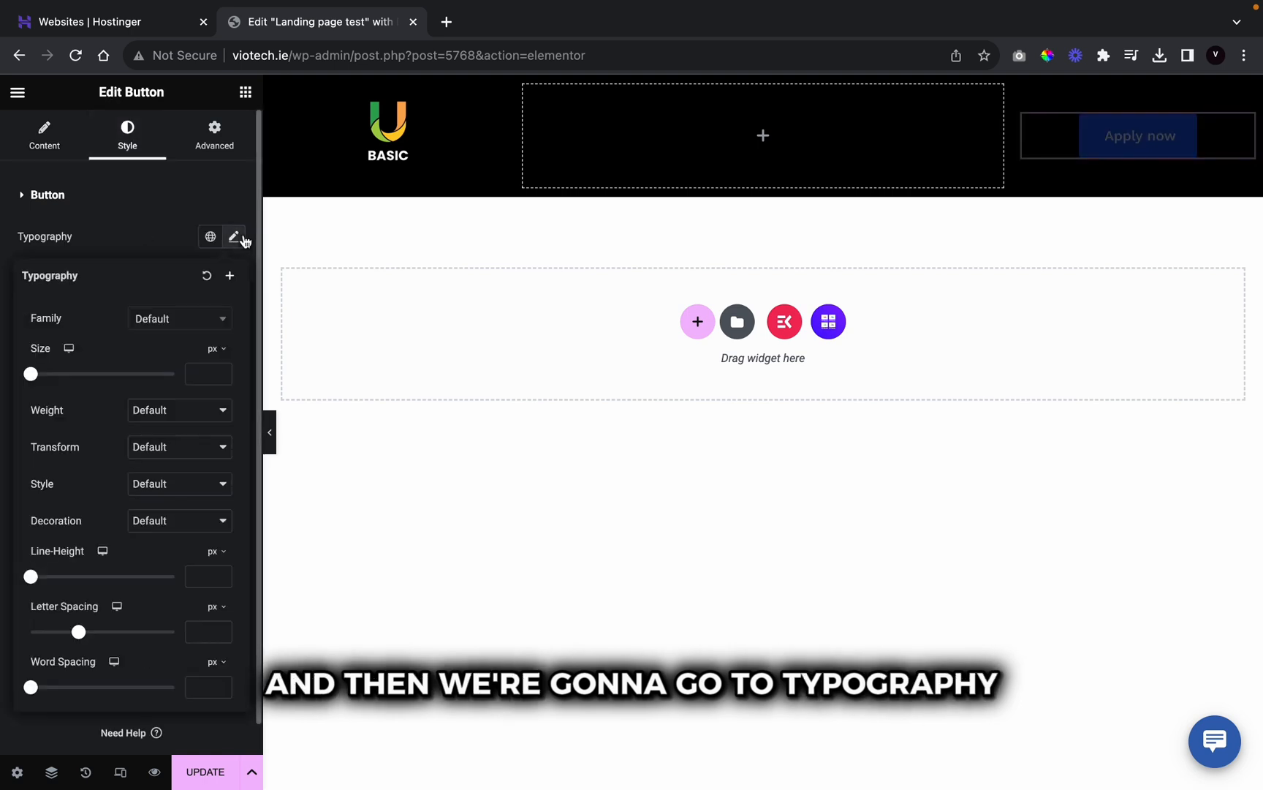
left_click(135, 323)
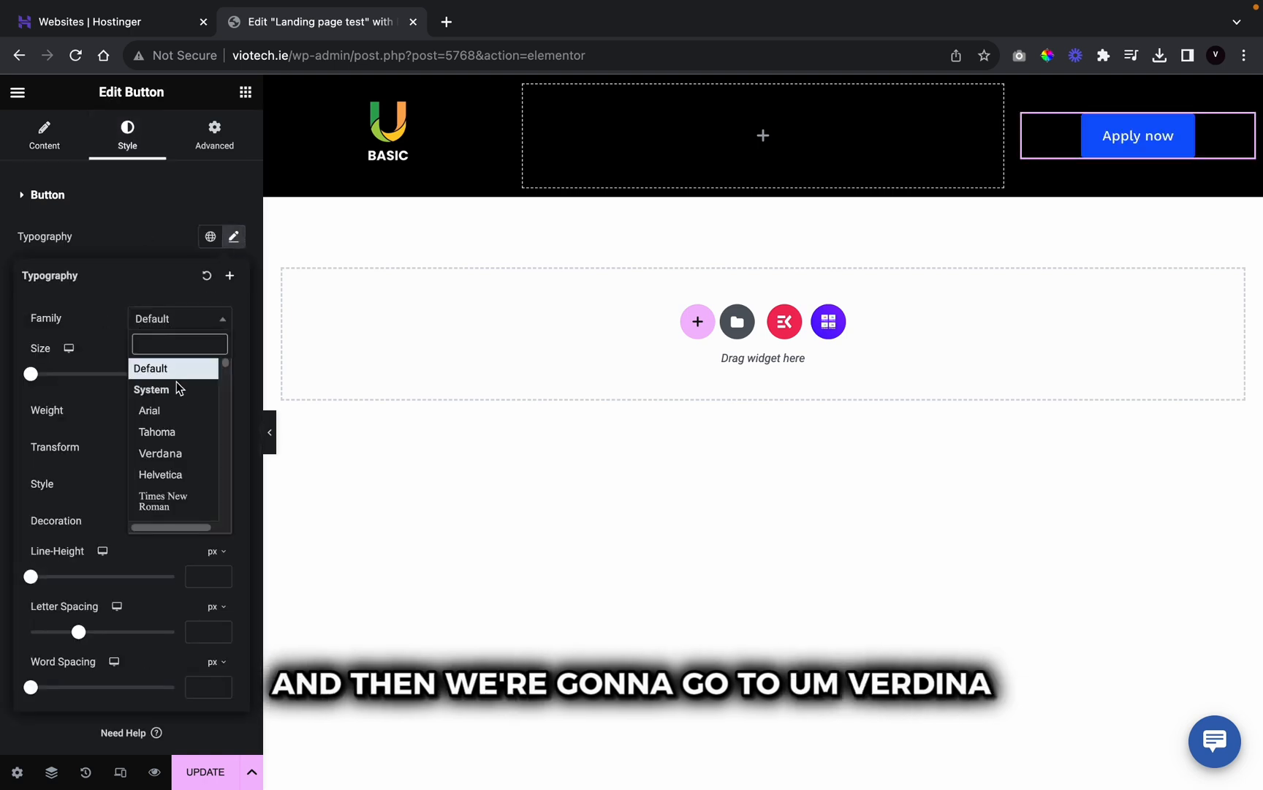
left_click(183, 455)
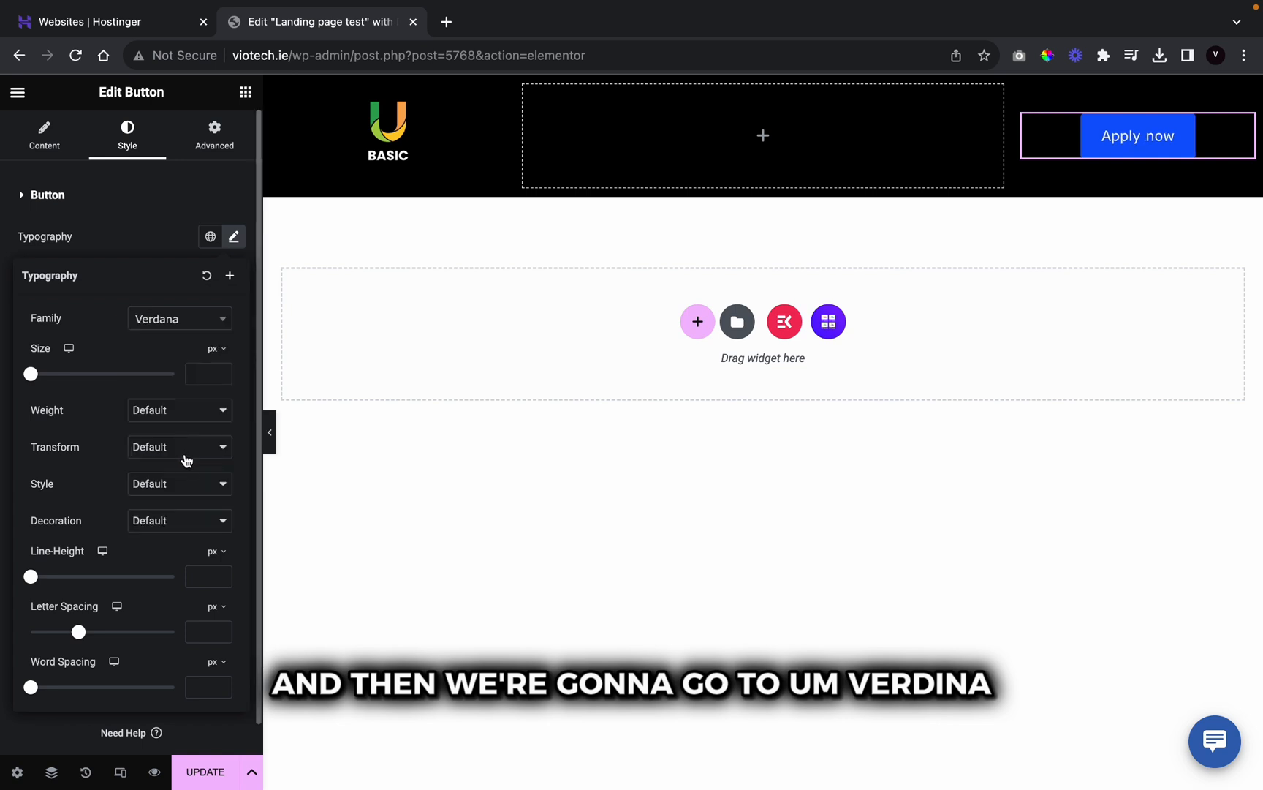
left_click(180, 416)
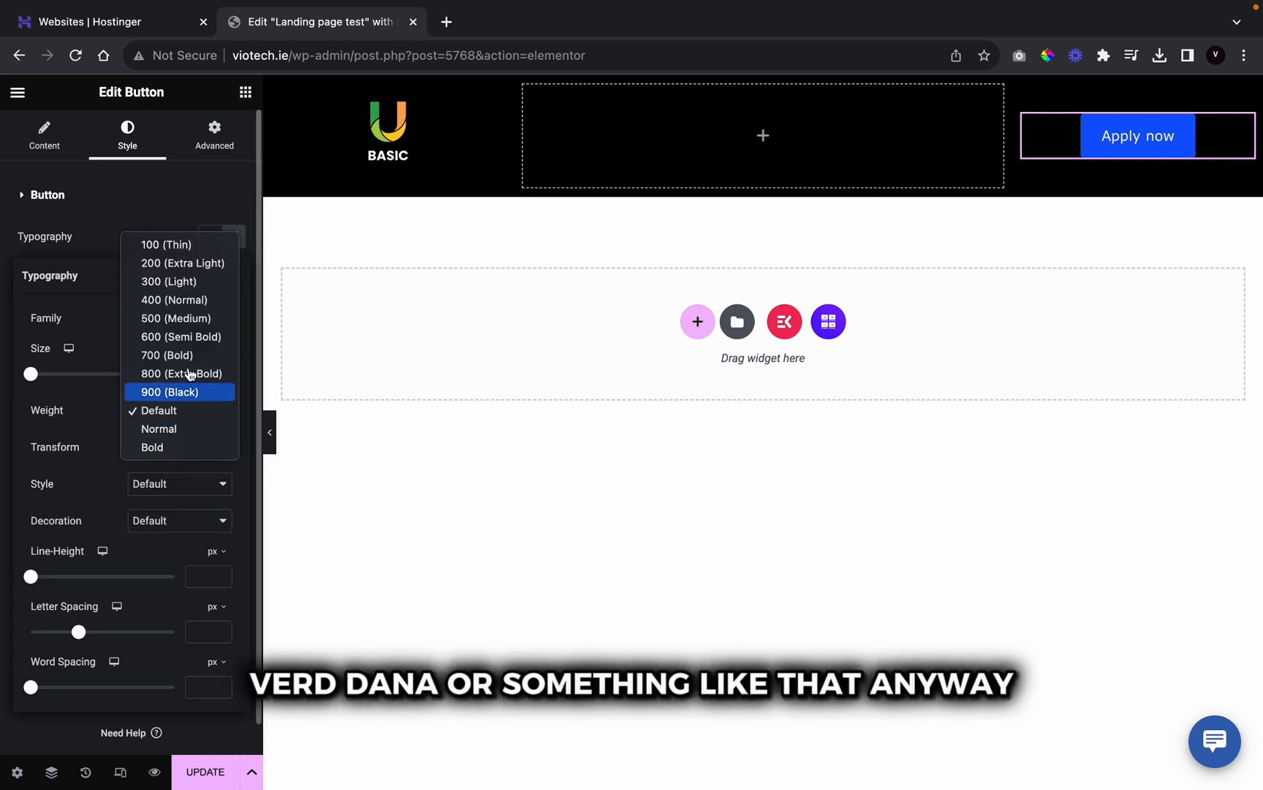
left_click(192, 337)
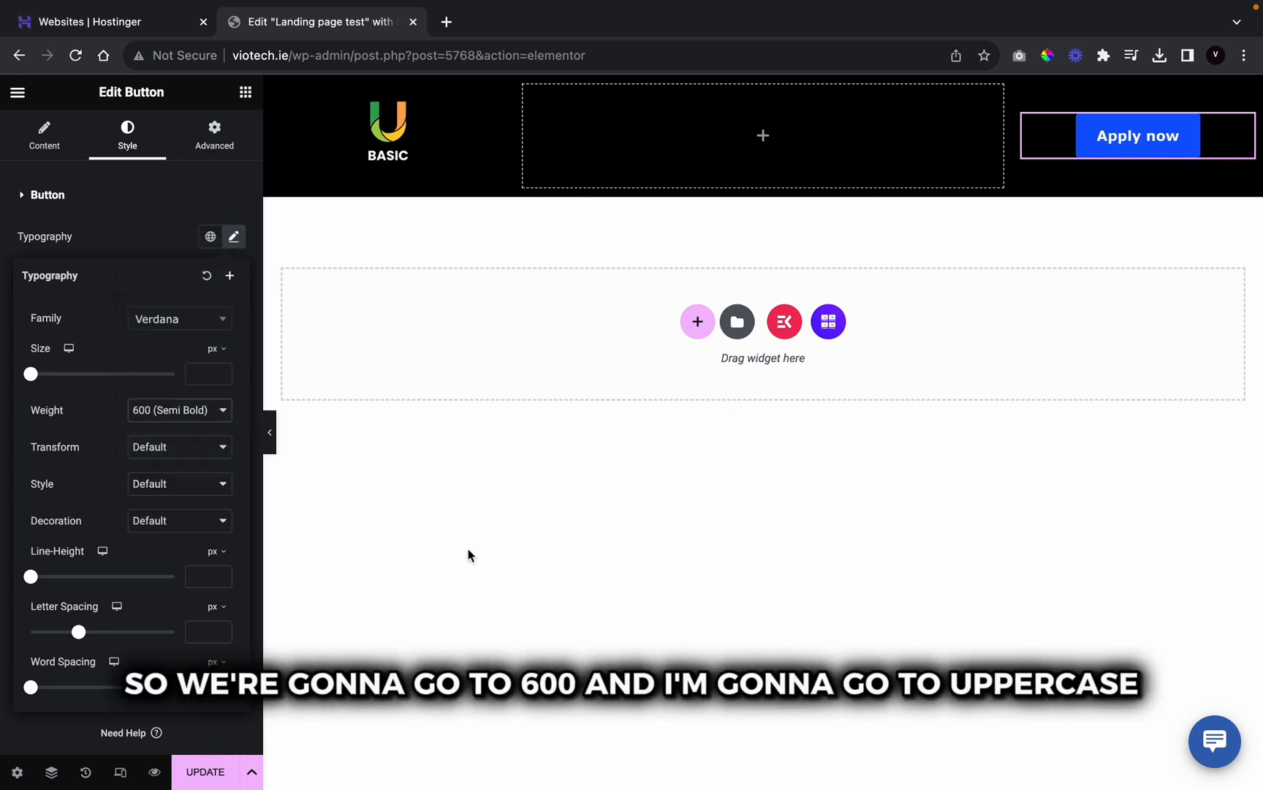
left_click(168, 448)
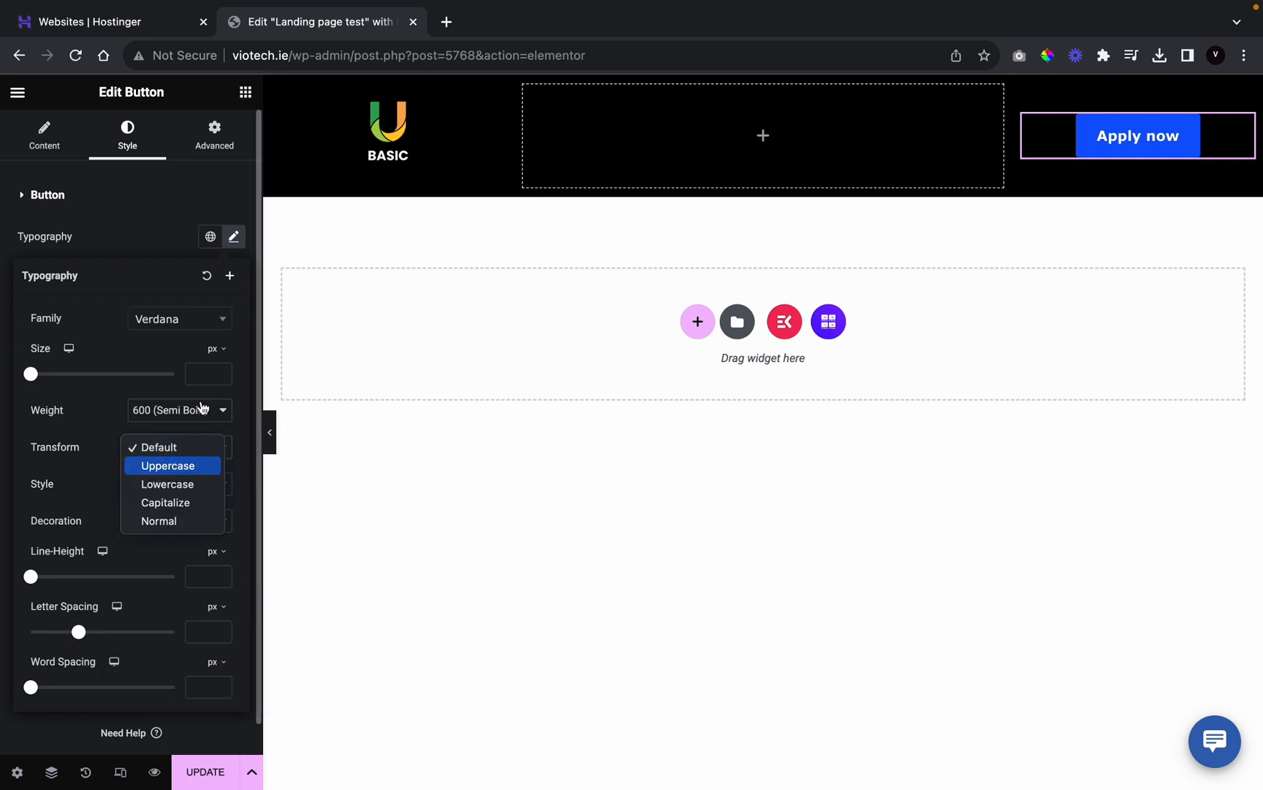
left_click(174, 467)
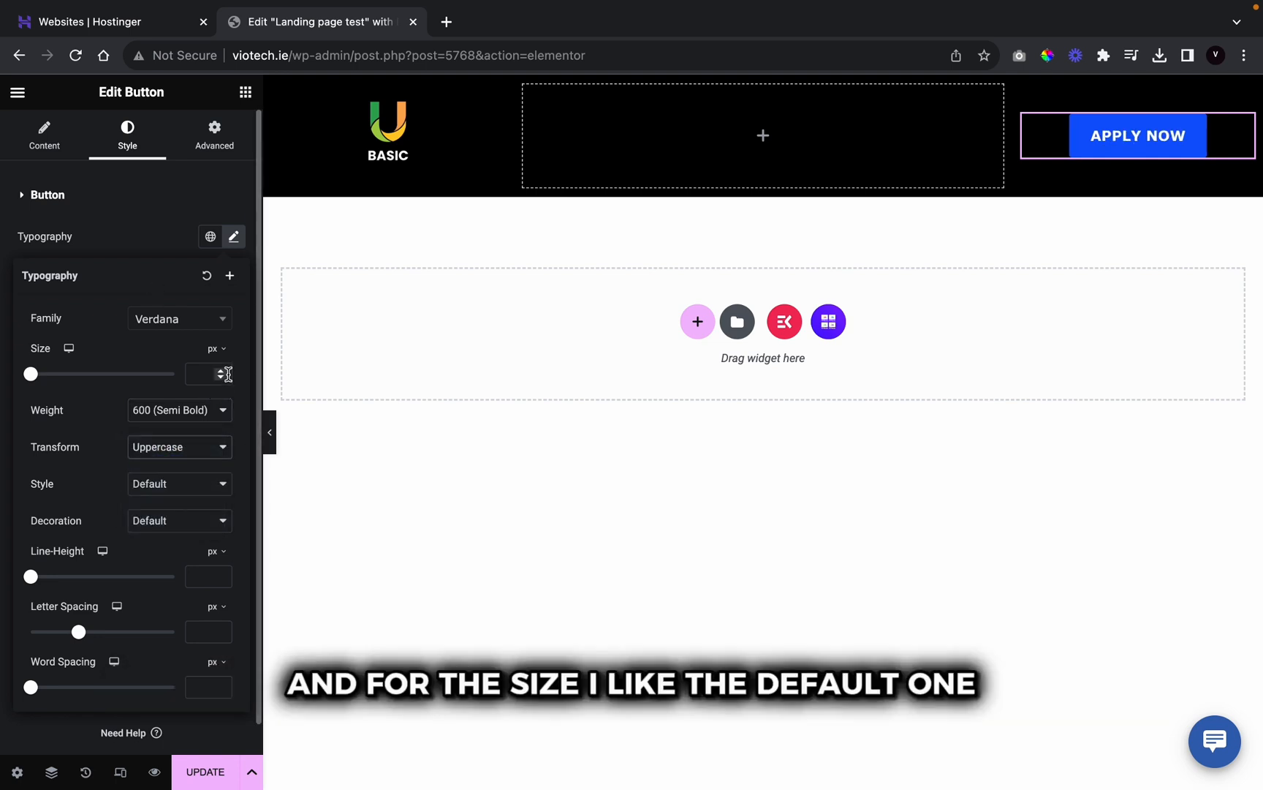
left_click(220, 371)
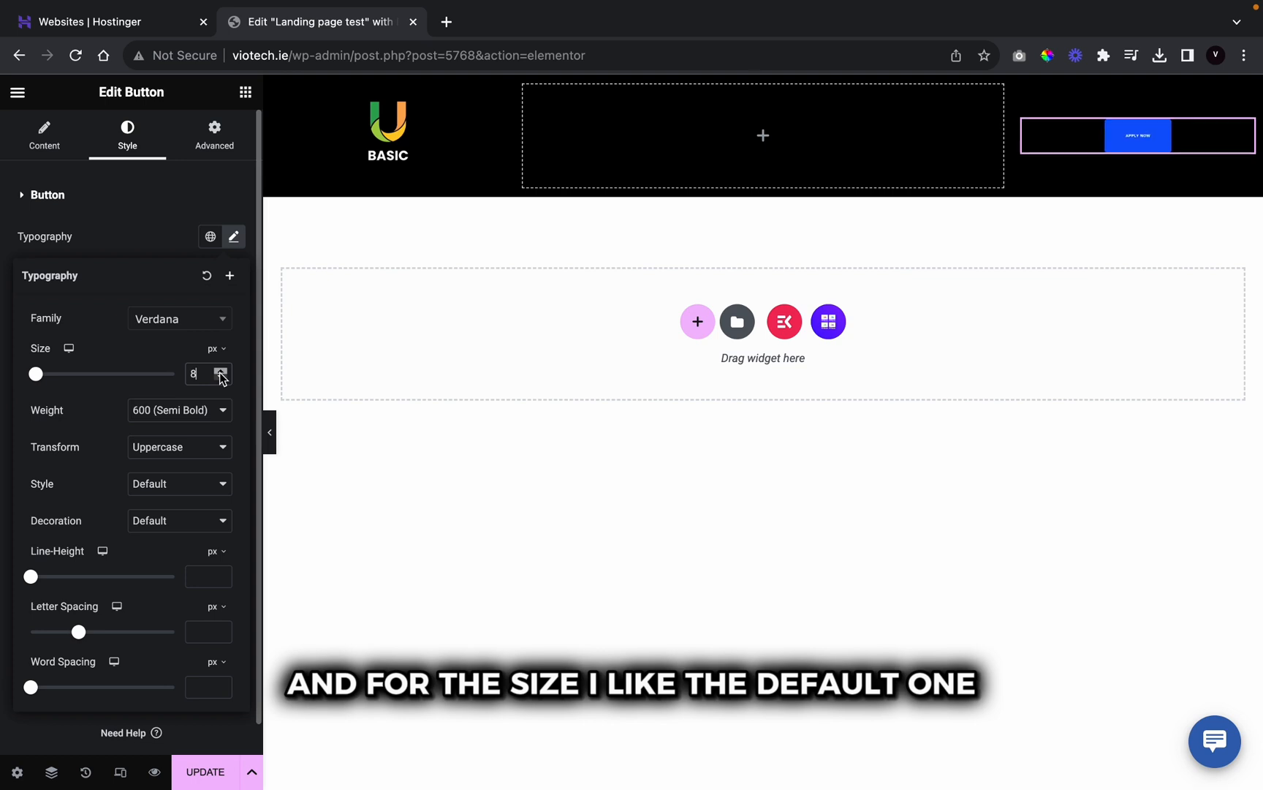
left_click(220, 378)
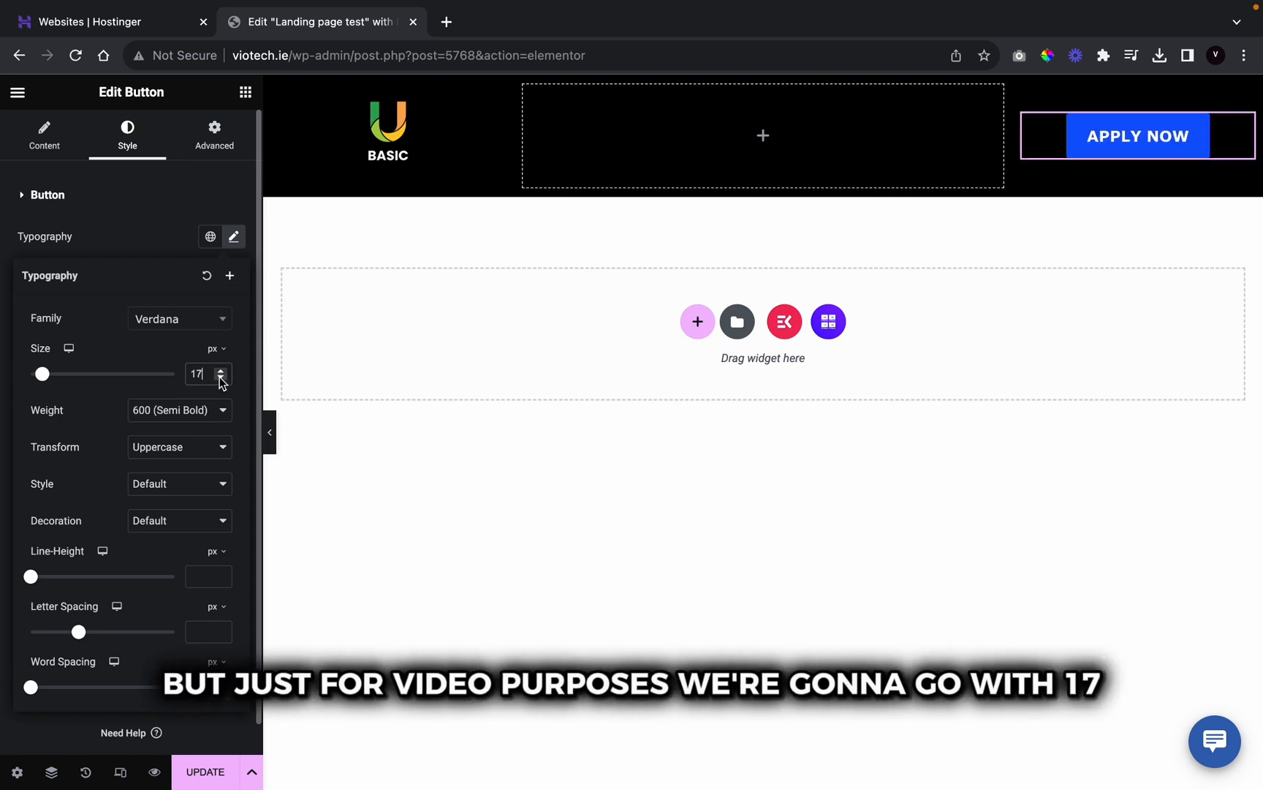
left_click(155, 253)
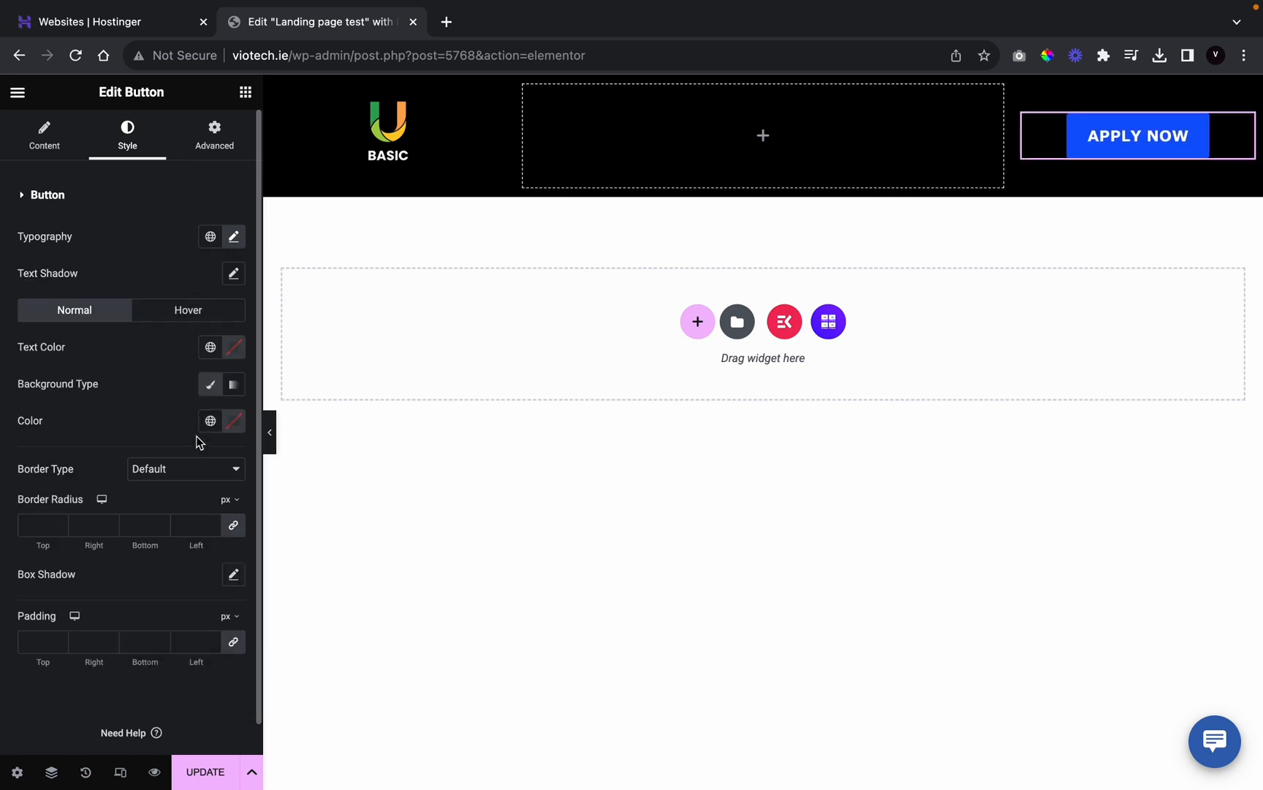
Step: Set the "Apply now" button's background to the green global color #2FA756 and preview the header without the editing panel
left_click(209, 422)
scroll(158, 636, "down", 5)
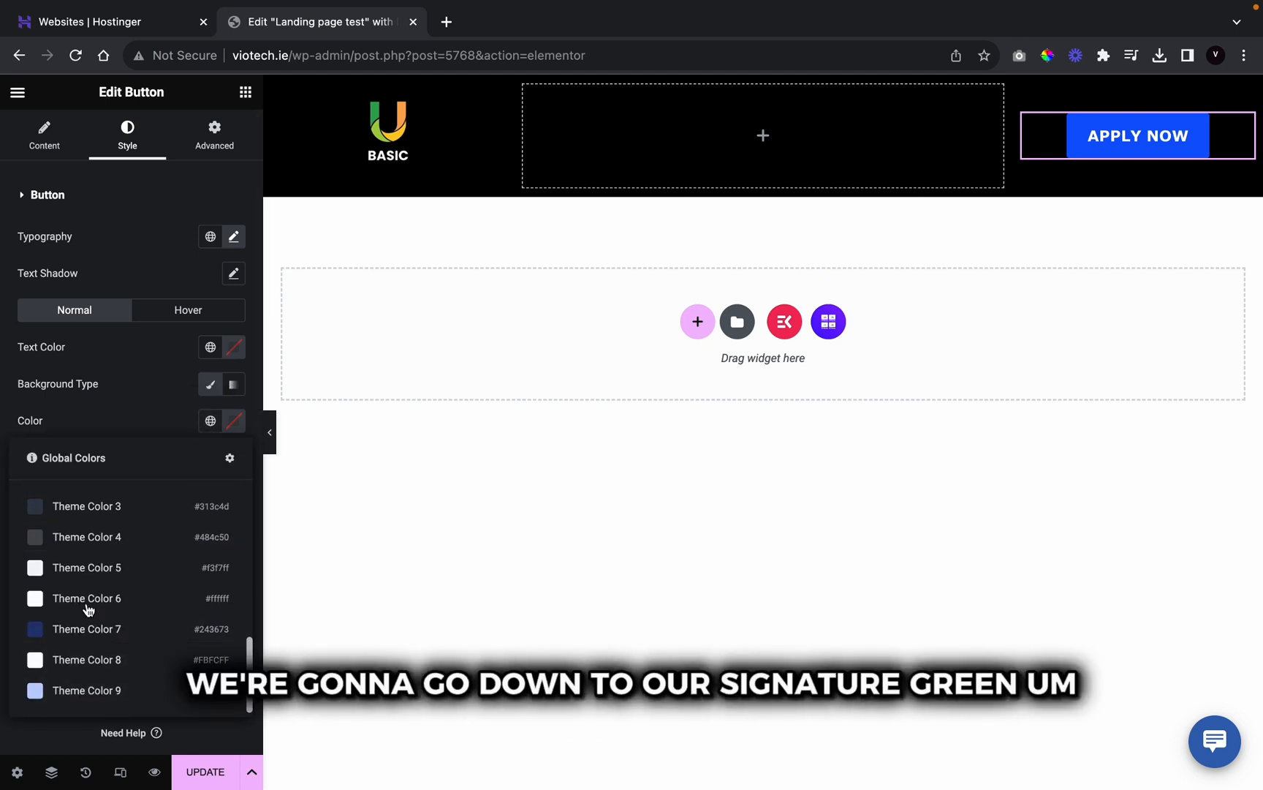
scroll(109, 604, "up", 8)
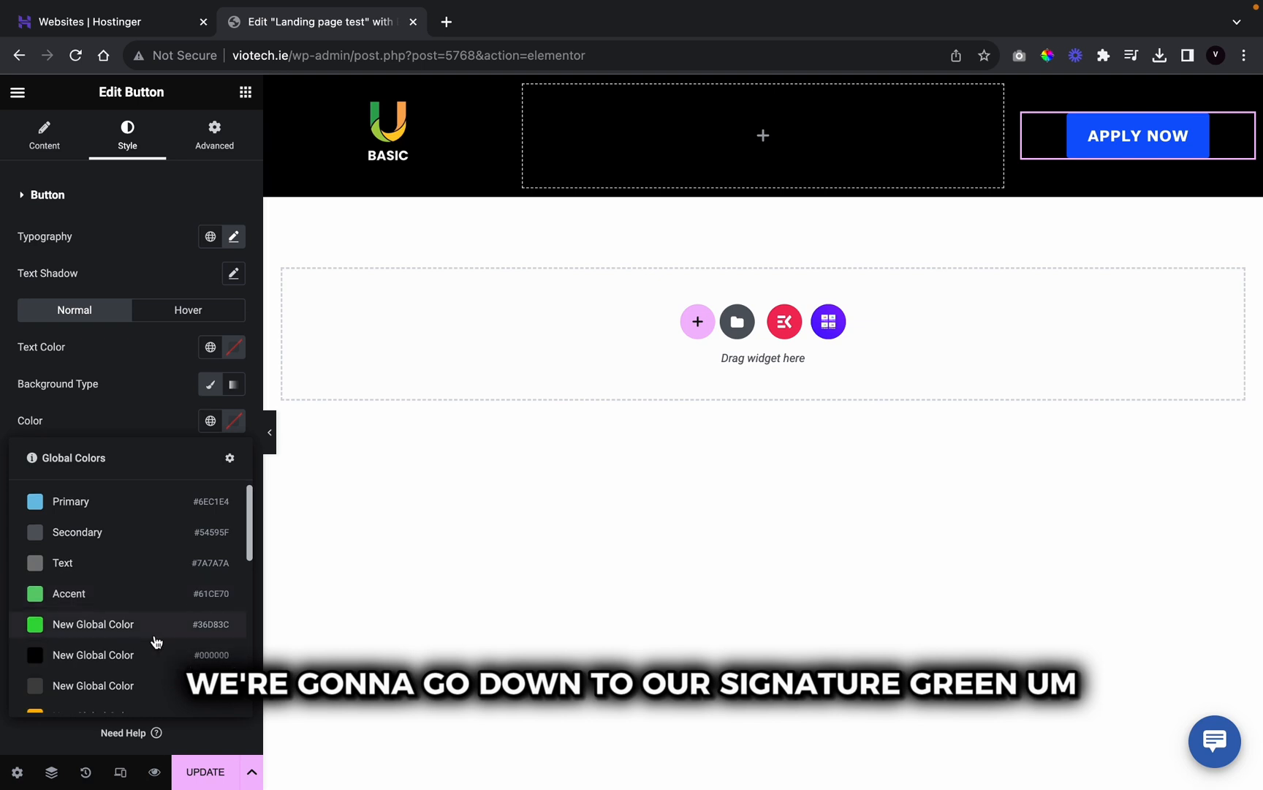
scroll(158, 642, "down", 10)
scroll(159, 639, "up", 3)
scroll(155, 641, "down", 3)
scroll(149, 626, "up", 1)
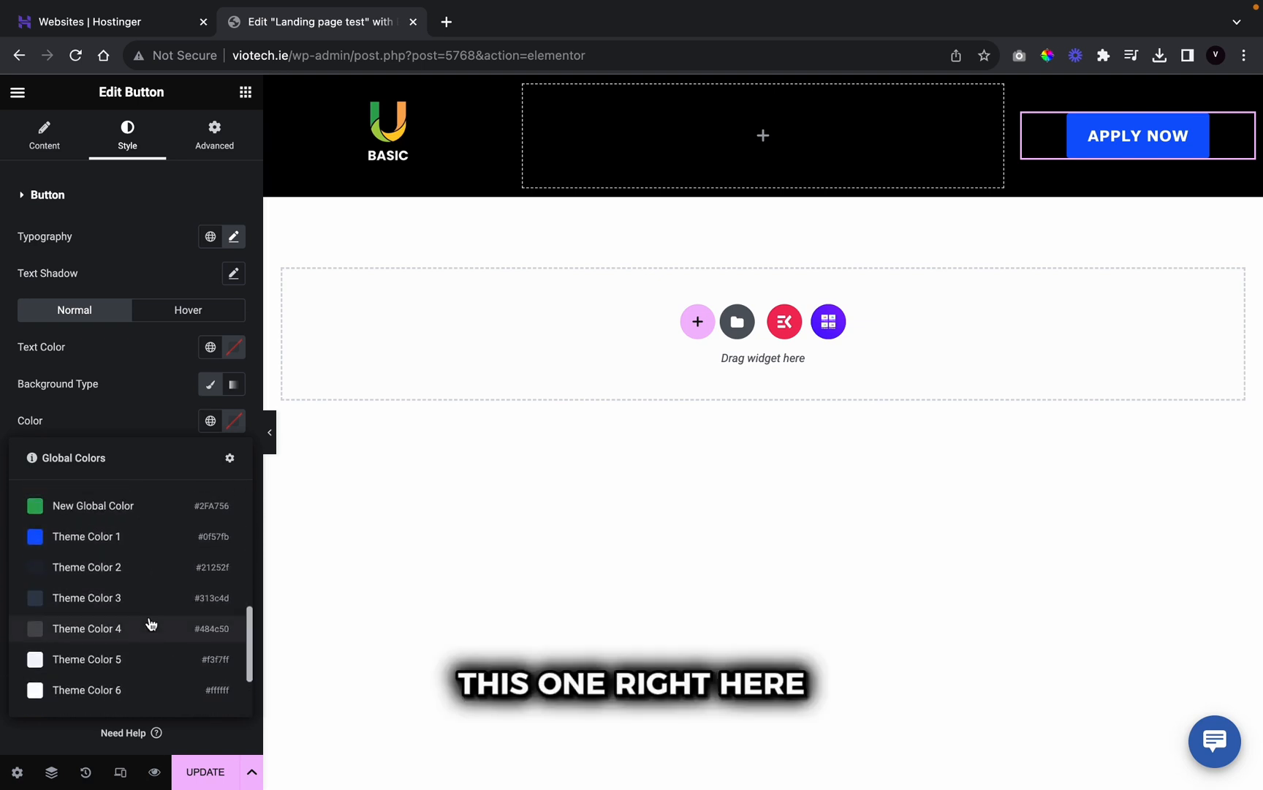
left_click(142, 526)
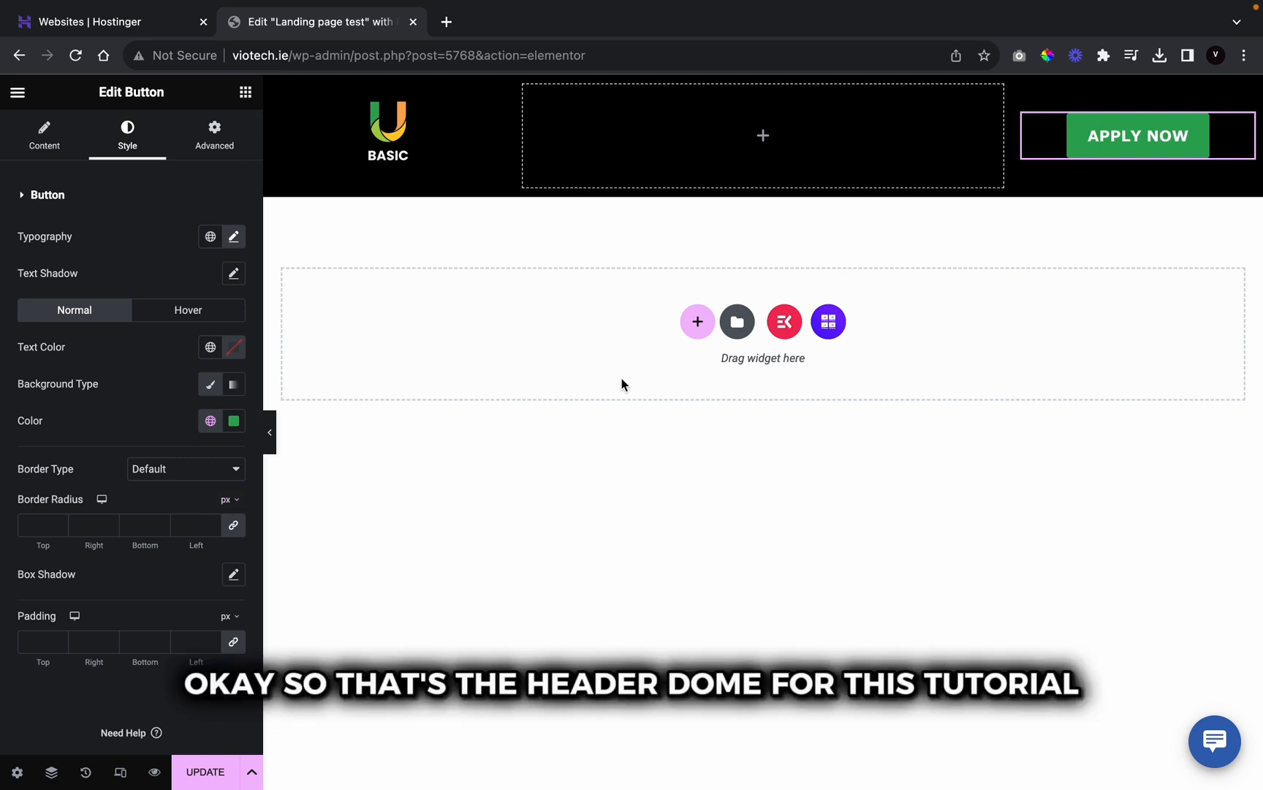
left_click(272, 439)
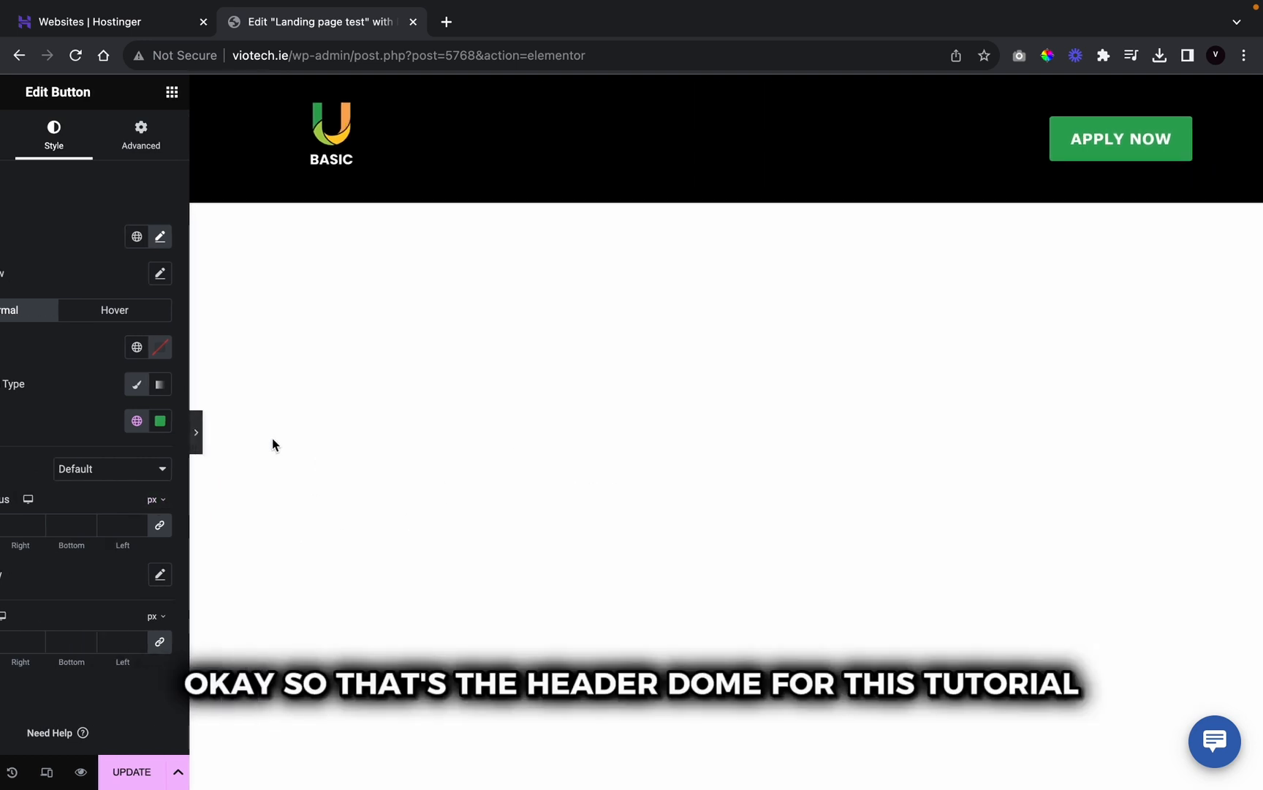
left_click(5, 447)
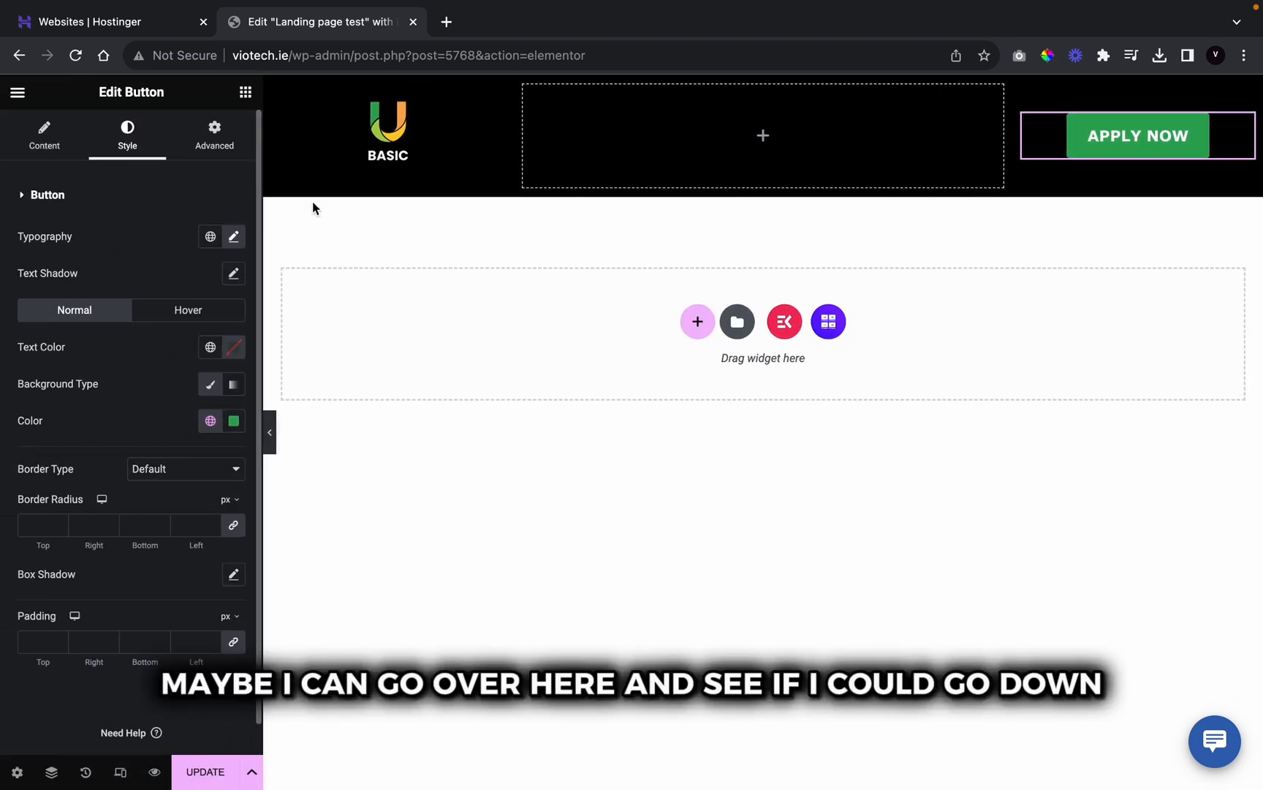
Step: Set the vertical alignment of the logo's column to Middle
left_click(273, 87)
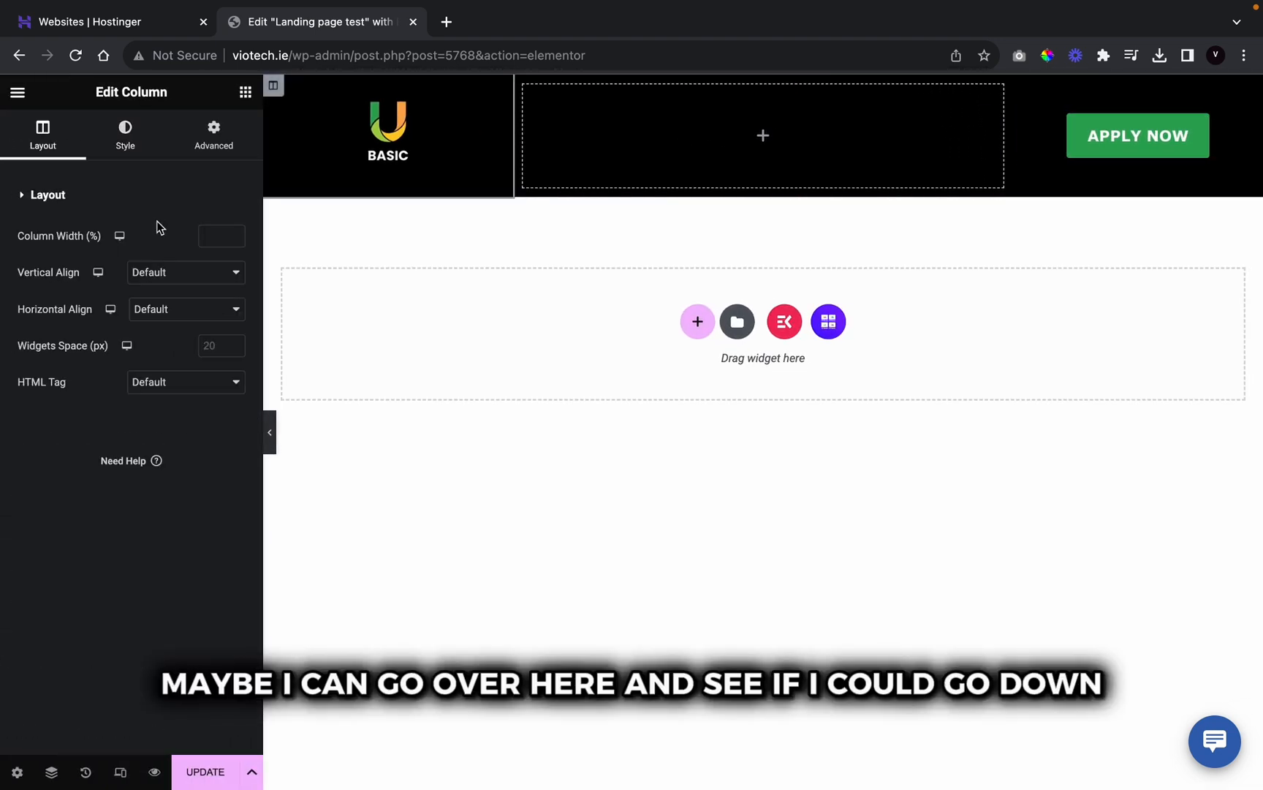
left_click(191, 275)
left_click(192, 313)
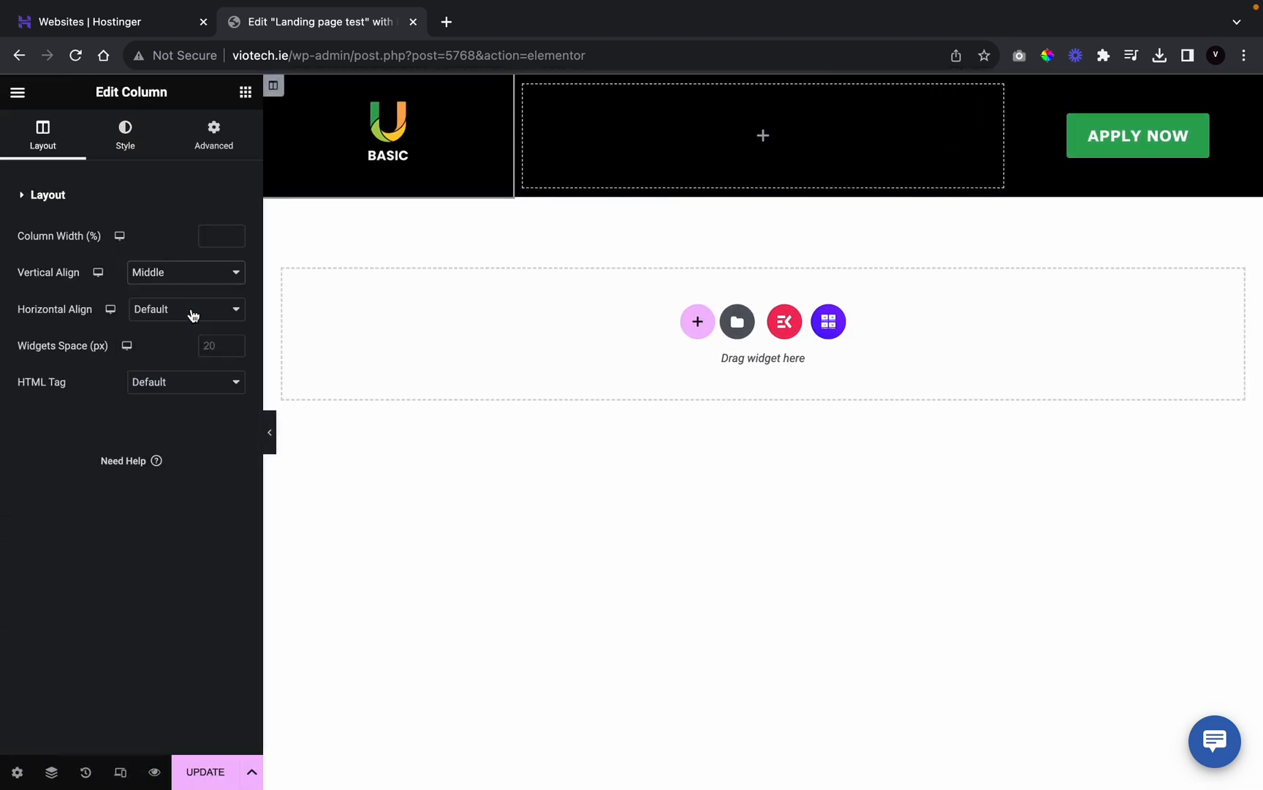
Step: Try a height of 109 px and a width of 51% on the logo image, and undo both changes
left_click(330, 168)
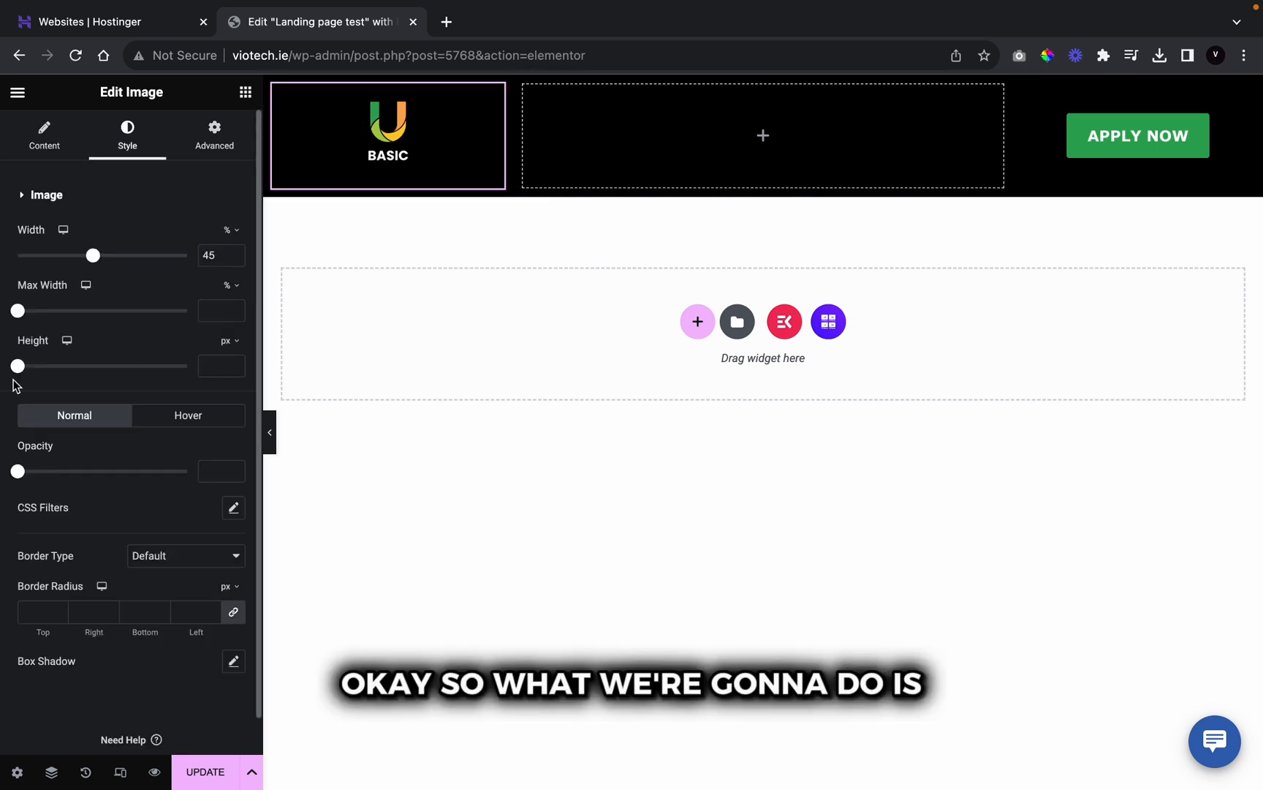
left_click_drag(18, 368, 57, 377)
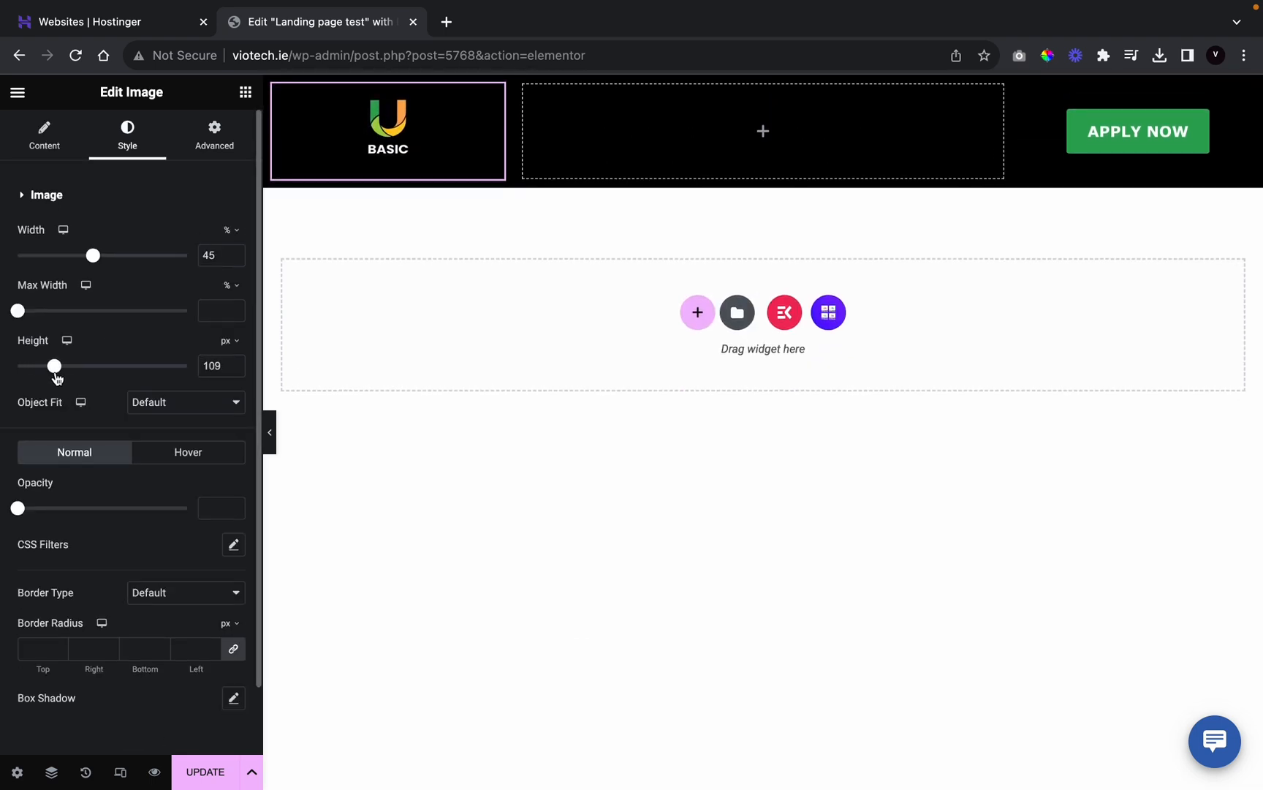
left_click_drag(93, 255, 104, 258)
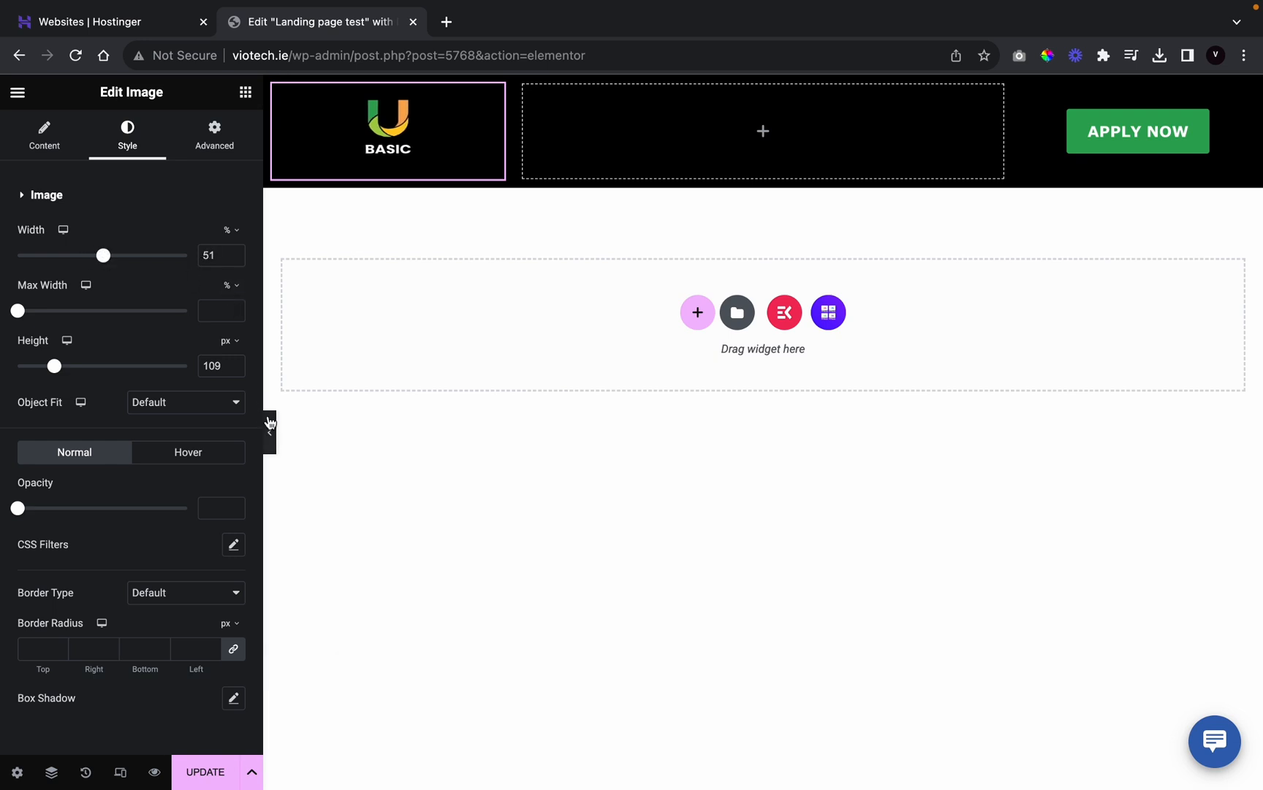
left_click(270, 432)
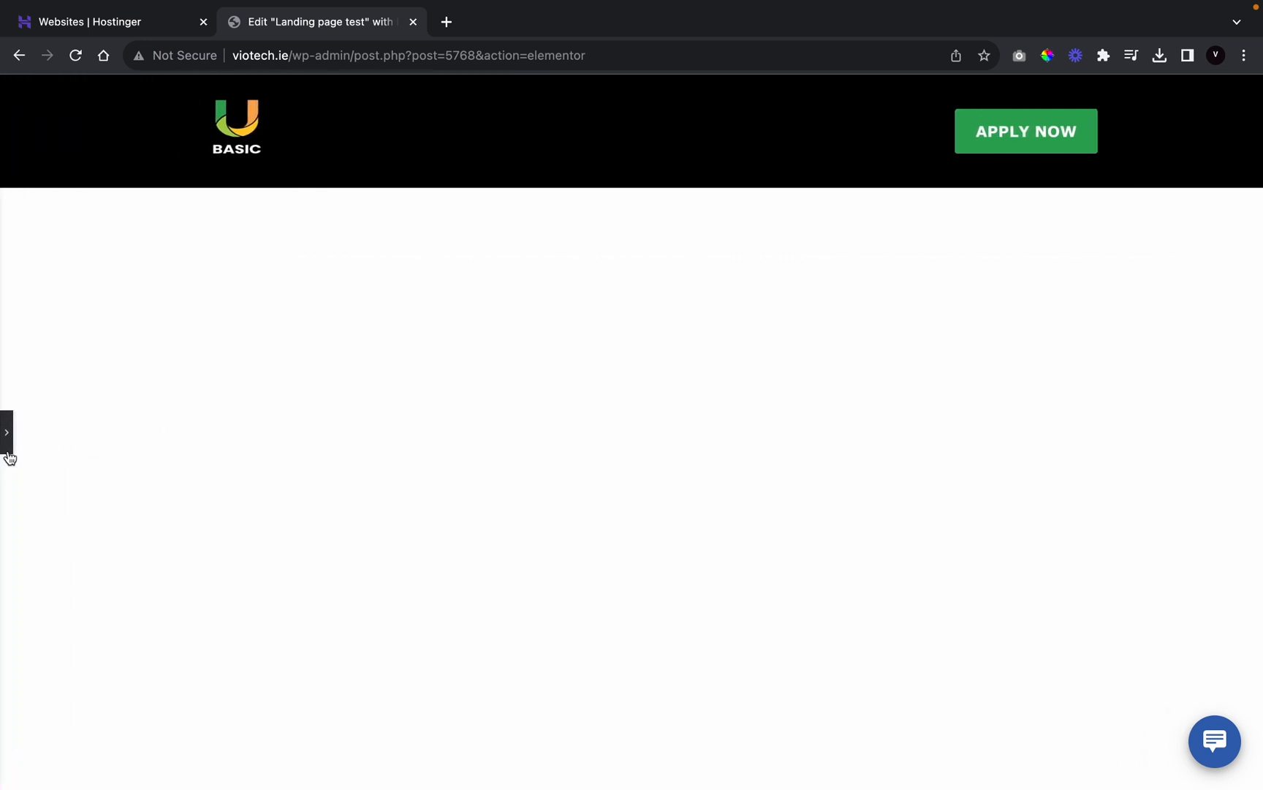
left_click(7, 451)
key("ctrl+z")
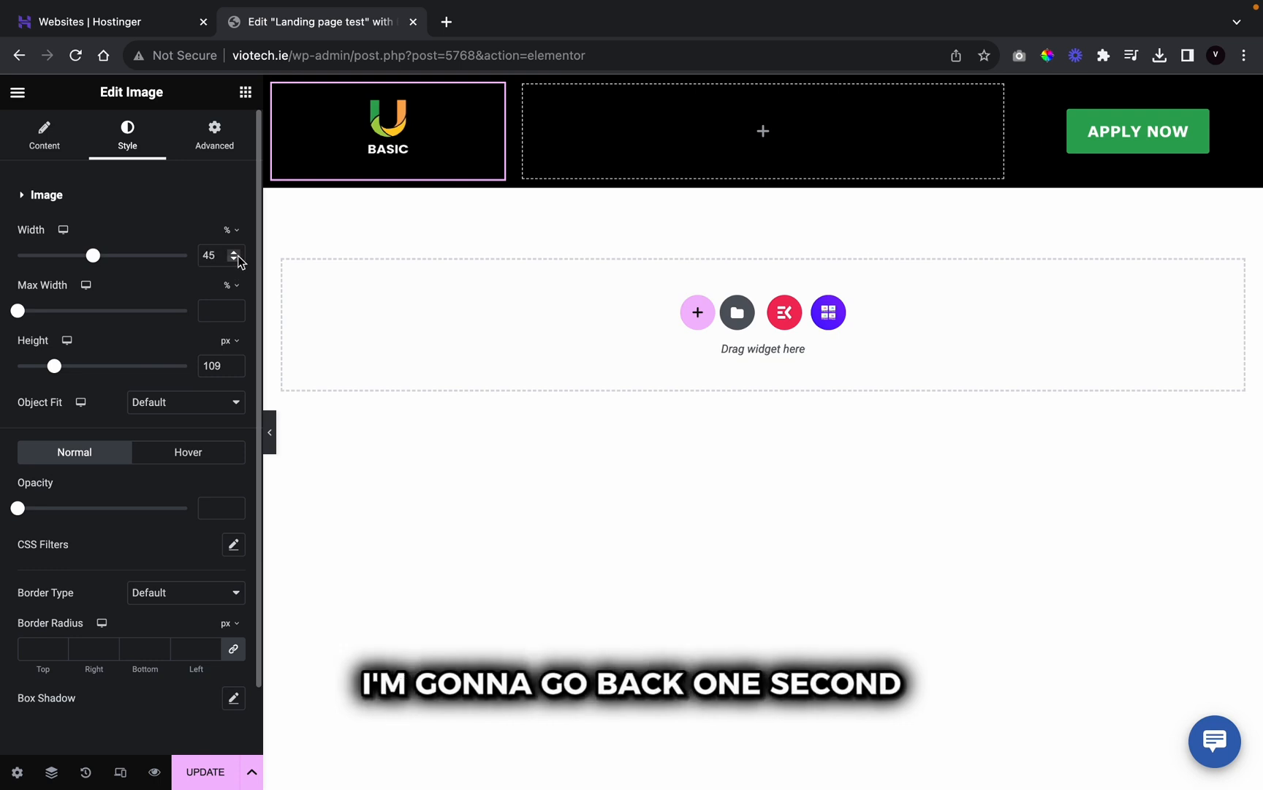
key("ctrl+z")
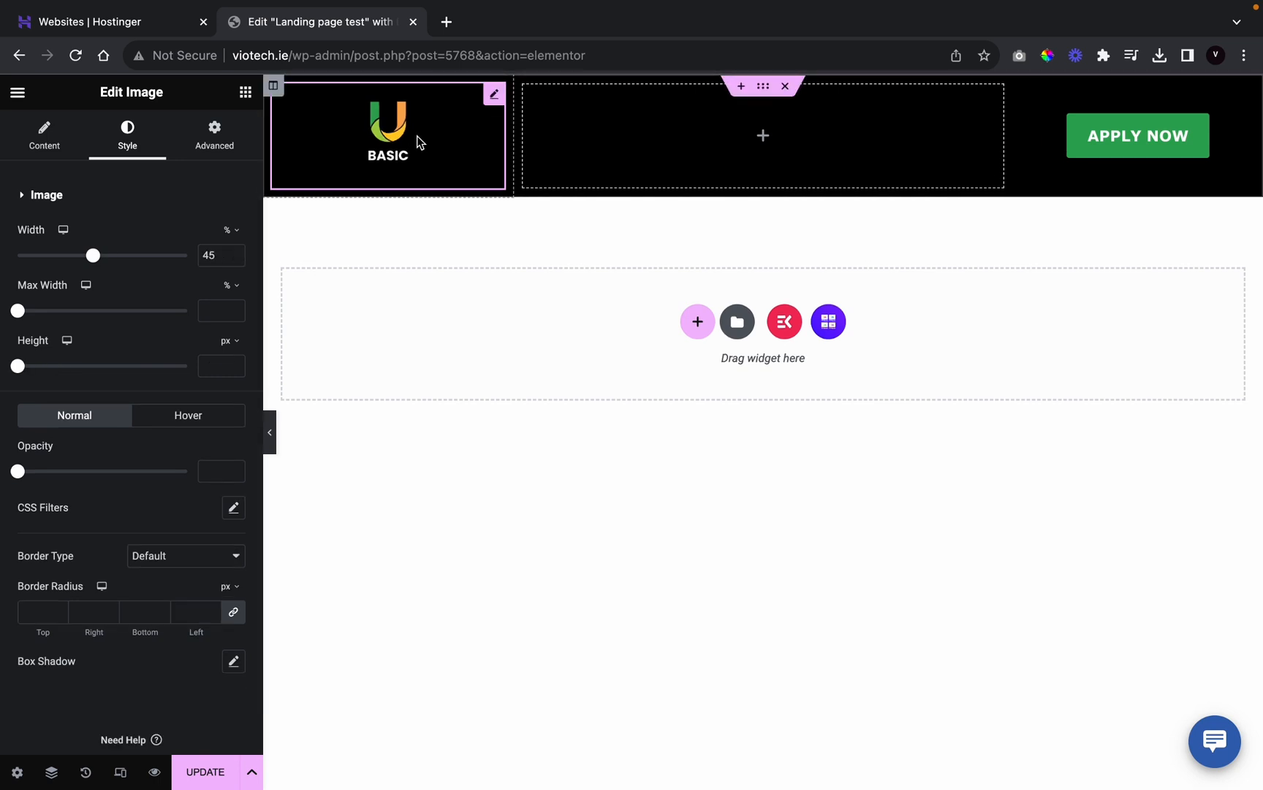
Step: Unlink the logo image's margin values and set its top margin to 8 px
left_click(215, 135)
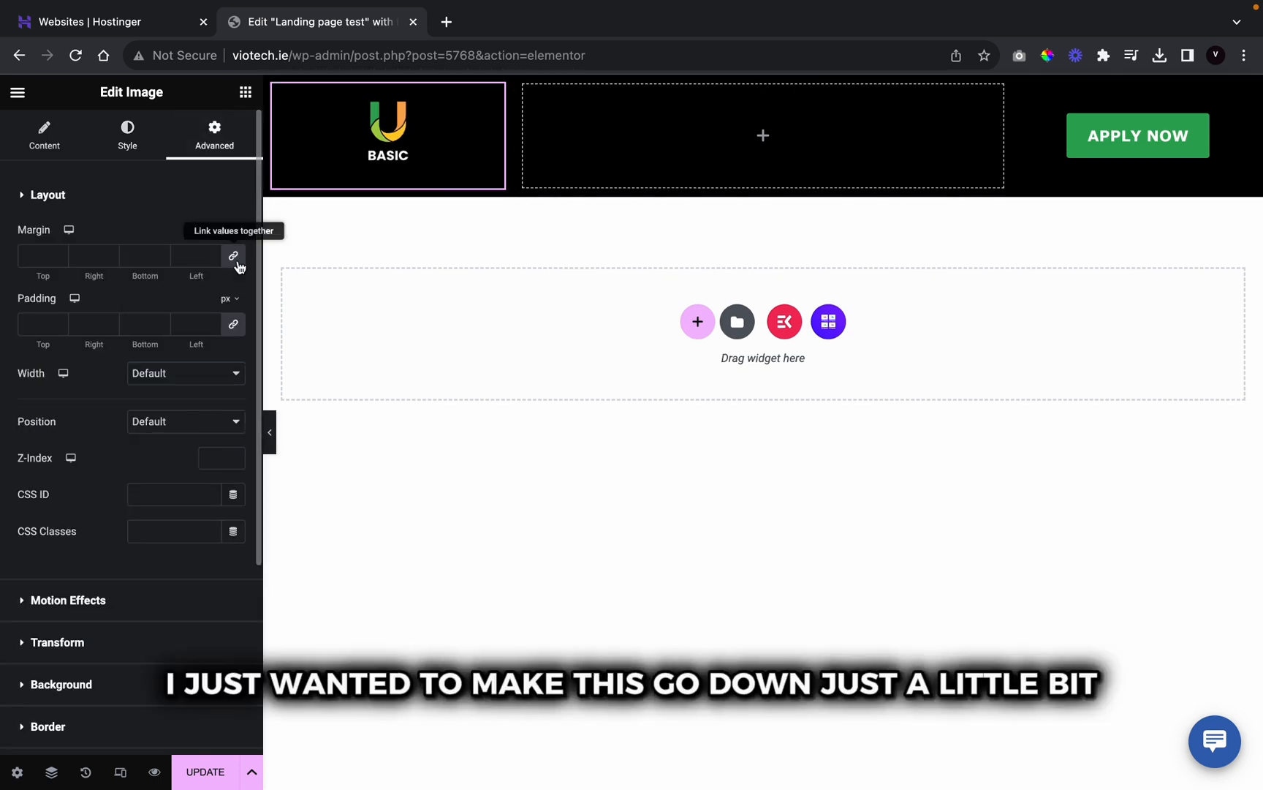
left_click(236, 259)
left_click(60, 252)
left_click(62, 253)
left_click(62, 252)
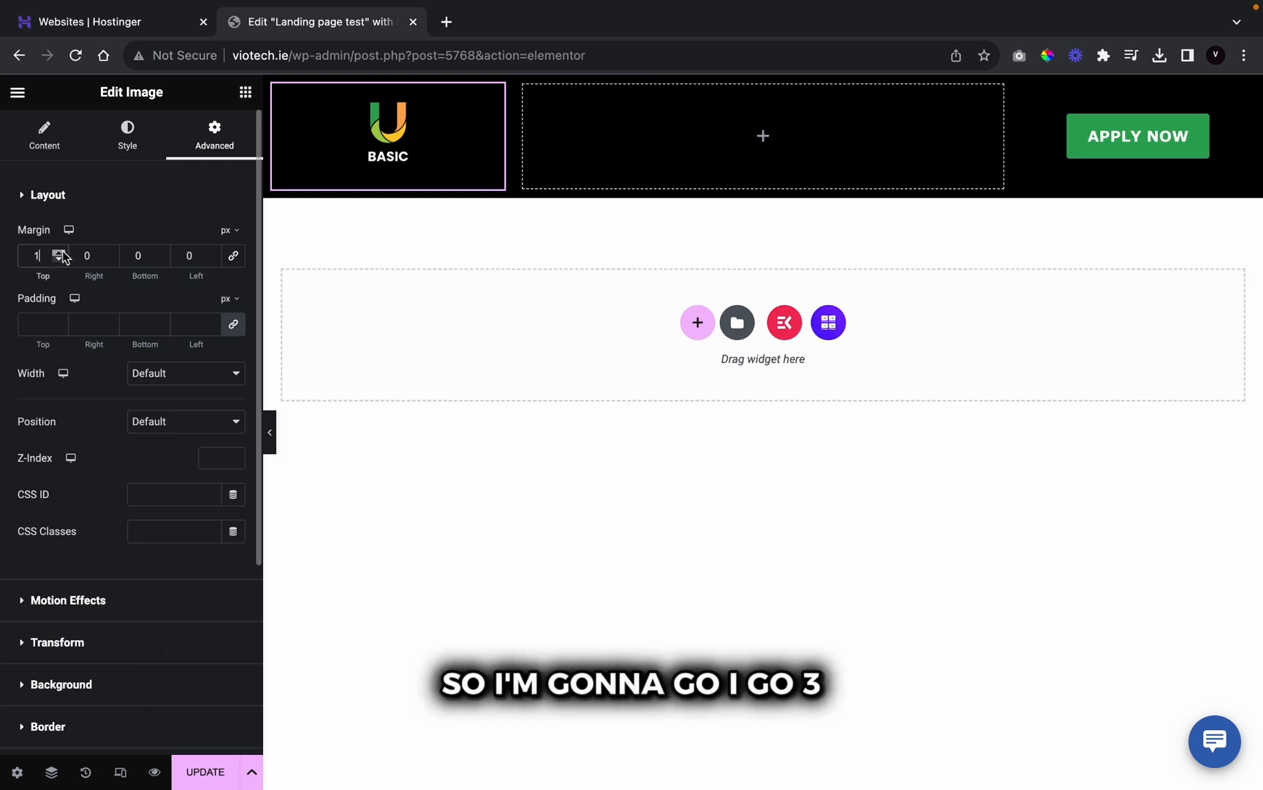
left_click(62, 252)
left_click(62, 252)
left_click(63, 252)
left_click(63, 252)
left_click(63, 252)
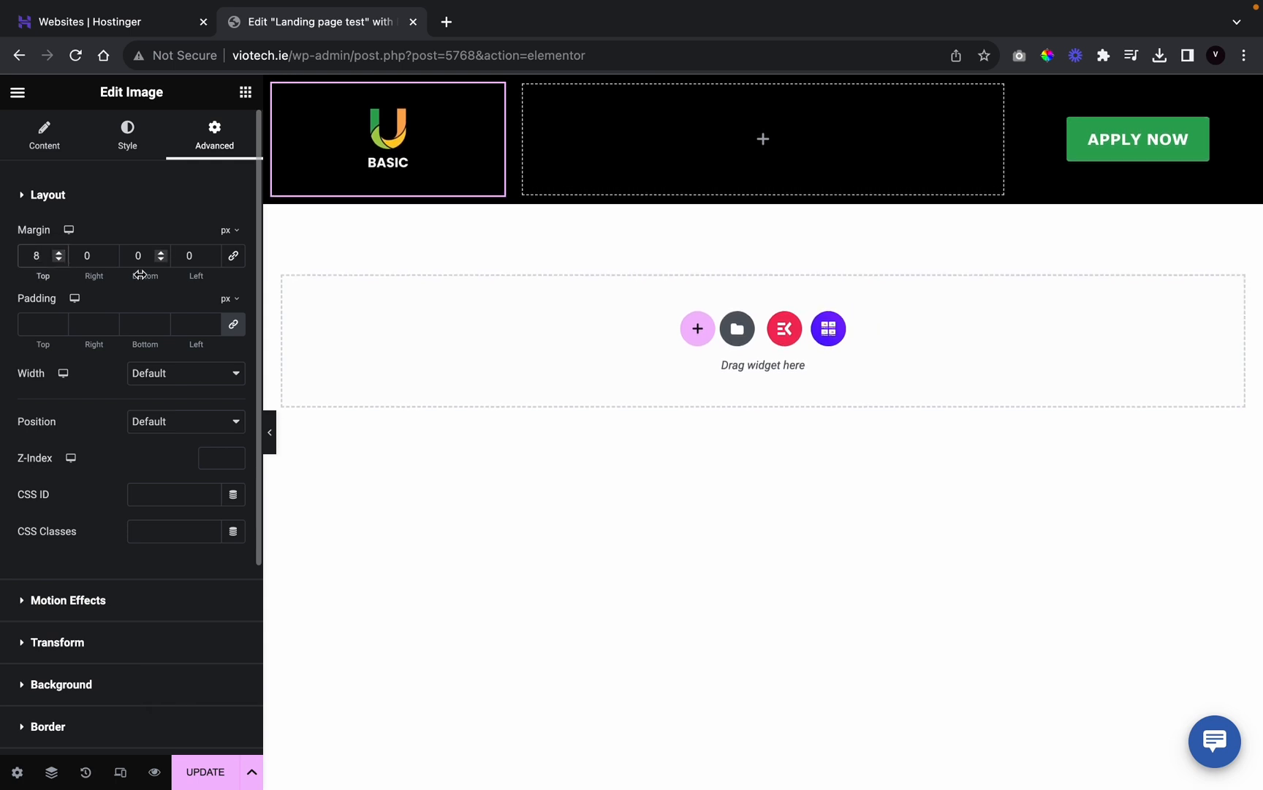
Step: Set the logo image's bottom margin to -5 px and preview the header without the editing panel
left_click(164, 258)
left_click(166, 259)
left_click(166, 259)
left_click(165, 259)
left_click(166, 259)
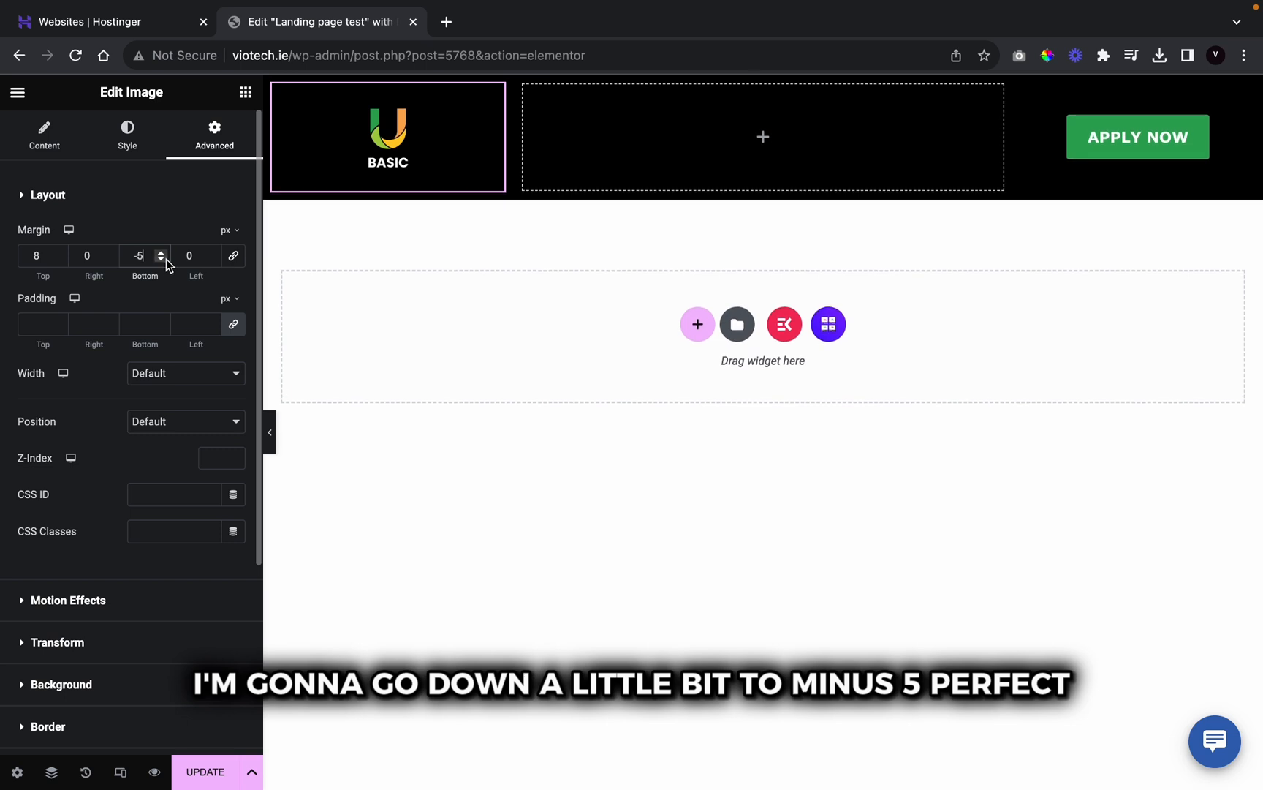
left_click(270, 418)
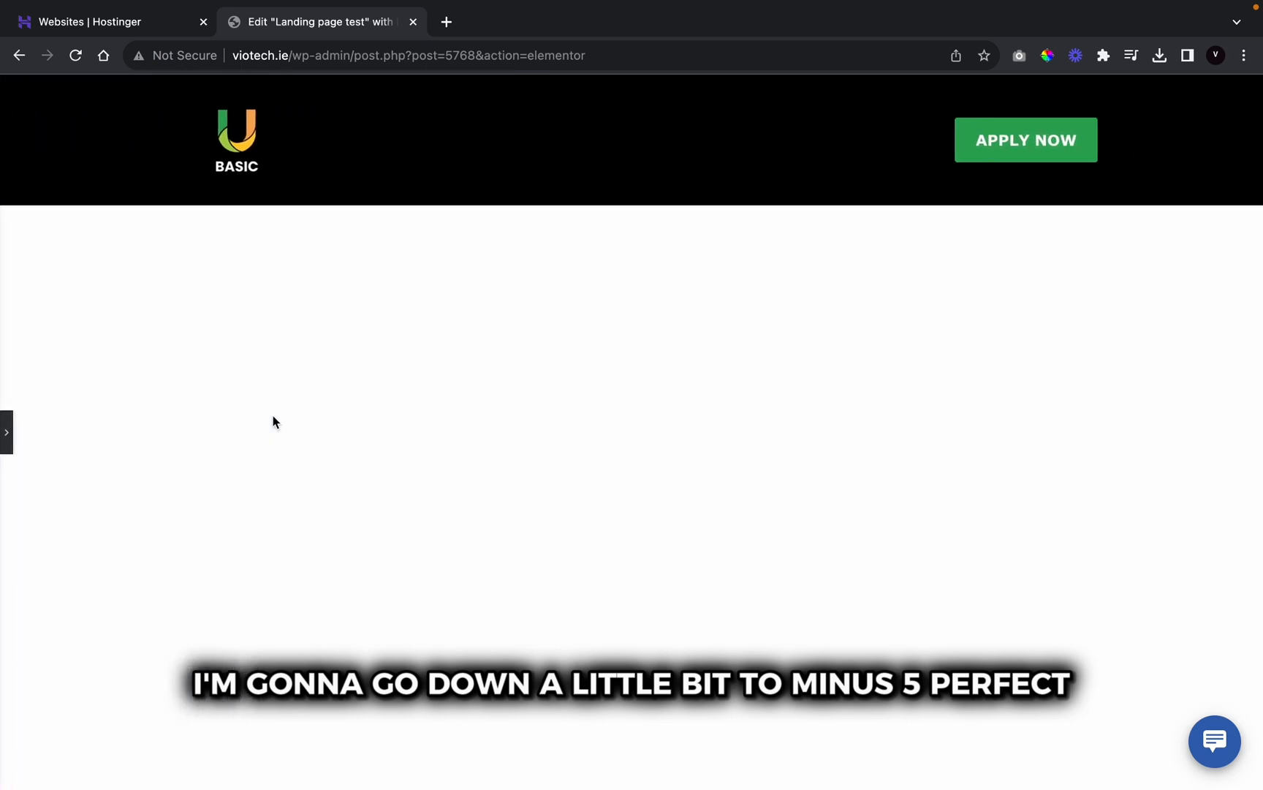
left_click(7, 432)
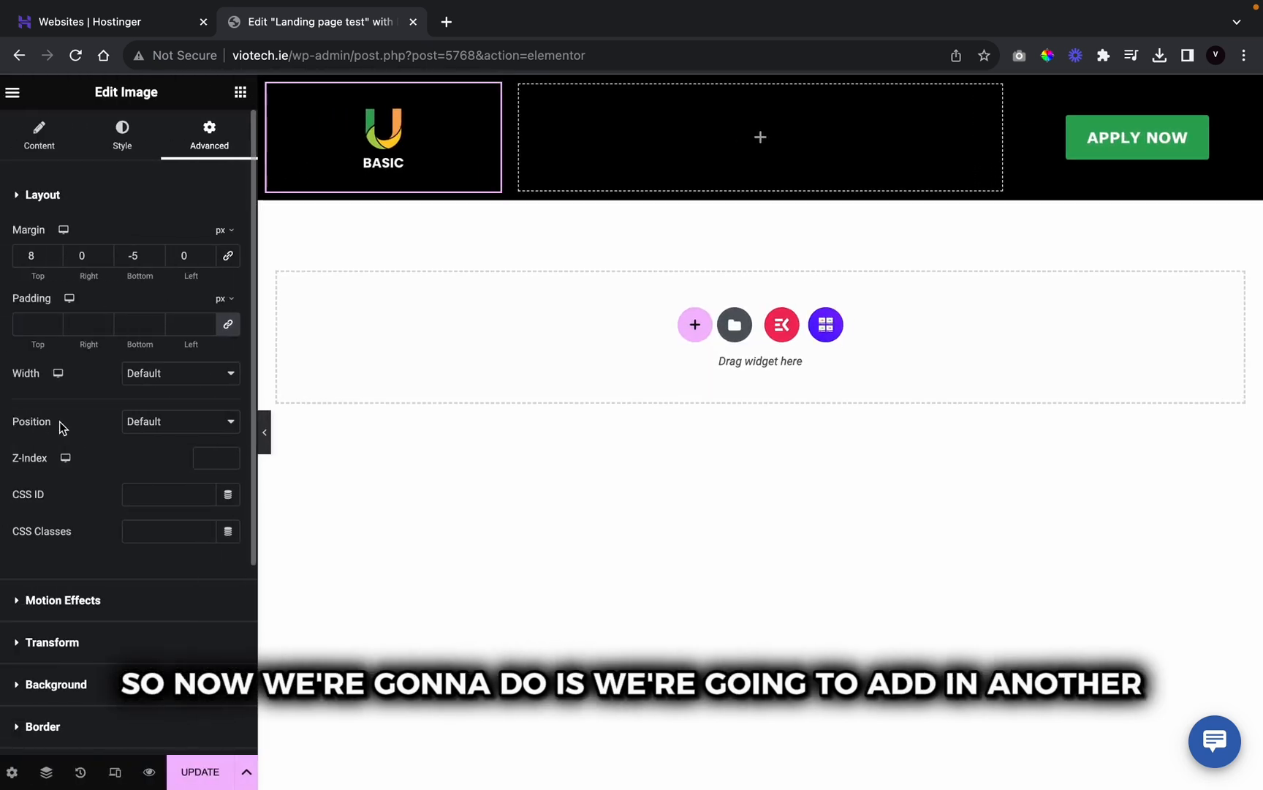
Step: Add a single-column section below the header and place the EKIT Heading widget in it
left_click(687, 321)
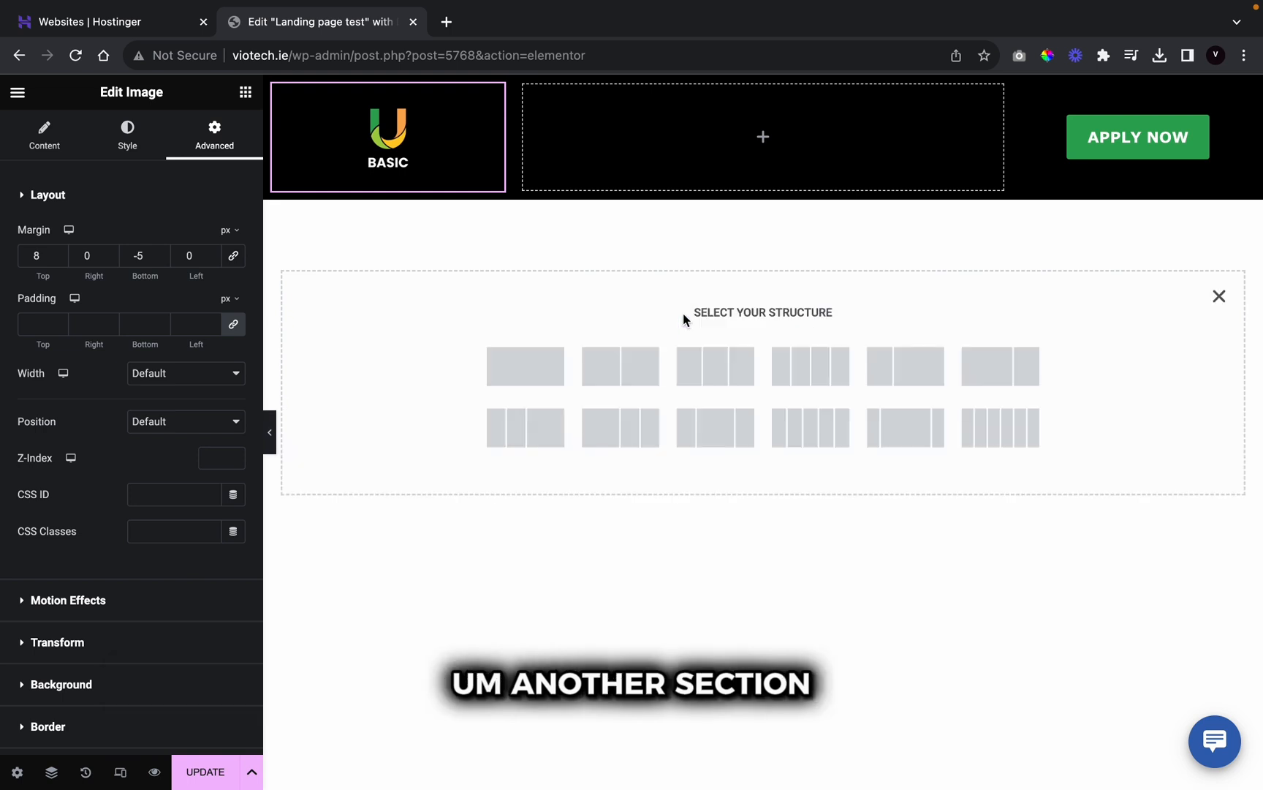
left_click(530, 362)
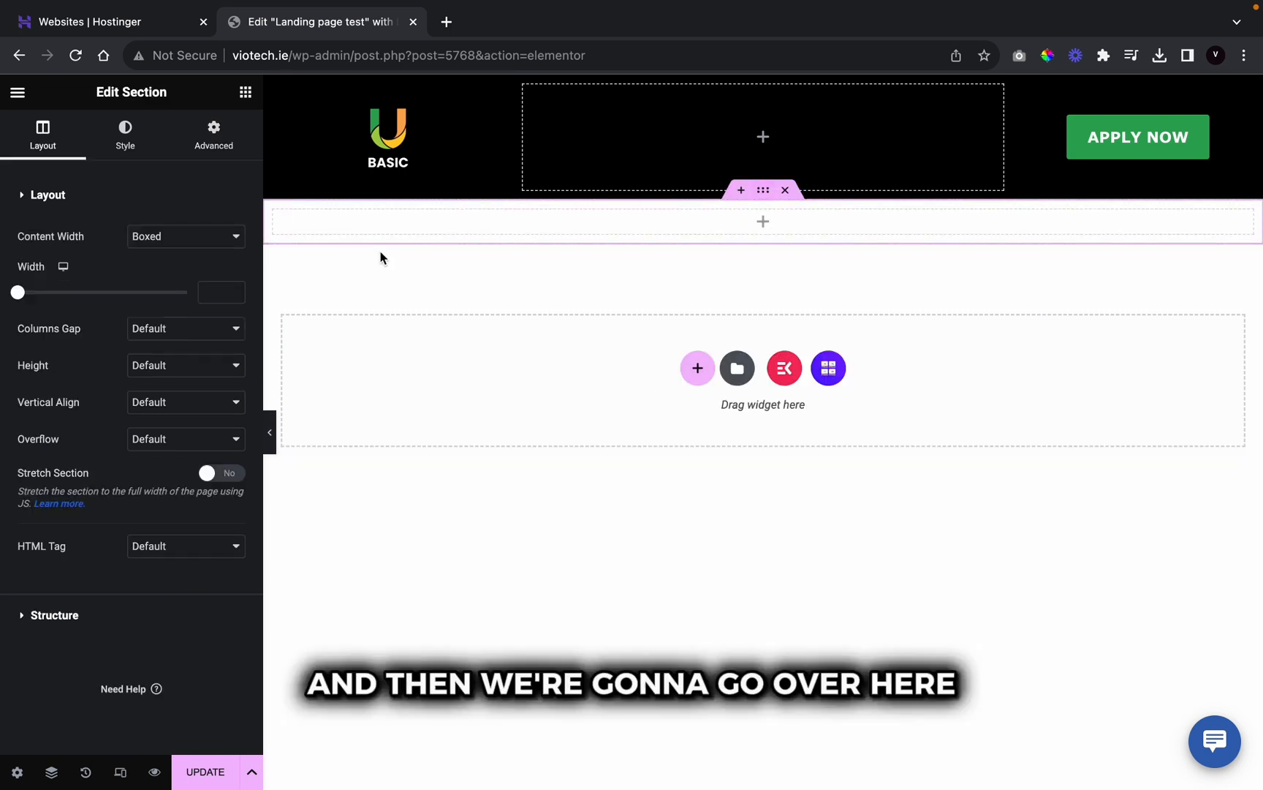
left_click(245, 93)
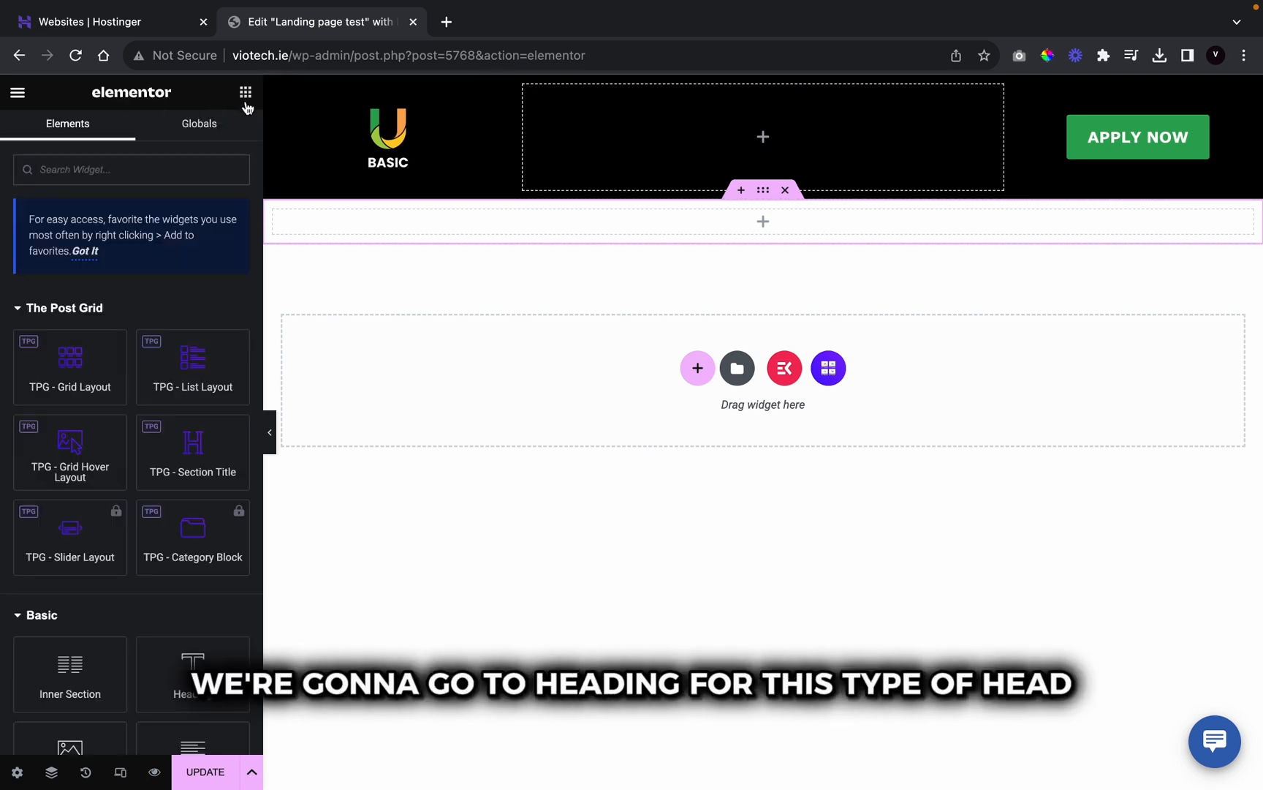
type("heading")
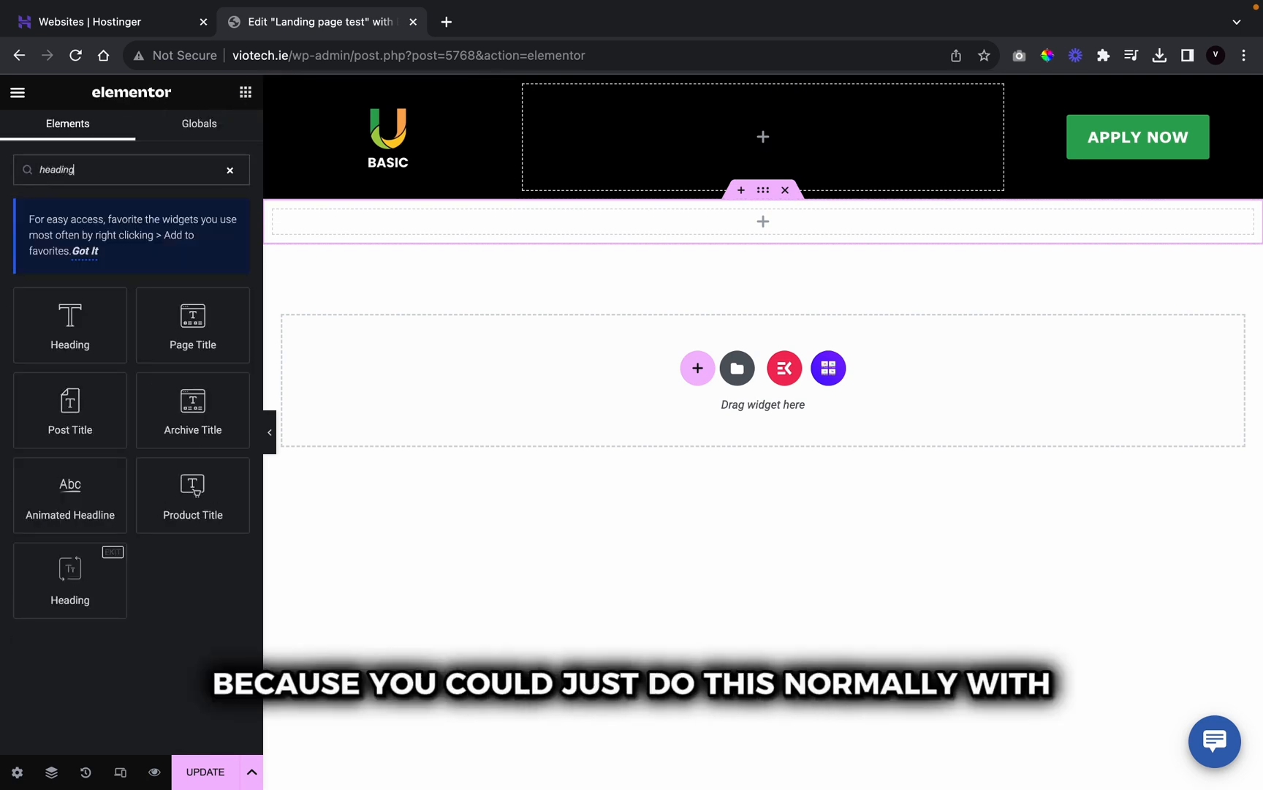
left_click_drag(69, 577, 748, 231)
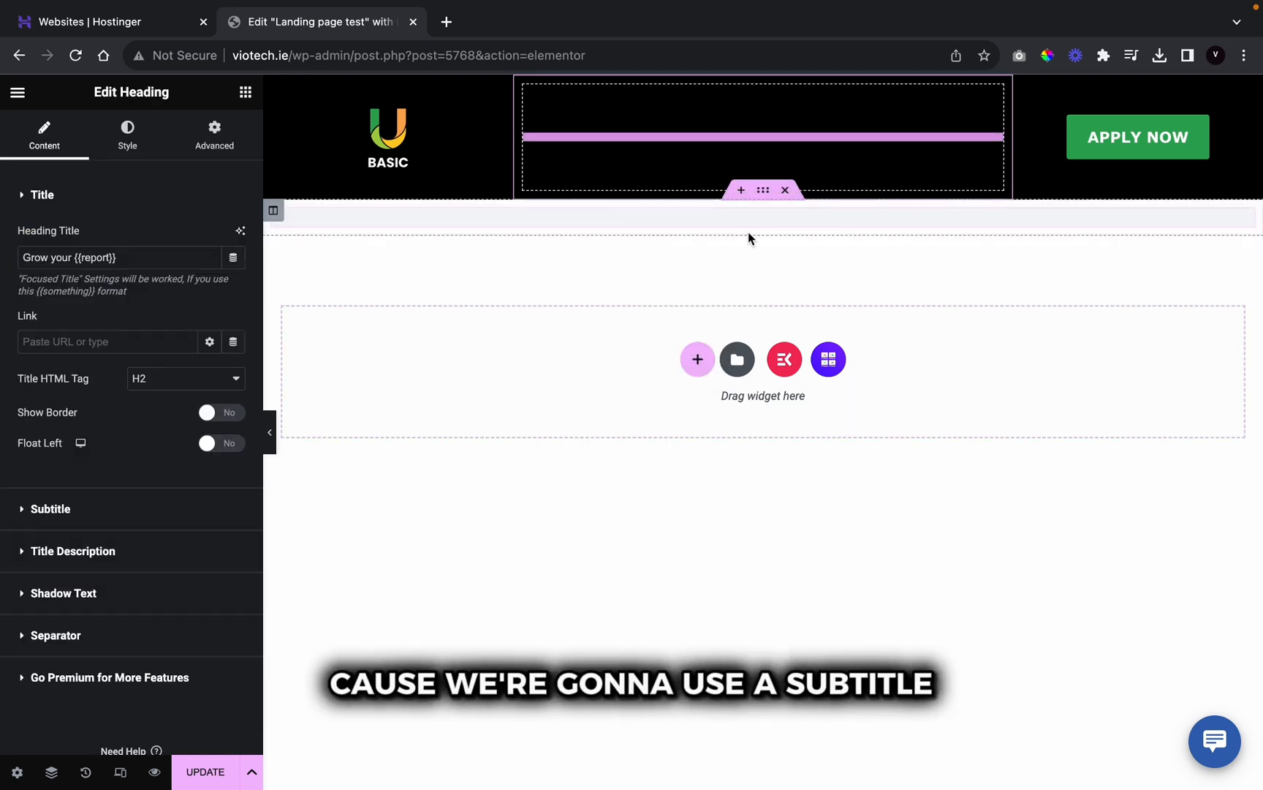
Step: Replace the heading title with "Mastering Dropshipping Excellence: A Comprehensive Coaching Program for E-Commerce Success"
triple_click(162, 259)
key("super+x")
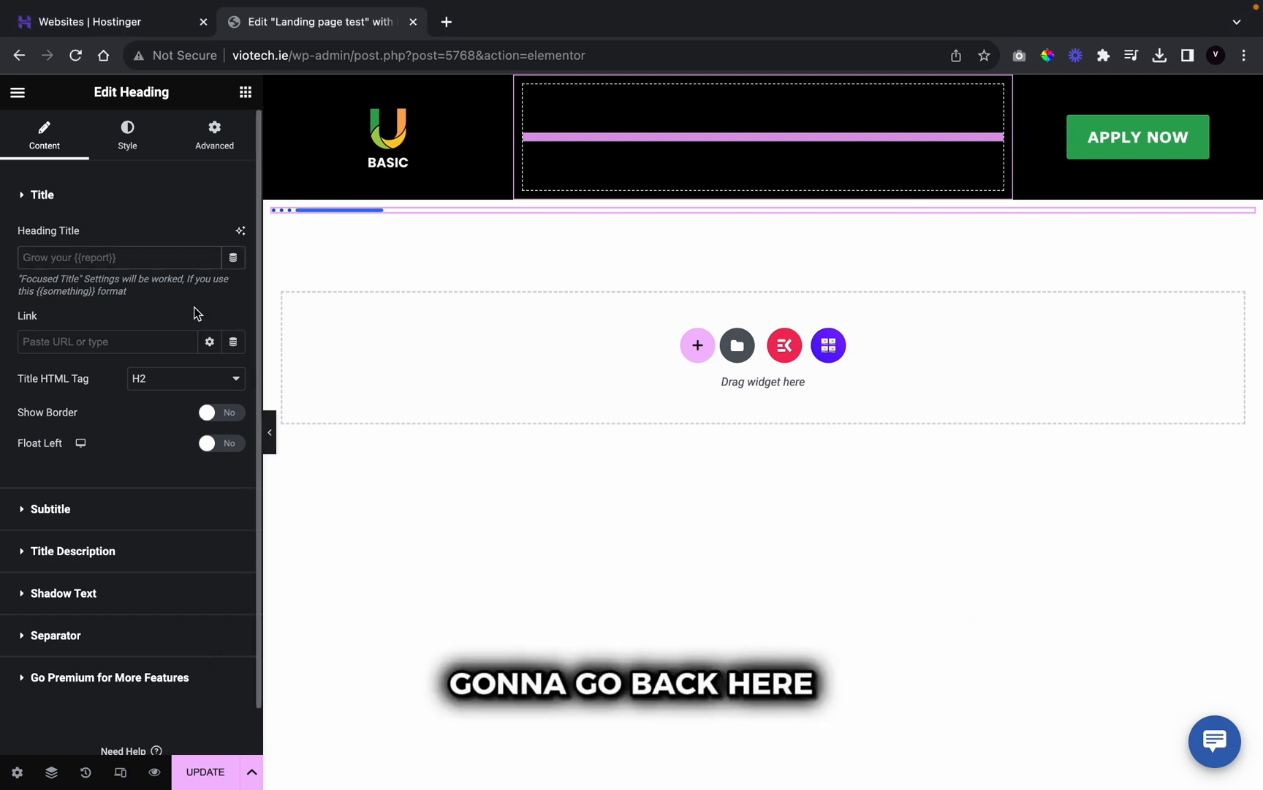
key("super+v")
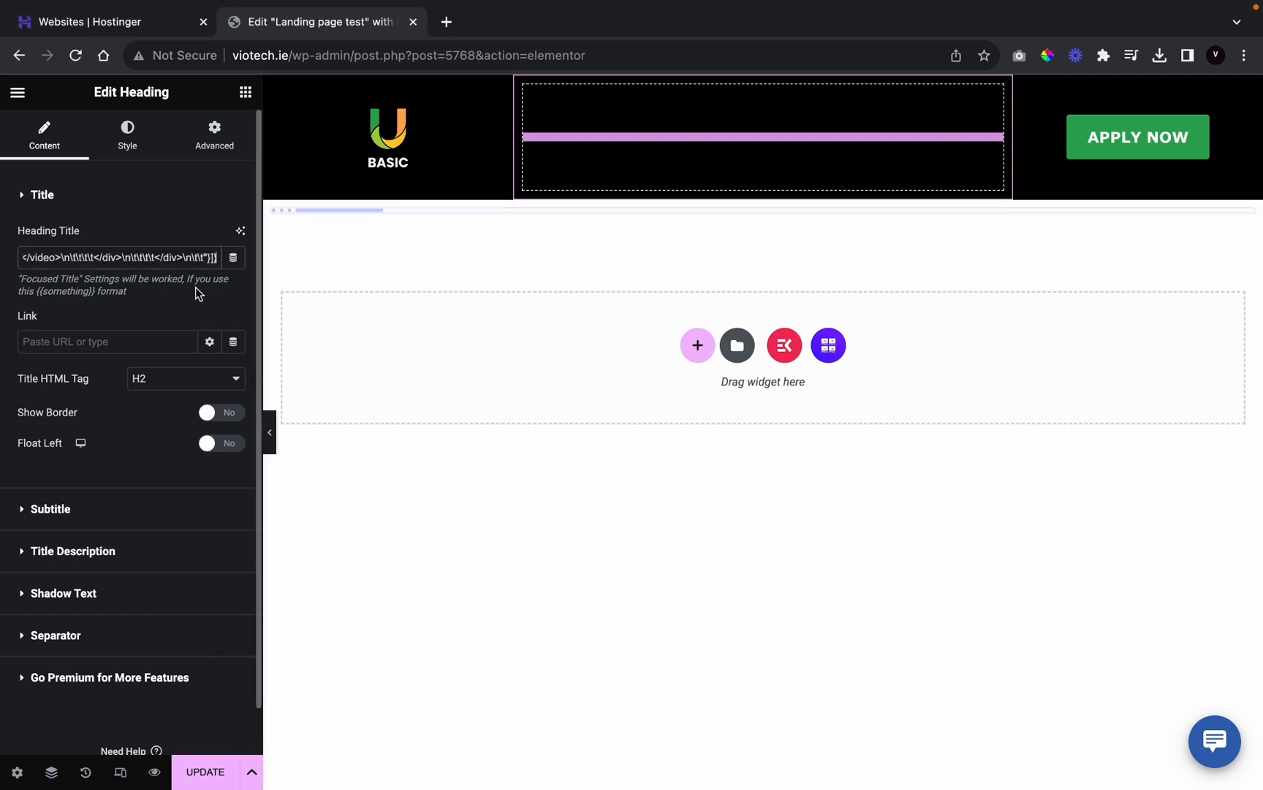
key("super+z")
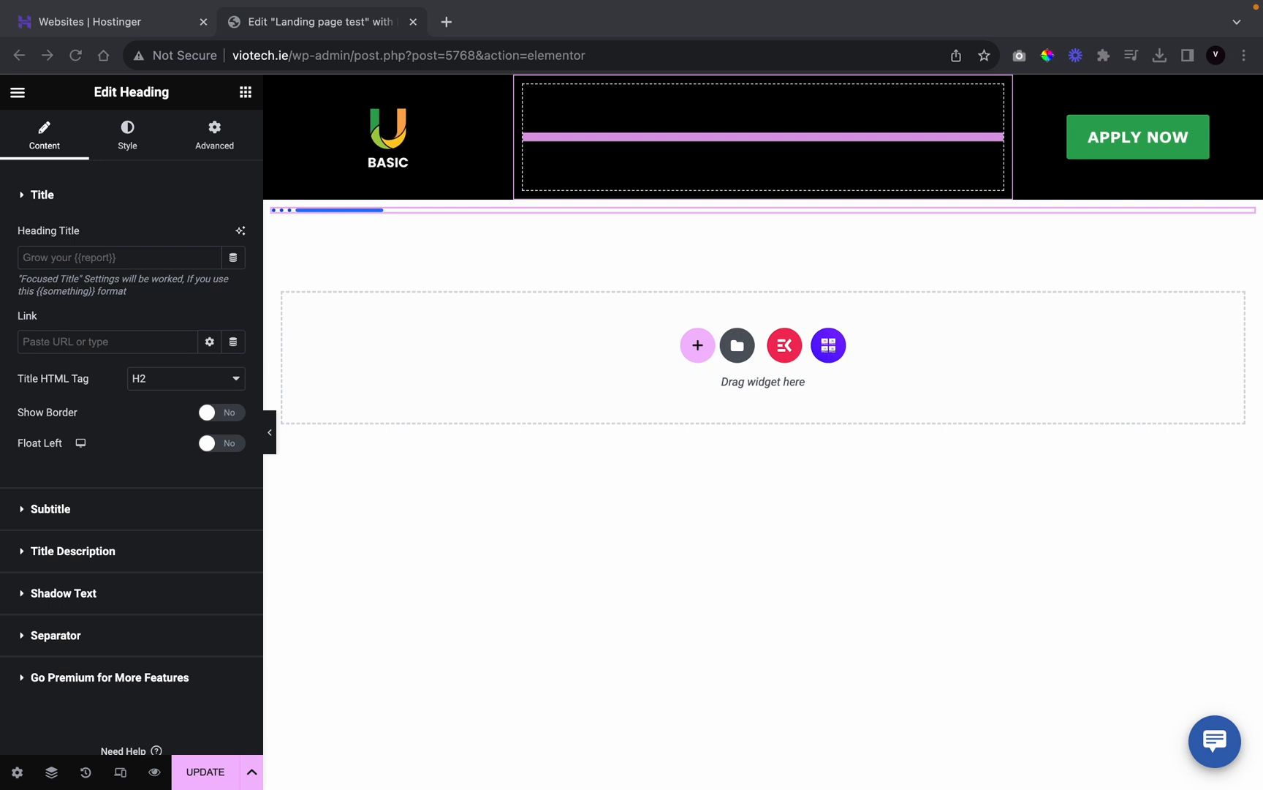
key("ctrl+v")
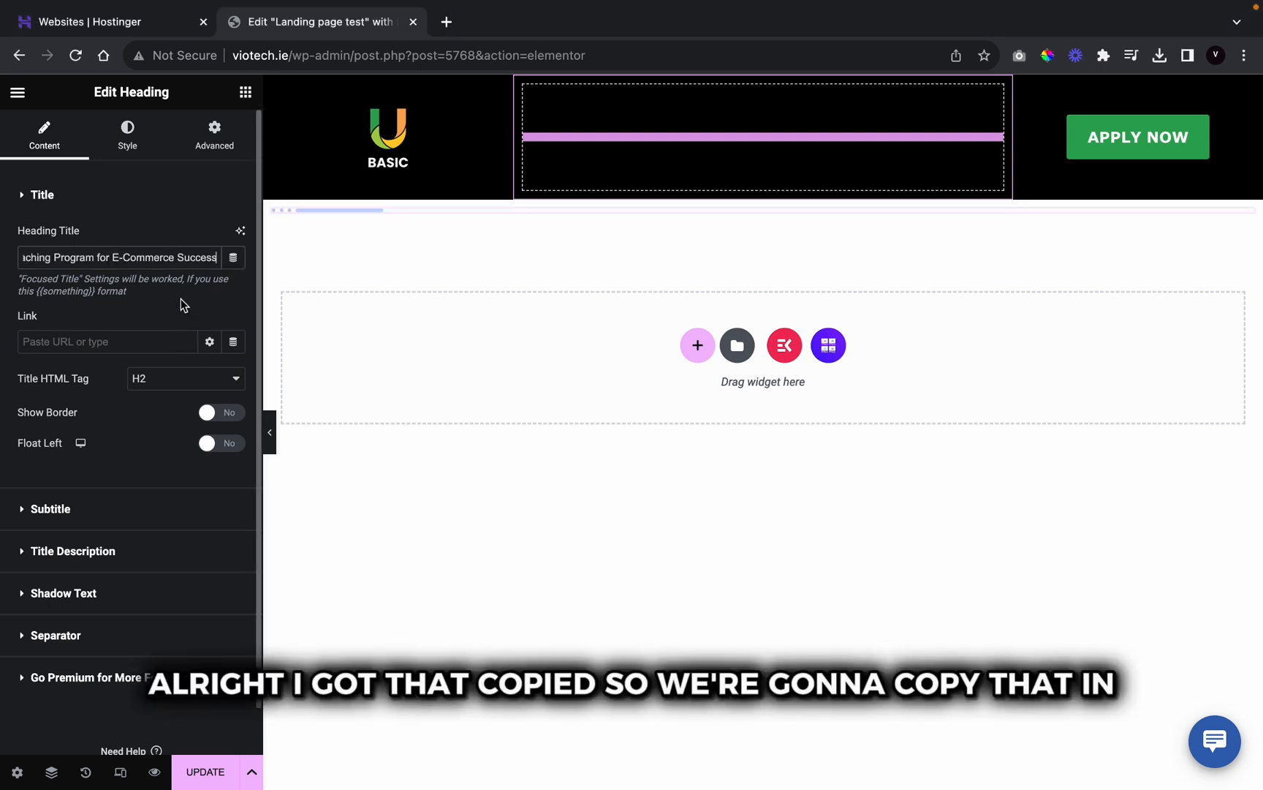
Step: Show the heading's subtitle, position it before the title and set its text to "Mastering"
left_click(150, 507)
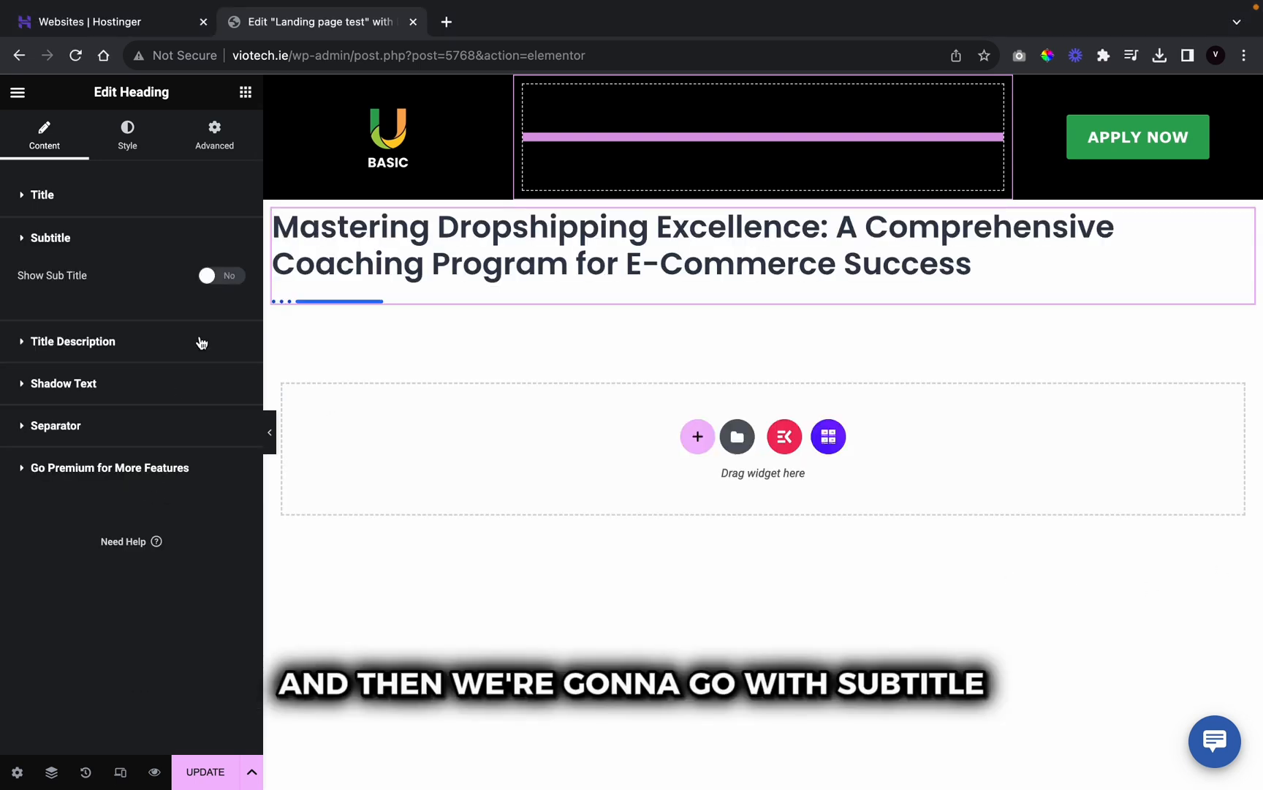
left_click(238, 280)
left_click(183, 429)
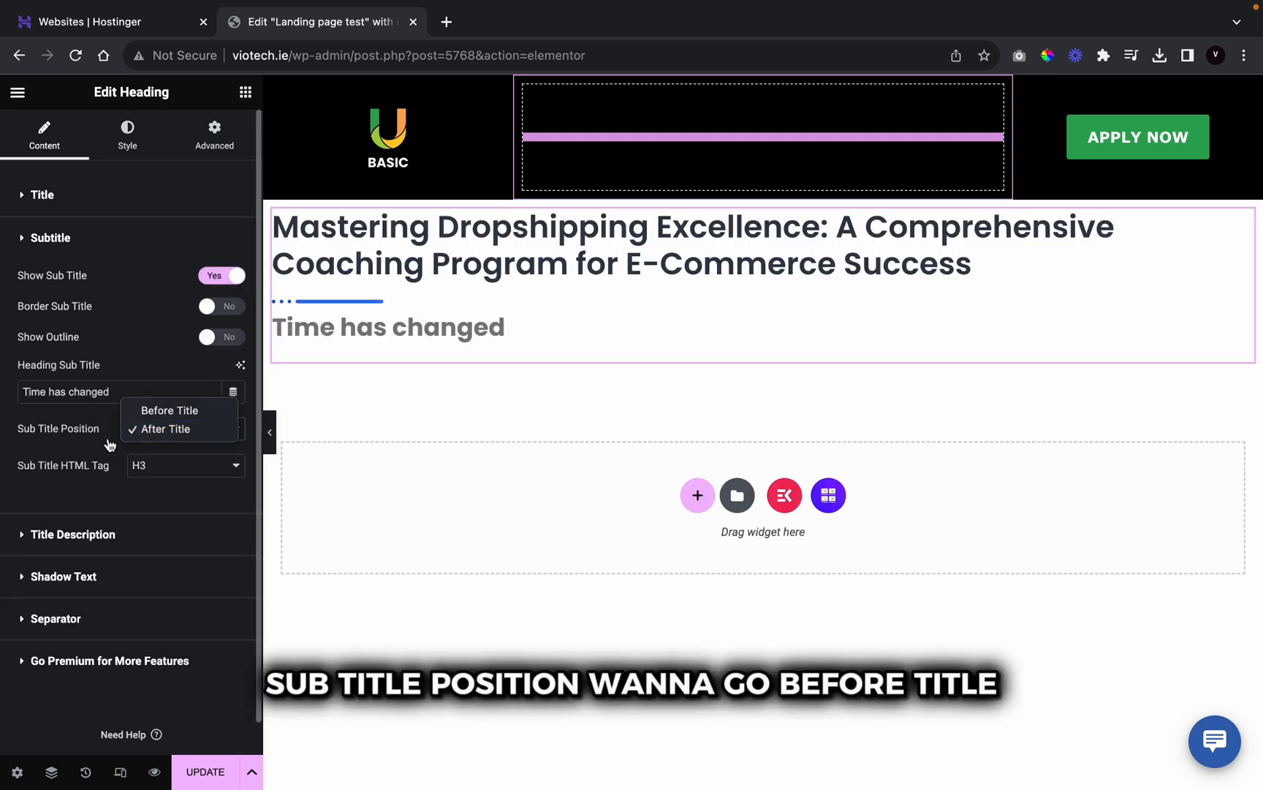
left_click(156, 415)
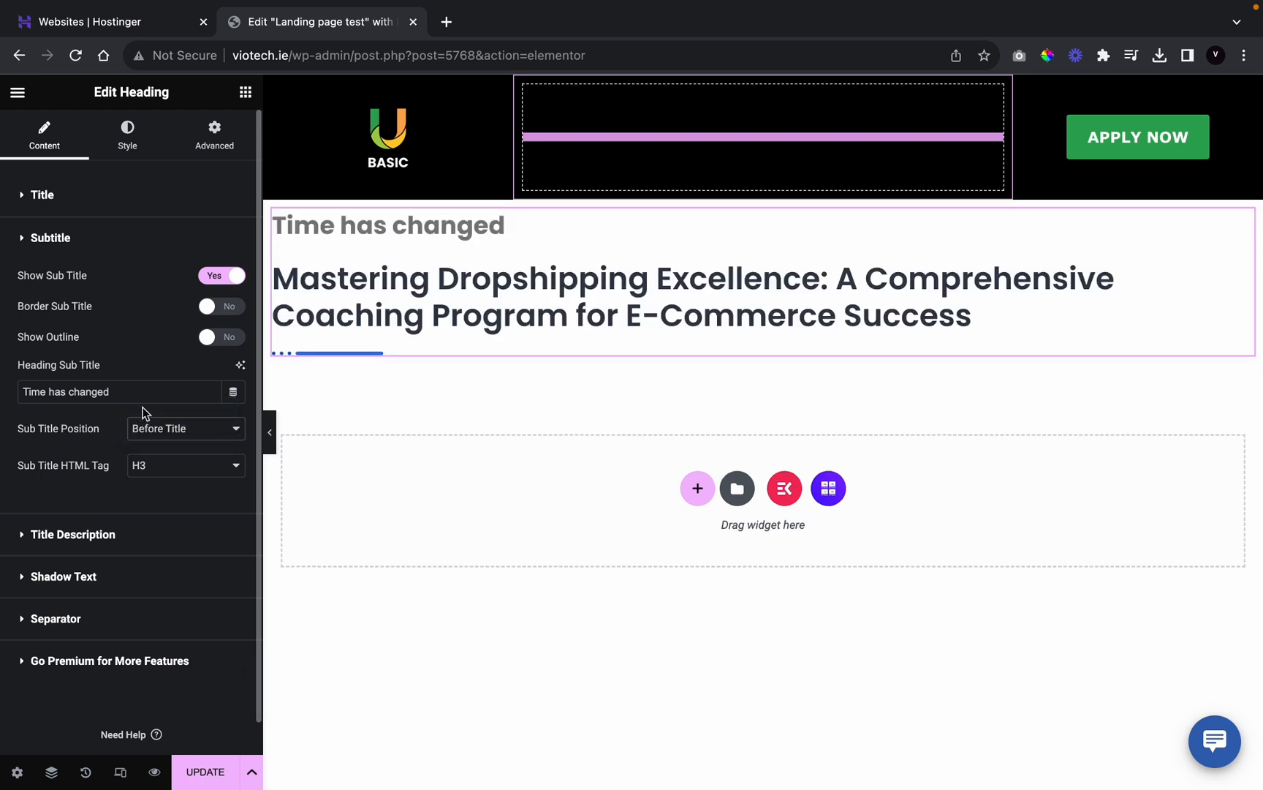
double_click(146, 399)
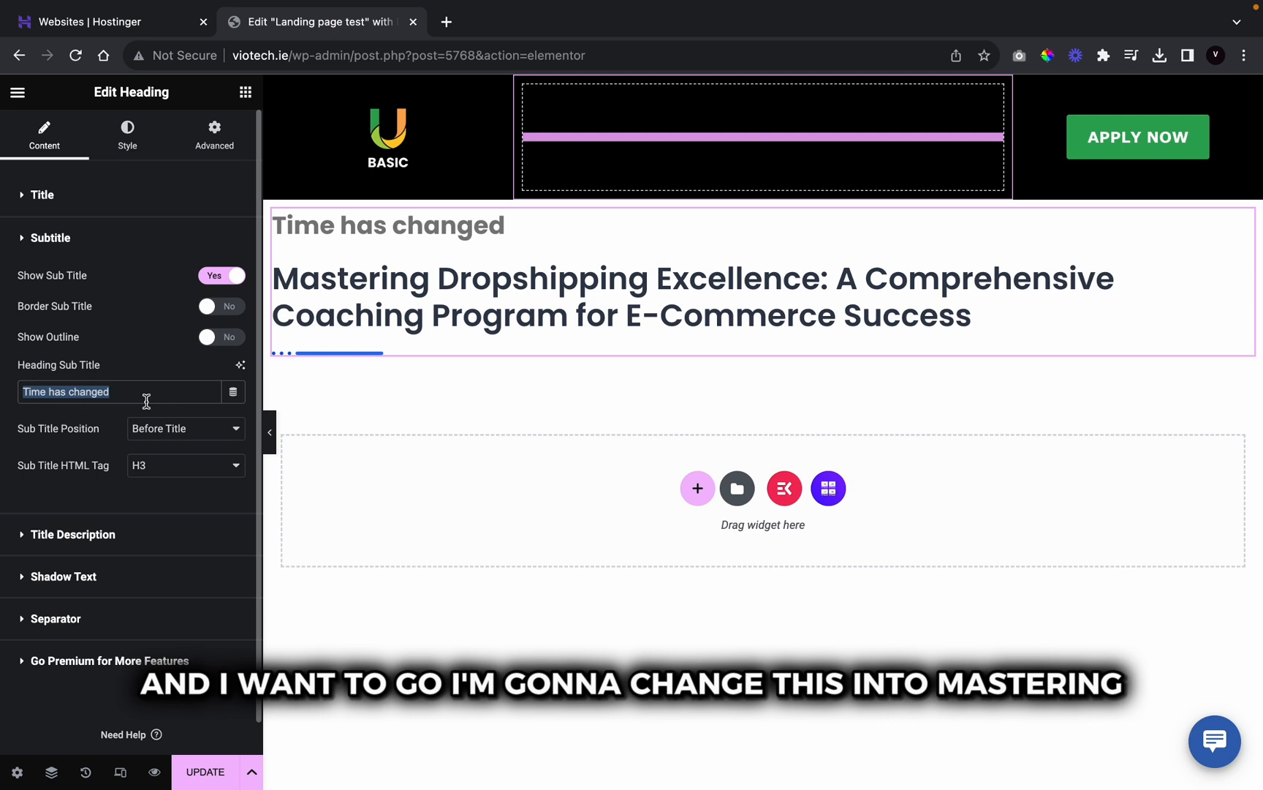
key("BackSpace")
type("Mastering")
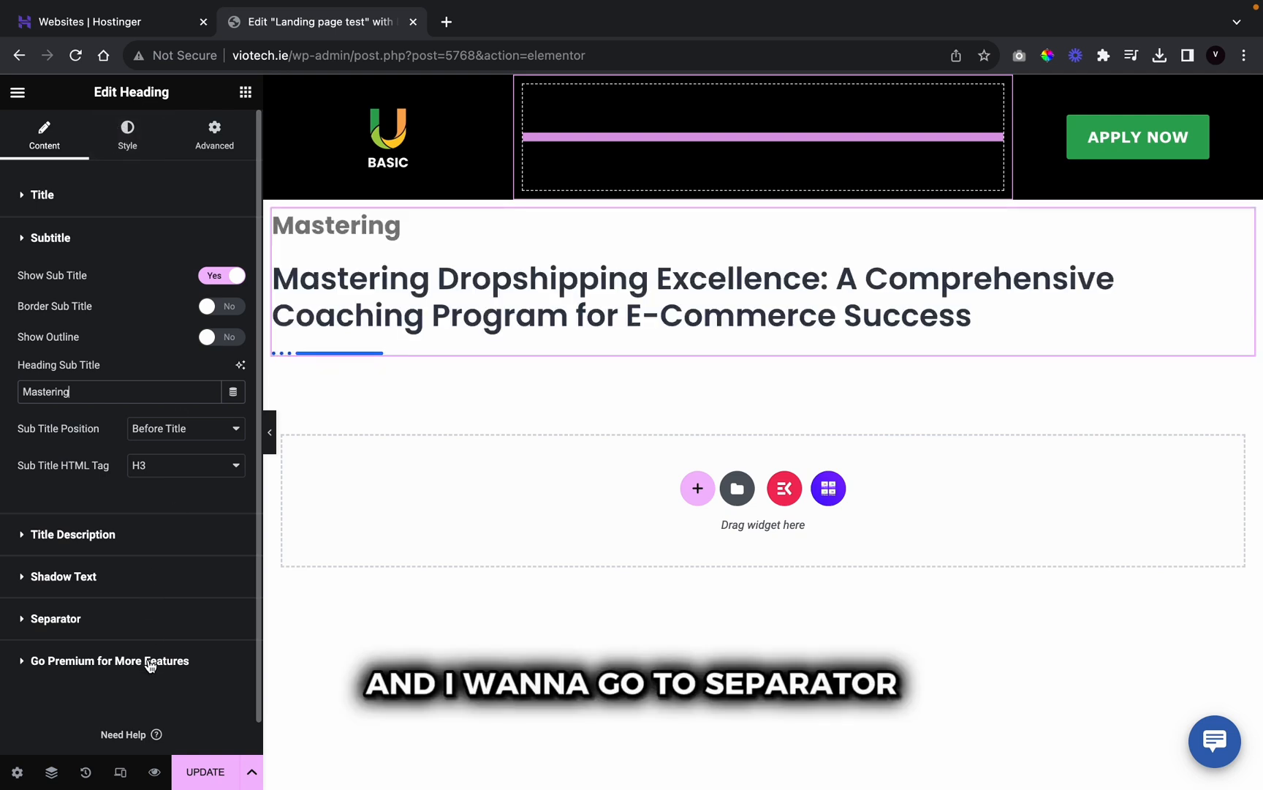
Step: Turn off the heading's separator and align the heading to the center
left_click(121, 611)
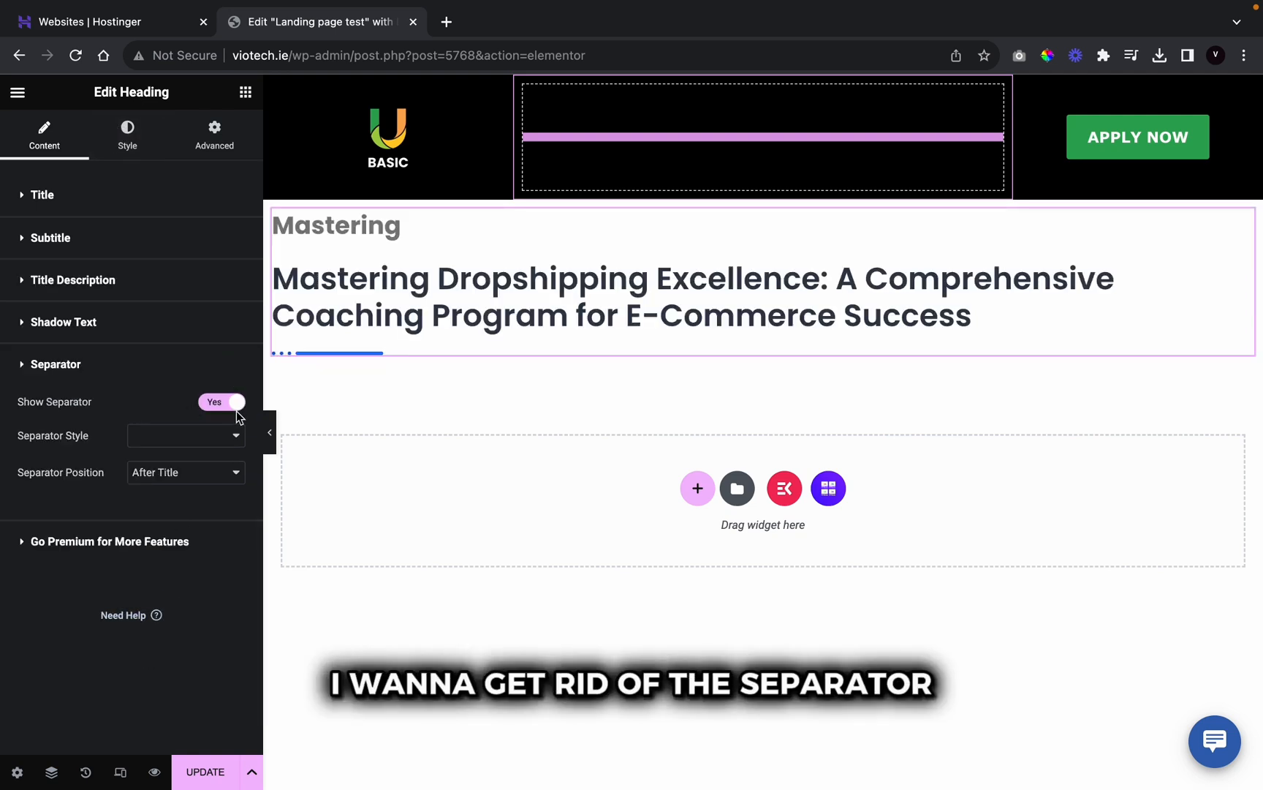
left_click(234, 404)
left_click(127, 135)
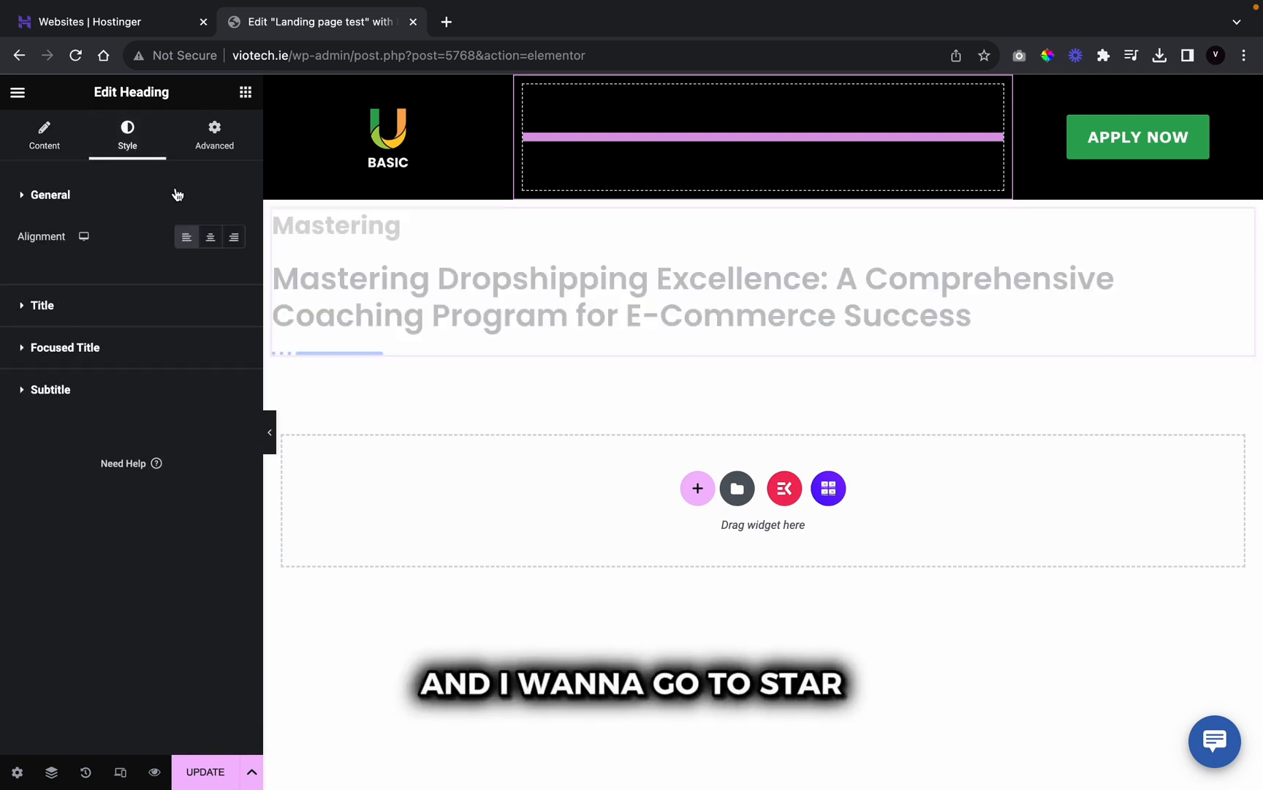
left_click(209, 236)
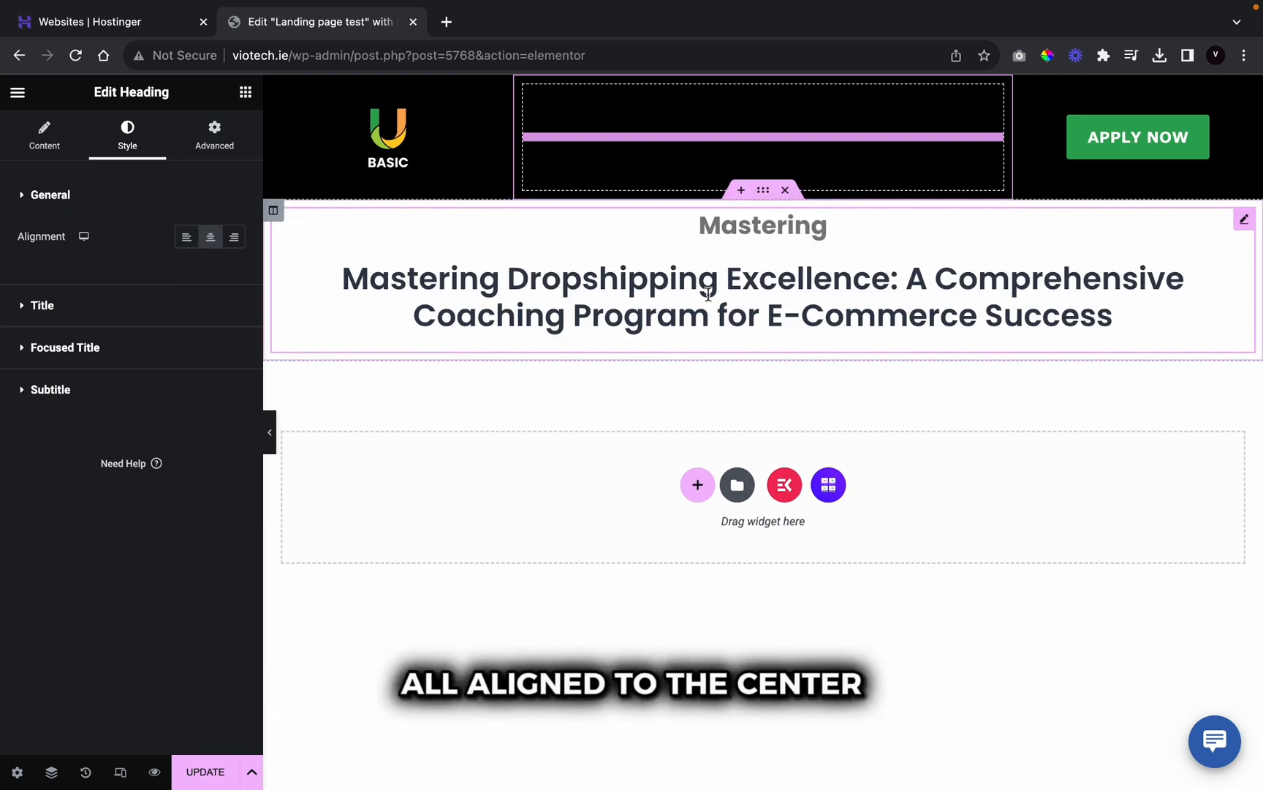
left_click(126, 299)
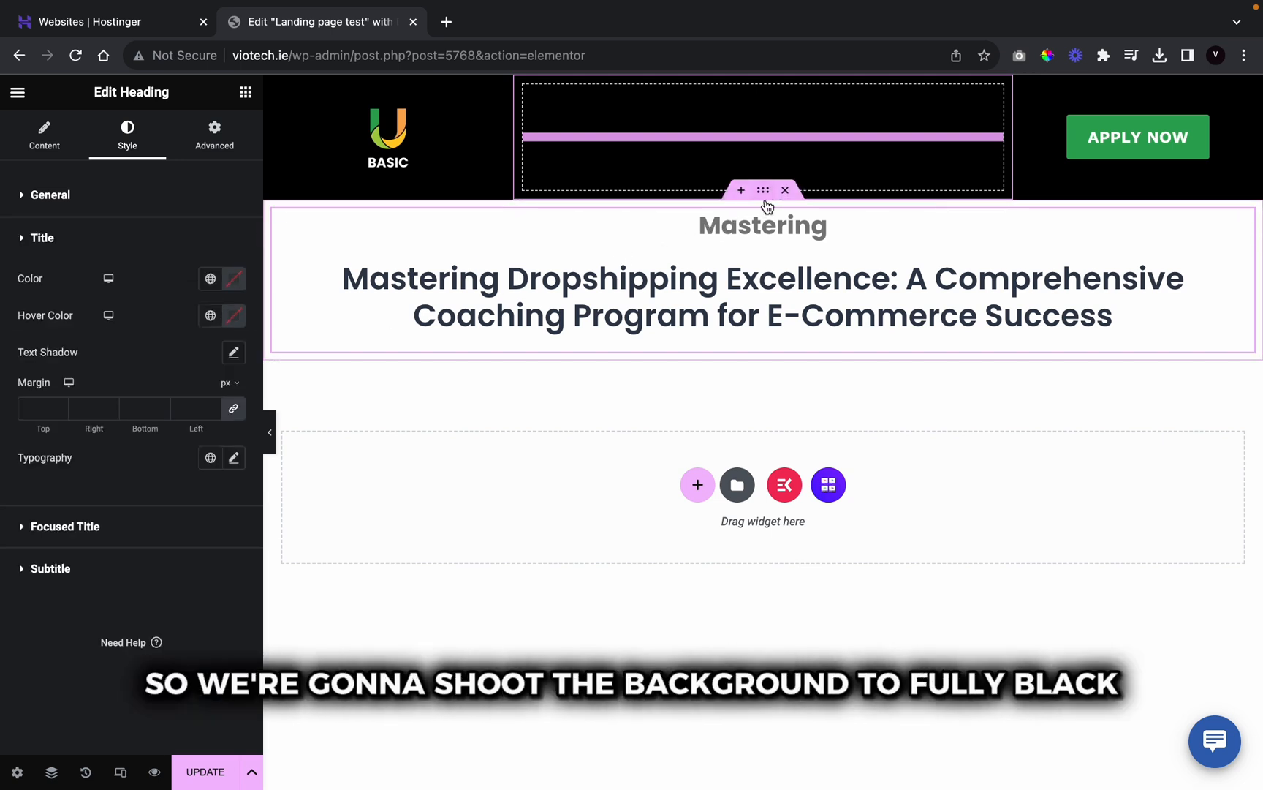
Step: Give the section holding the heading a classic background in the black global color
left_click(764, 197)
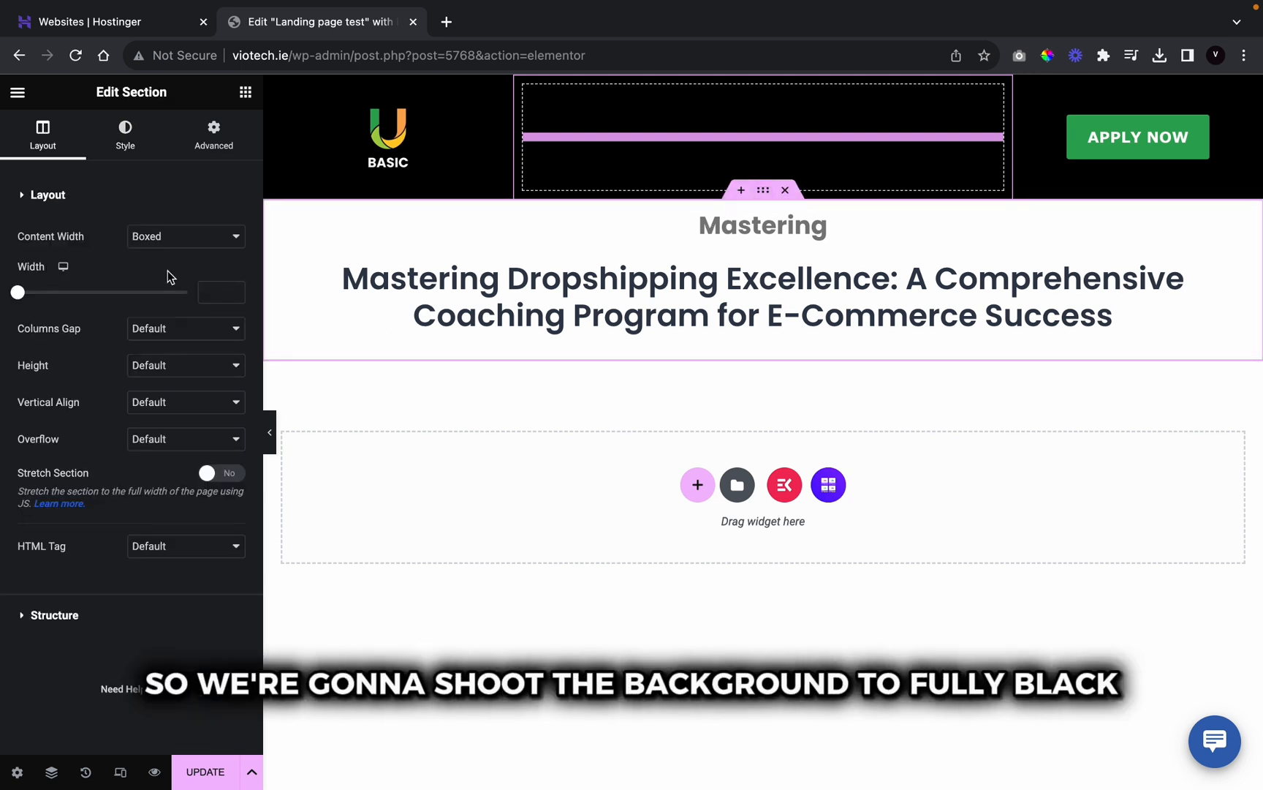
left_click(121, 131)
left_click(164, 273)
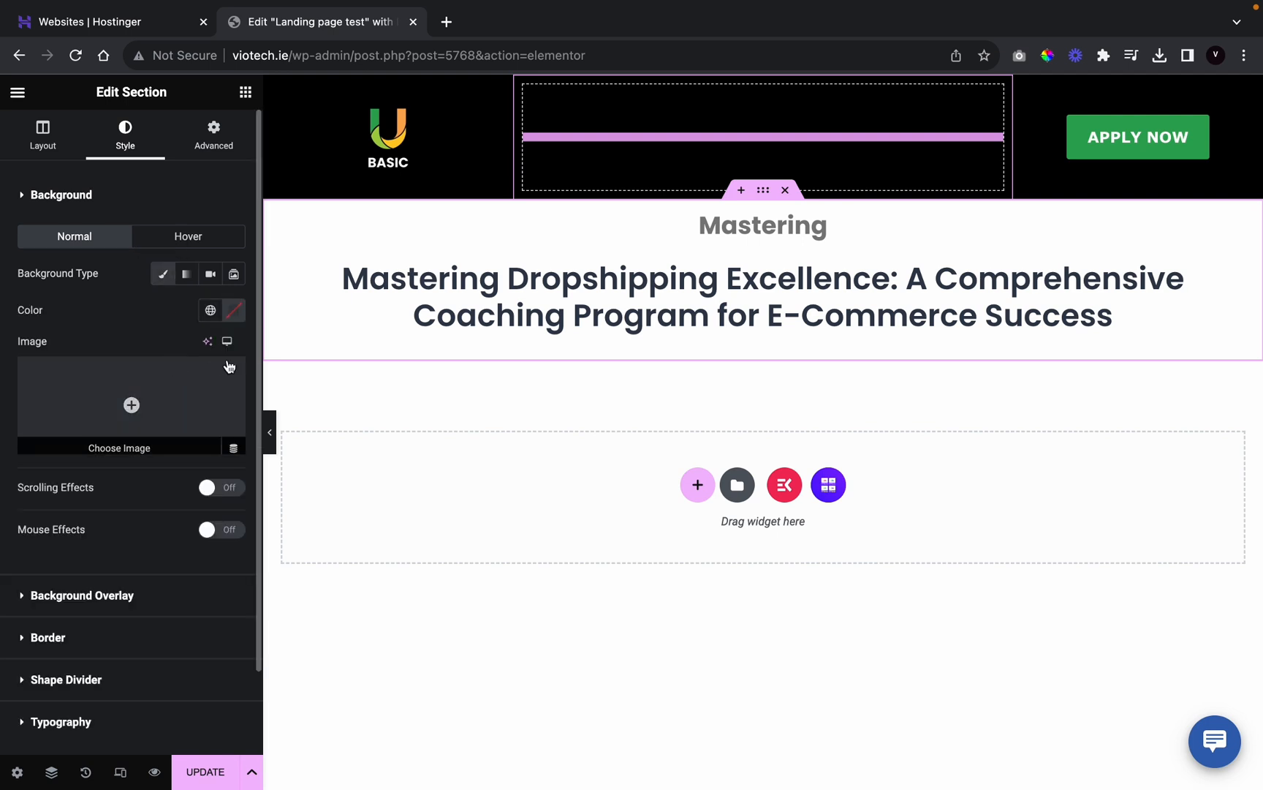
left_click(211, 310)
left_click(170, 544)
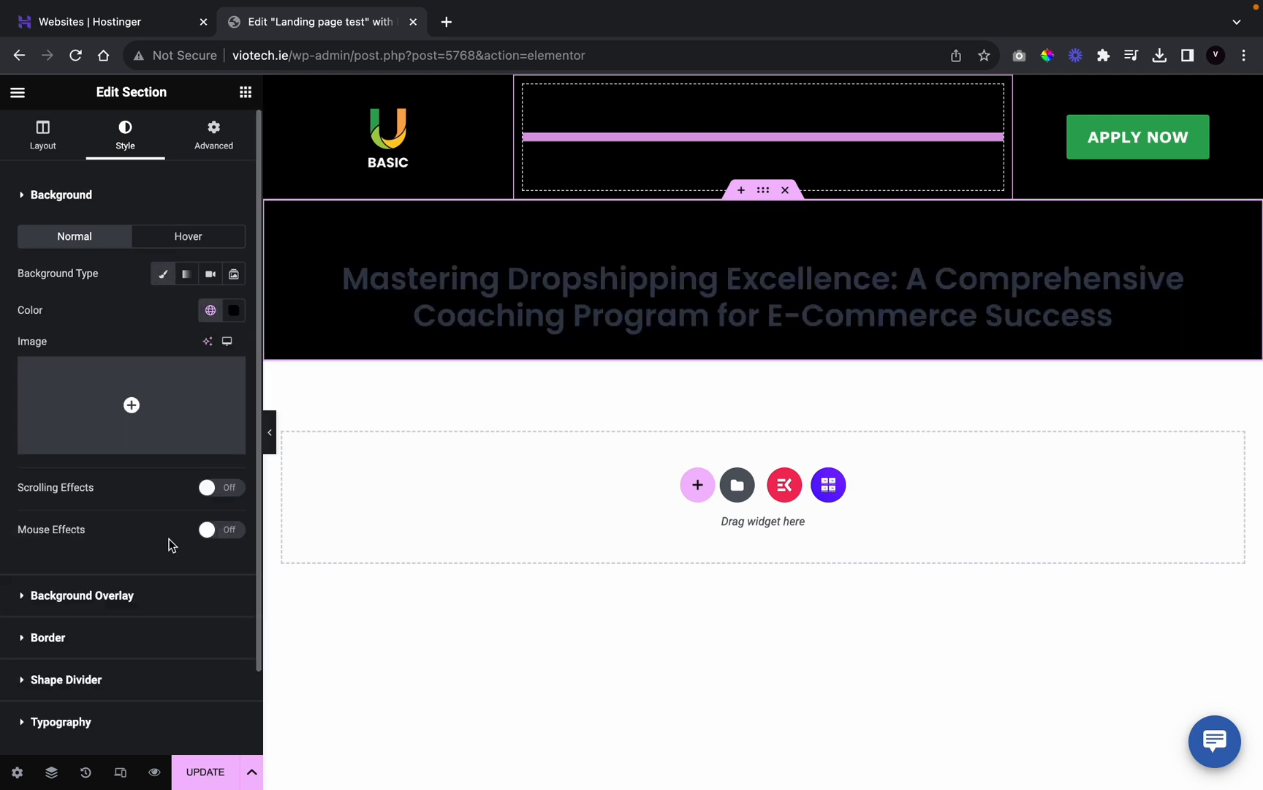
Step: Set the heading title's color to the white global color Theme Color 6 (#ffffff)
left_click(284, 264)
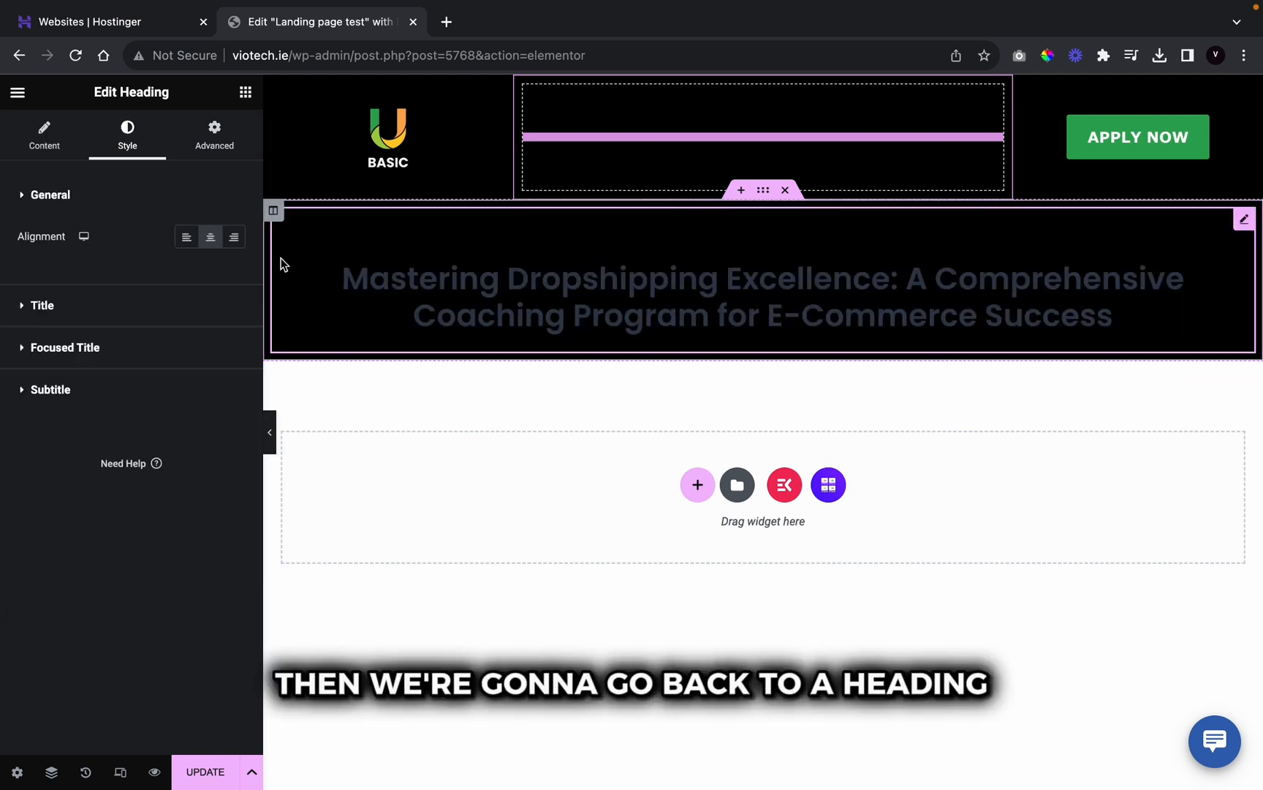
left_click(164, 307)
left_click(211, 279)
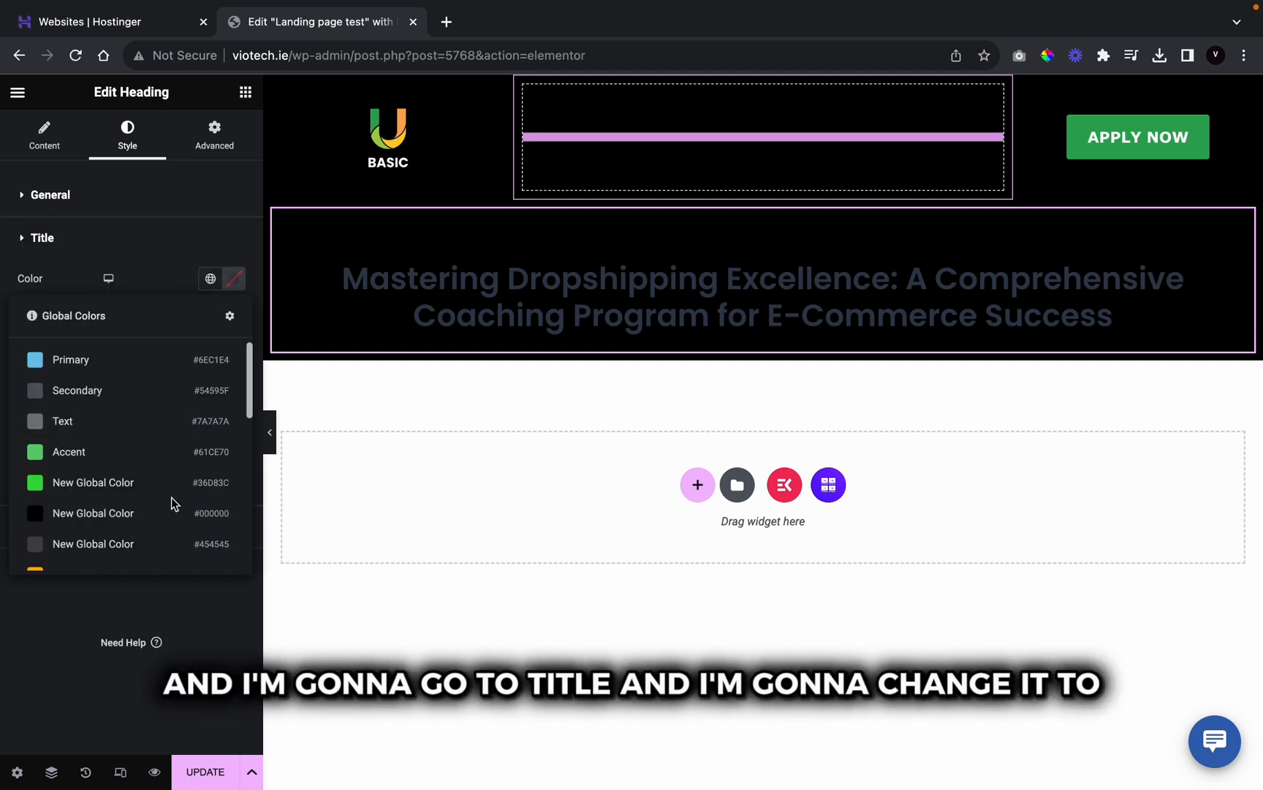
scroll(170, 503, "down", 5)
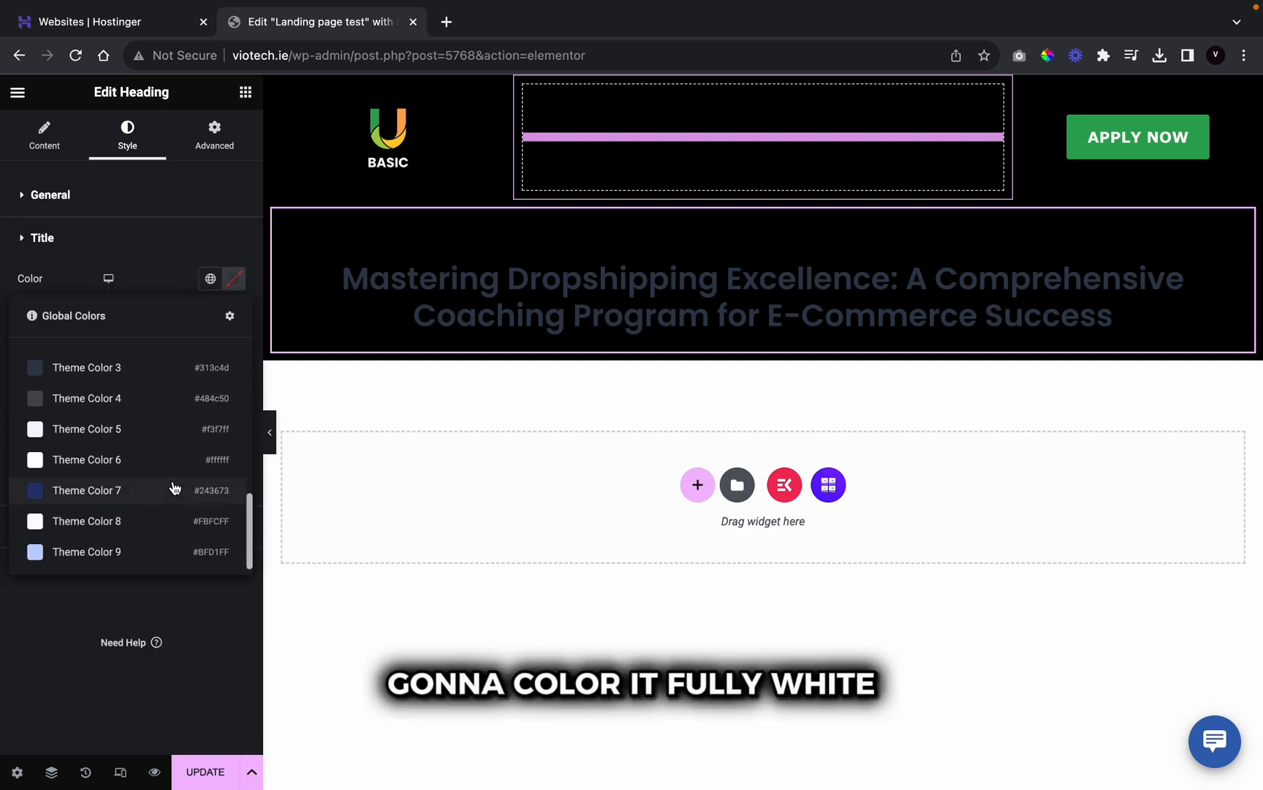
left_click(216, 458)
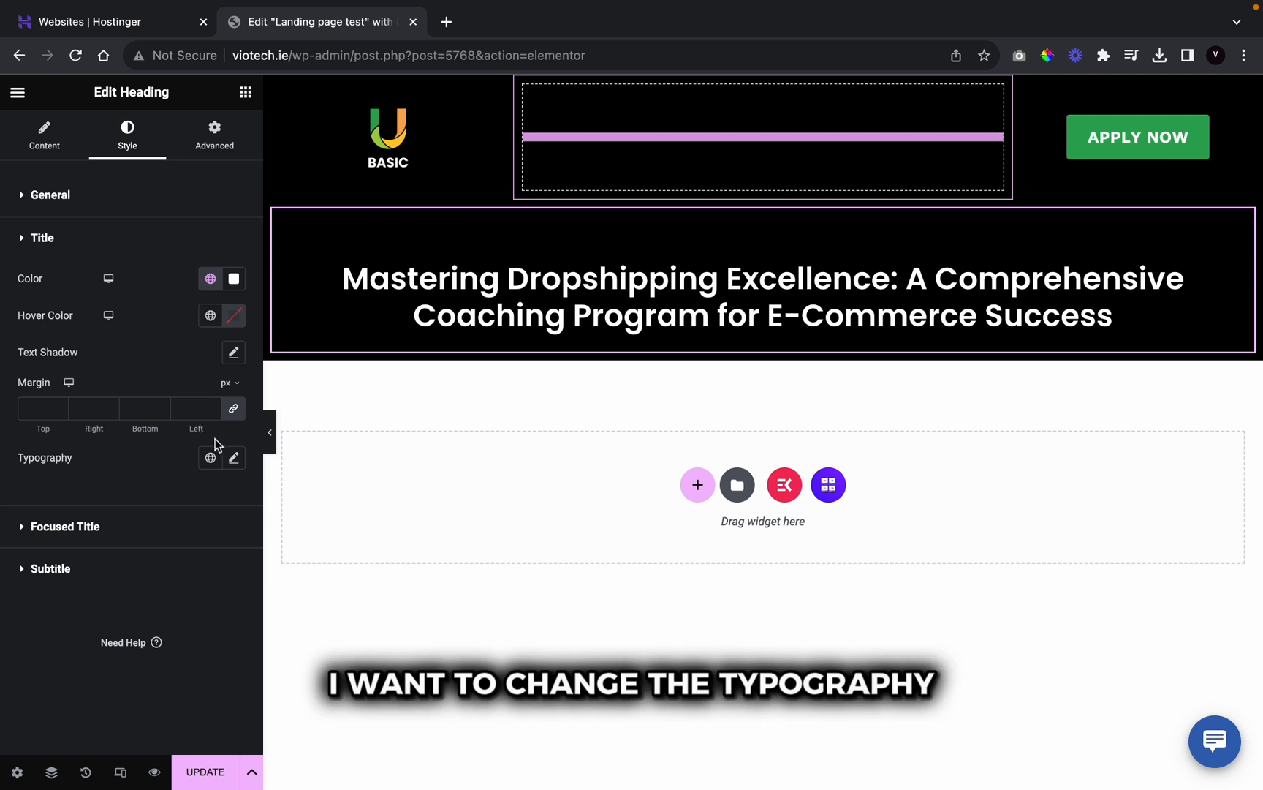
Step: Set the heading title's typography to Verdana, uppercase, with weight 400 (Normal)
left_click(231, 457)
left_click(203, 543)
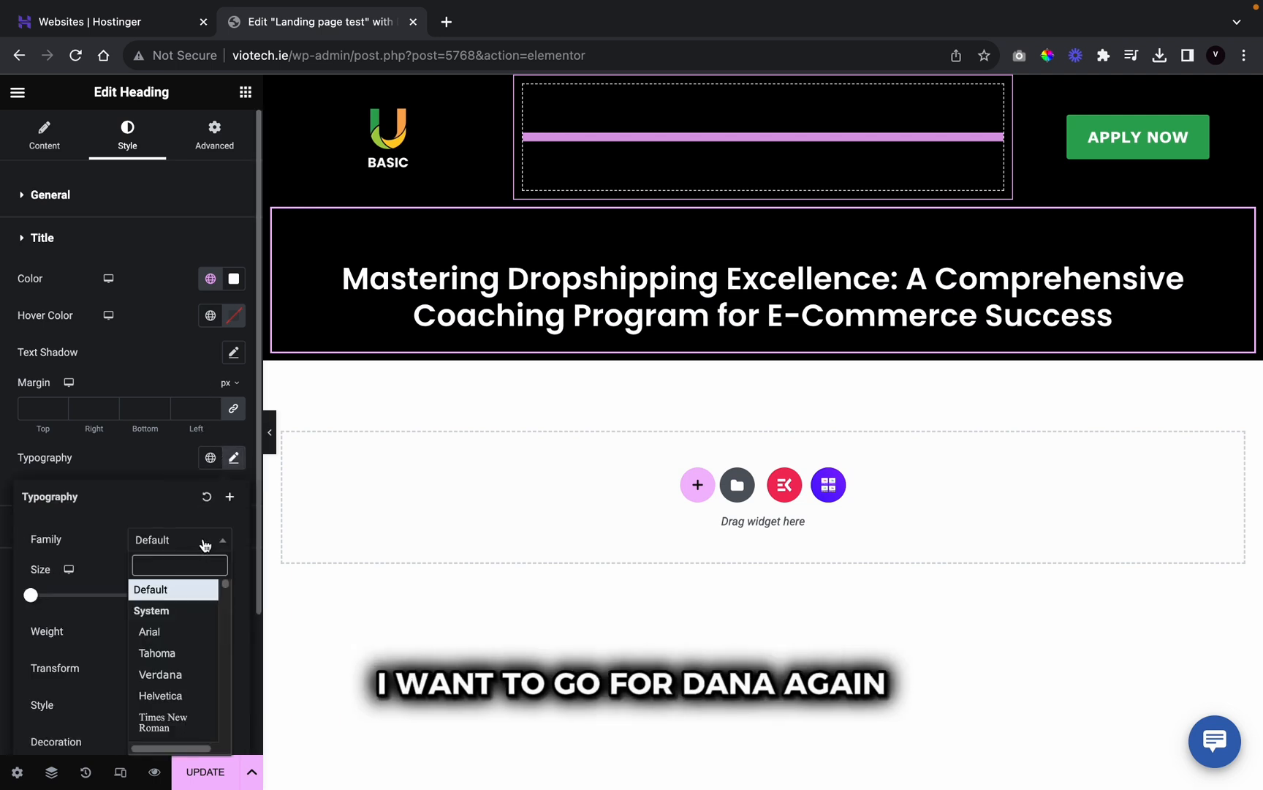
left_click(175, 674)
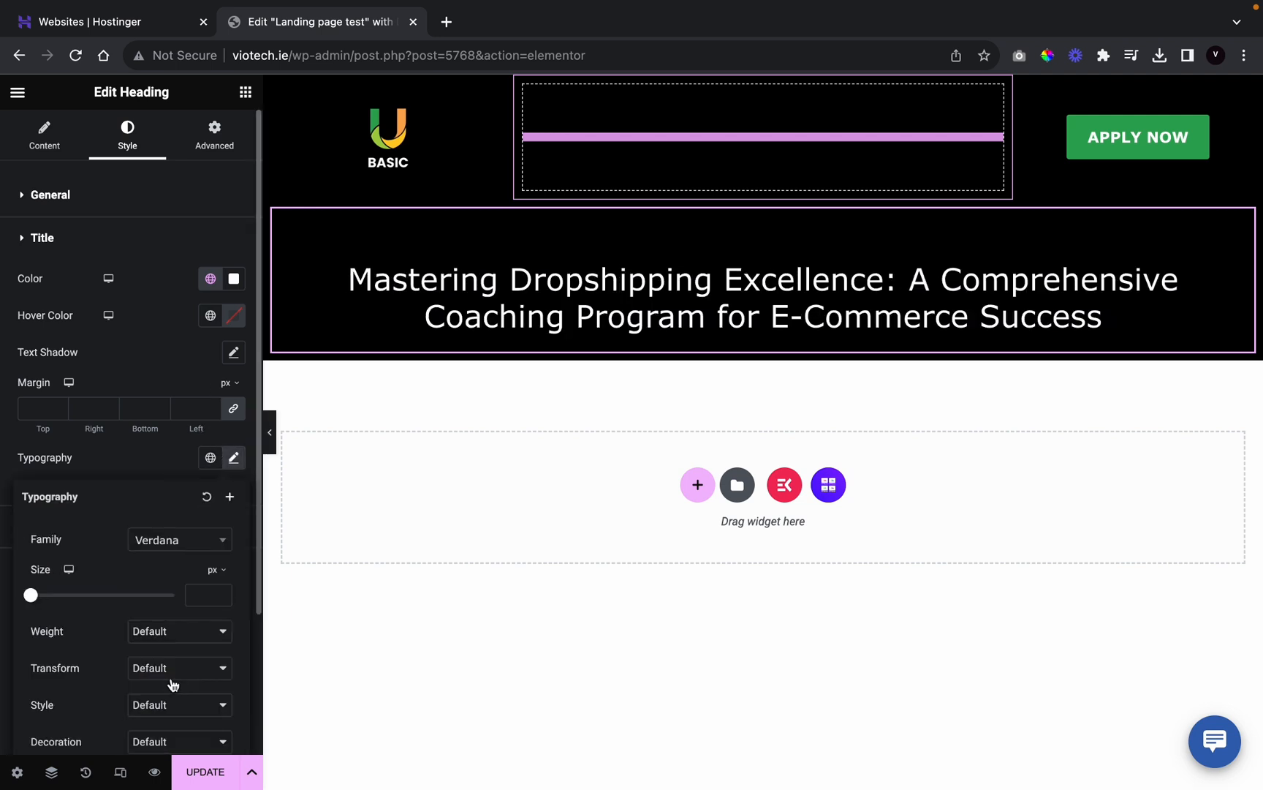
left_click(175, 674)
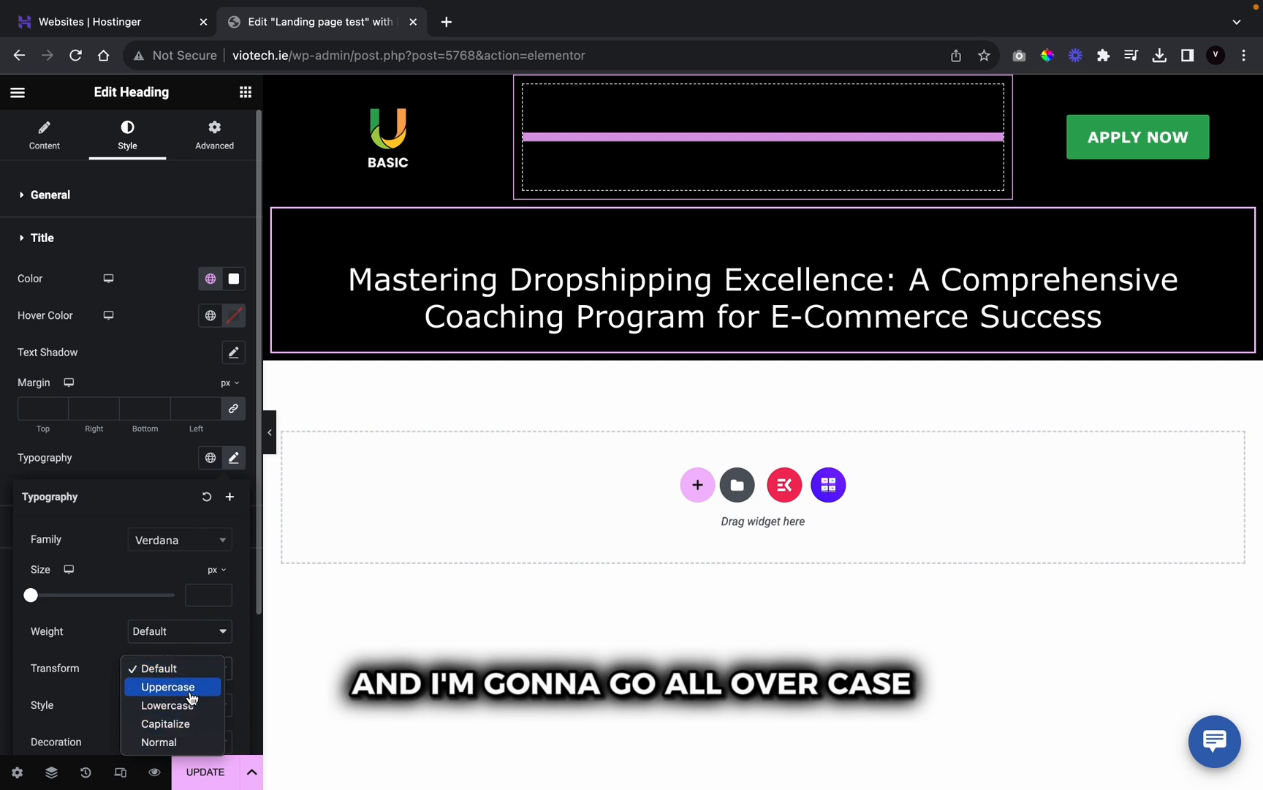
left_click(175, 686)
left_click(186, 628)
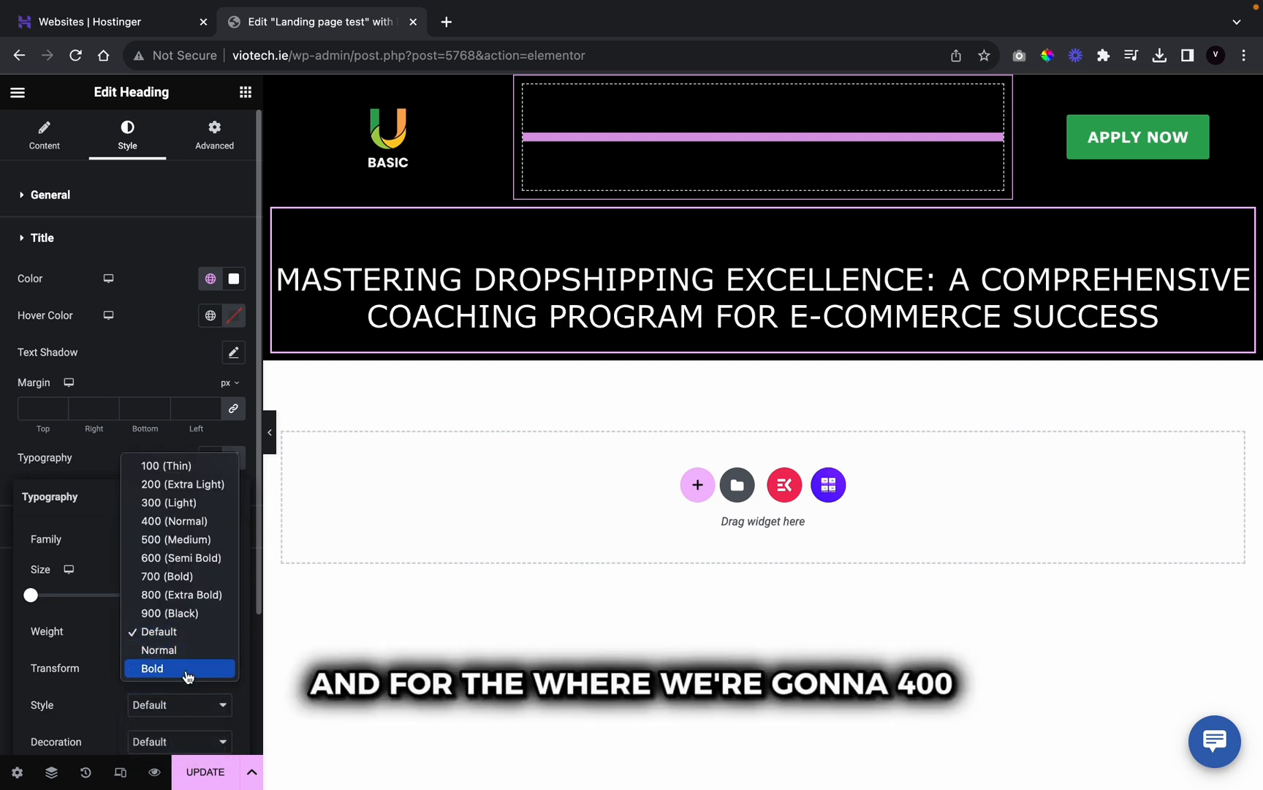
left_click(187, 521)
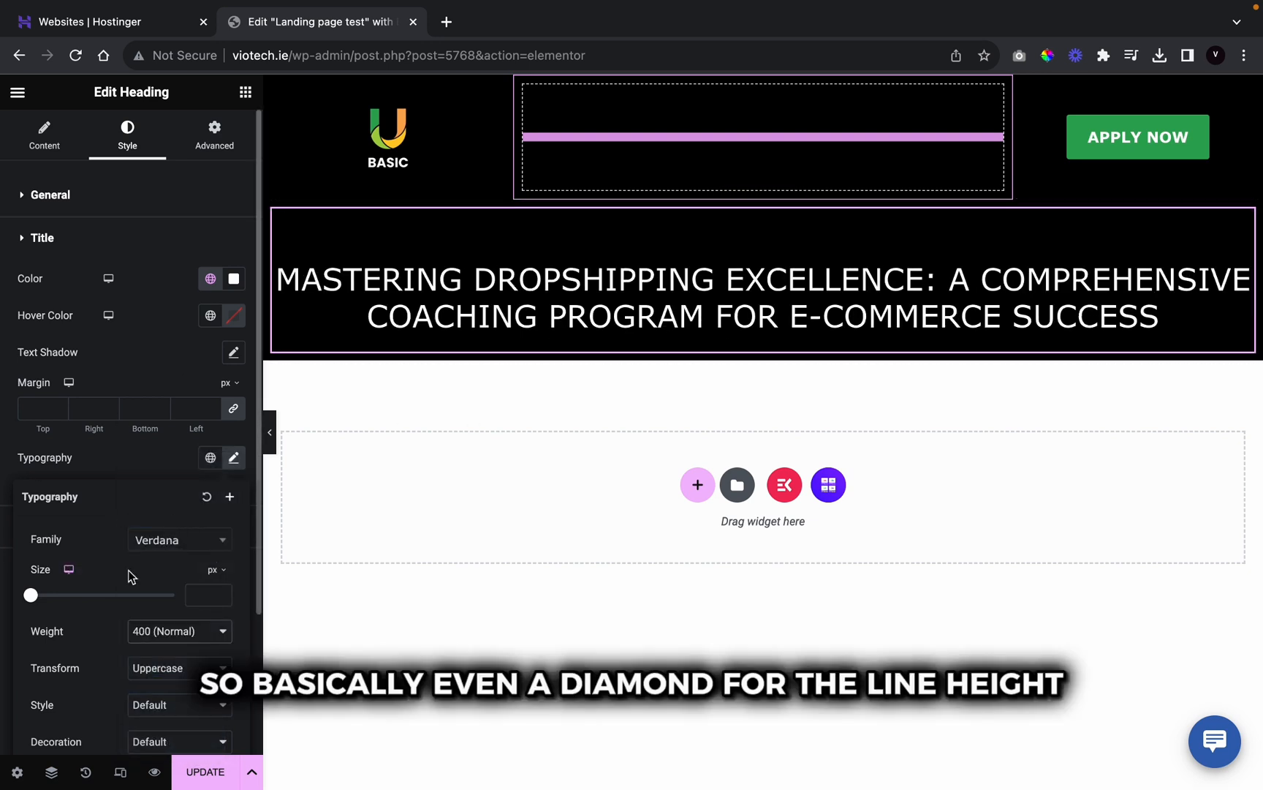
Step: Set the heading title's line height to 50 px
scroll(129, 571, "down", 3)
left_click(221, 615)
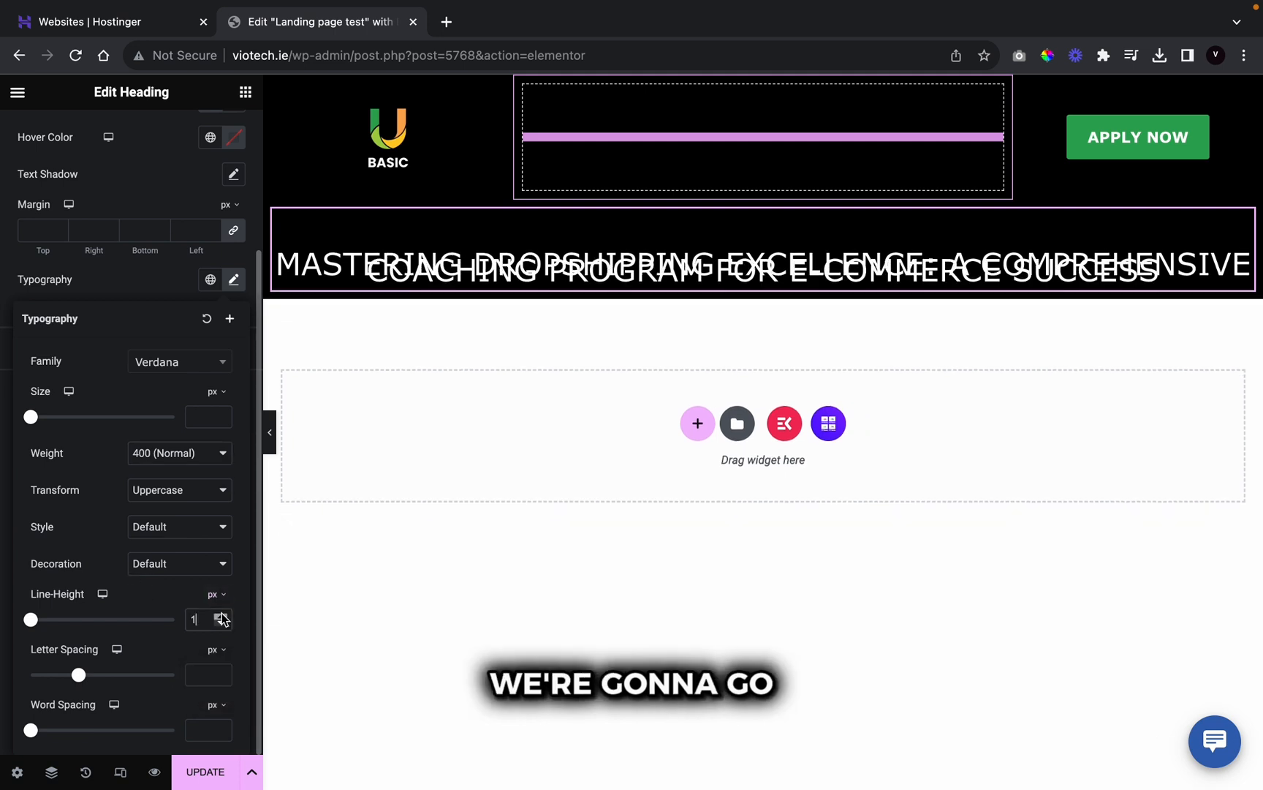
left_click_drag(222, 618, 224, 619)
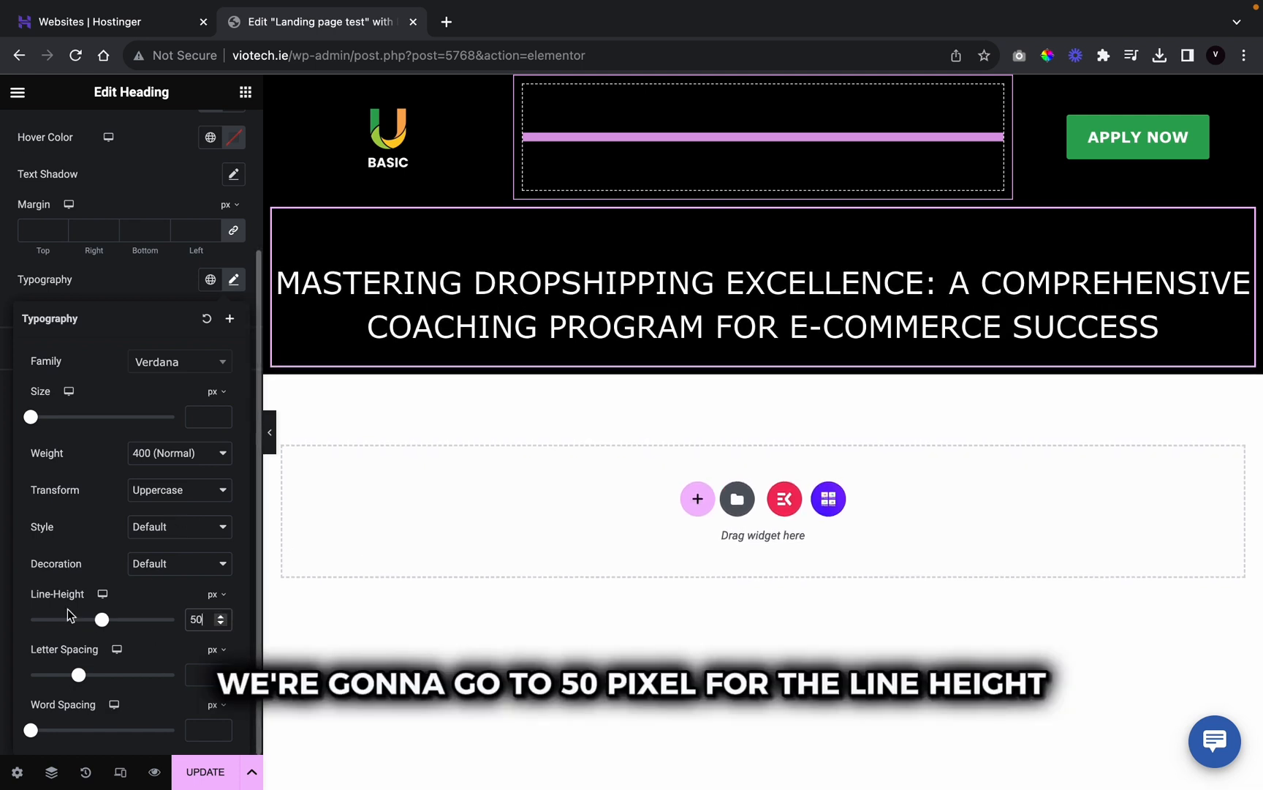
left_click(135, 265)
Step: Set the heading subtitle's color to the green global color that matches the APPLY NOW button
scroll(185, 344, "up", 3)
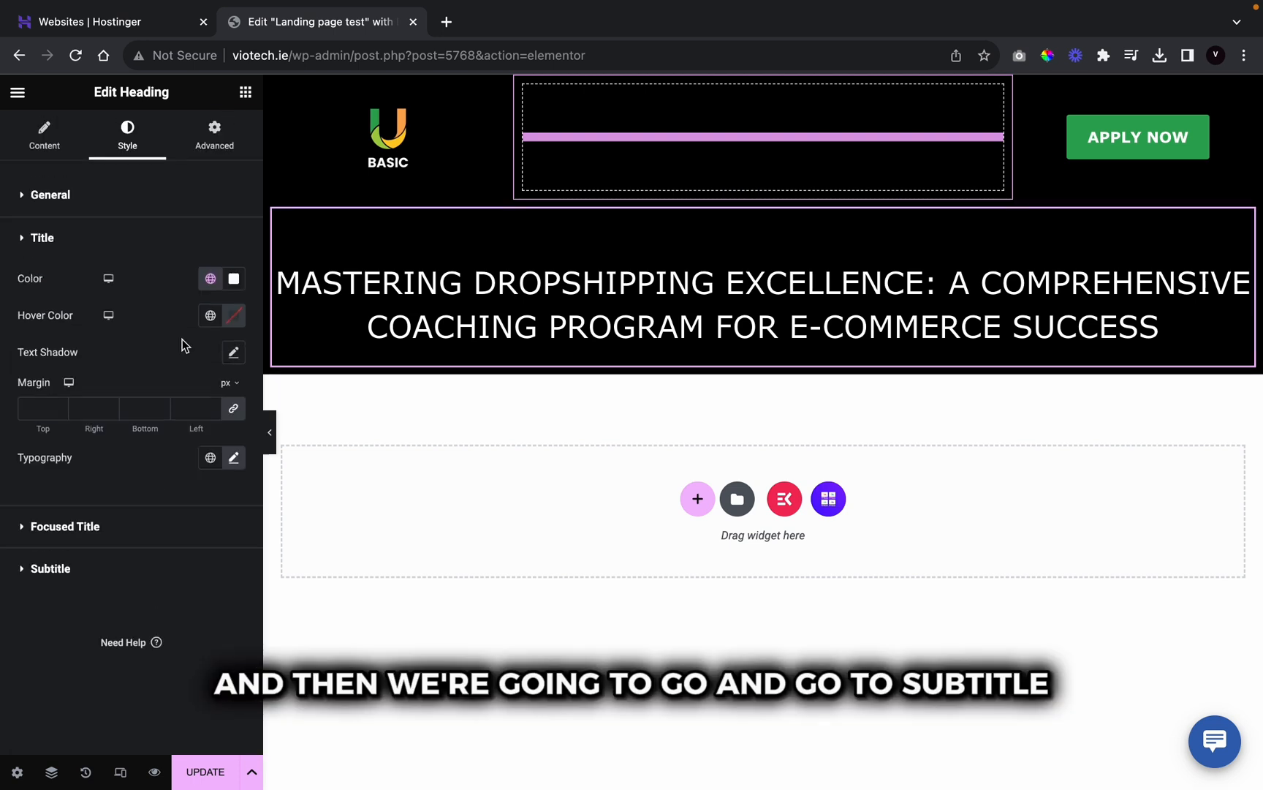
left_click(92, 564)
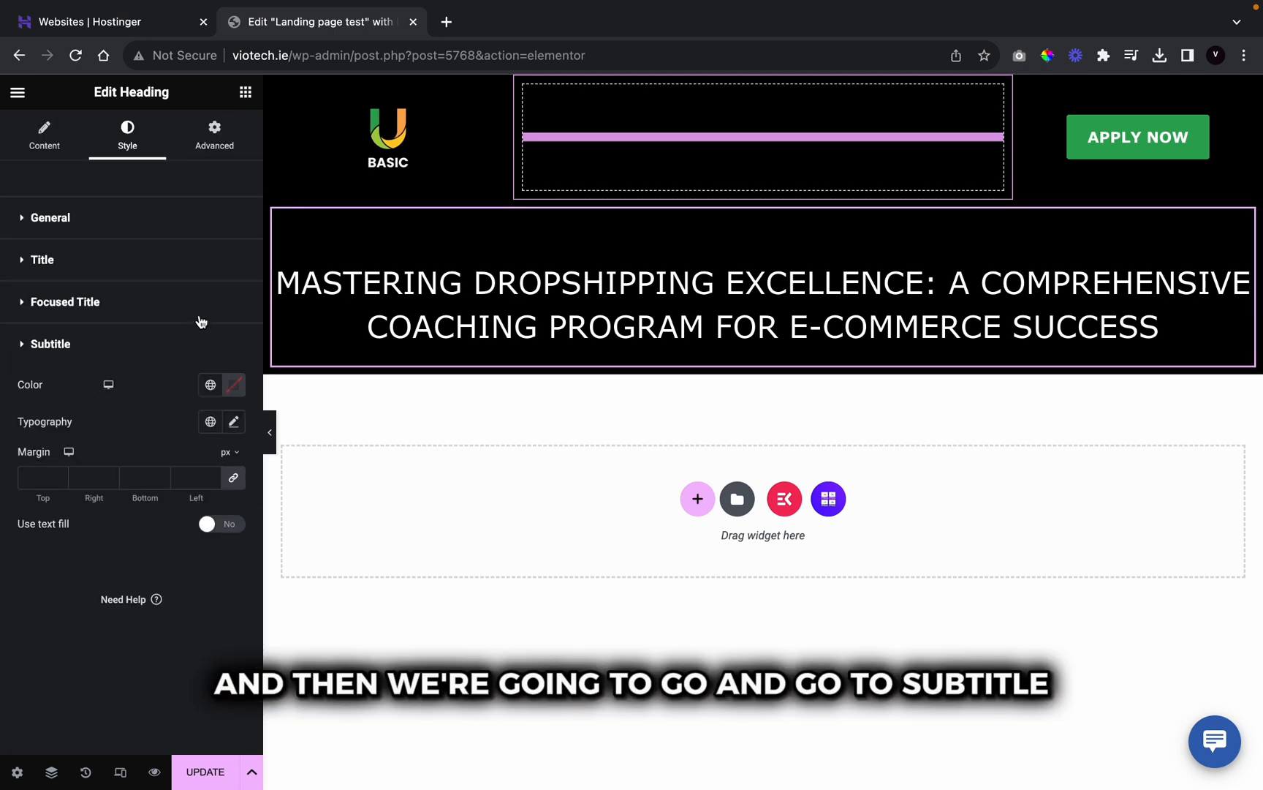
left_click(210, 385)
scroll(174, 622, "down", 5)
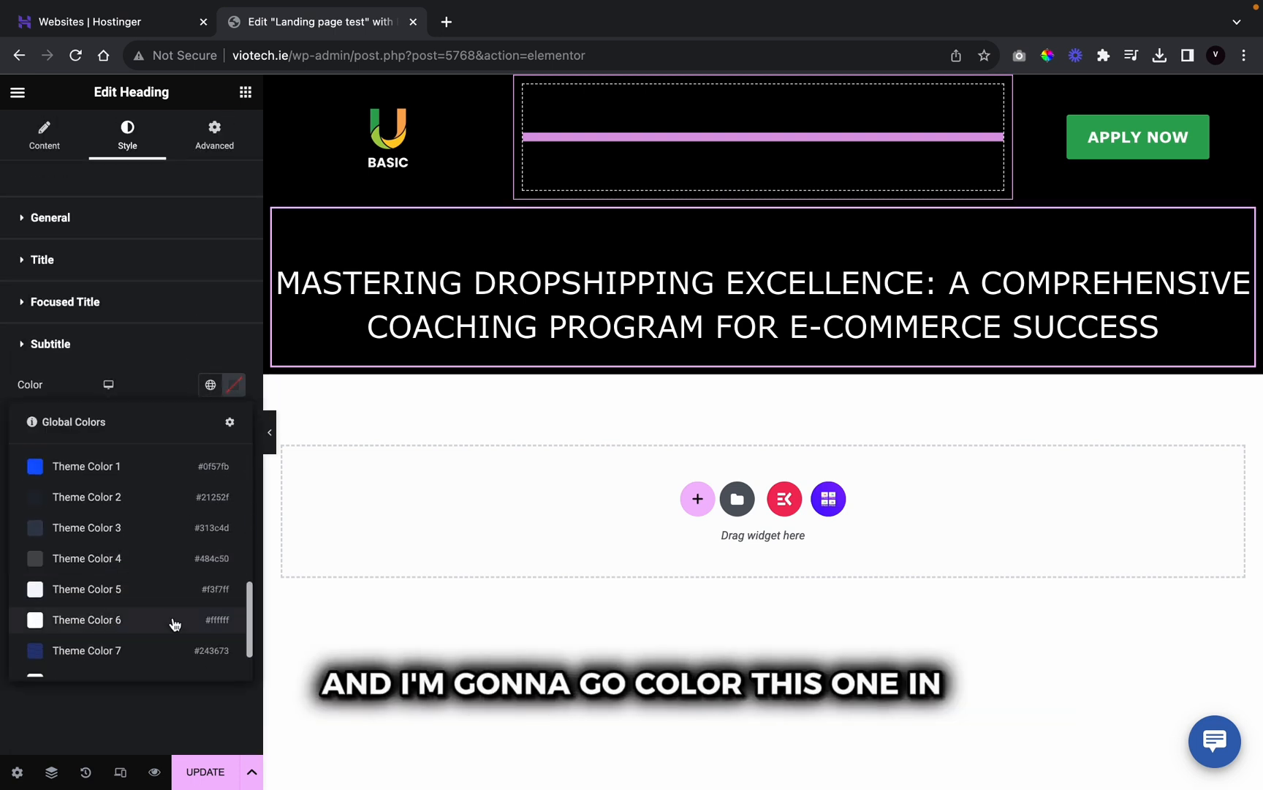
scroll(174, 622, "up", 2)
left_click(118, 538)
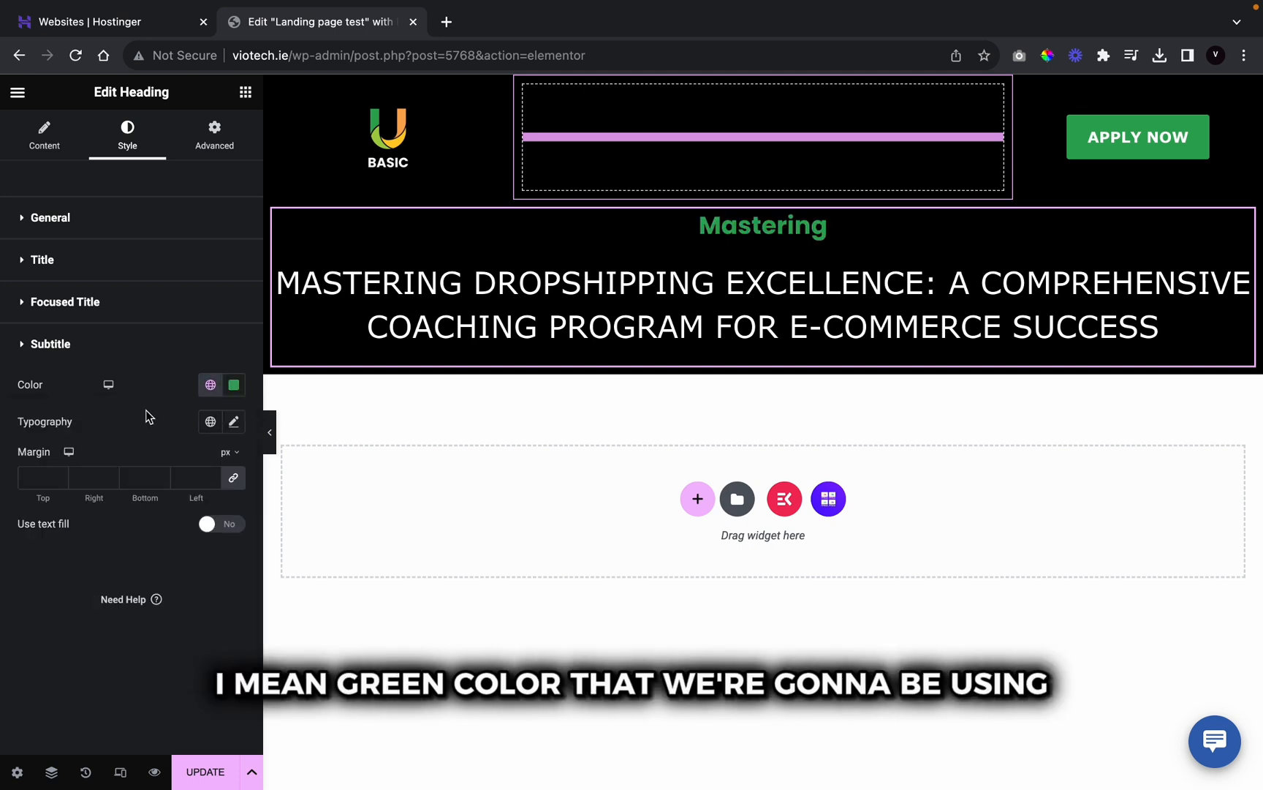
Step: Set the subtitle's font family to Verdana and its weight to 600 (Semi Bold)
left_click(234, 422)
left_click(214, 503)
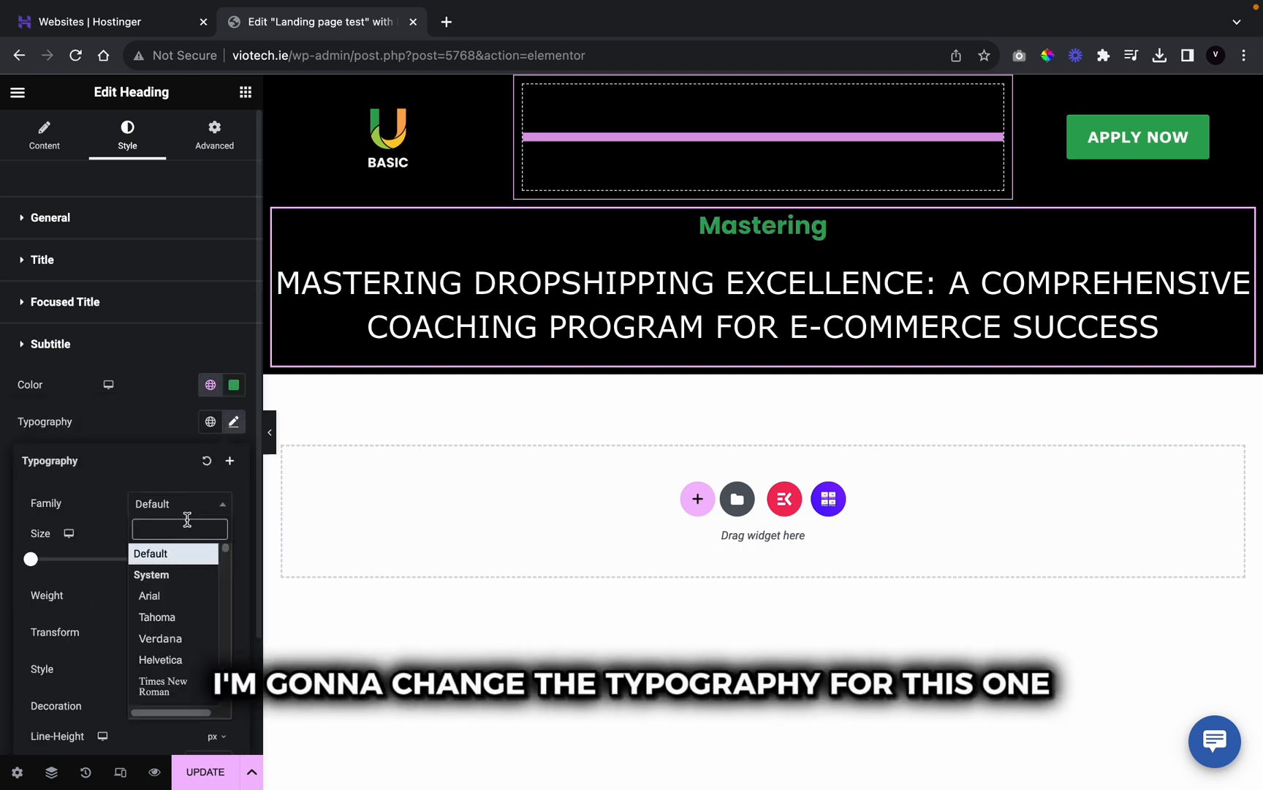
left_click(205, 641)
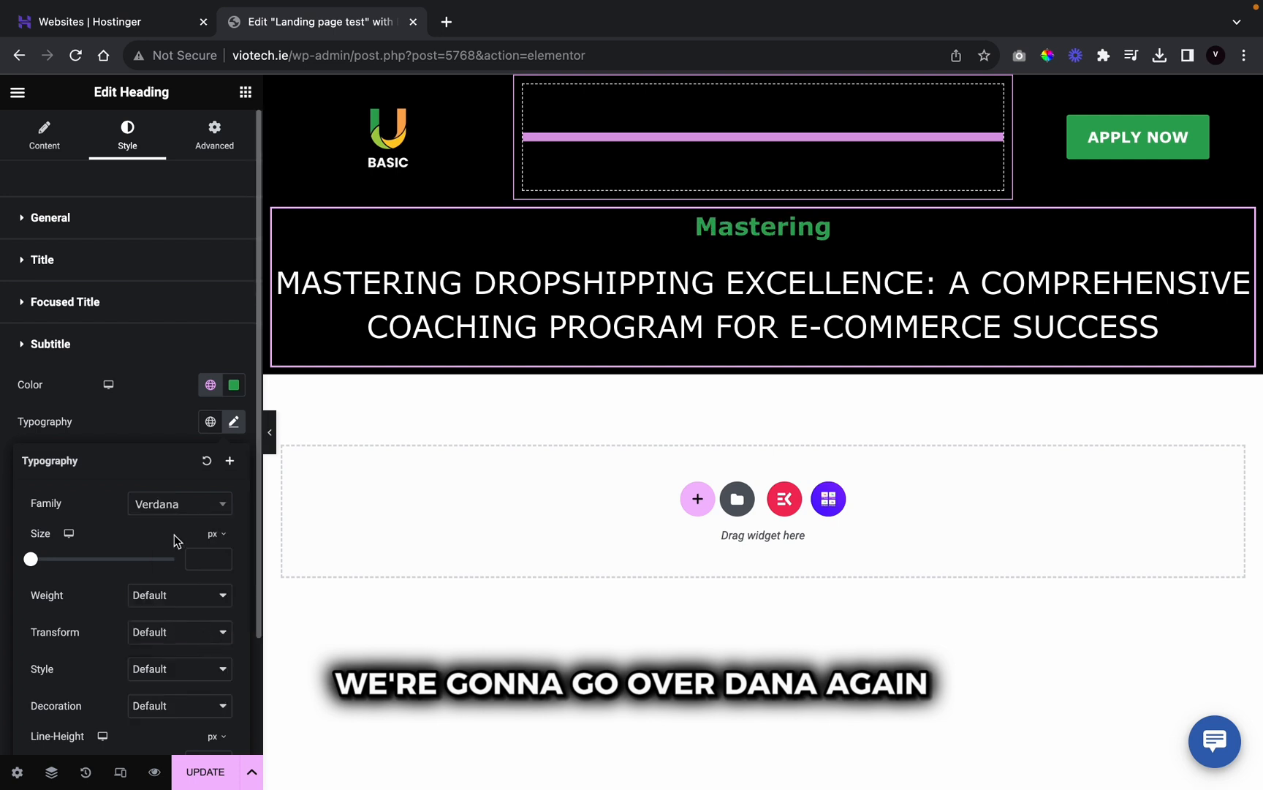
left_click(187, 597)
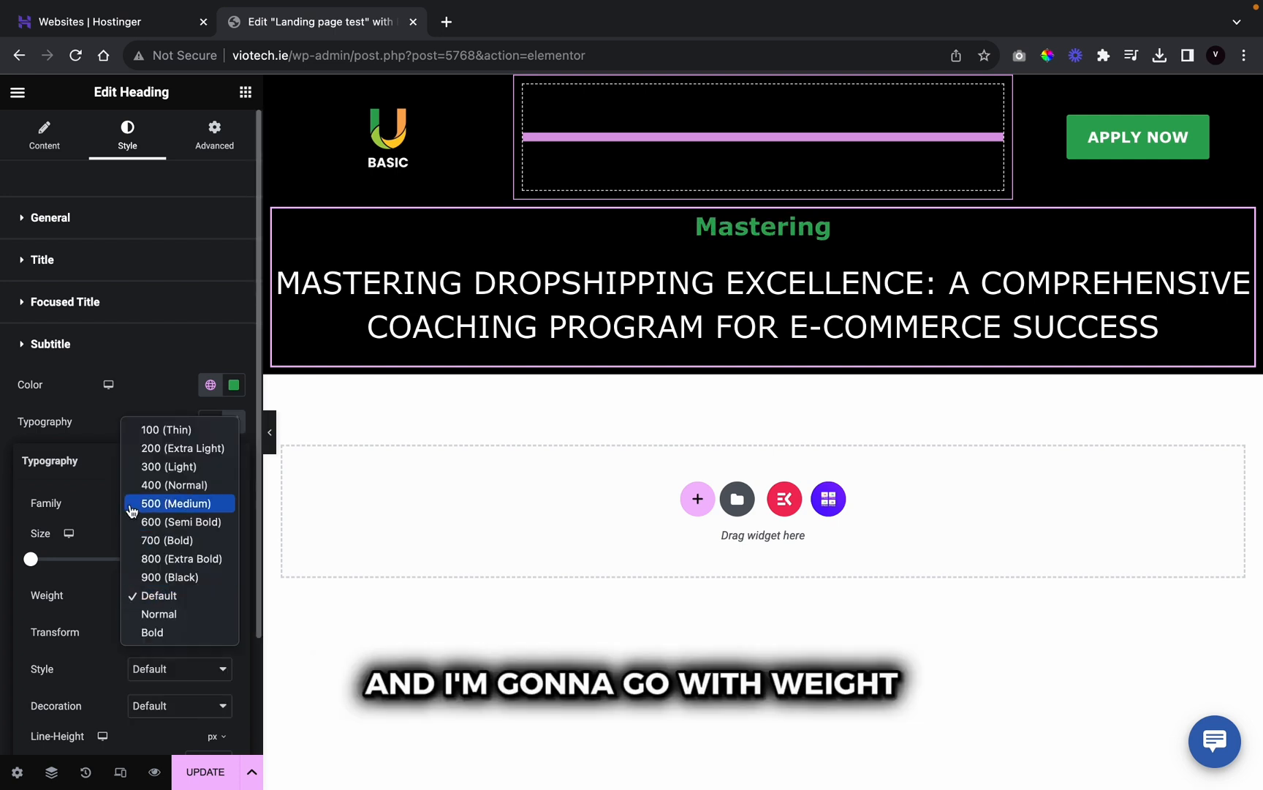
left_click(179, 536)
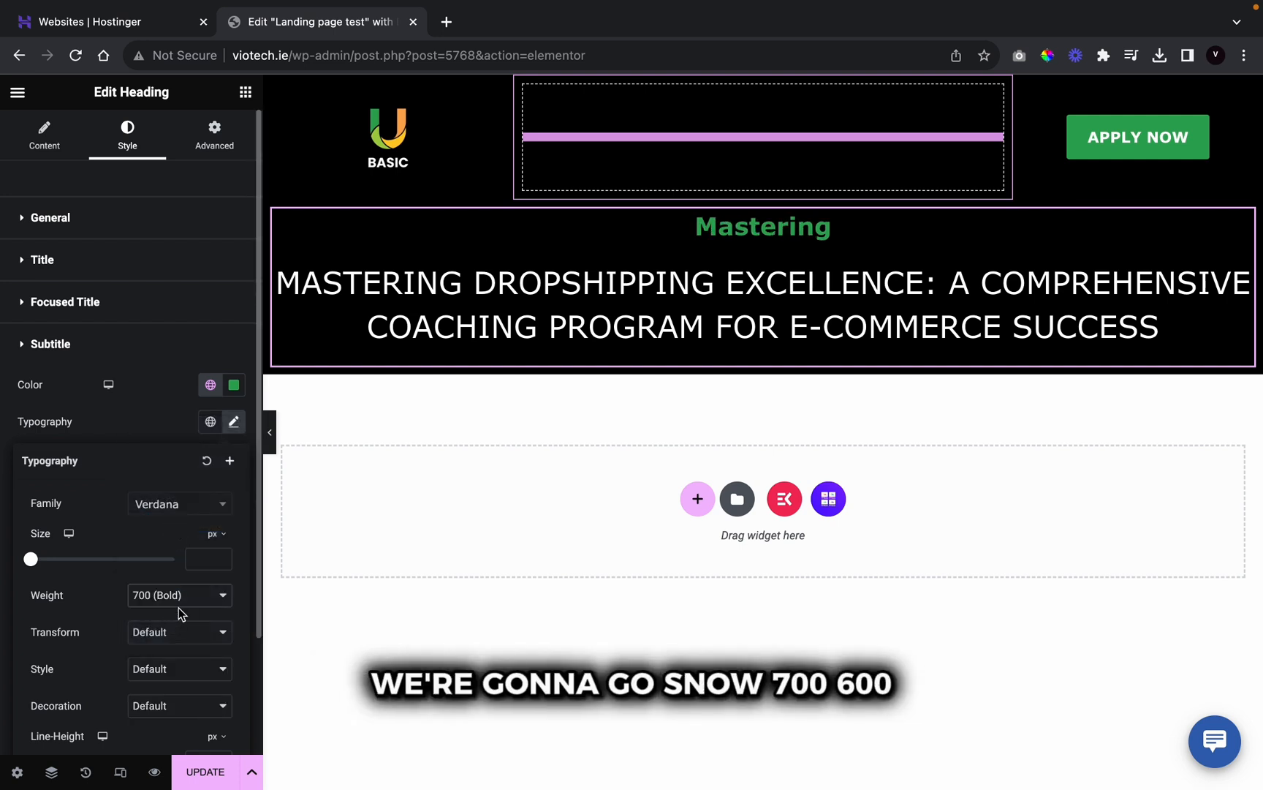
left_click(181, 600)
left_click(170, 594)
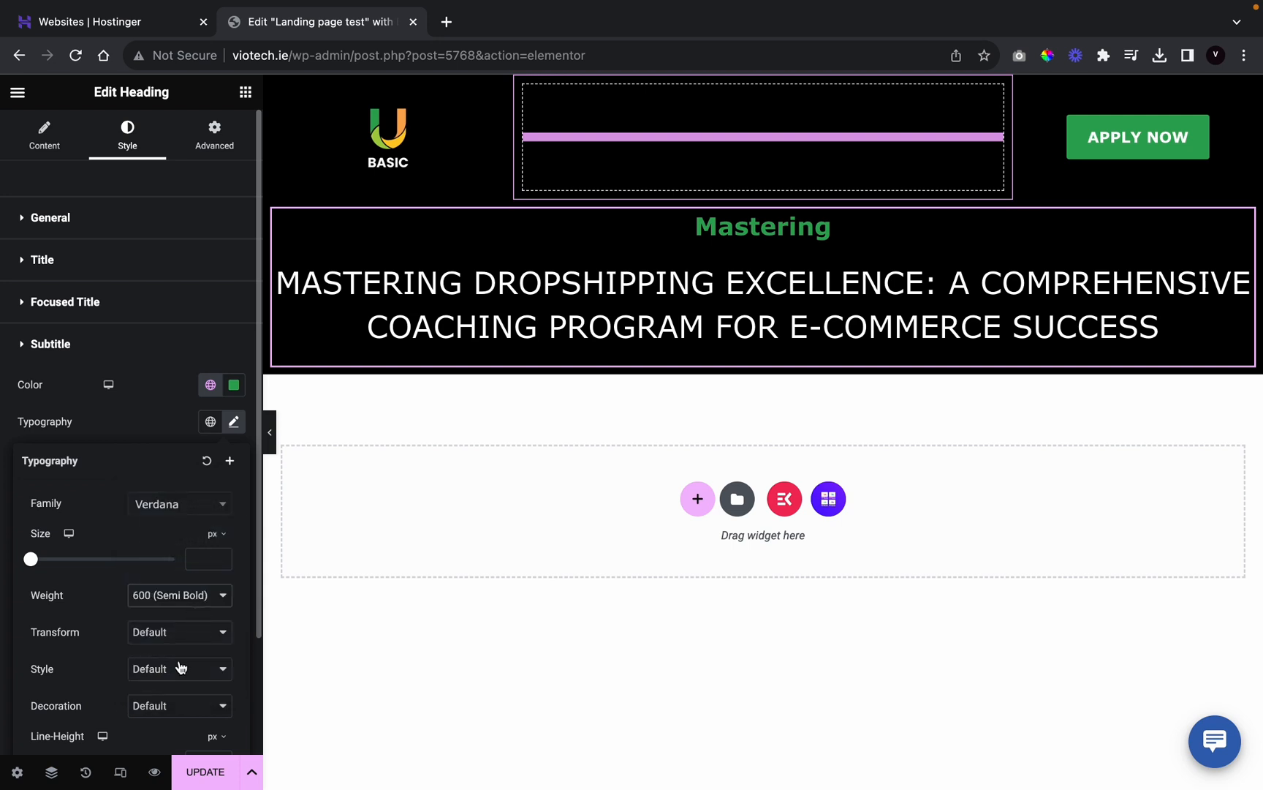
Step: Transform the subtitle to uppercase and set its font size to 21 px
left_click(175, 636)
left_click(176, 645)
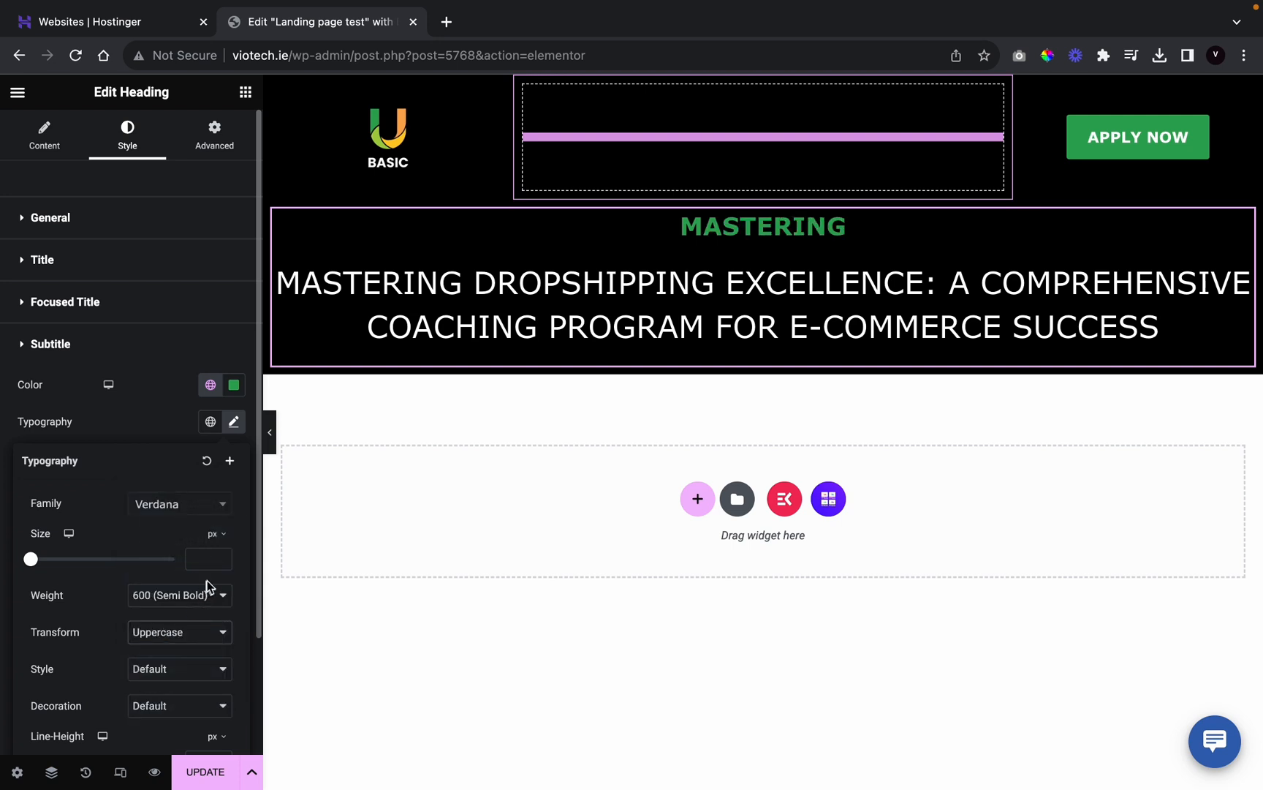
left_click(220, 563)
left_click_drag(220, 560, 221, 563)
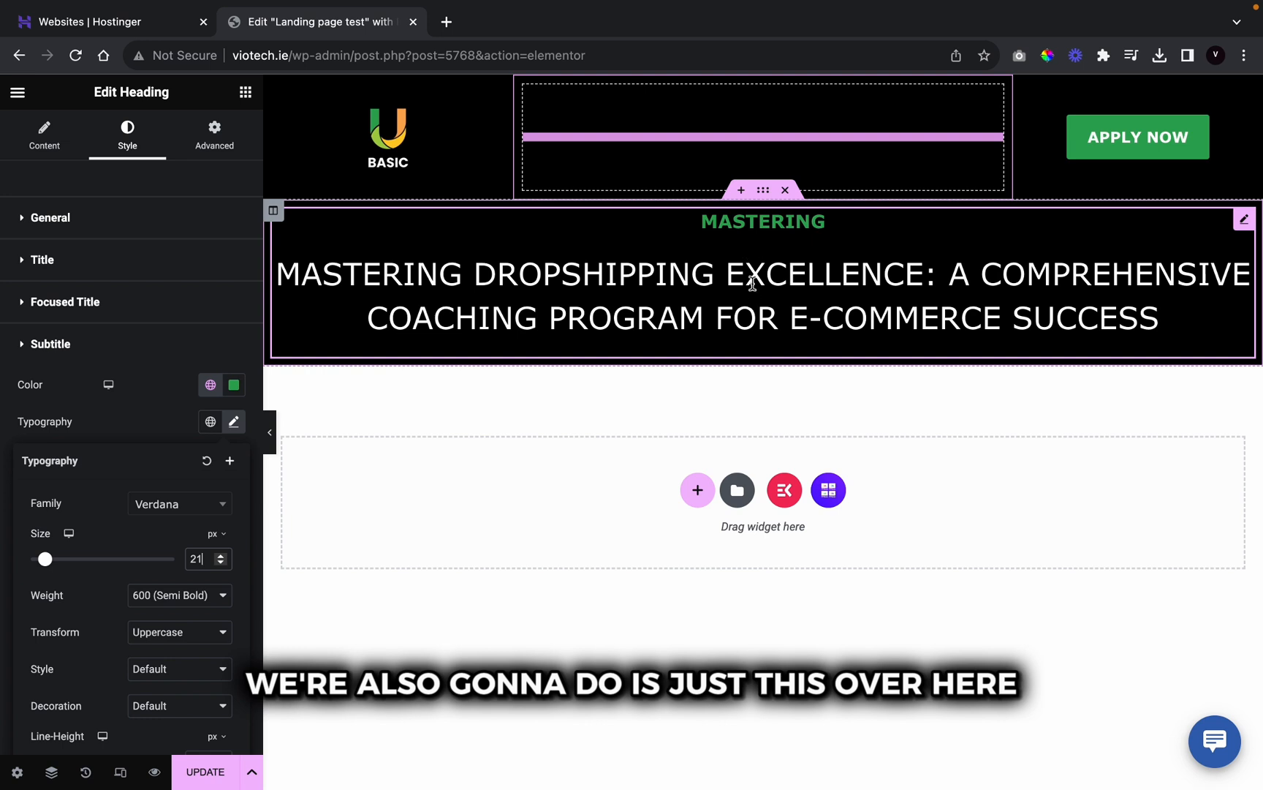
Step: Change the height setting of the section holding the heading to Min Height
left_click(247, 91)
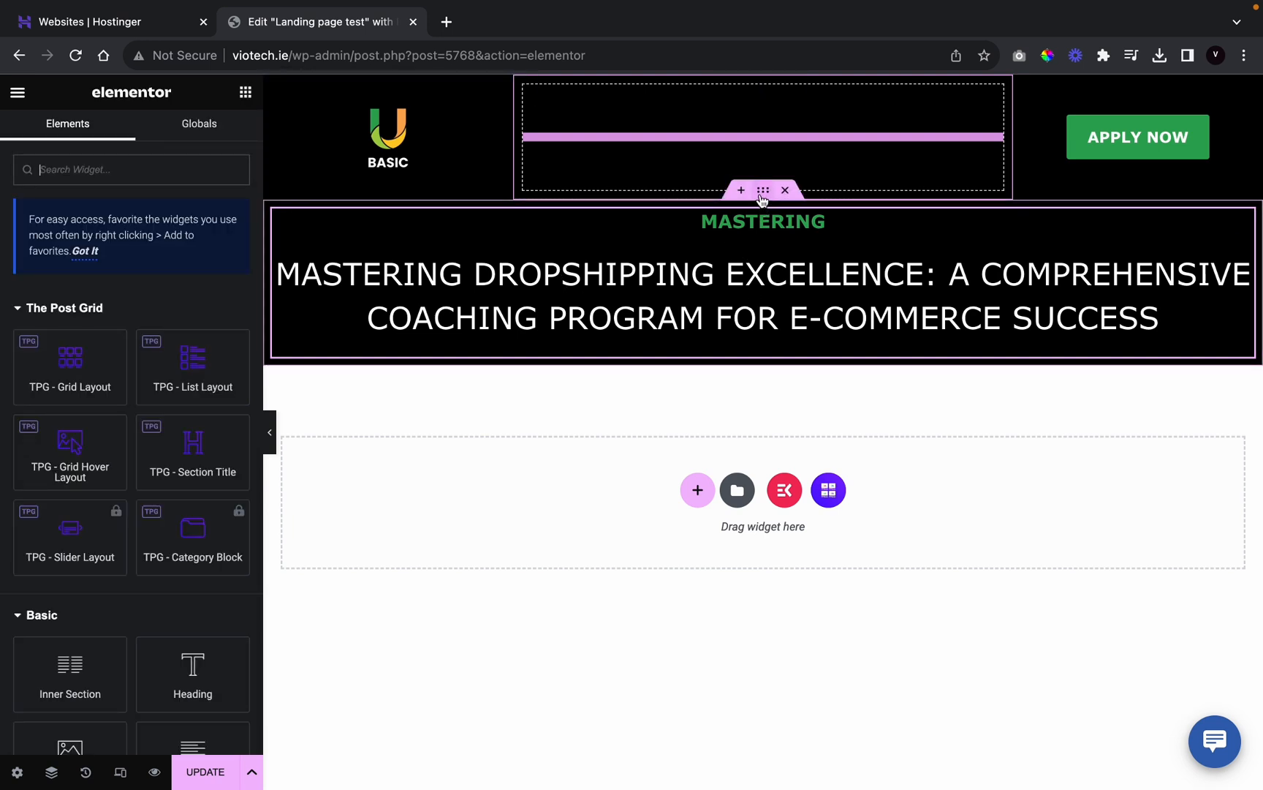
left_click(763, 190)
left_click(45, 139)
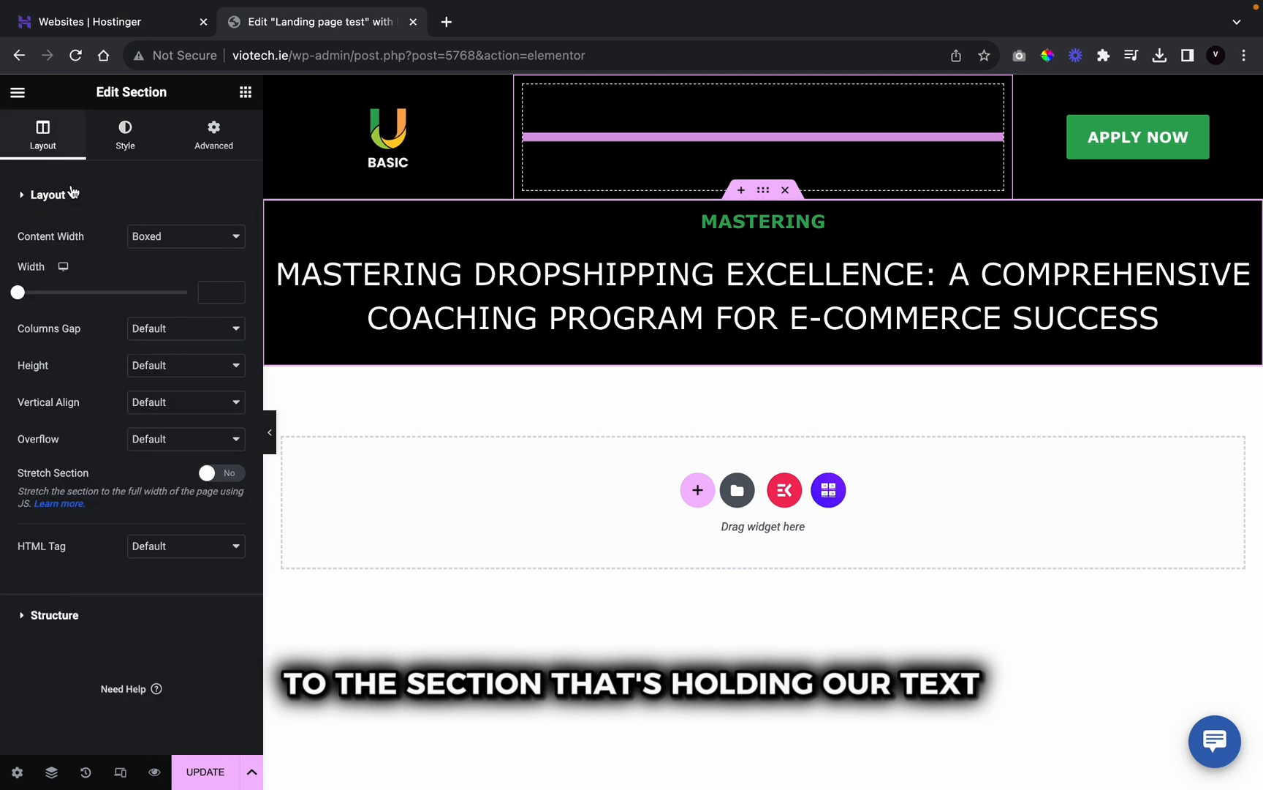
left_click(155, 373)
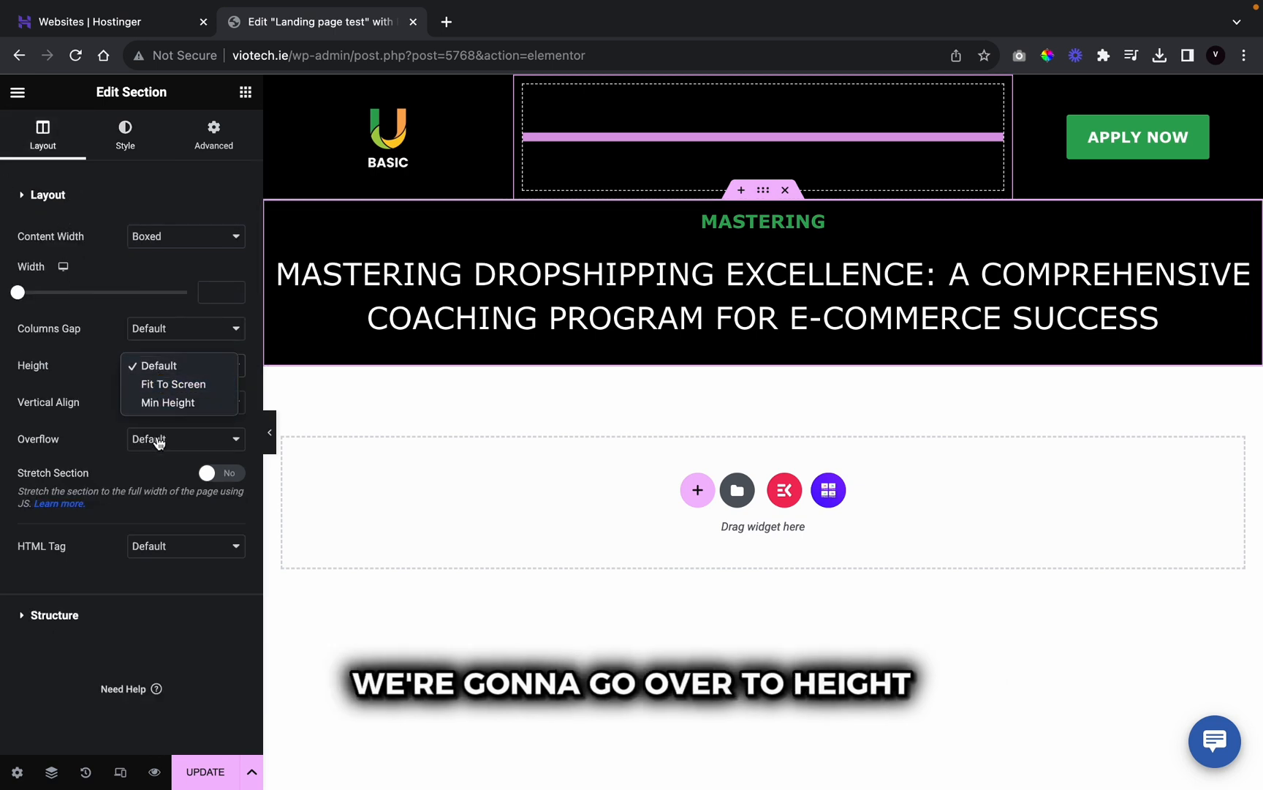
left_click(169, 402)
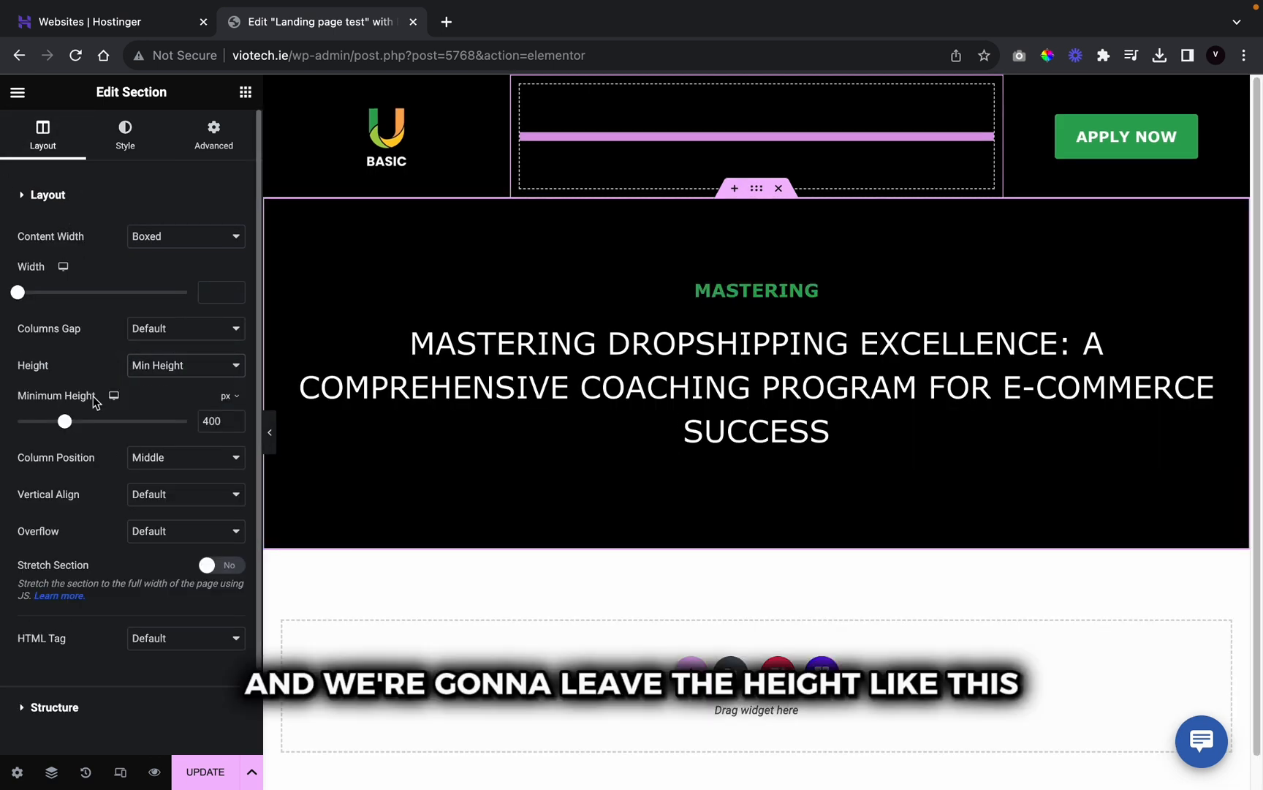
Step: Place a Video widget below the heading in the black section
left_click(246, 91)
scroll(115, 625, "down", 5)
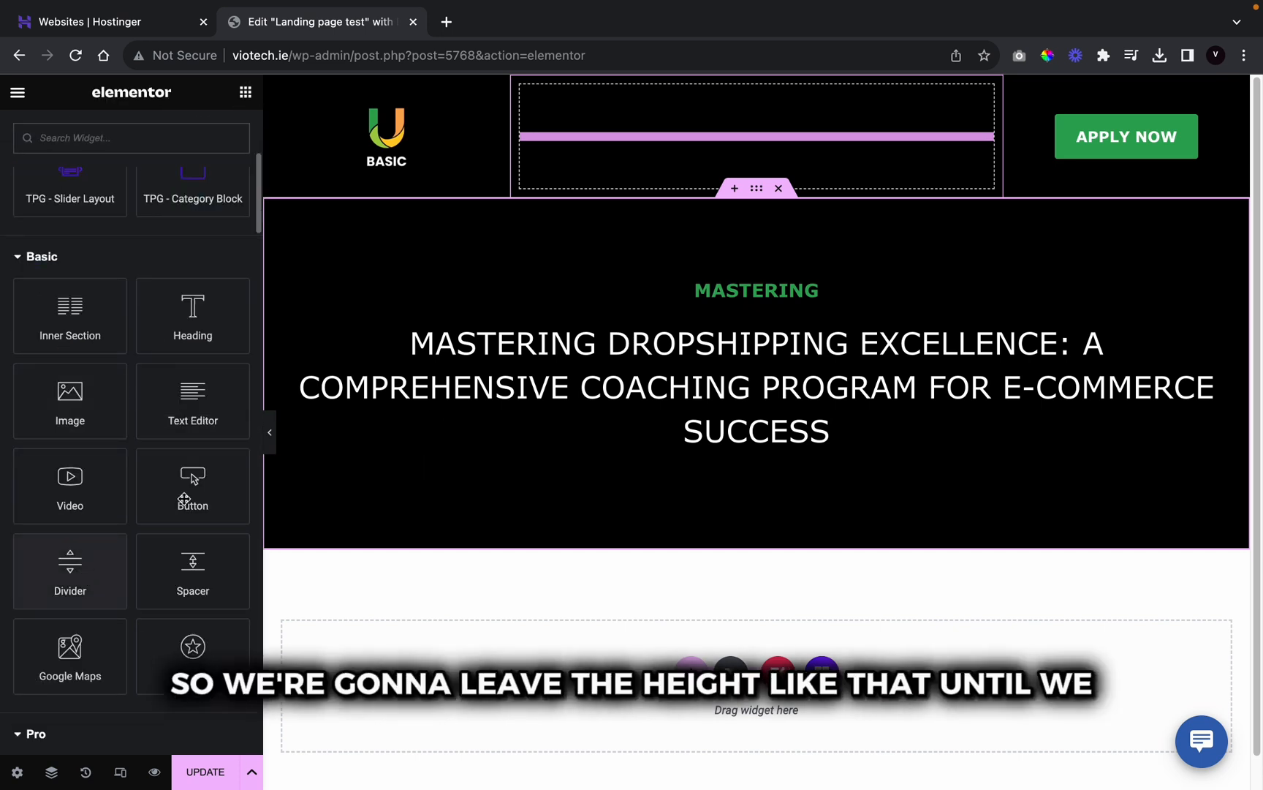
left_click_drag(70, 483, 750, 440)
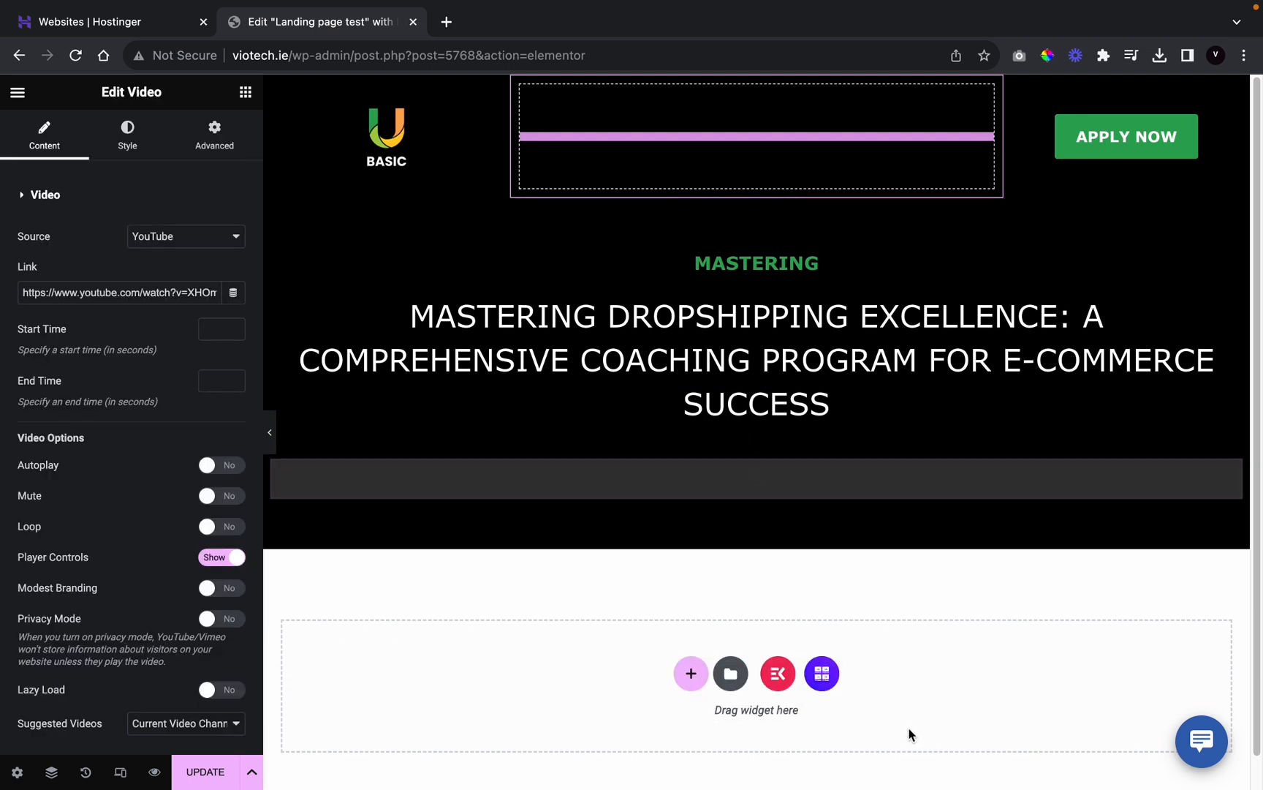
Step: Change the video widget's source to Self Hosted
scroll(905, 728, "down", 5)
scroll(902, 725, "up", 4)
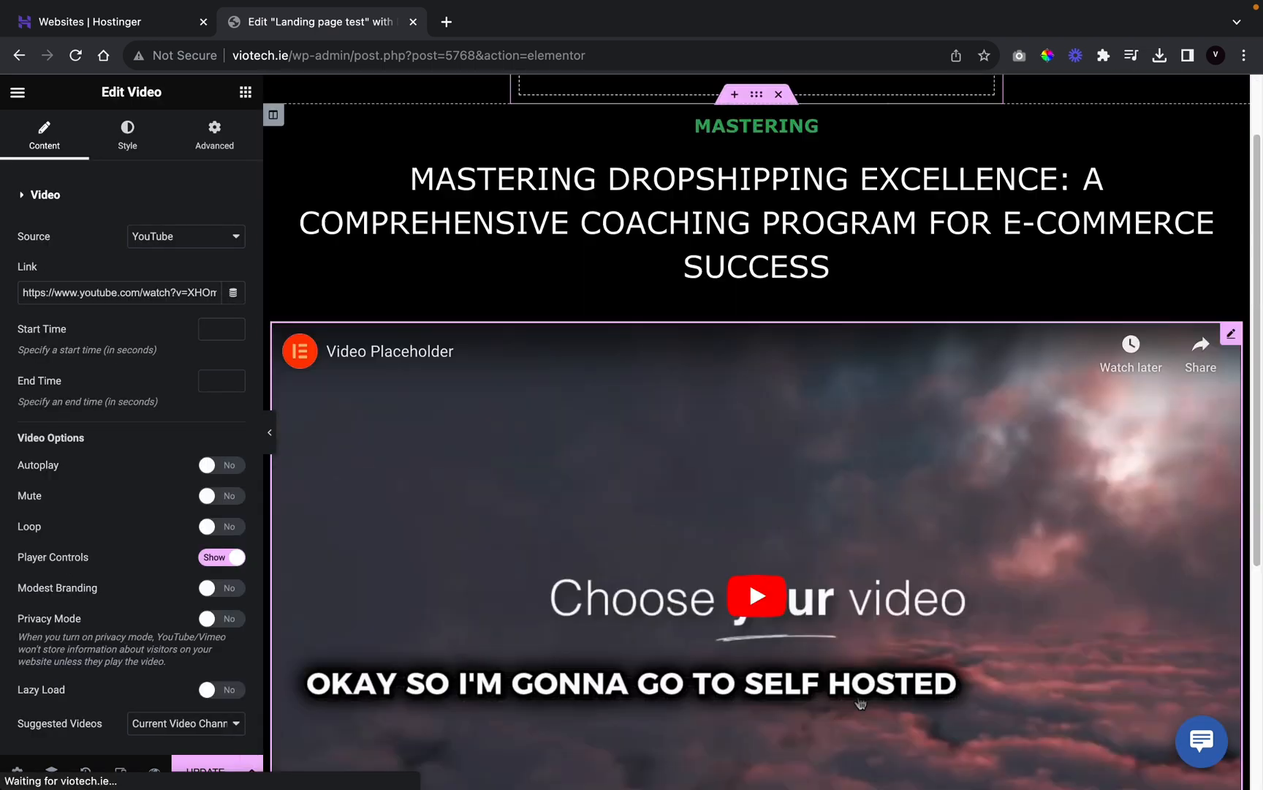
left_click(220, 236)
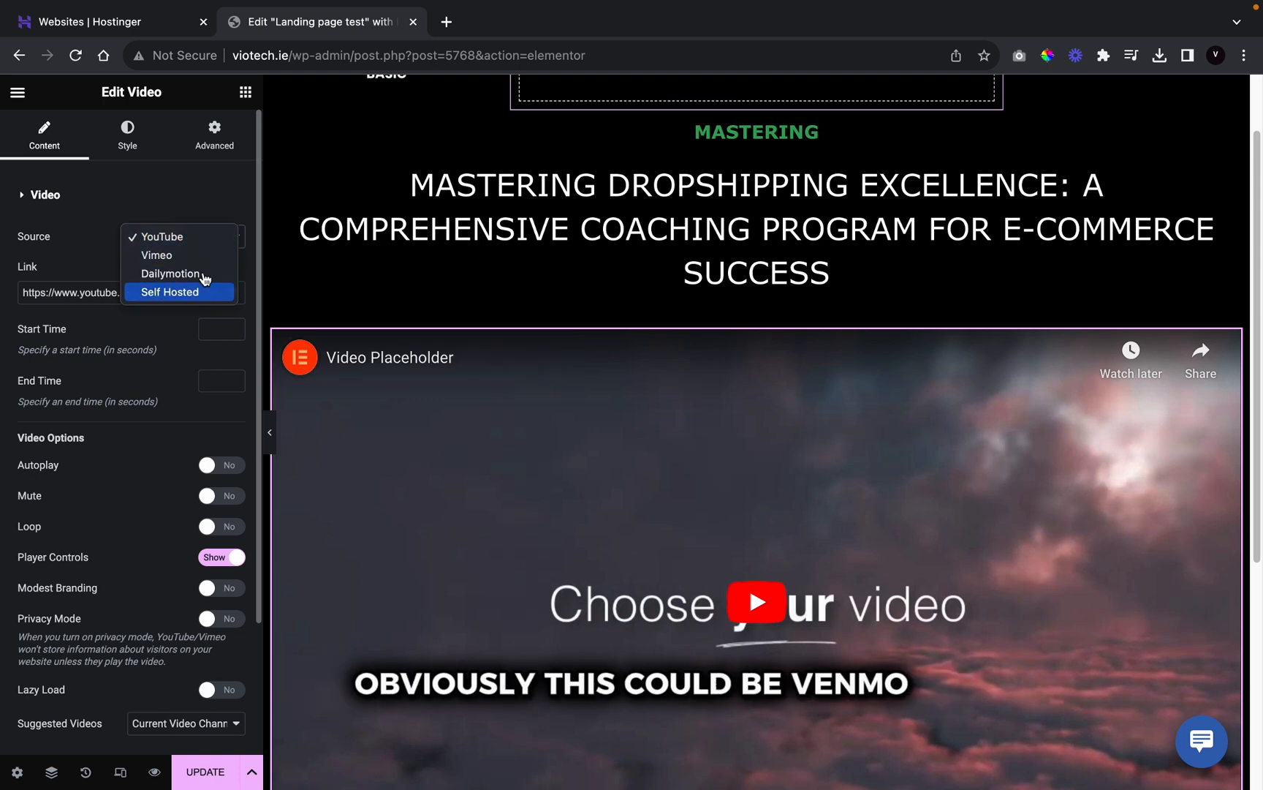
left_click(201, 291)
mouse_move(186, 397)
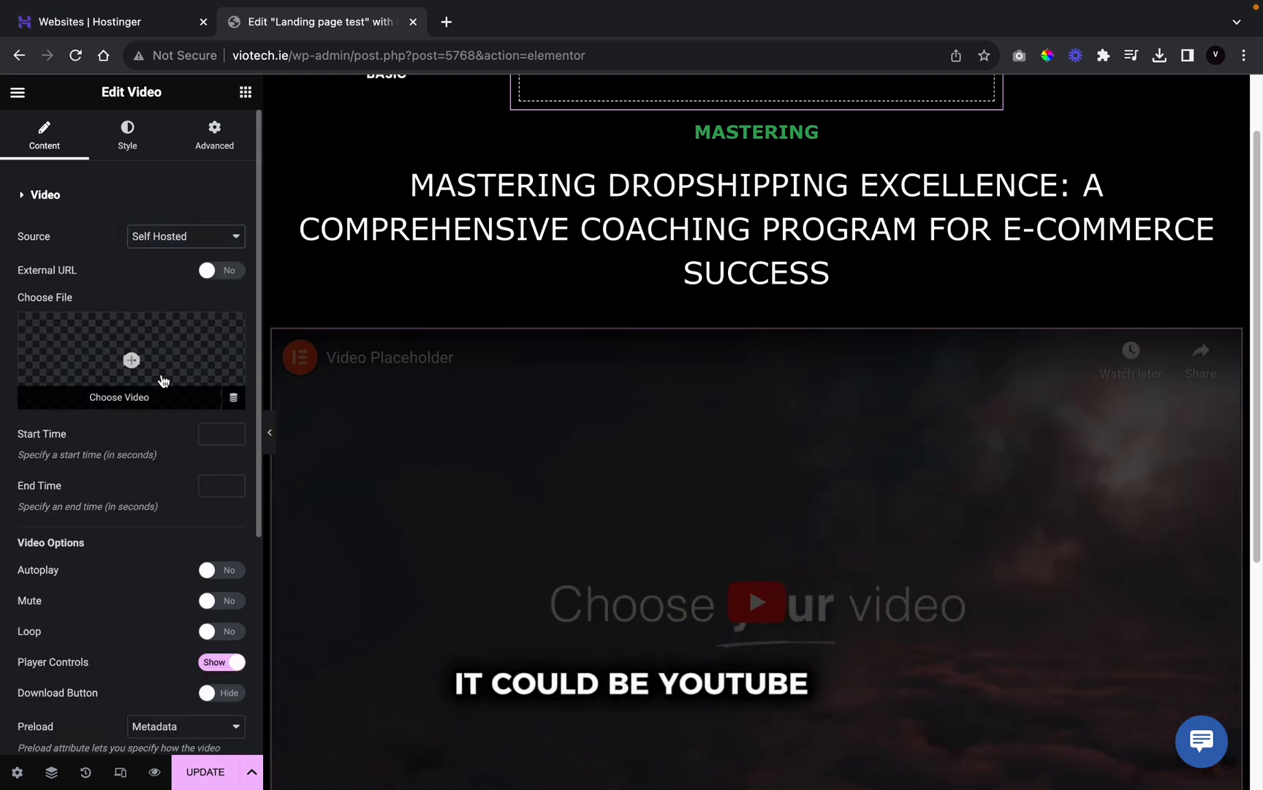
Step: Choose 07301.mov from the media library as the video widget's file
scroll(157, 366, "down", 1)
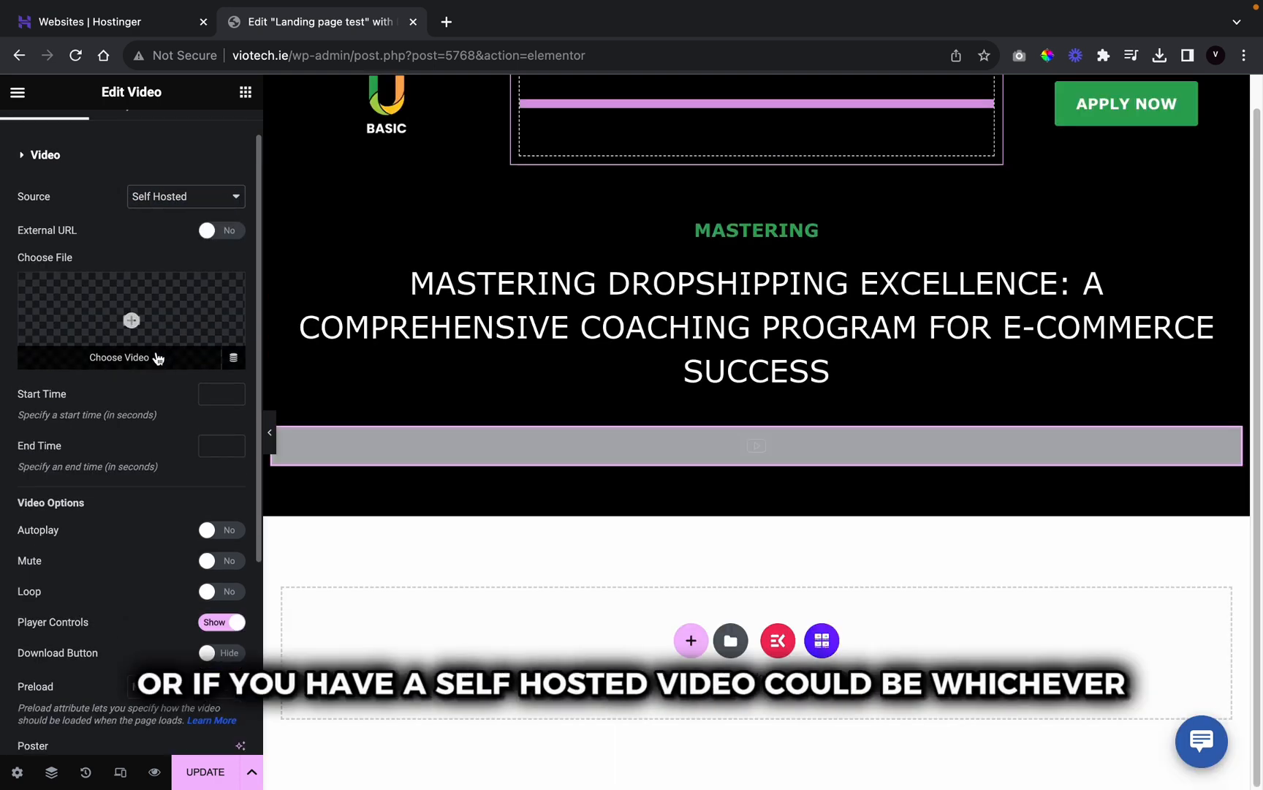
left_click(146, 315)
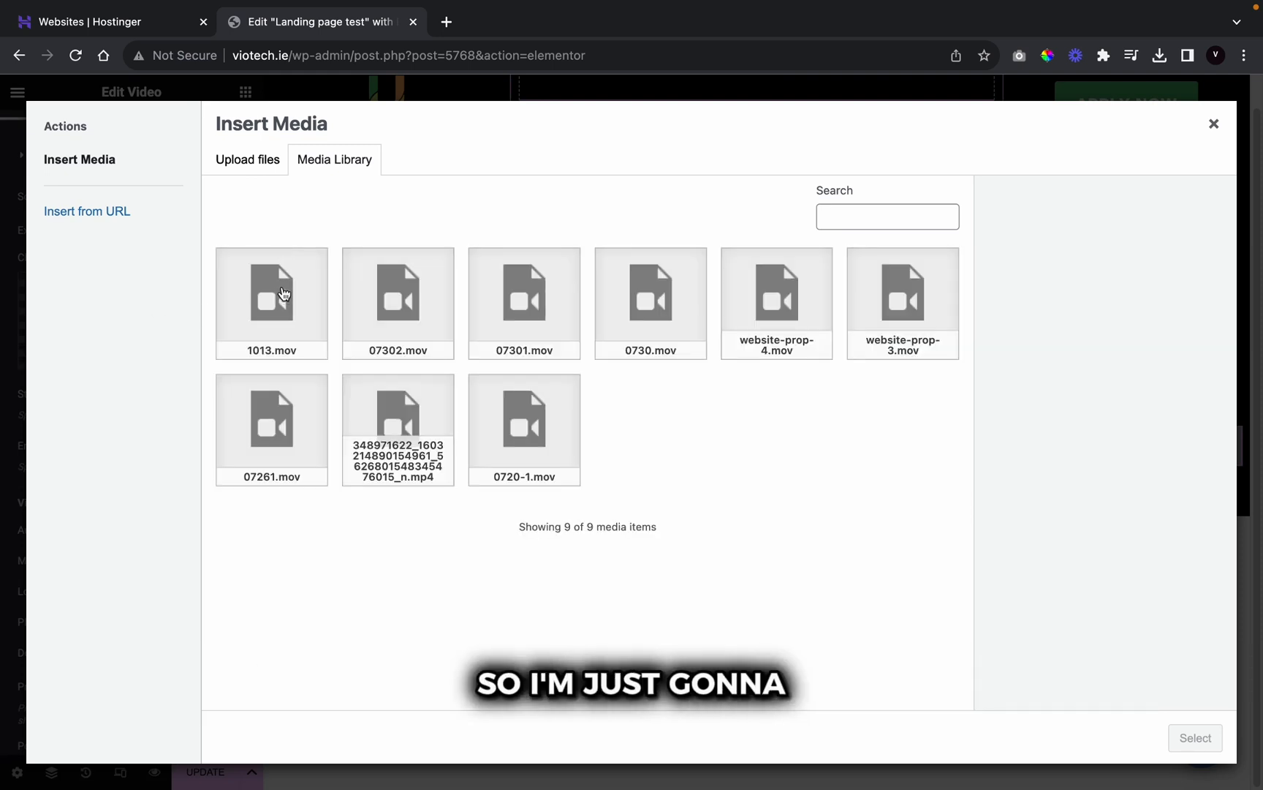
left_click(284, 293)
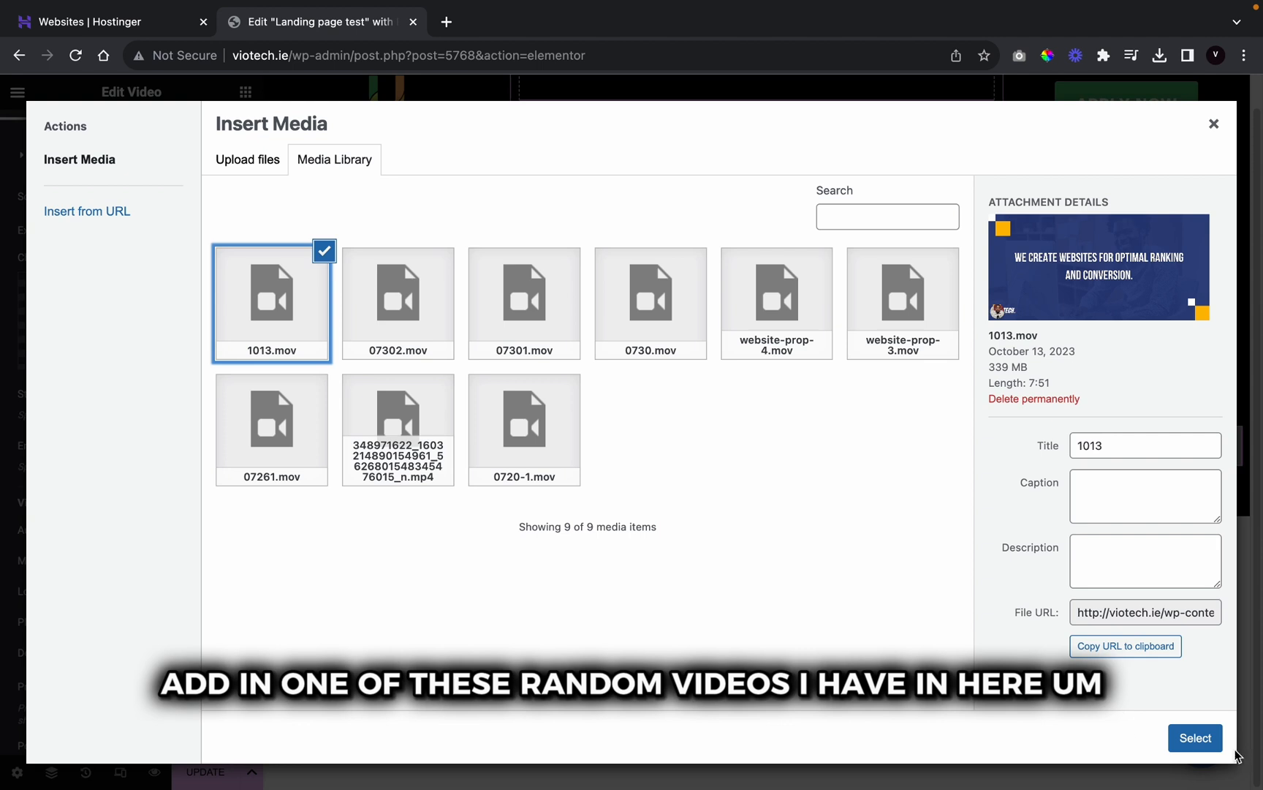
left_click(356, 354)
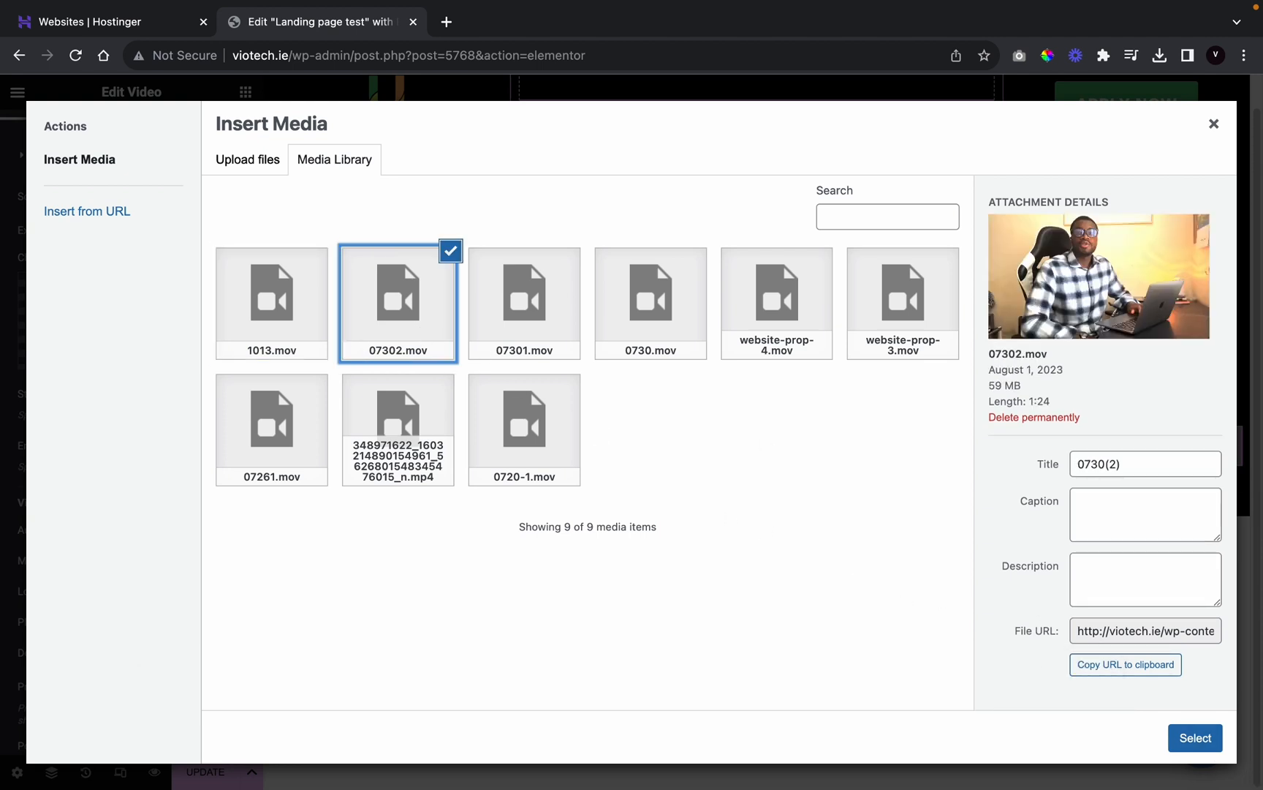
left_click(542, 331)
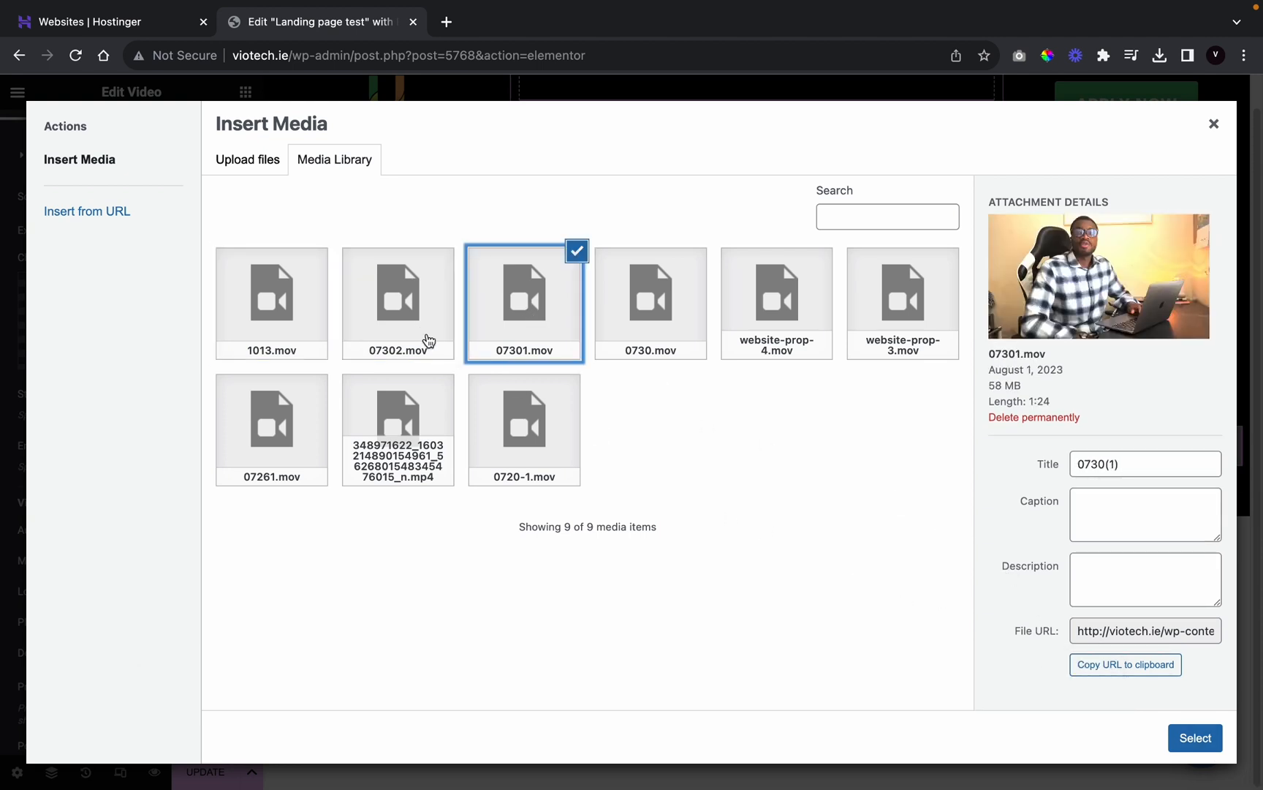
left_click(429, 341)
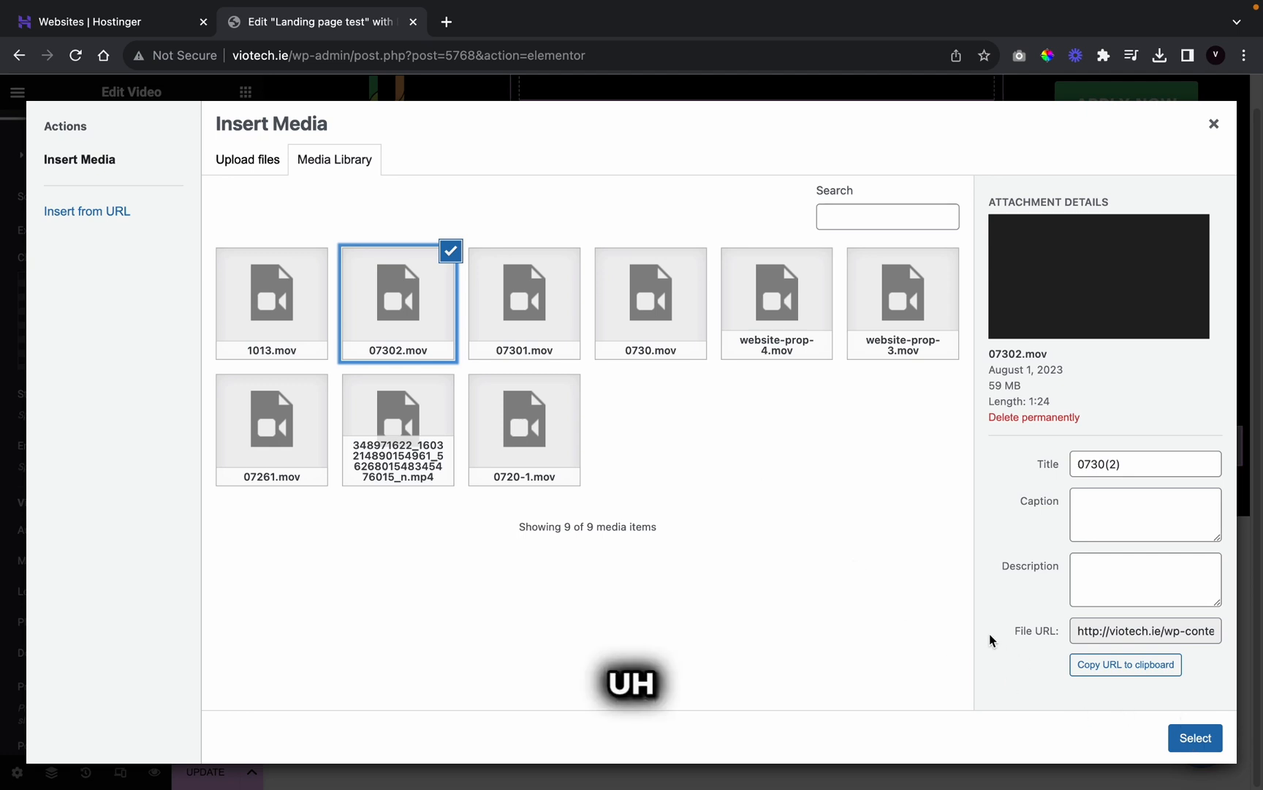
left_click(544, 340)
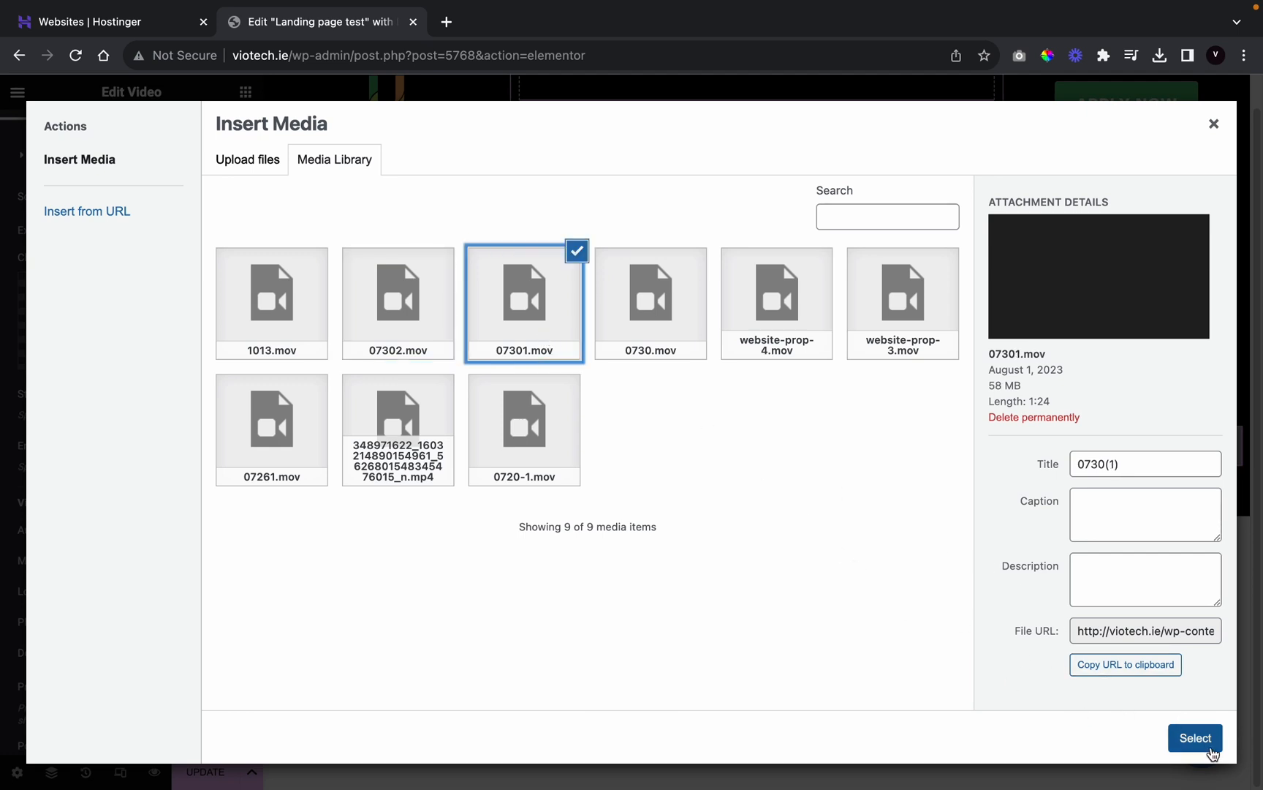
left_click(1194, 737)
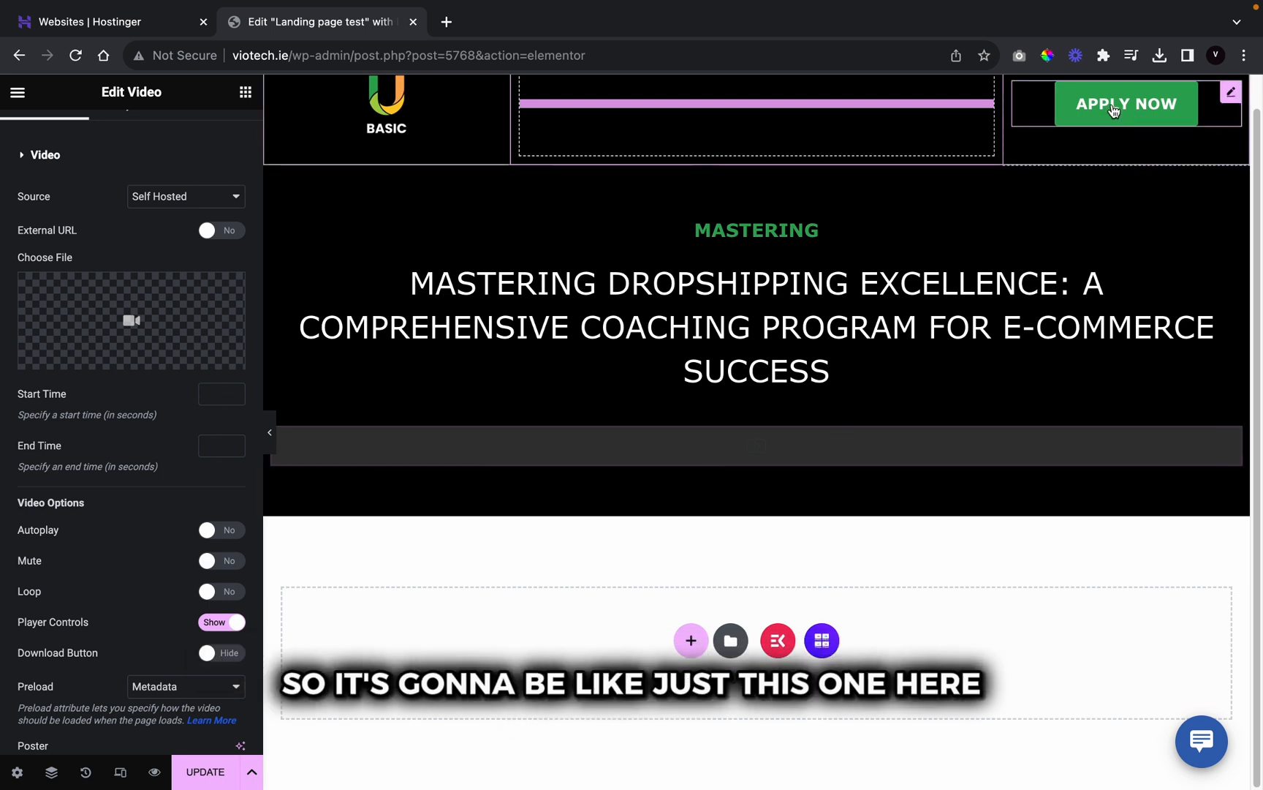
Step: Copy the header's Apply Now button and paste it below the video in the heading section
right_click(1112, 110)
left_click(1128, 179)
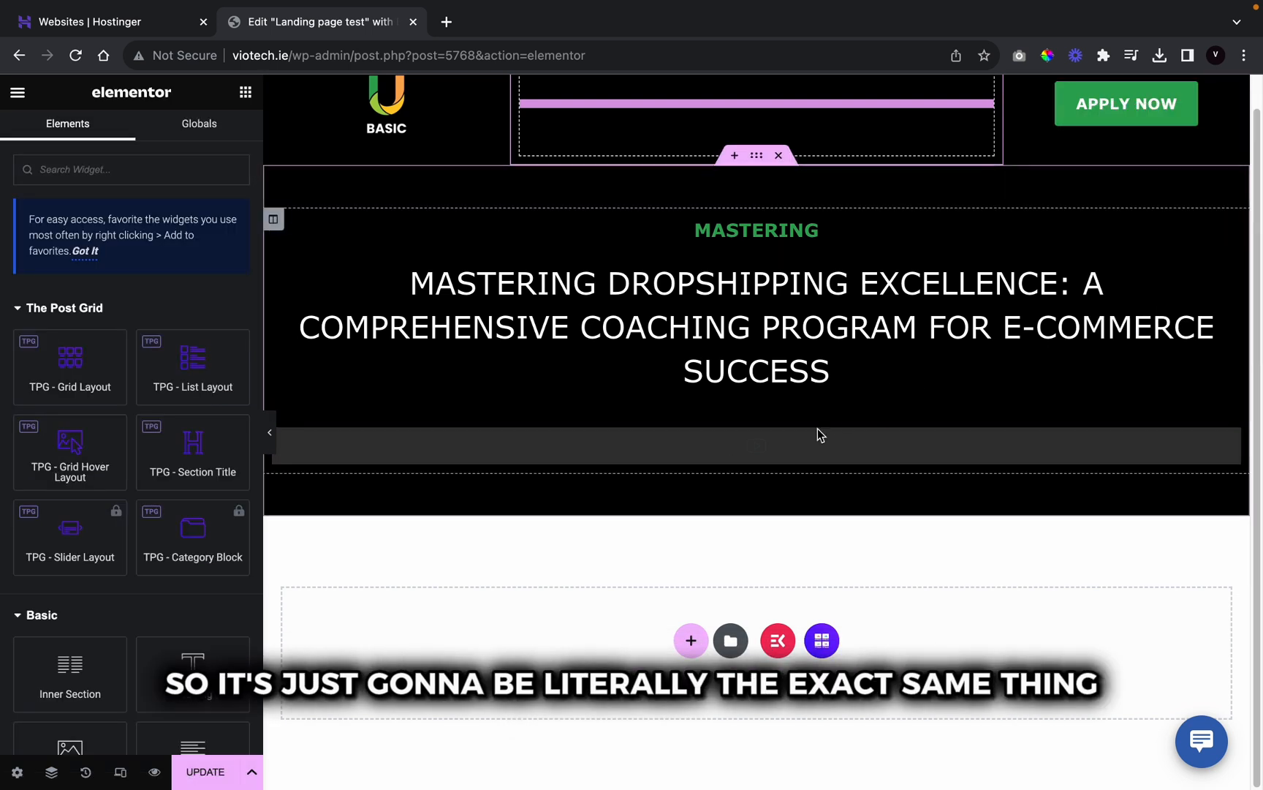
right_click(753, 455)
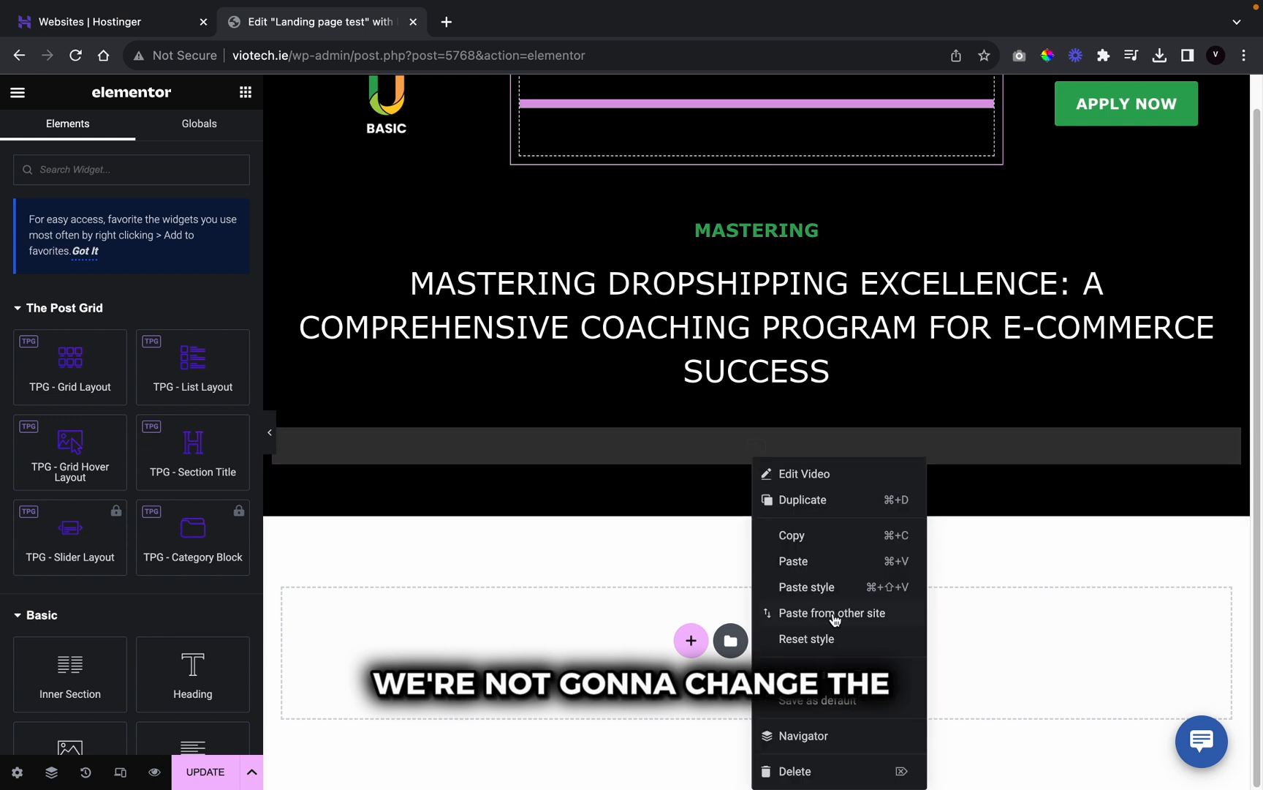
left_click(822, 570)
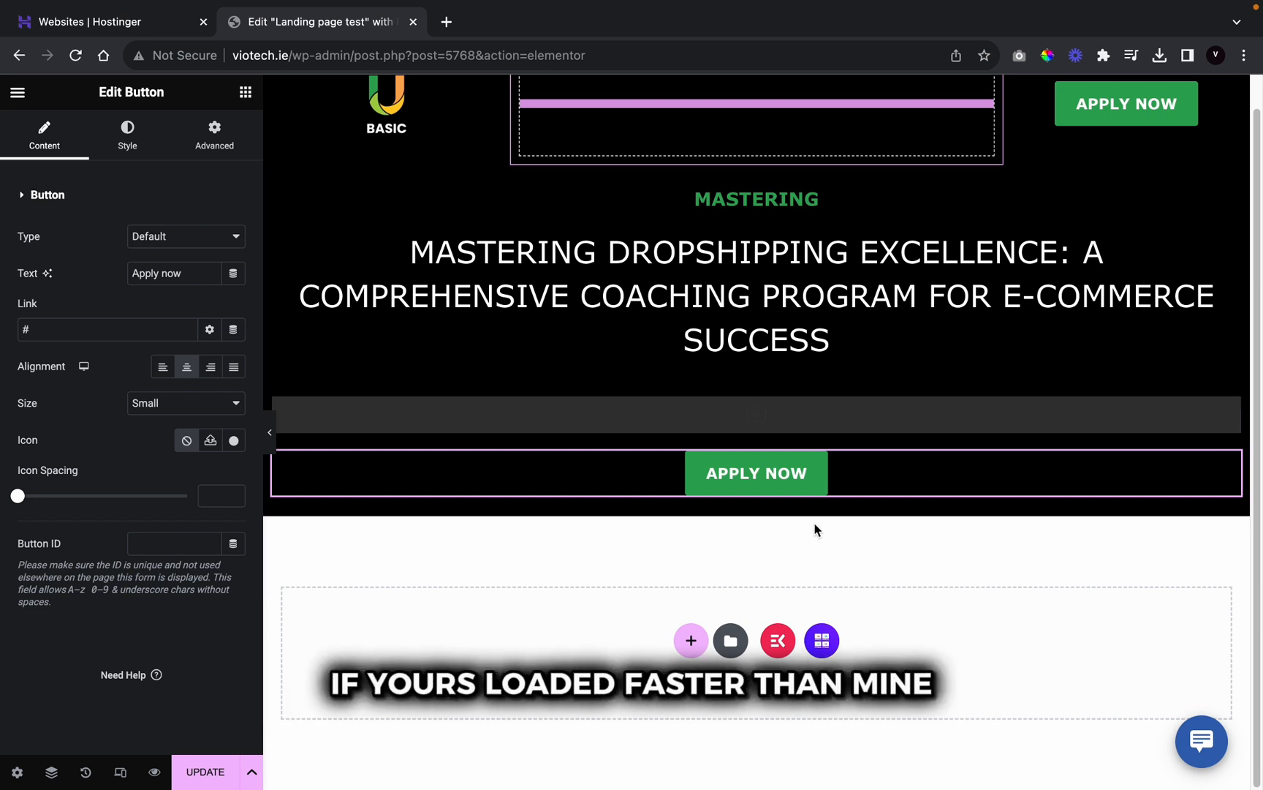
scroll(646, 539, "up", 1)
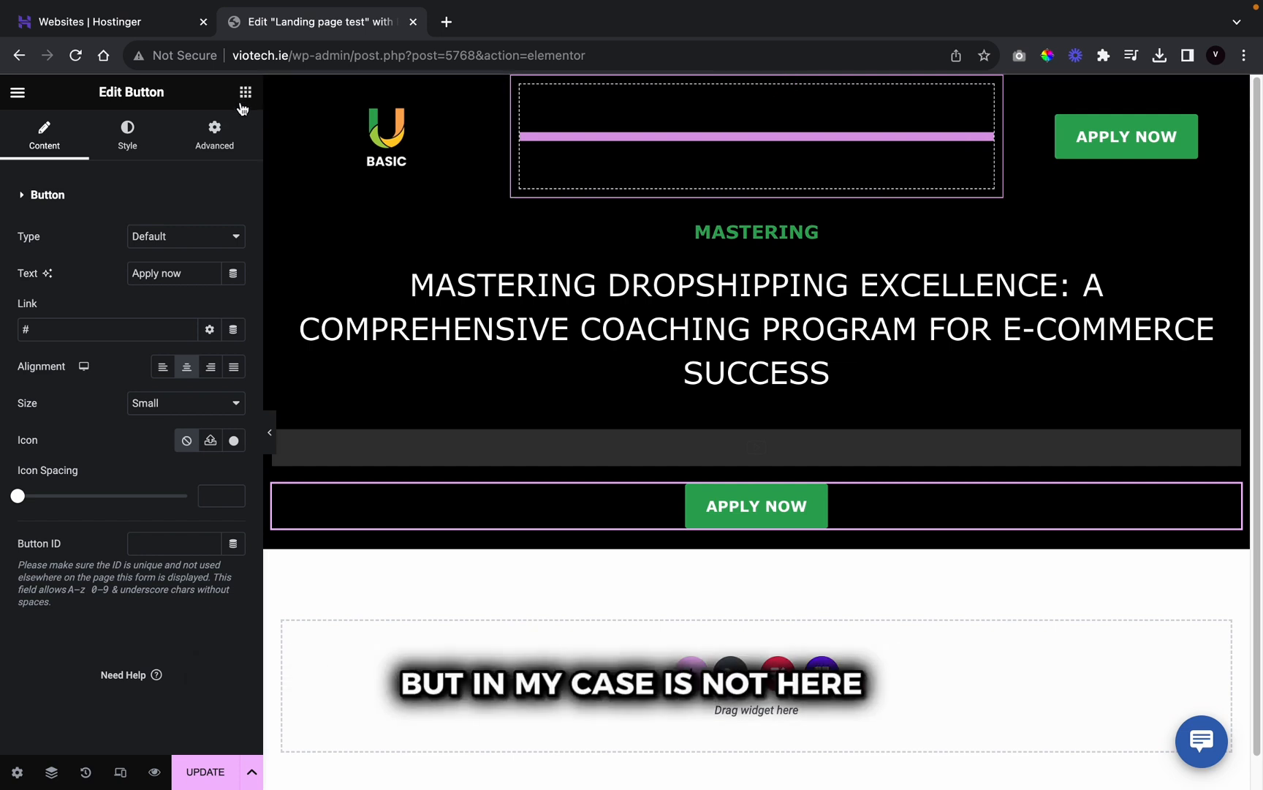
Step: Place an Inner Section below the pasted Apply Now button and add a third column to it
left_click(243, 99)
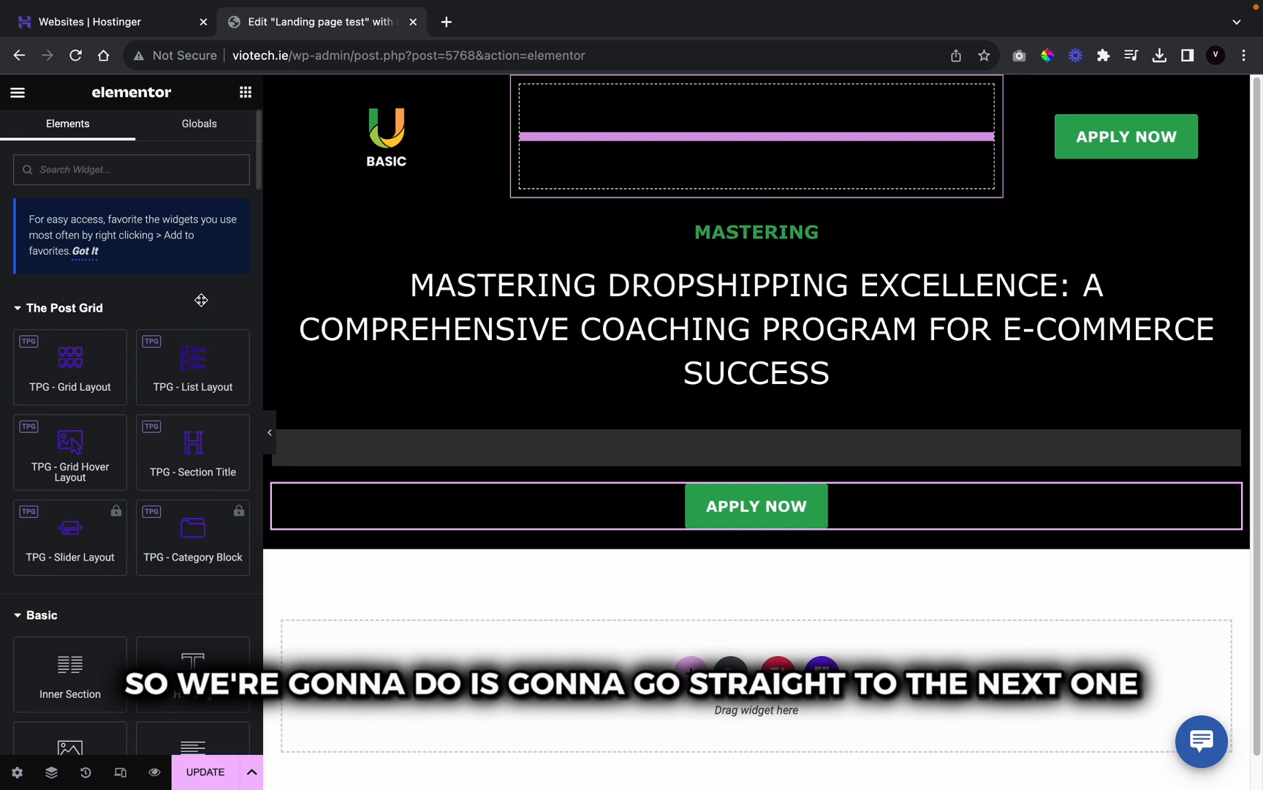
scroll(510, 395, "down", 1)
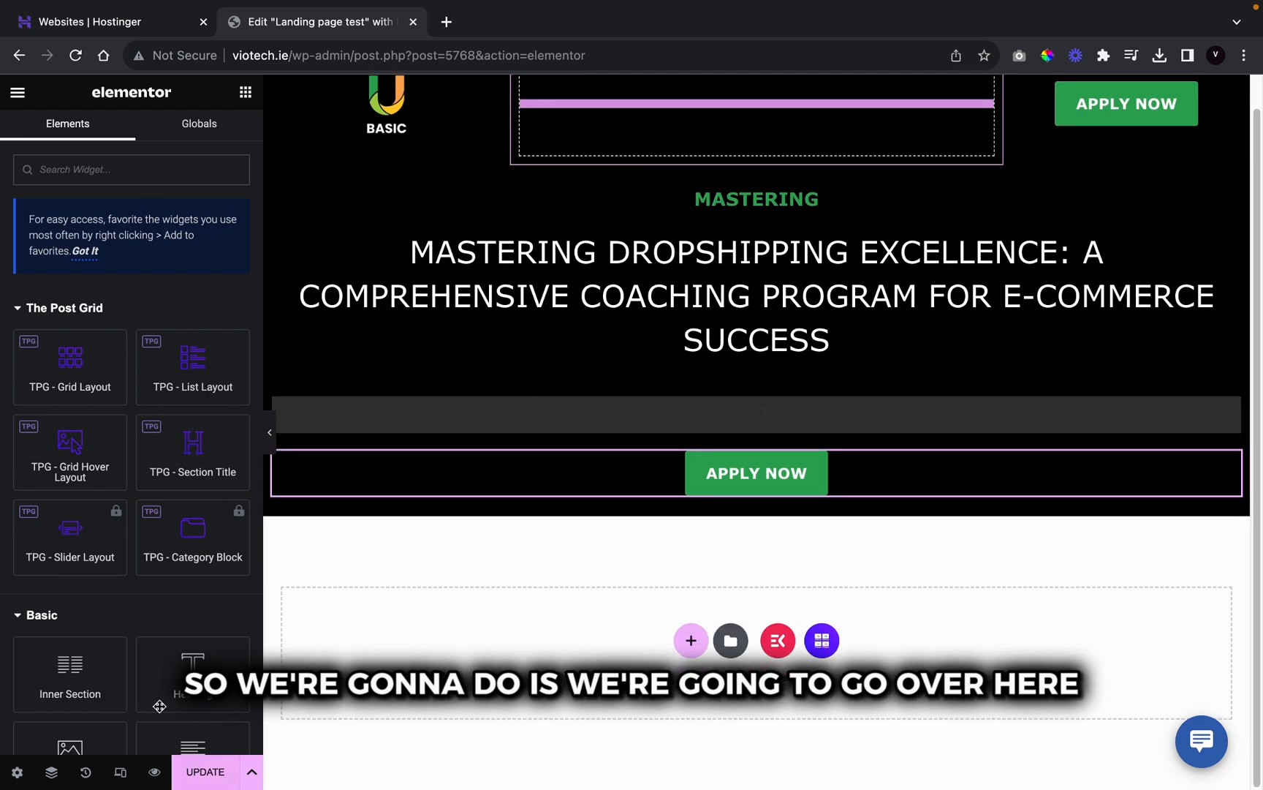
left_click_drag(70, 673, 842, 490)
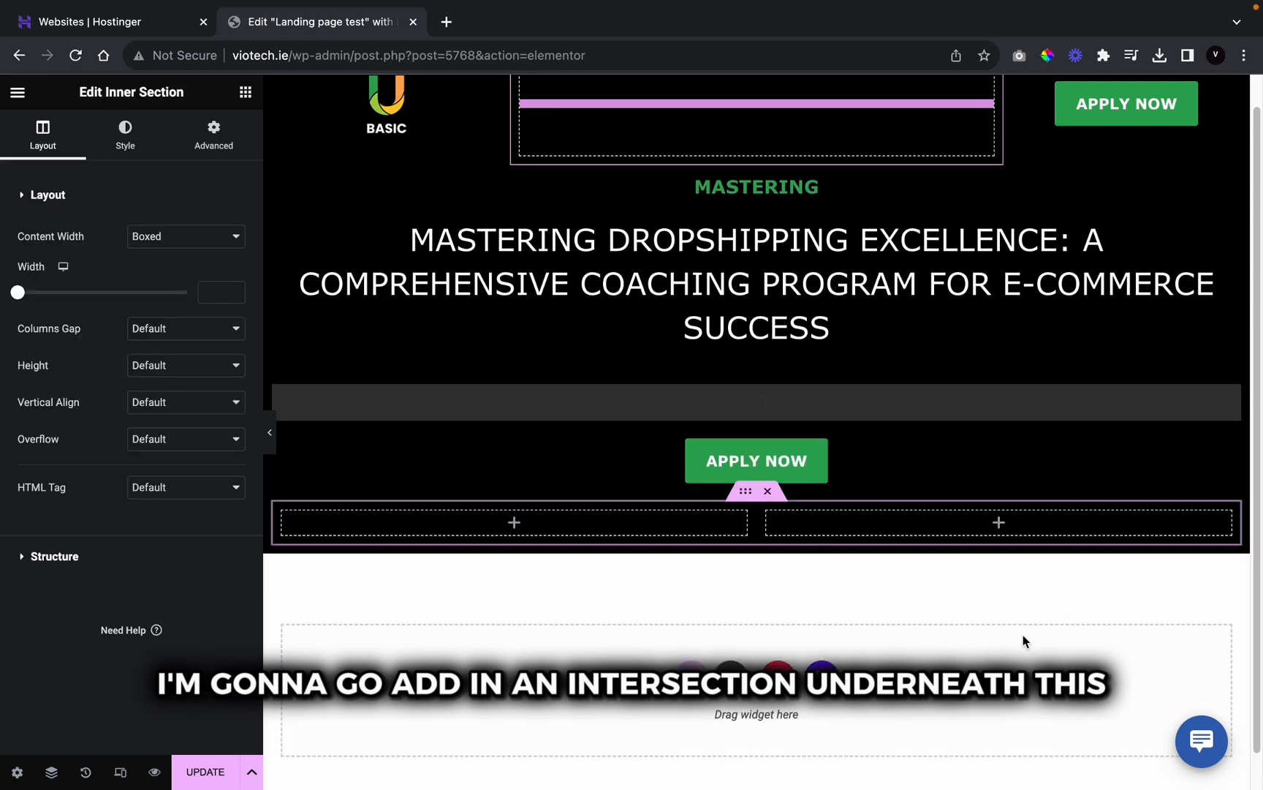
right_click(767, 513)
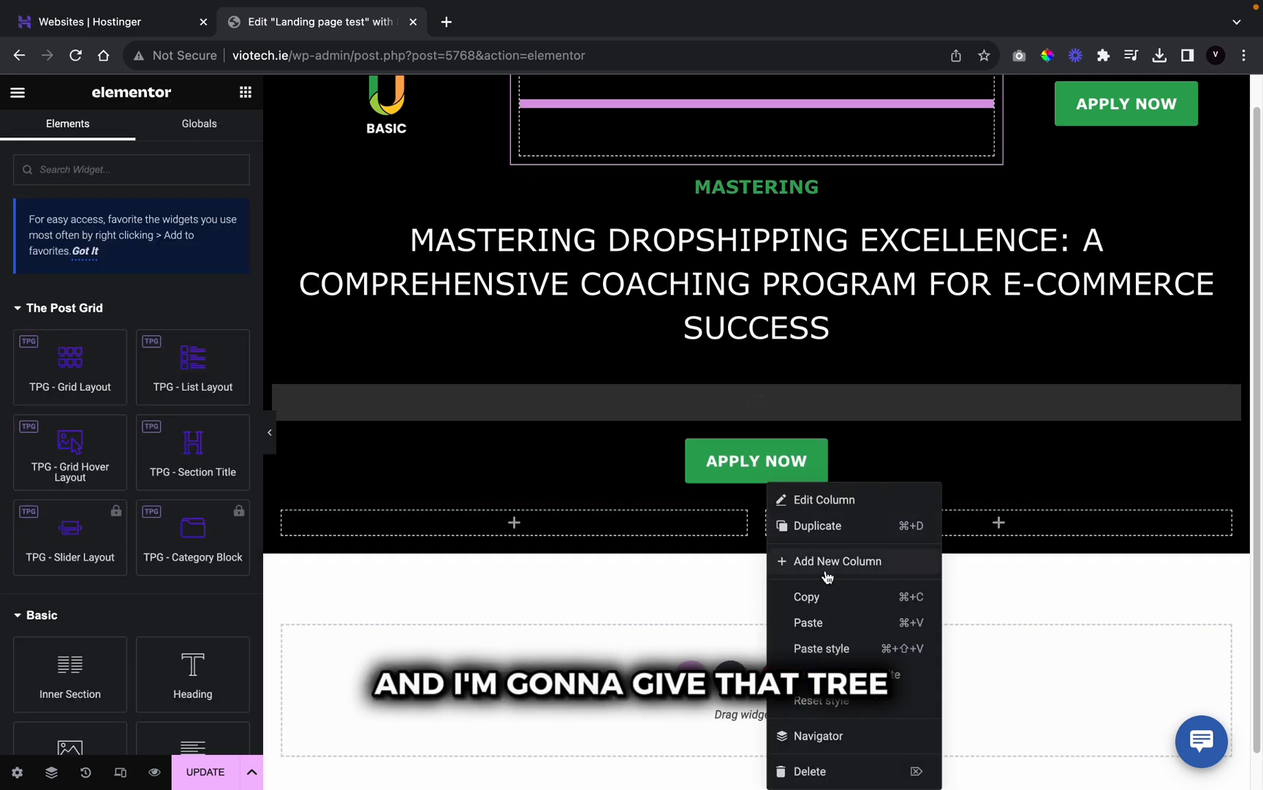
left_click(827, 561)
Step: Give the three-column inner section a classic background in the white global color
left_click(747, 493)
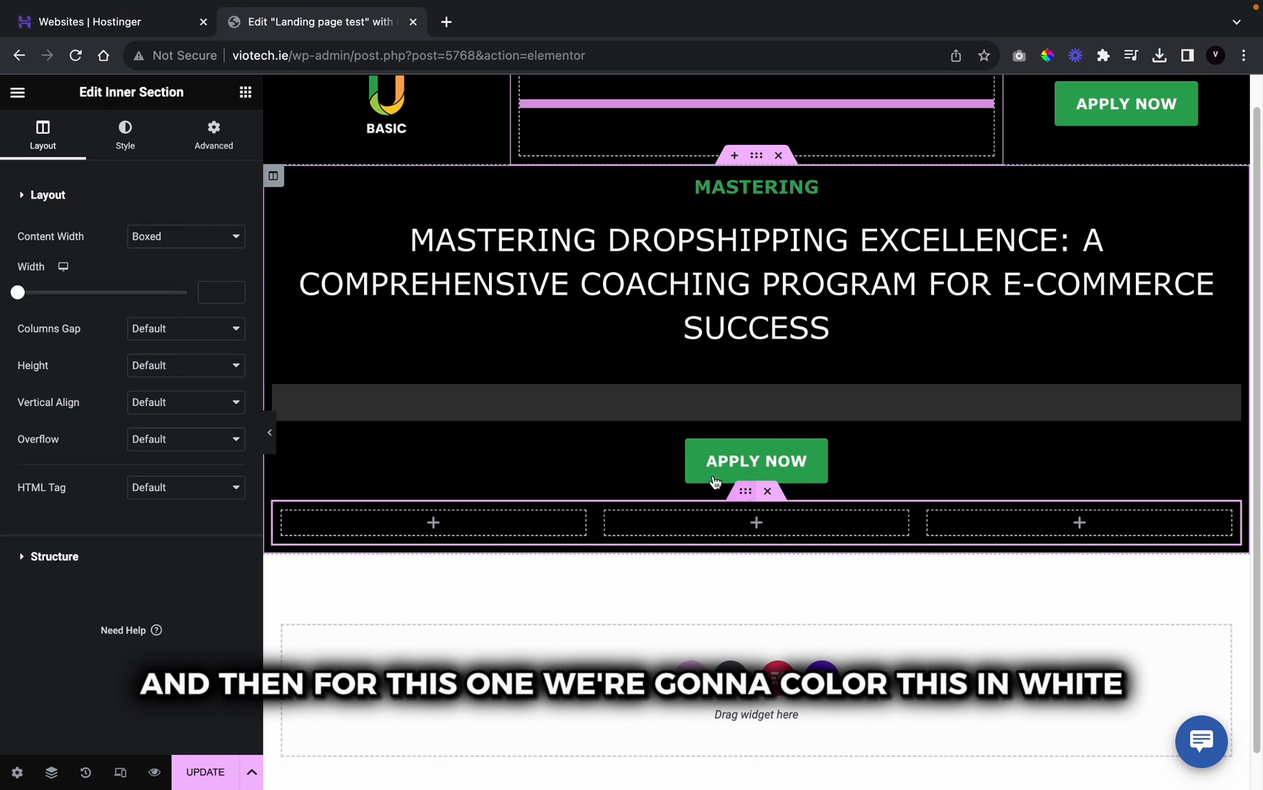
left_click(125, 133)
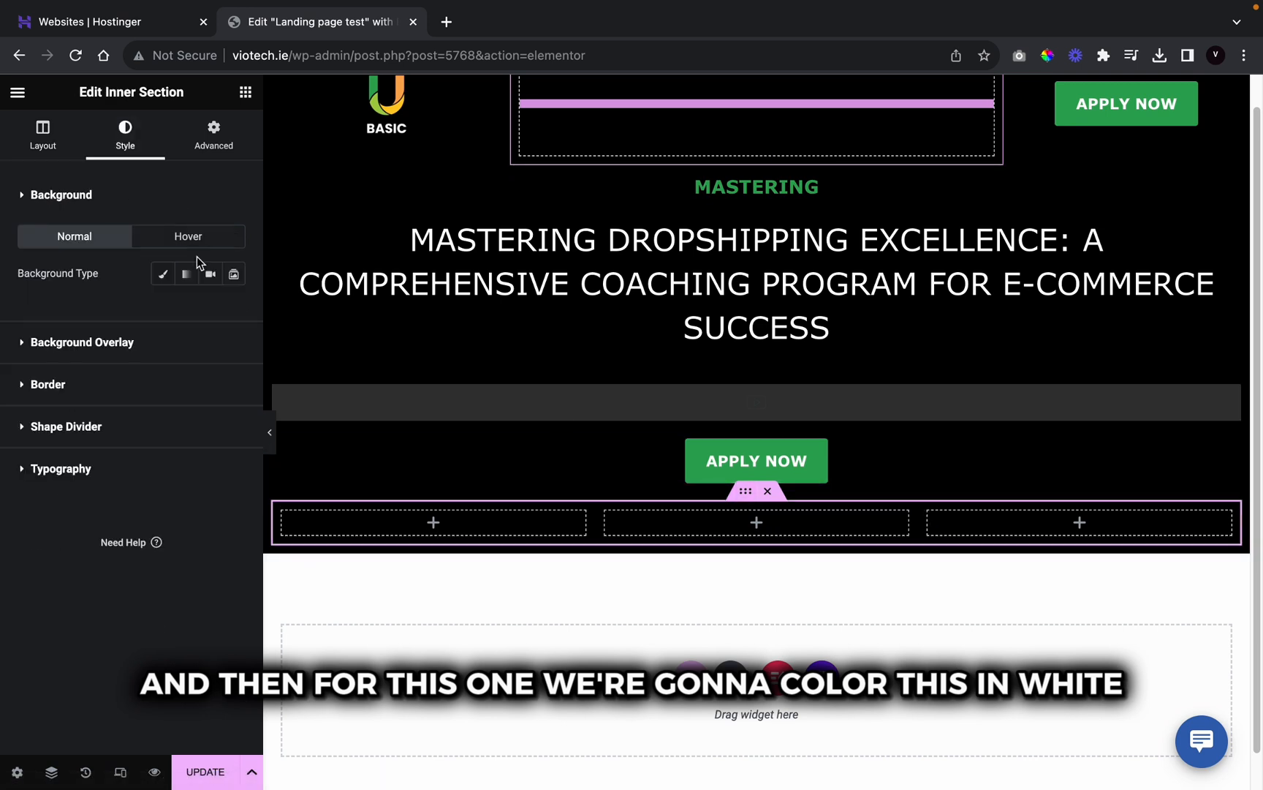
left_click(159, 274)
left_click(211, 311)
scroll(184, 541, "down", 5)
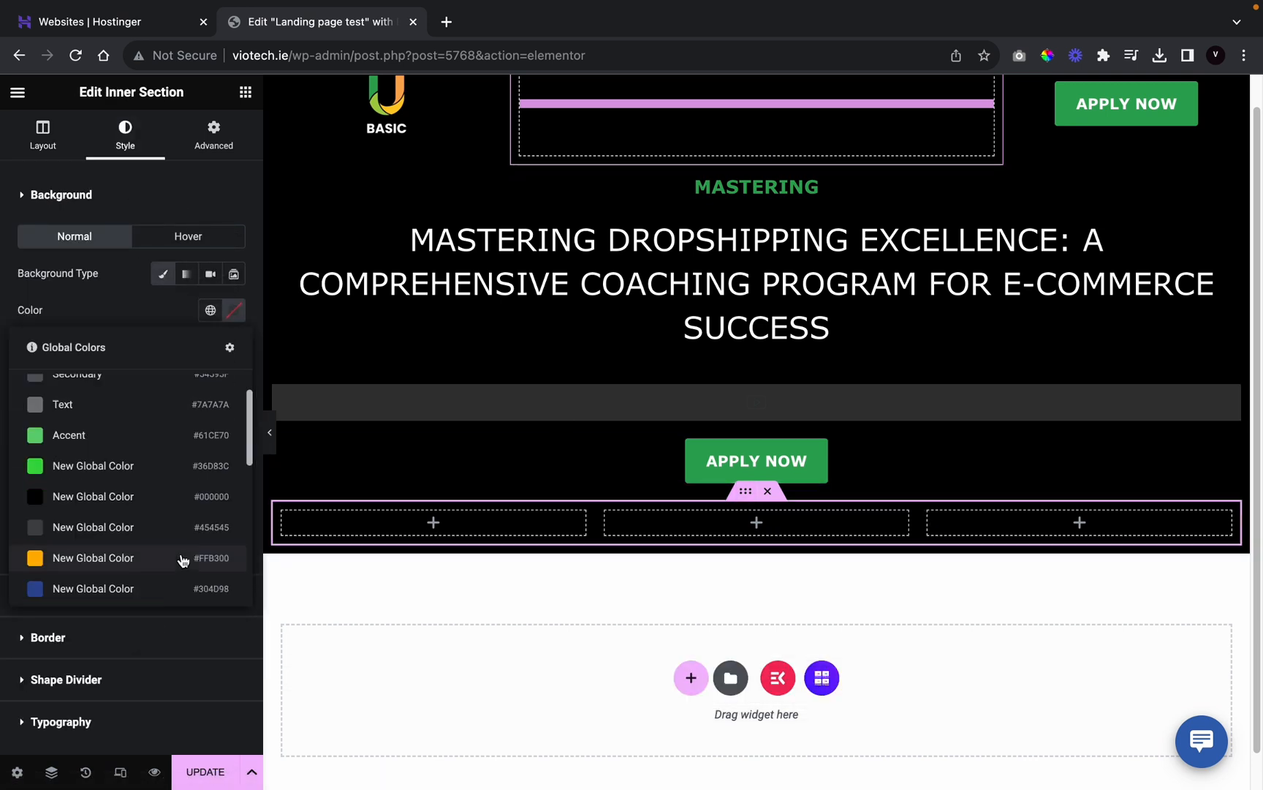
left_click(205, 488)
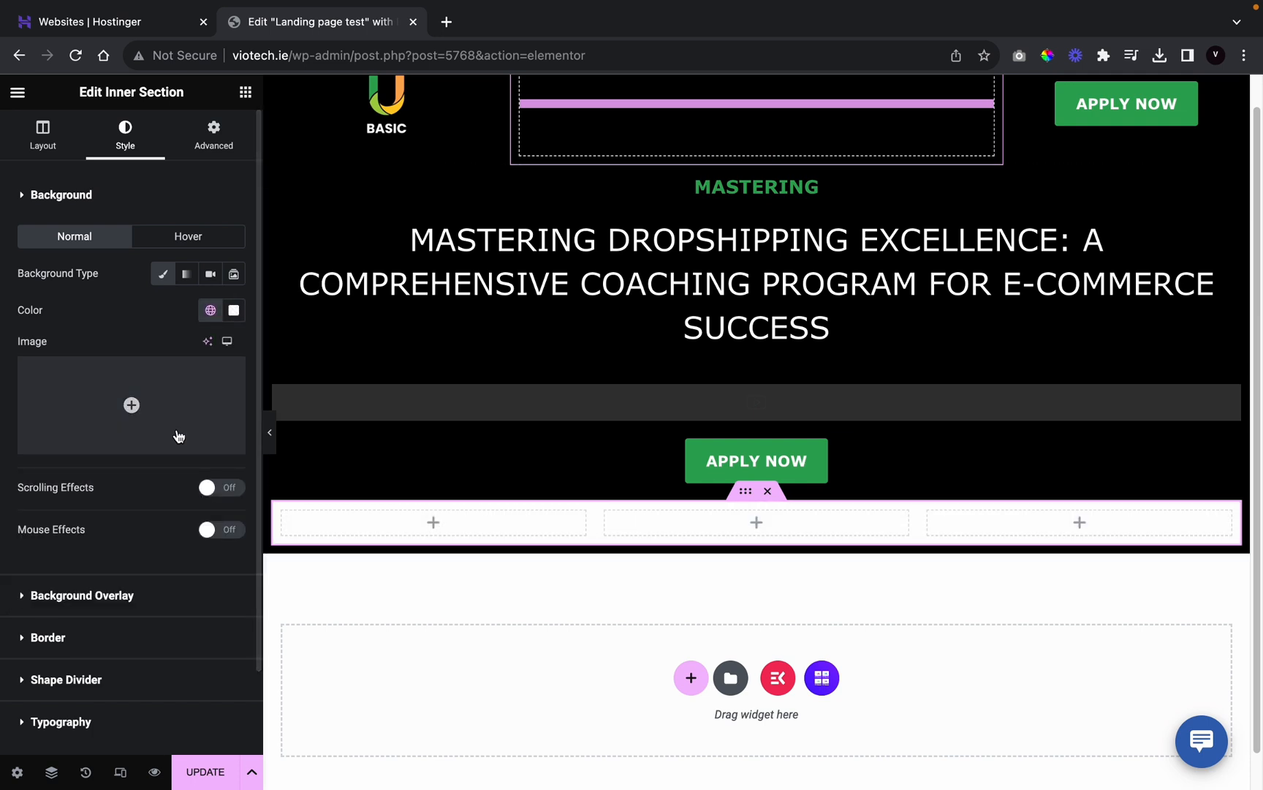
Step: Find the Counter widget and place it in the first column of the white inner section
left_click(245, 93)
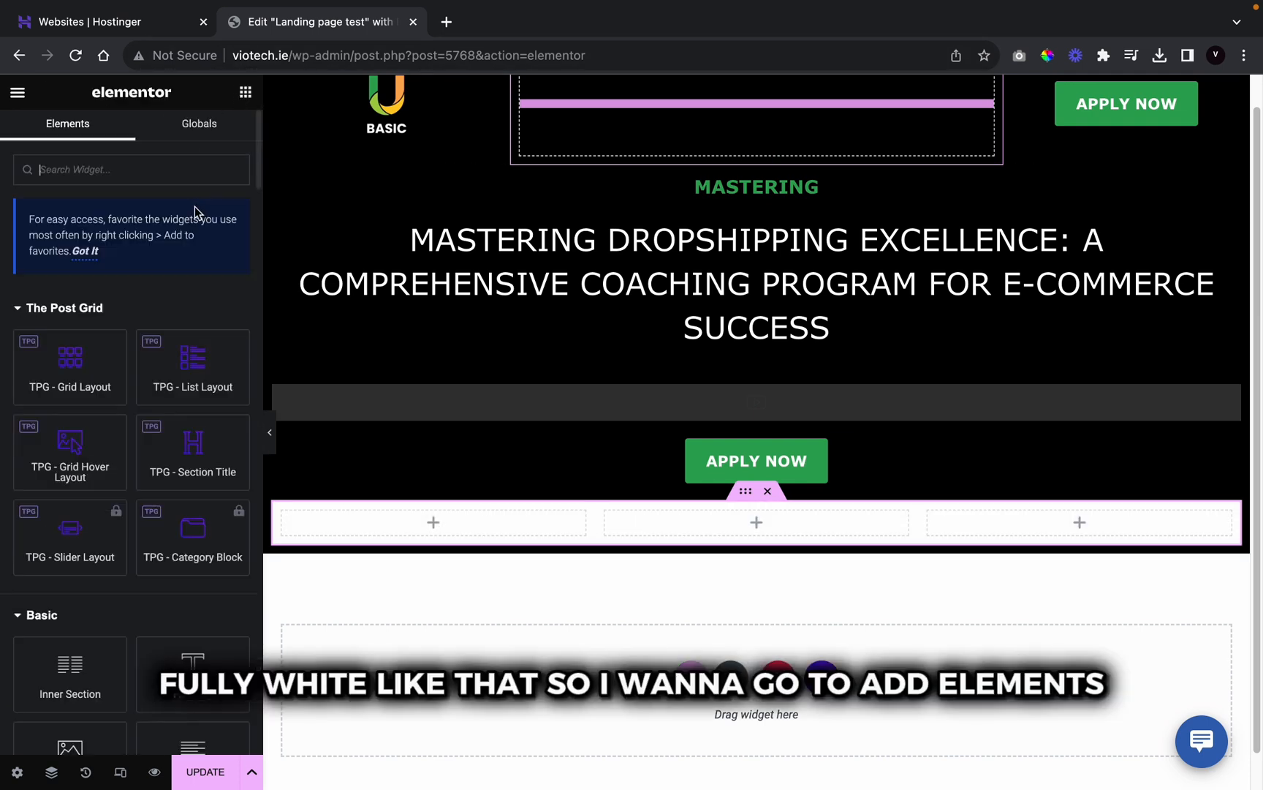
type("counter")
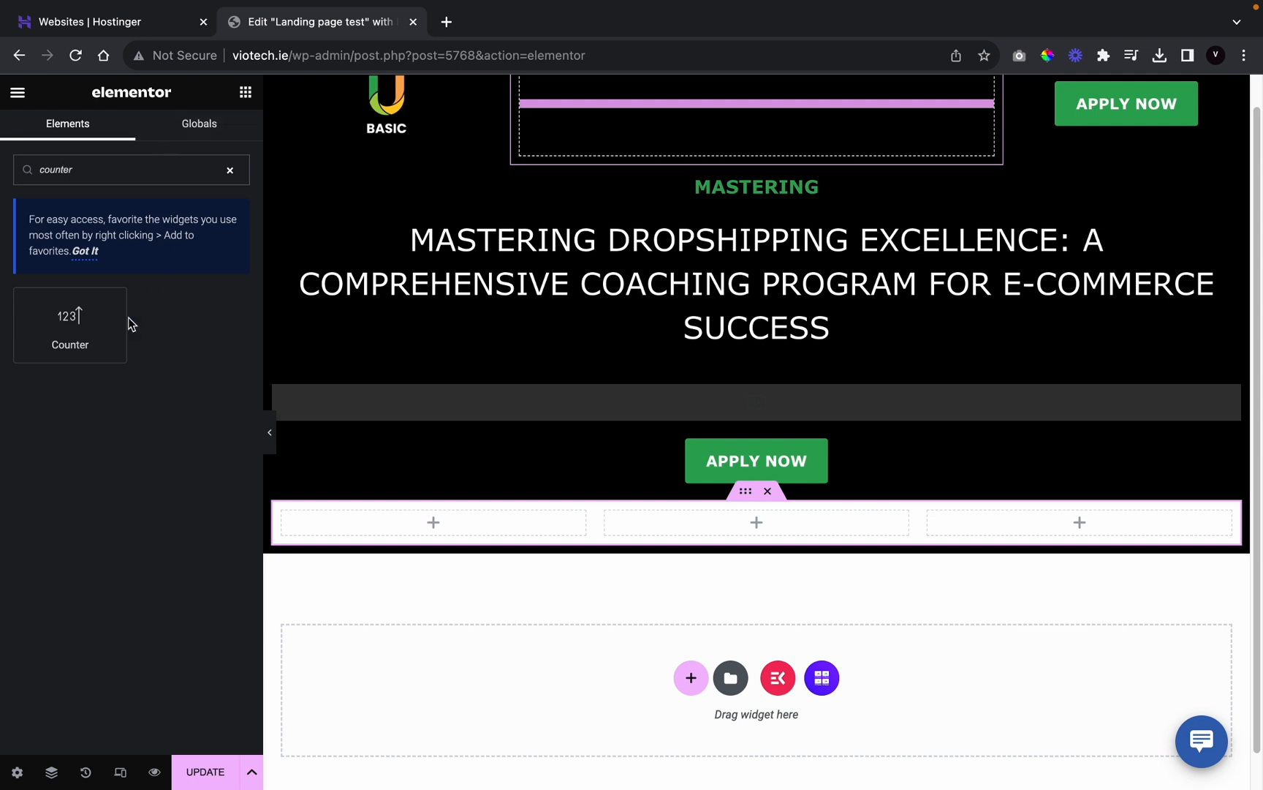
left_click_drag(121, 322, 454, 556)
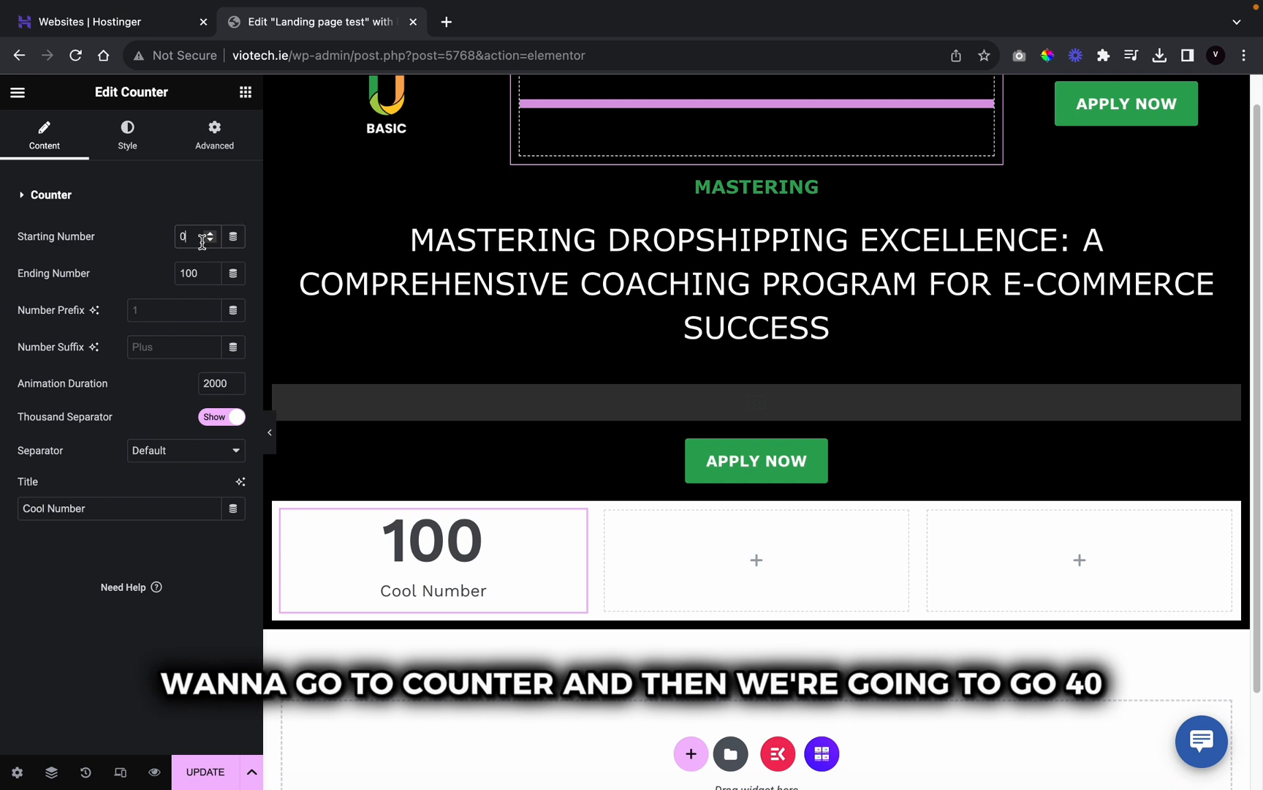
Step: Set the counter's starting and ending numbers to 40 and hide its thousand separator
key("BackSpace")
type("40")
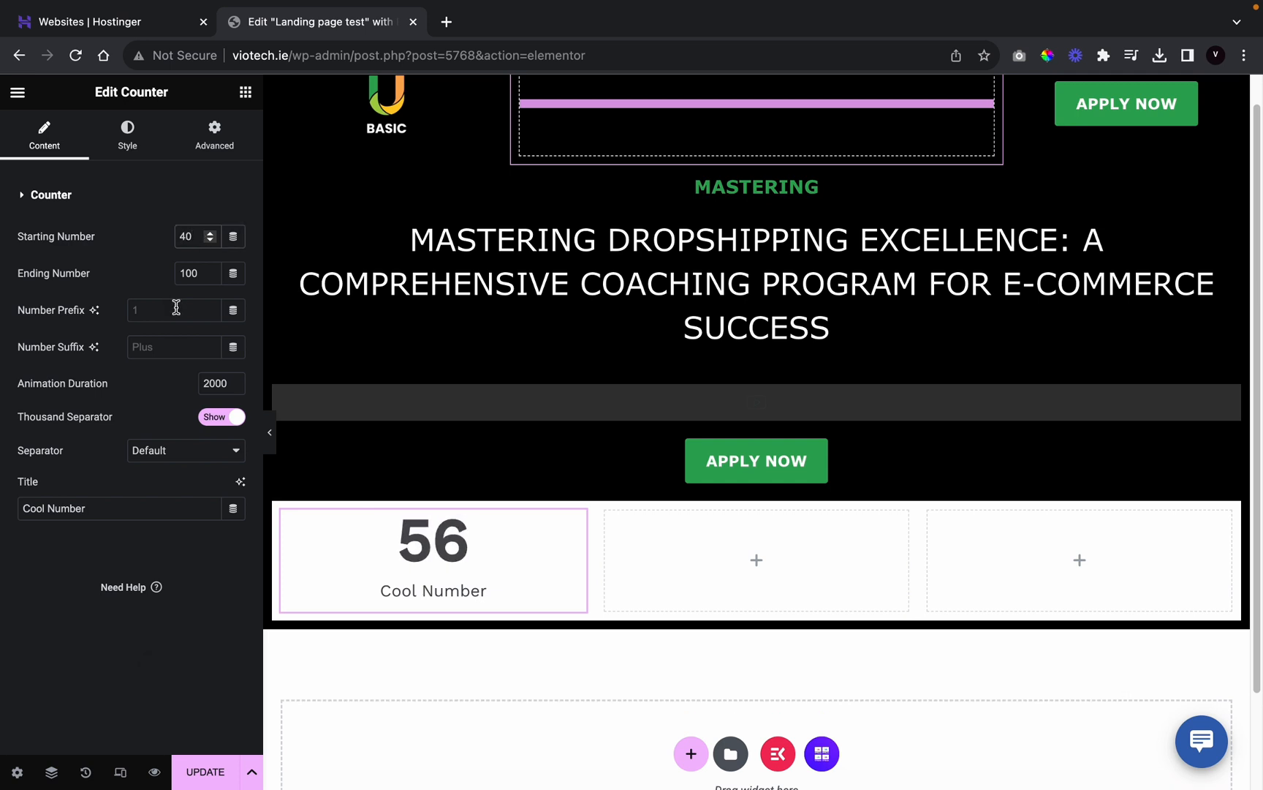
double_click(189, 272)
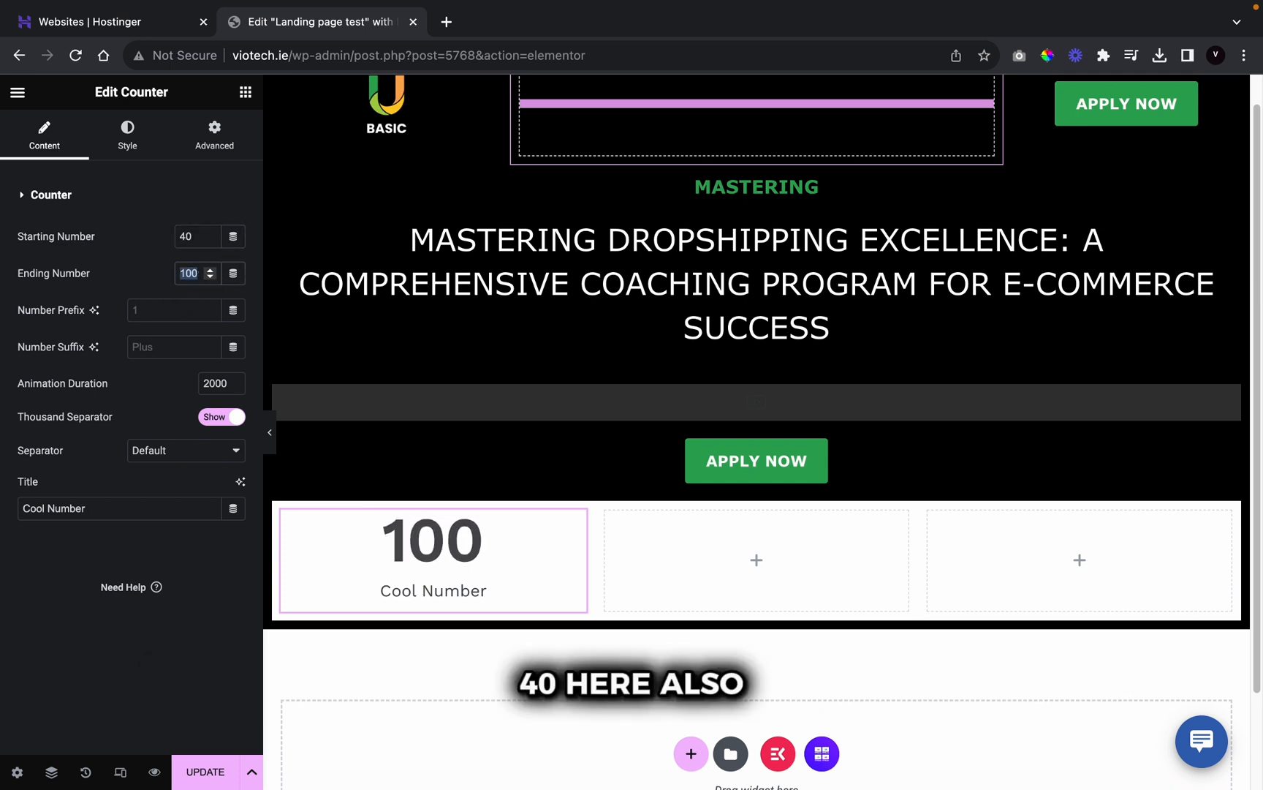
type("40")
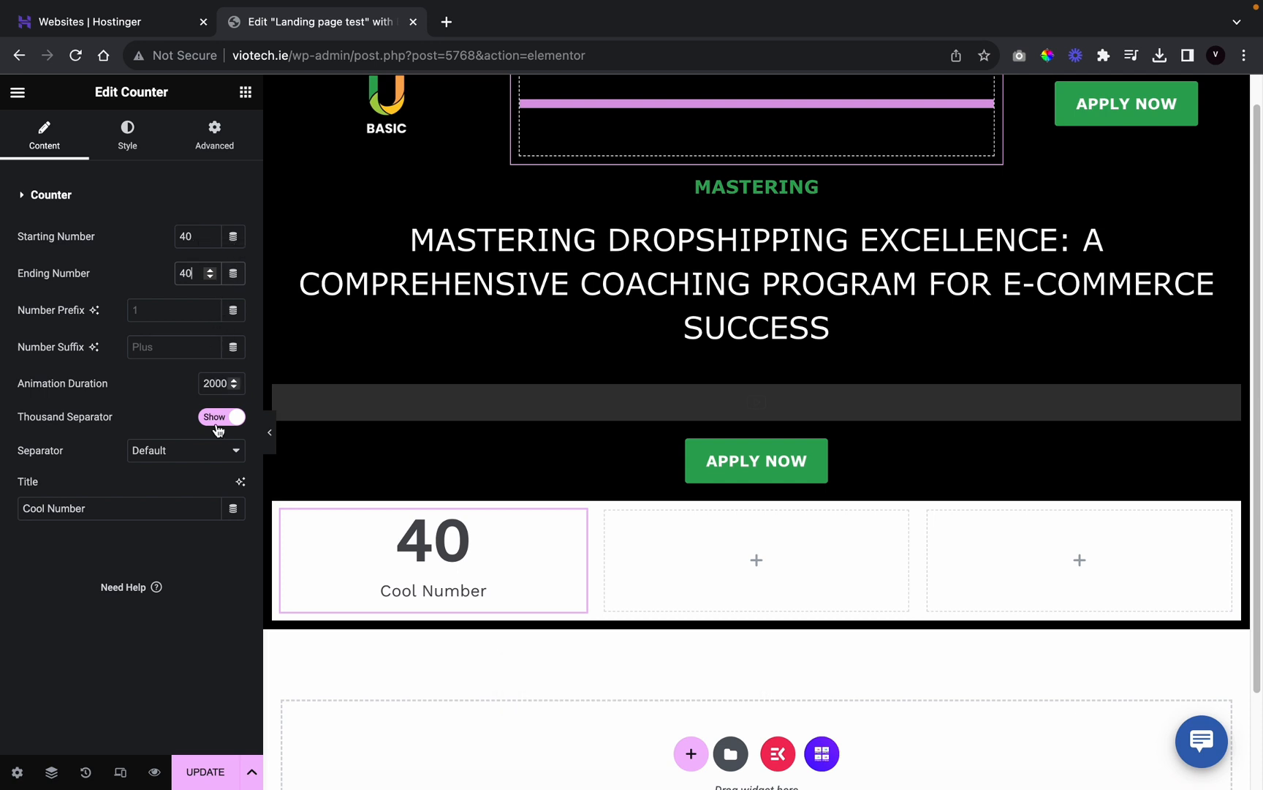
left_click(219, 417)
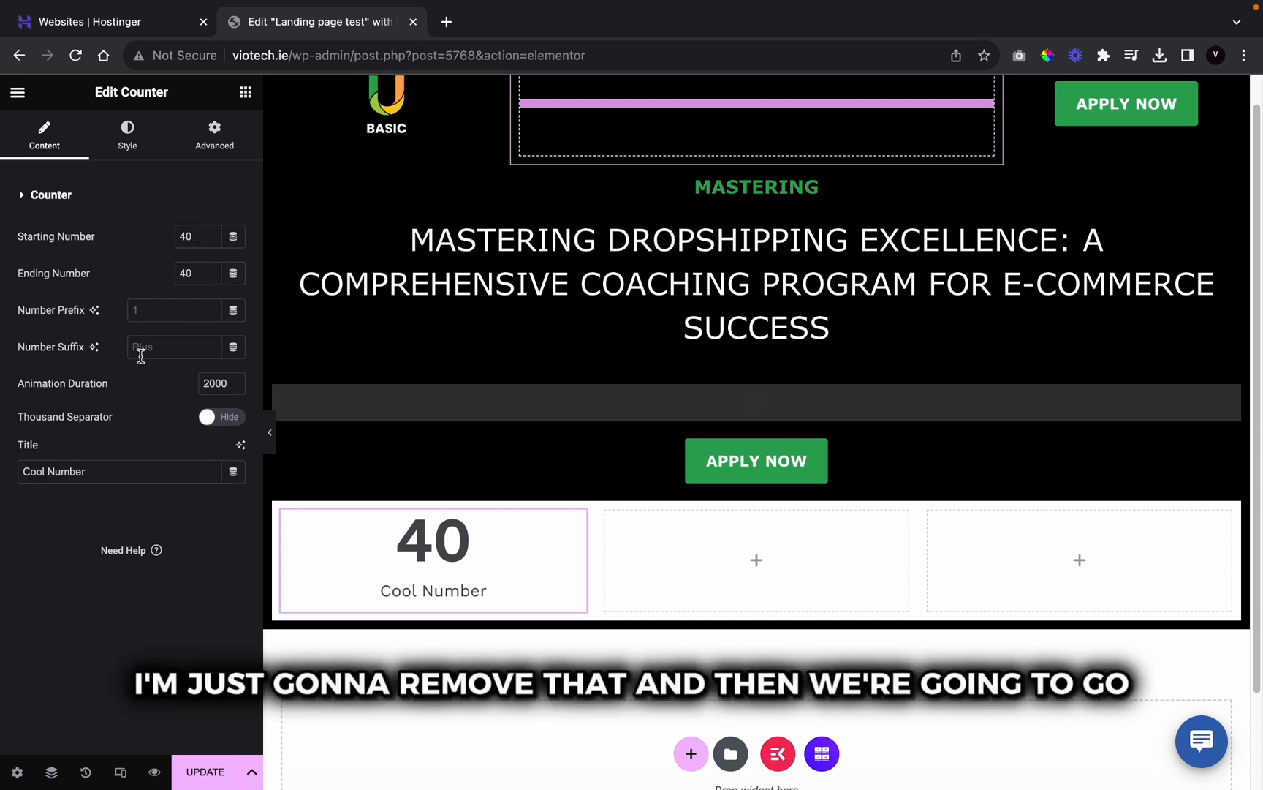
Step: Change the counter's title to "Active Members" and set its number suffix to "+"
triple_click(152, 479)
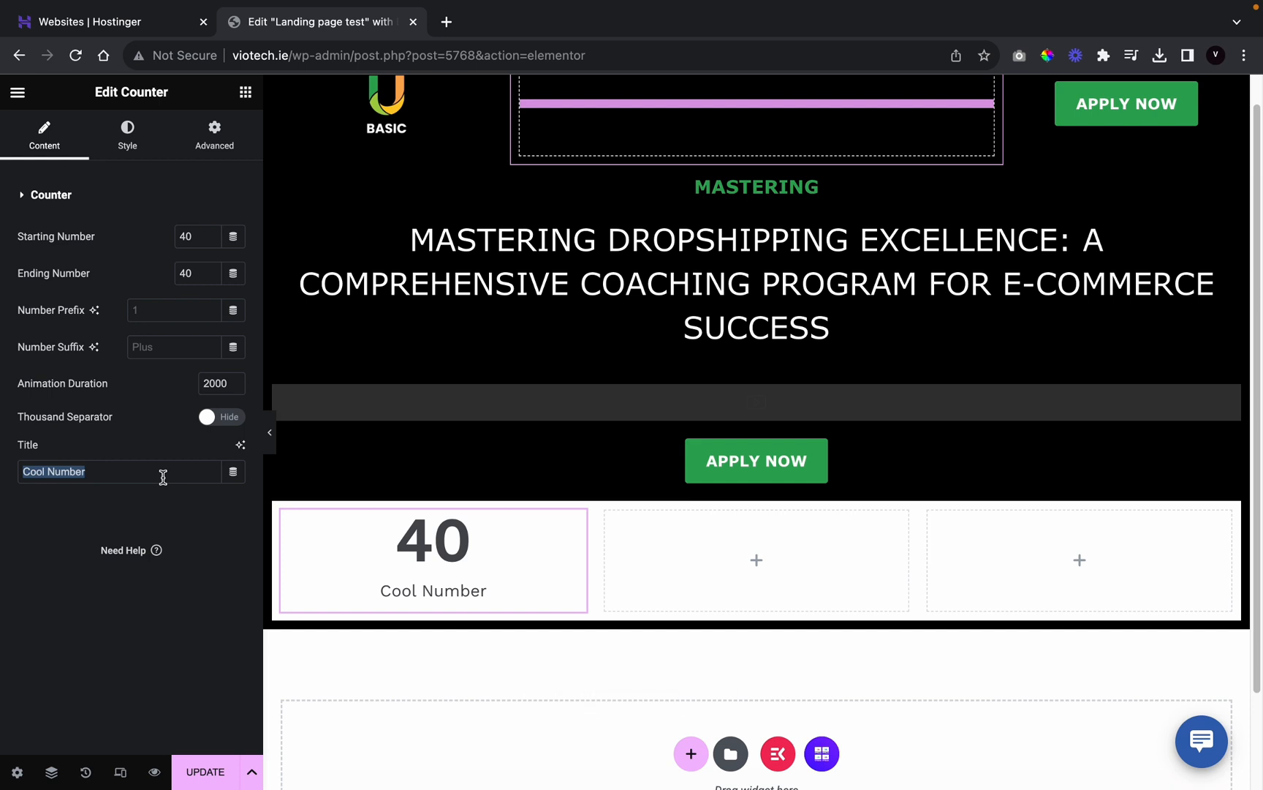
double_click(164, 476)
type("Active")
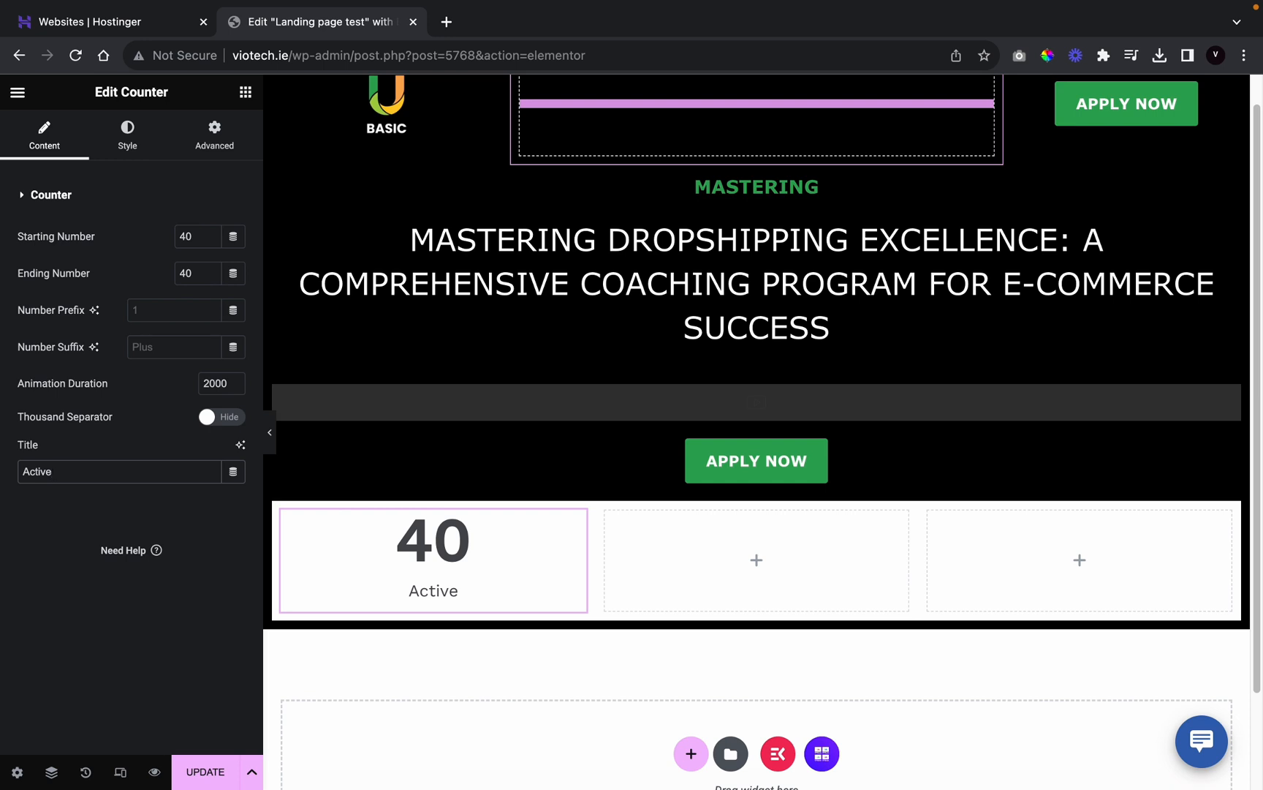
type(" Mem")
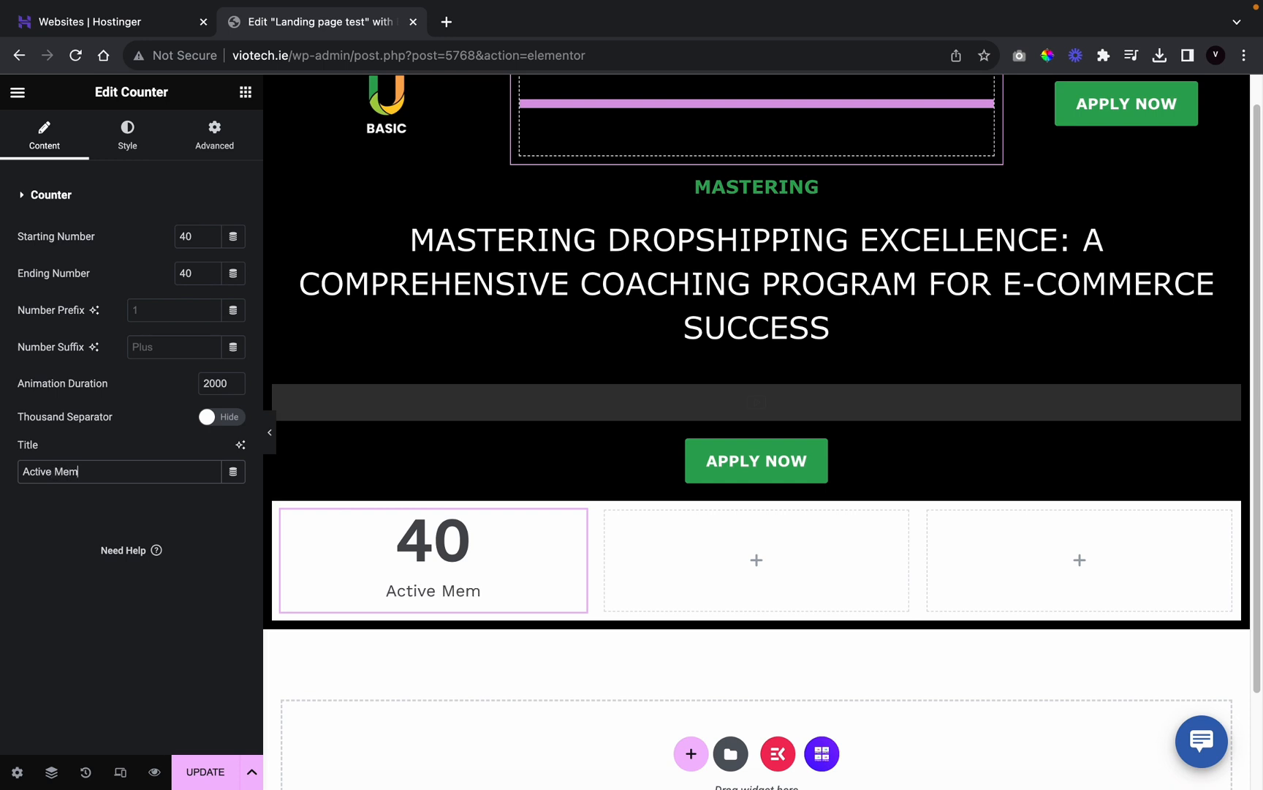
type("bers")
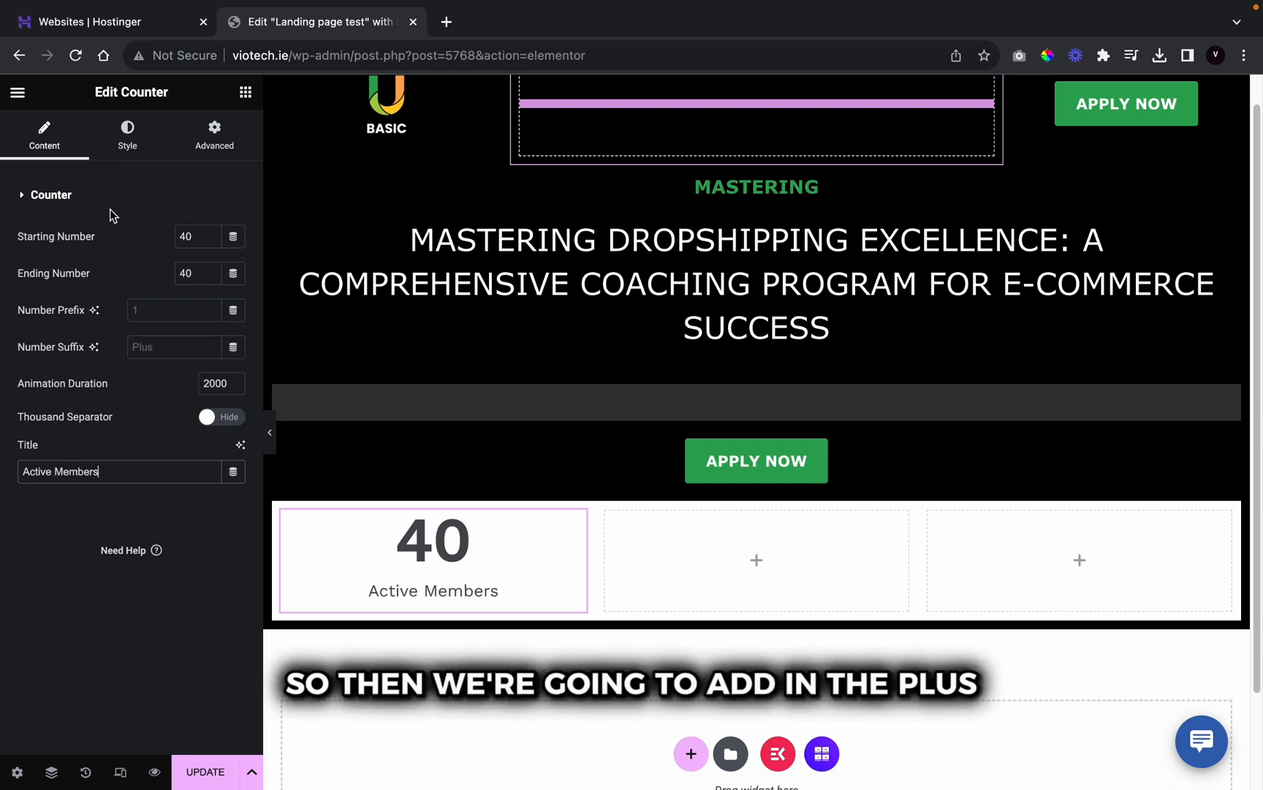
left_click(193, 349)
type("+")
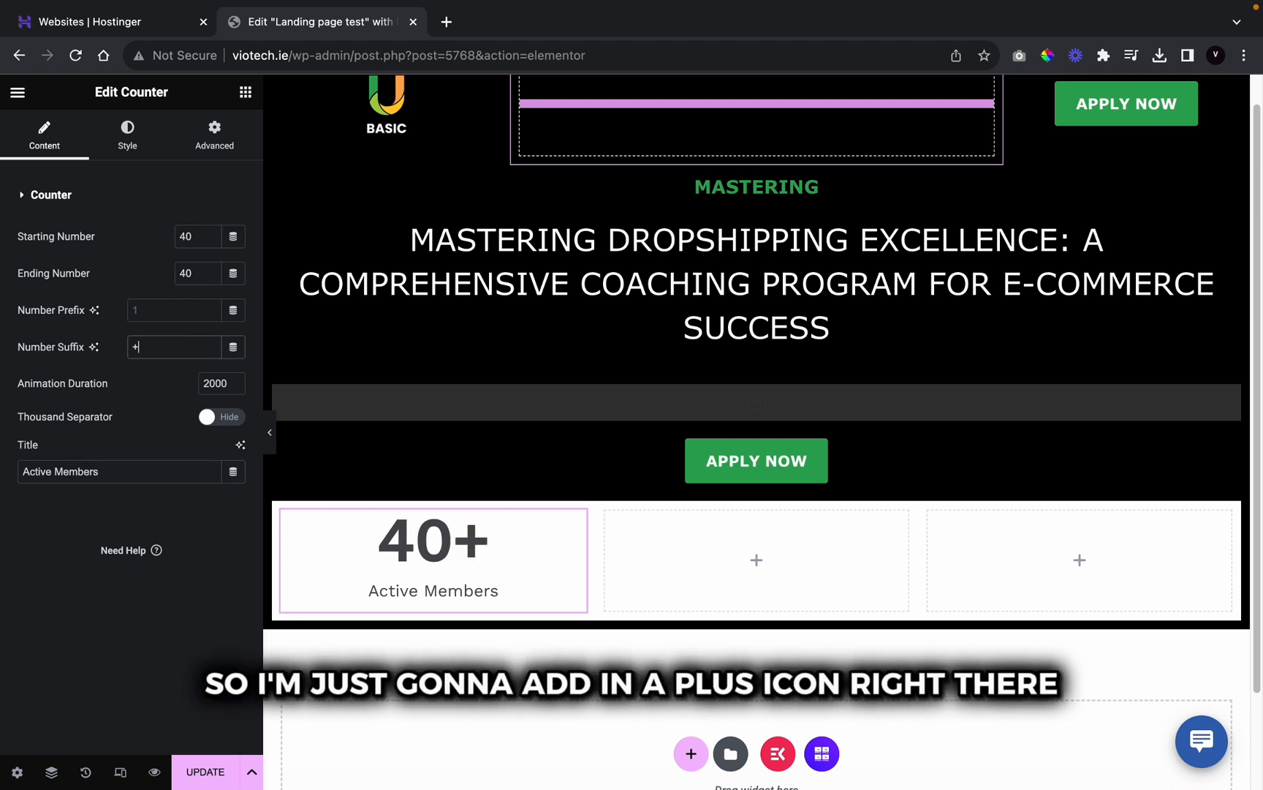
Step: Style the counter's number with the main green global color and the Verdana font family
left_click(128, 137)
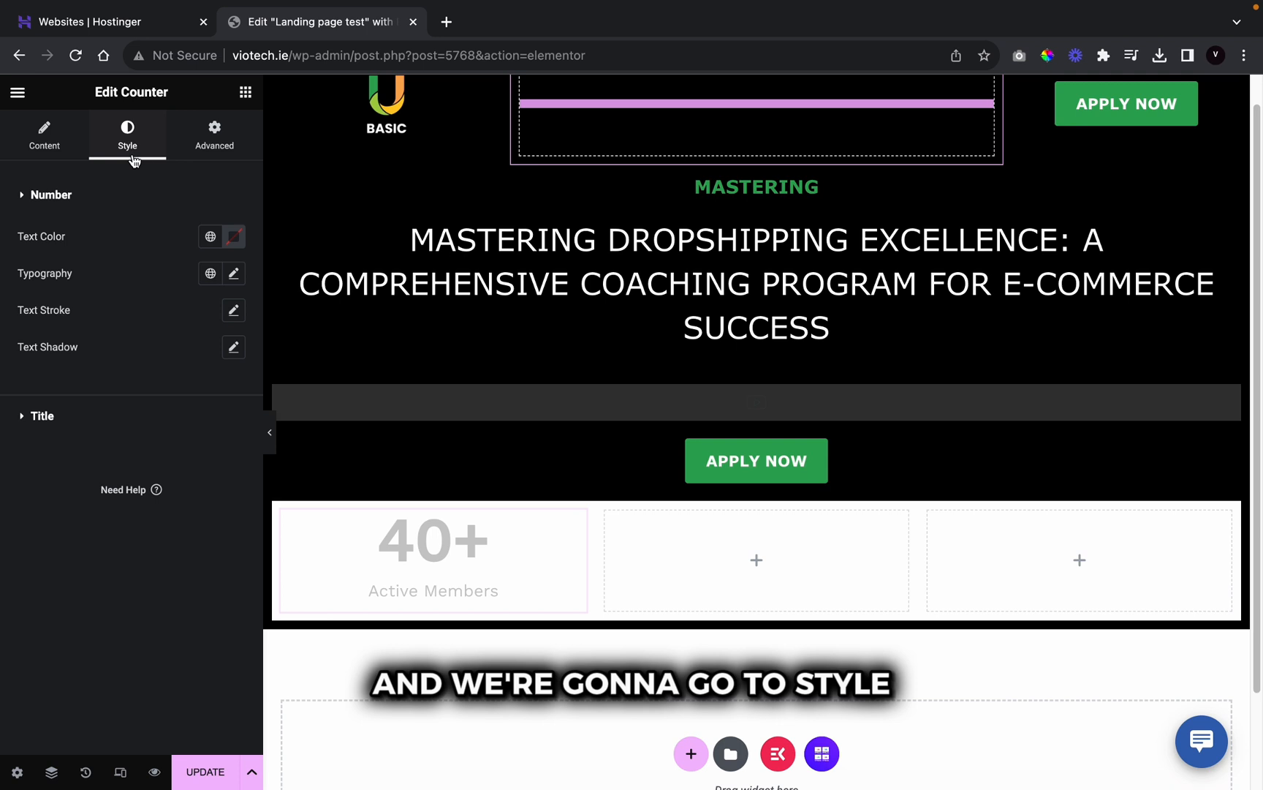
left_click(210, 237)
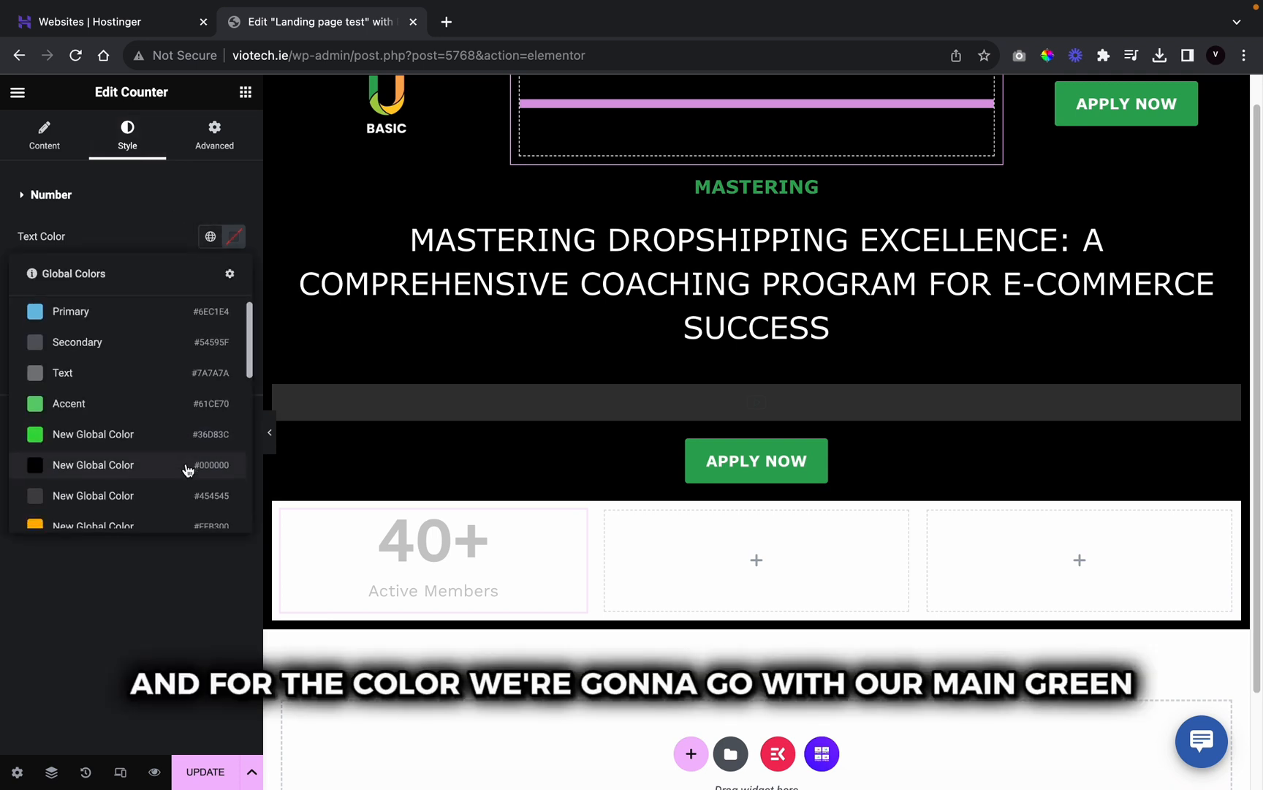
scroll(187, 468, "down", 2)
scroll(176, 453, "down", 2)
left_click(140, 424)
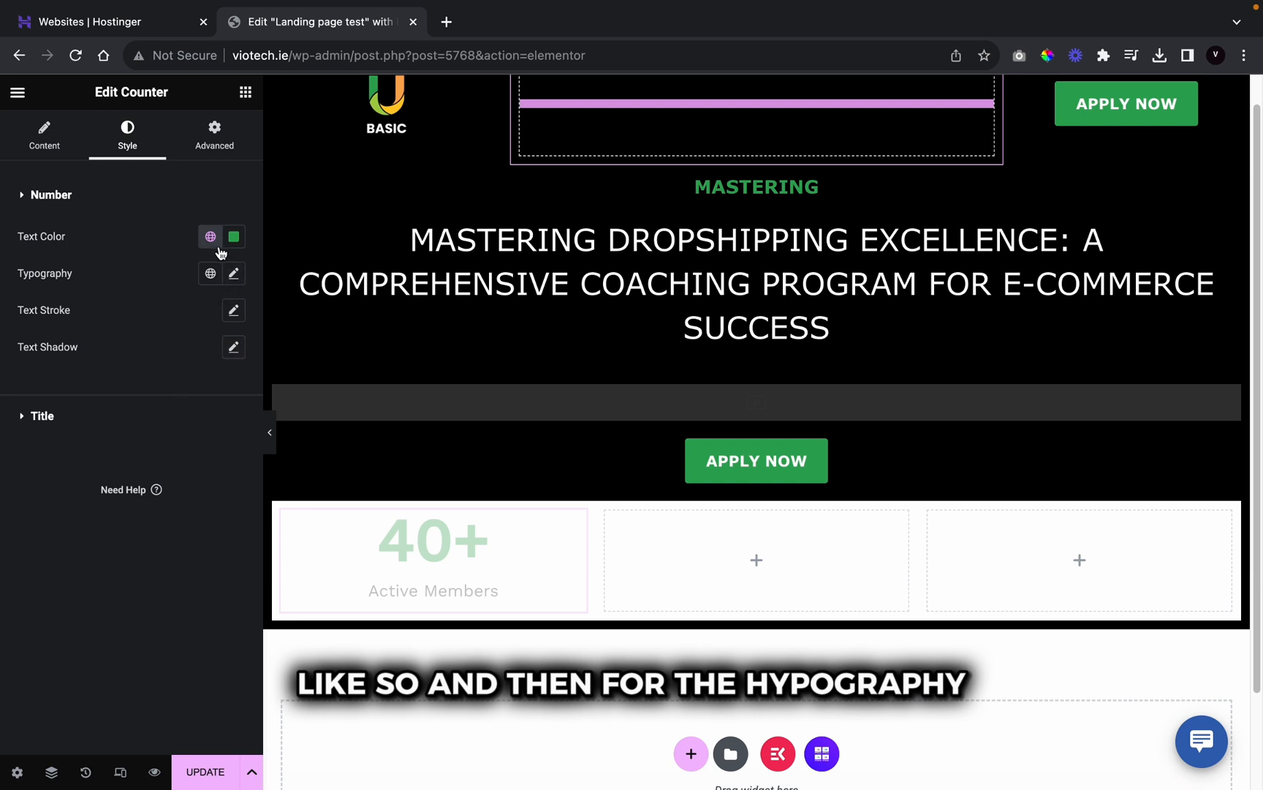
left_click(233, 272)
left_click(212, 357)
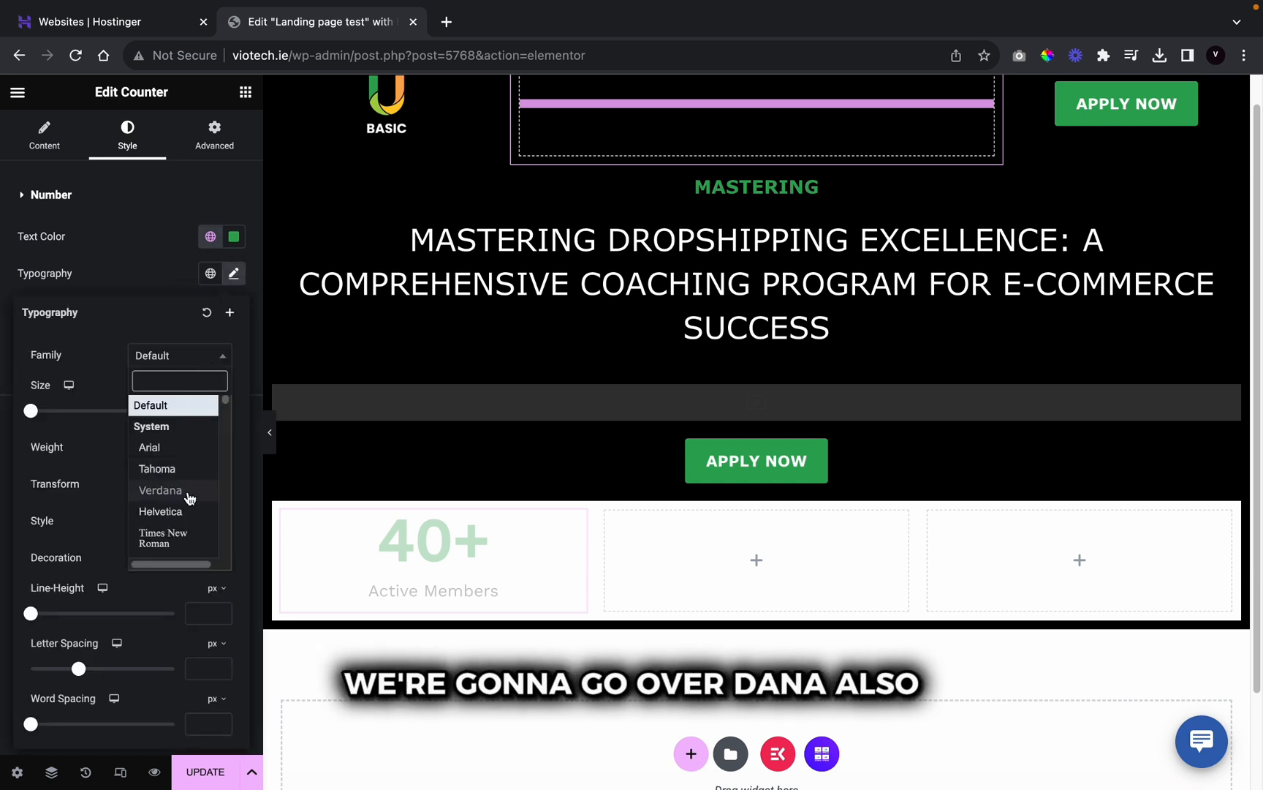
left_click(160, 489)
left_click(163, 292)
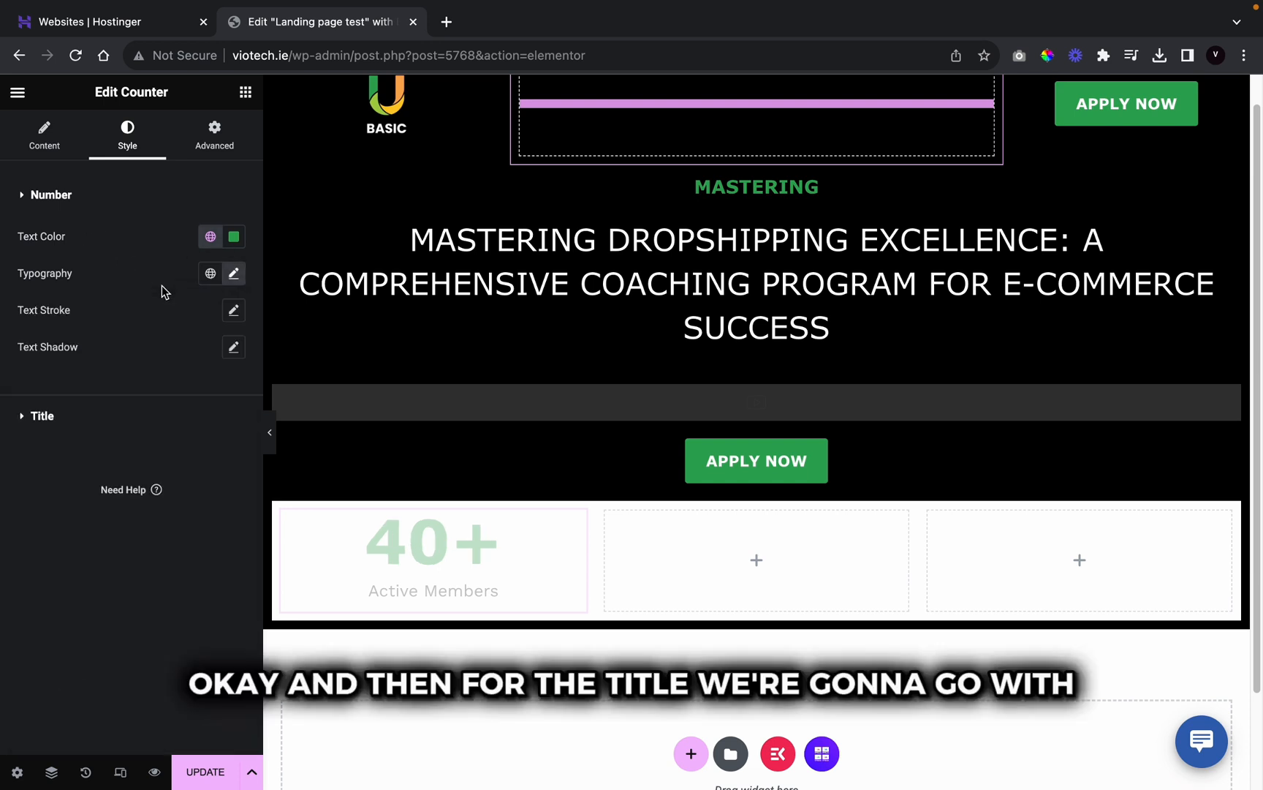
Step: Style the counter's title with the black global color and the Verdana font family
left_click(81, 421)
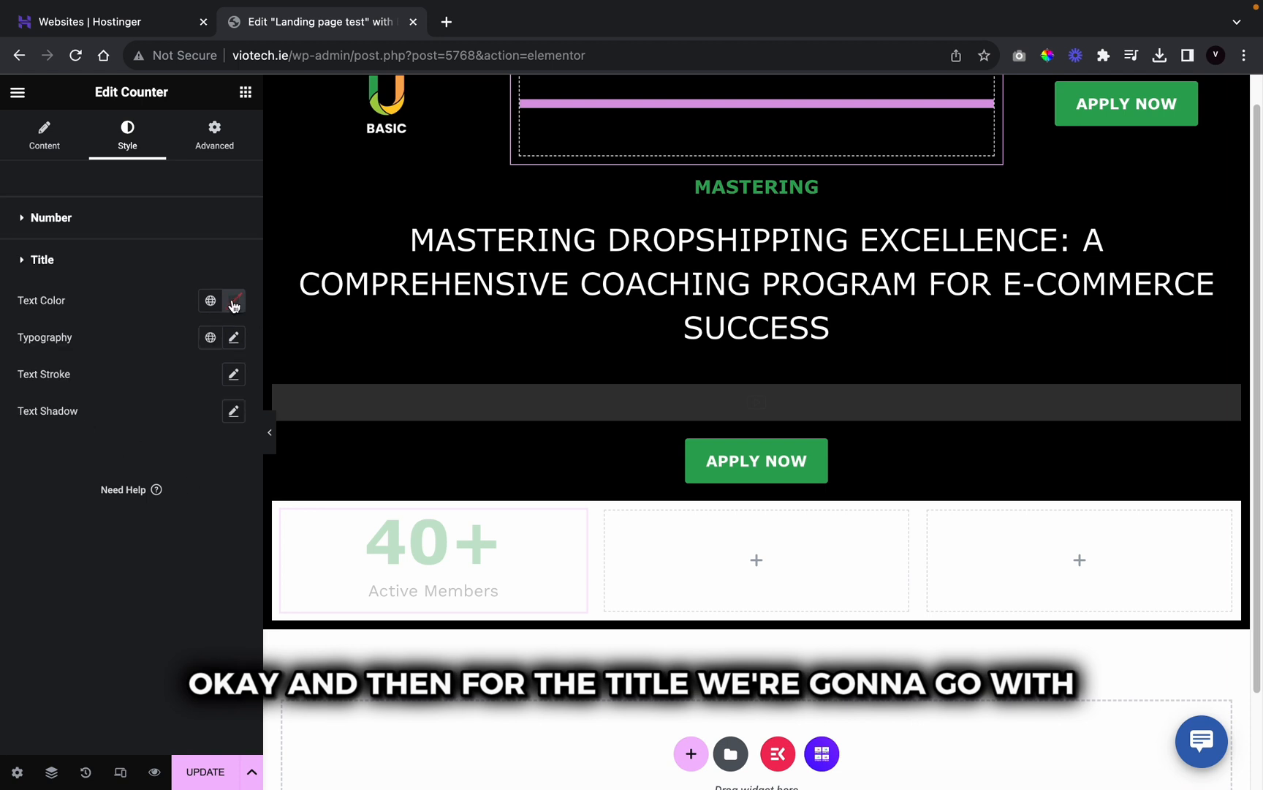
left_click(211, 301)
left_click(160, 541)
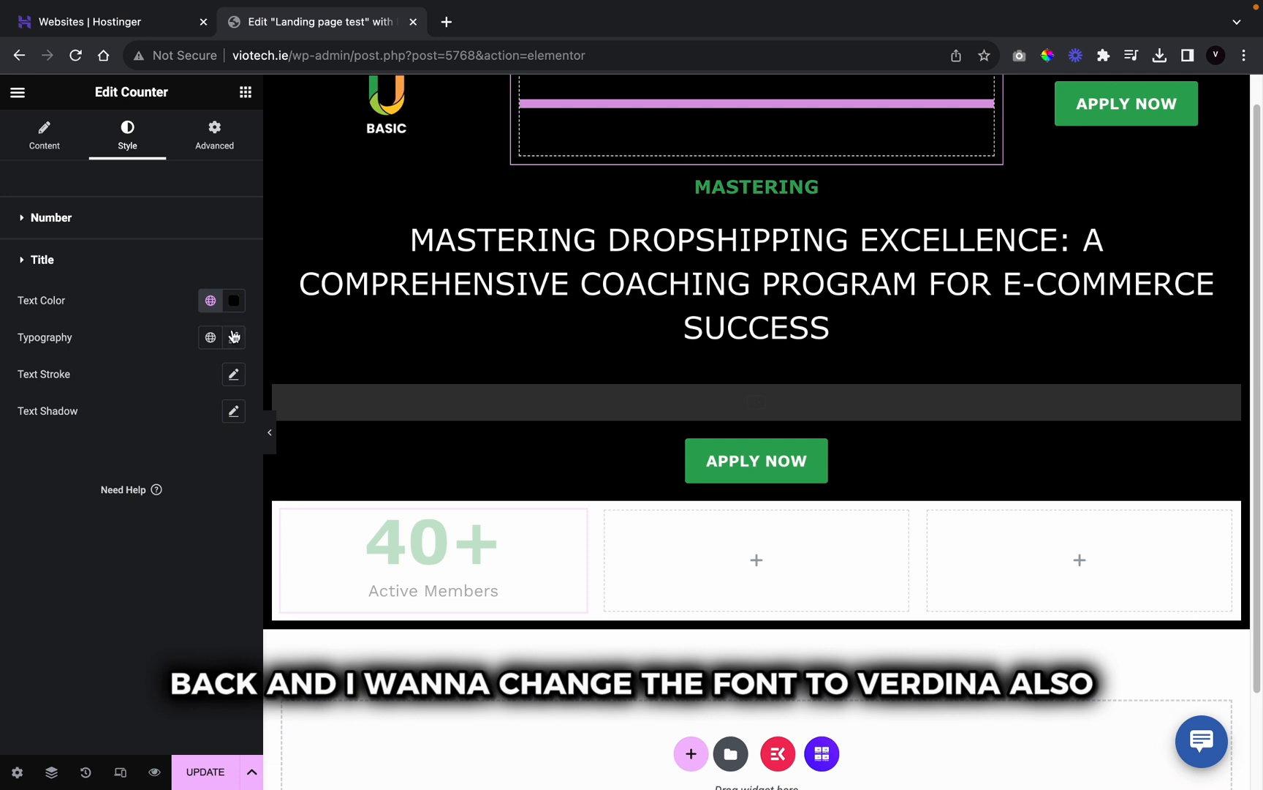
left_click(233, 336)
left_click(202, 419)
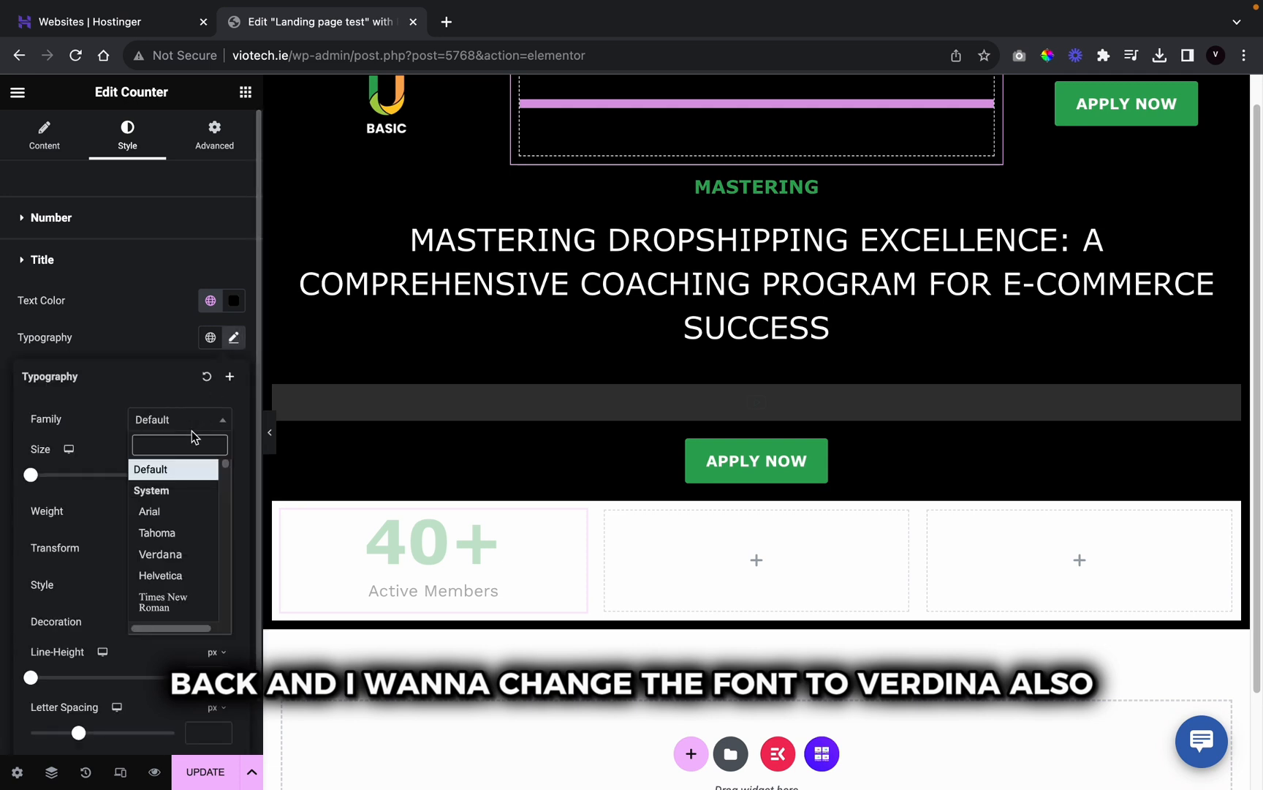
left_click(178, 558)
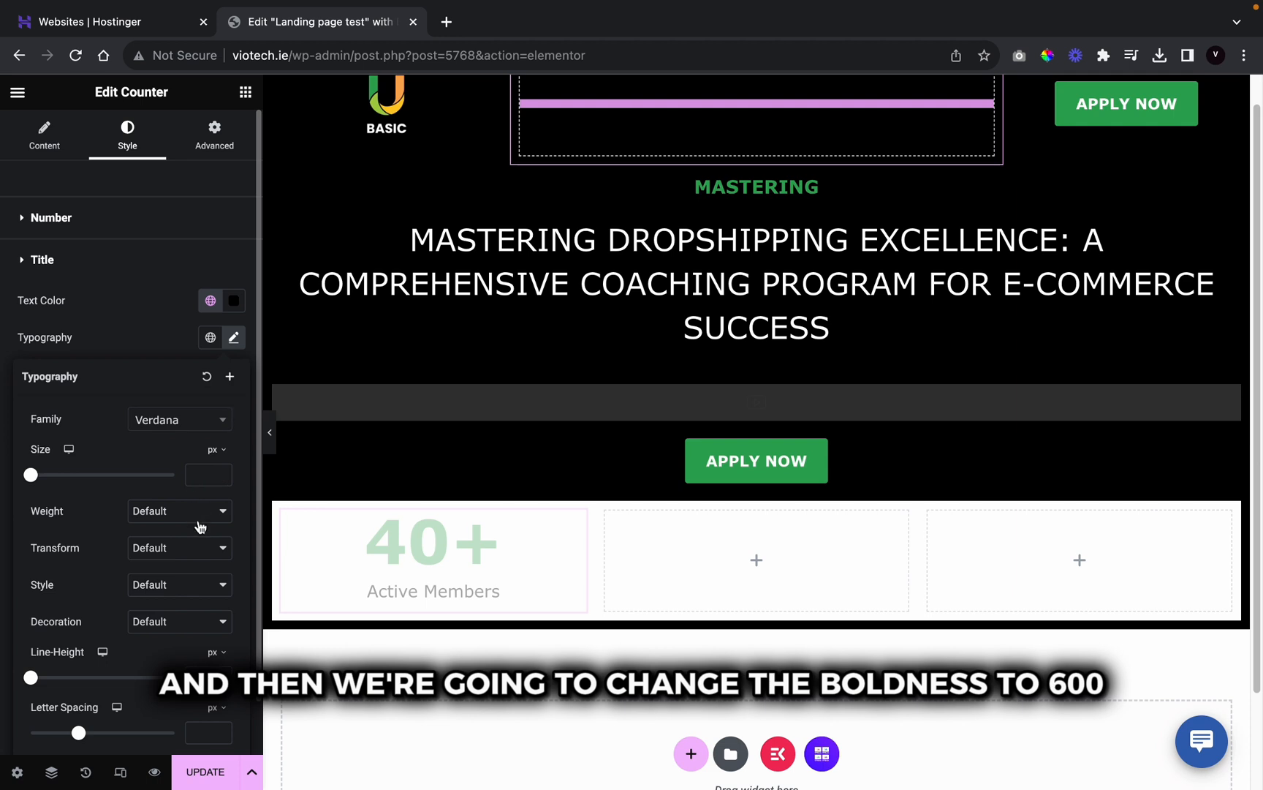
Step: Set the counter title's weight to 600 (Semi Bold), its transform to Capitalize and its size to 17 px
left_click(199, 511)
left_click(179, 438)
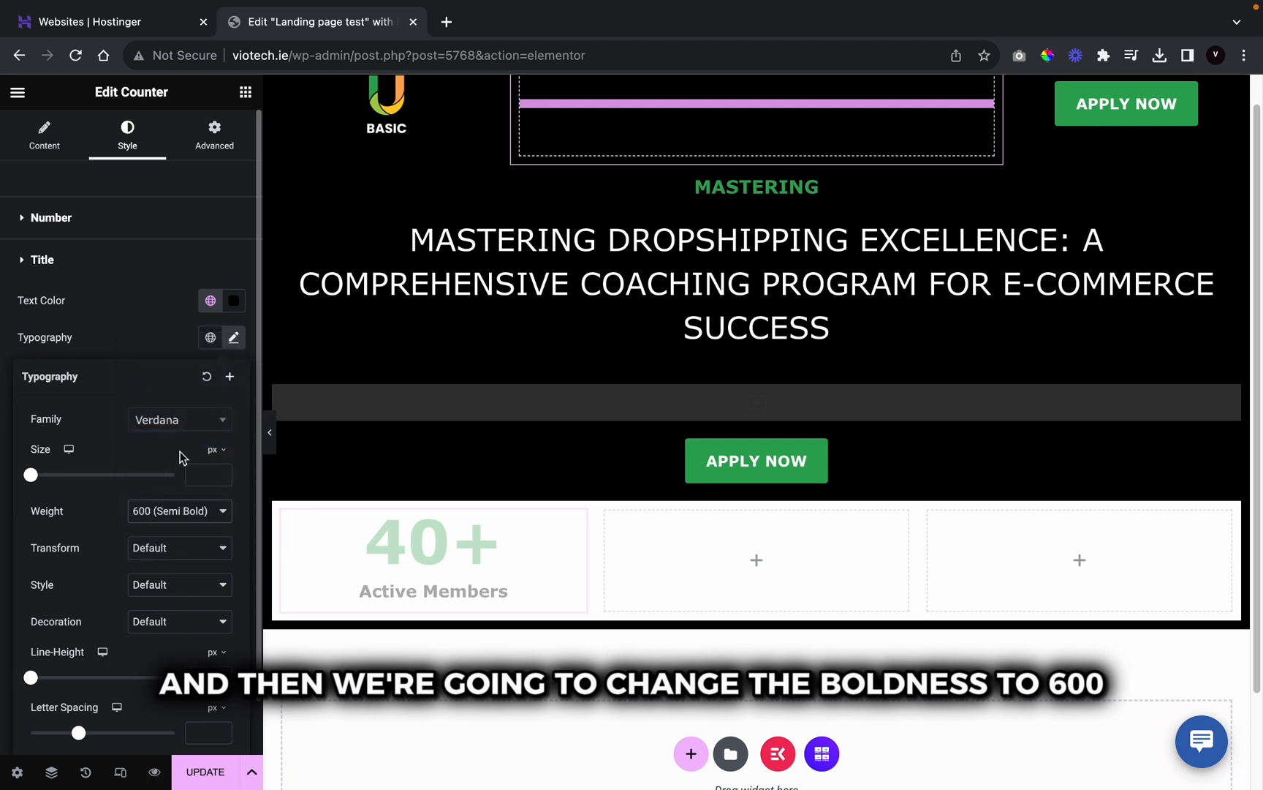
left_click(170, 548)
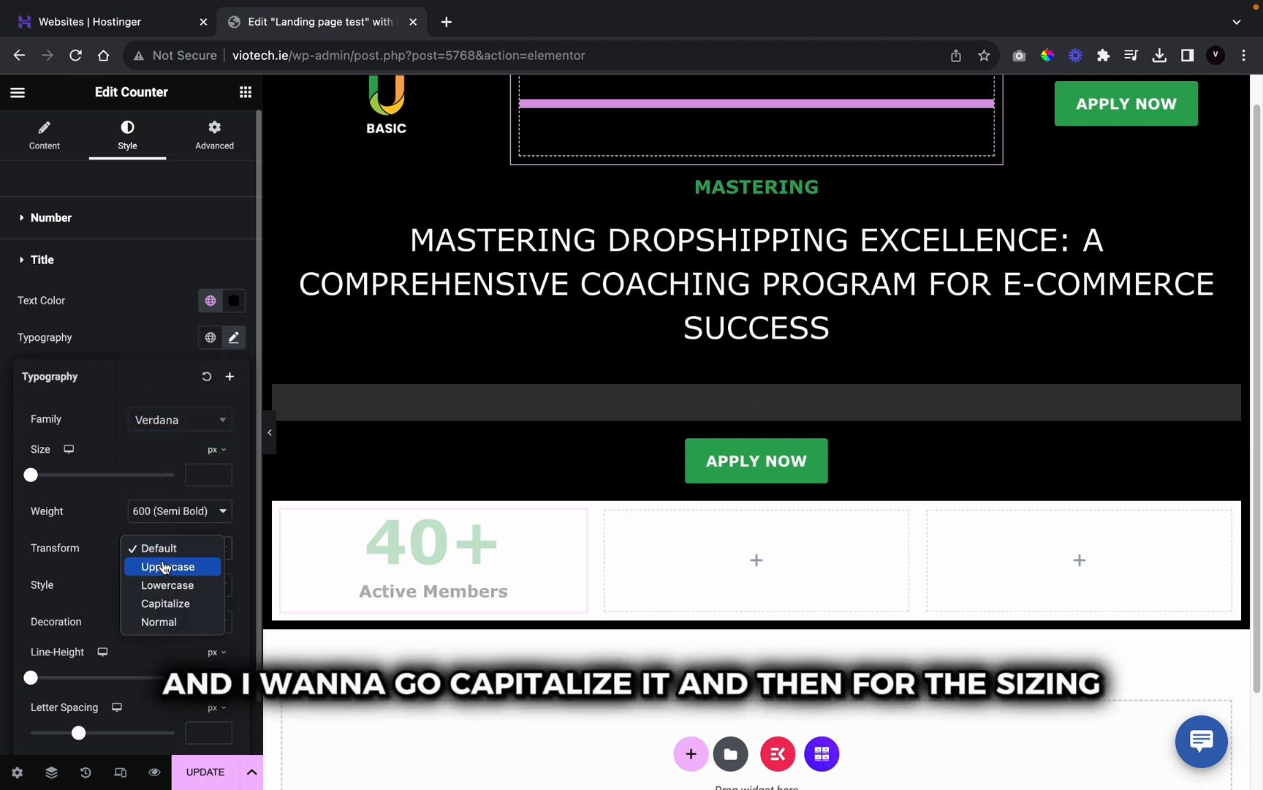
left_click(165, 603)
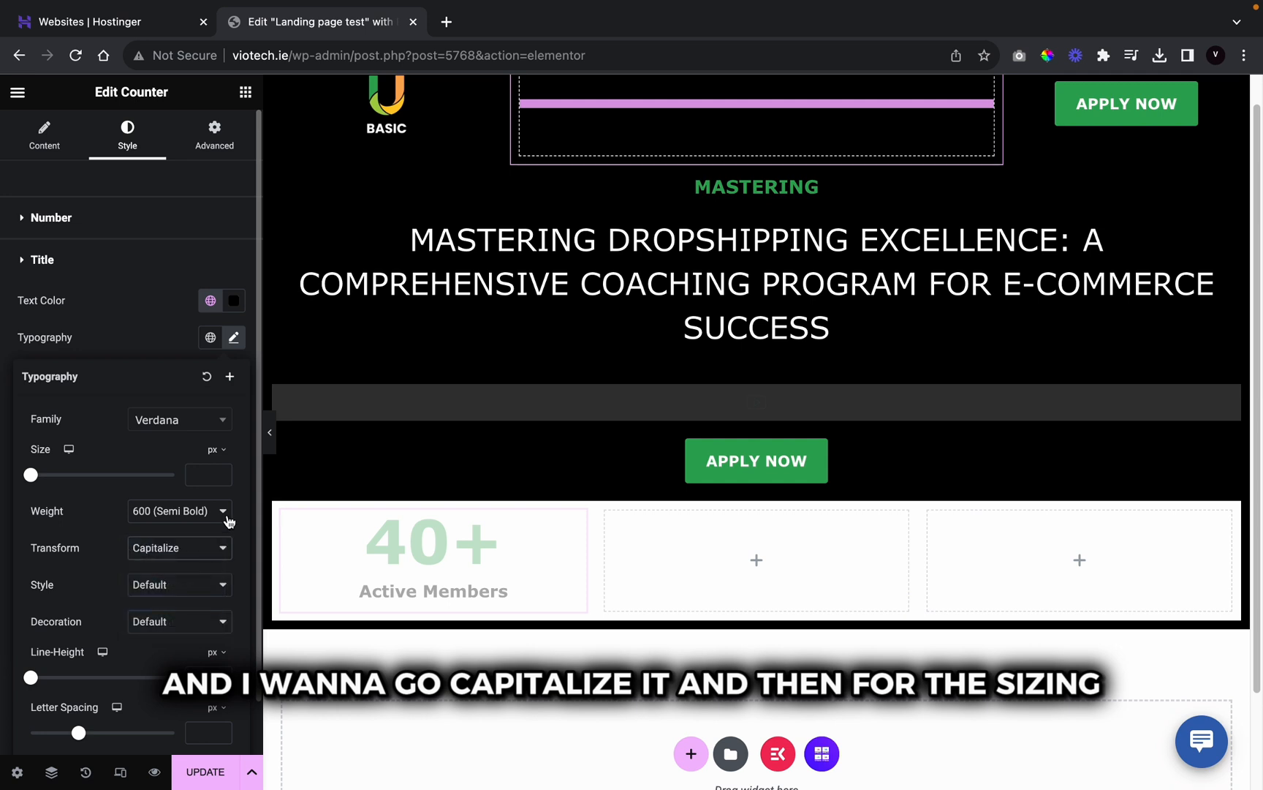
left_click(222, 471)
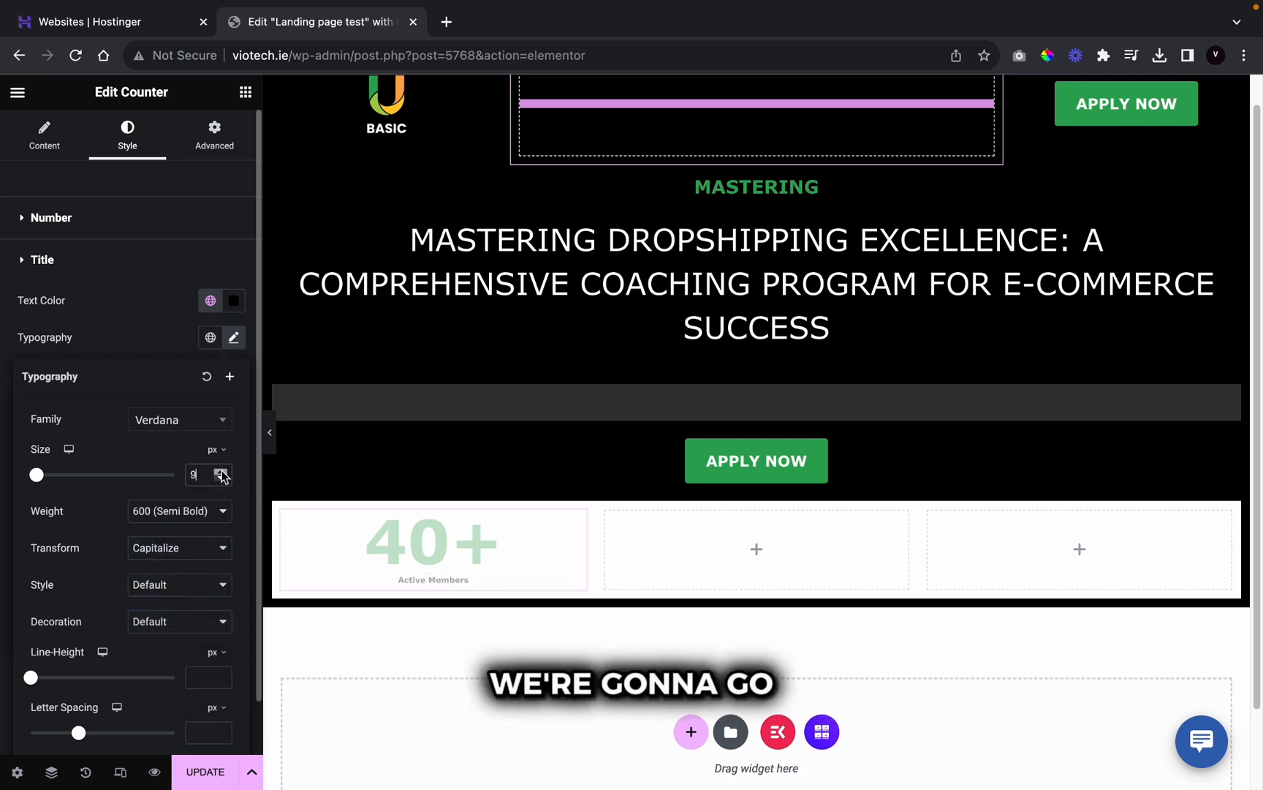
left_click(221, 471)
left_click(221, 471)
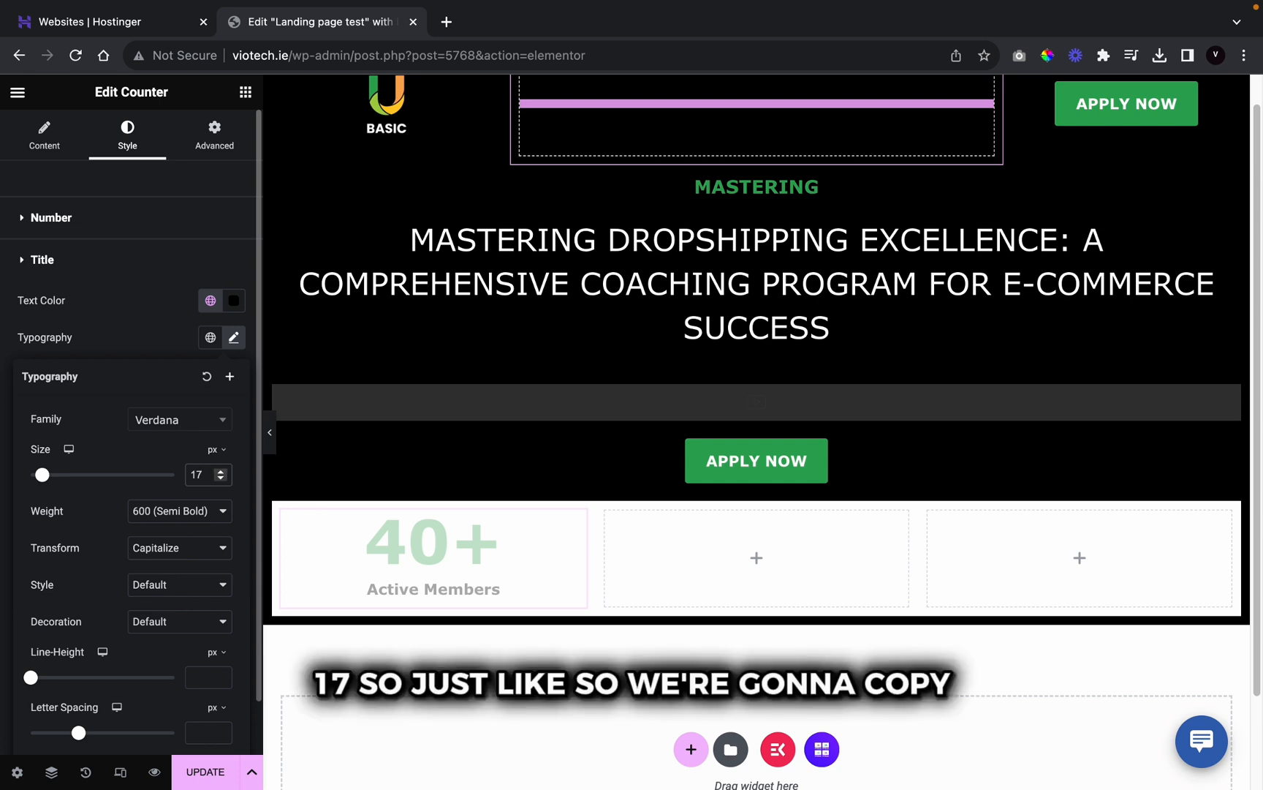
Step: Copy the styled counter and paste it into the second and third columns of the white inner section
right_click(412, 575)
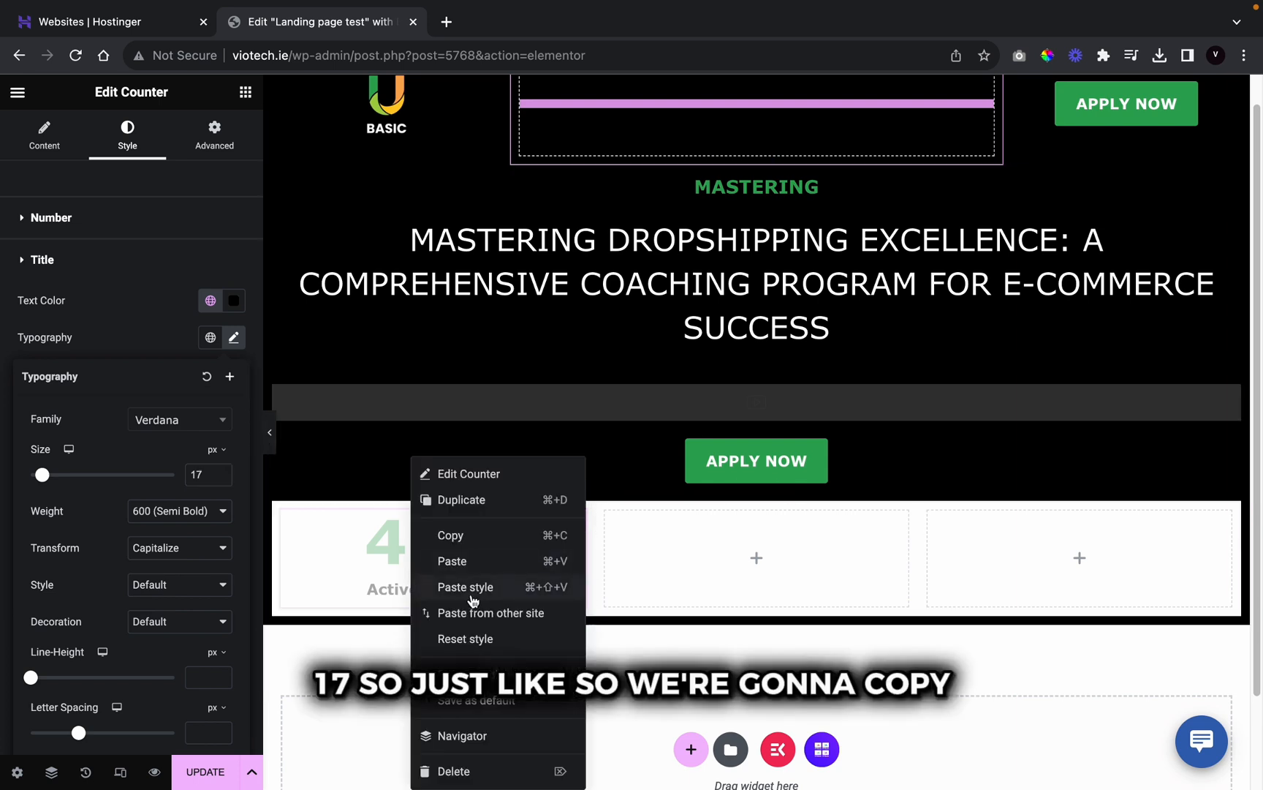
left_click(468, 534)
right_click(710, 542)
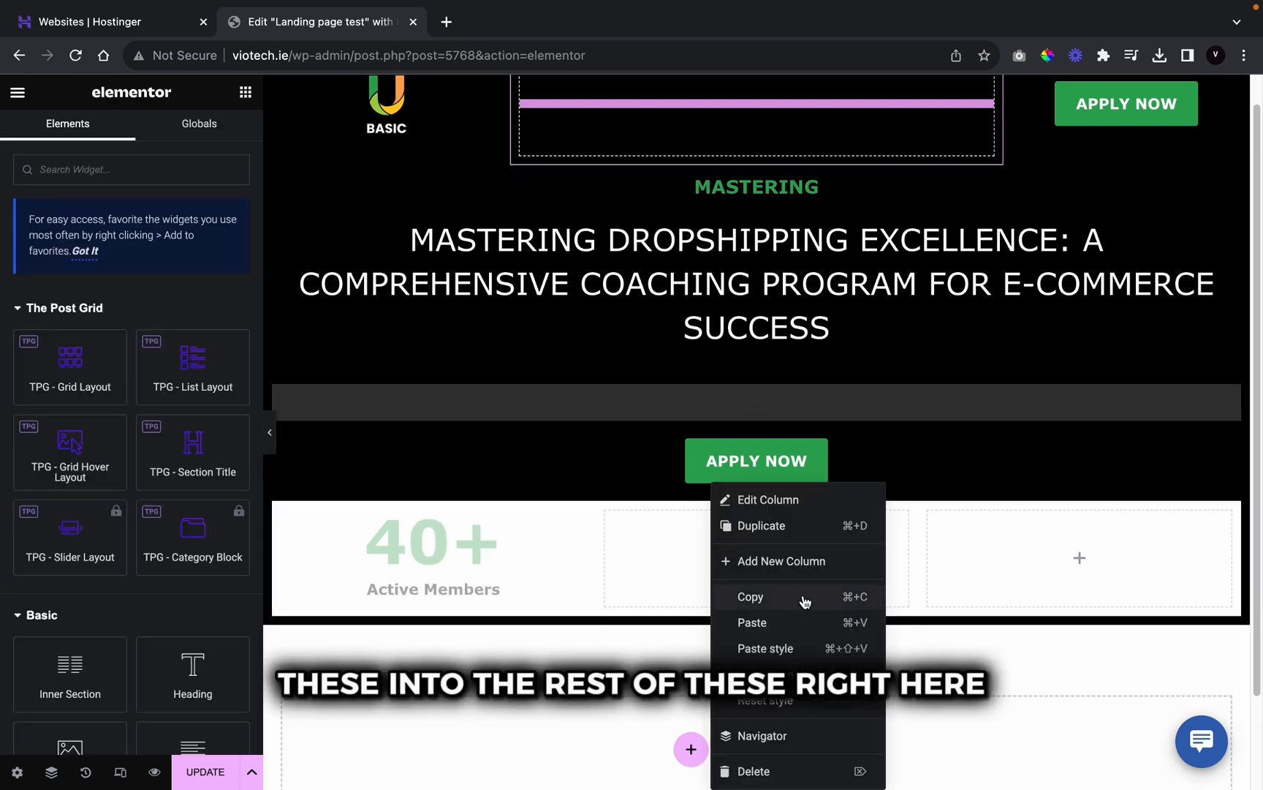
left_click(804, 621)
right_click(974, 581)
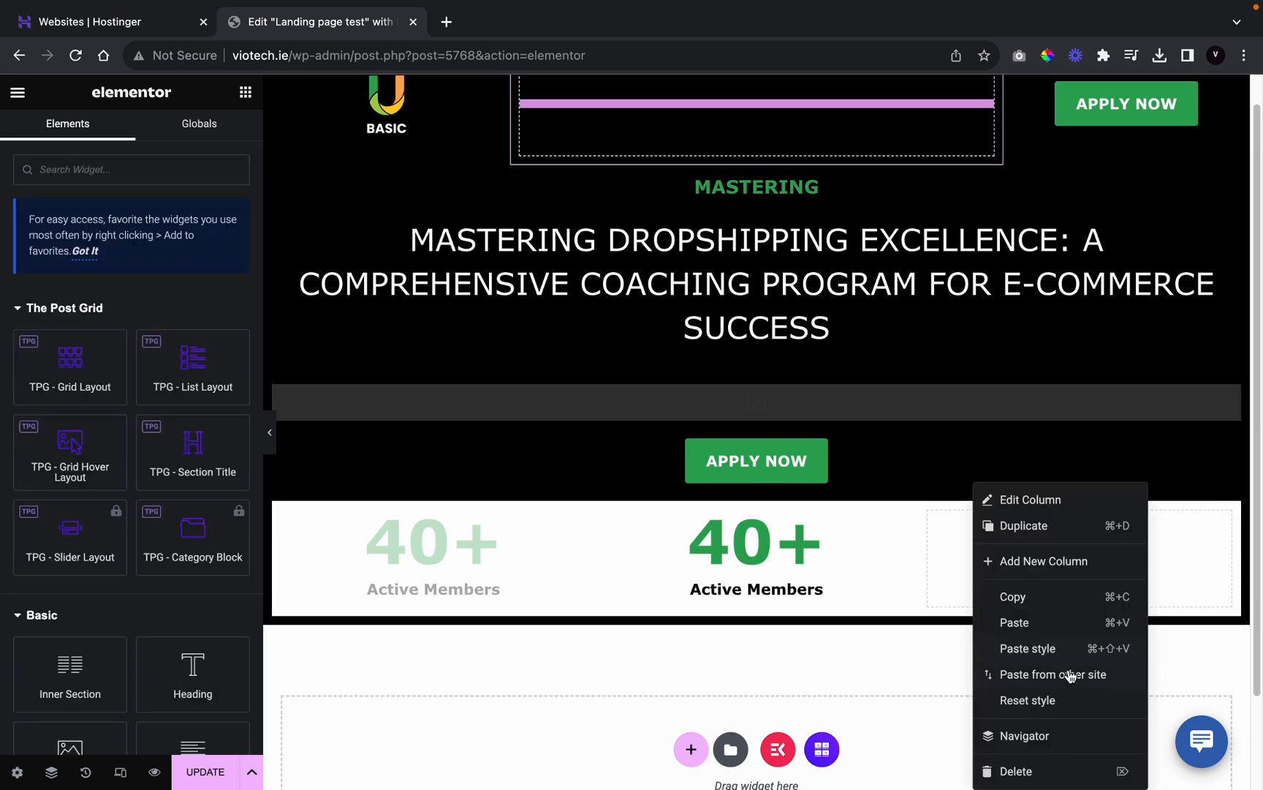
left_click(1014, 623)
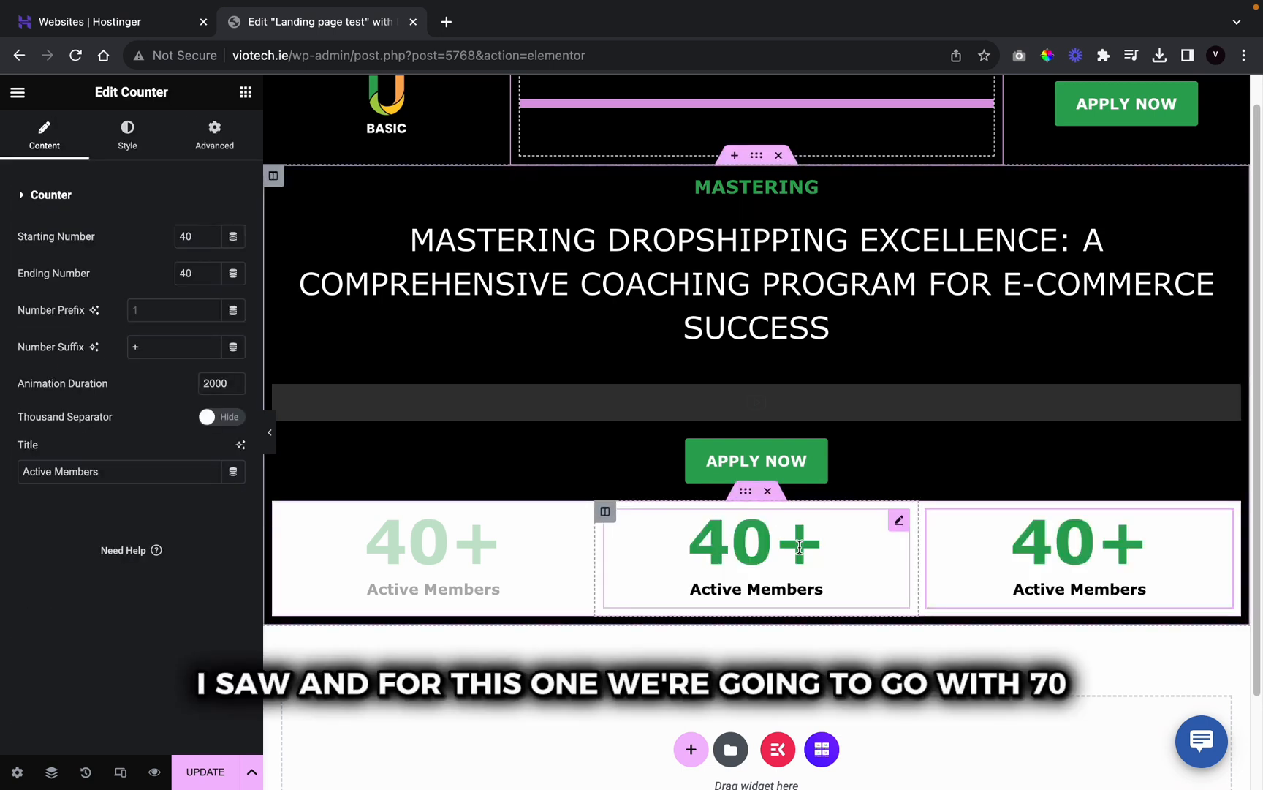
Step: Set the middle counter's starting and ending numbers to 70
left_click(203, 238)
key("BackSpace")
key("BackSpace")
type("70")
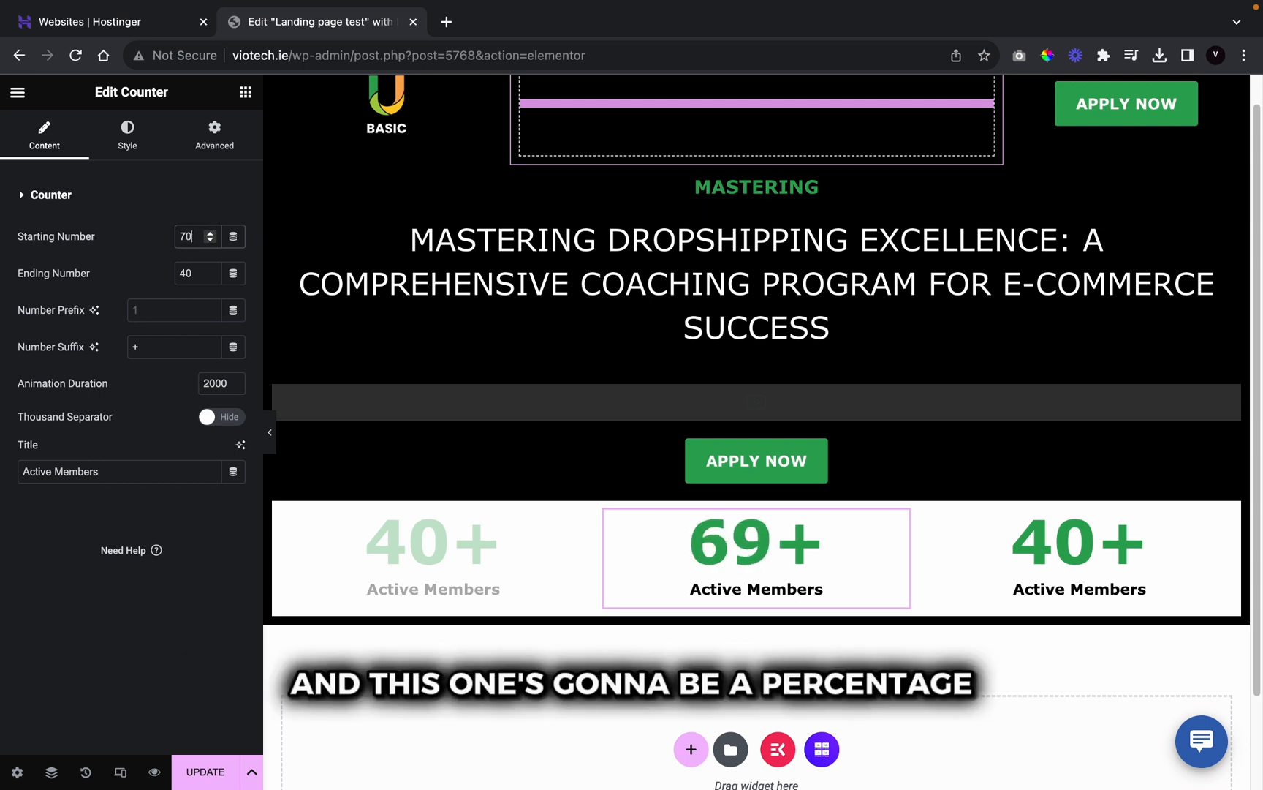
left_click(210, 277)
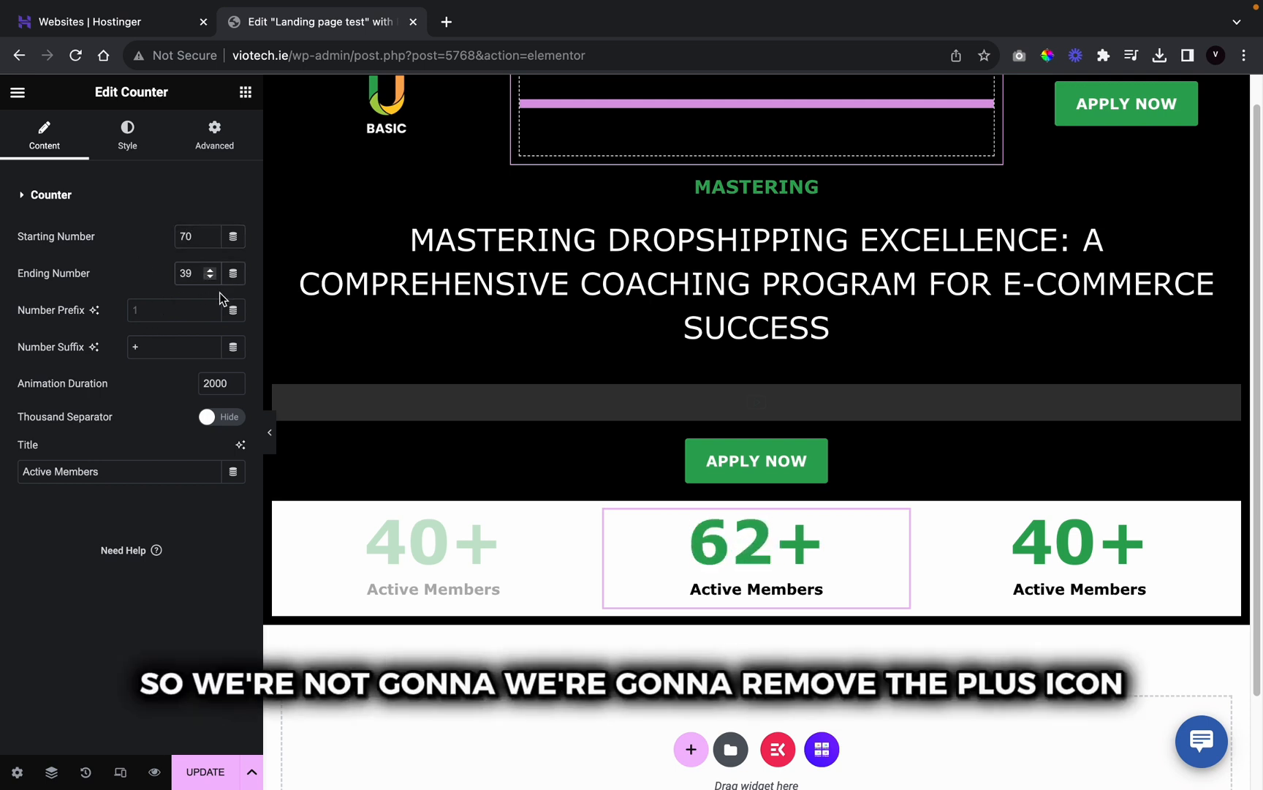
key("BackSpace")
key("BackSpace")
type("70")
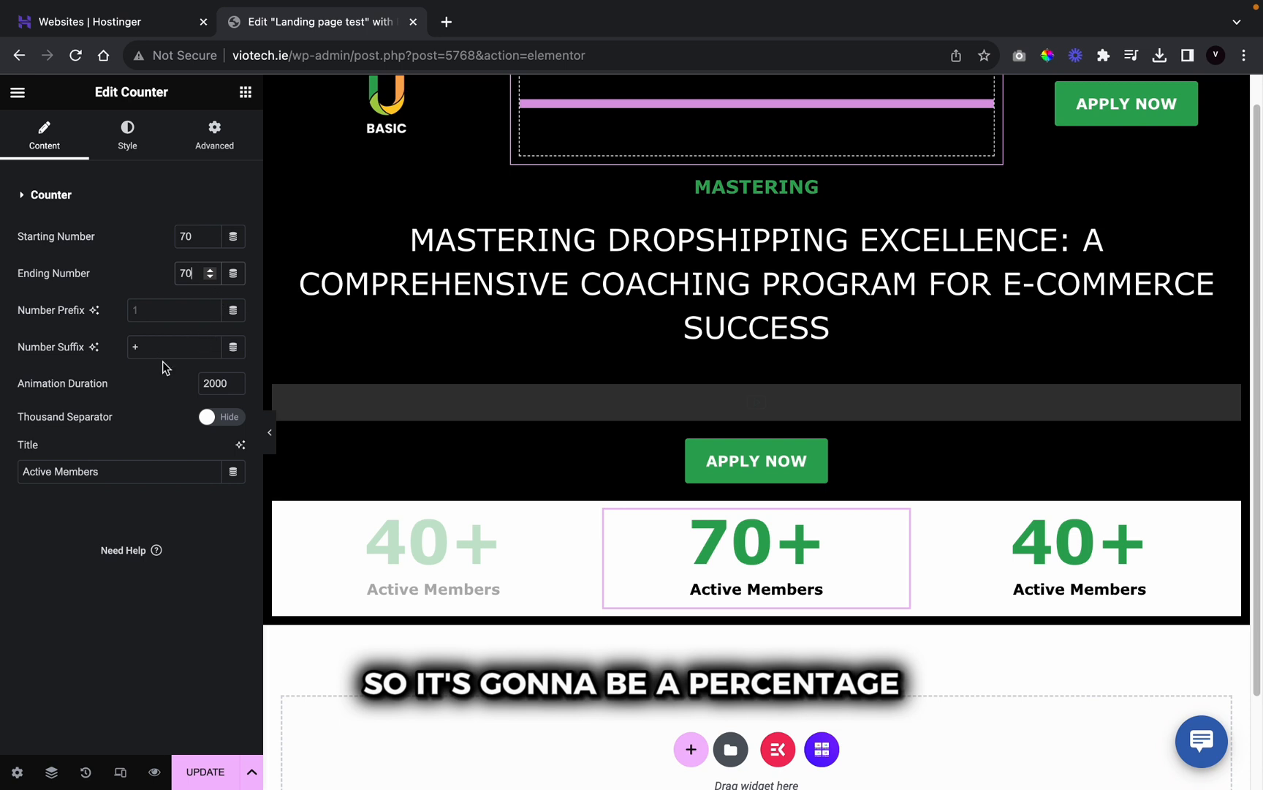
Step: Change the middle counter's number suffix to "%" and its title to "DOUBLED THEIR MONEY"
left_click(176, 346)
key("BackSpace")
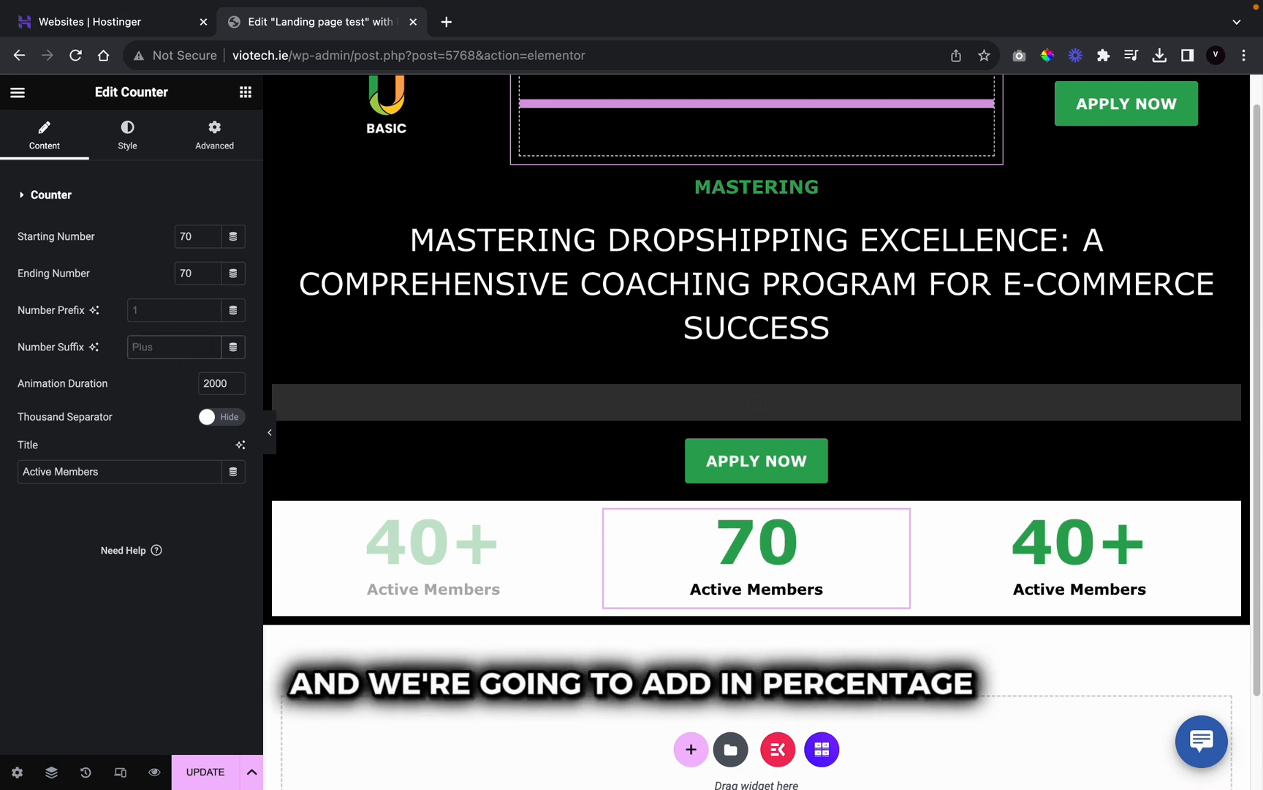
type("%")
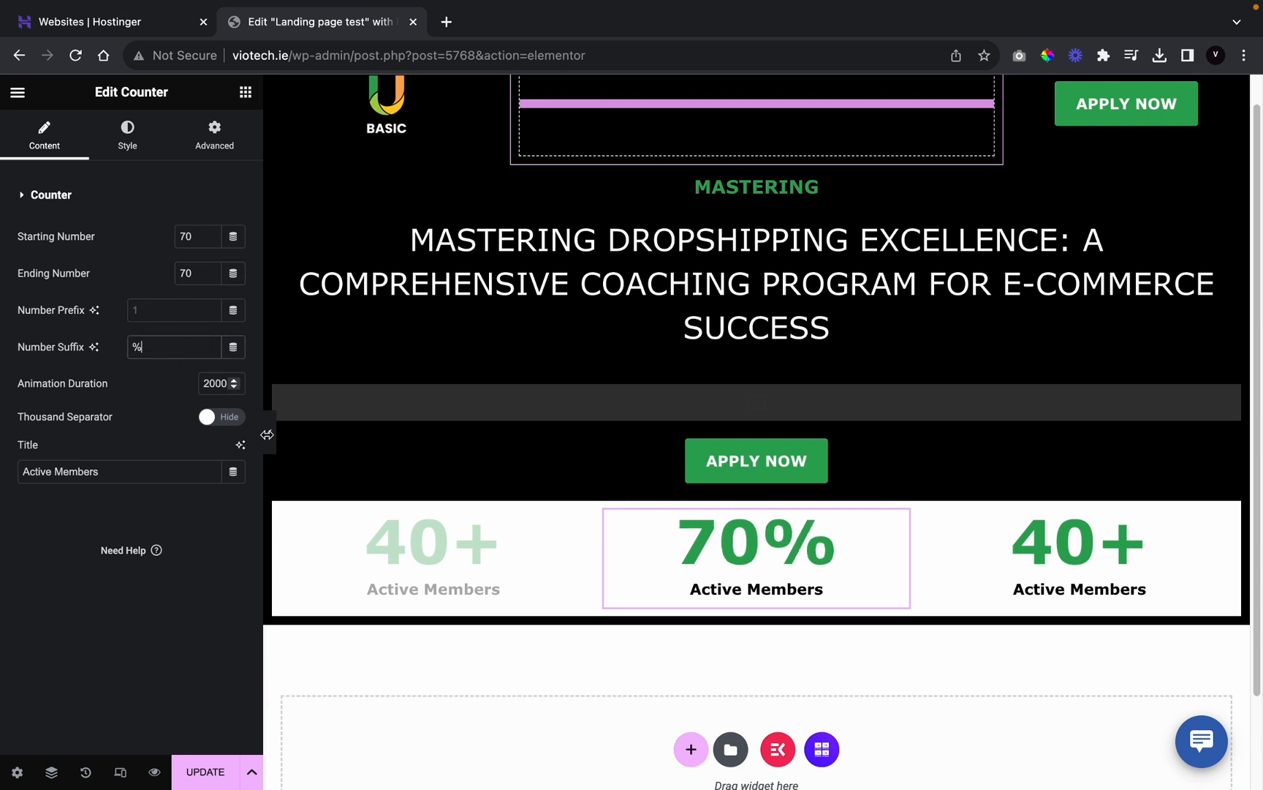
right_click(124, 468)
key("Escape")
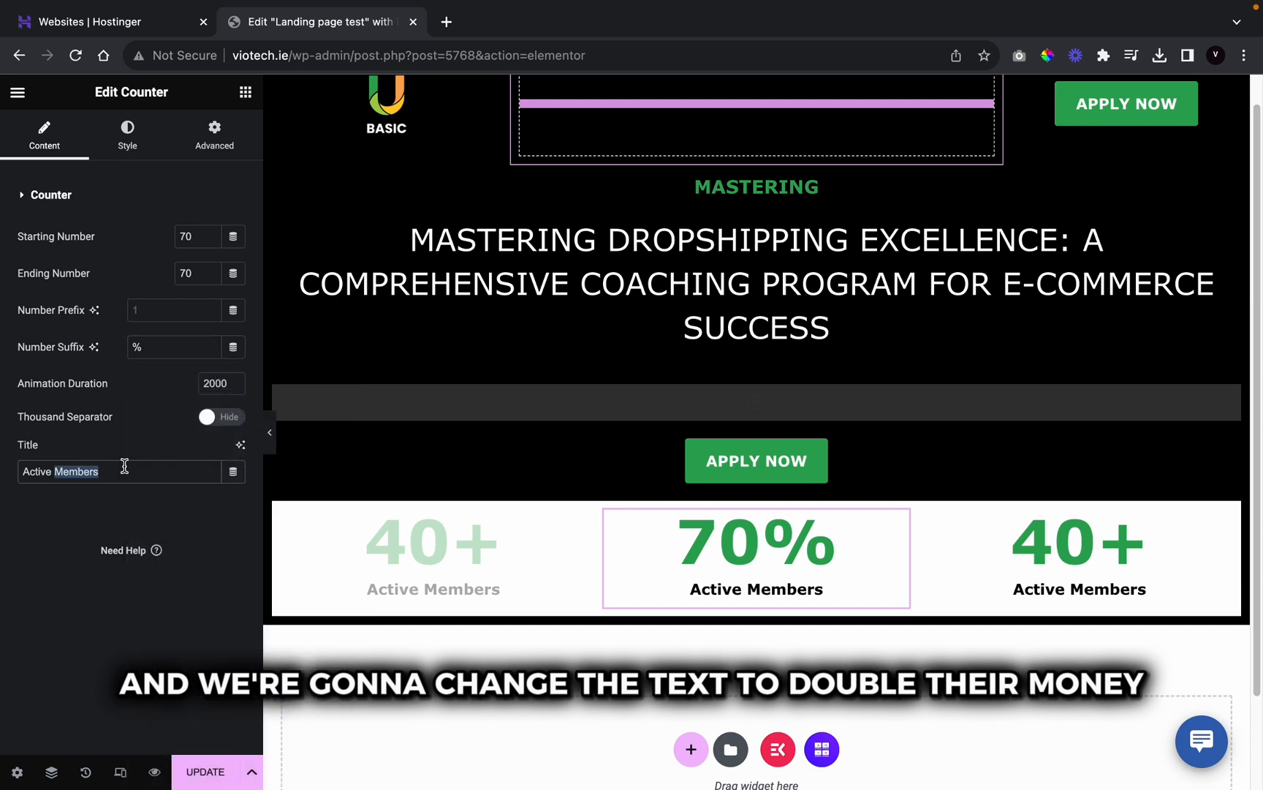
triple_click(124, 465)
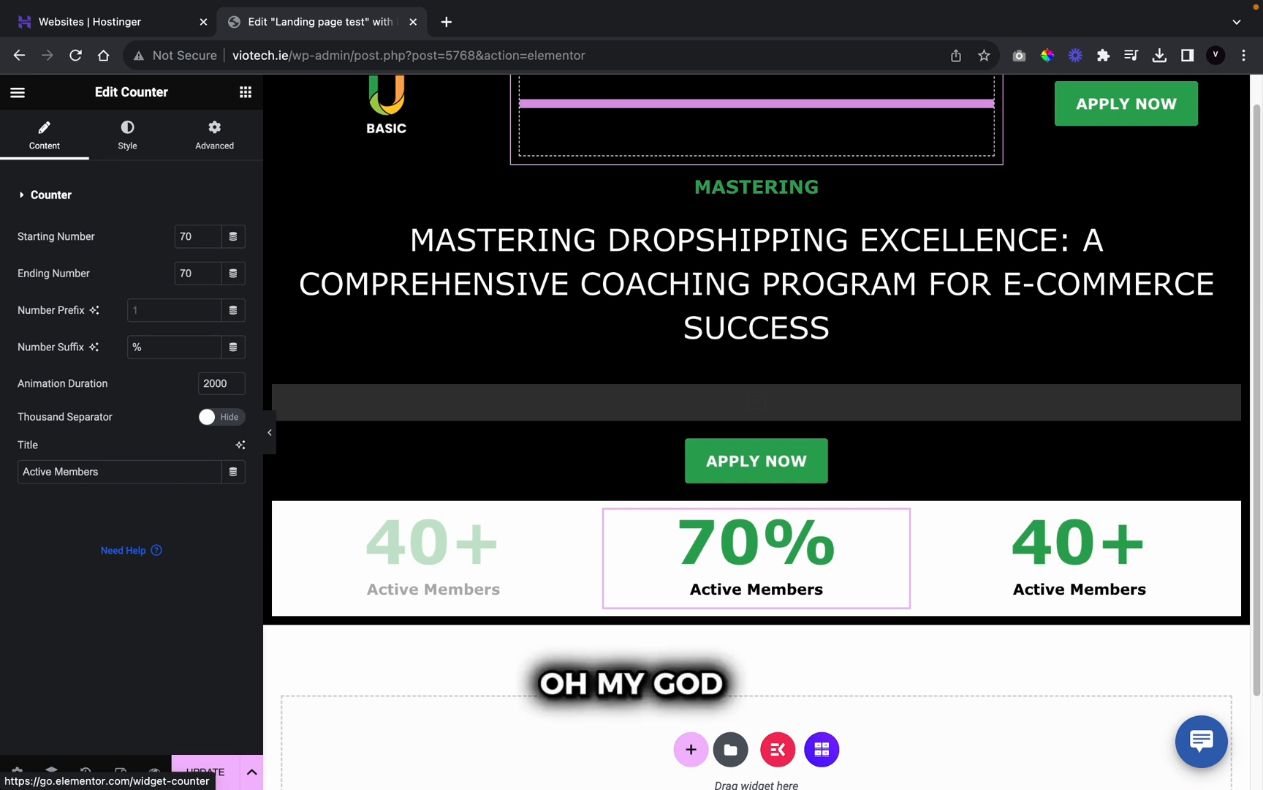
triple_click(149, 464)
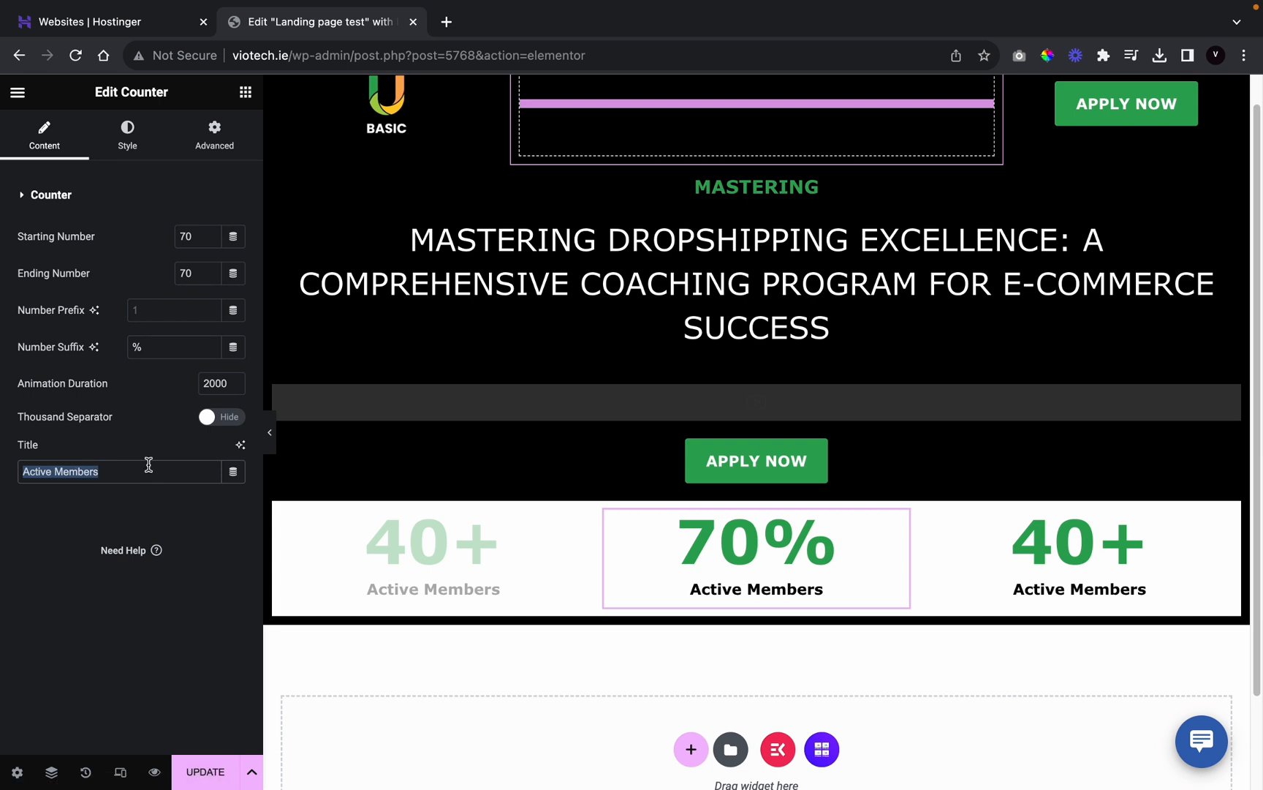
type("DOUBL")
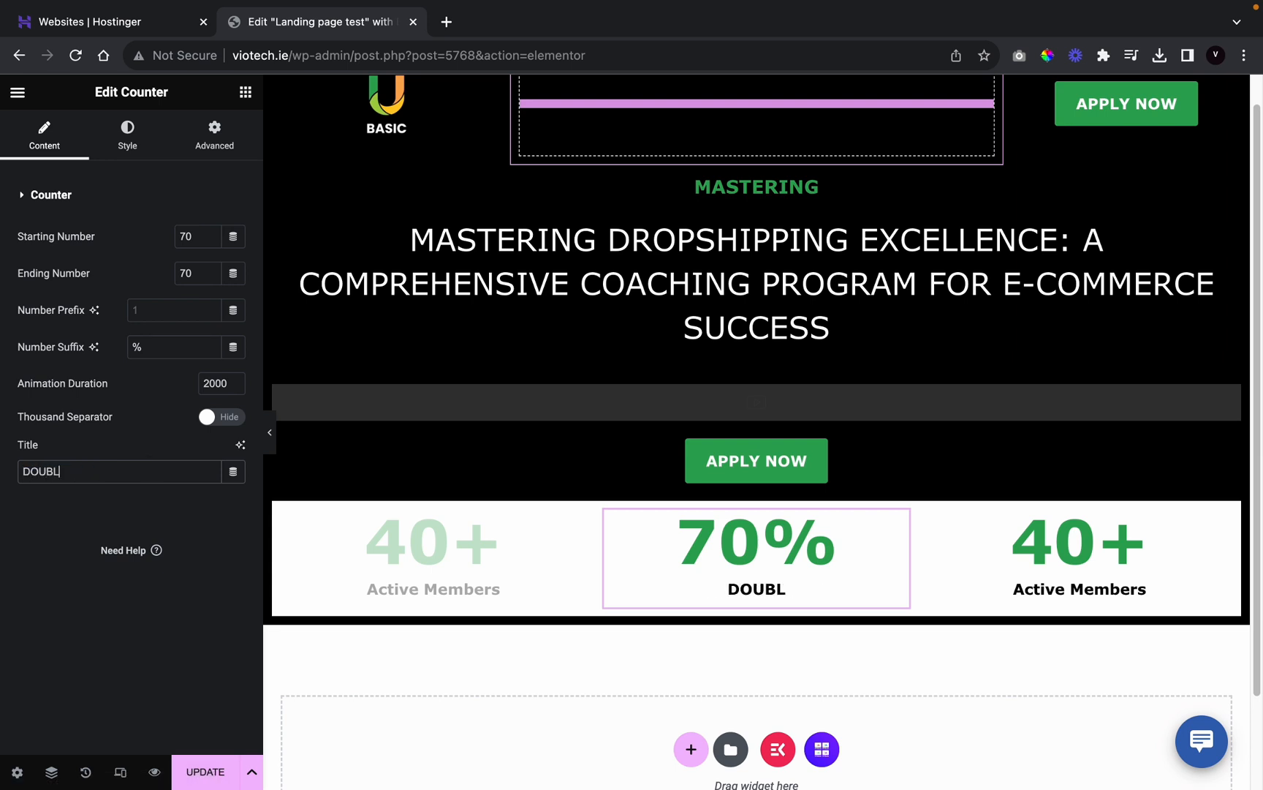
type("ED THEIR MONEY")
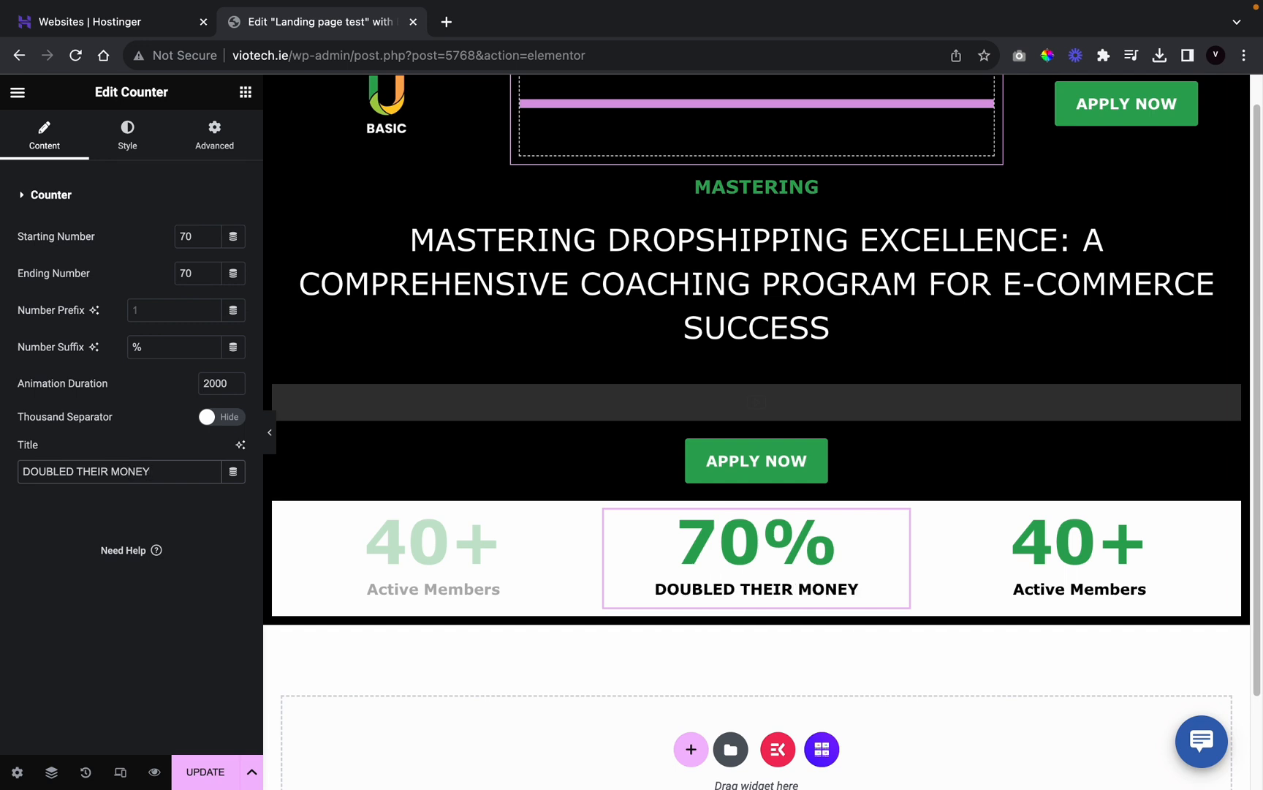
Step: Try the Lowercase transform on the middle counter's title and return it to Capitalize
left_click(152, 130)
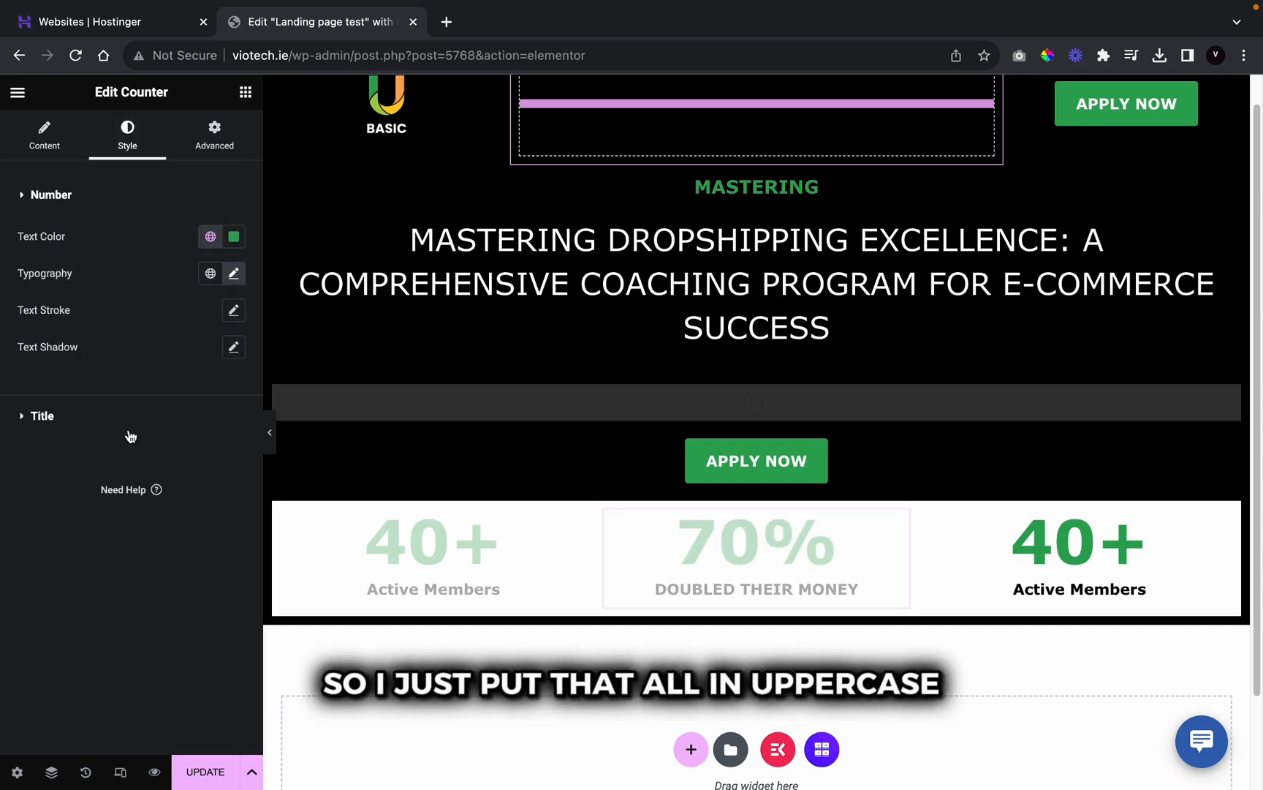
left_click(128, 430)
left_click(233, 339)
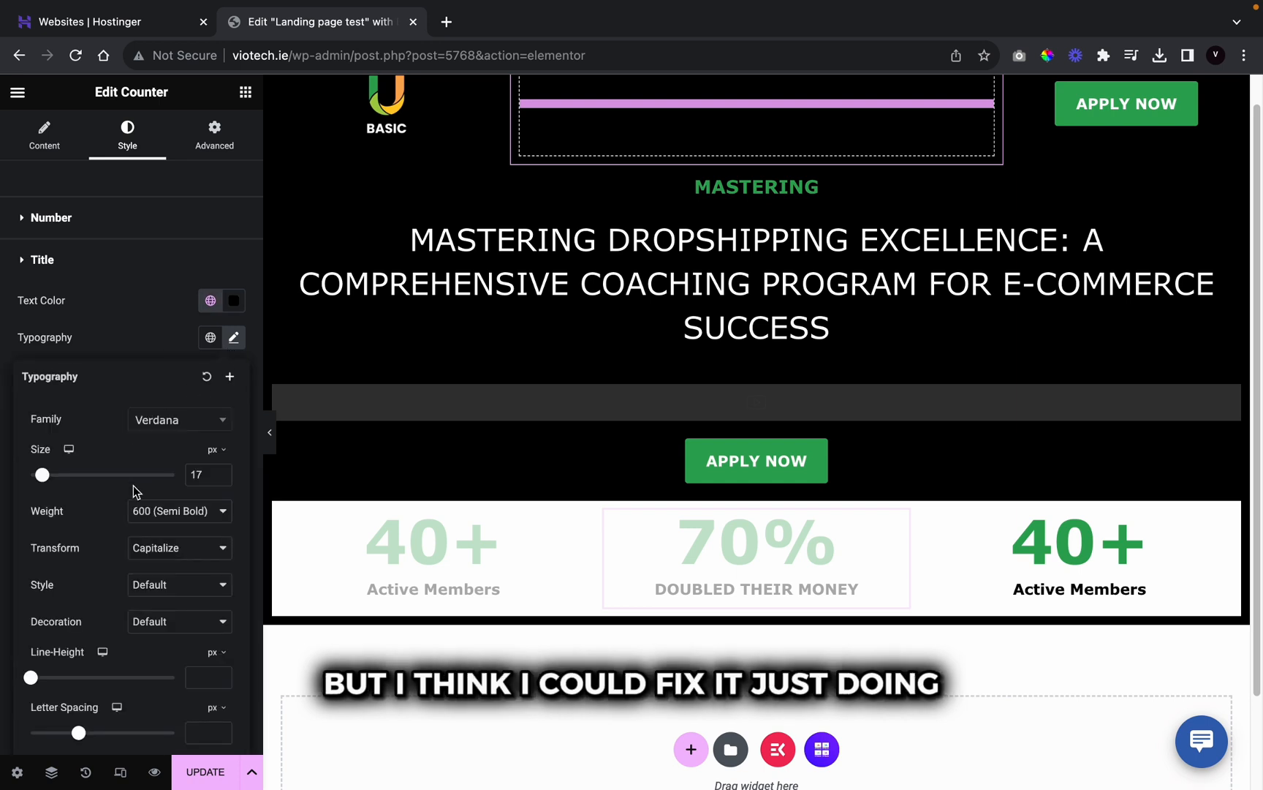
left_click(156, 543)
left_click(168, 529)
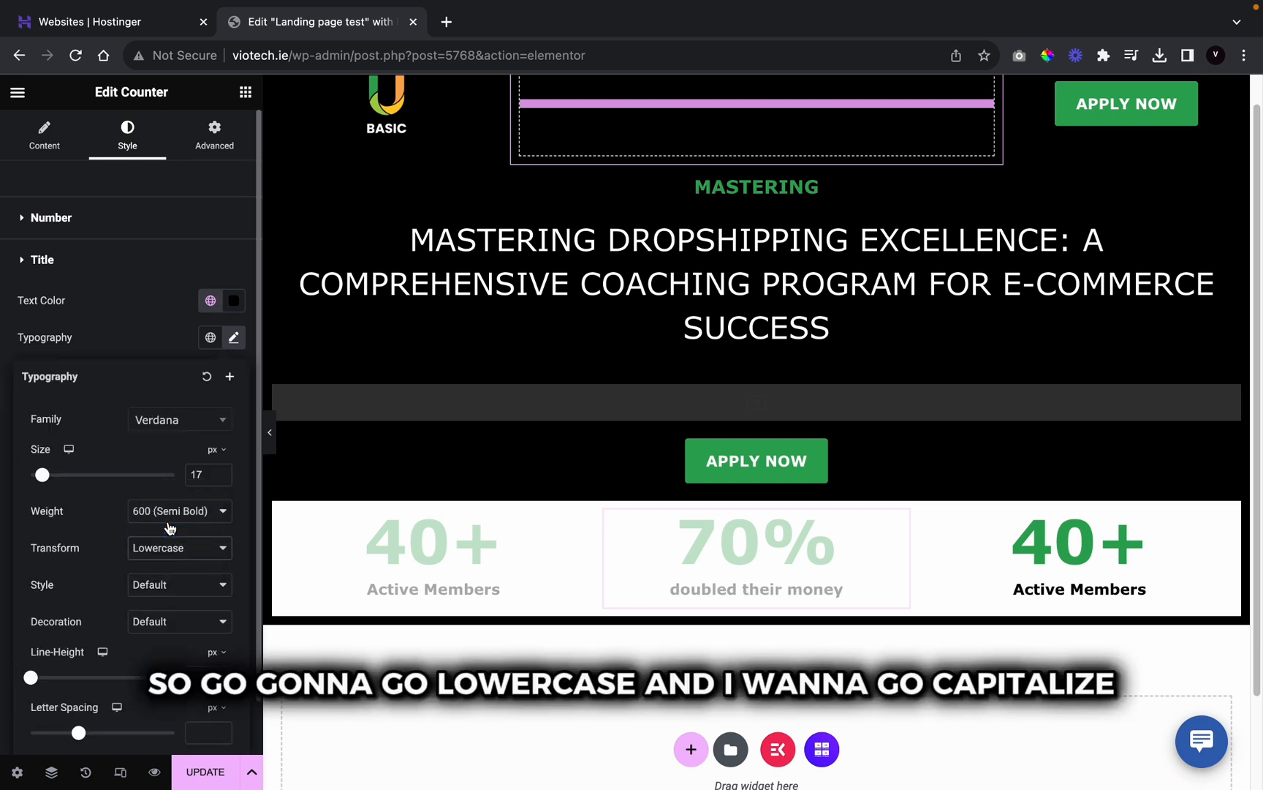
left_click(169, 549)
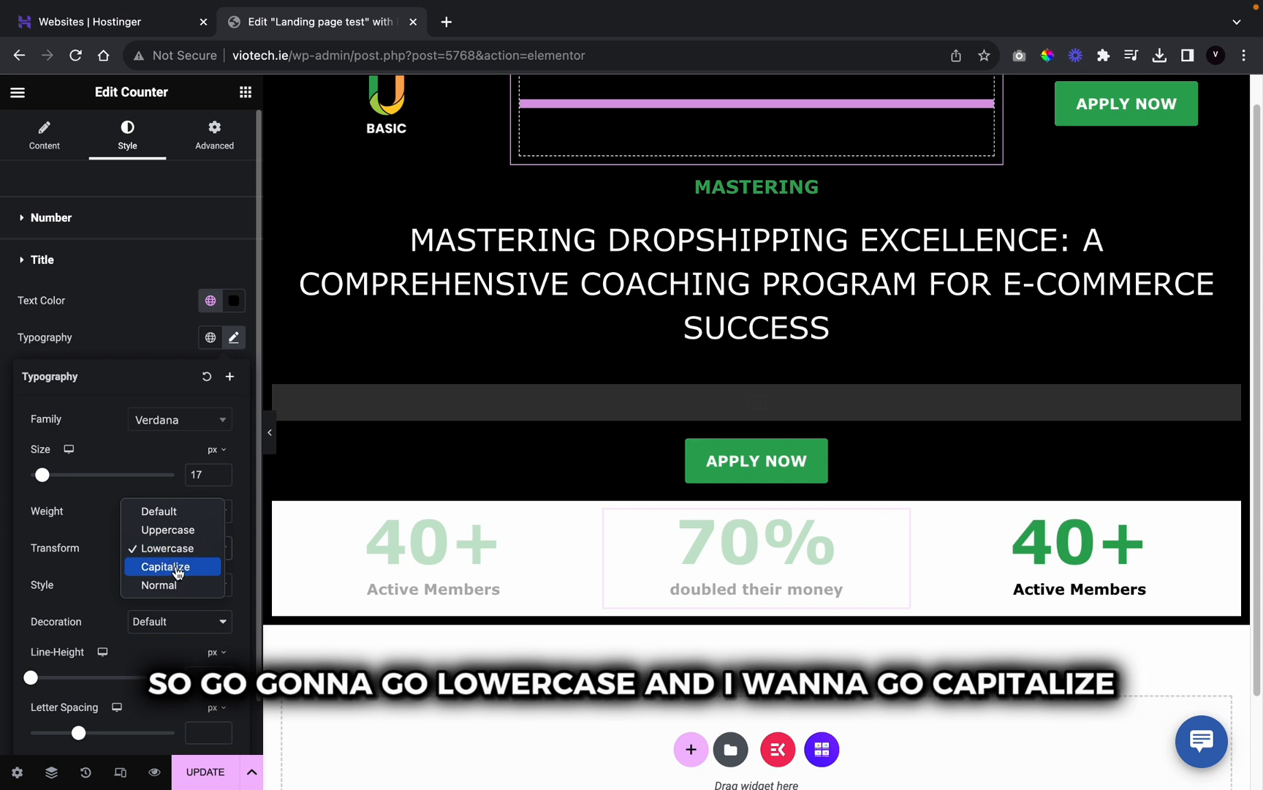
left_click(166, 566)
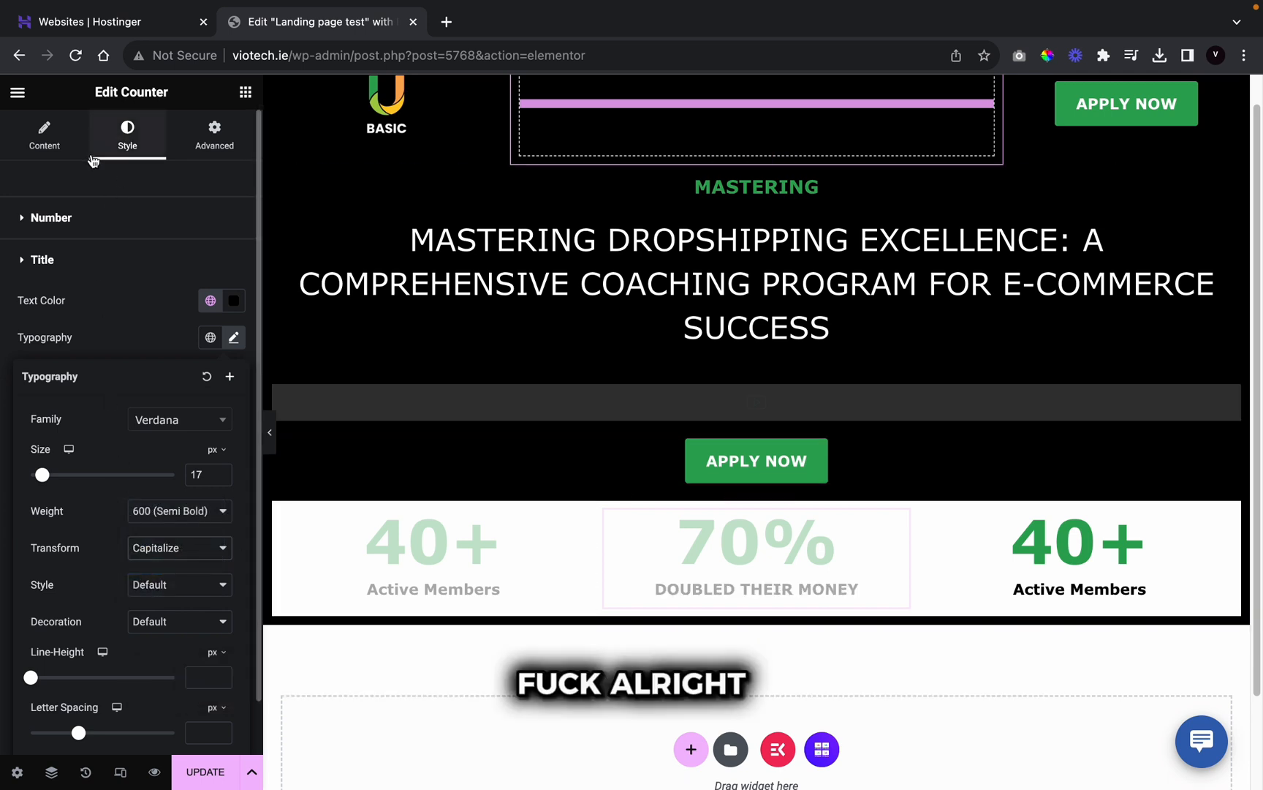
Step: Retype the middle counter's title as "Doubled their money"
left_click(91, 162)
left_click(76, 150)
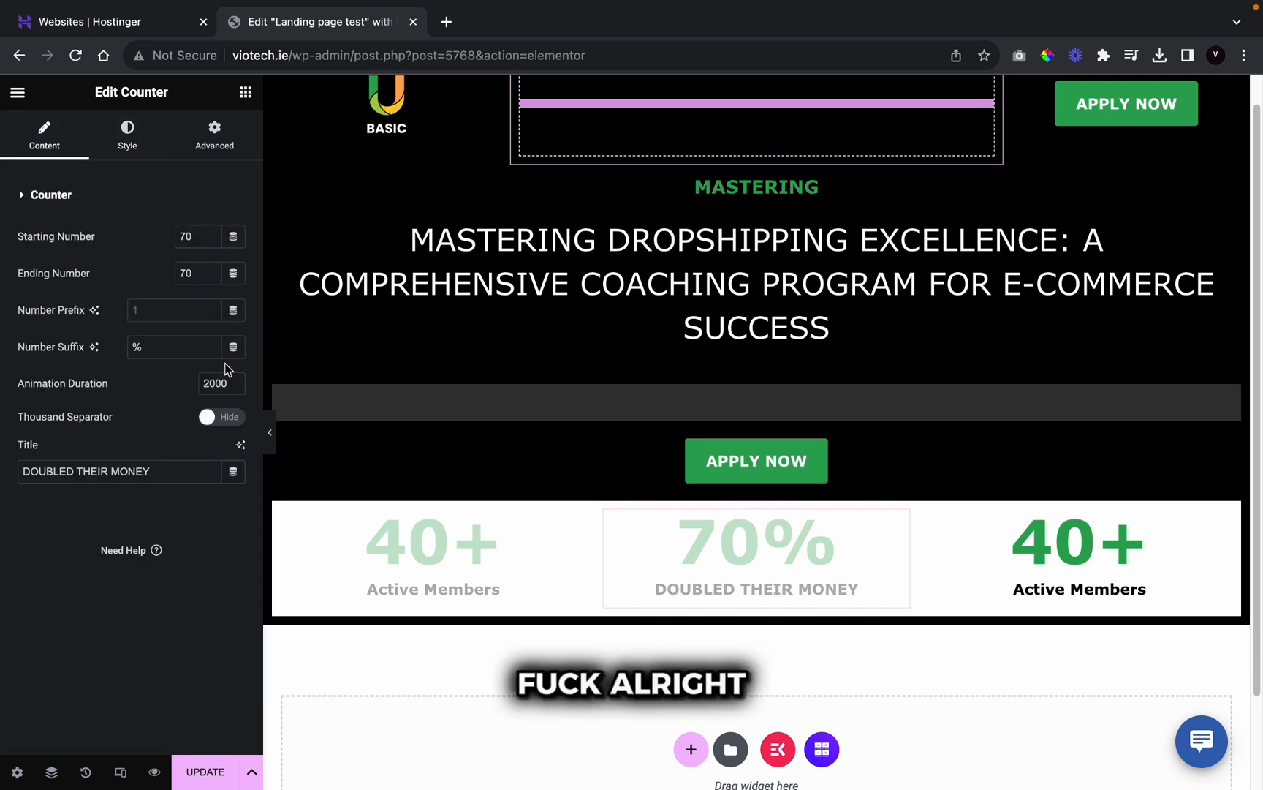
triple_click(137, 466)
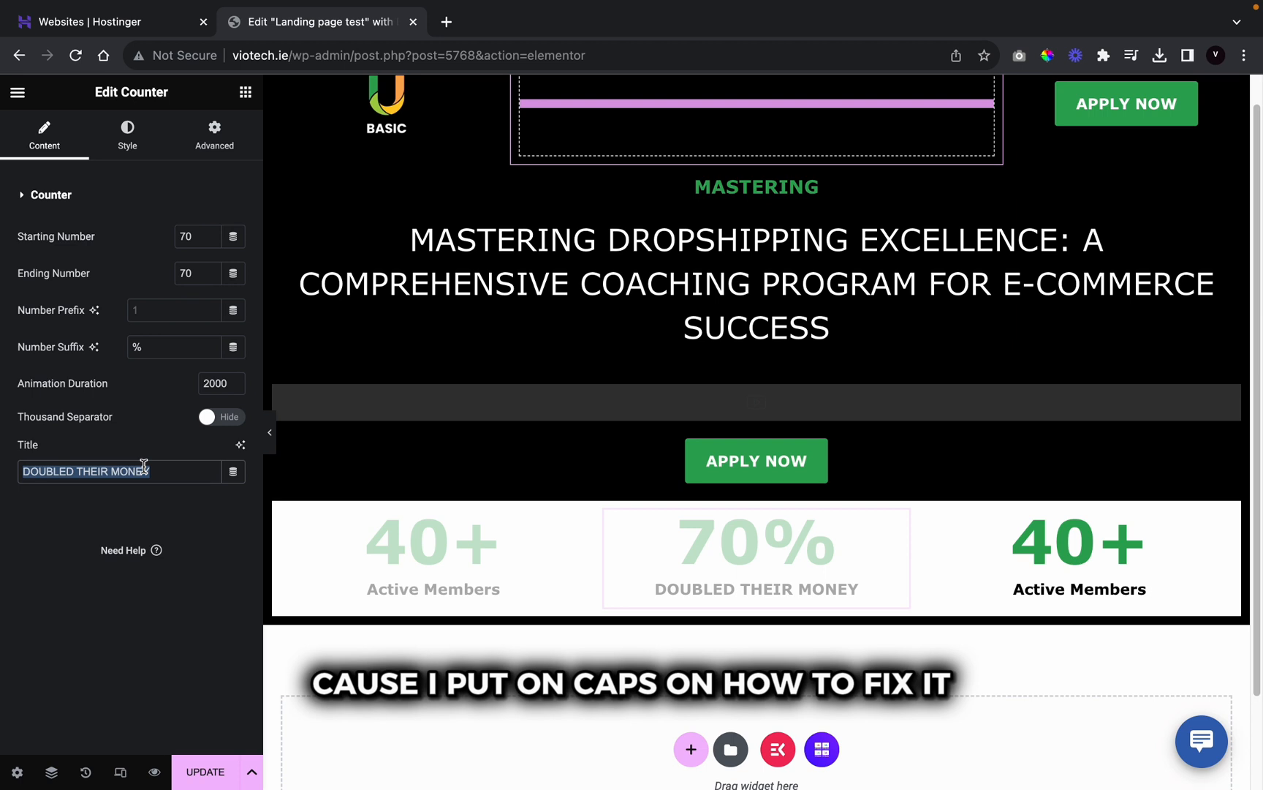
type("Double")
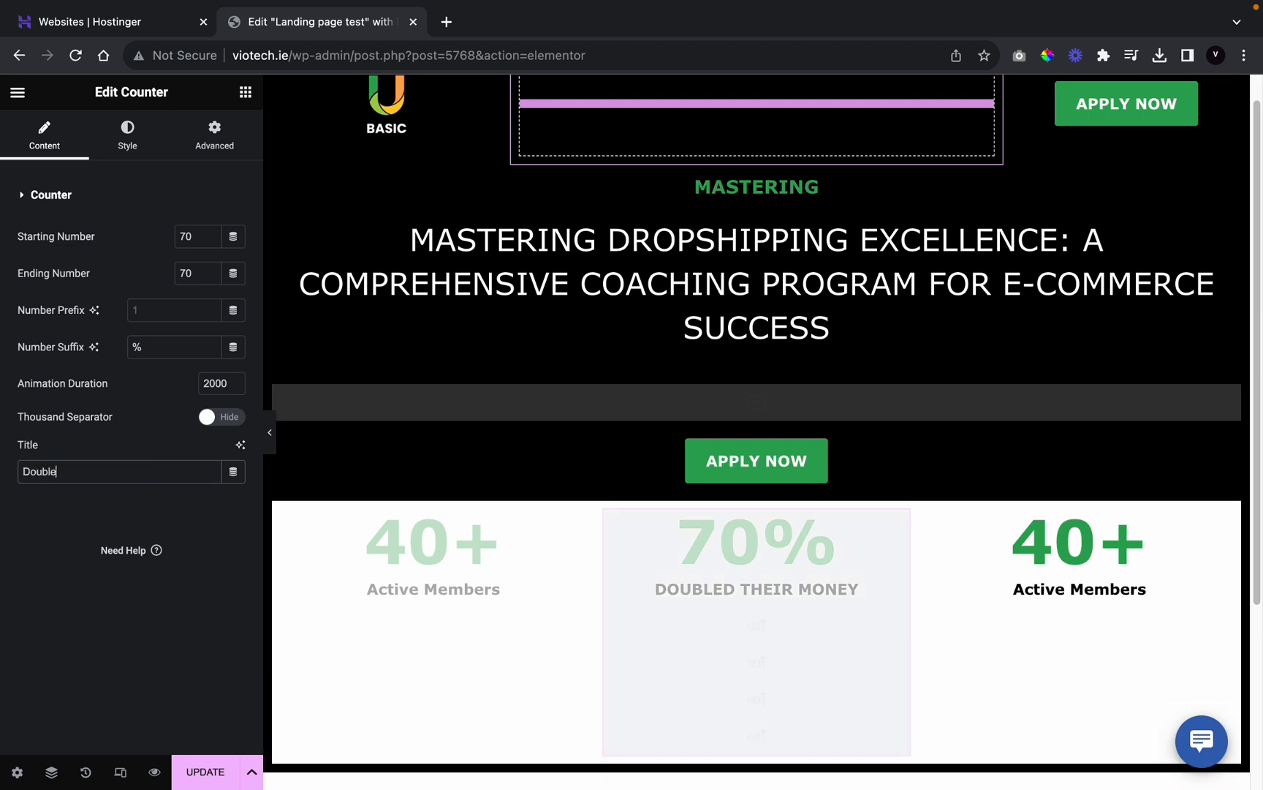
type("d their money")
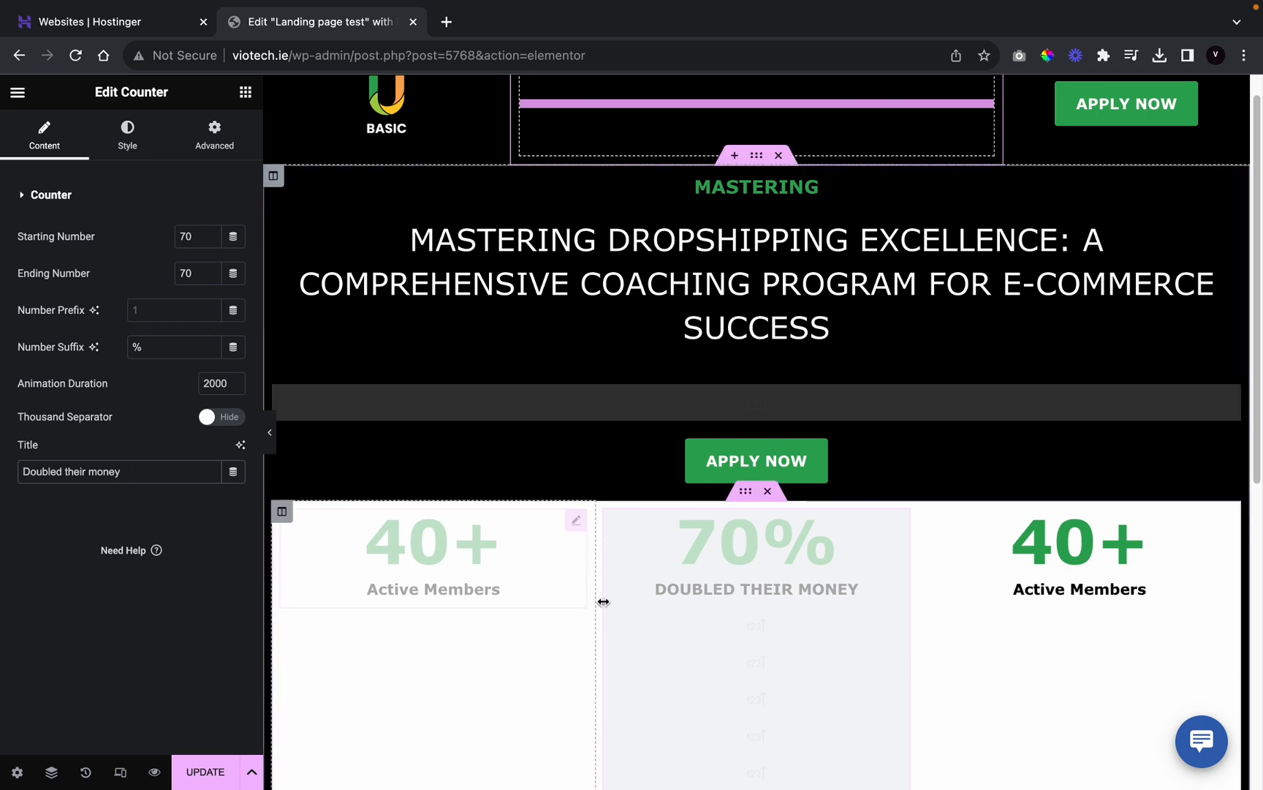
scroll(623, 580, "down", 5)
scroll(696, 461, "up", 6)
scroll(739, 568, "down", 2)
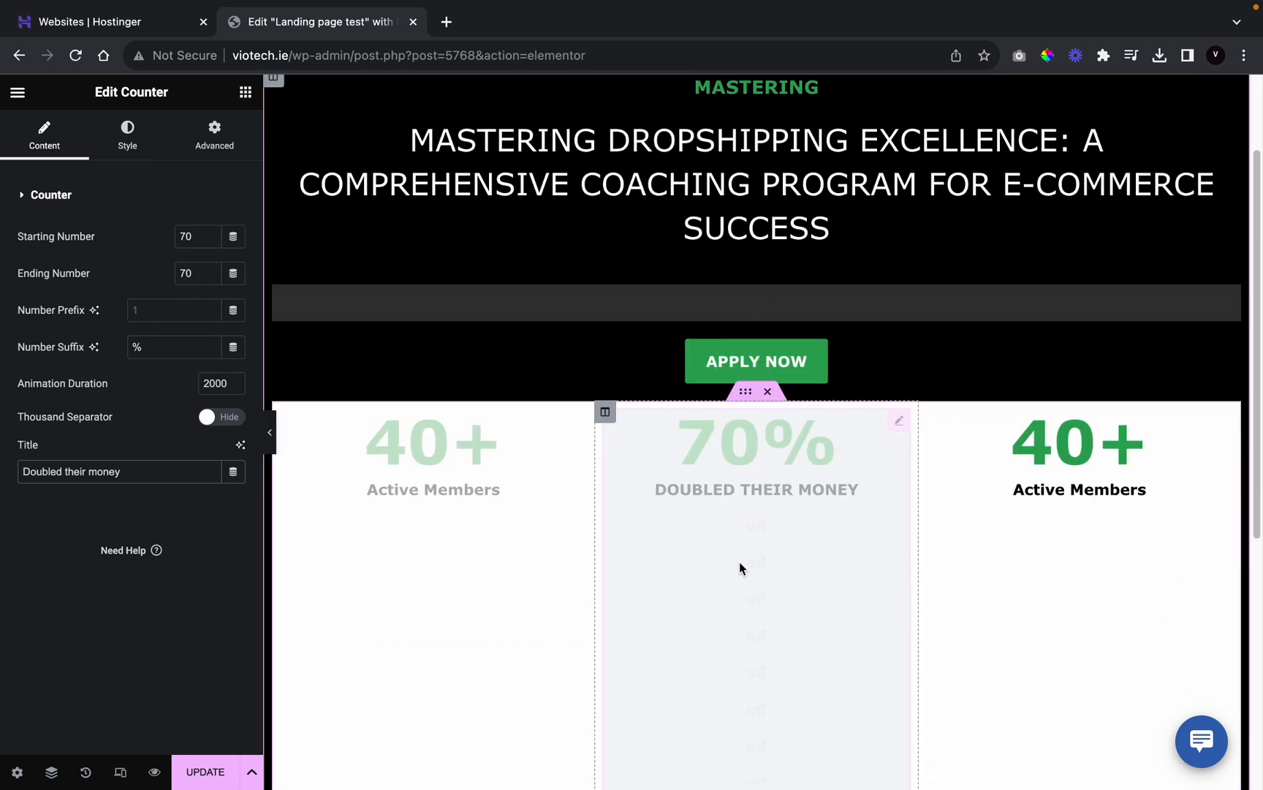
left_click(734, 397)
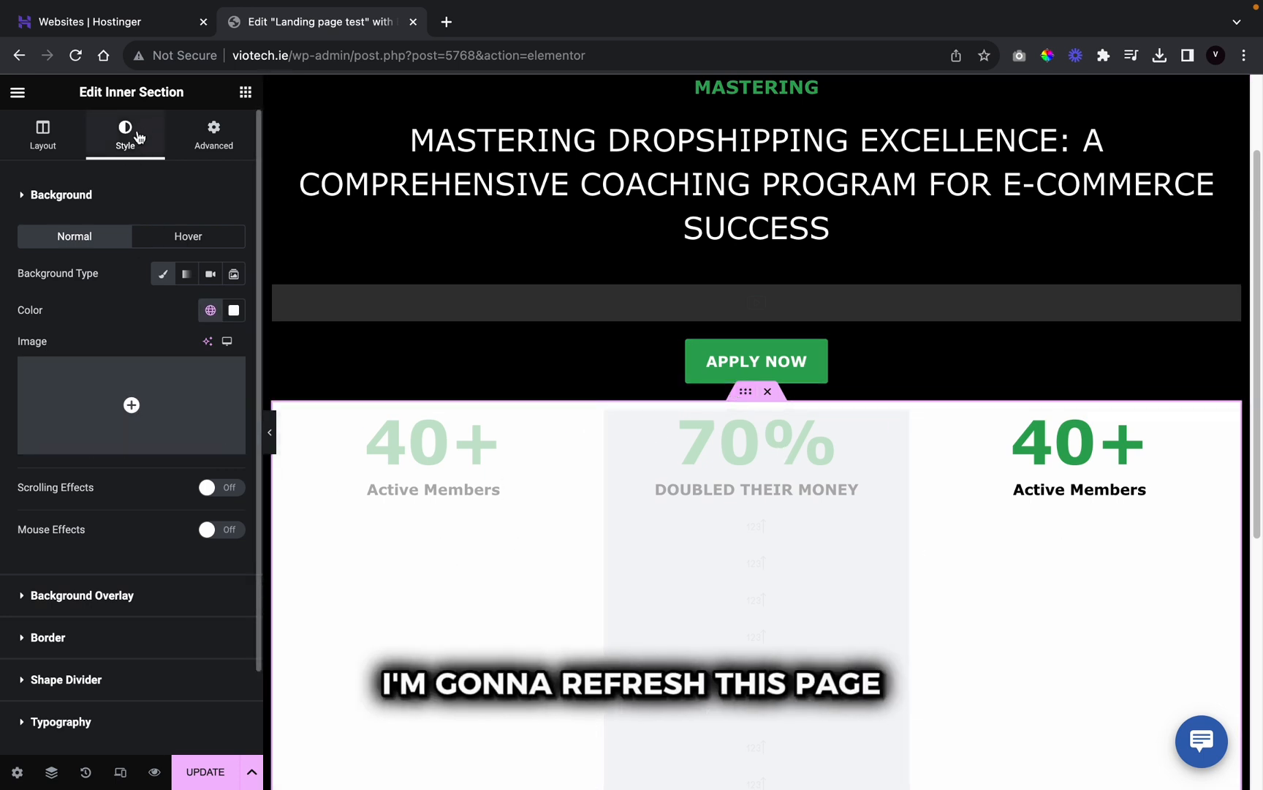
scroll(112, 513, "down", 1)
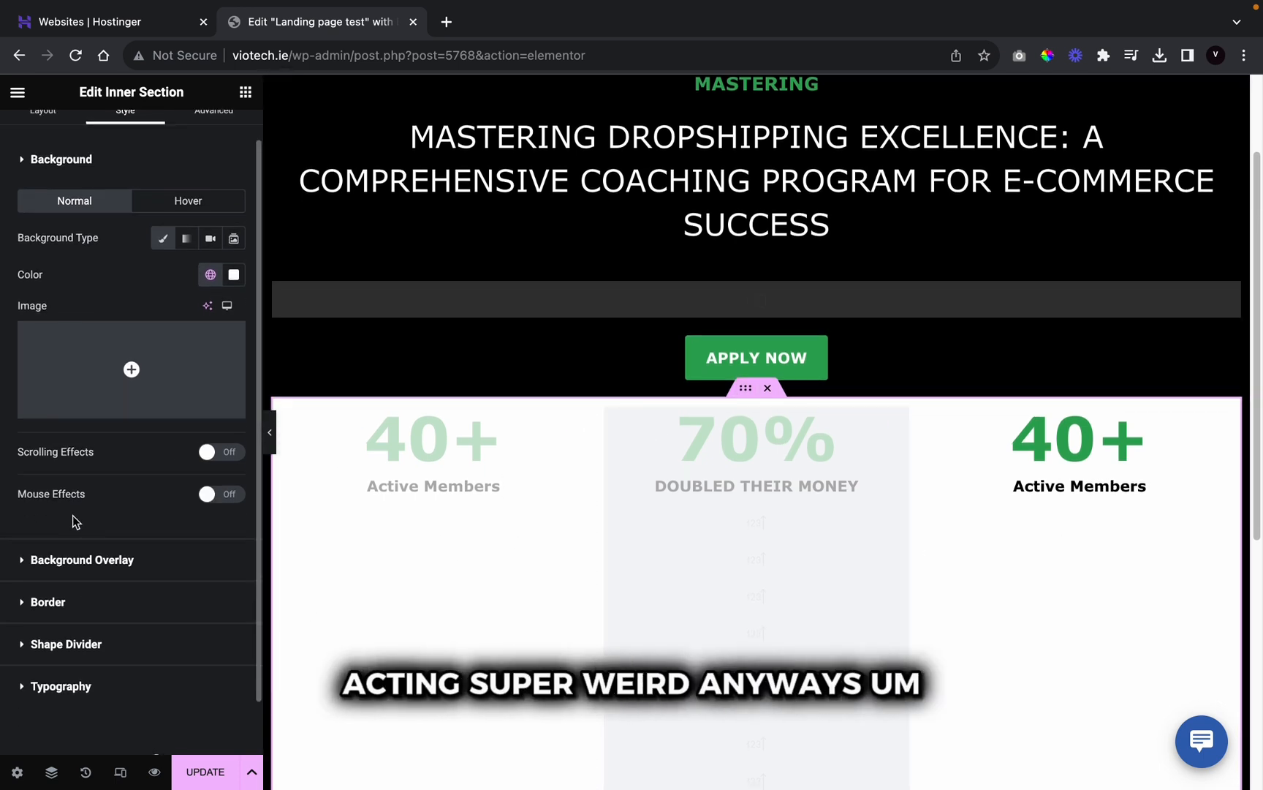
scroll(76, 475, "up", 1)
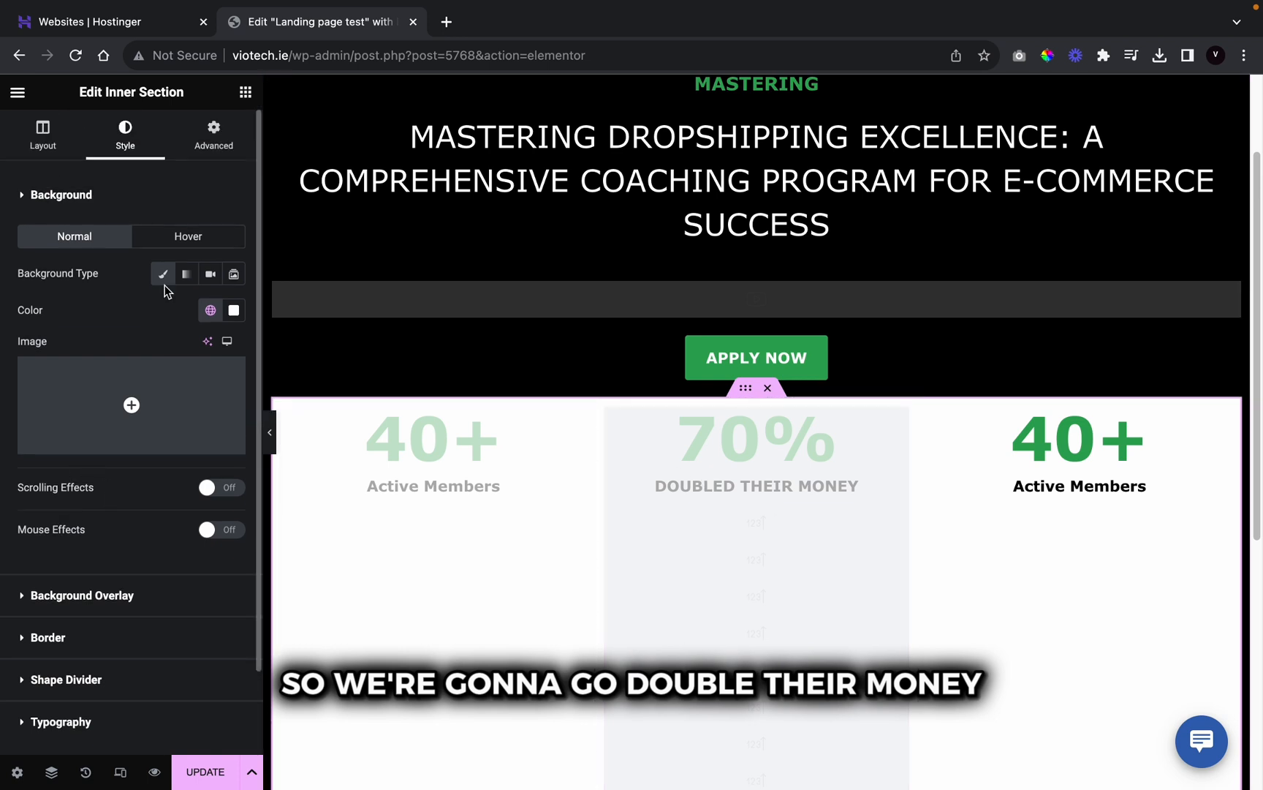
Step: Switch the middle counter's title transform to Lowercase and back to Capitalize again
left_click(759, 470)
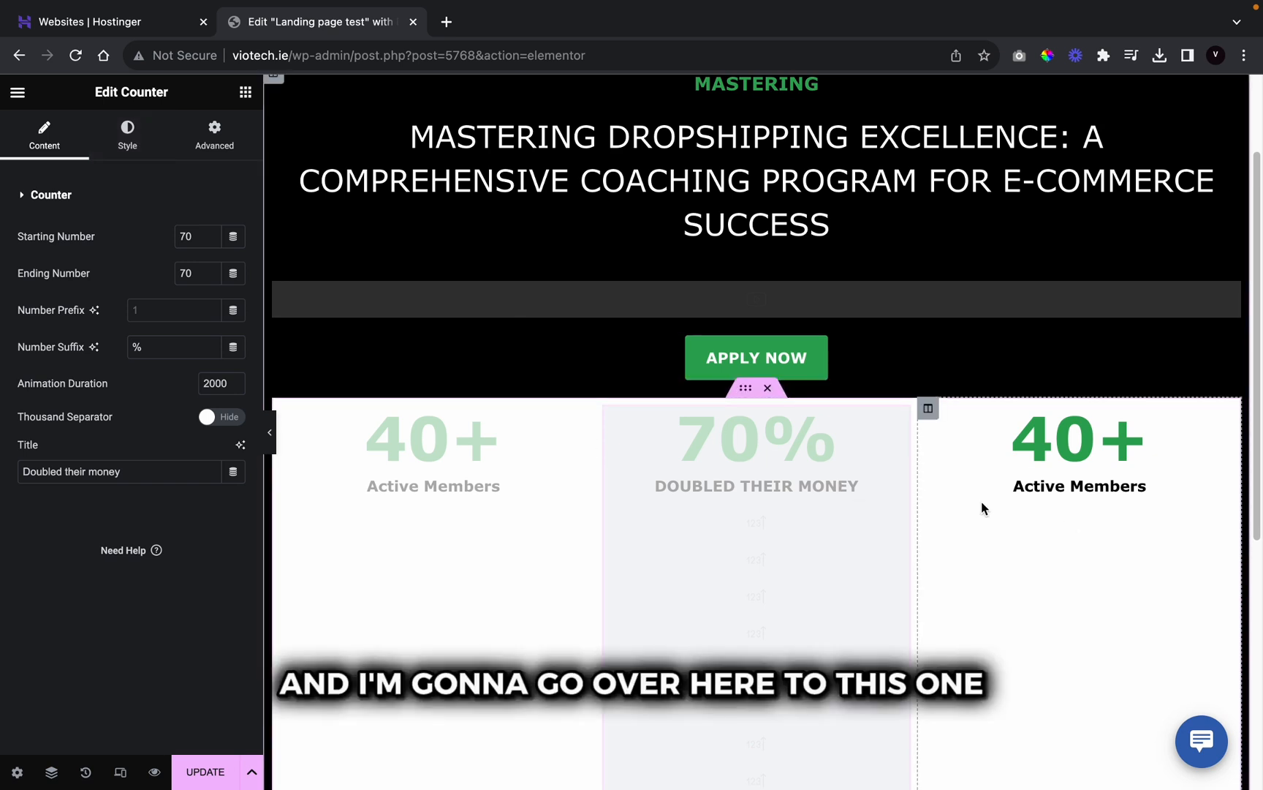
left_click(127, 135)
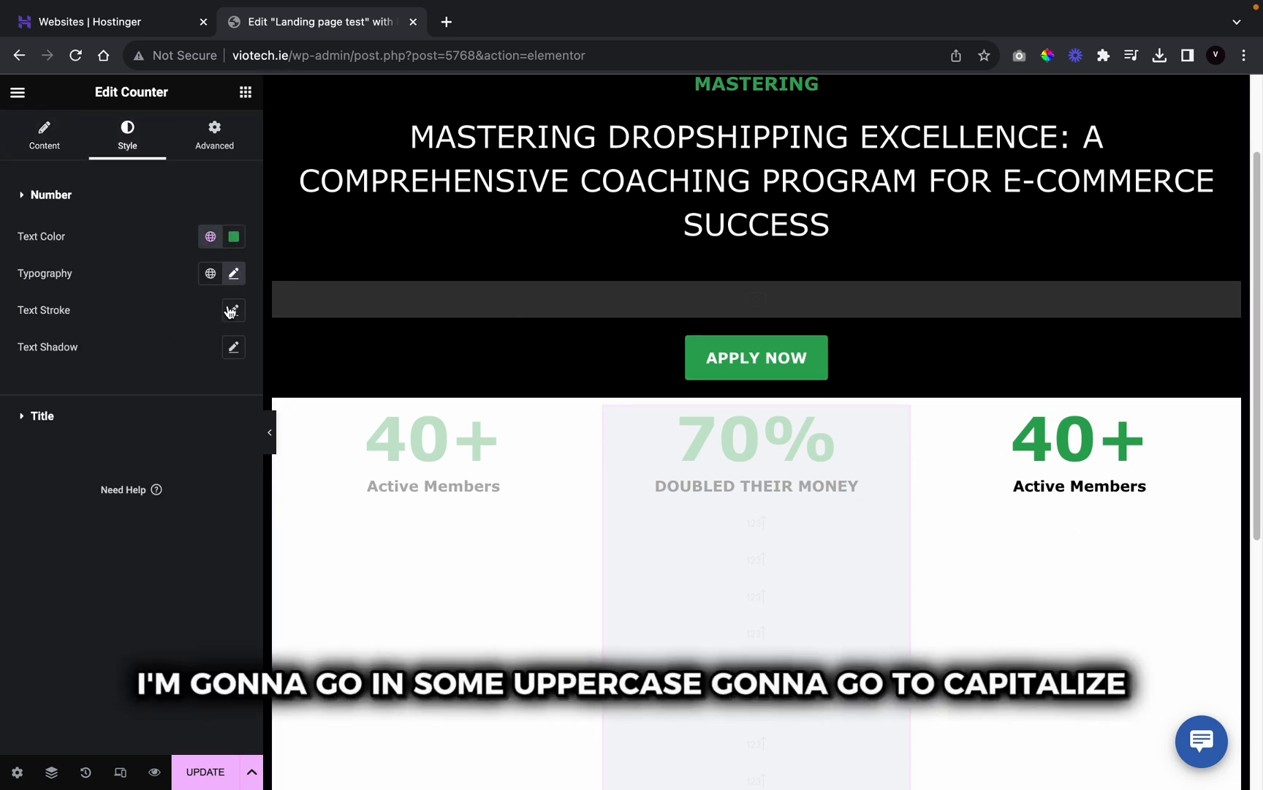
left_click(234, 275)
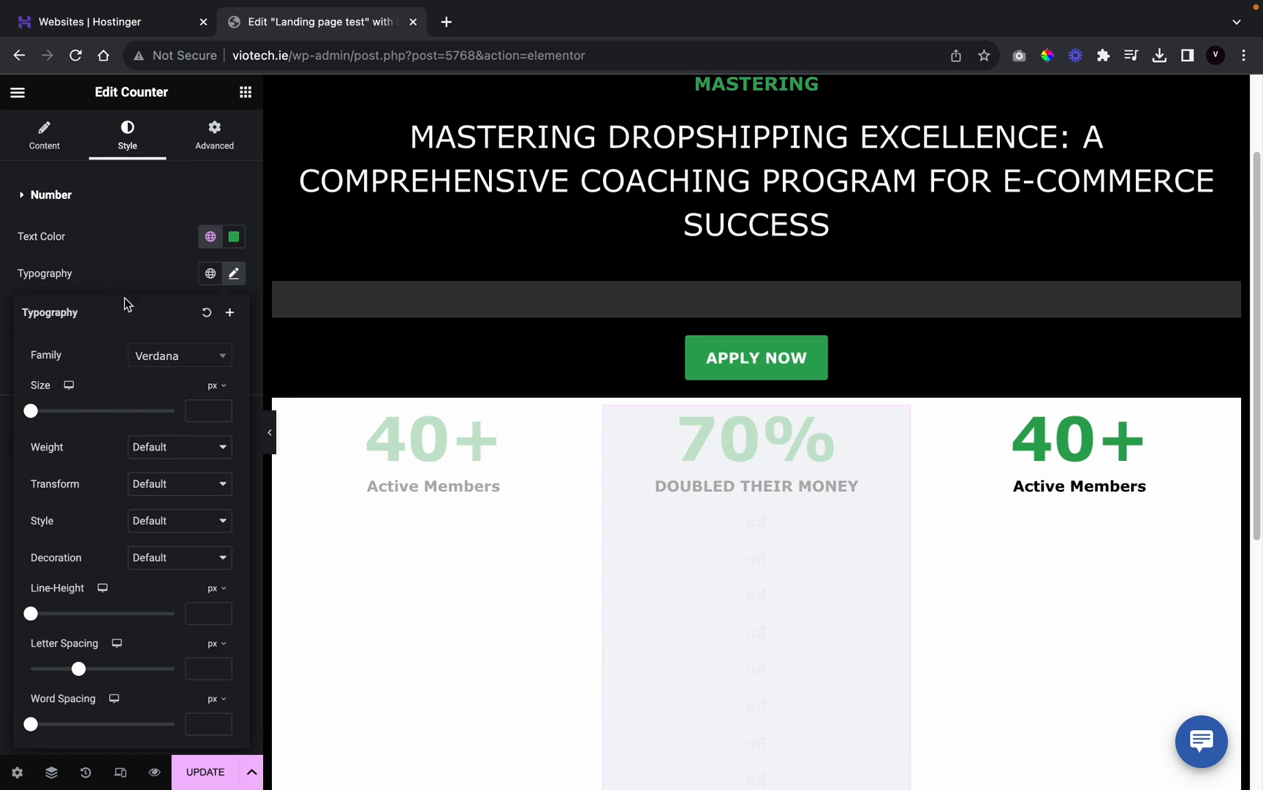
left_click(705, 507)
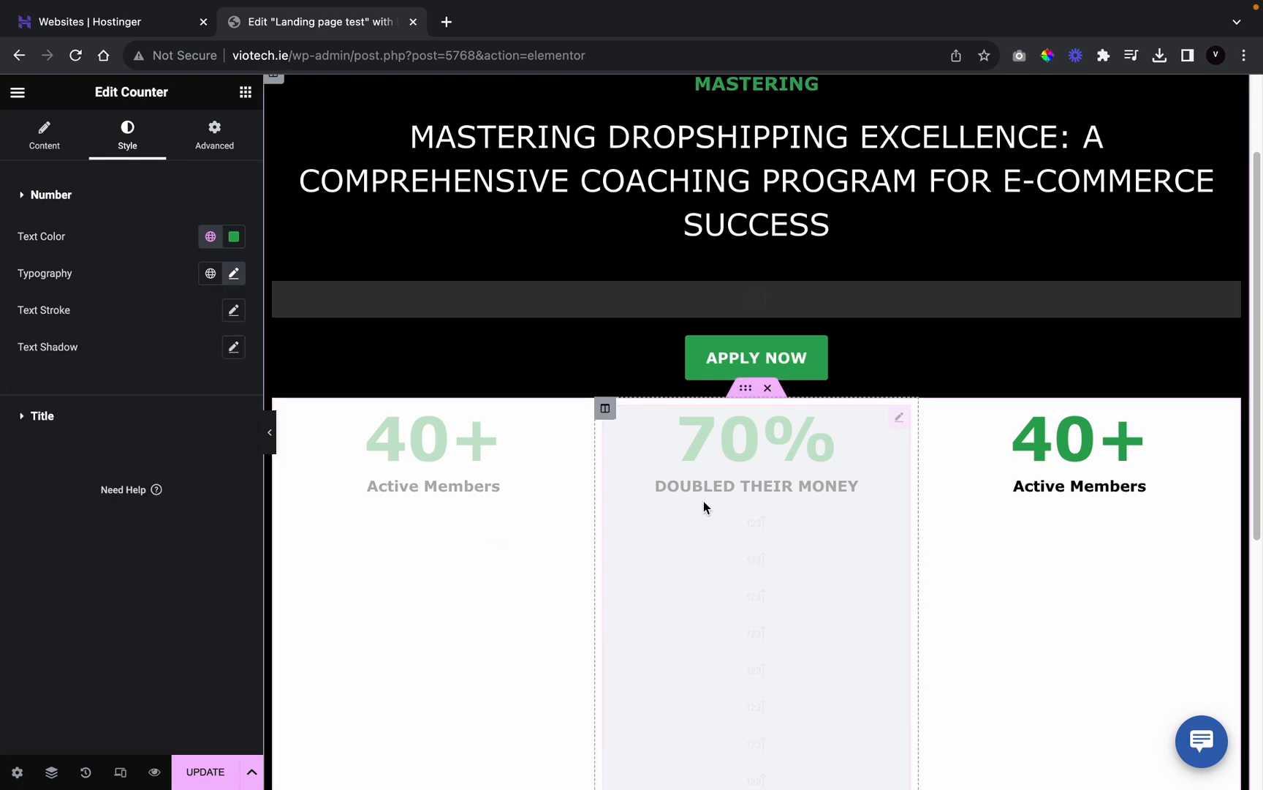
left_click(108, 423)
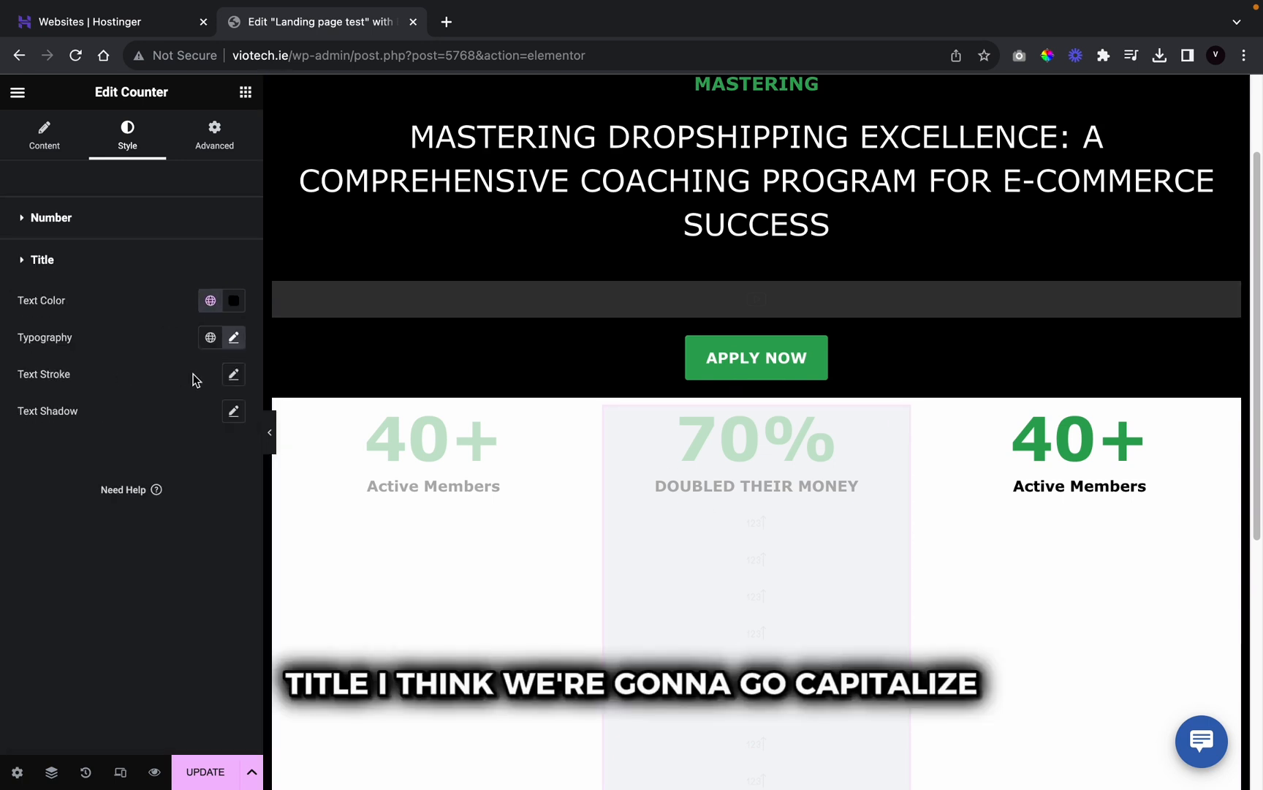
left_click(233, 337)
left_click(184, 542)
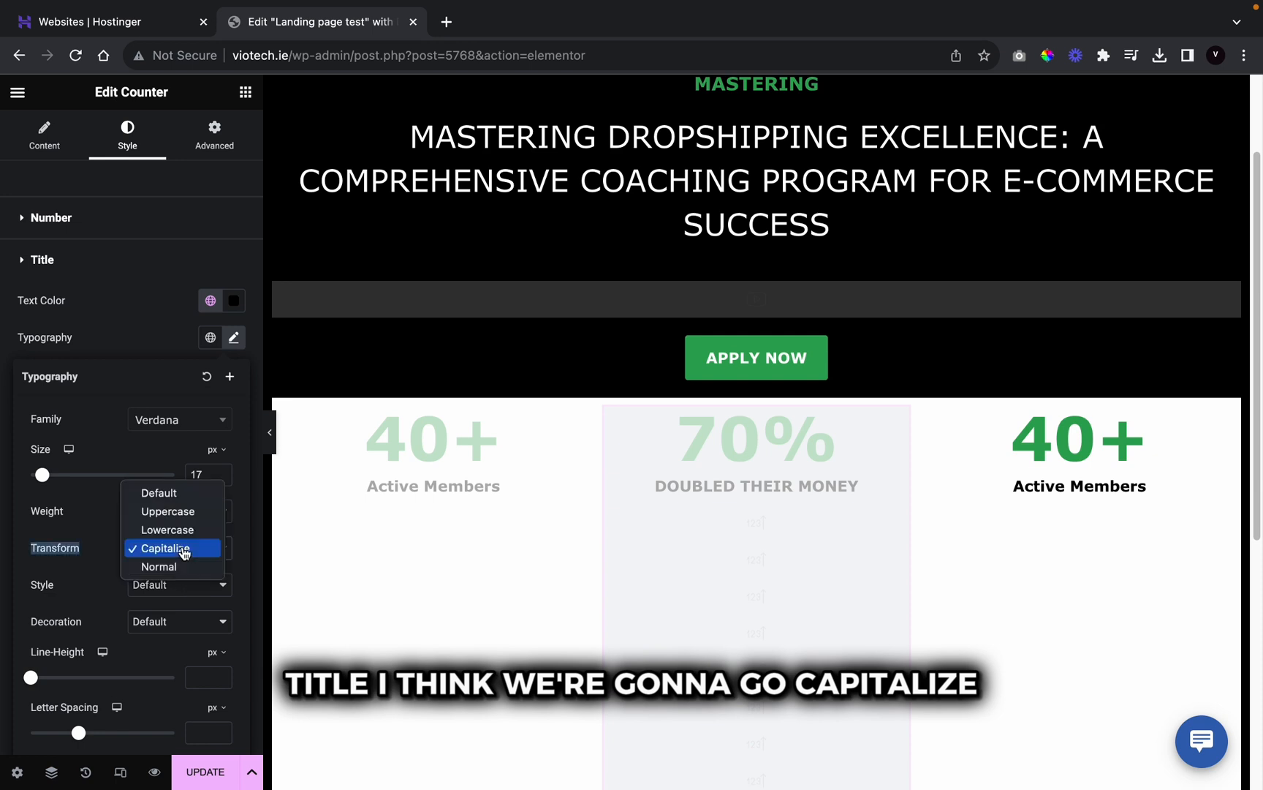
left_click(182, 527)
left_click(183, 556)
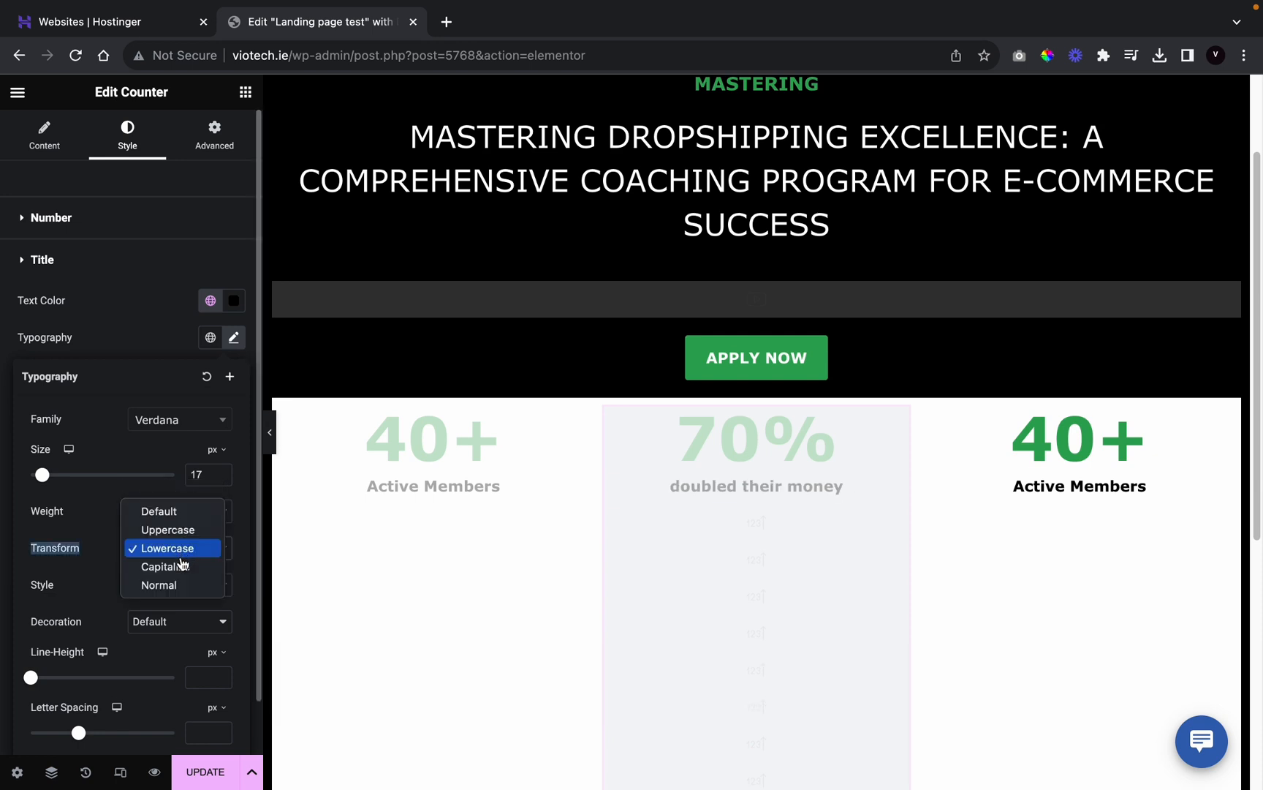
left_click(180, 564)
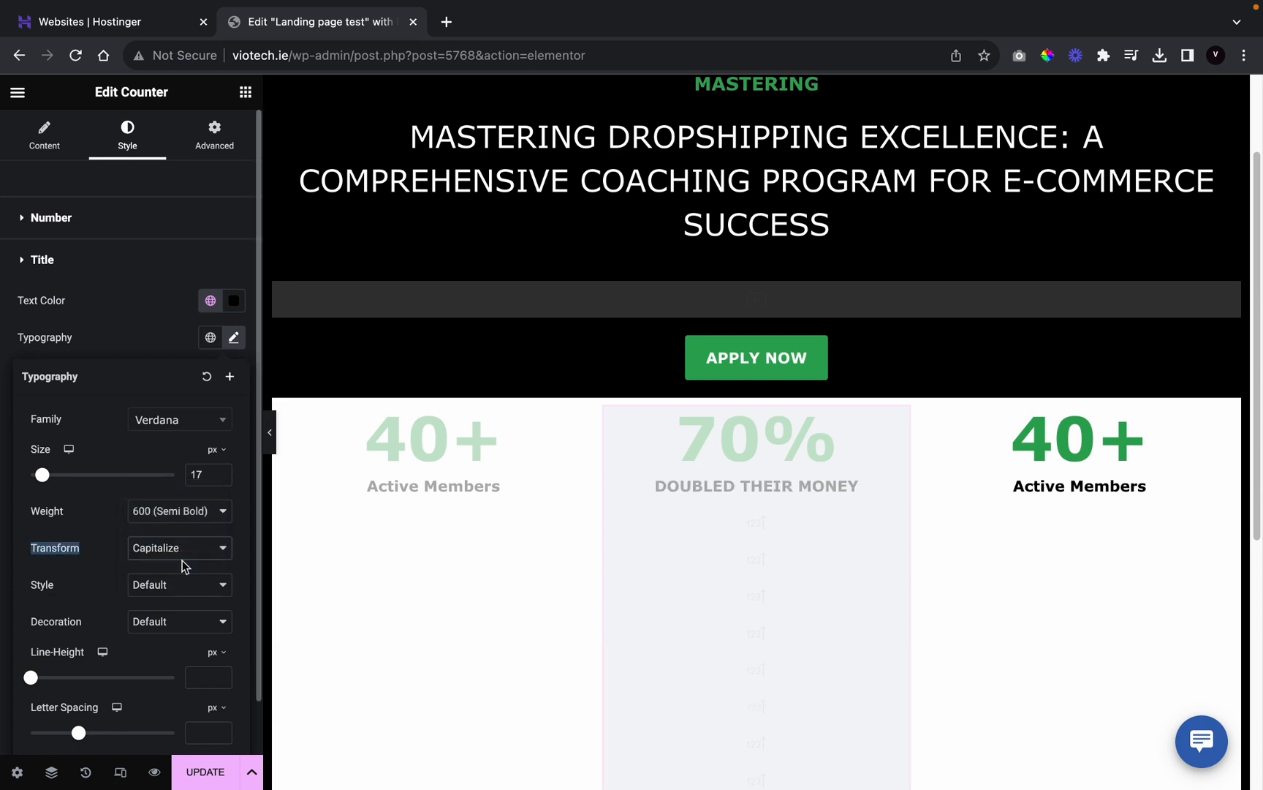
left_click(90, 296)
left_click(79, 136)
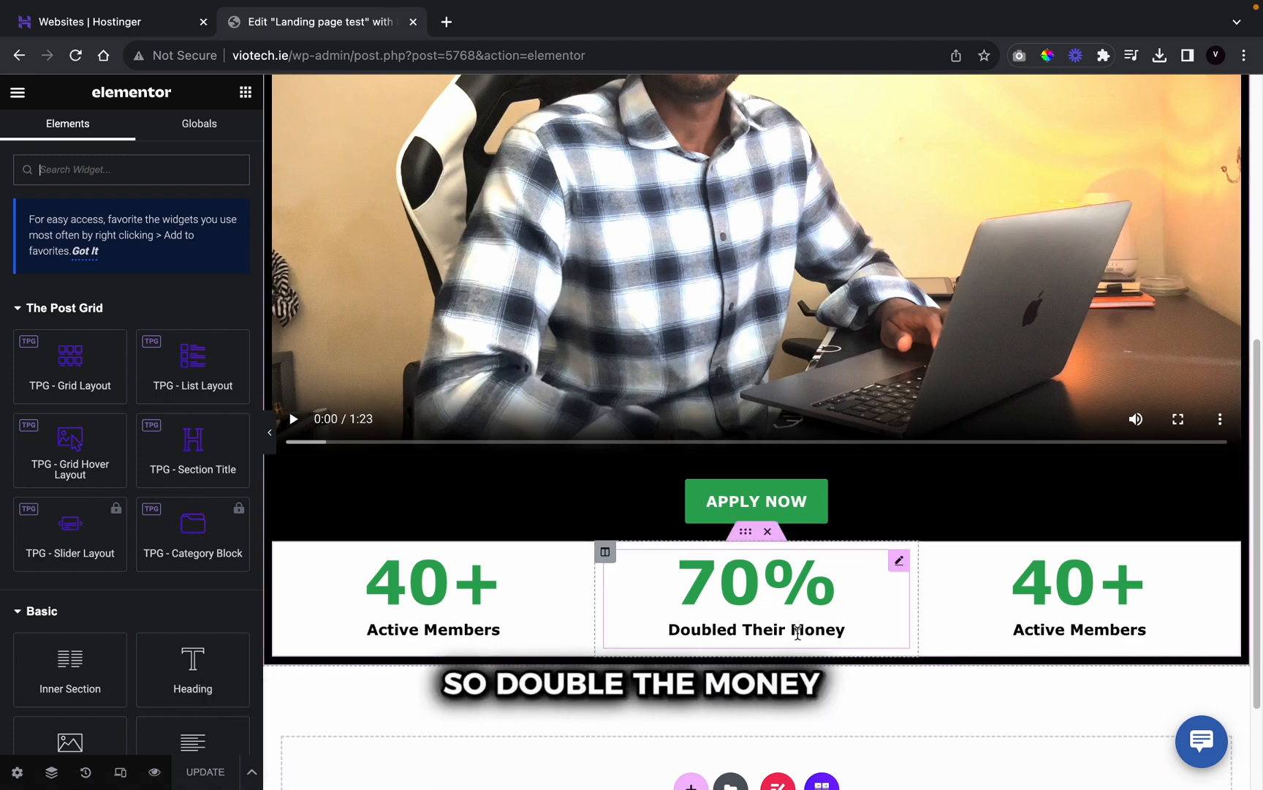
Step: Replace the third counter's title with "satisfied customers", correcting the misspelled word
left_click(959, 606)
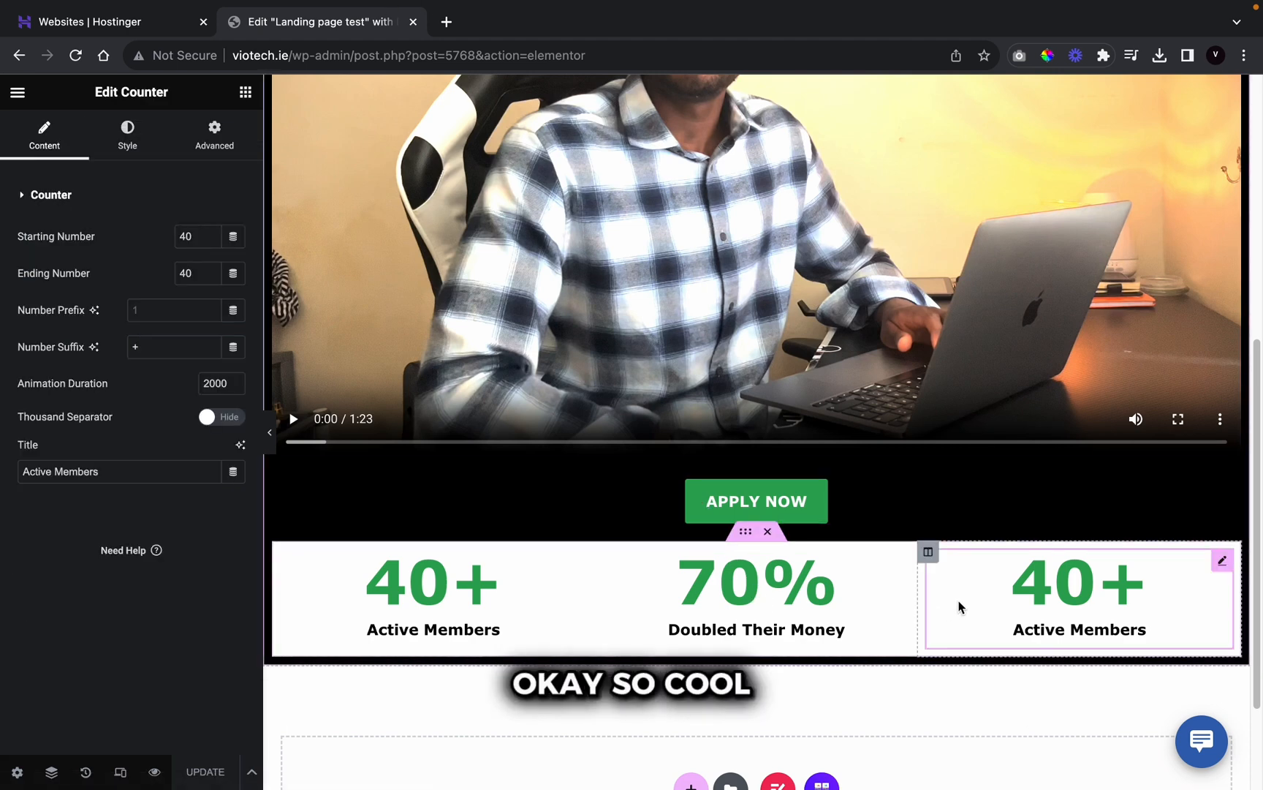
key("super+a")
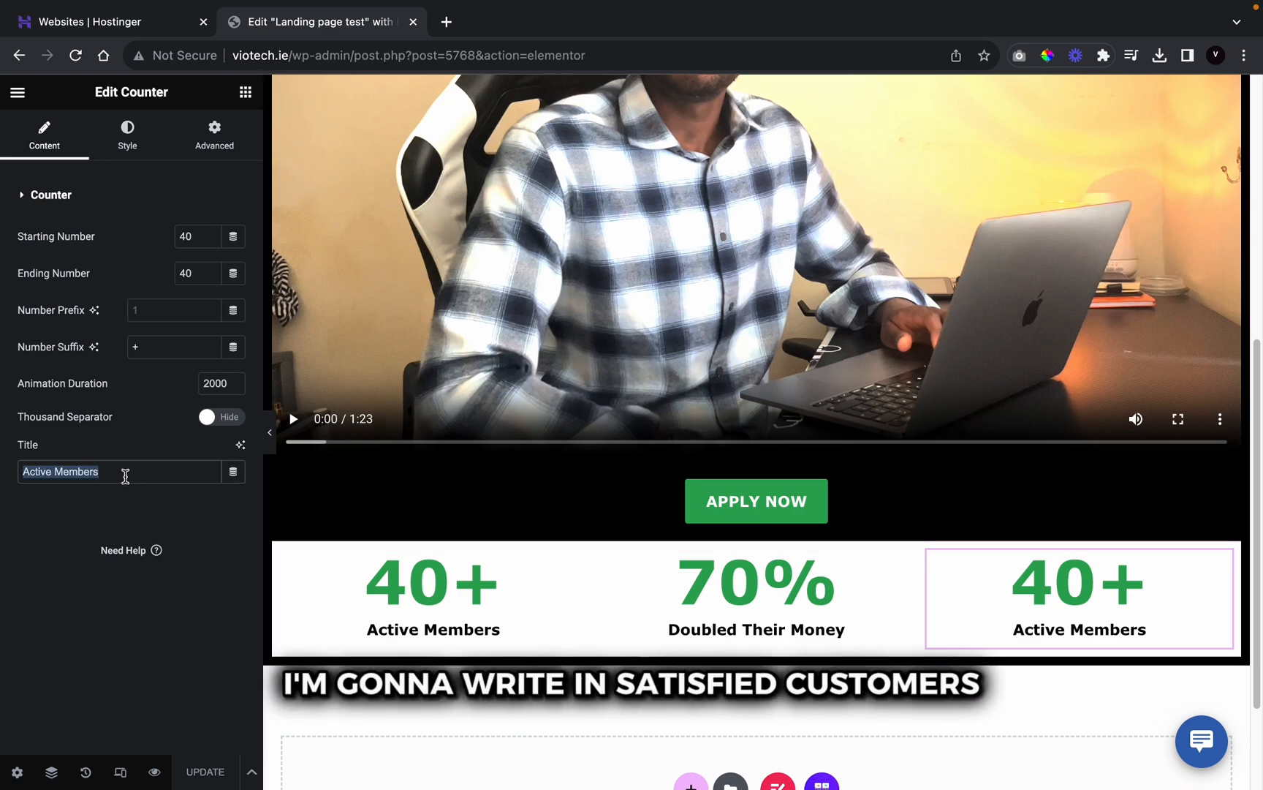
type("sat")
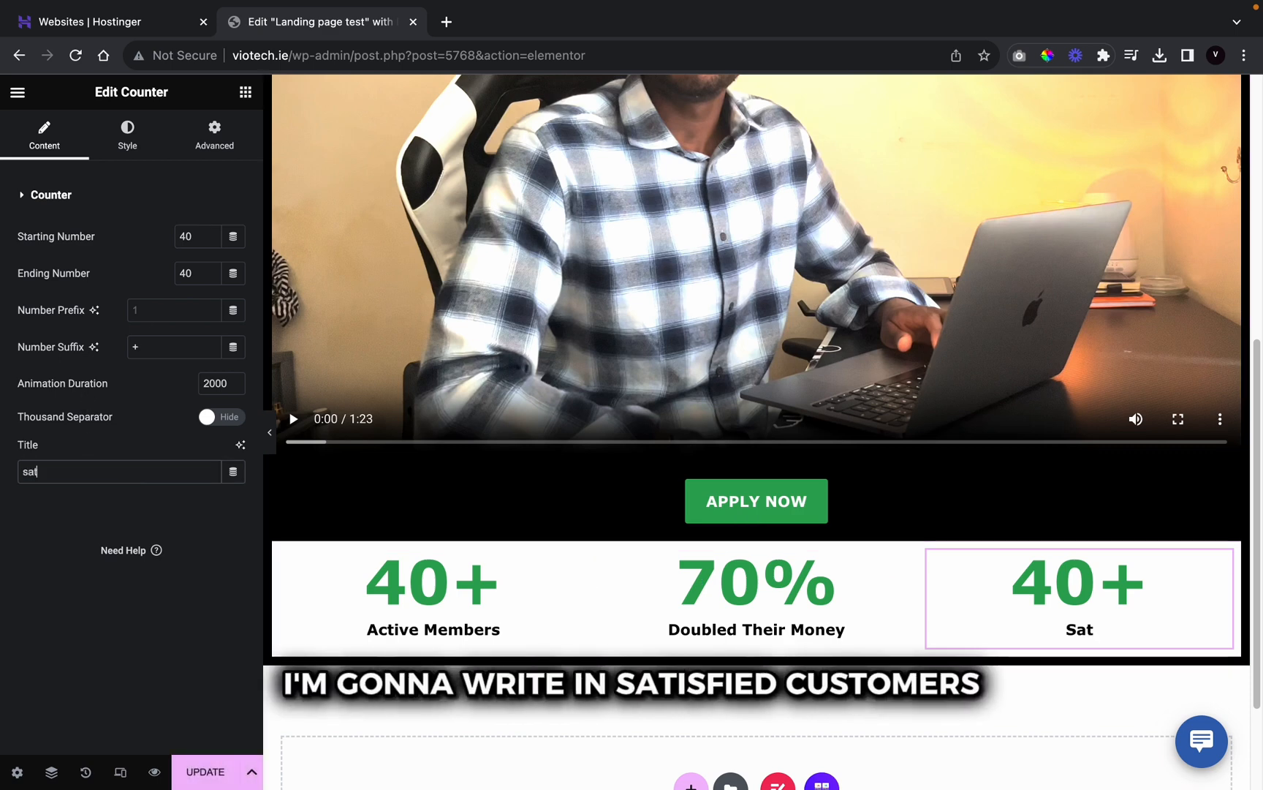
type("isifed ")
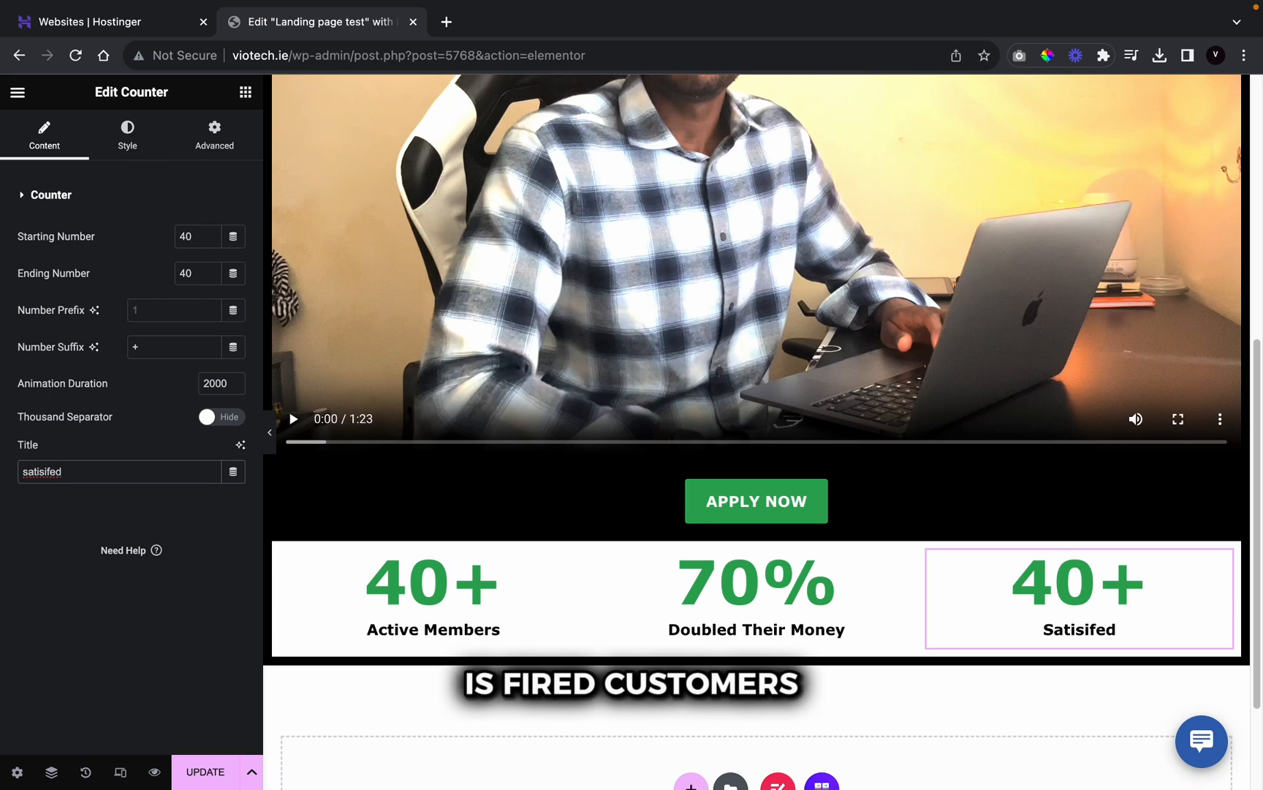
type("custome")
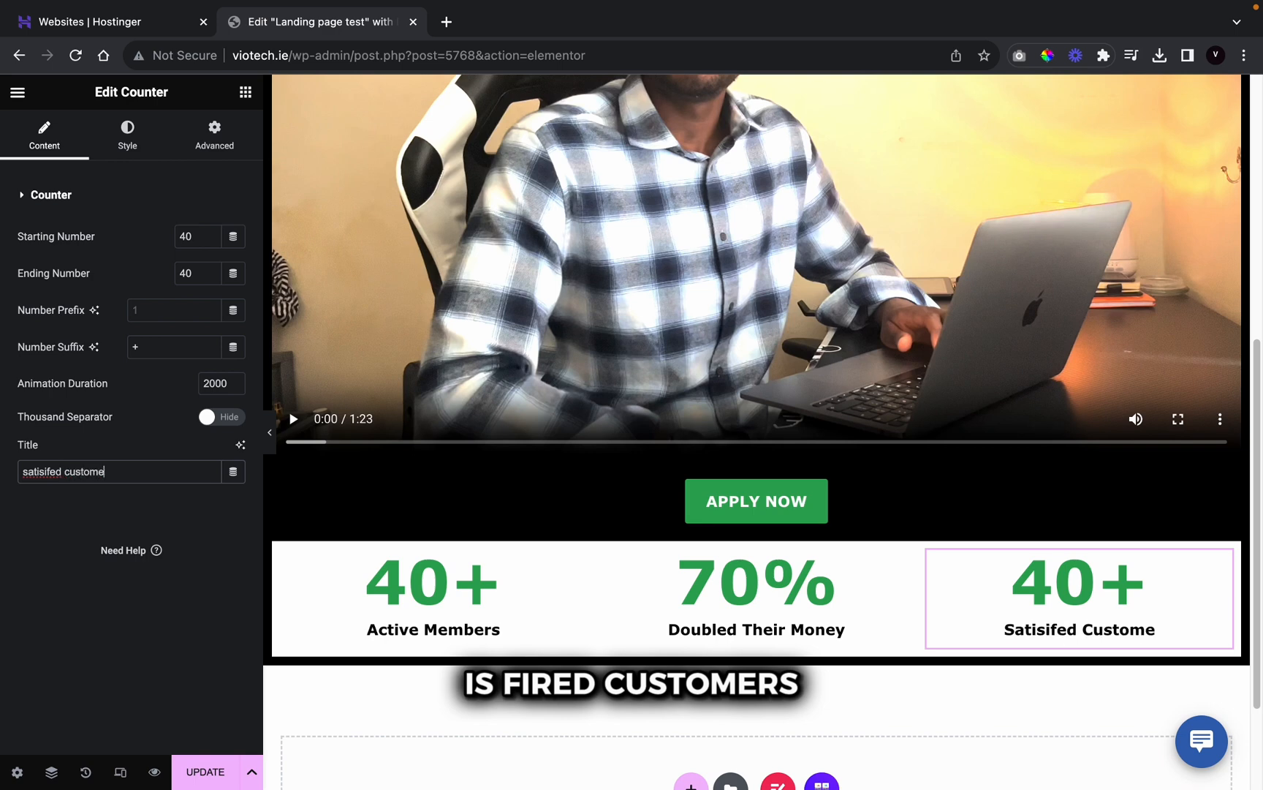
type("rs")
right_click(47, 471)
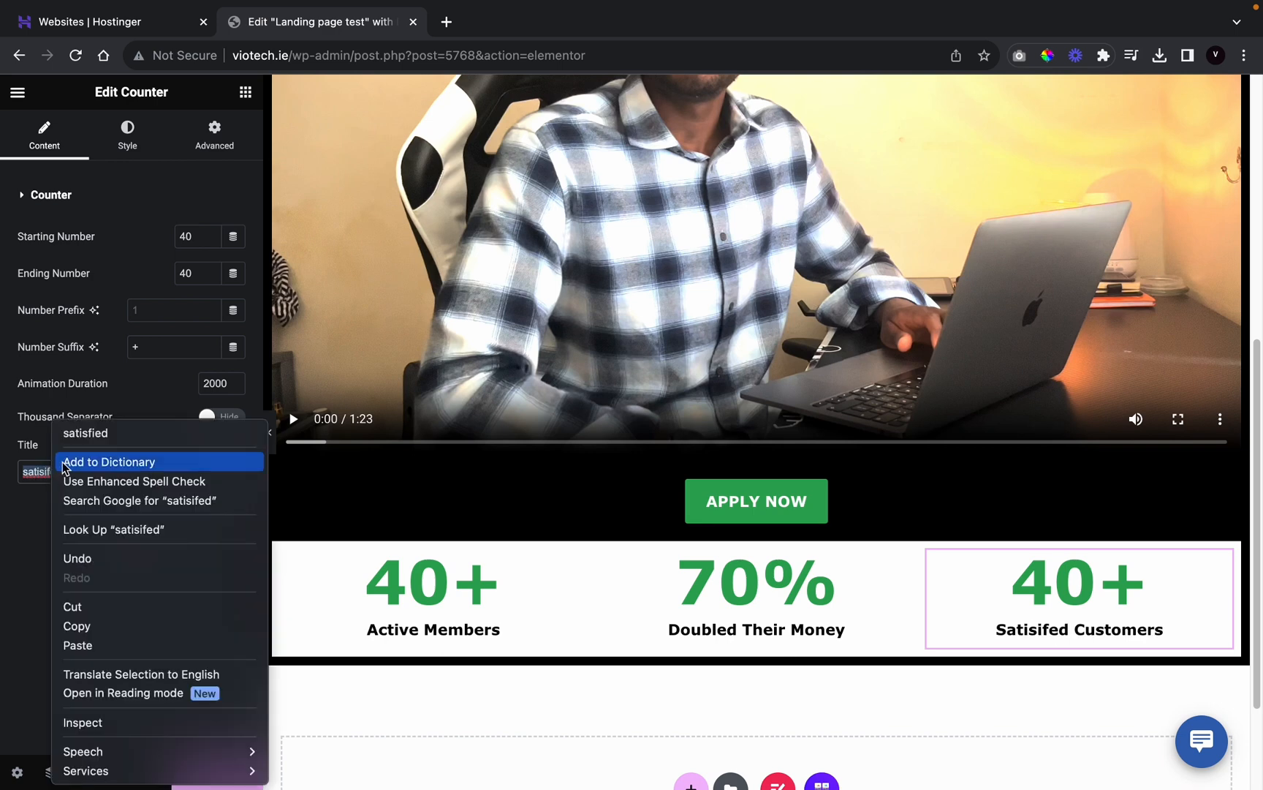
left_click(86, 433)
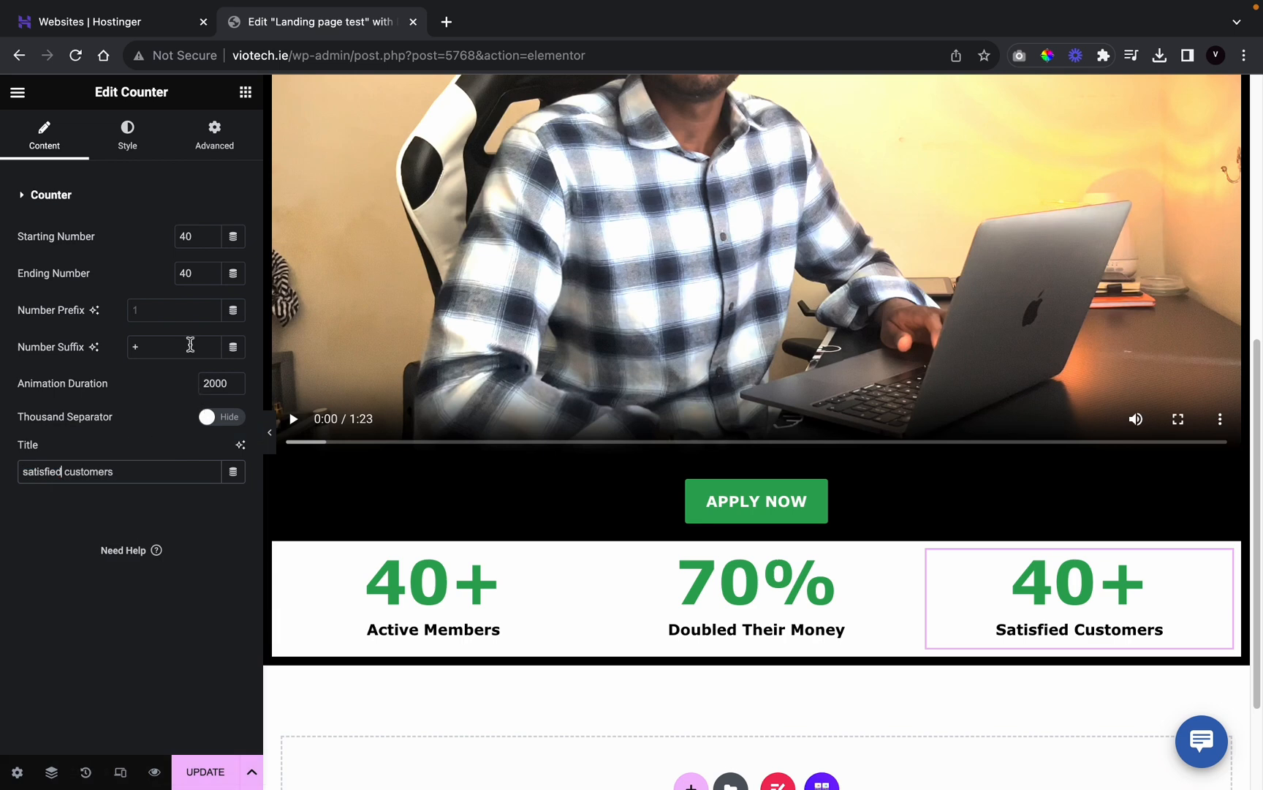
Step: Set the third counter's starting and ending numbers to 88
left_click(202, 244)
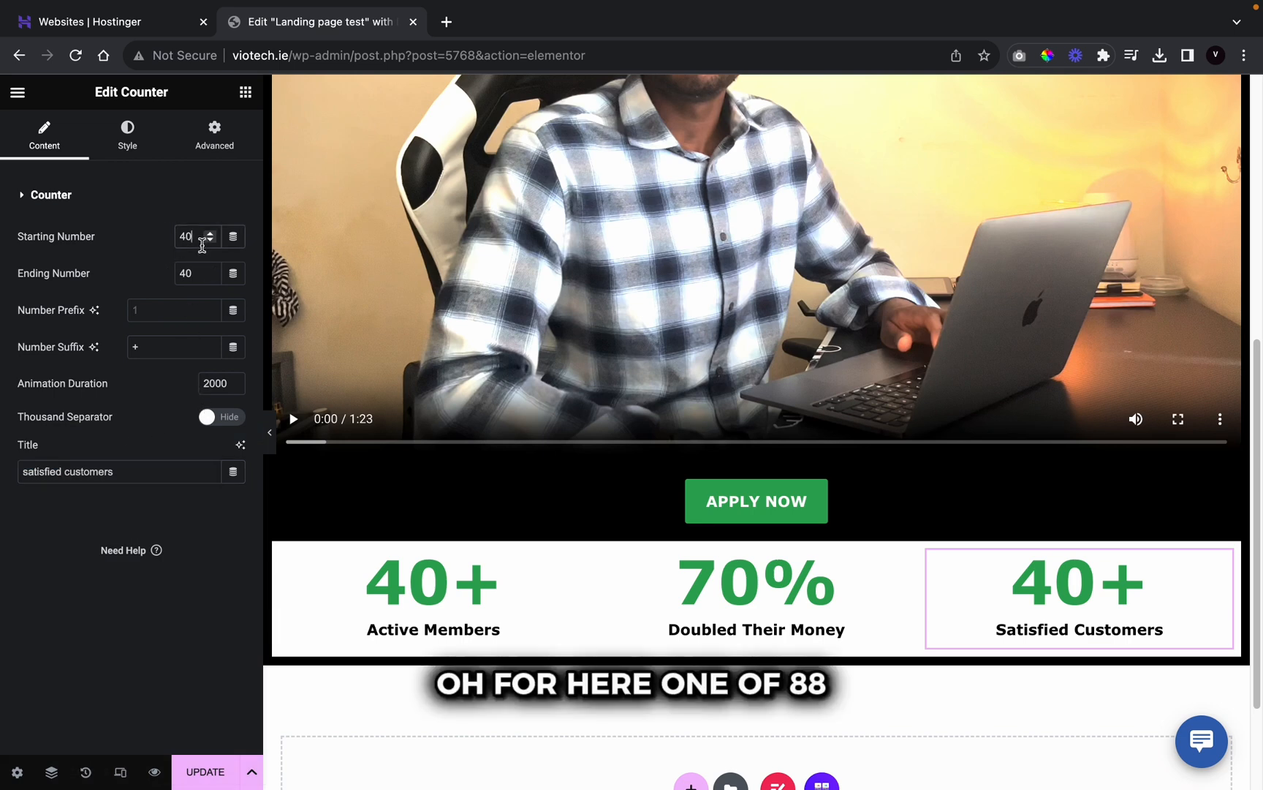
key("BackSpace")
key("BackSpace")
type("88")
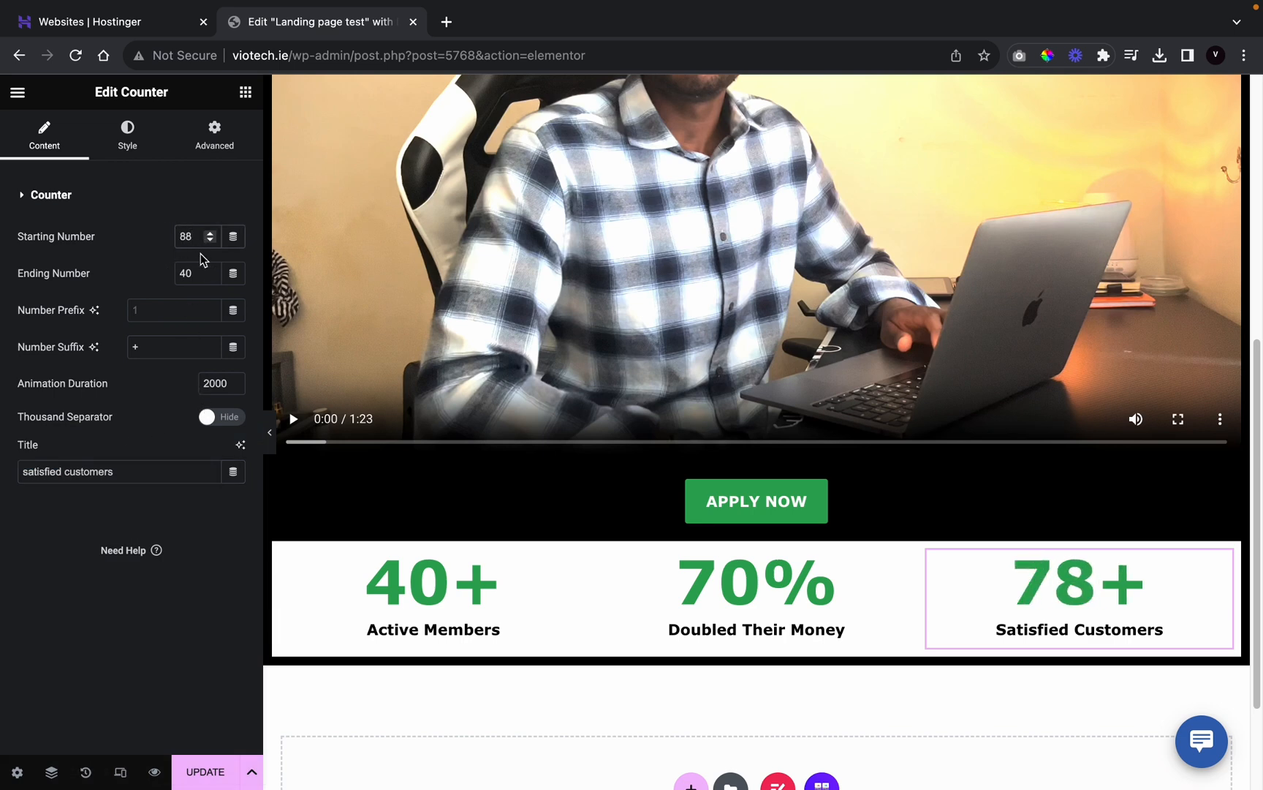
left_click(201, 281)
key("BackSpace")
key("BackSpace")
type("88")
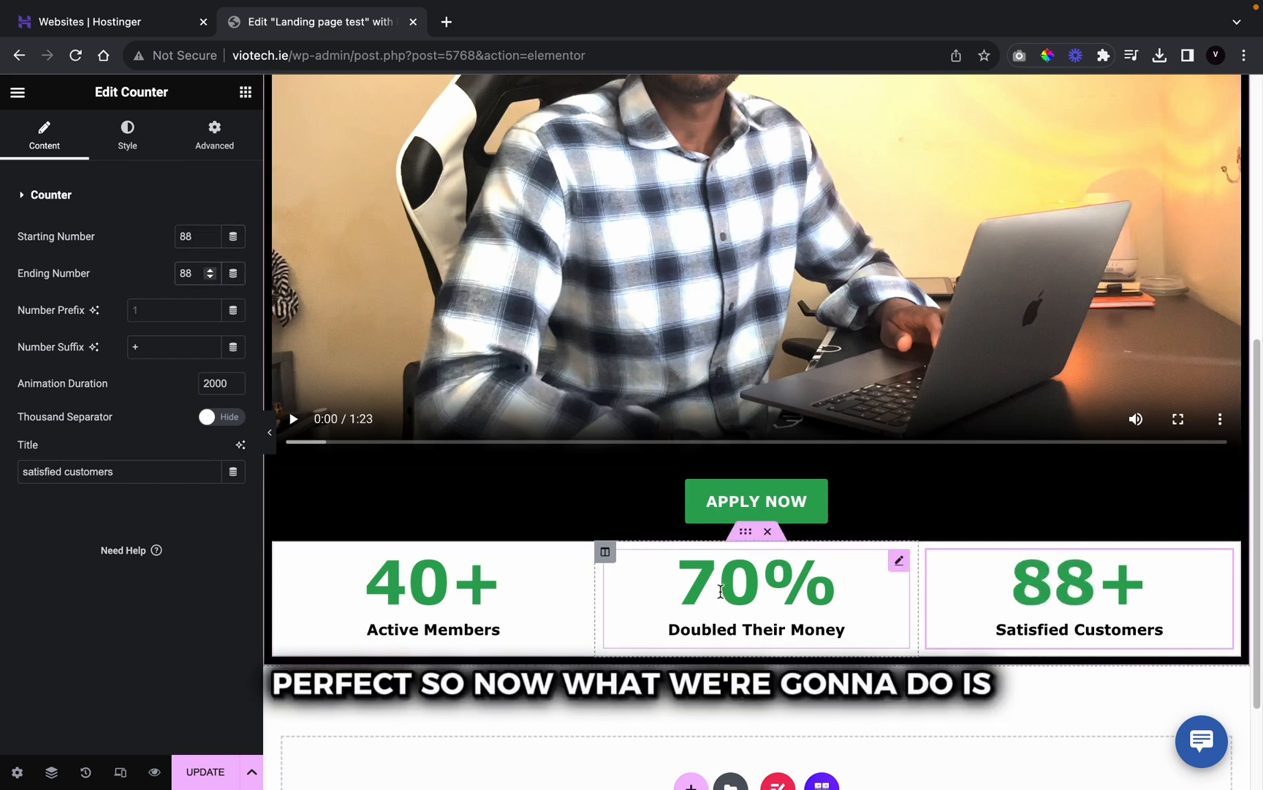
Step: Give the white inner section holding the counters a border radius of 9 px on all sides
left_click(745, 530)
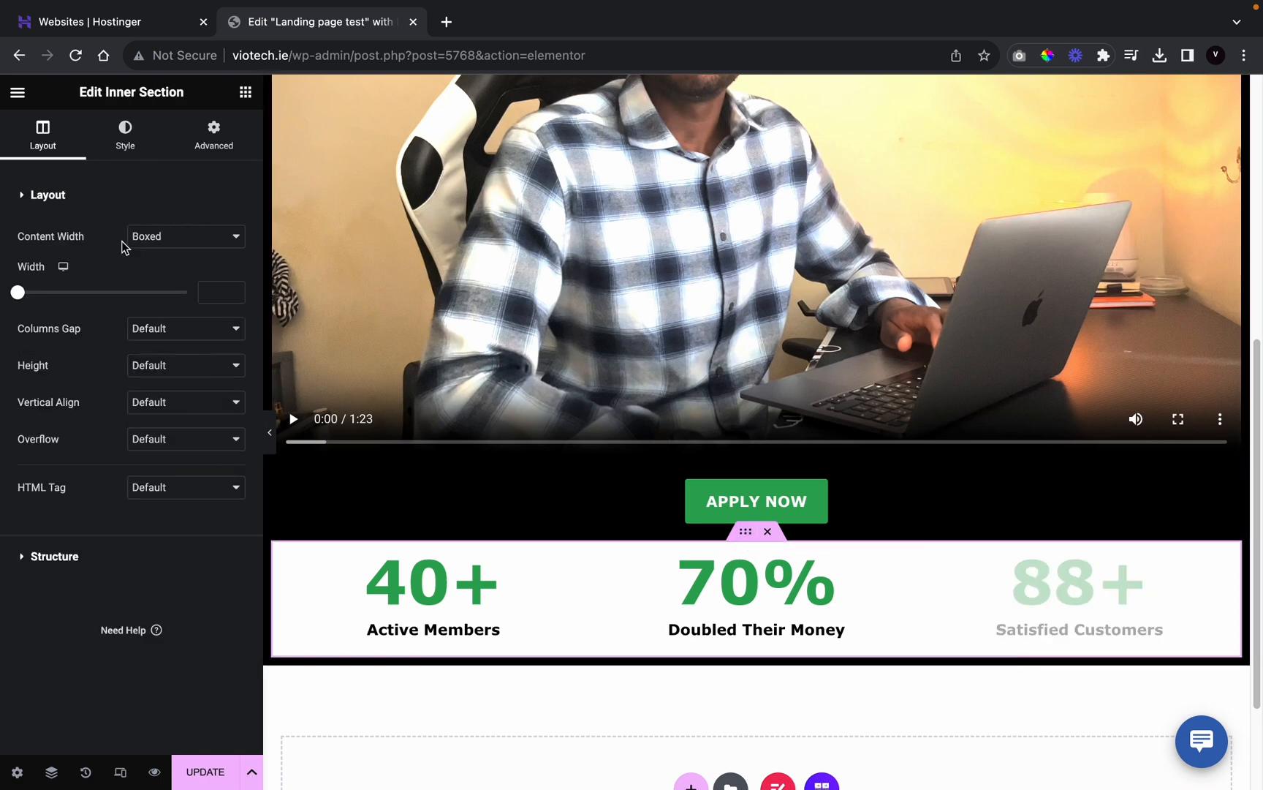
left_click(125, 132)
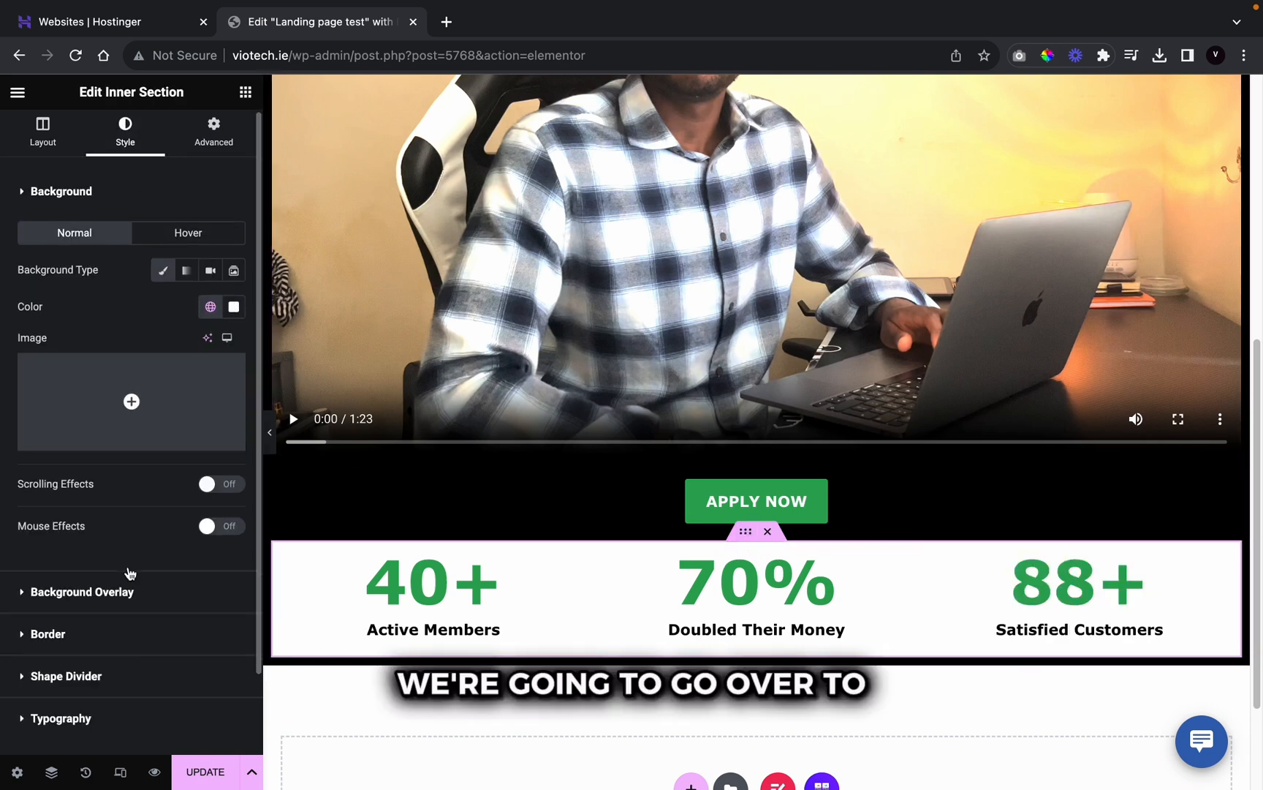
scroll(121, 567, "down", 2)
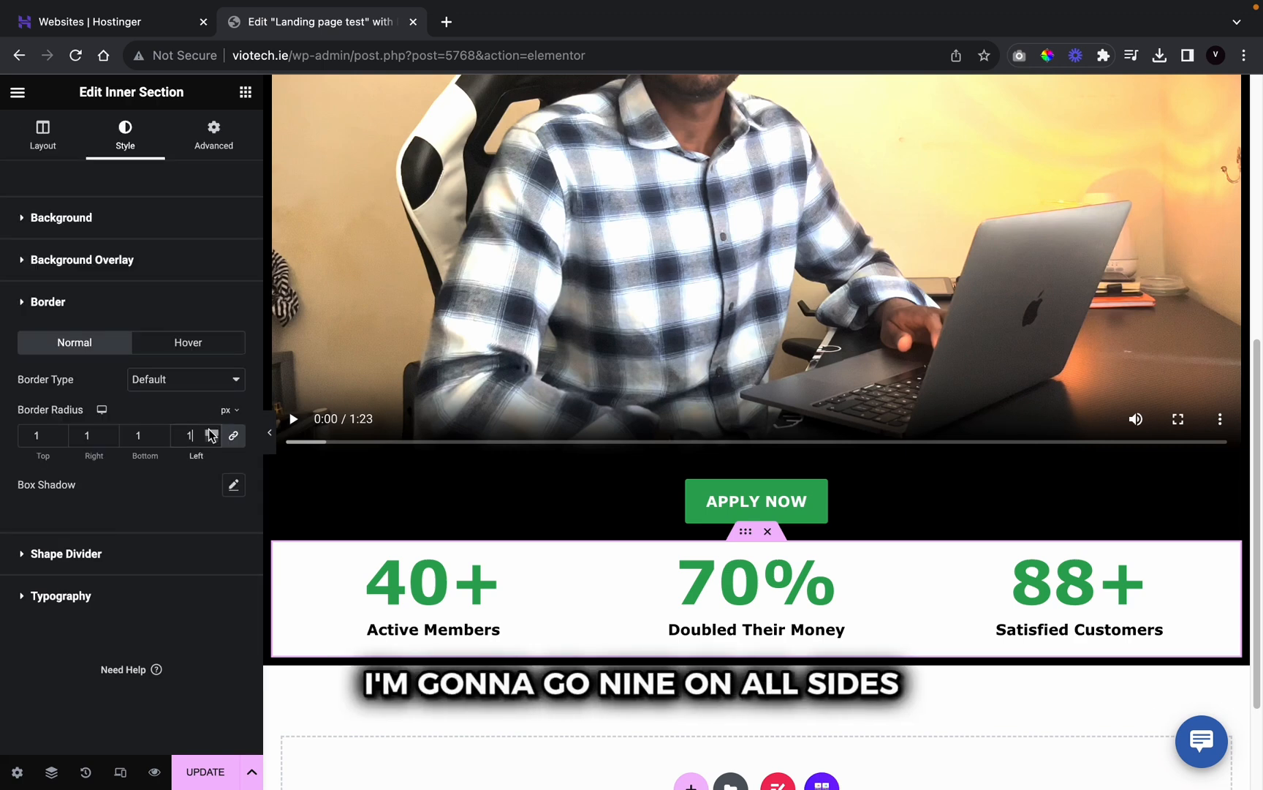
left_click(211, 433)
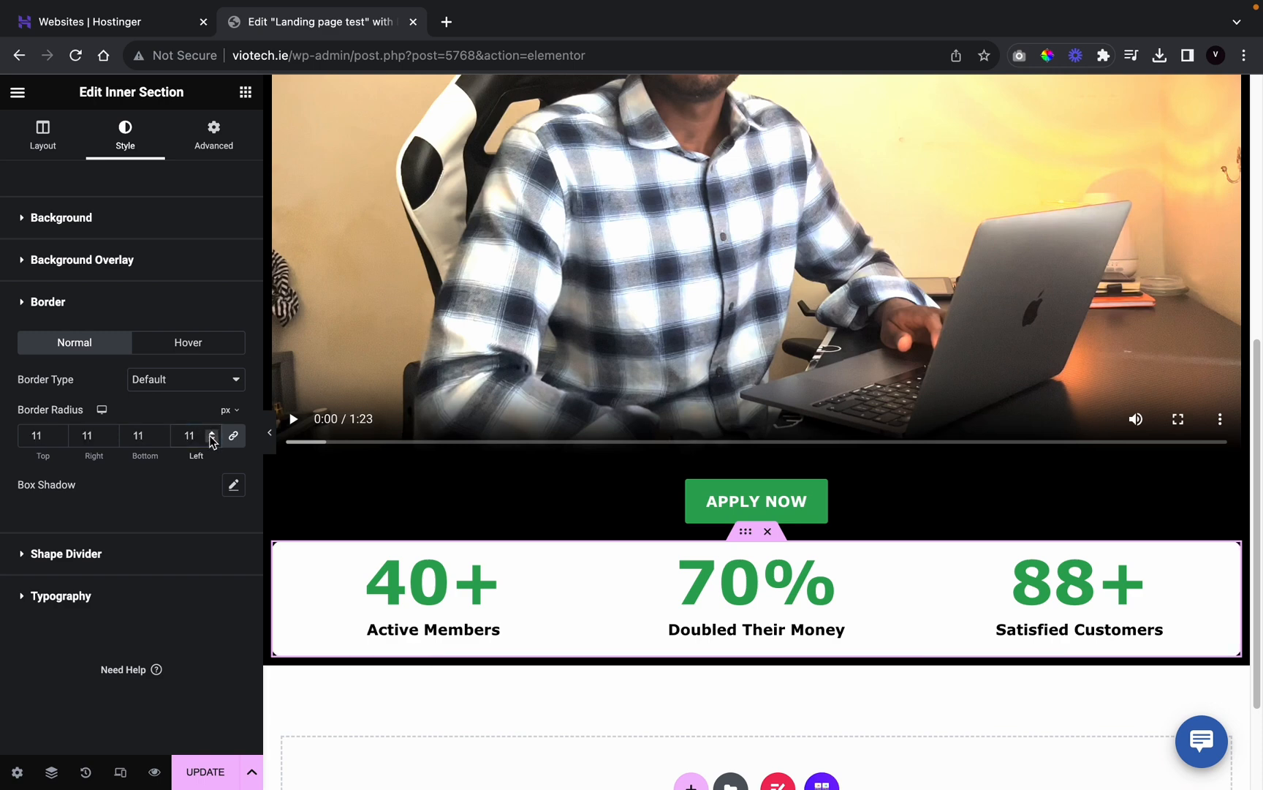
left_click(212, 439)
Step: Set the inner section's box shadow blur to 19 and its spread to 1
left_click(233, 485)
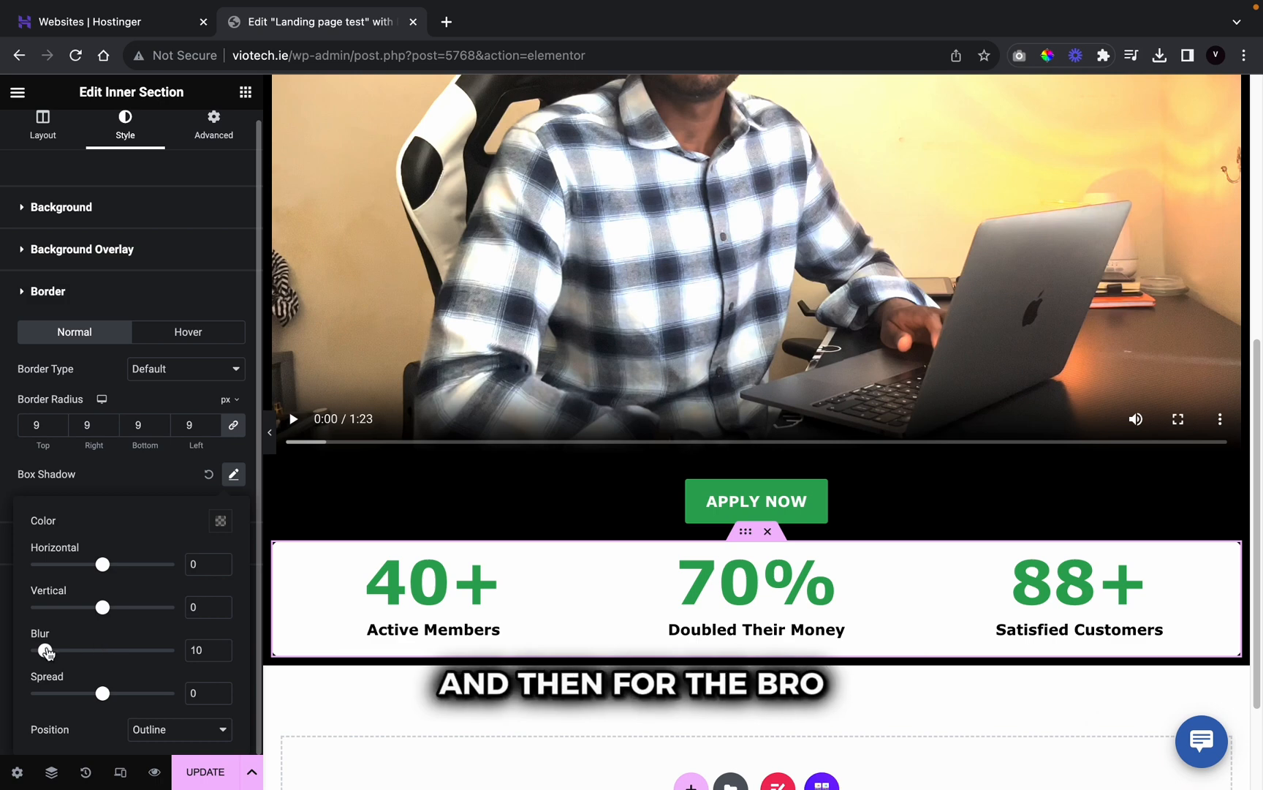
left_click_drag(46, 650, 60, 655)
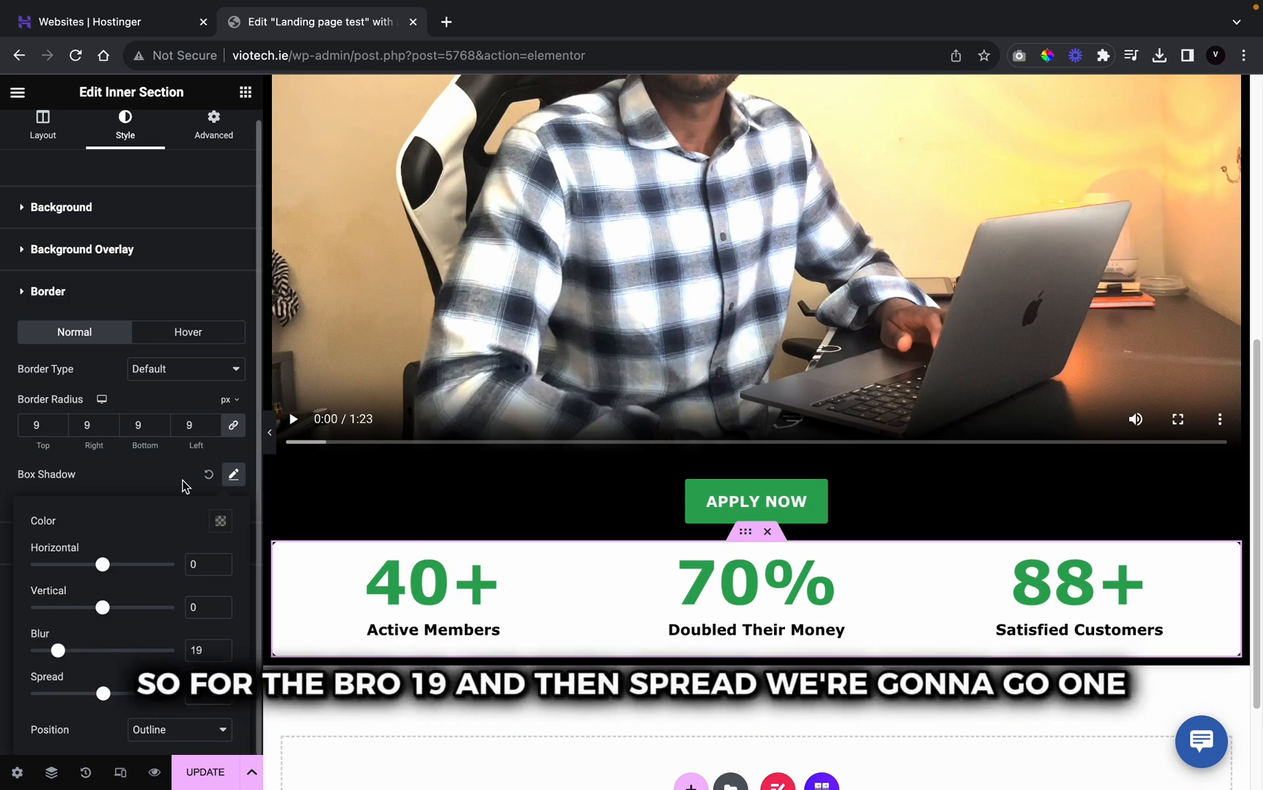
left_click(135, 492)
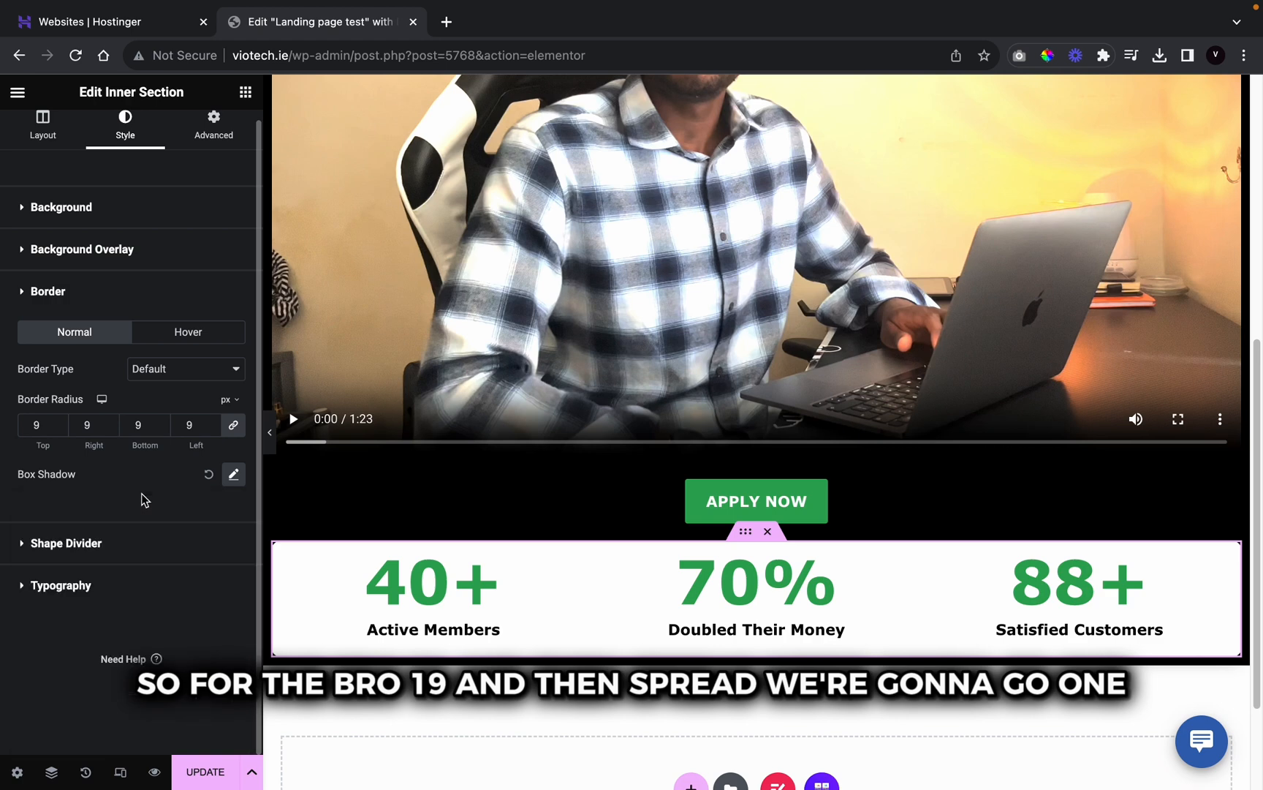
Step: Set the counters' inner section margin to 20 px at the top and -25 px at the bottom
left_click(221, 150)
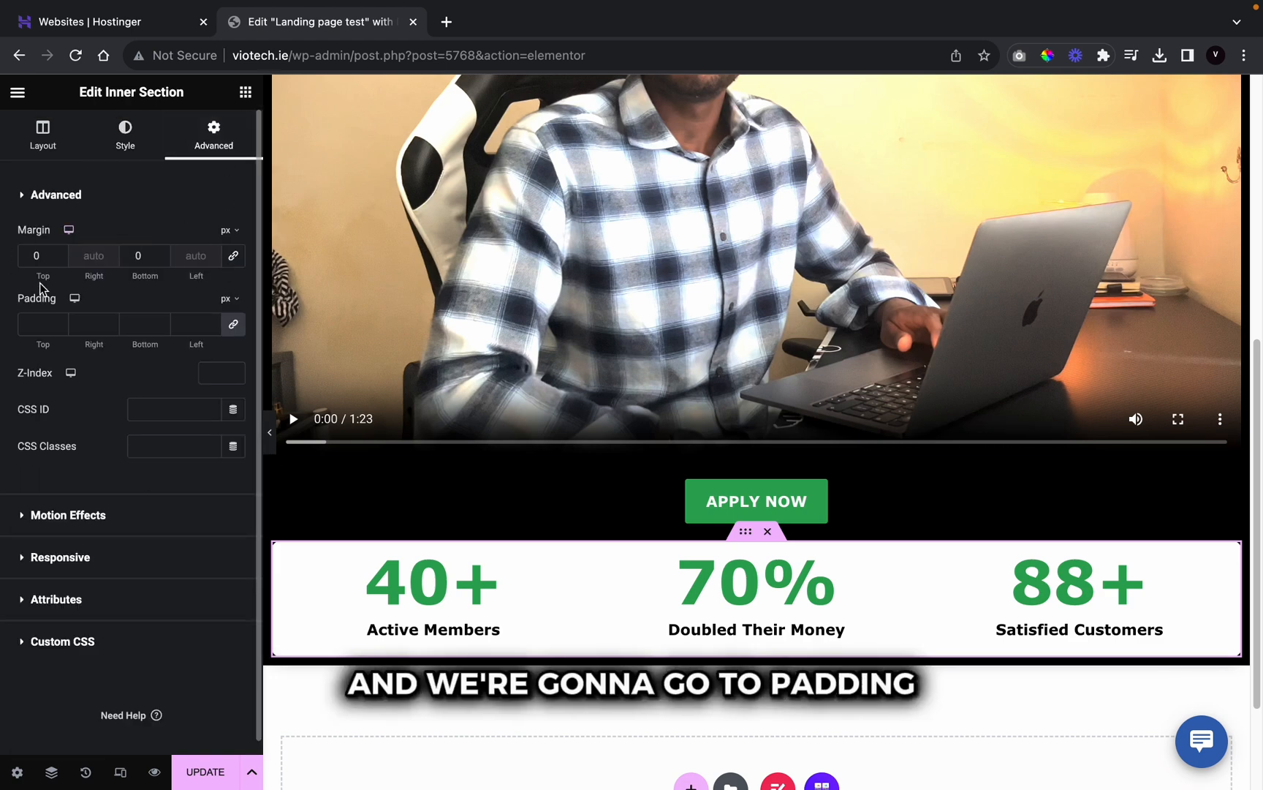
left_click(49, 257)
type("0")
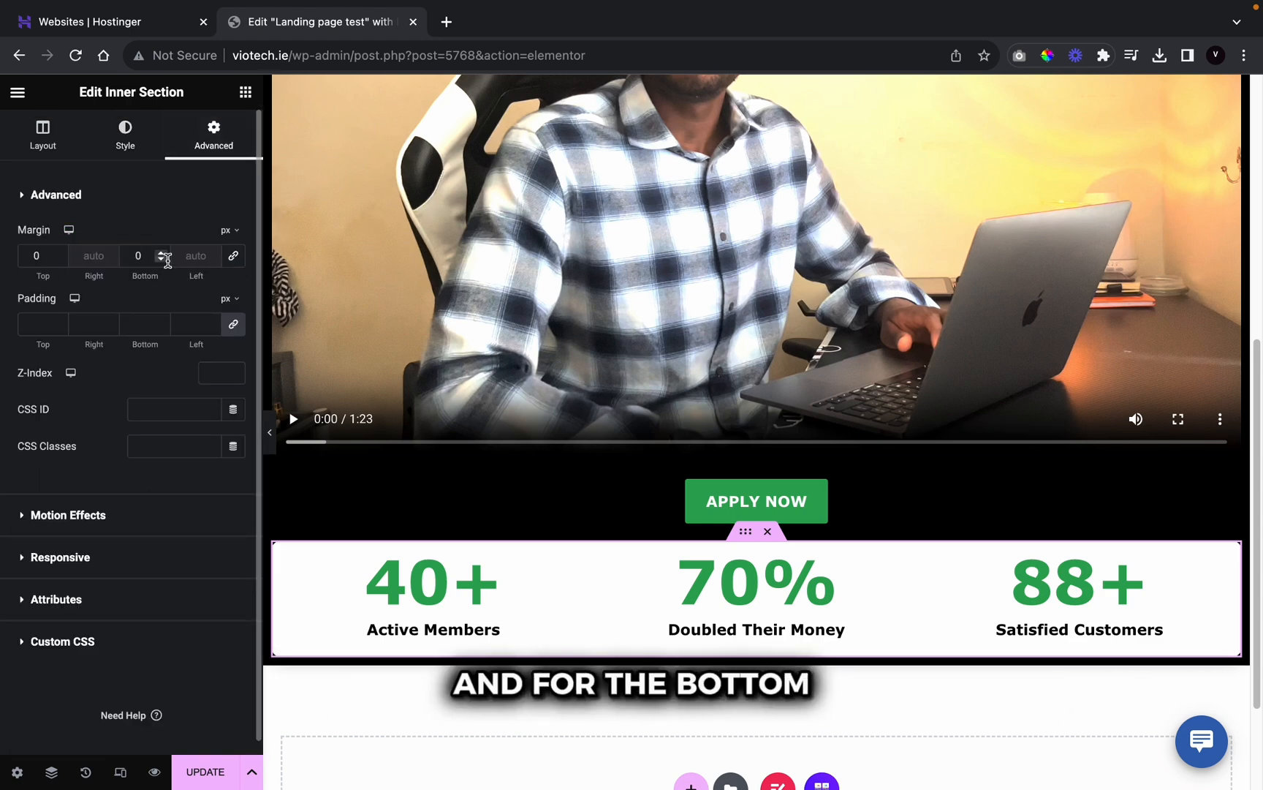
left_click_drag(161, 259, 161, 259)
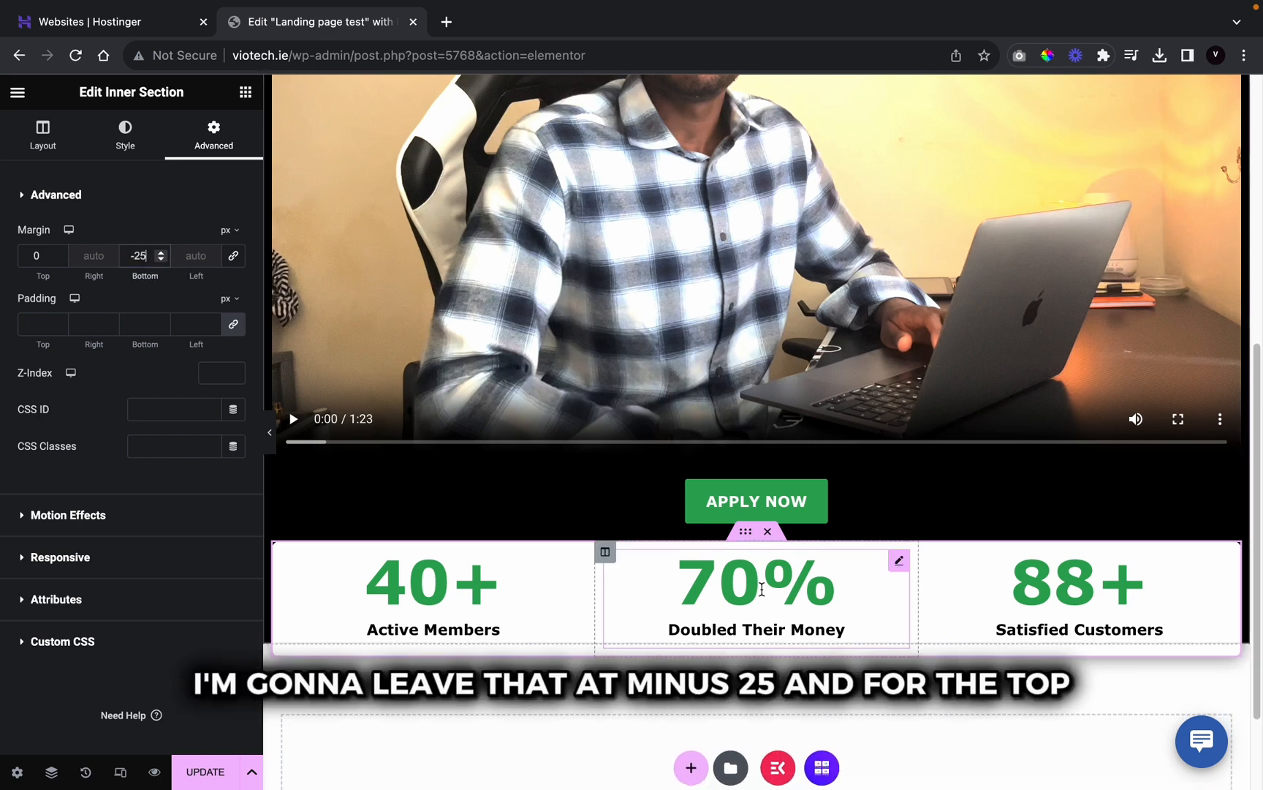
left_click(60, 251)
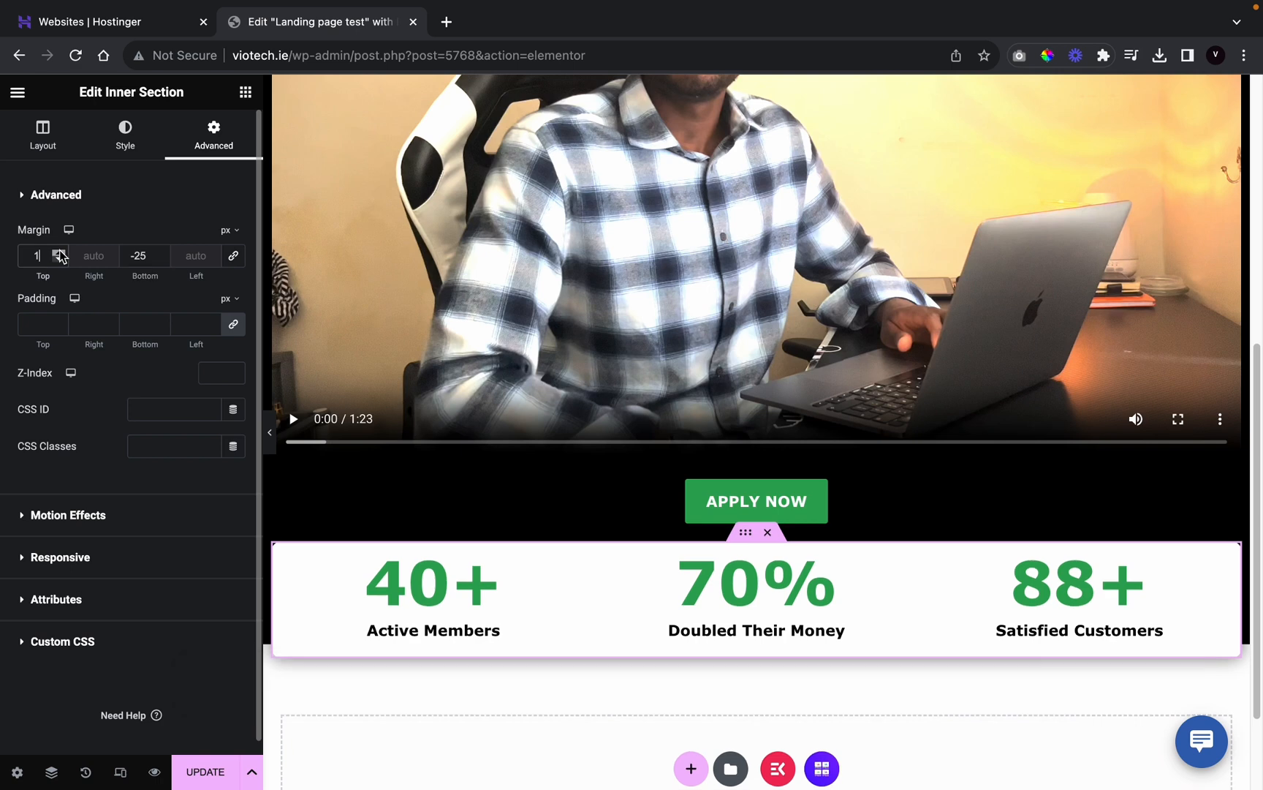
left_click_drag(59, 251, 61, 256)
scroll(859, 691, "down", 2)
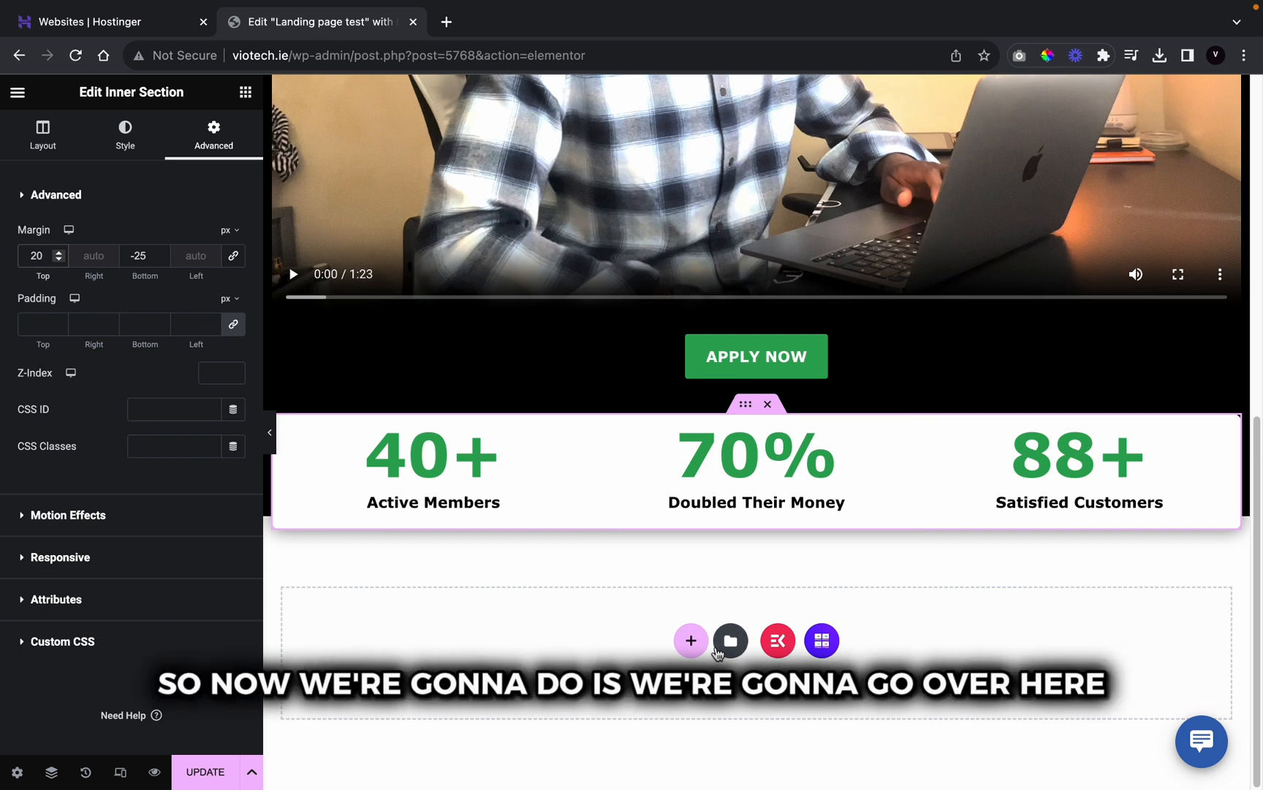
Step: Add a two-column section below the counters and set its top margin to 60 px
left_click(695, 641)
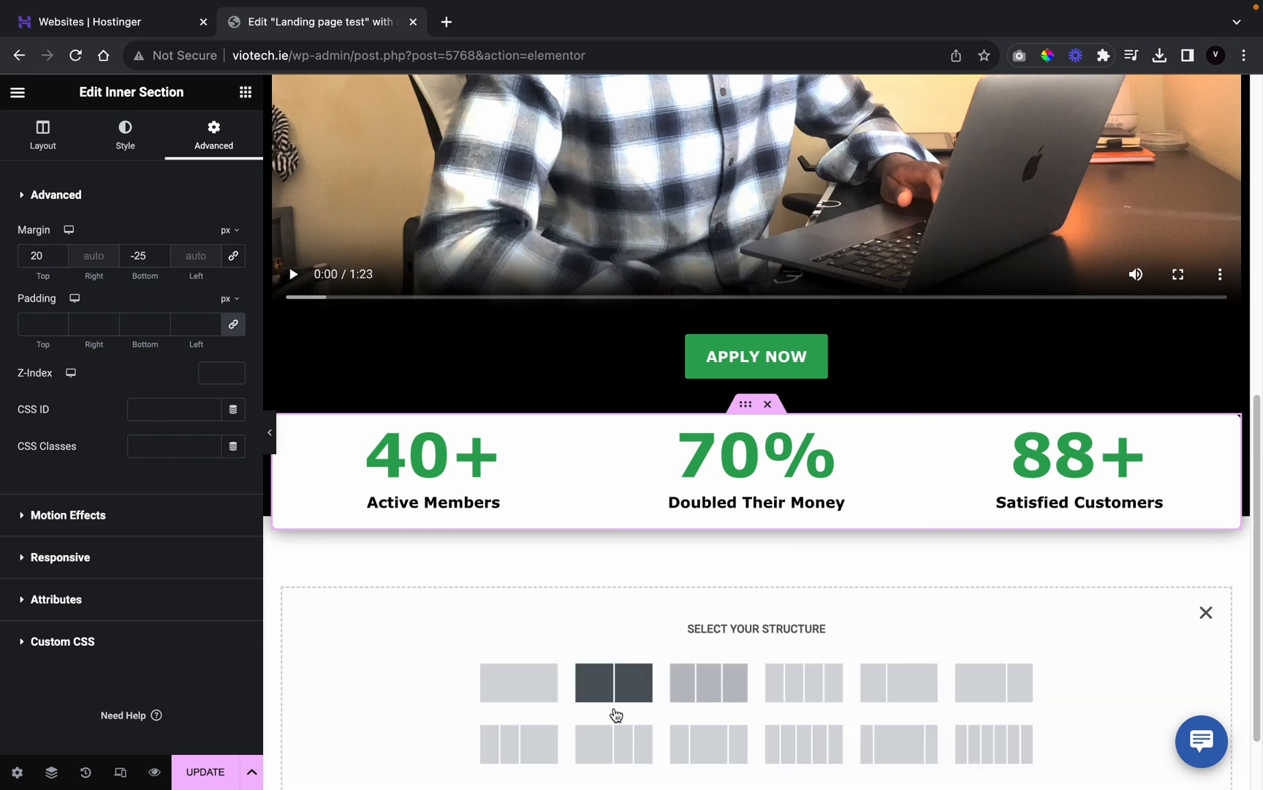
left_click(614, 683)
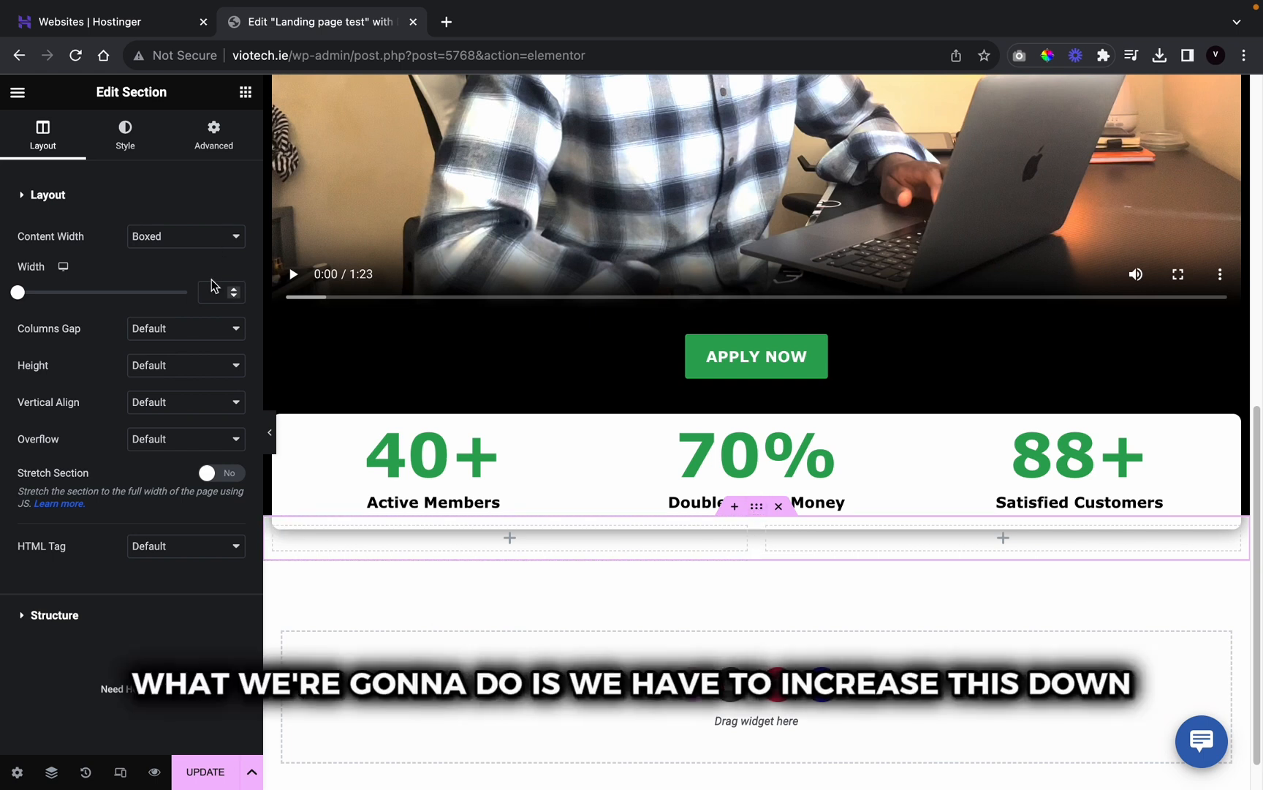
left_click(211, 145)
left_click(235, 256)
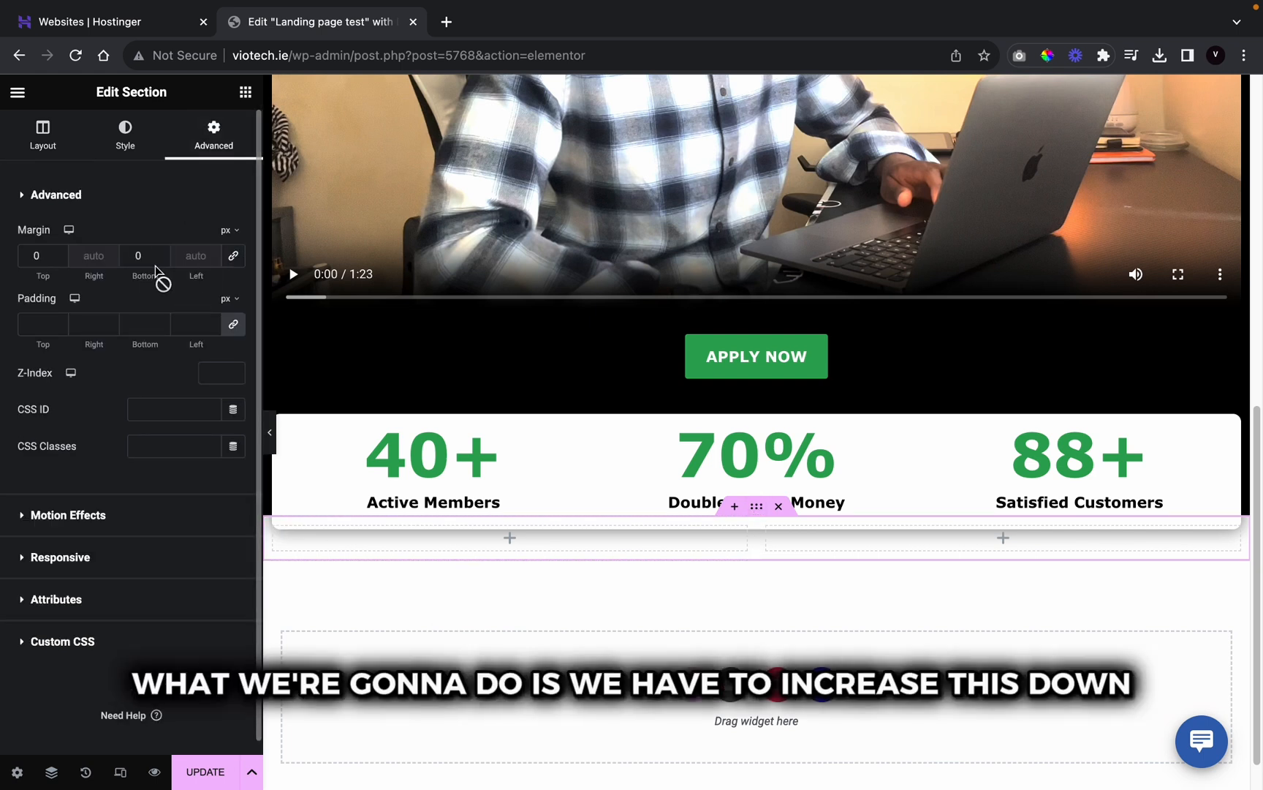
left_click(56, 253)
left_click_drag(53, 254, 56, 256)
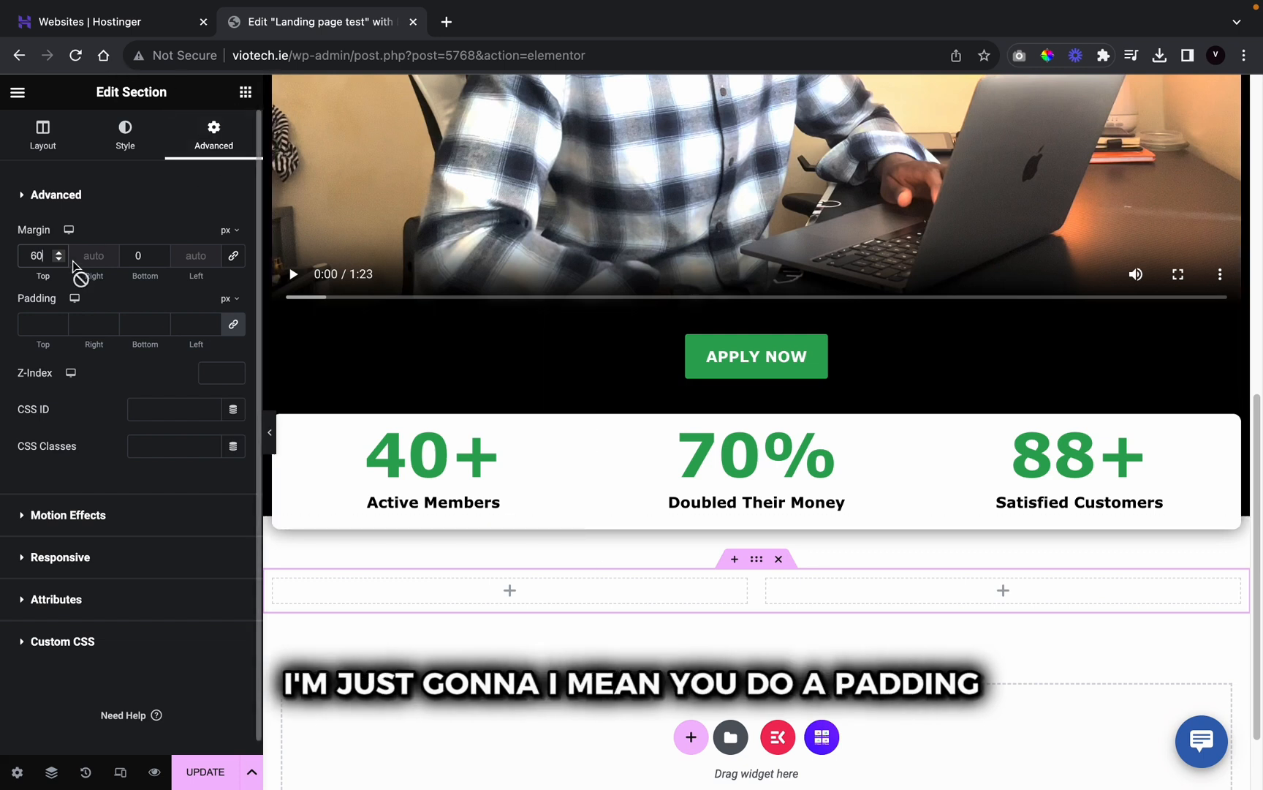
Step: Add a heading widget to the first column of the new section and select its placeholder title
left_click(244, 93)
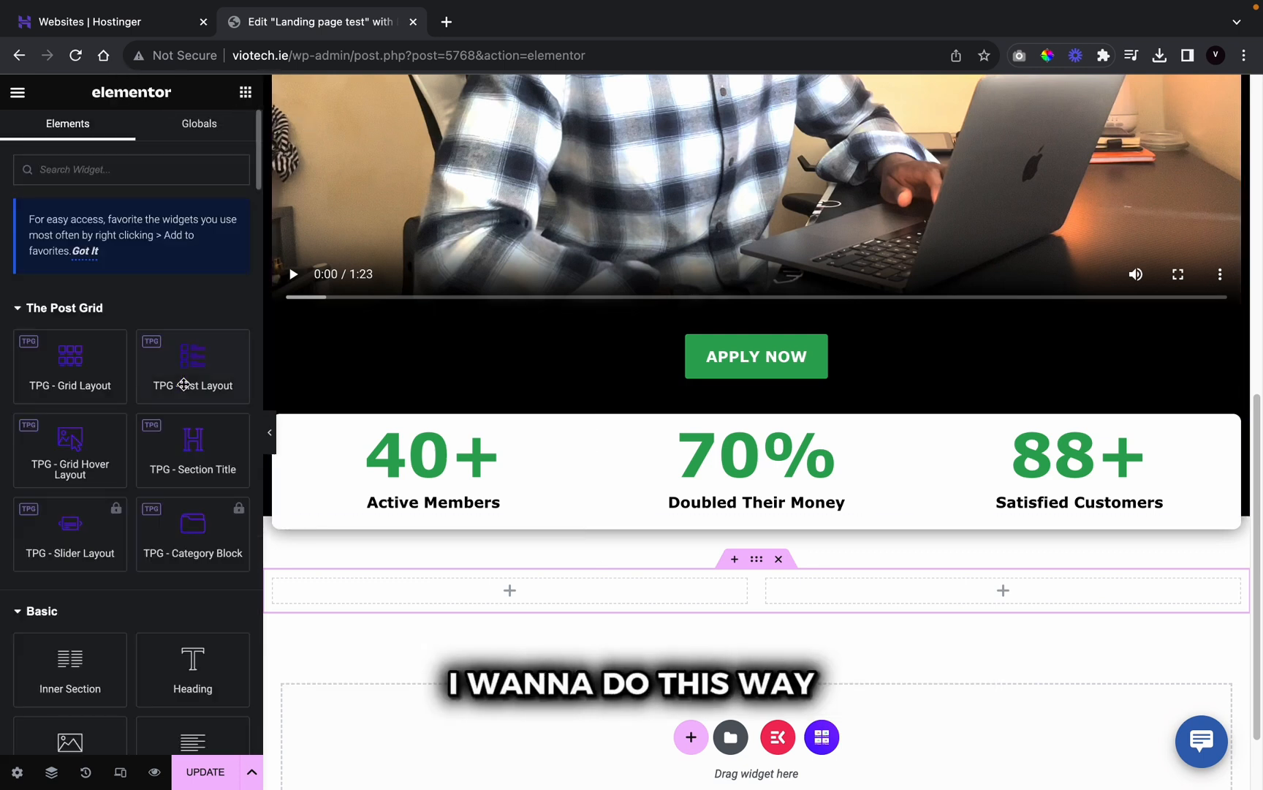
left_click_drag(203, 679, 512, 609)
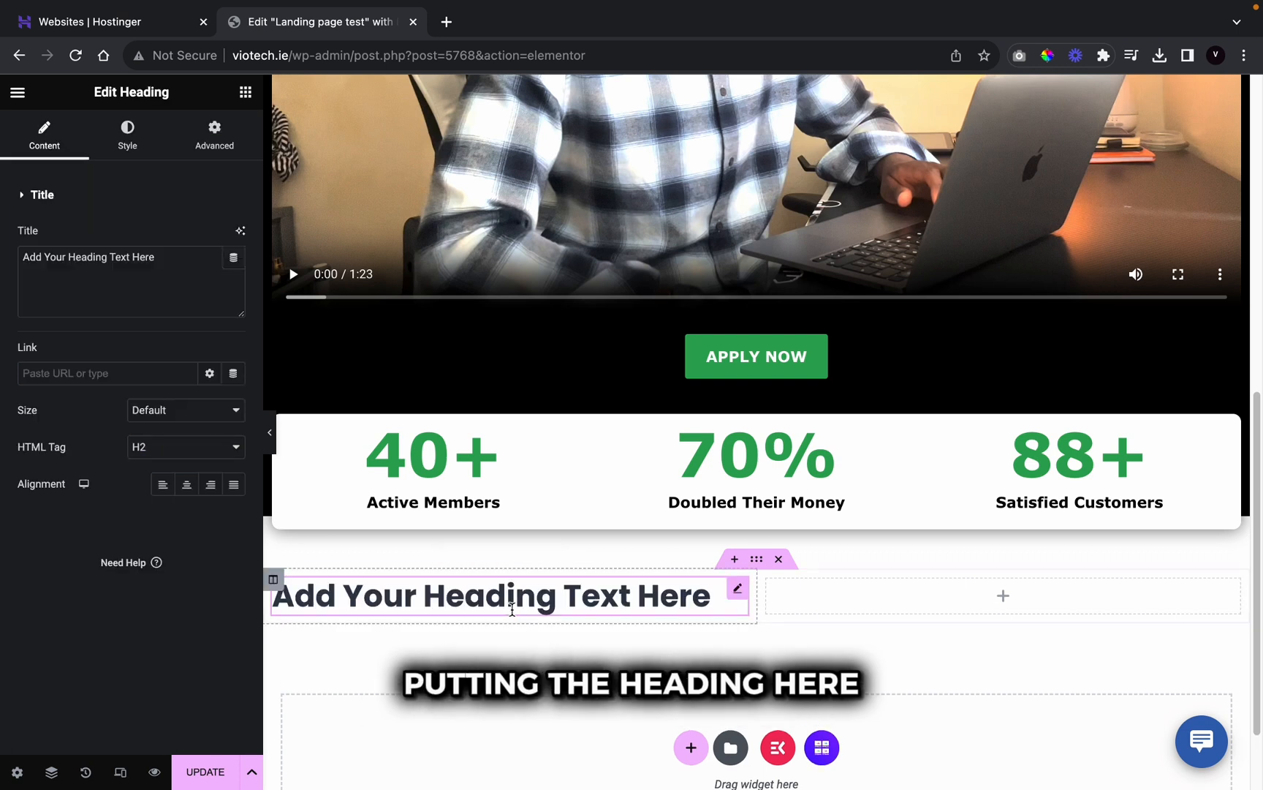
triple_click(160, 249)
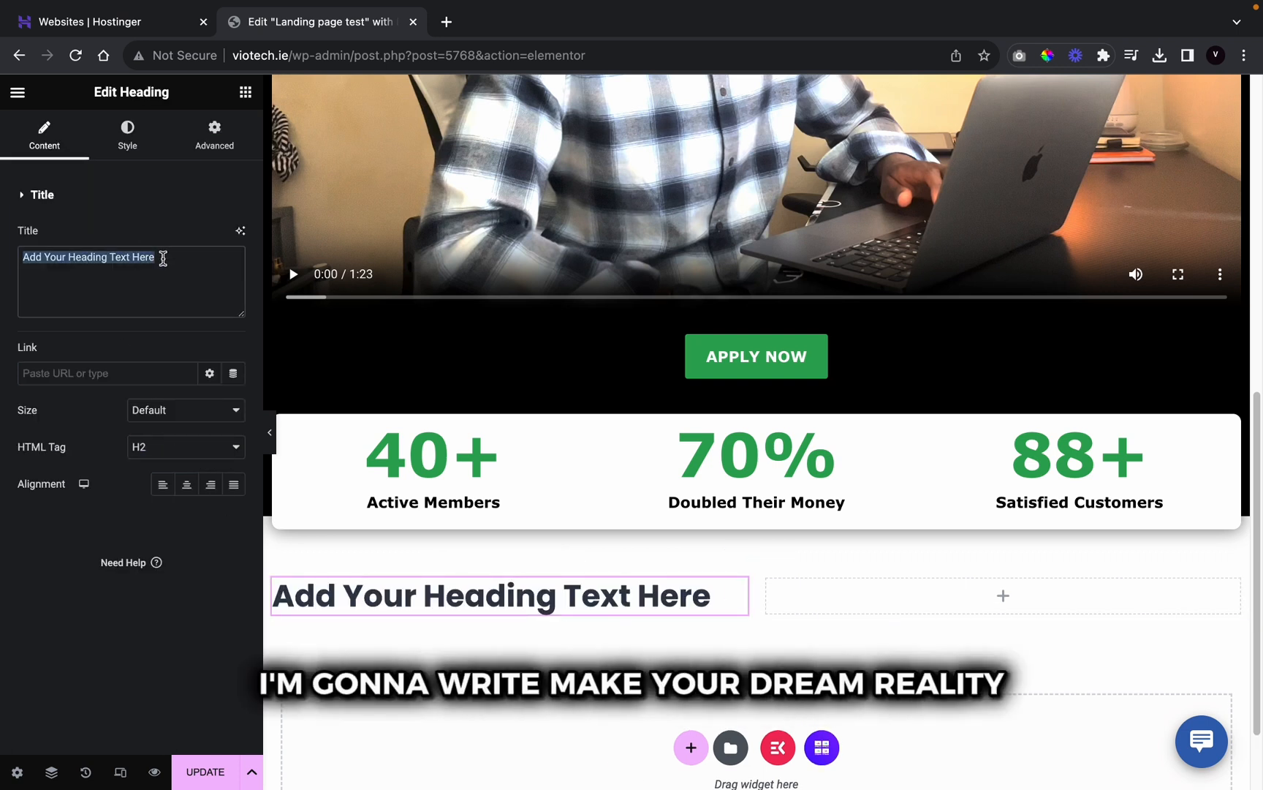
type("M")
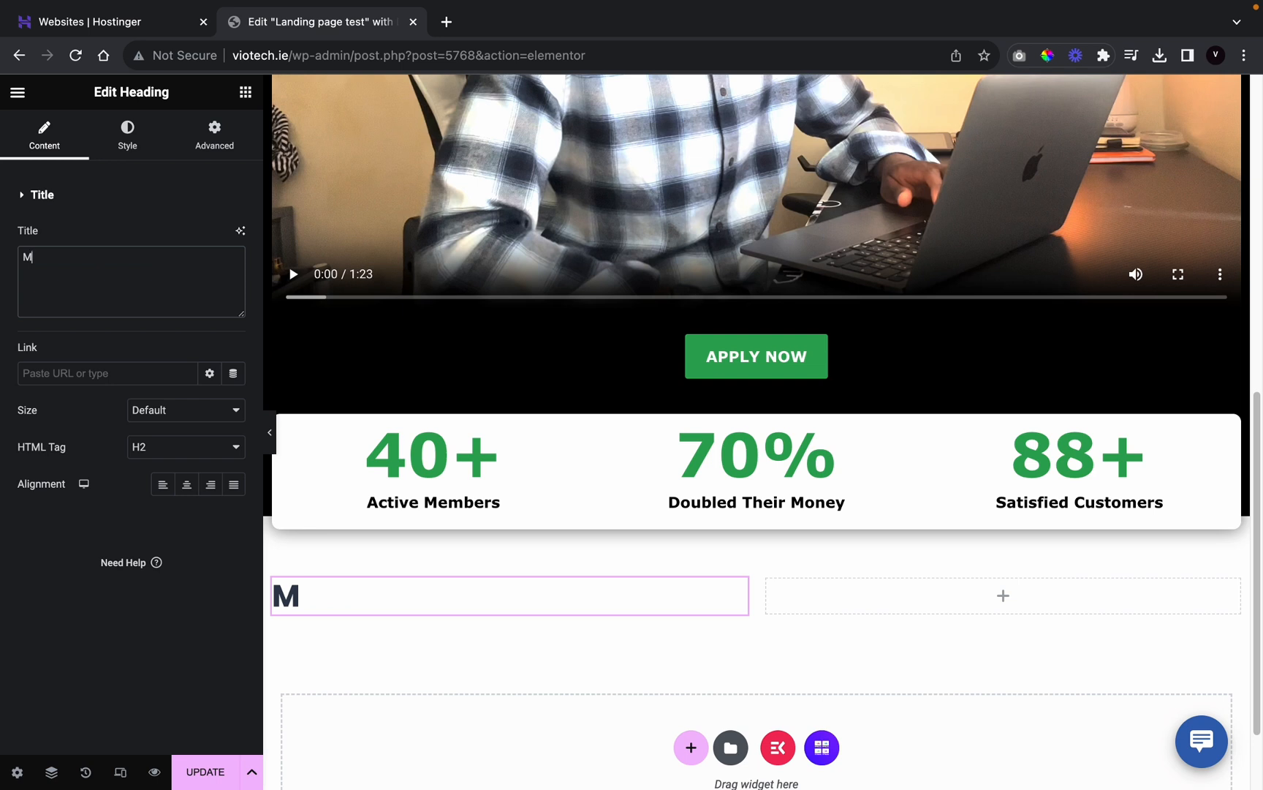
type("ake your")
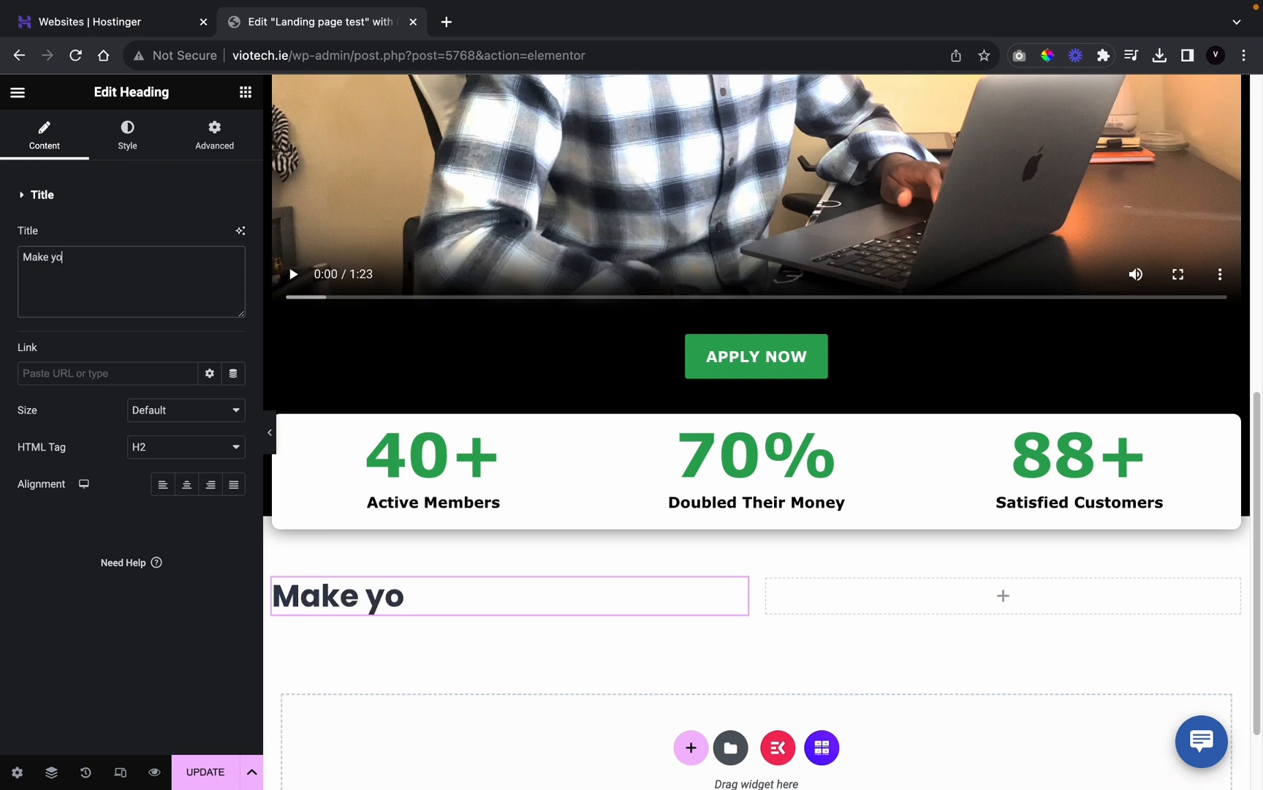
key("BackSpace")
key("BackSpace")
key("BackSpace")
key("BackSpace")
key("BackSpace")
key("BackSpace")
key("BackSpace")
key("BackSpace")
key("BackSpace")
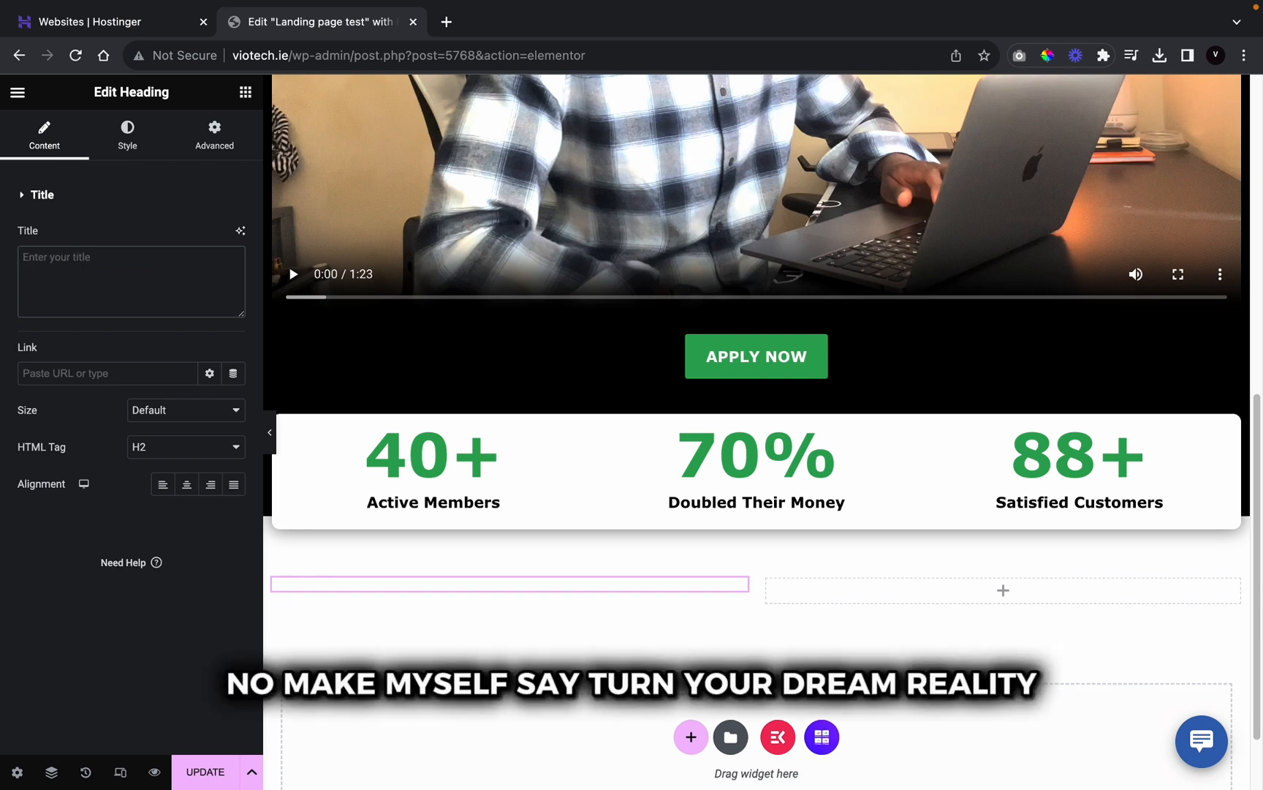
Step: Write "Turn your dreams into reality" as the title of the new heading
type("Turn your")
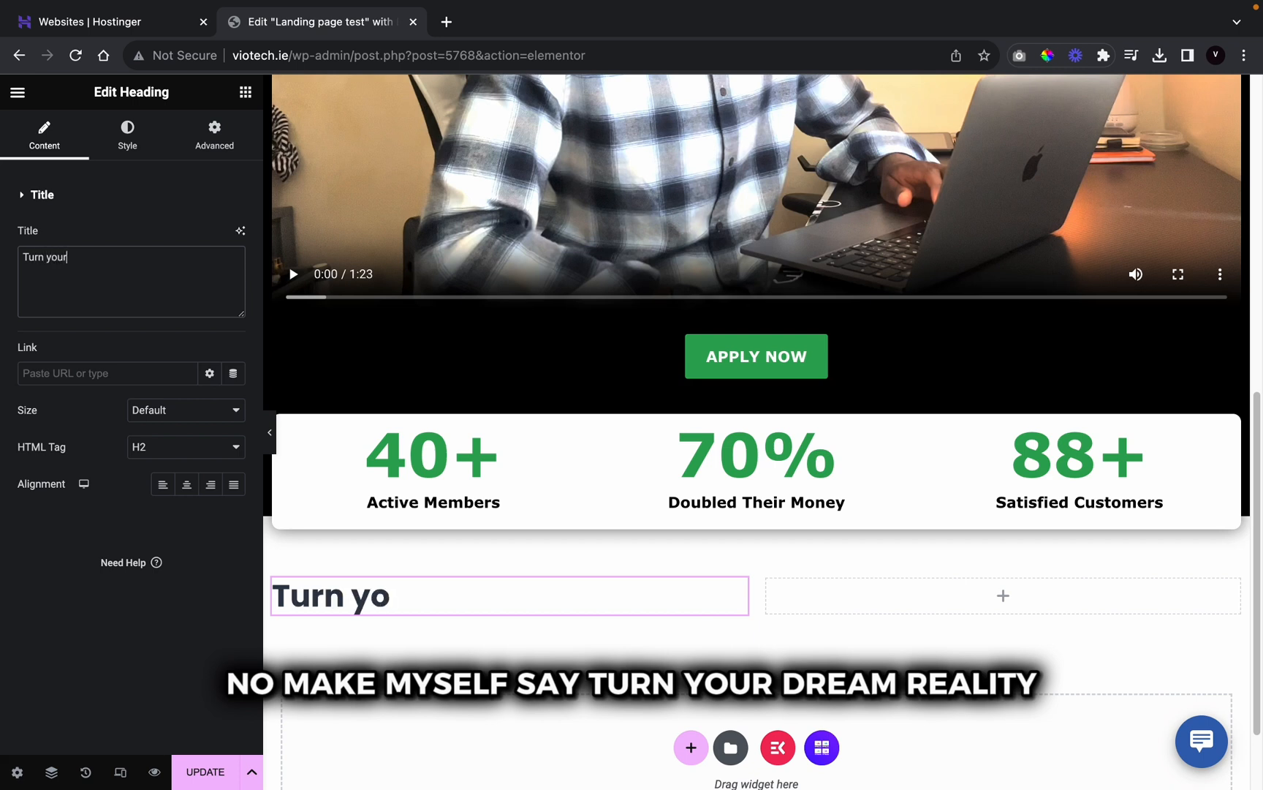
type(" dream reality")
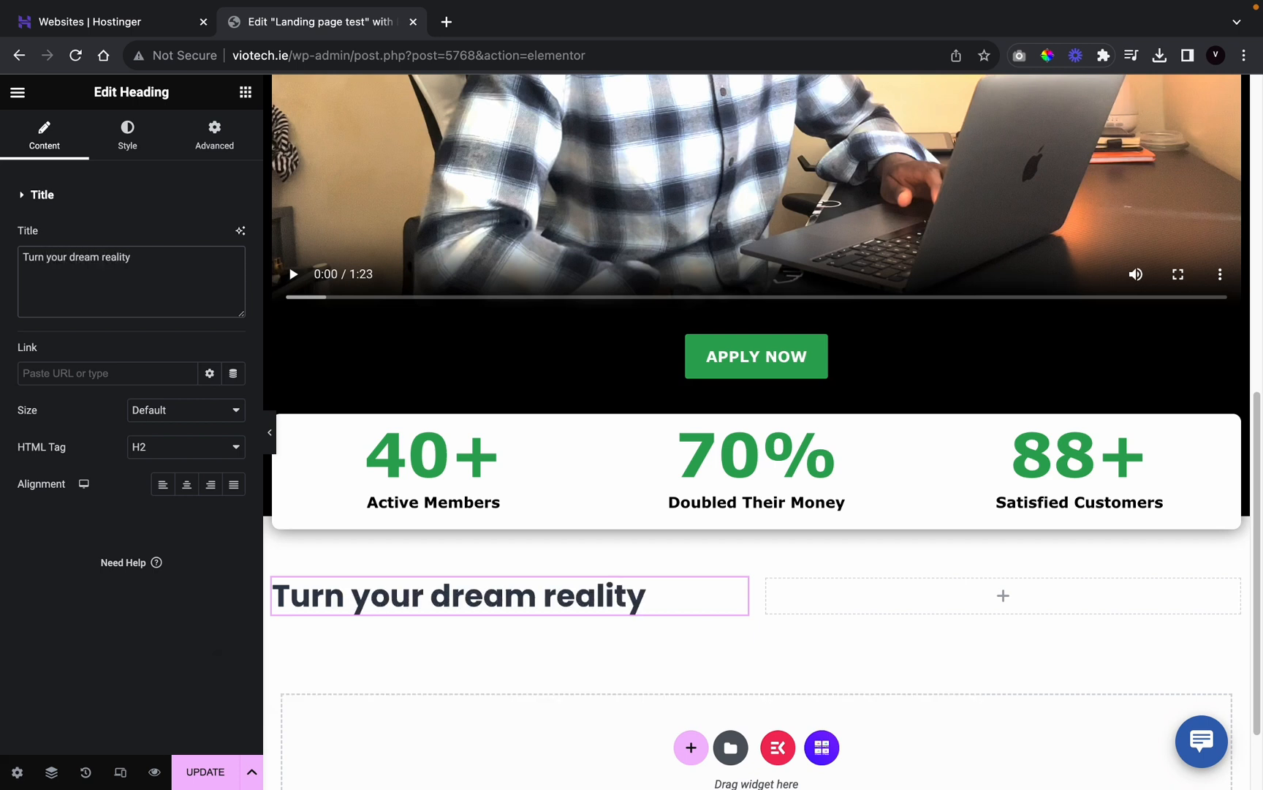
key("BackSpace")
key("BackSpace")
key("BackSpace")
key("BackSpace")
key("BackSpace")
key("BackSpace")
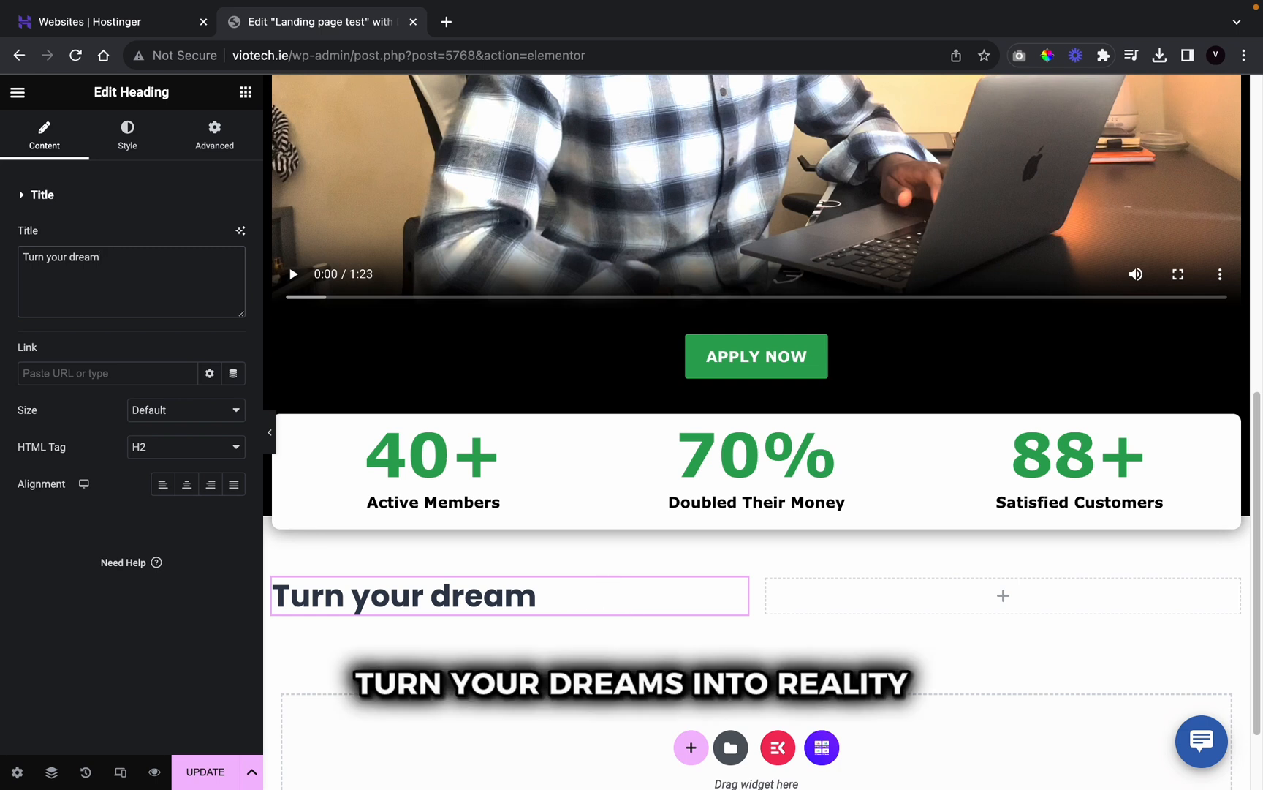
type("into ")
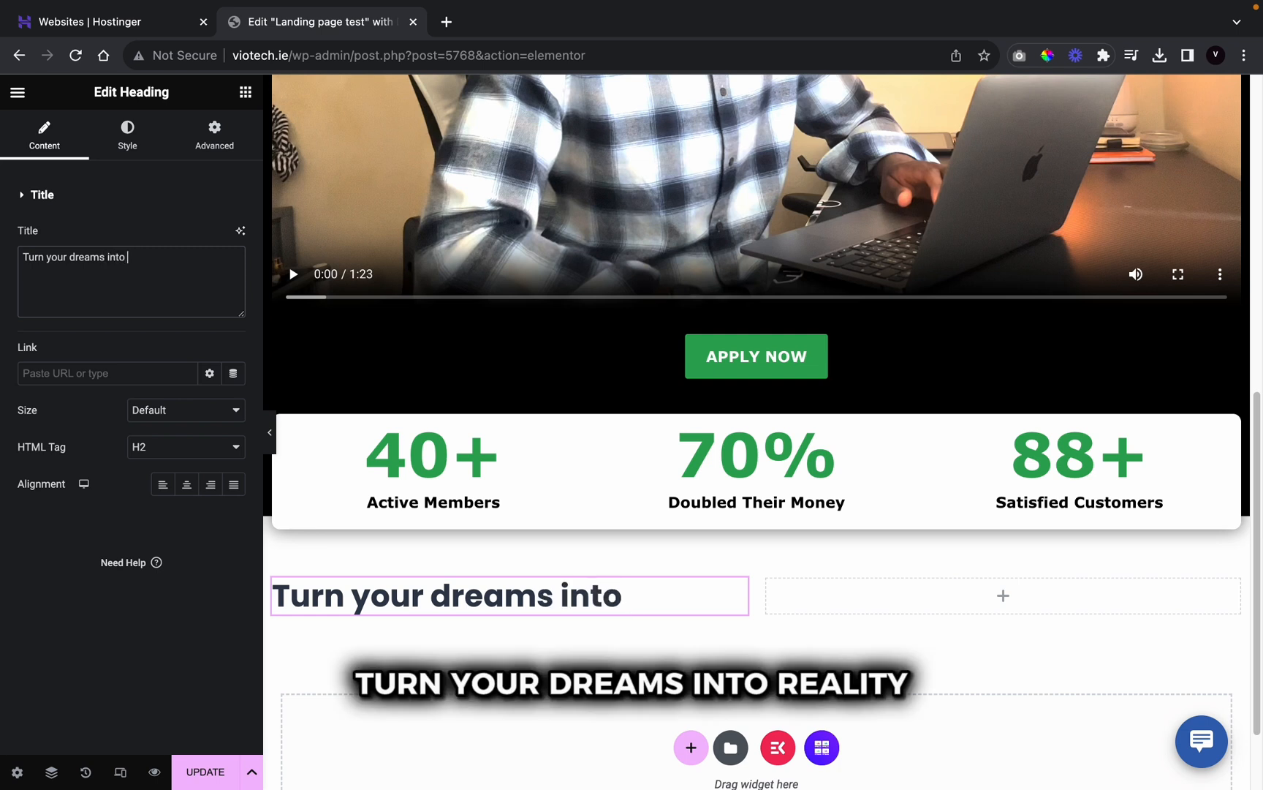
type("reality")
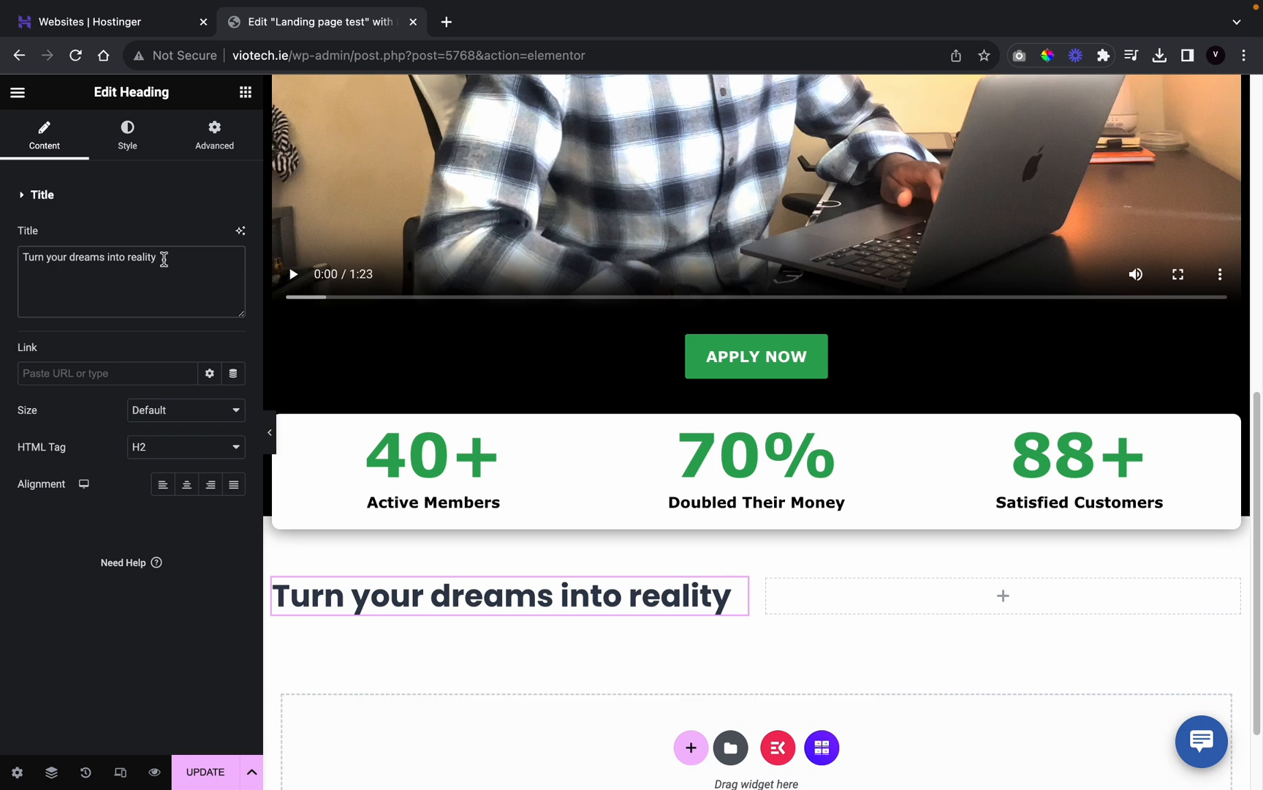
Step: Set the new heading's text color to the black global color #000000
left_click(125, 139)
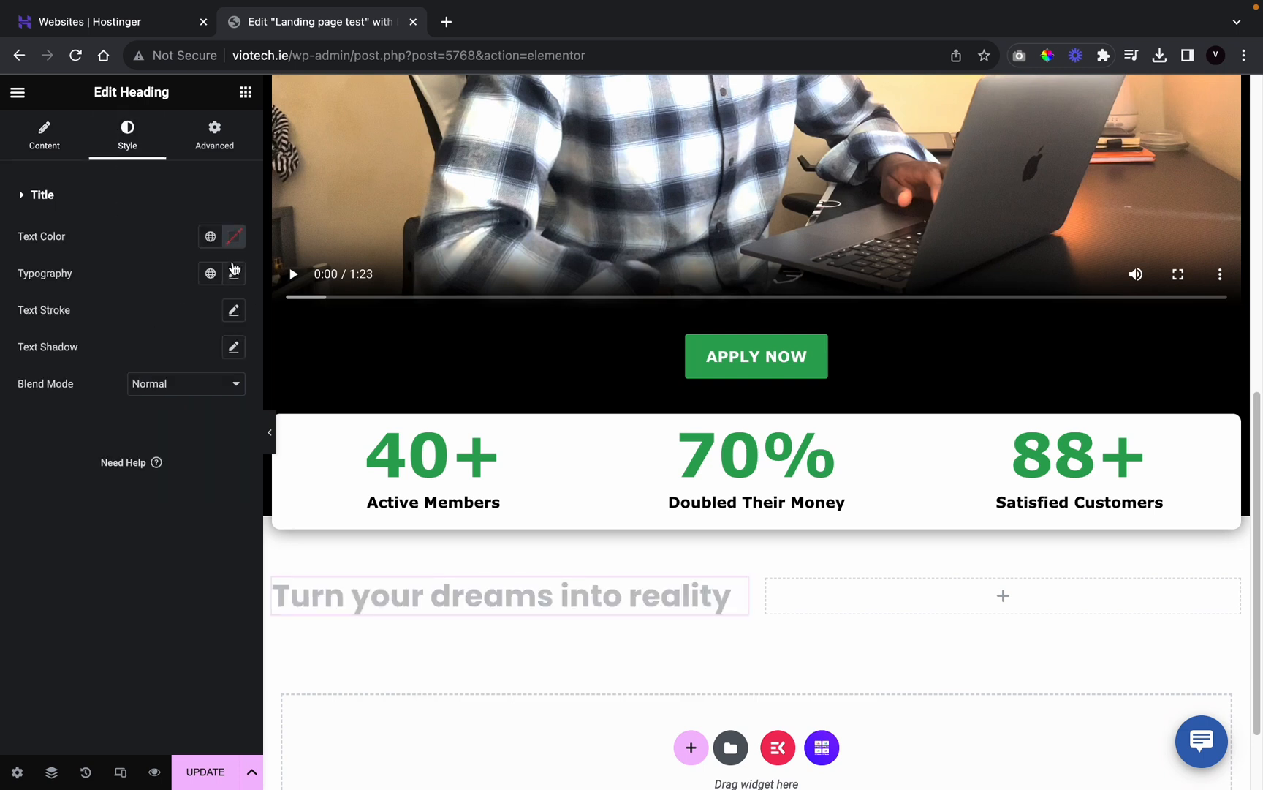
left_click(216, 242)
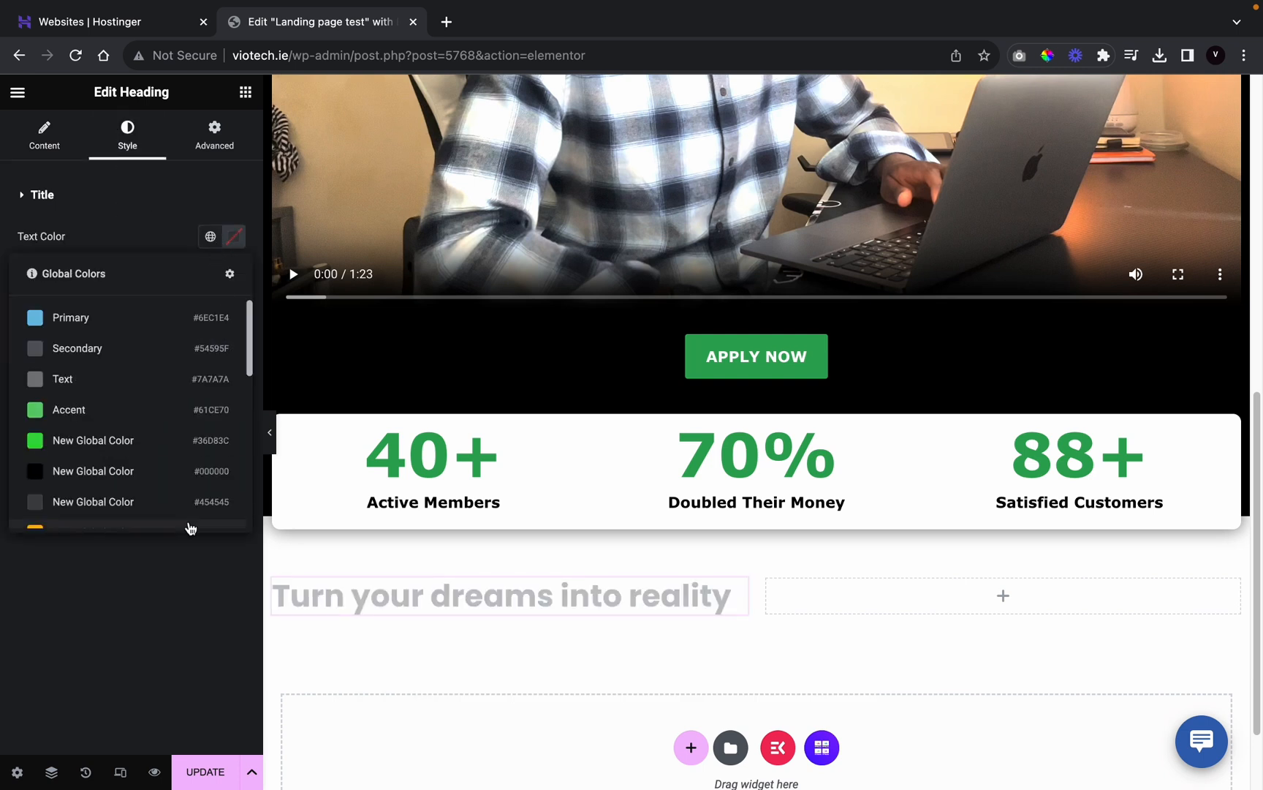
left_click(153, 470)
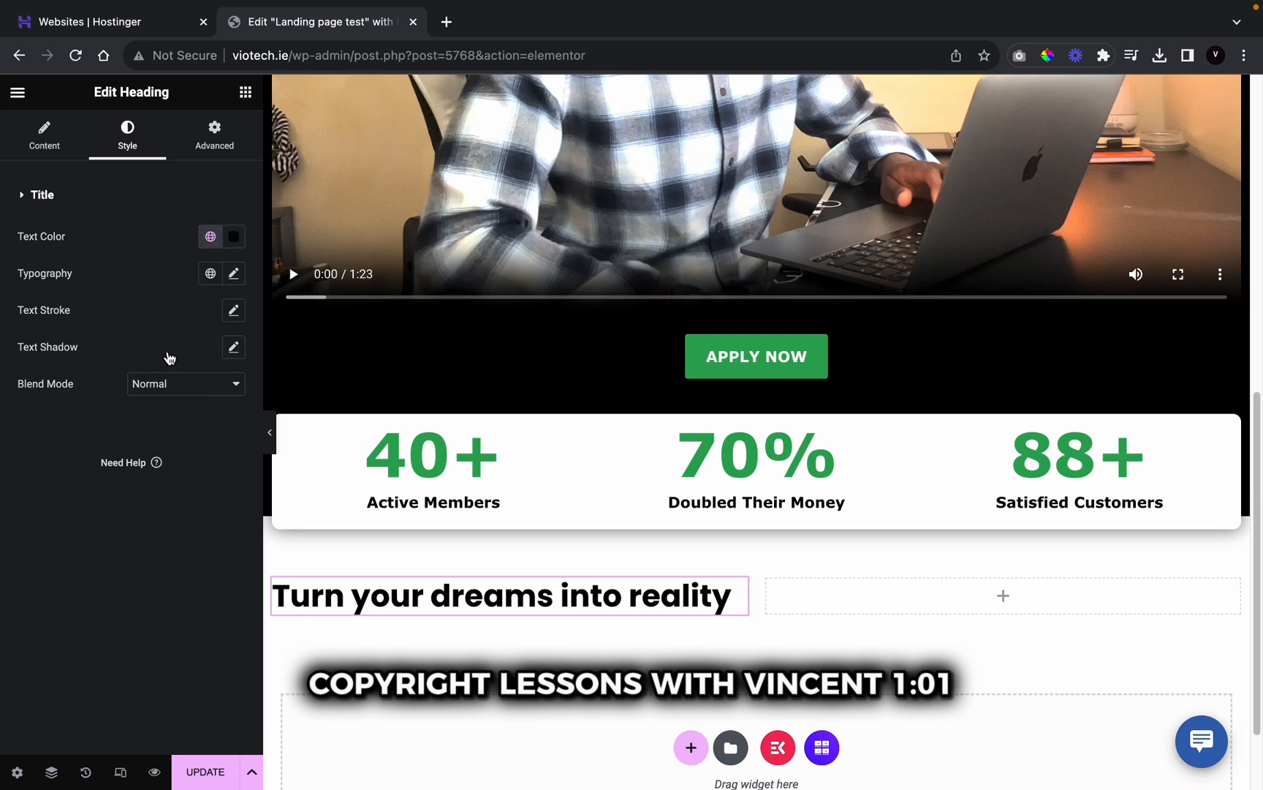
Step: Set the heading's typography to the Verdana family, weight 600 (Semi Bold) and uppercase transform
left_click(234, 273)
left_click(192, 363)
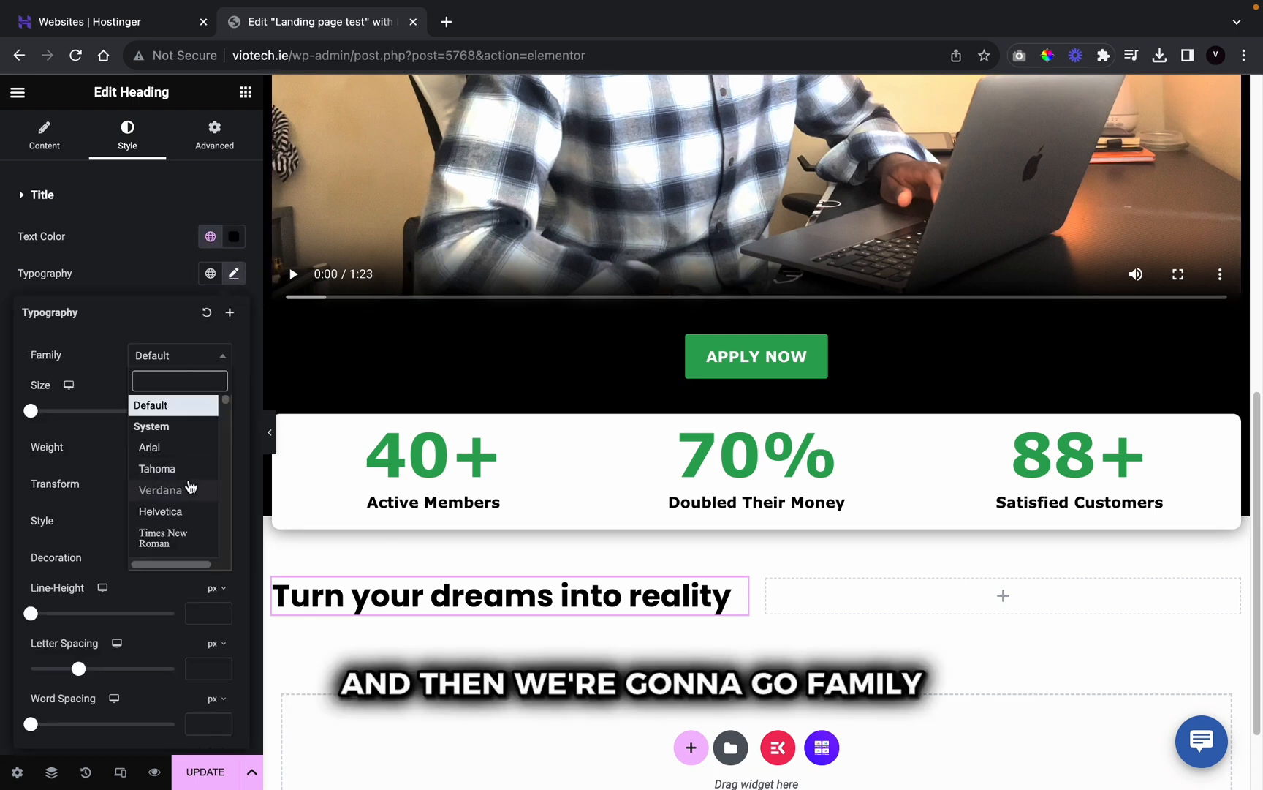
left_click(185, 490)
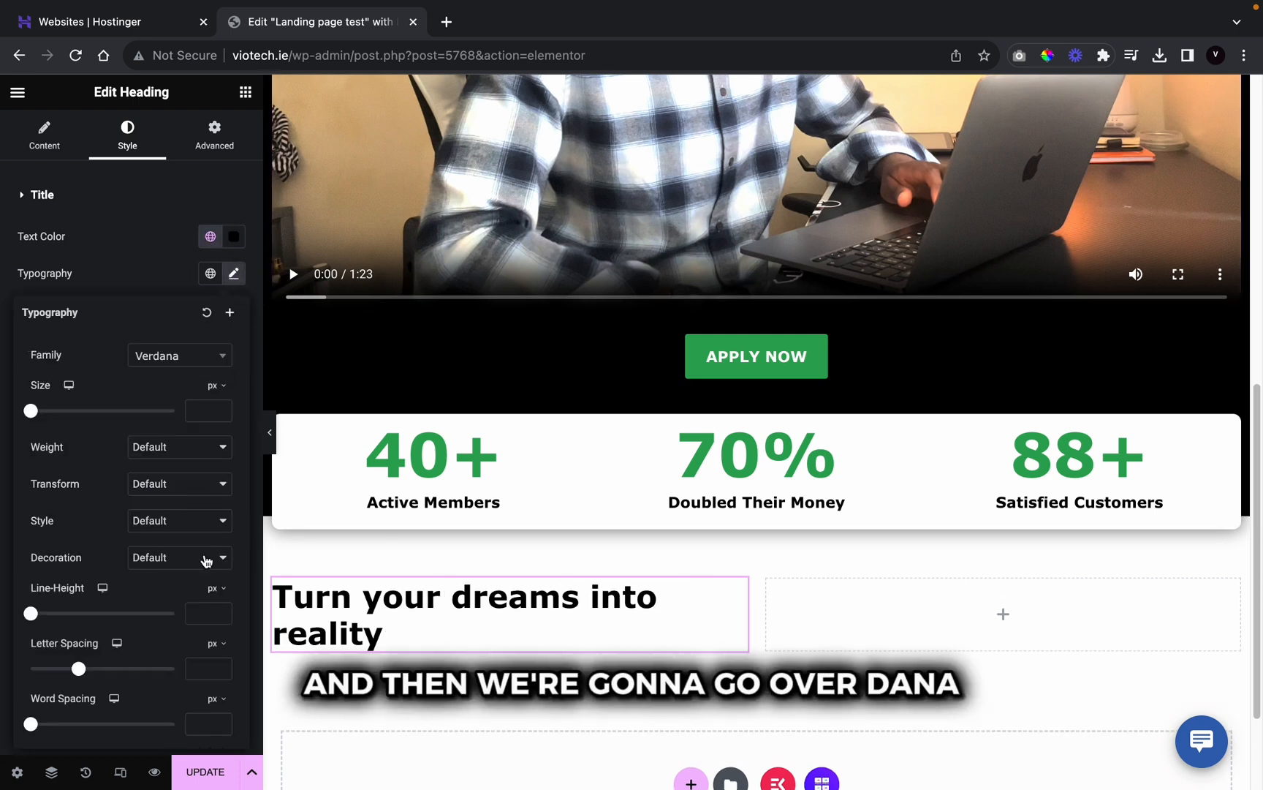
left_click(184, 444)
left_click(191, 374)
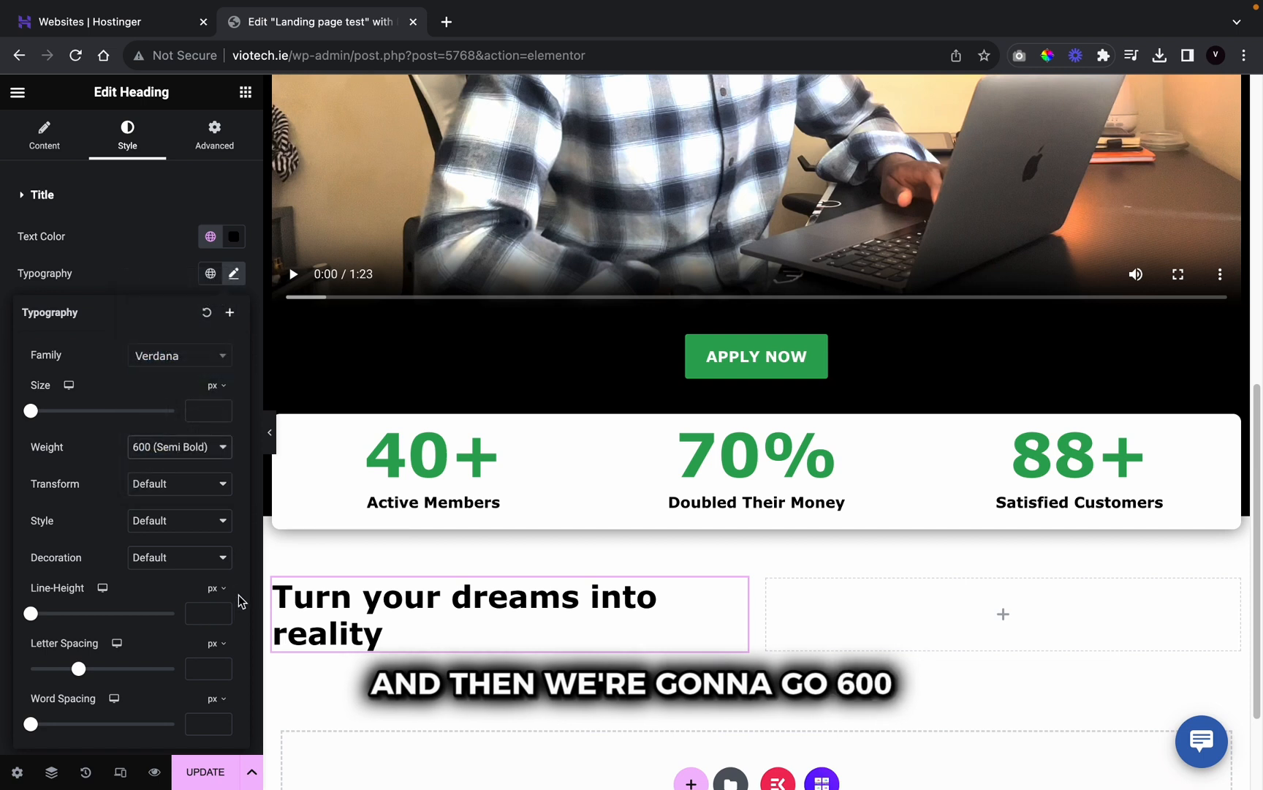
left_click(162, 483)
left_click(165, 500)
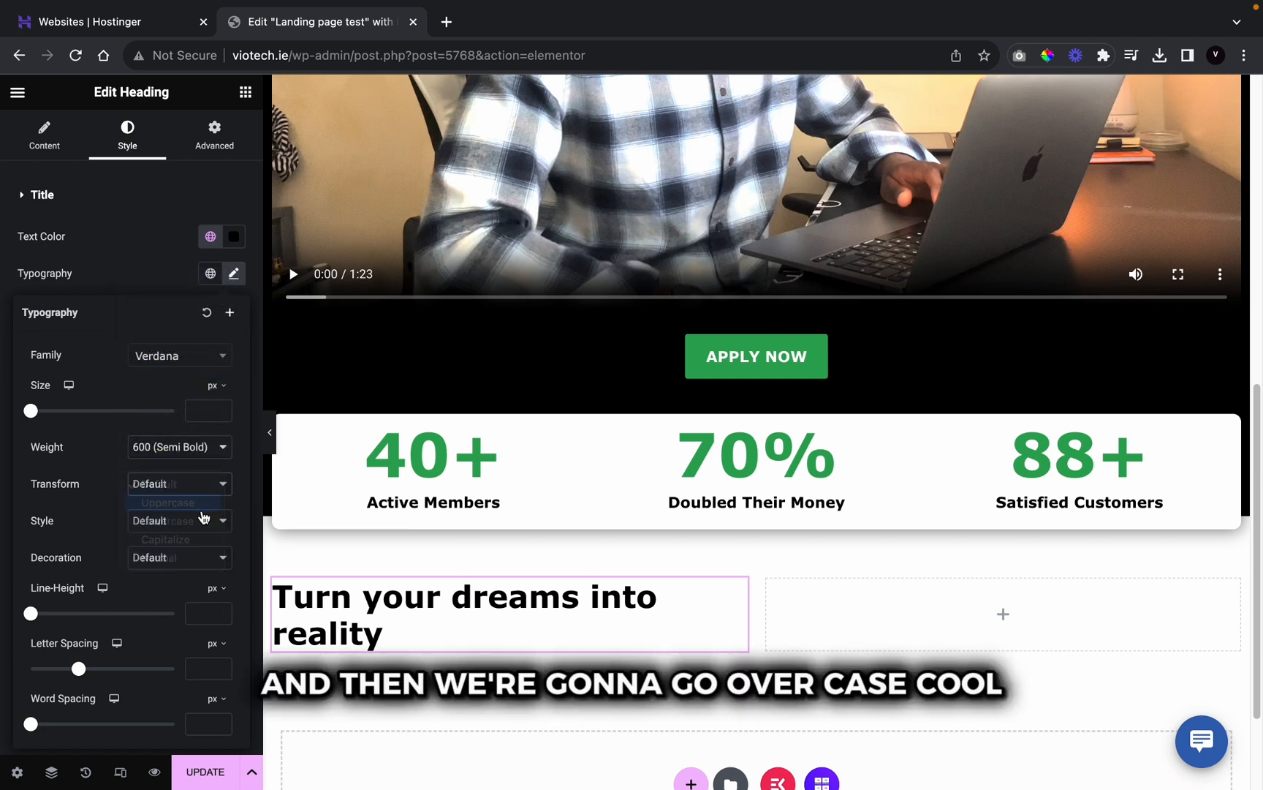
left_click(134, 248)
Step: Add an Icon List widget below the heading and delete its second and third items
left_click(244, 94)
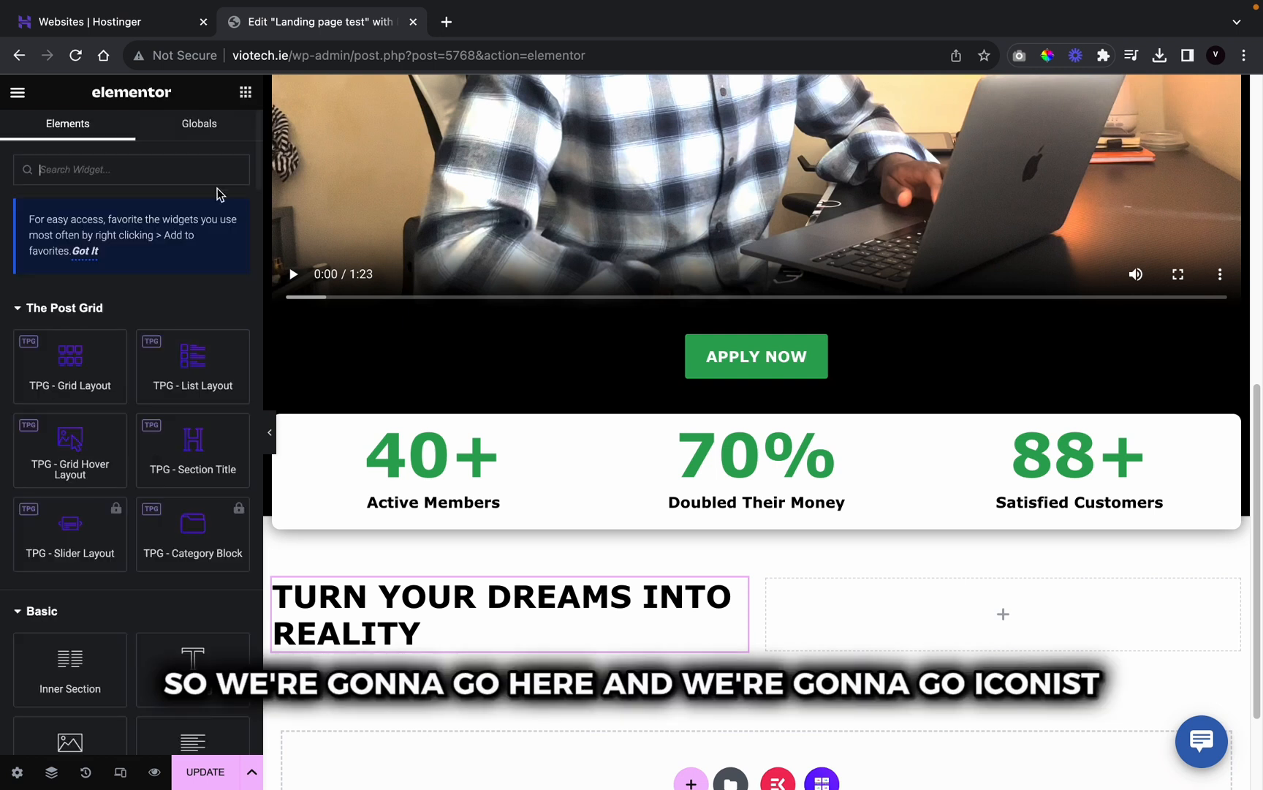
type("icon")
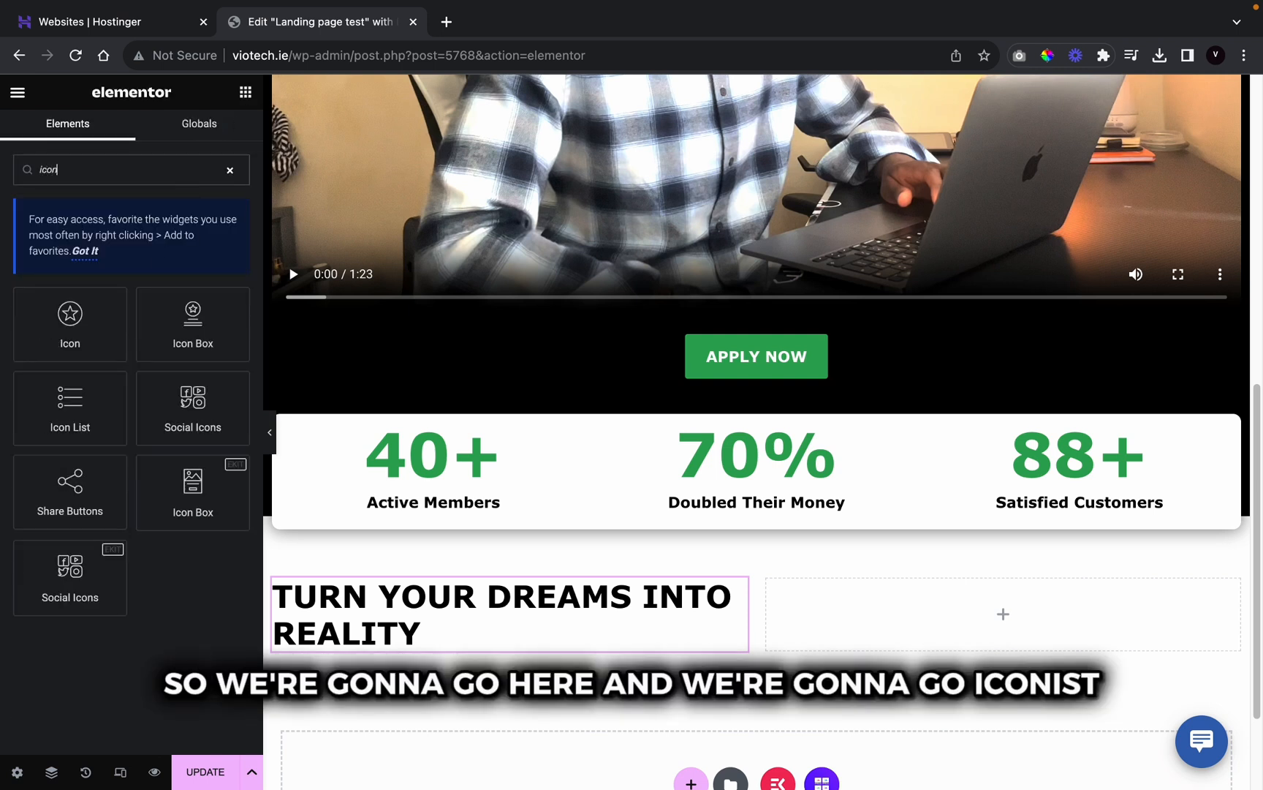
left_click_drag(128, 397, 468, 654)
scroll(611, 631, "down", 3)
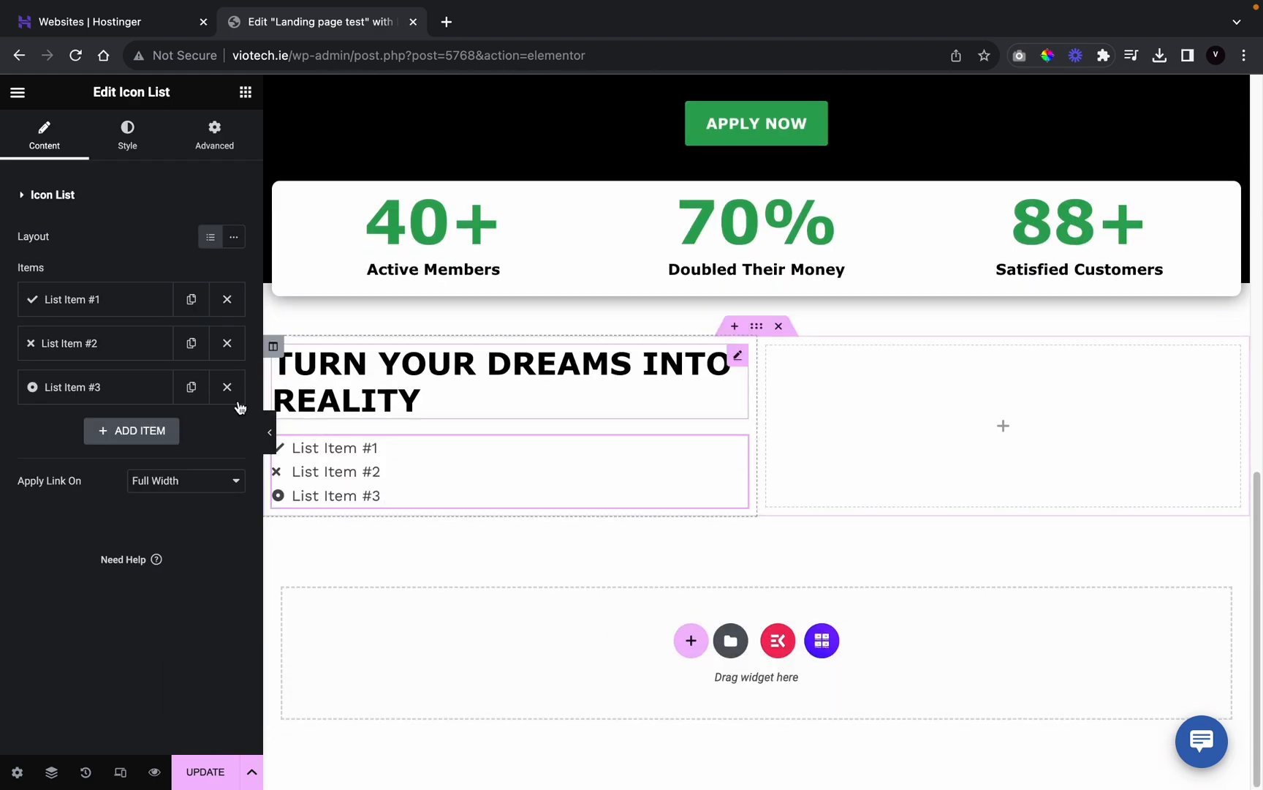
left_click(226, 343)
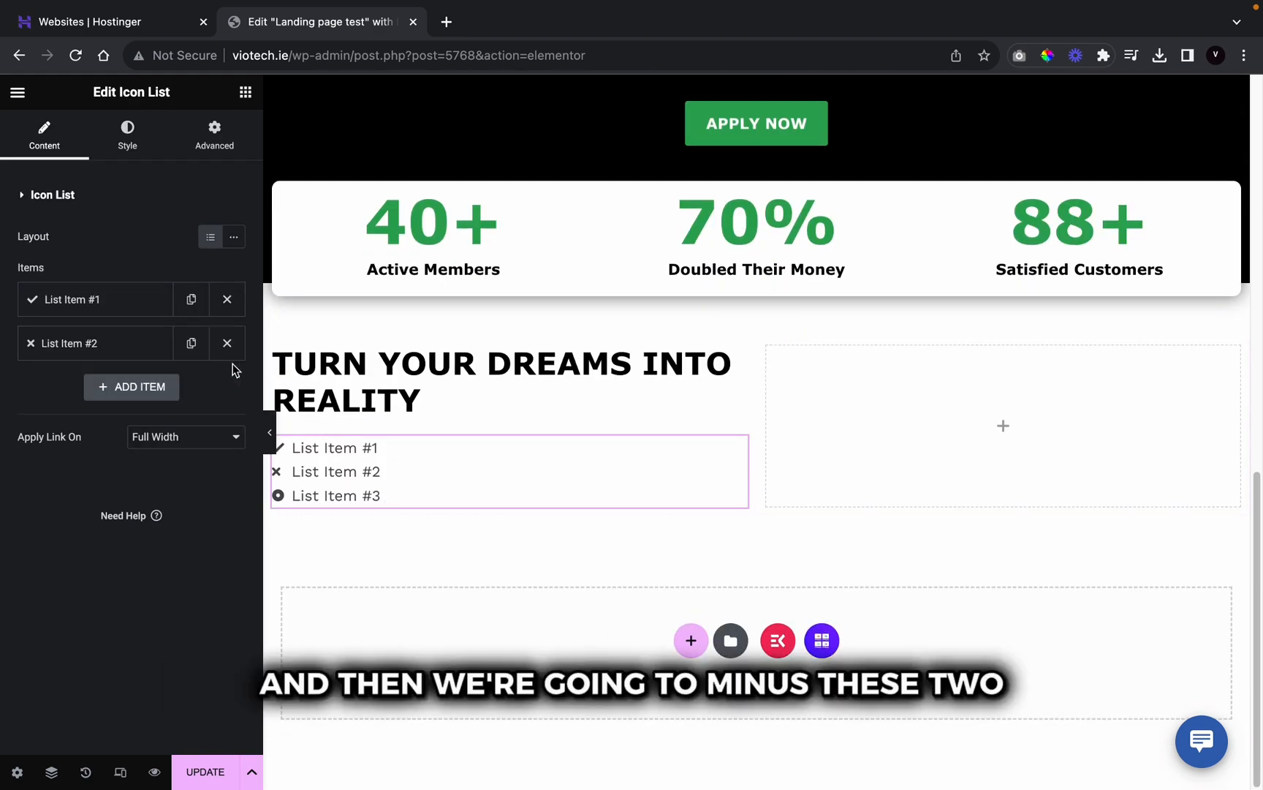
left_click(226, 343)
Step: Replace the remaining list item's check icon with the circled check mark from the icon library
left_click(154, 299)
left_click(167, 426)
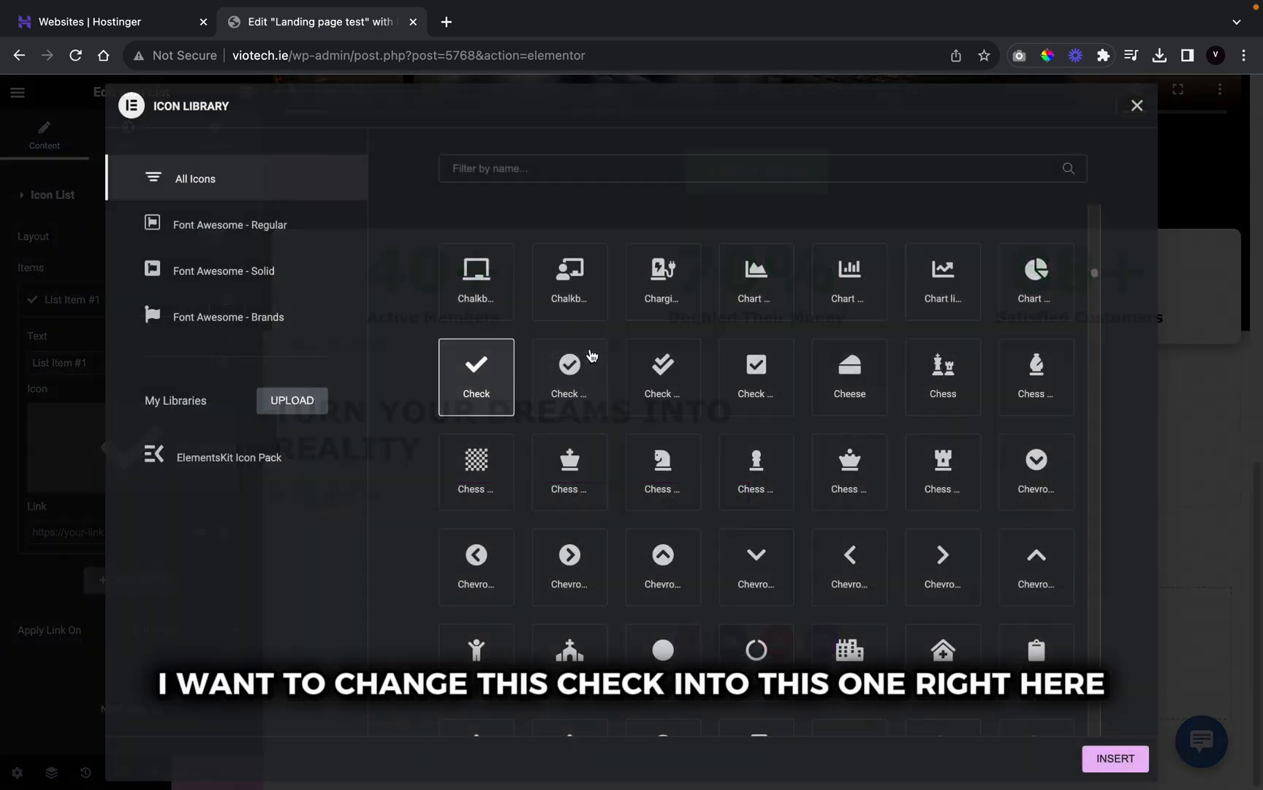
left_click(569, 373)
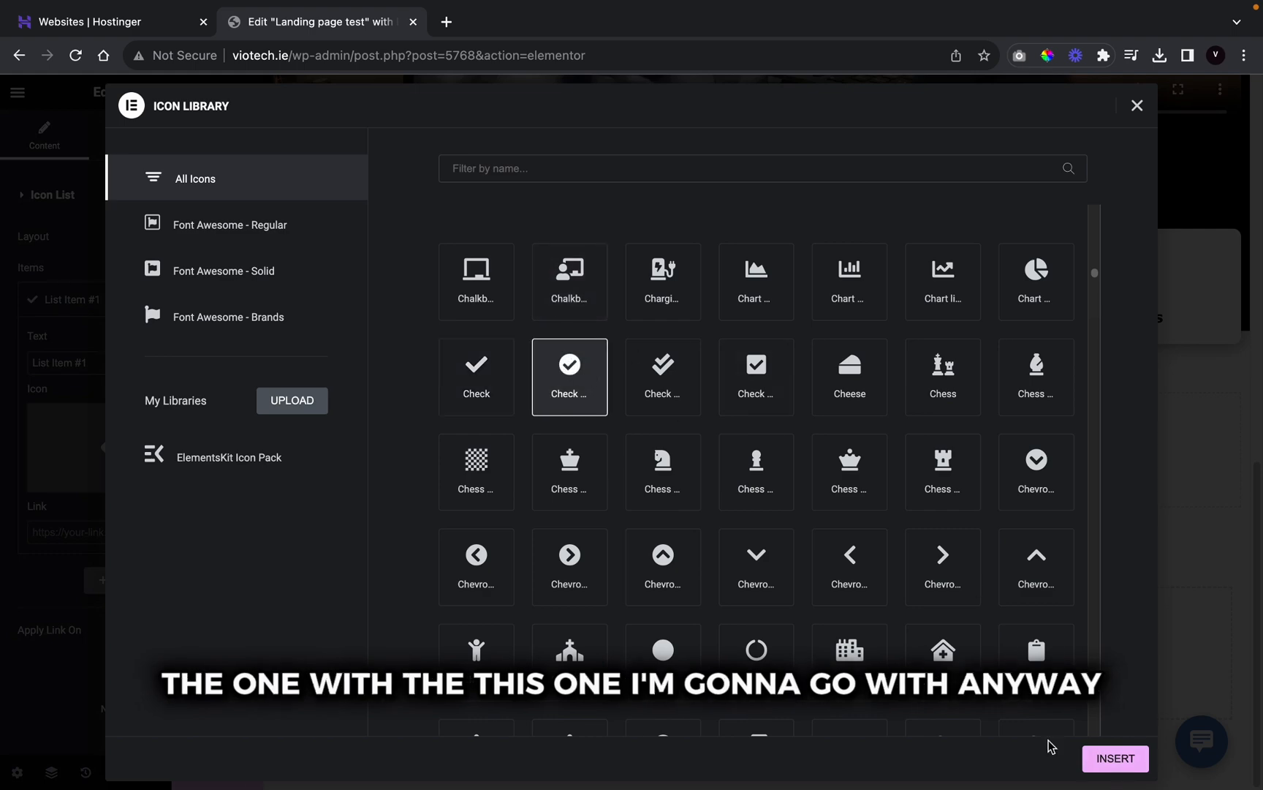
left_click(1108, 757)
Step: Replace the icon list's first item text with "Tavel the world"
left_click(128, 360)
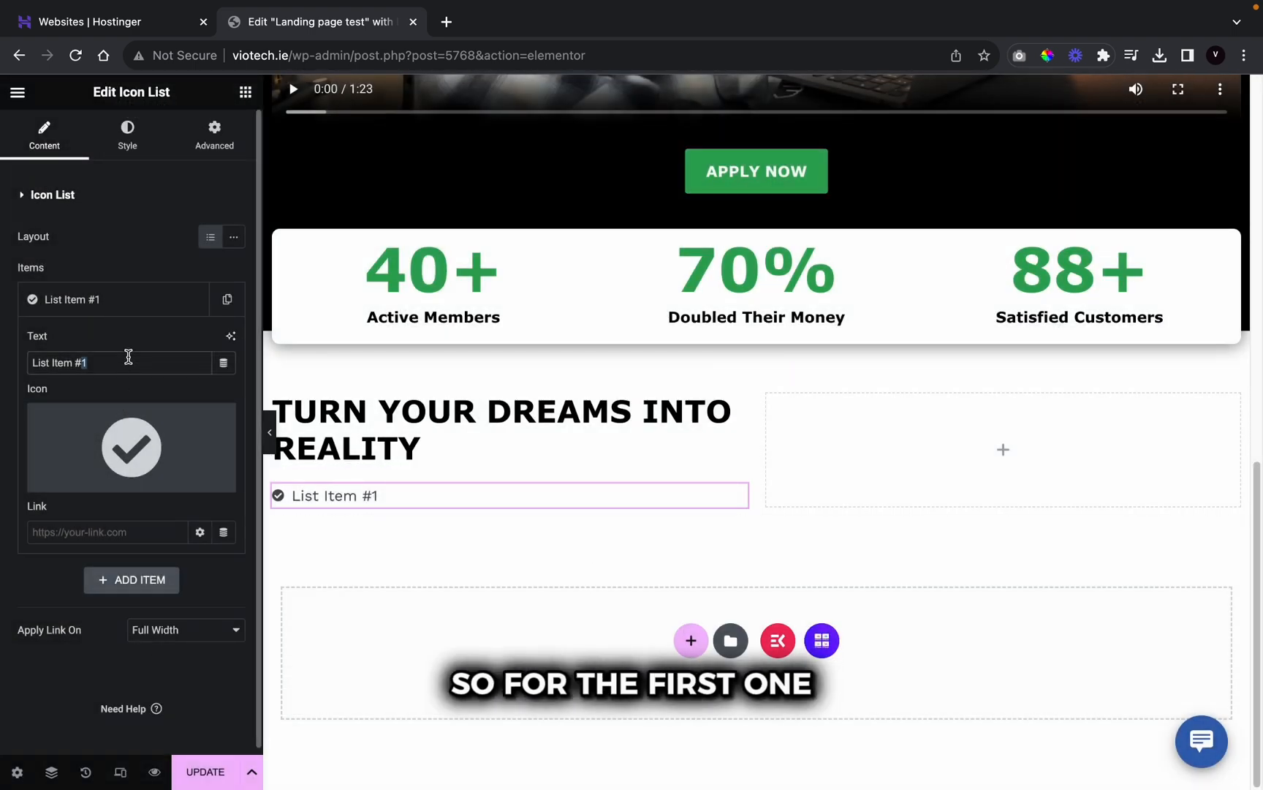
key("super+a")
type("T")
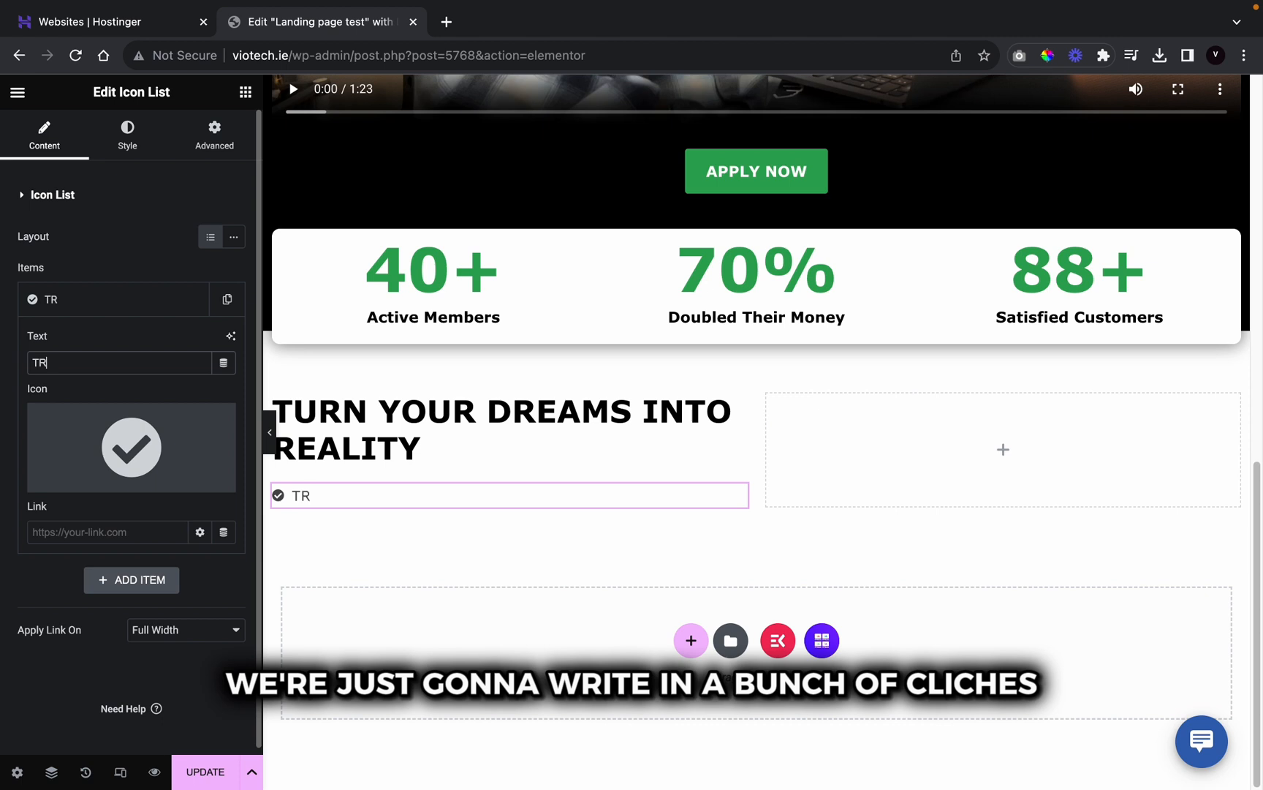
type("a")
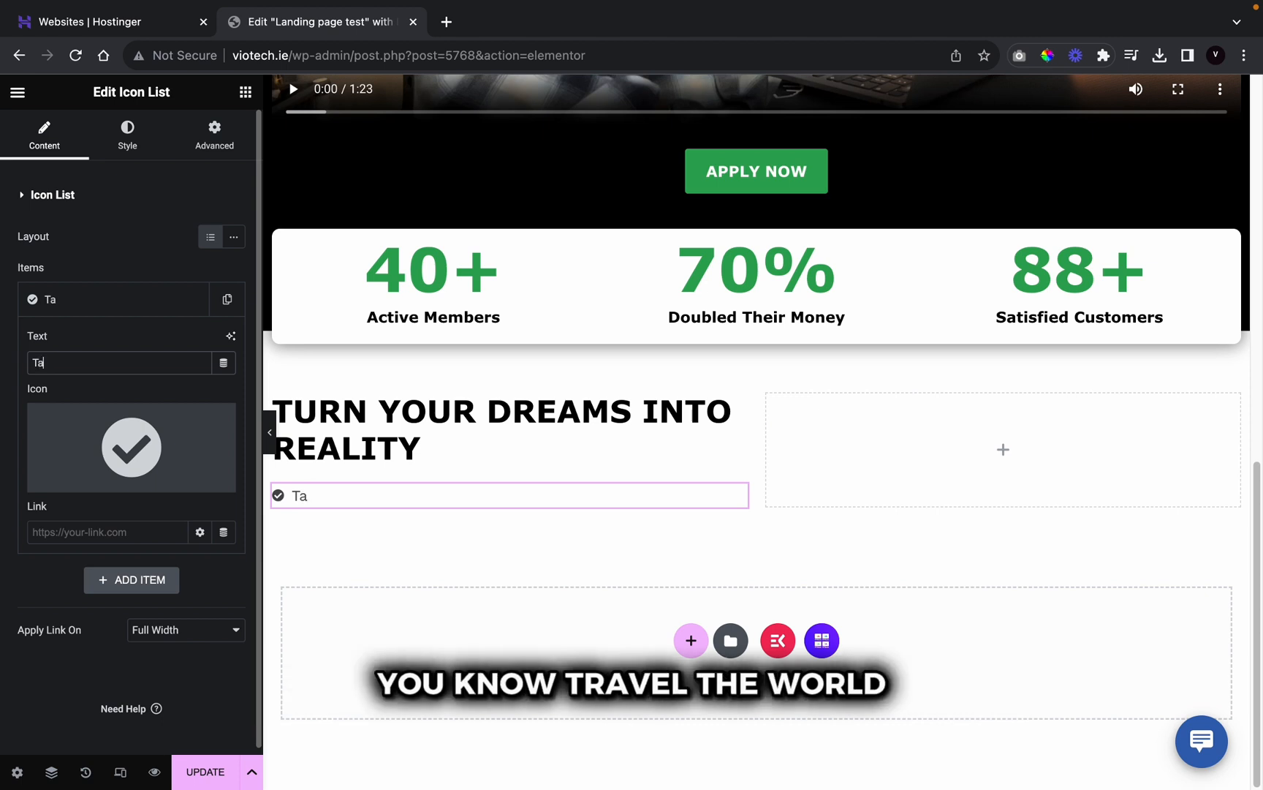
type("vel t")
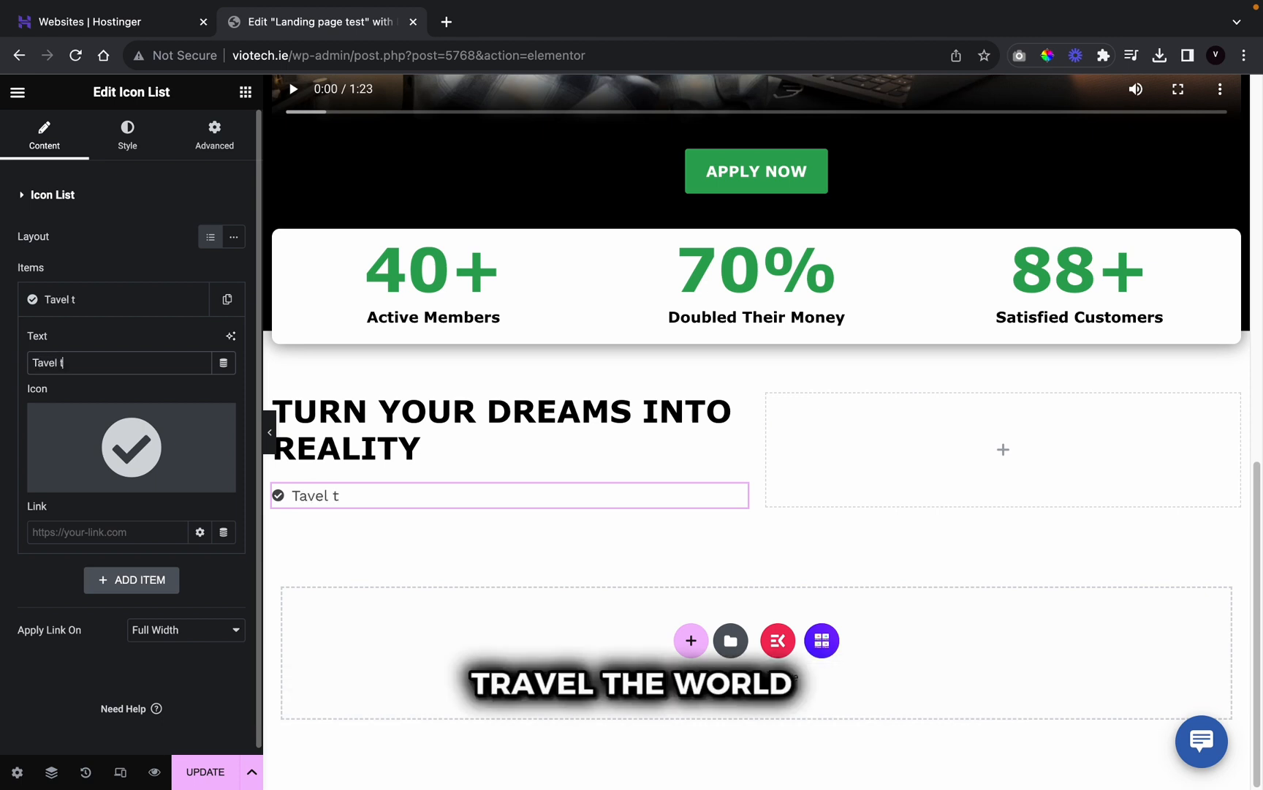
type("he world")
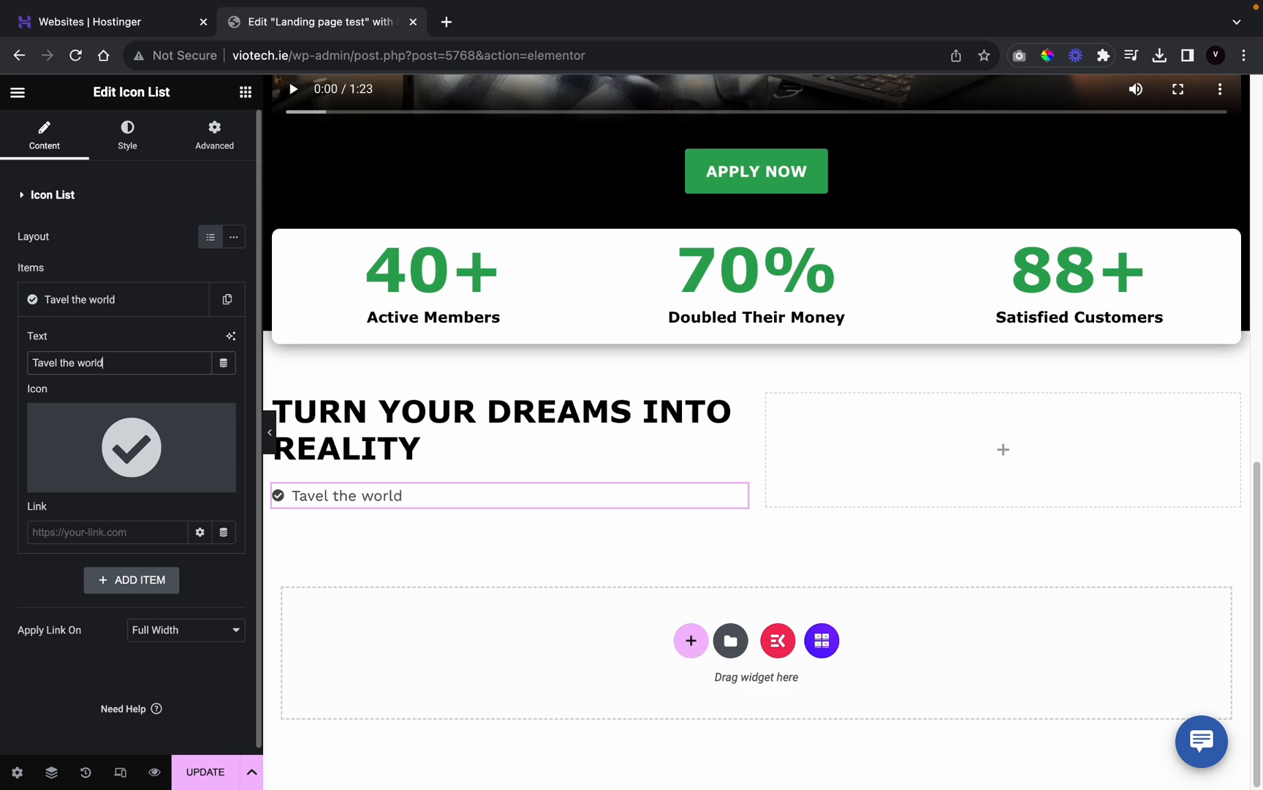
Step: Duplicate the first list item and set the copy's text to "work from anywhere"
left_click(190, 299)
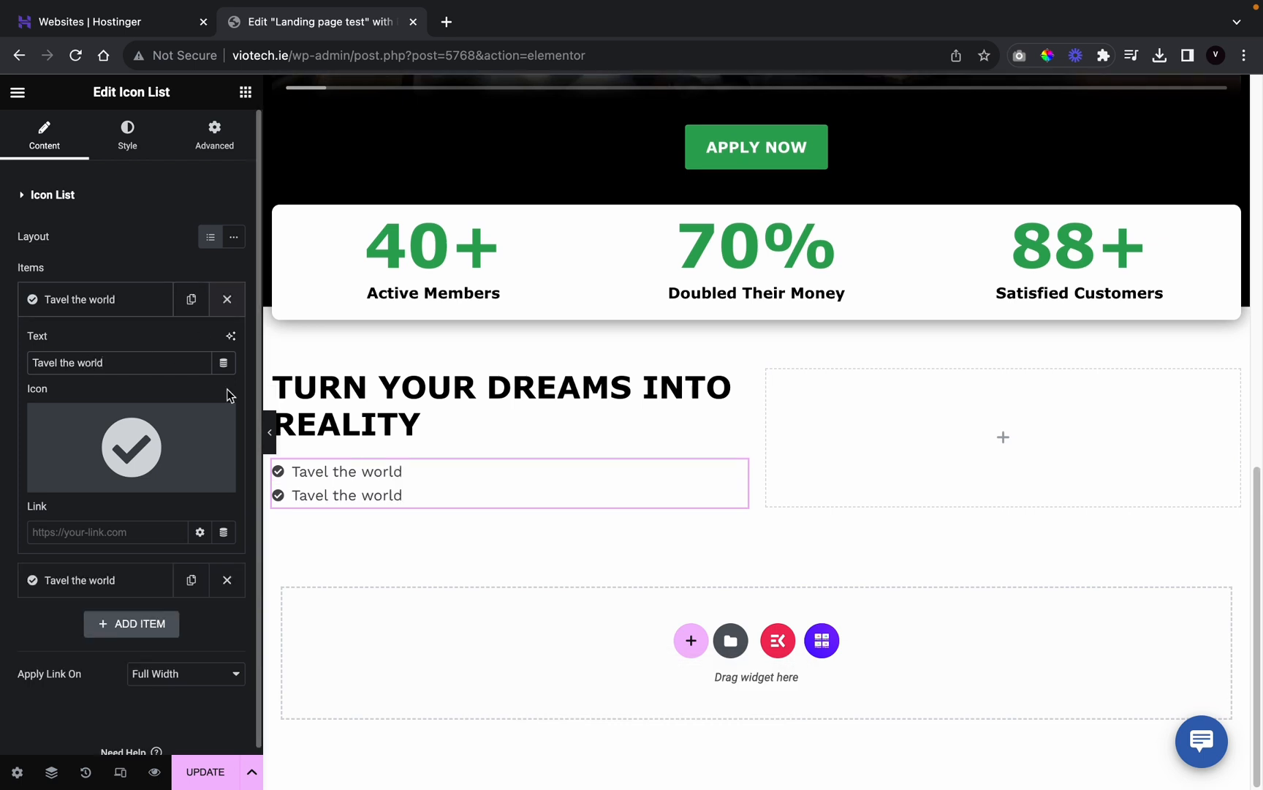
left_click(102, 580)
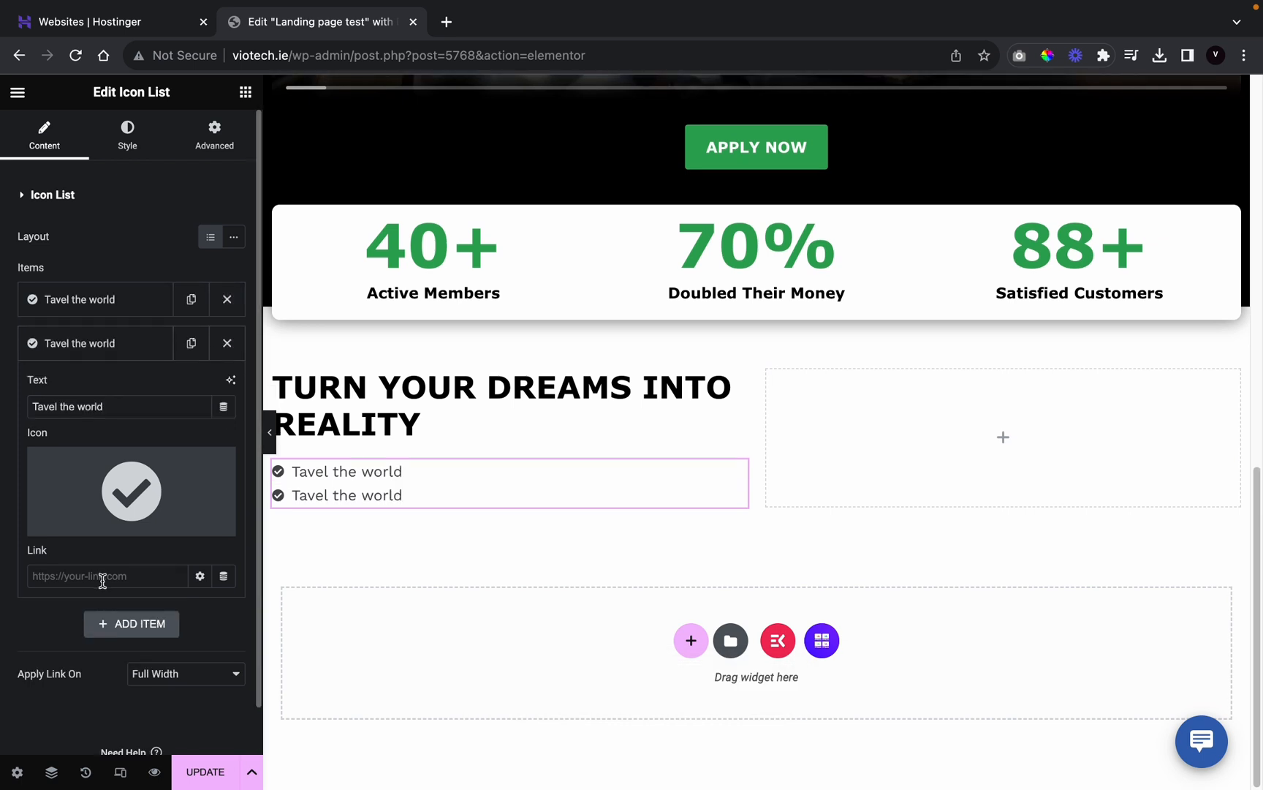
triple_click(122, 401)
type("wo")
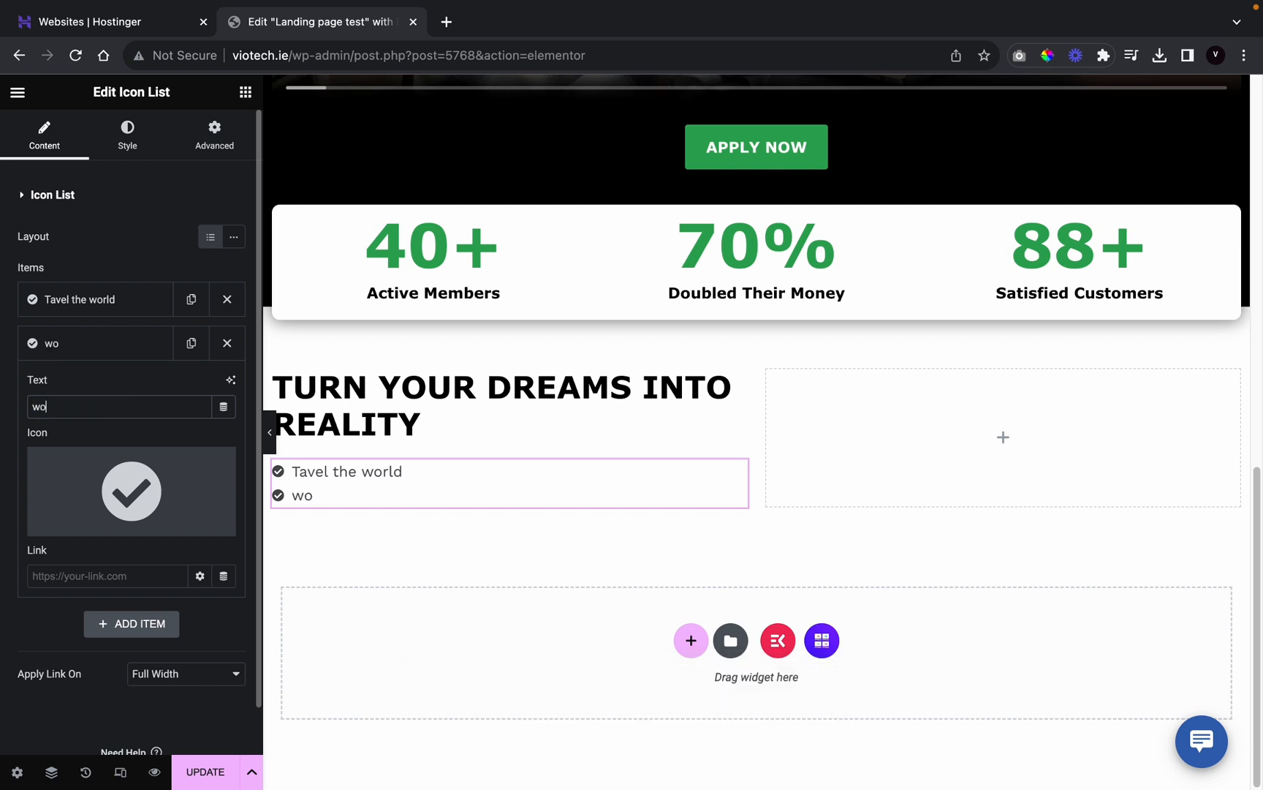
type("rk from an")
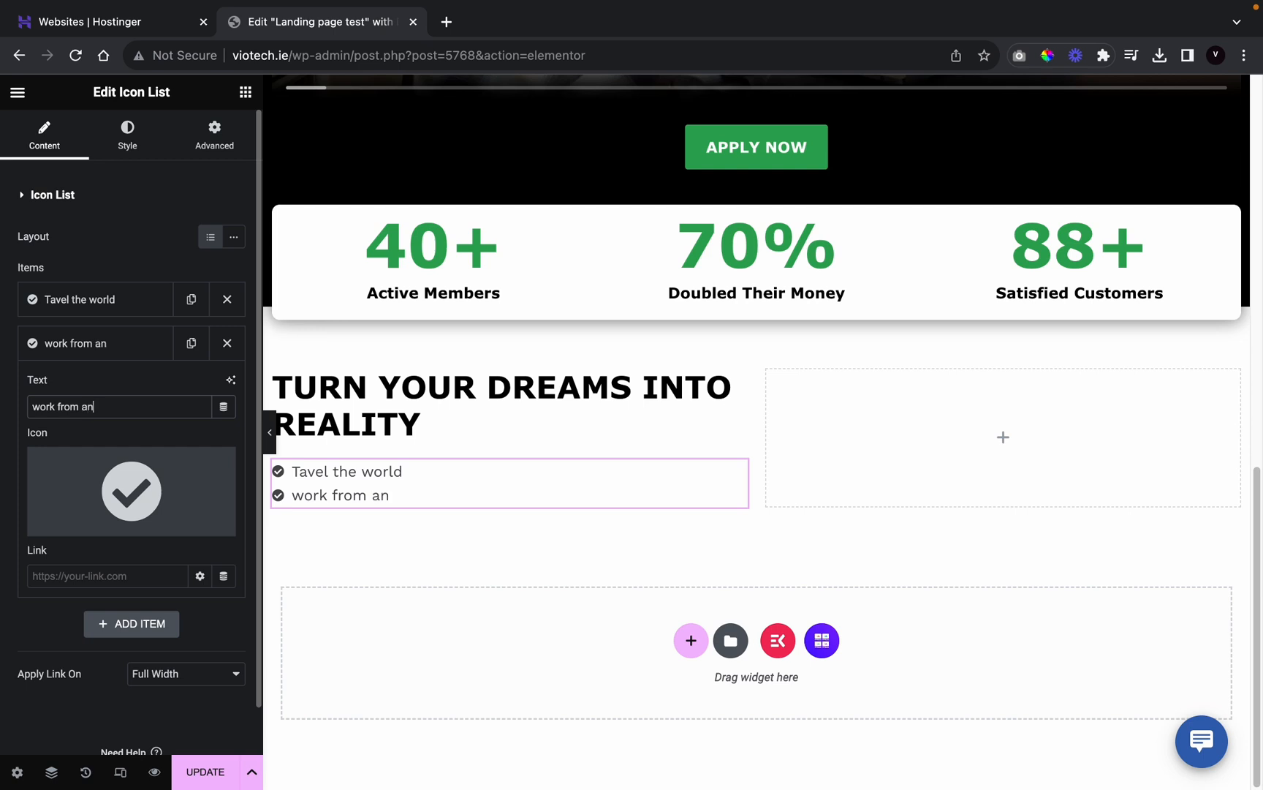
type("ywhere")
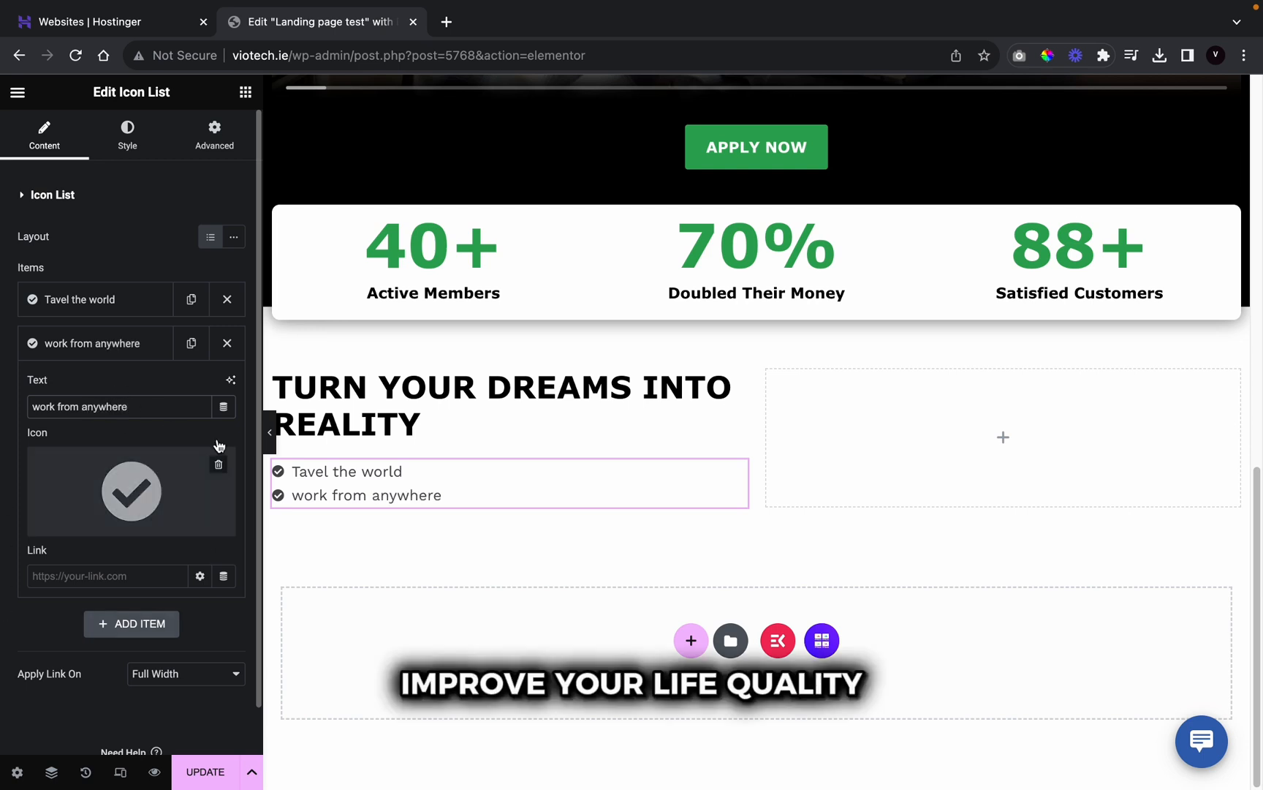
Step: Duplicate the second list item and replace the copy's text with "improve your"
left_click(191, 342)
left_click(124, 630)
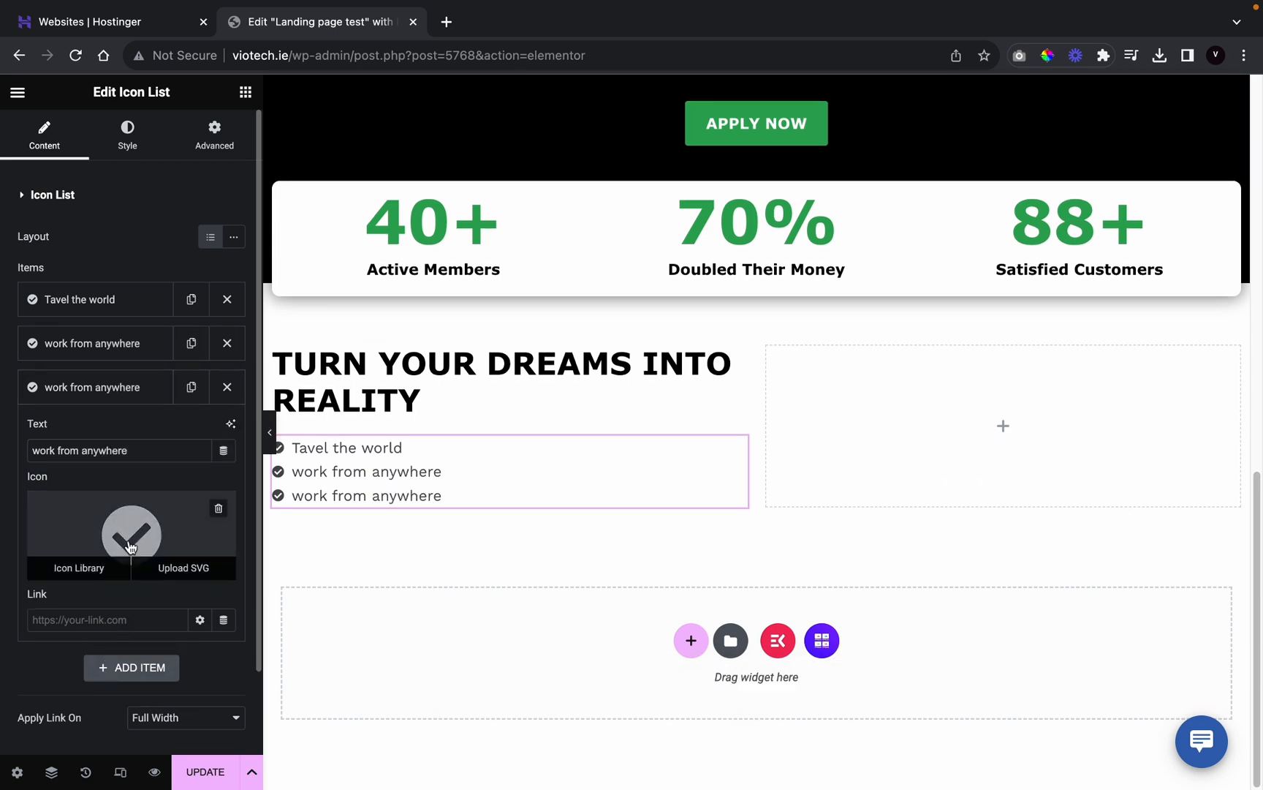
triple_click(162, 450)
type("improve your")
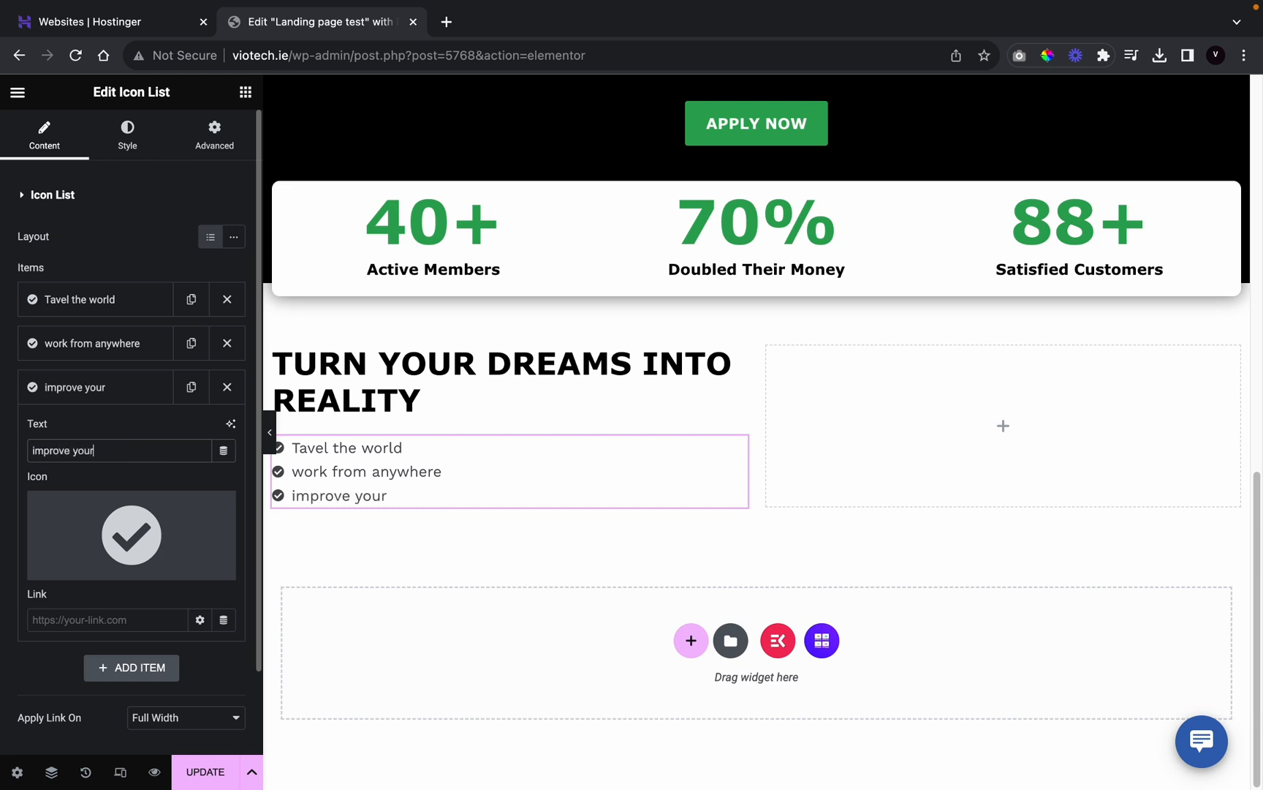
key("super+space")
type("life ")
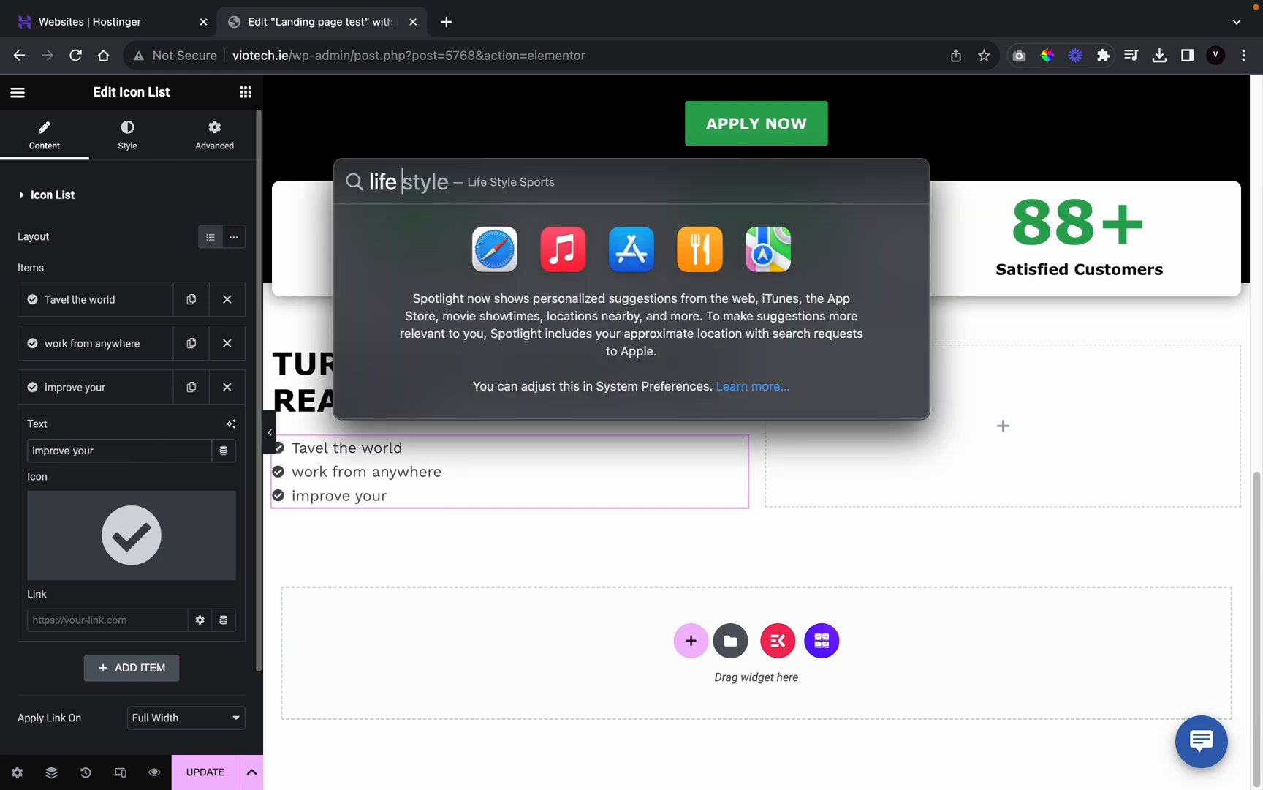
type("quality")
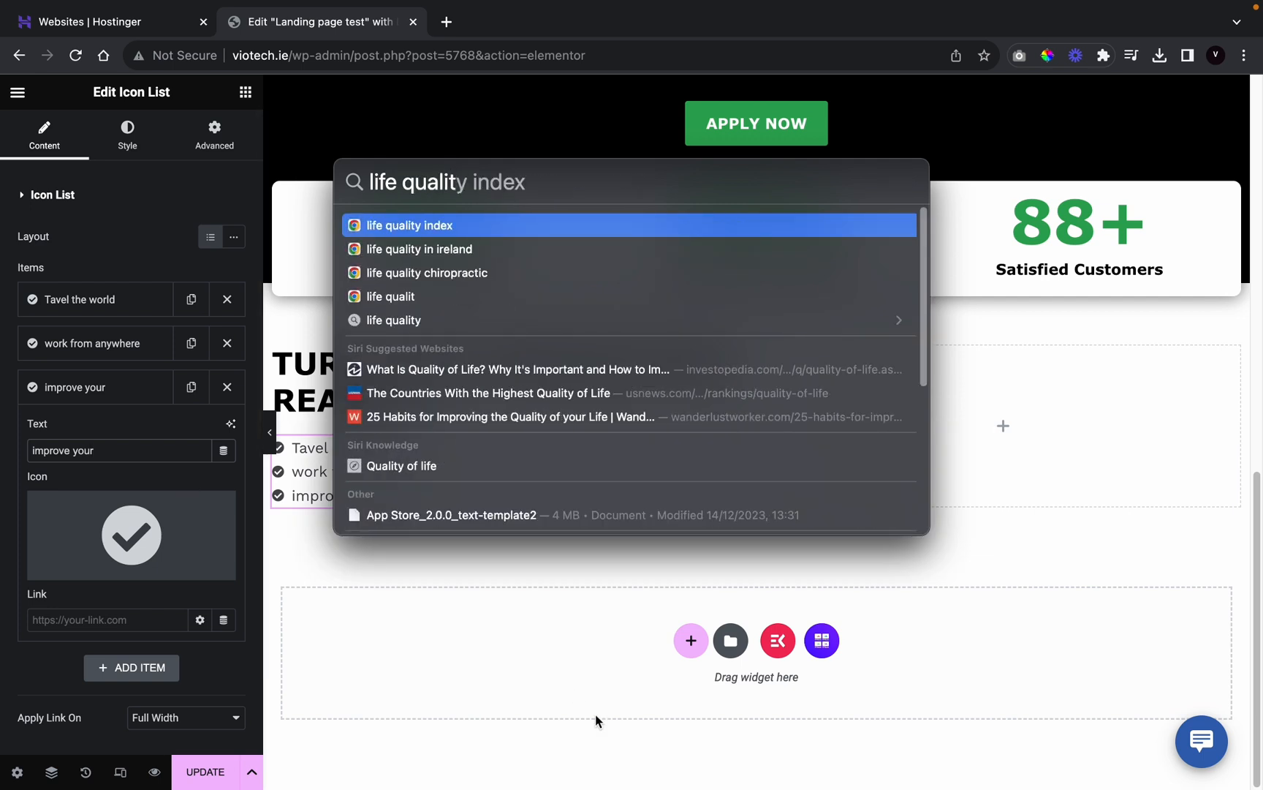
key("Escape")
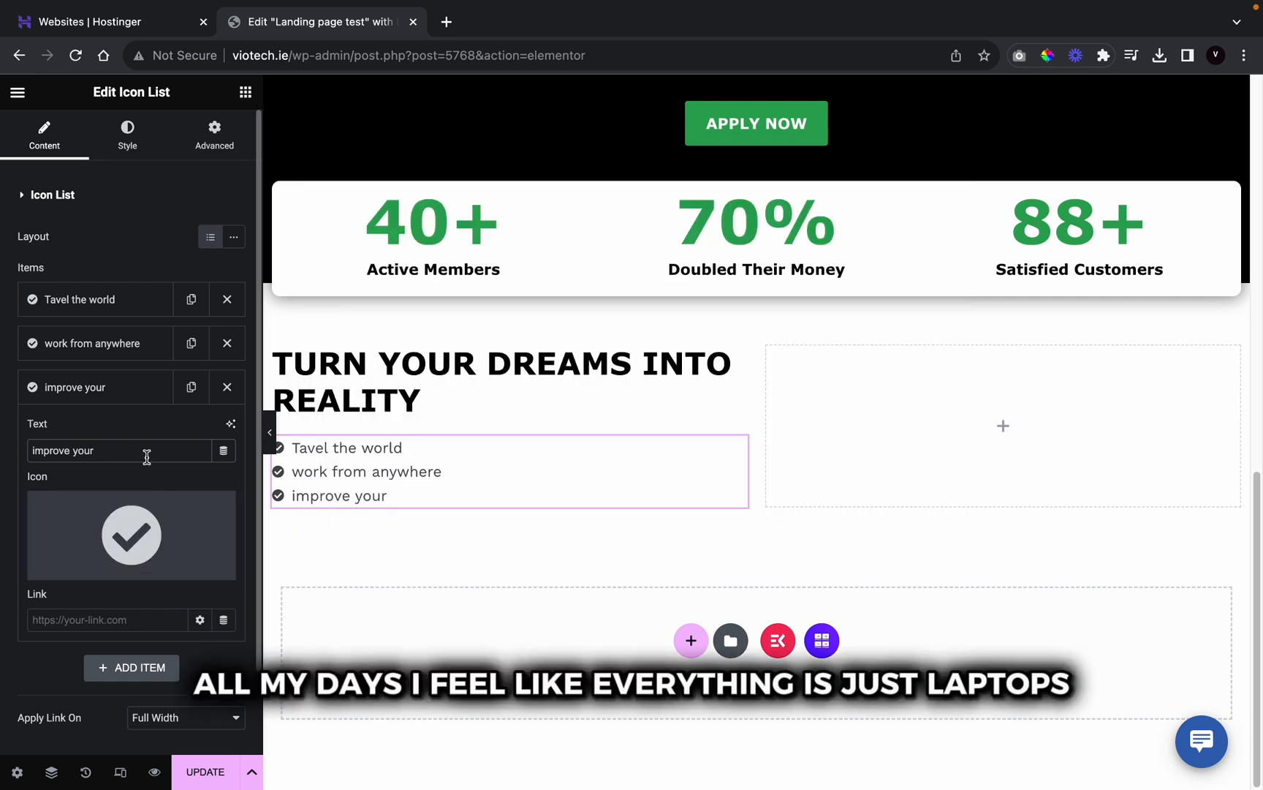
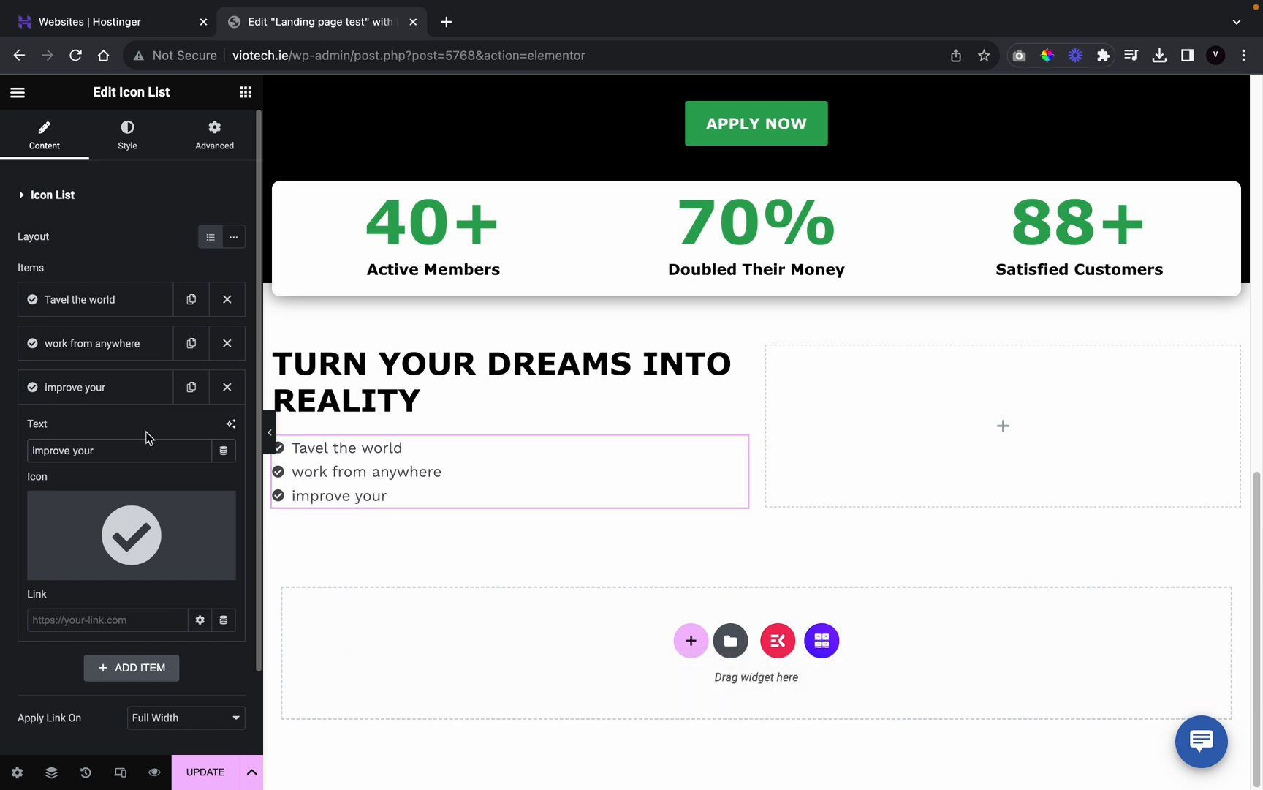
Step: Complete the third list item's text so it reads "improve your life quality"
type("life qua")
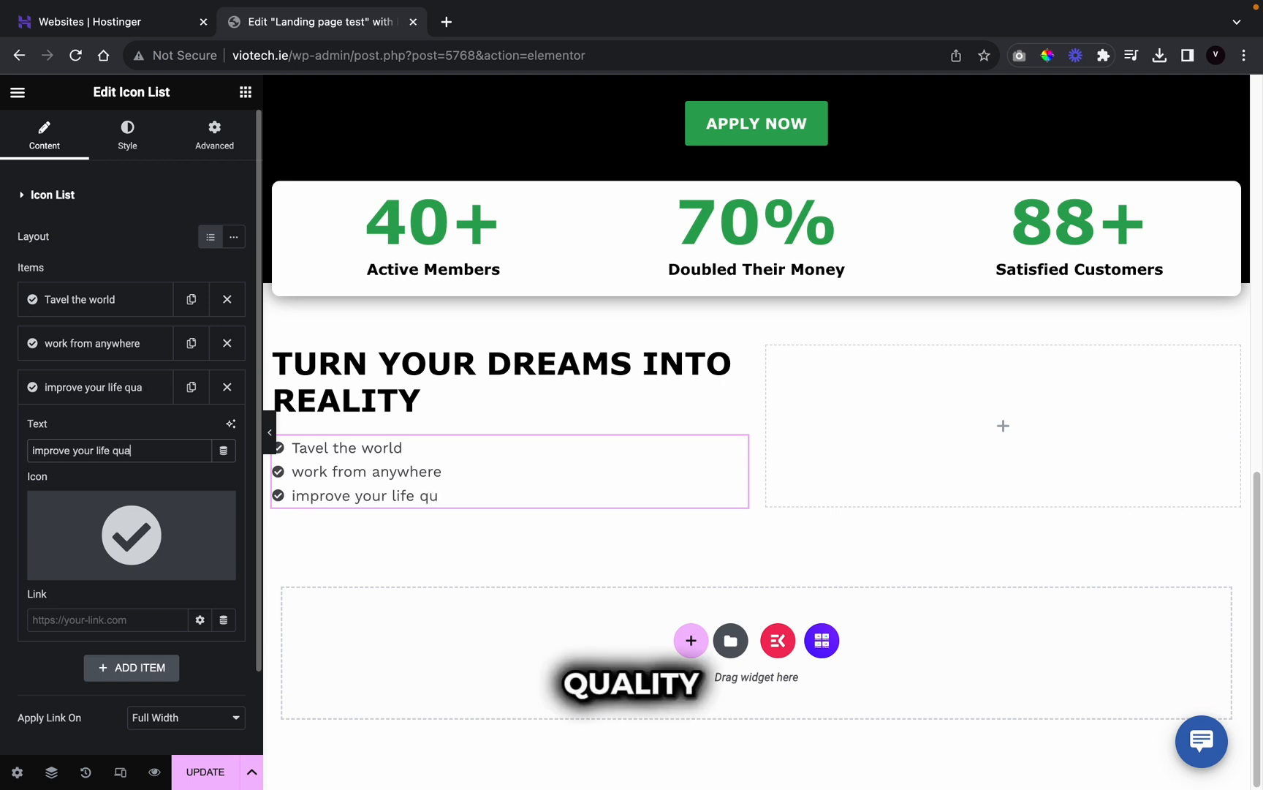
type("lity")
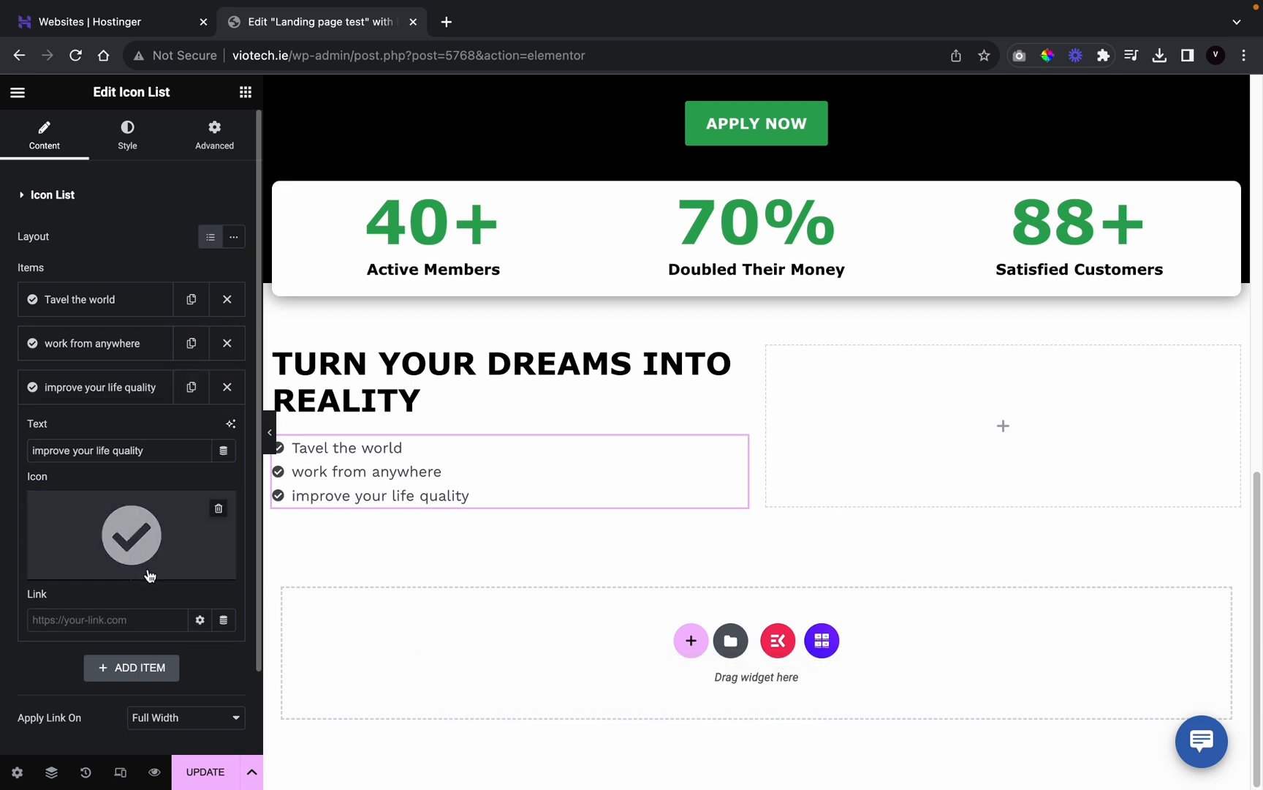
Step: Duplicate the third list item and set the copy's text to "get respect from your pears"
scroll(117, 519, "down", 2)
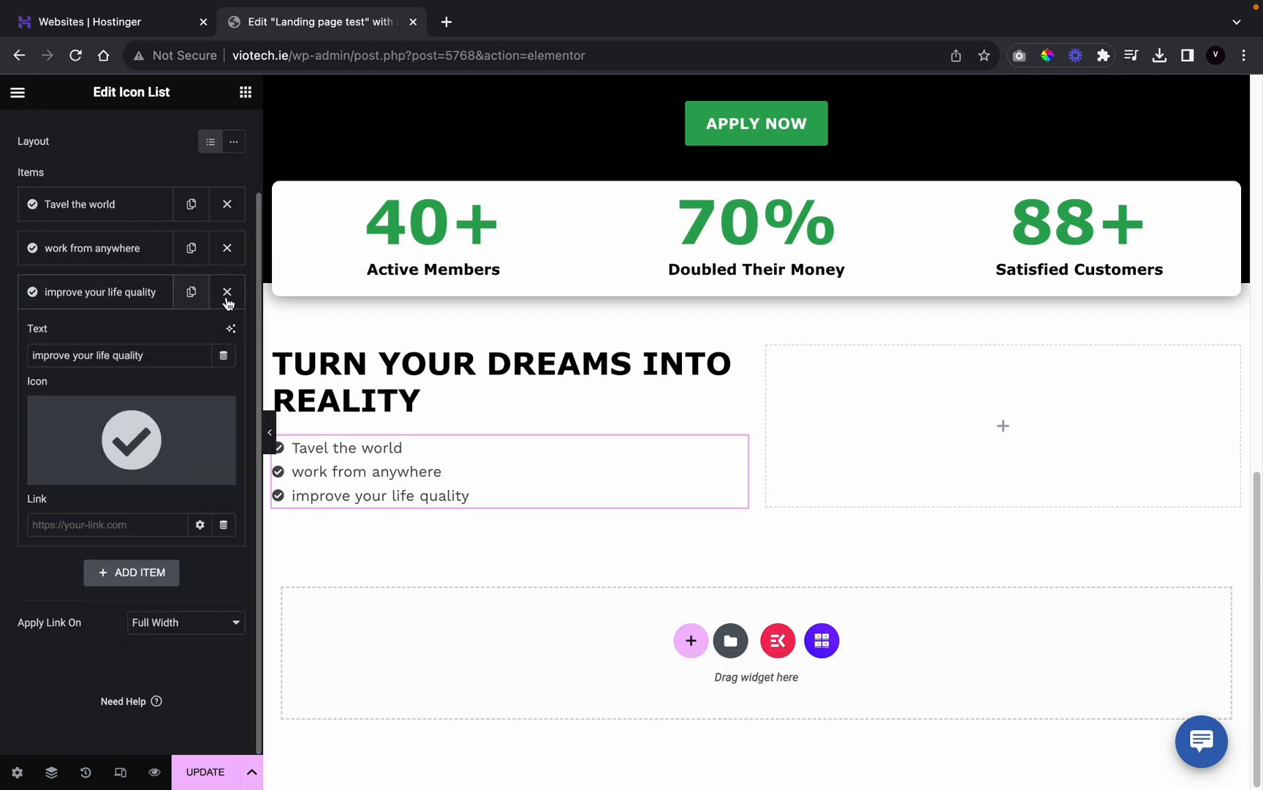
left_click(192, 291)
left_click(139, 585)
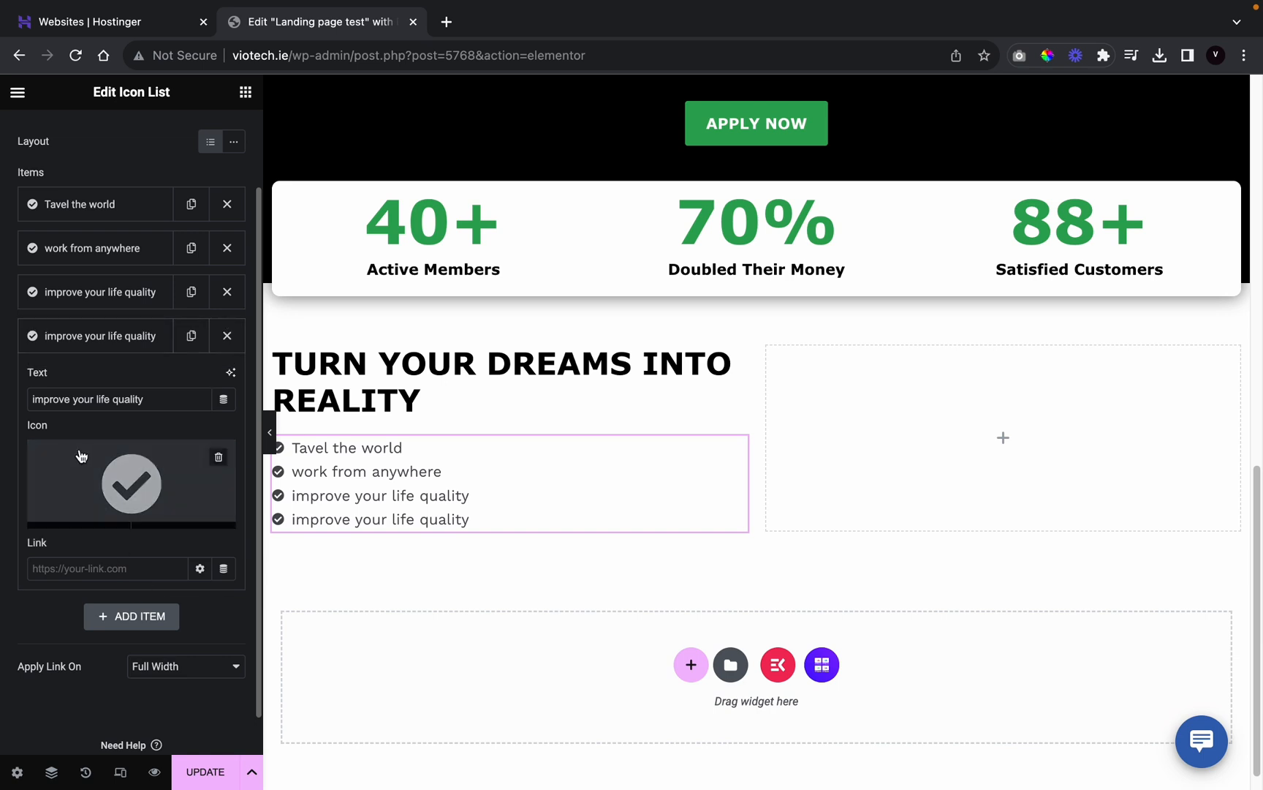
double_click(100, 388)
triple_click(100, 387)
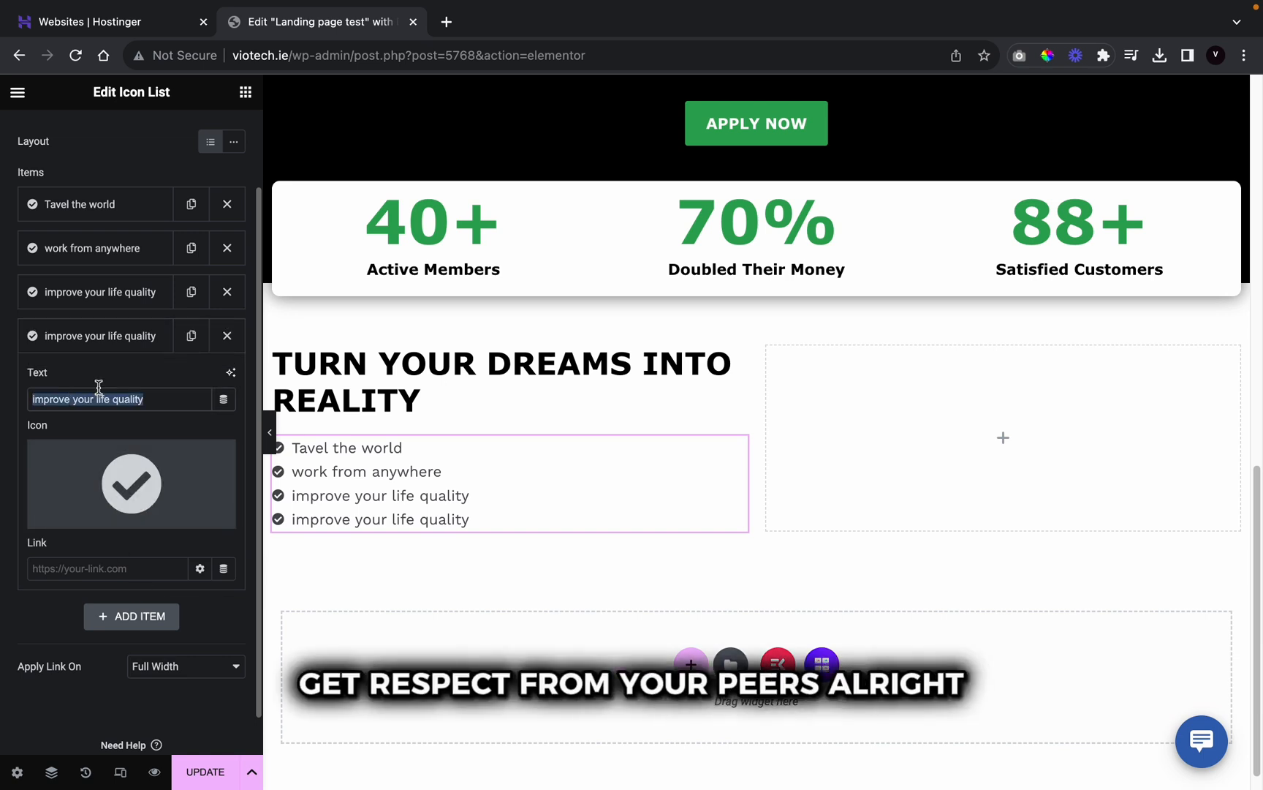
type("get respect from your pears")
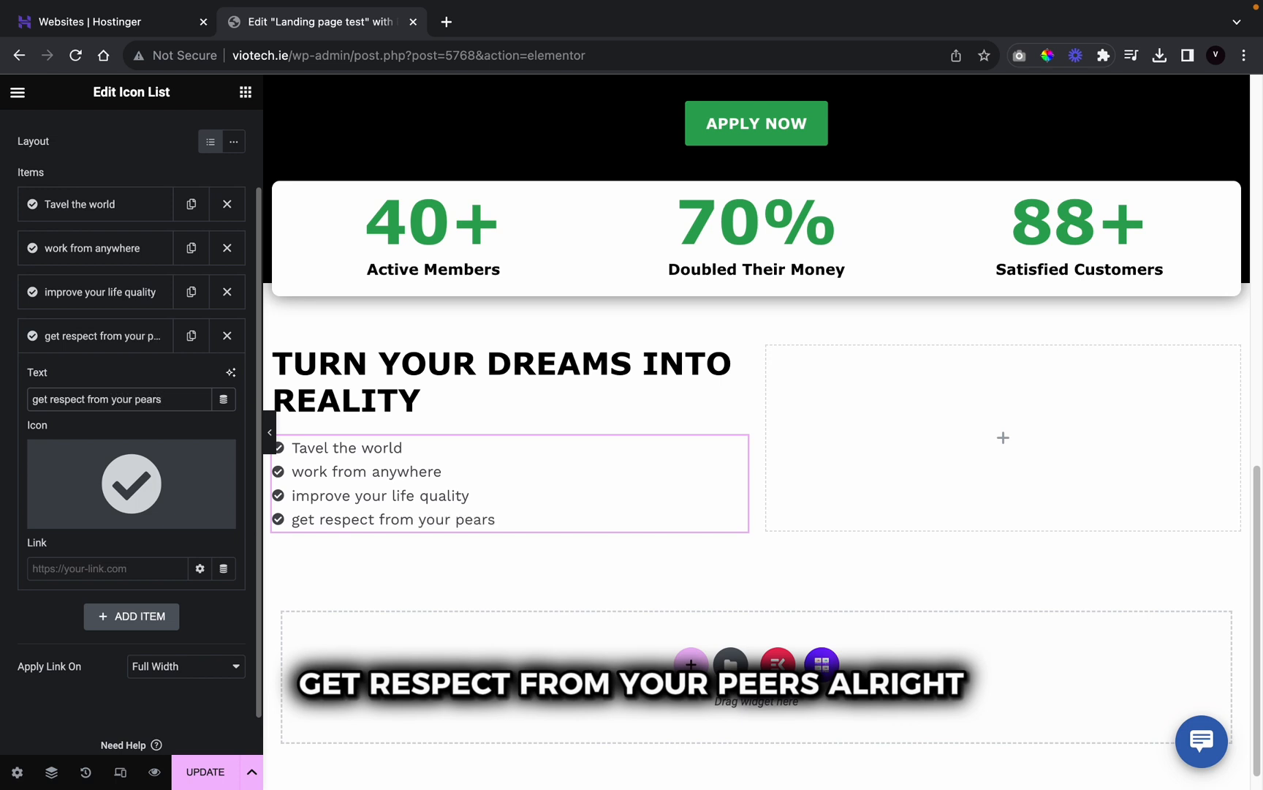
Step: Increase the space between the items in the icon list's style settings
scroll(49, 406, "up", 2)
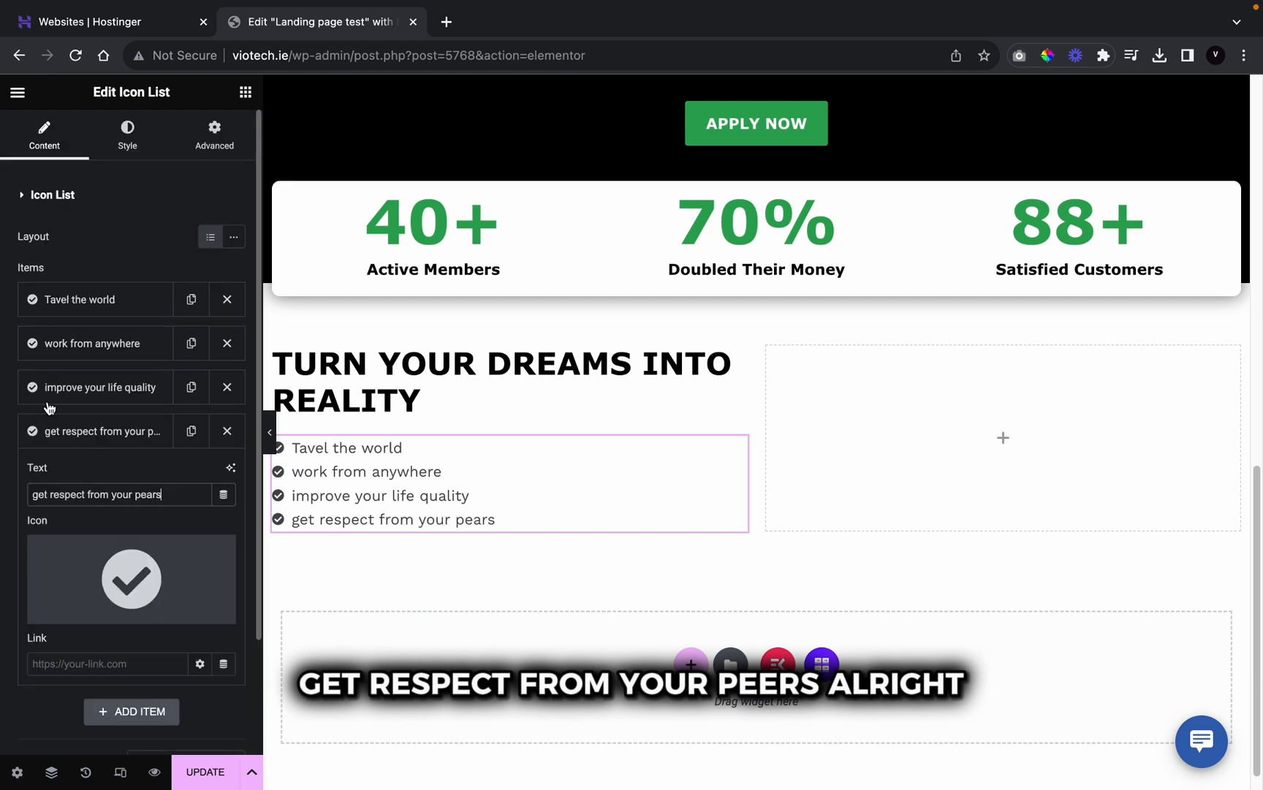
left_click(127, 135)
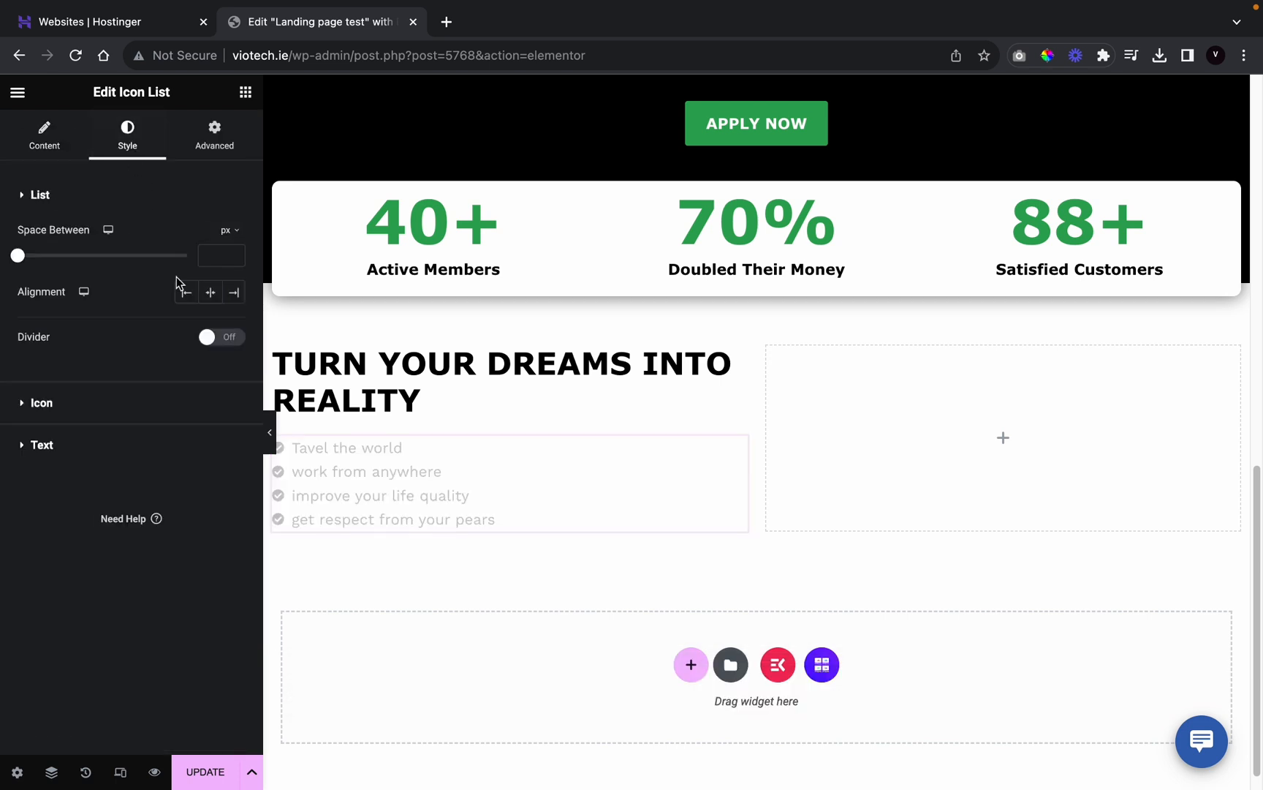
mouse_move(17, 255)
left_mouse_down()
mouse_move(95, 257)
mouse_move(79, 268)
left_mouse_up()
Step: Set the list icons' normal color to the green global color #2FA756
left_click(81, 411)
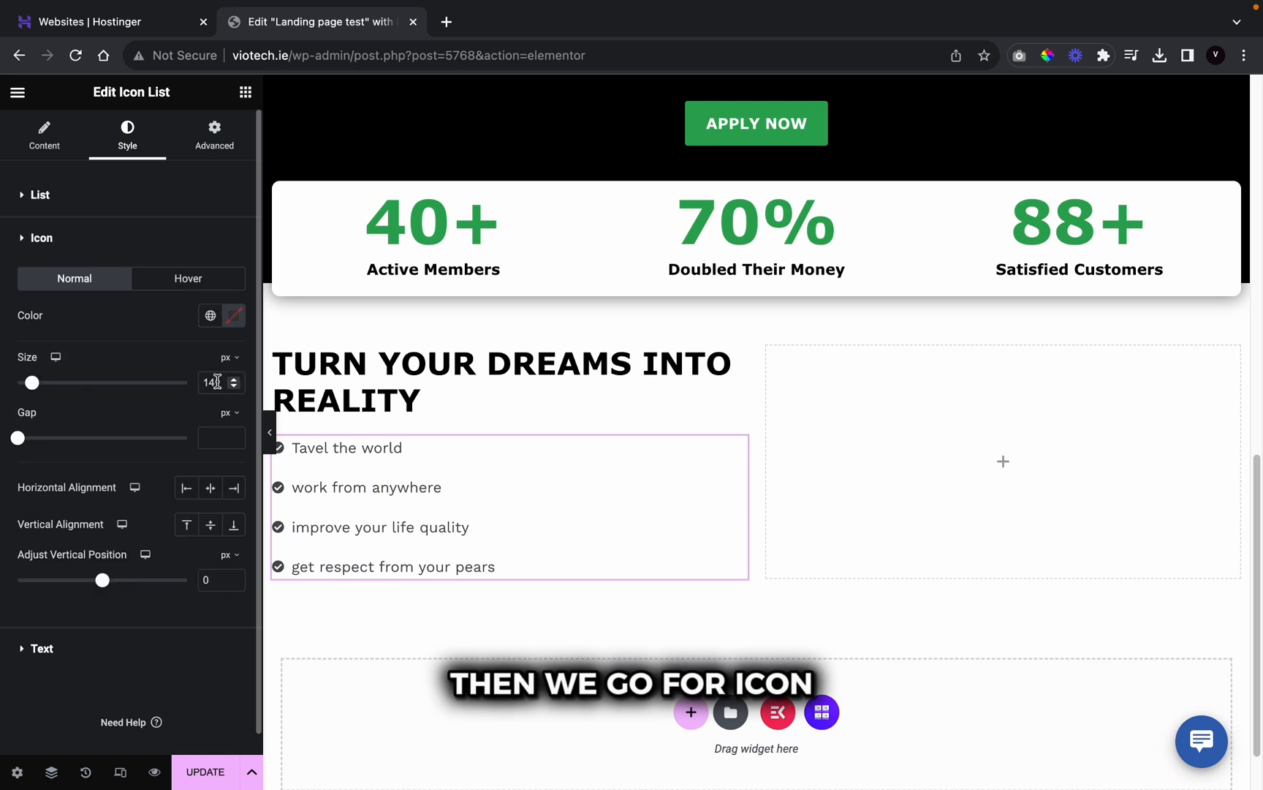
left_click(211, 315)
scroll(108, 539, "down", 5)
scroll(108, 539, "up", 5)
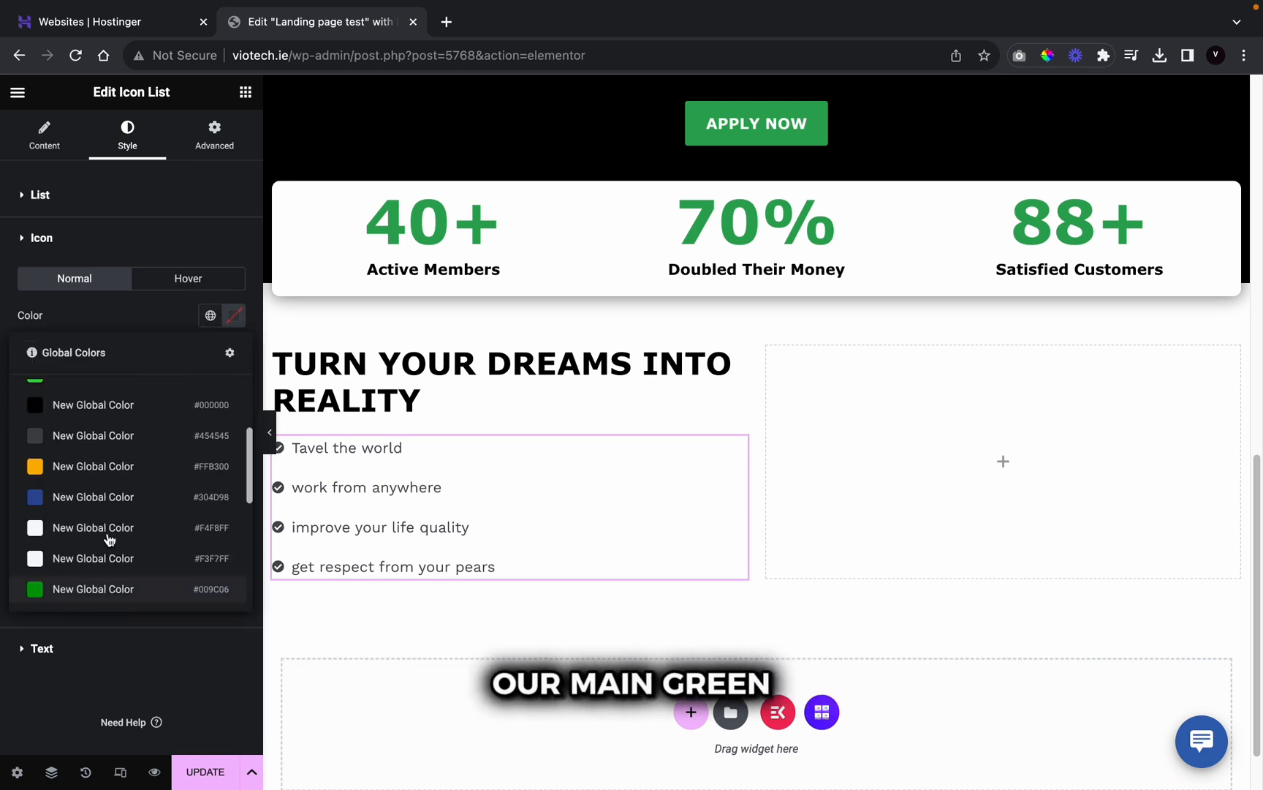
scroll(124, 446, "down", 5)
scroll(128, 468, "up", 8)
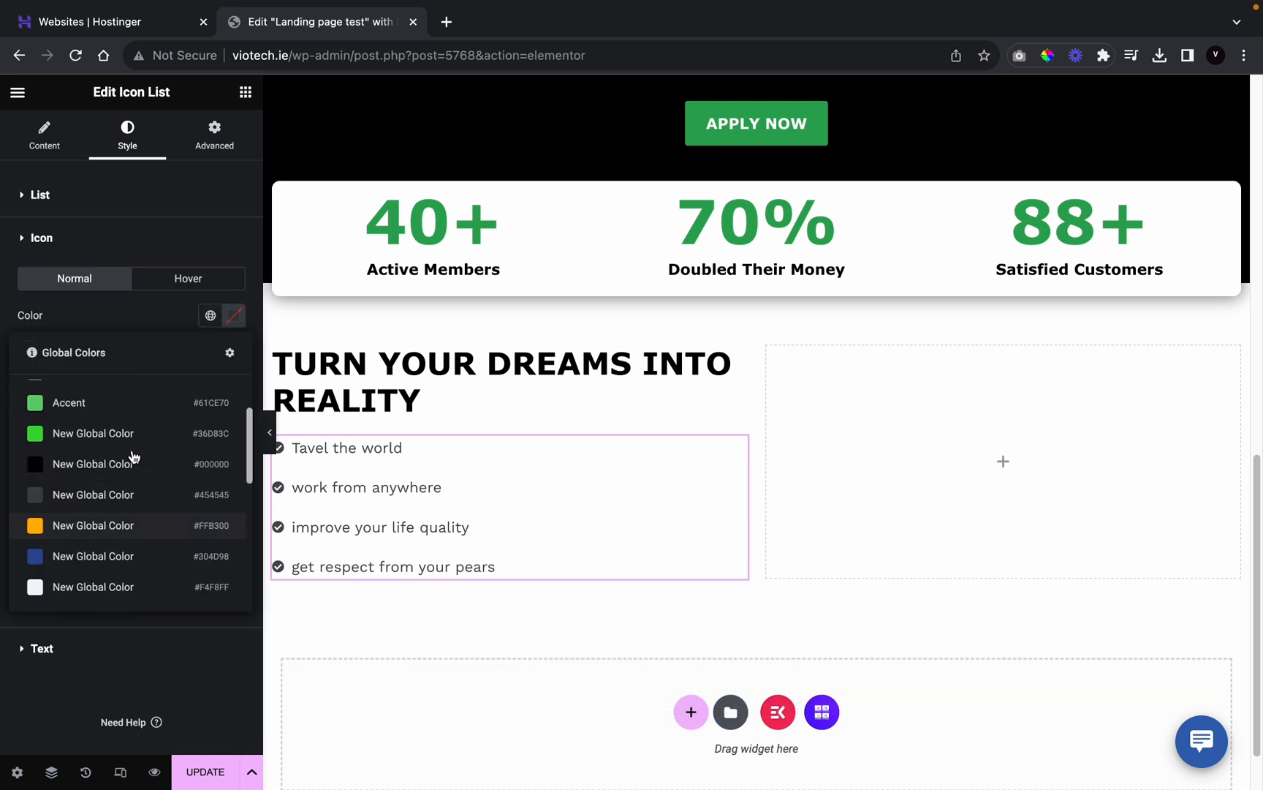
scroll(129, 520, "down", 4)
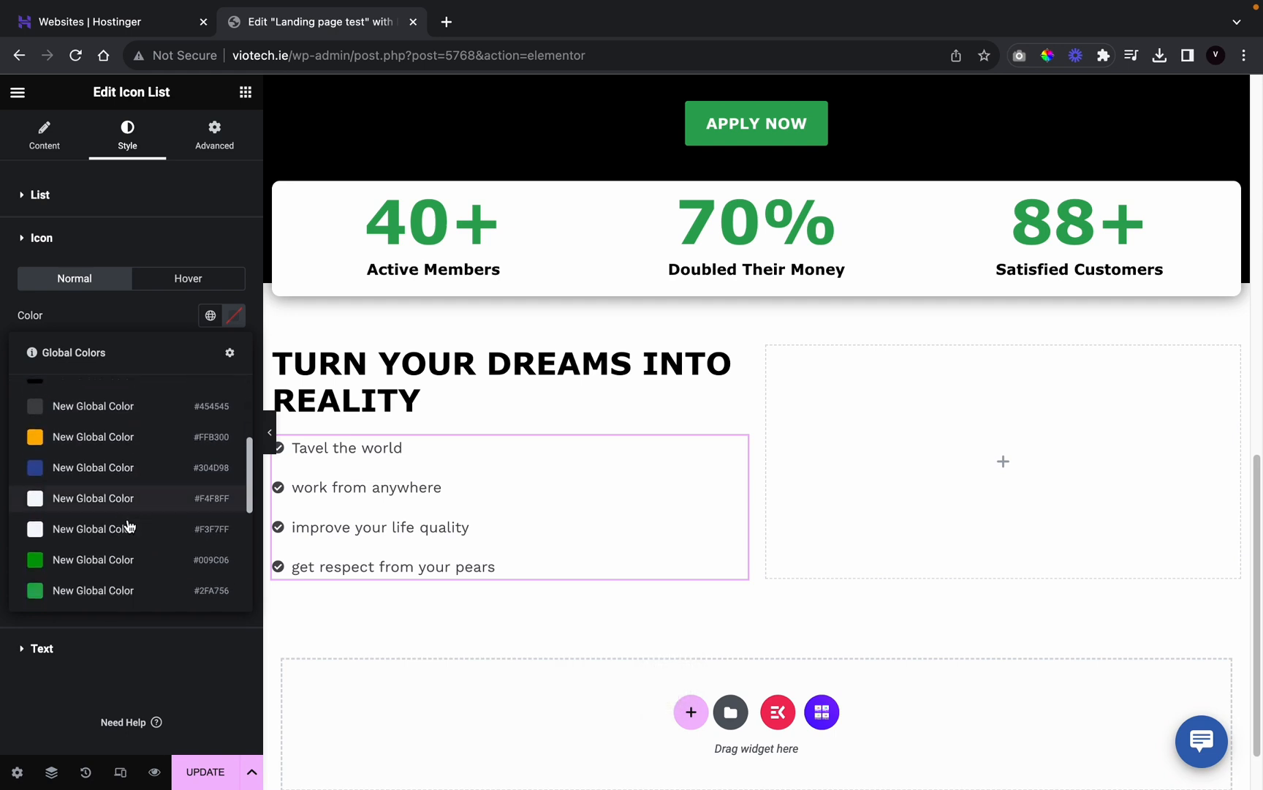
left_click(133, 593)
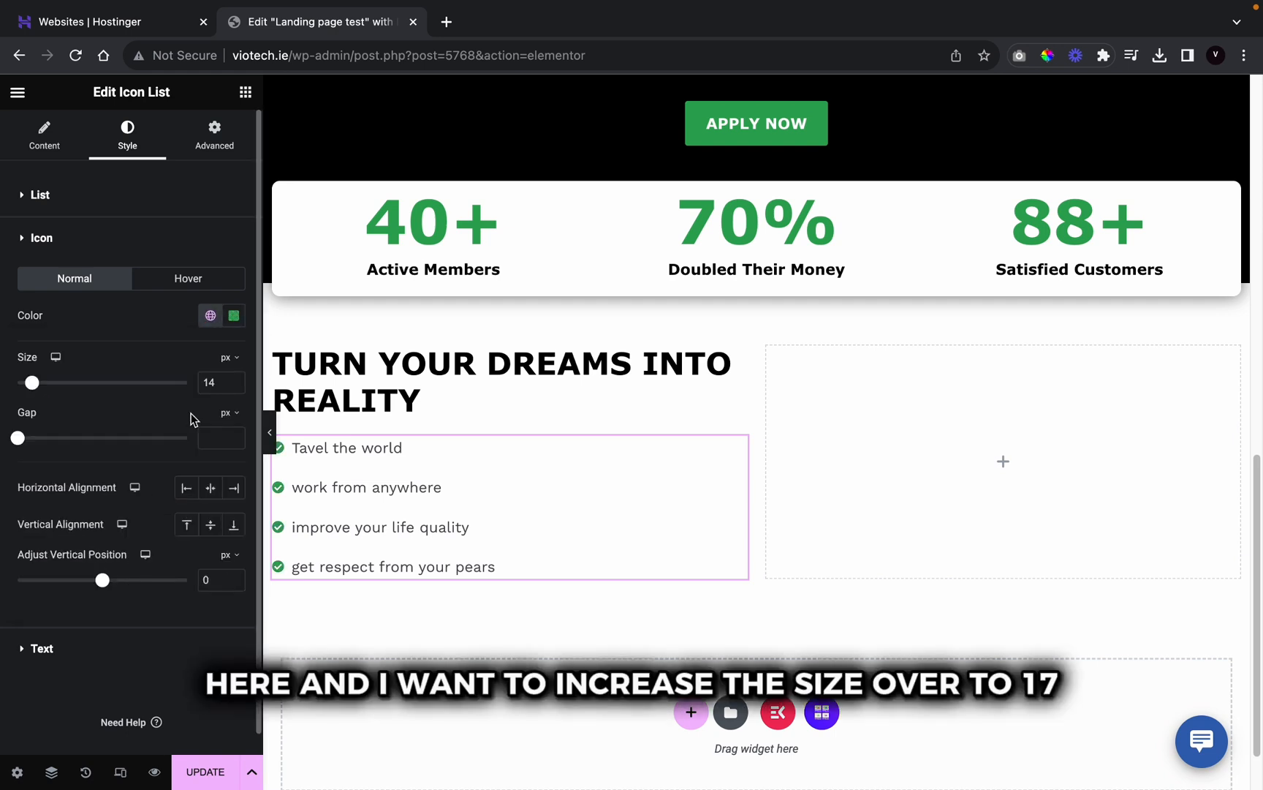
Step: Increase the list icons' size to 20 px
left_click(232, 378)
left_click(233, 379)
left_click(233, 379)
left_click(232, 379)
left_click(233, 379)
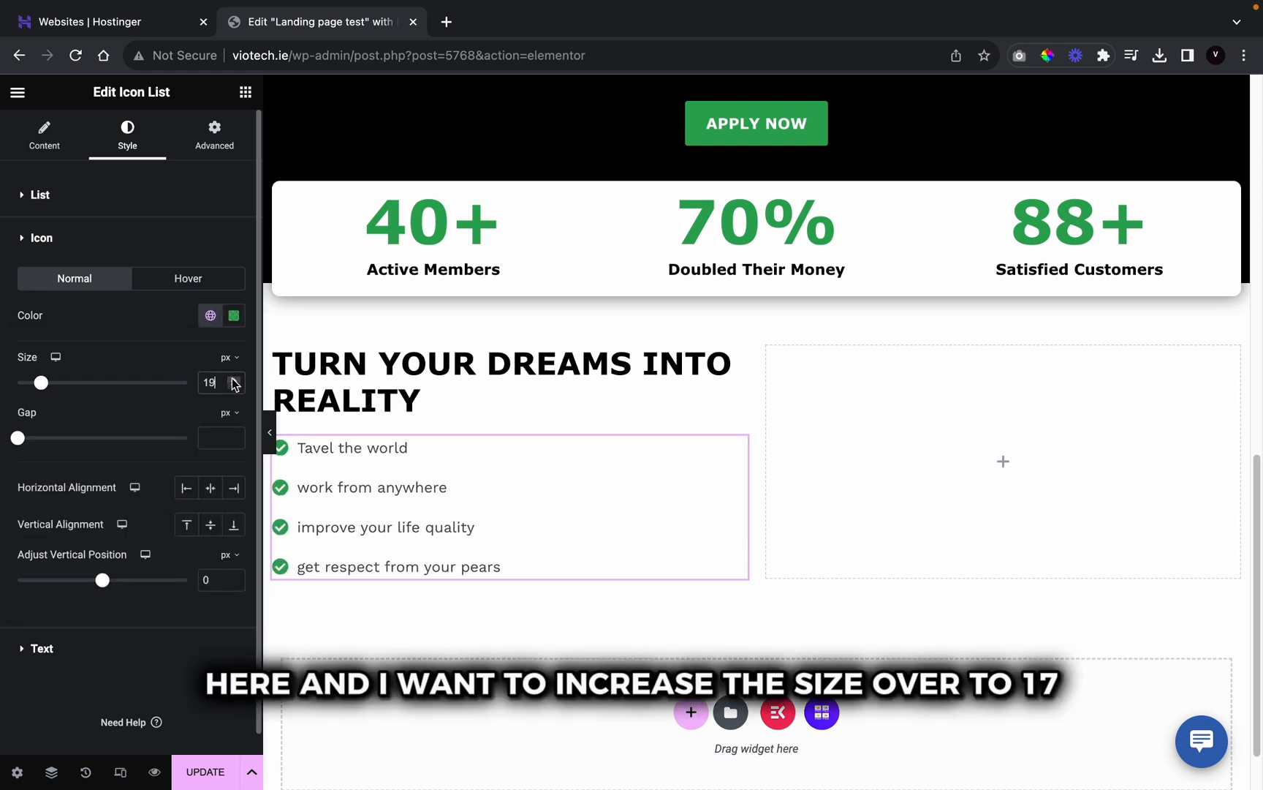
left_click(232, 379)
Step: Set the icon list text's typography to the Verdana font family with the Capitalize transform
left_click(64, 657)
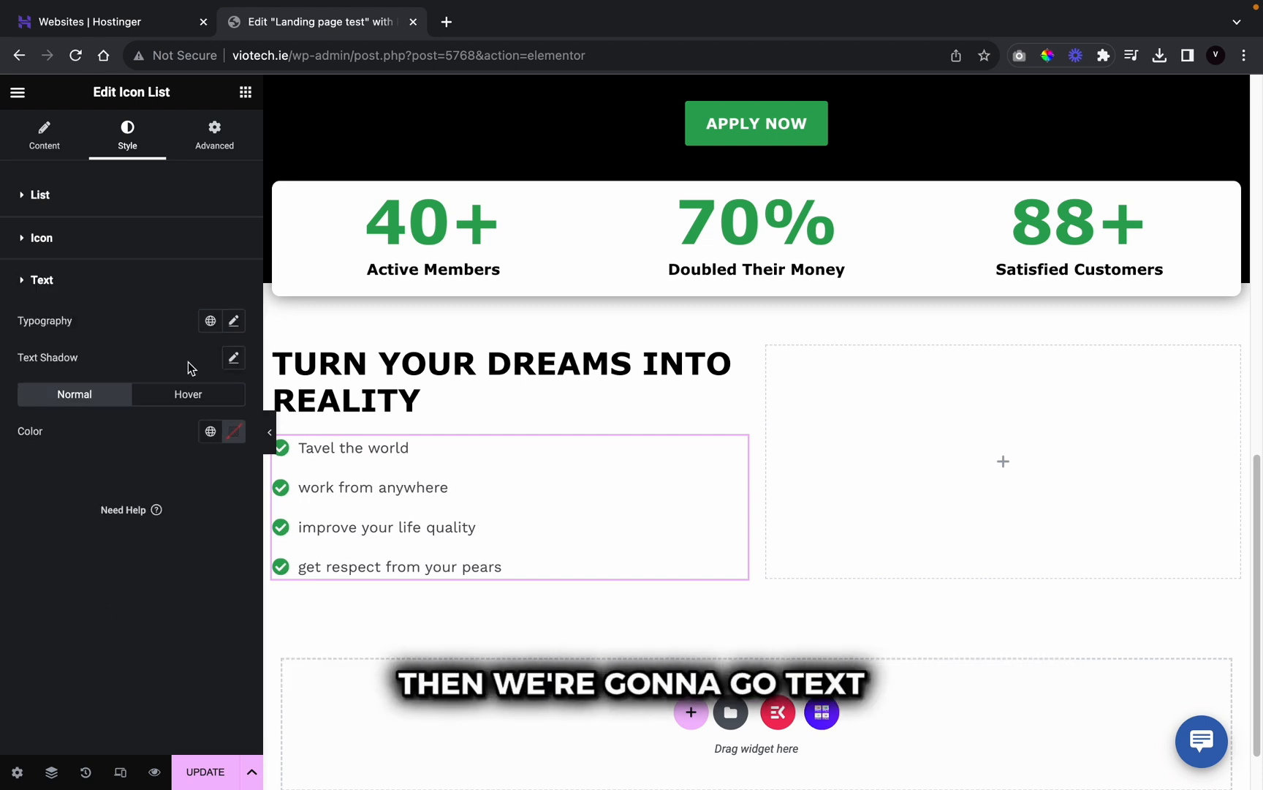
left_click(233, 321)
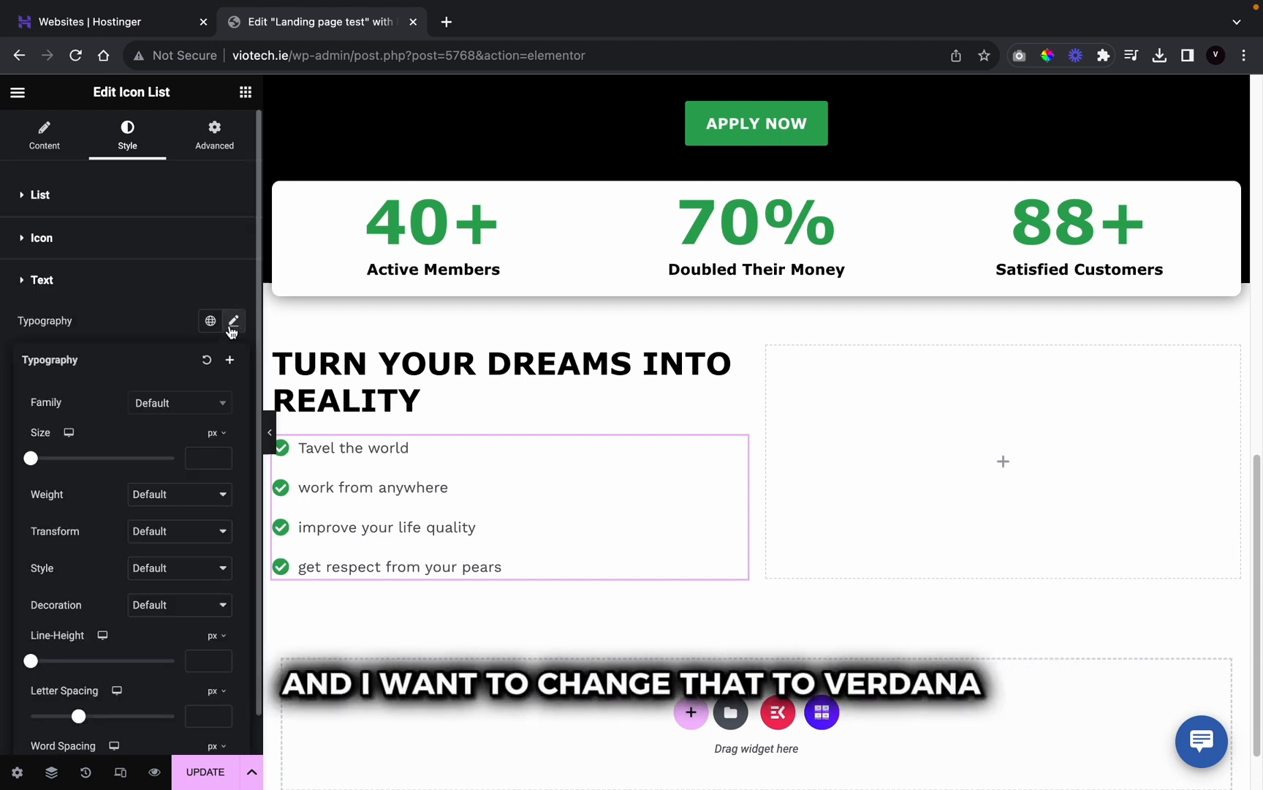
left_click(193, 411)
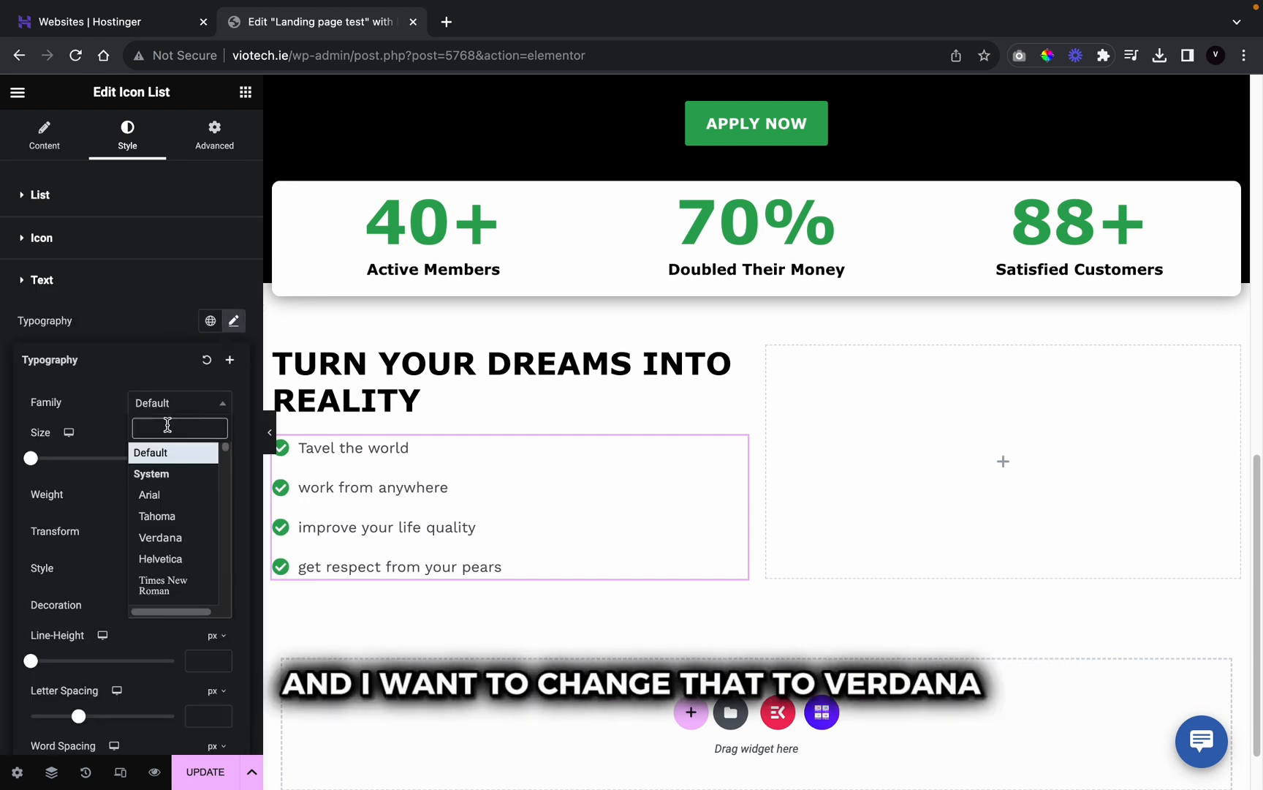
left_click(163, 538)
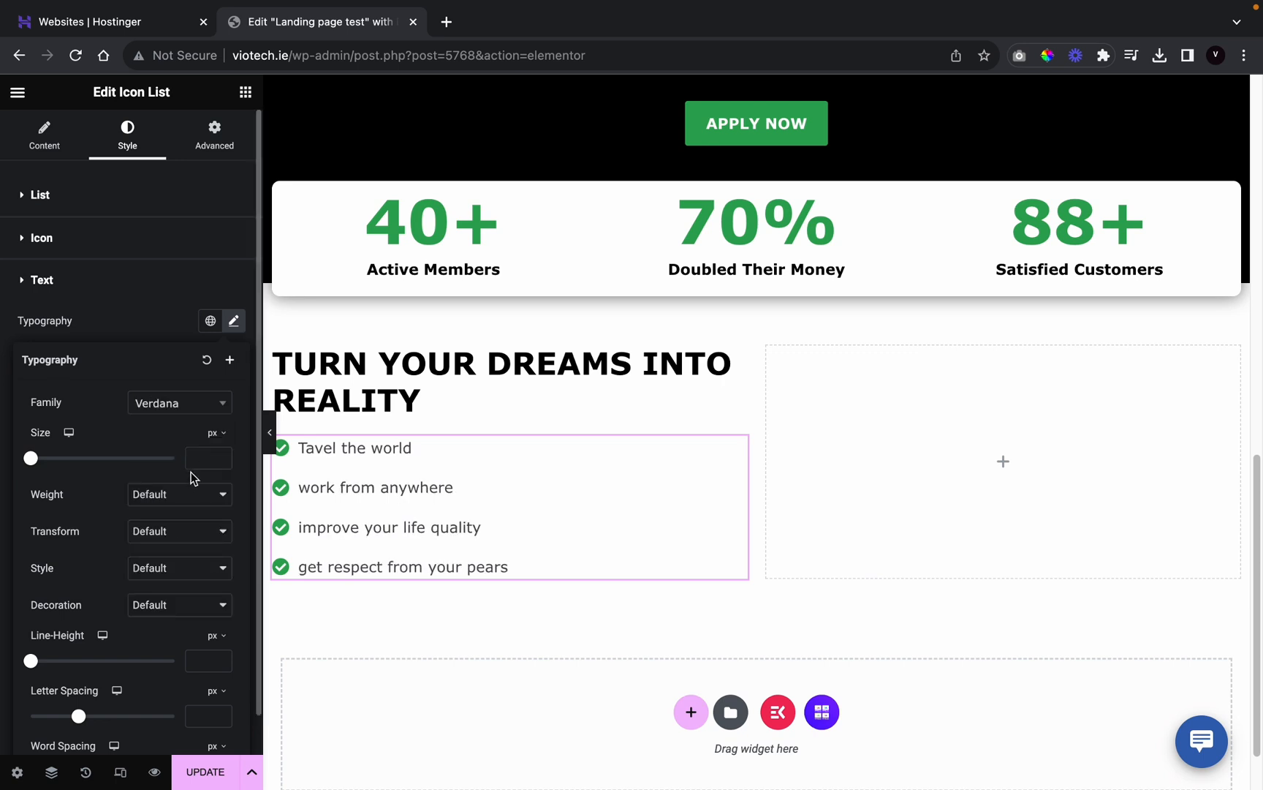
left_click(155, 534)
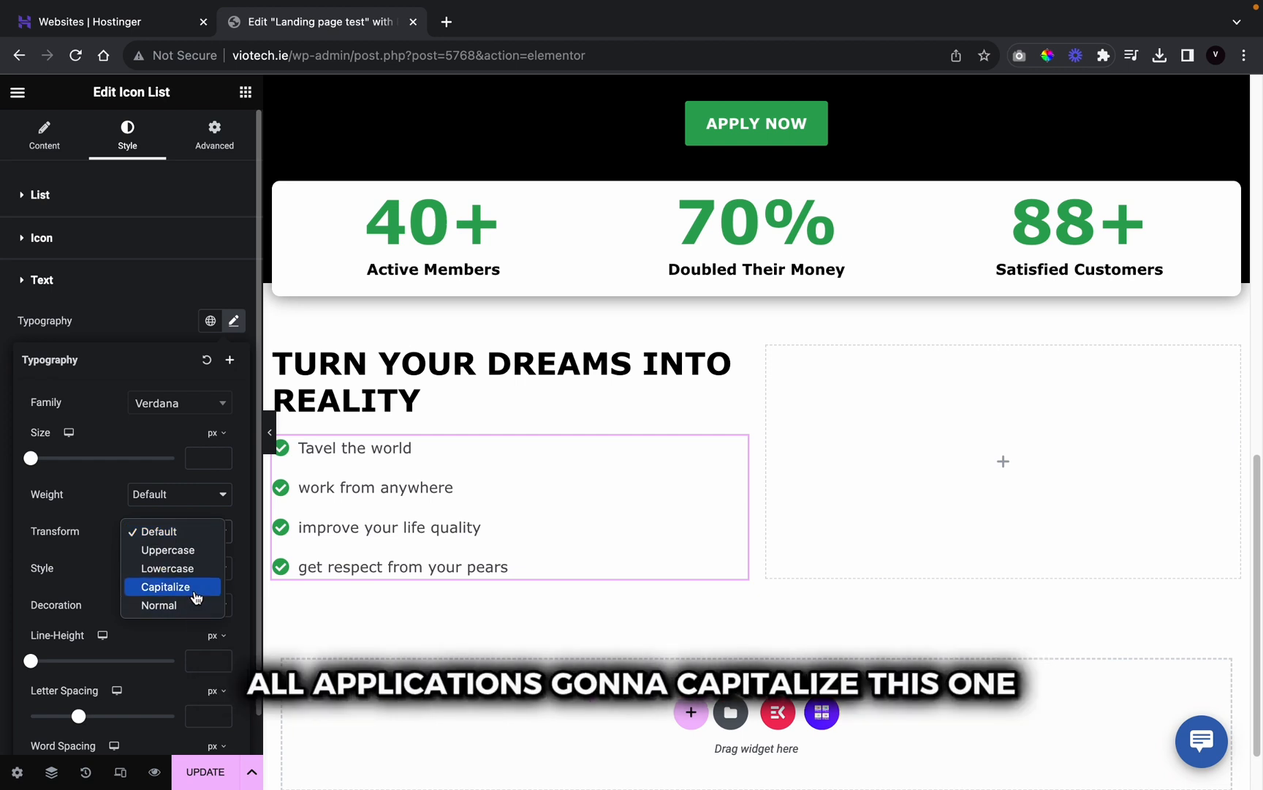
left_click(195, 589)
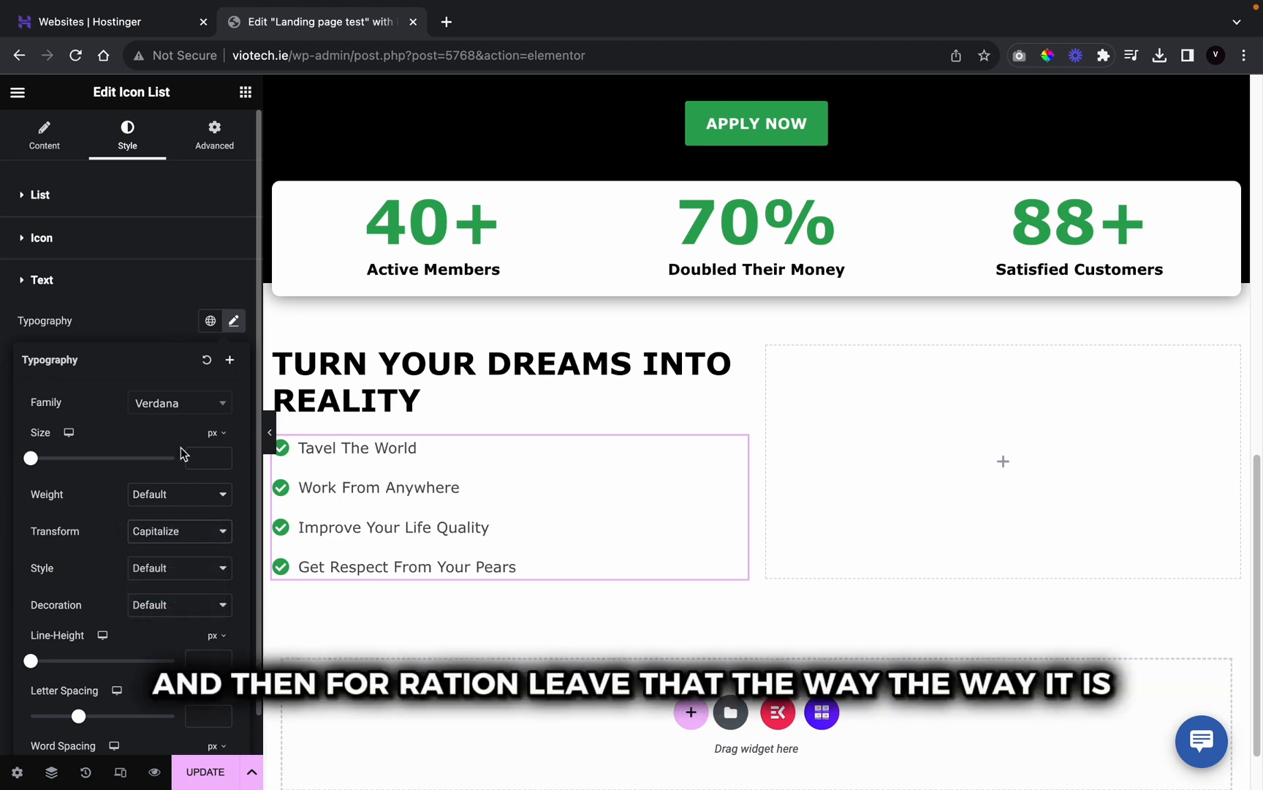
Step: Set the icon list text's normal color to the black global color #000000
left_click(162, 297)
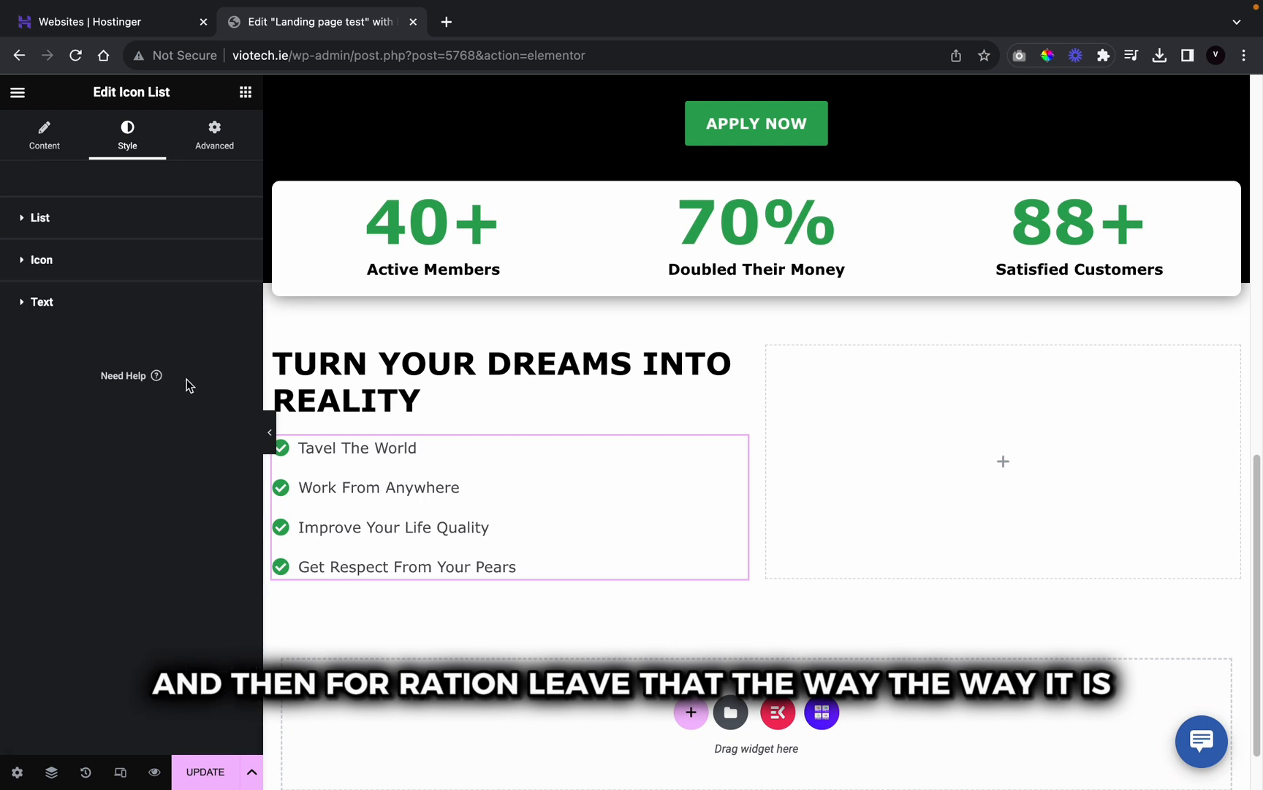
left_click(102, 315)
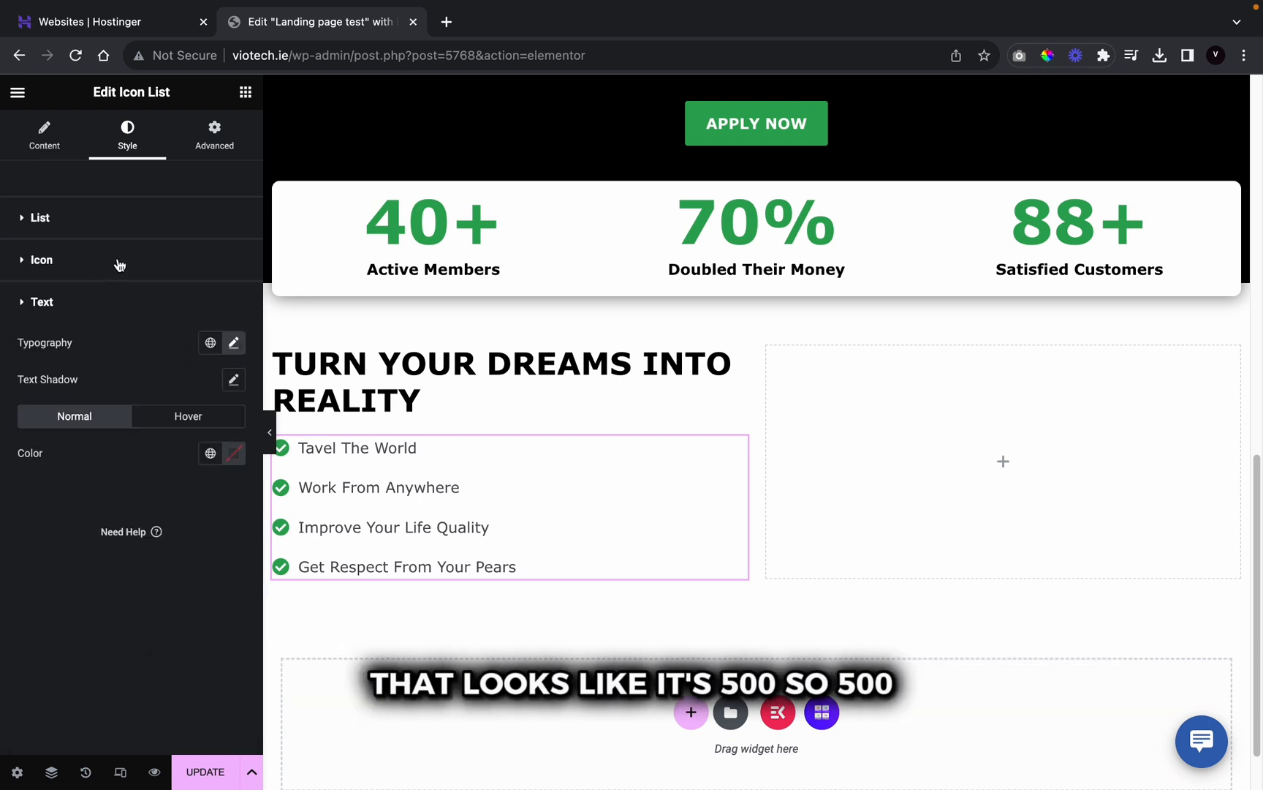
left_click(209, 451)
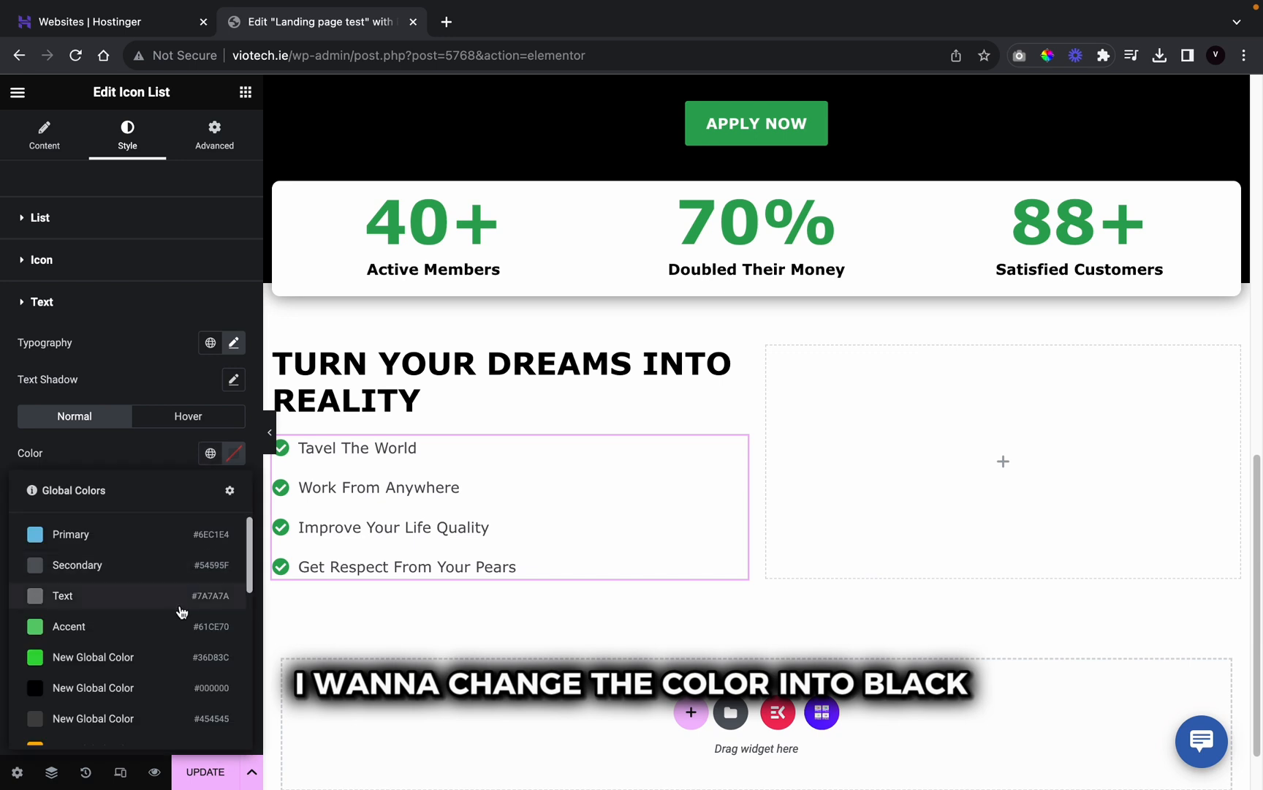
scroll(164, 596, "down", 1)
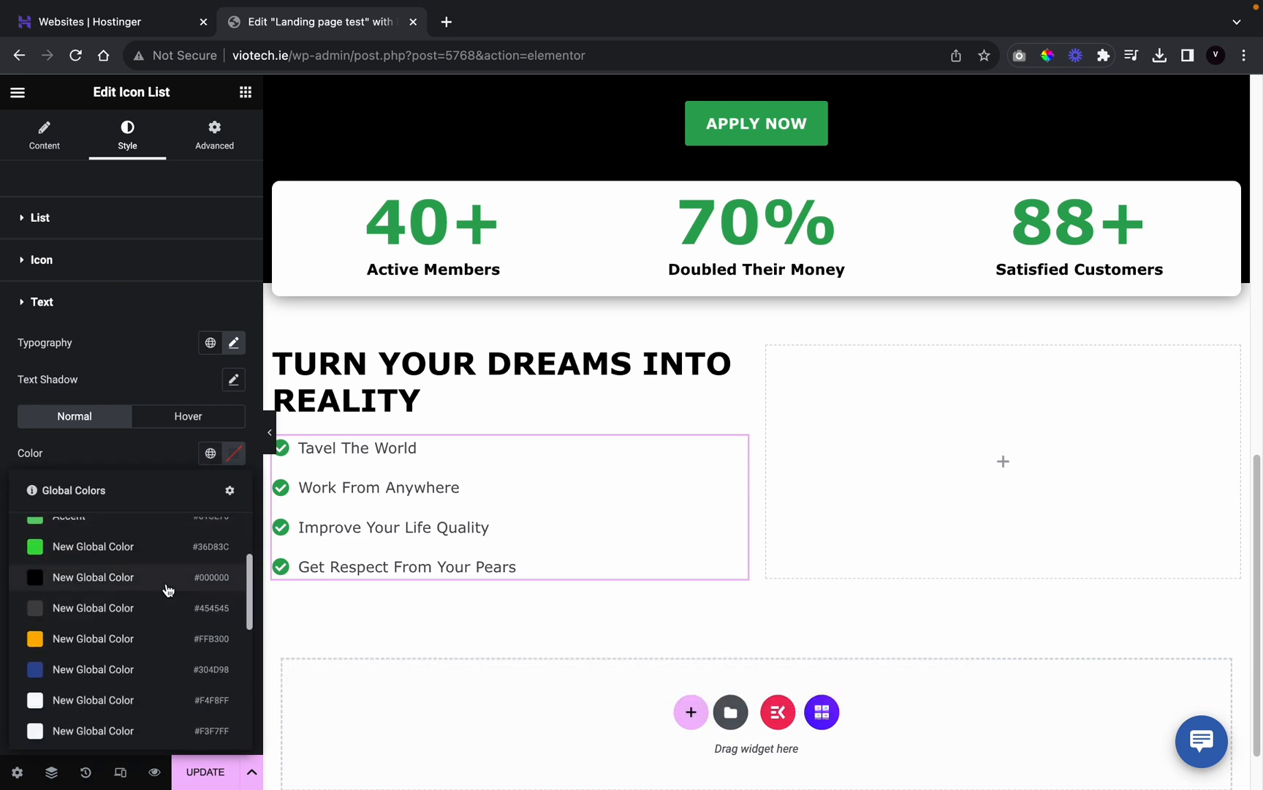
left_click(166, 583)
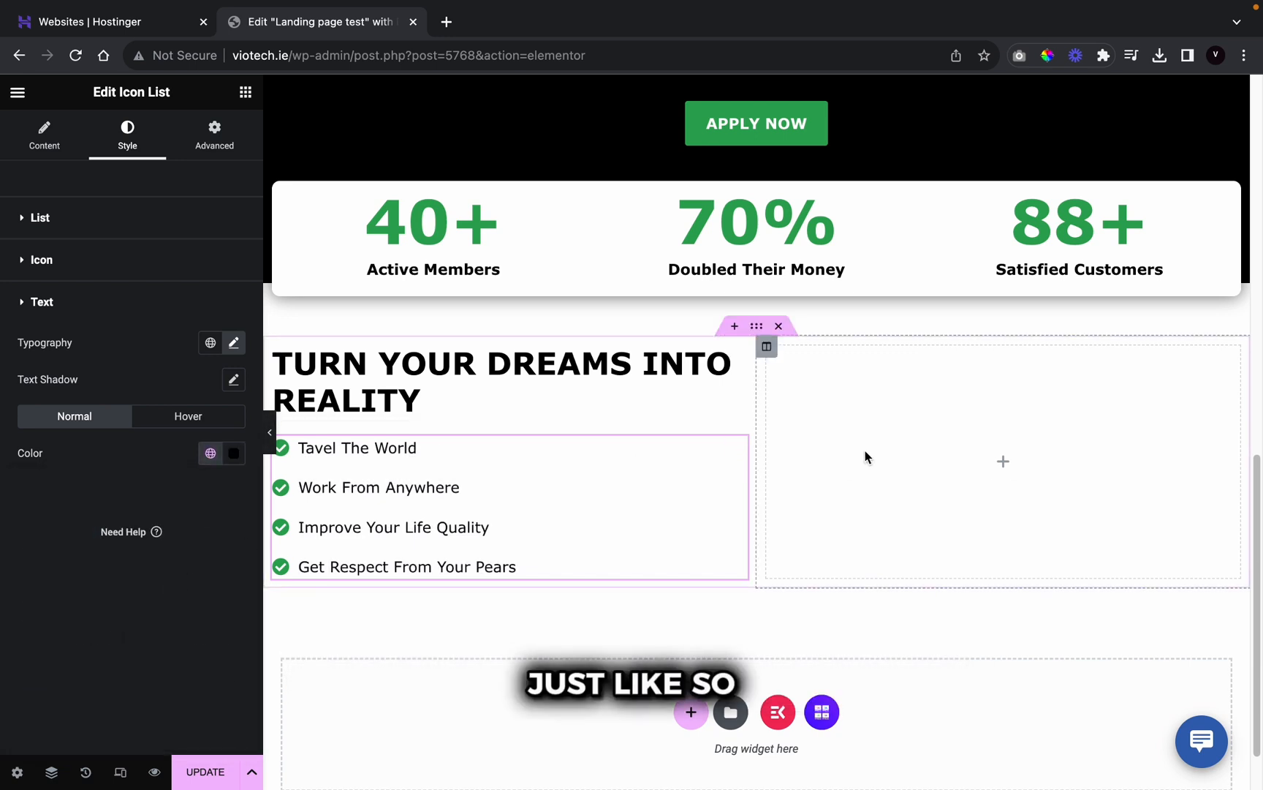
Step: Add an Image widget to the empty column beside the list and choose test-logo-1.png from the media library
left_click(244, 93)
scroll(111, 686, "down", 1)
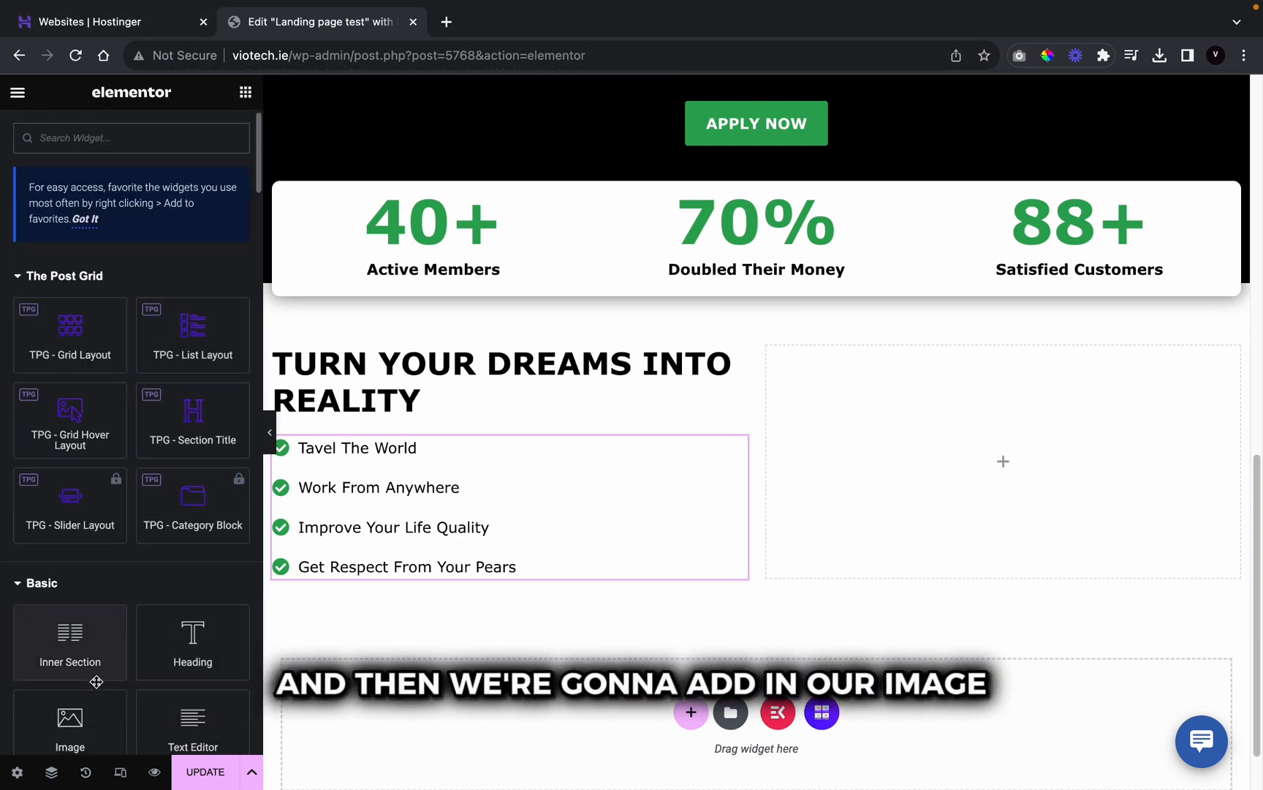
left_click_drag(81, 713, 997, 497)
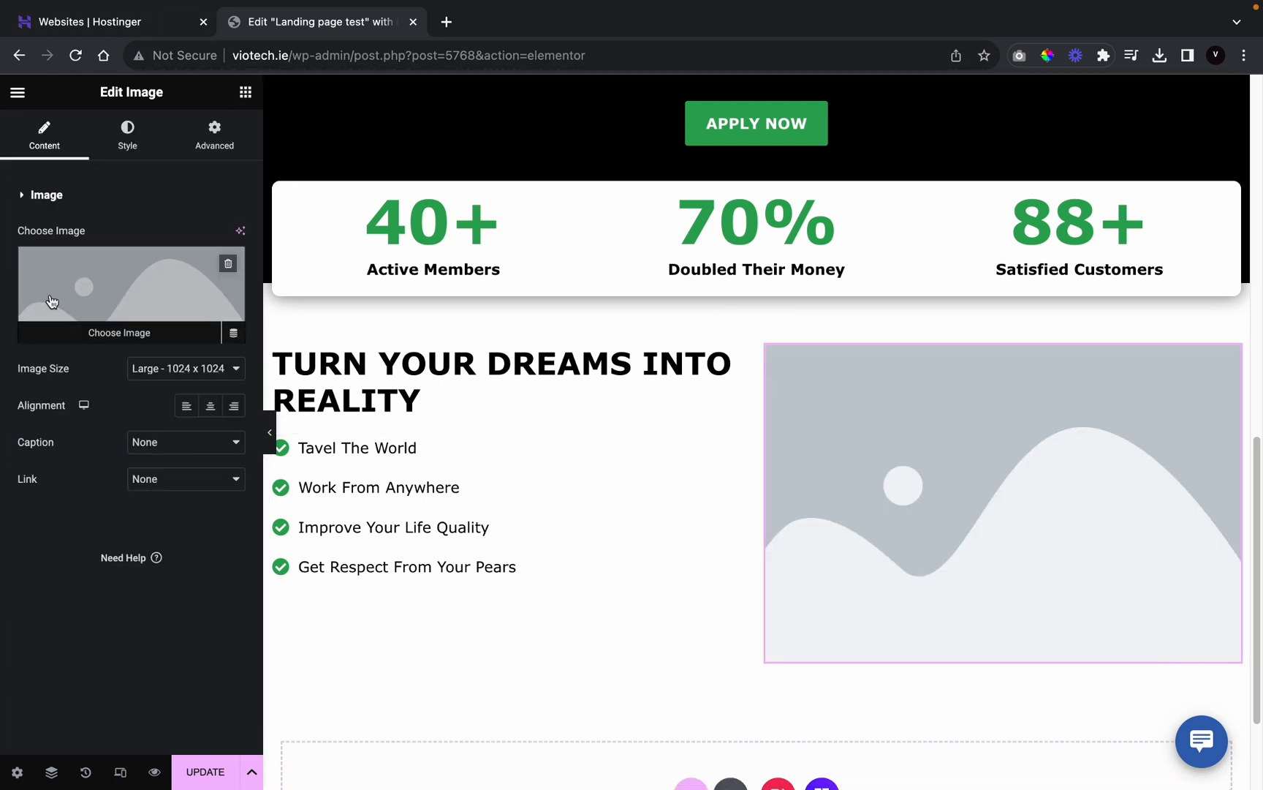
left_click(132, 293)
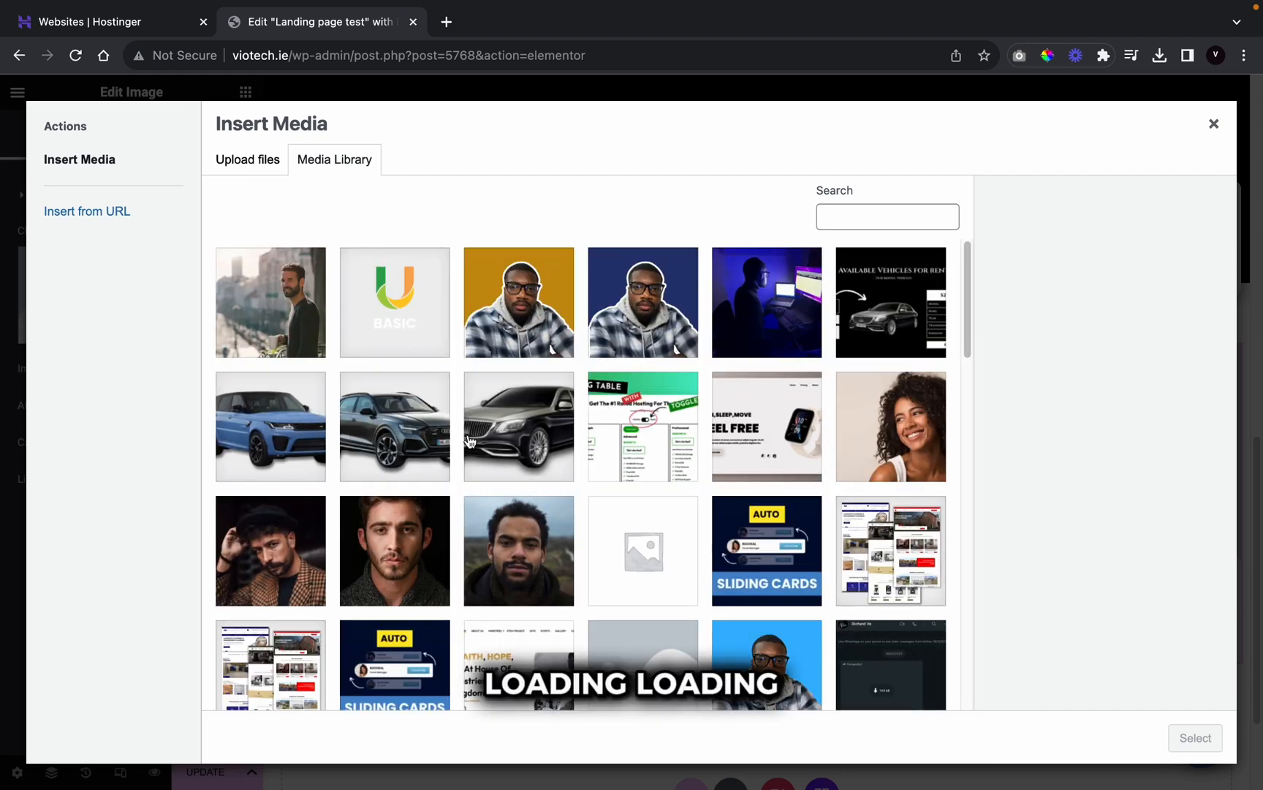
left_click(307, 330)
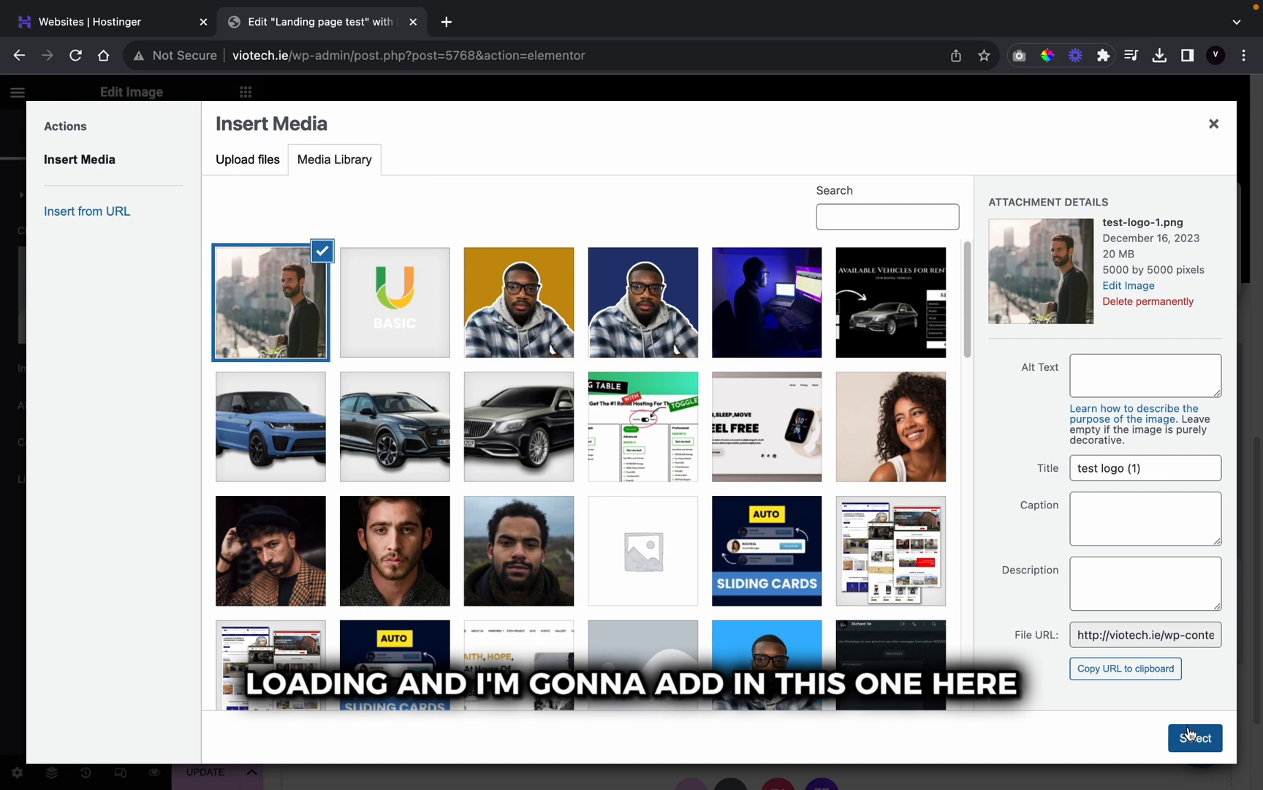
left_click(1194, 737)
Step: Turn on the image's mask with the Circle shape
scroll(815, 497, "down", 4)
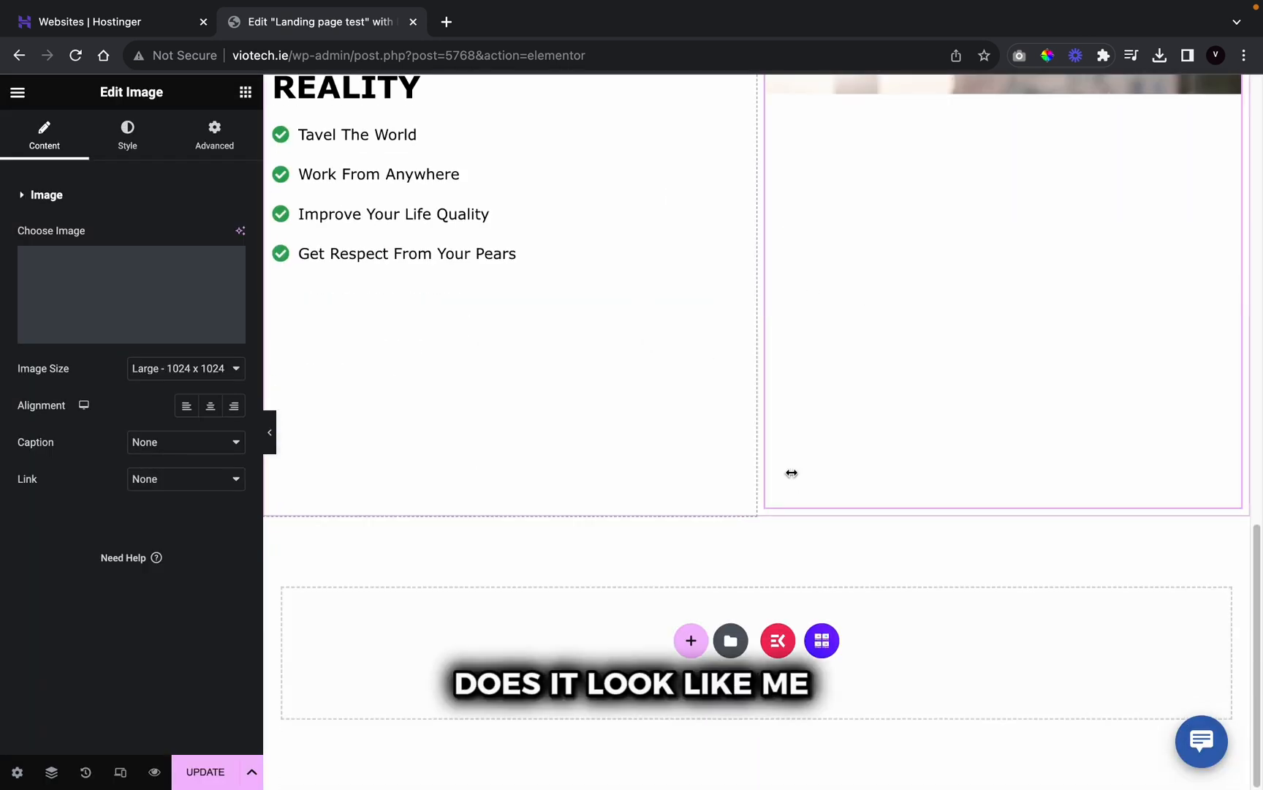
scroll(774, 374, "up", 6)
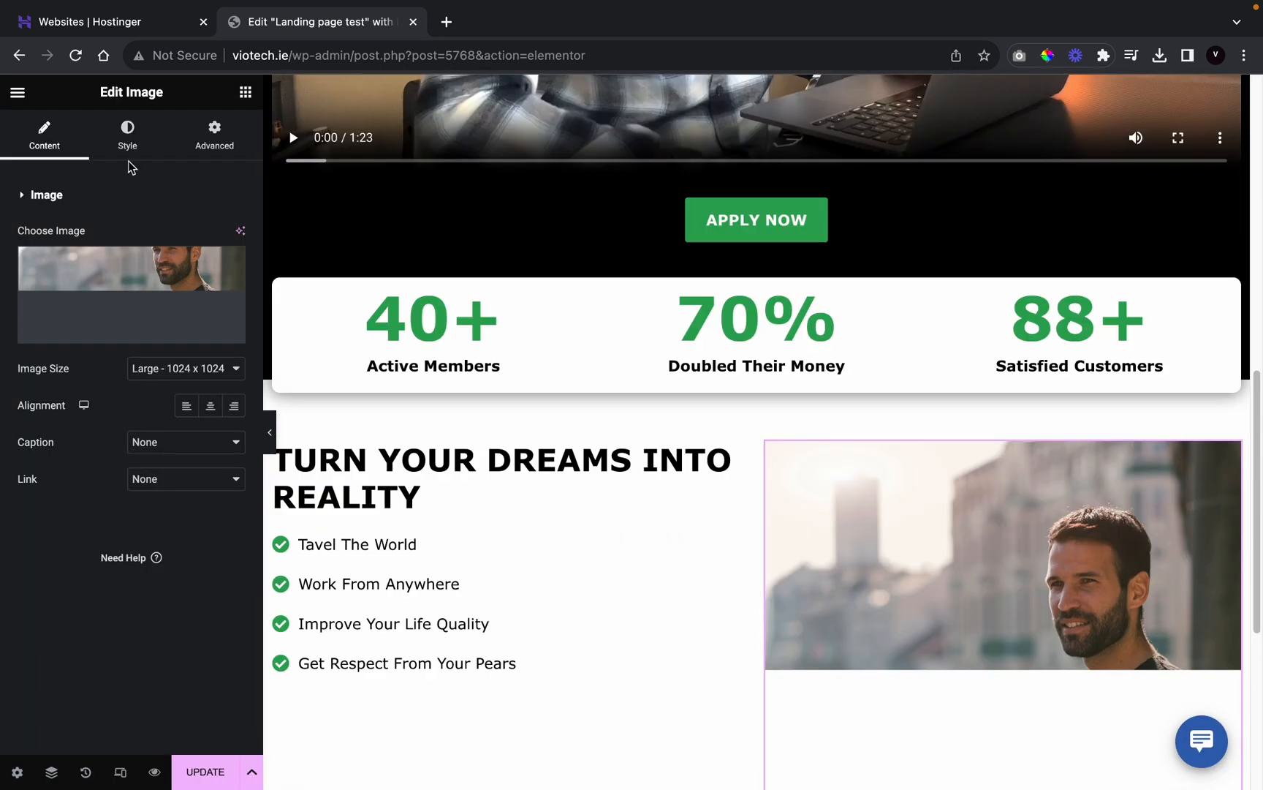
scroll(882, 559, "down", 1)
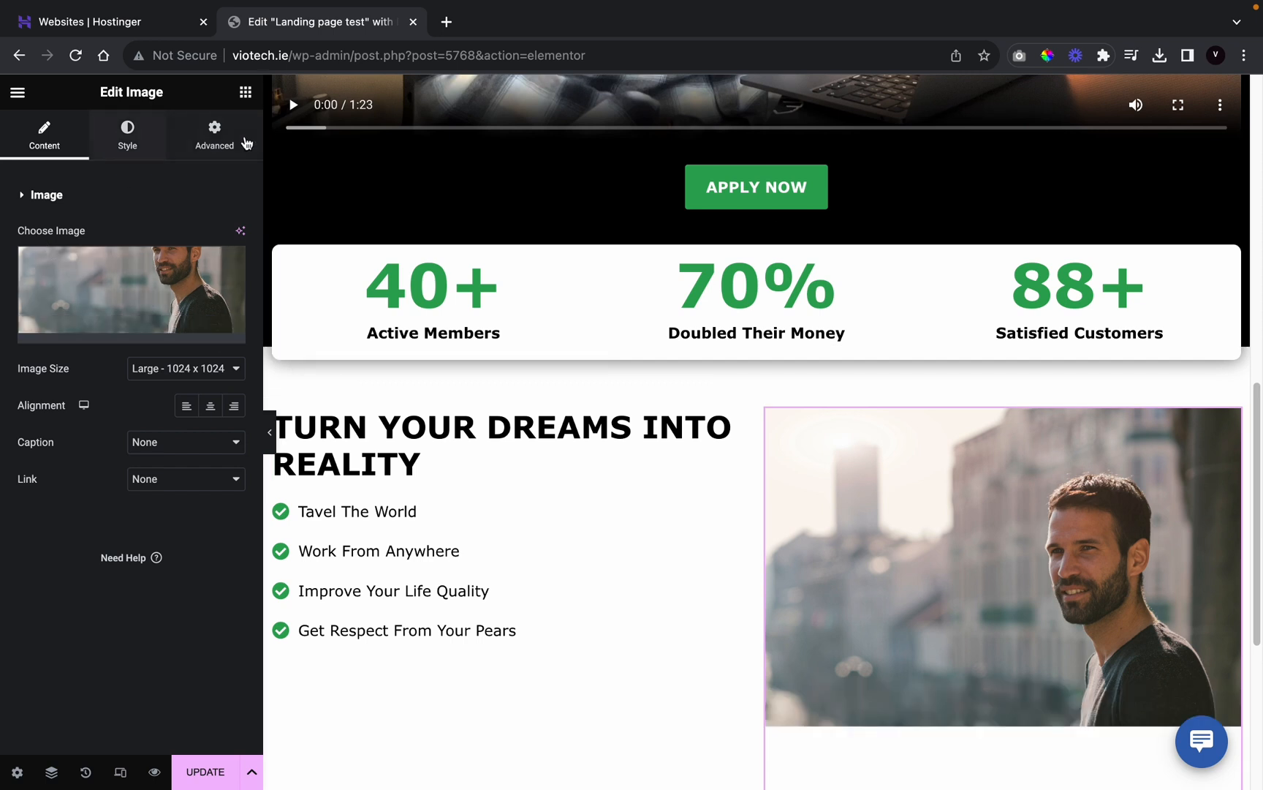
left_click(244, 142)
scroll(110, 600, "down", 4)
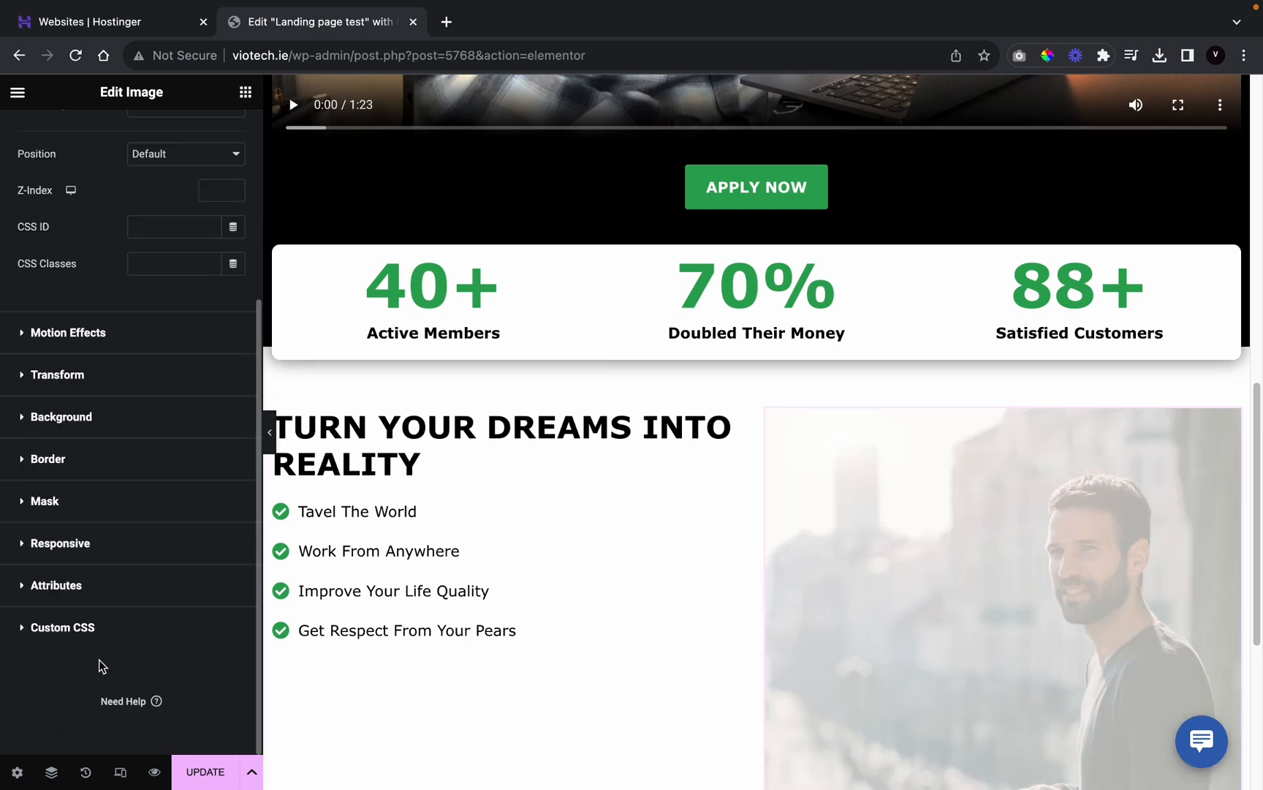
left_click(88, 484)
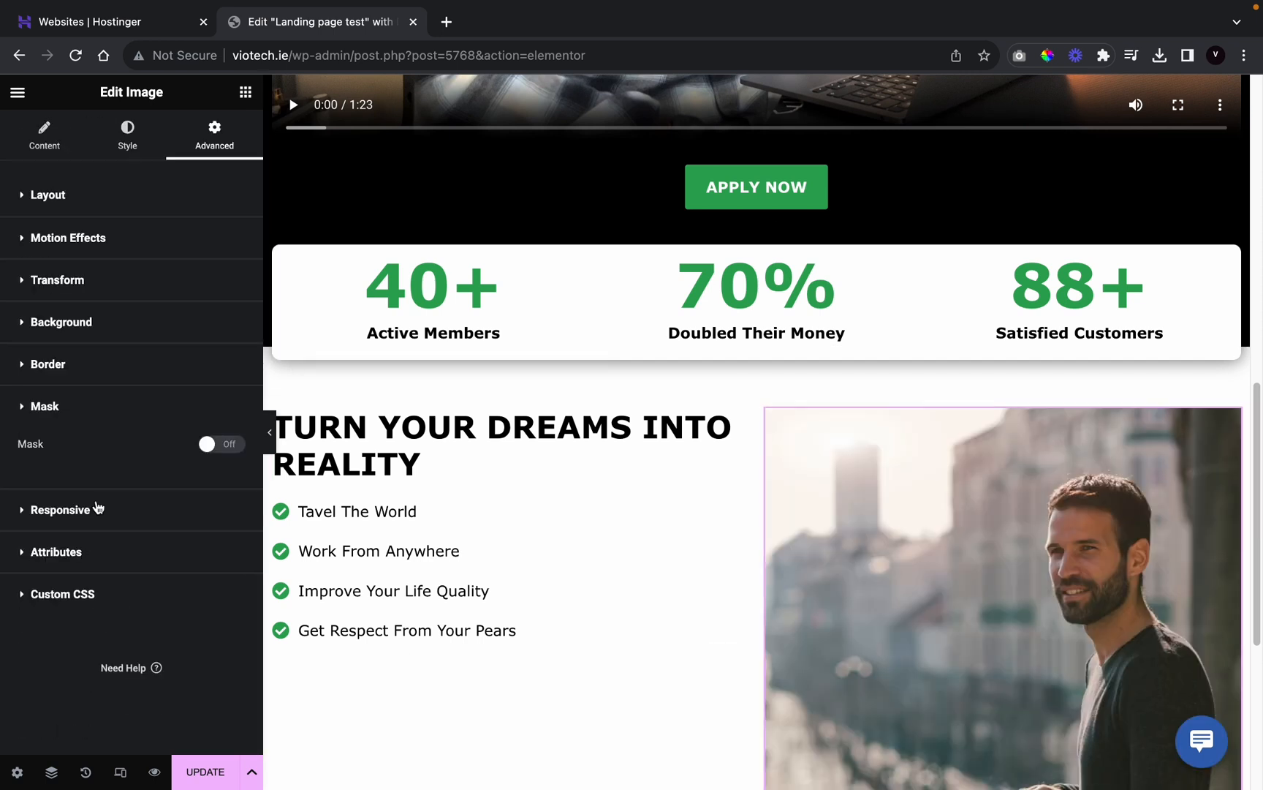
left_click(229, 444)
scroll(164, 485, "down", 3)
scroll(453, 437, "down", 5)
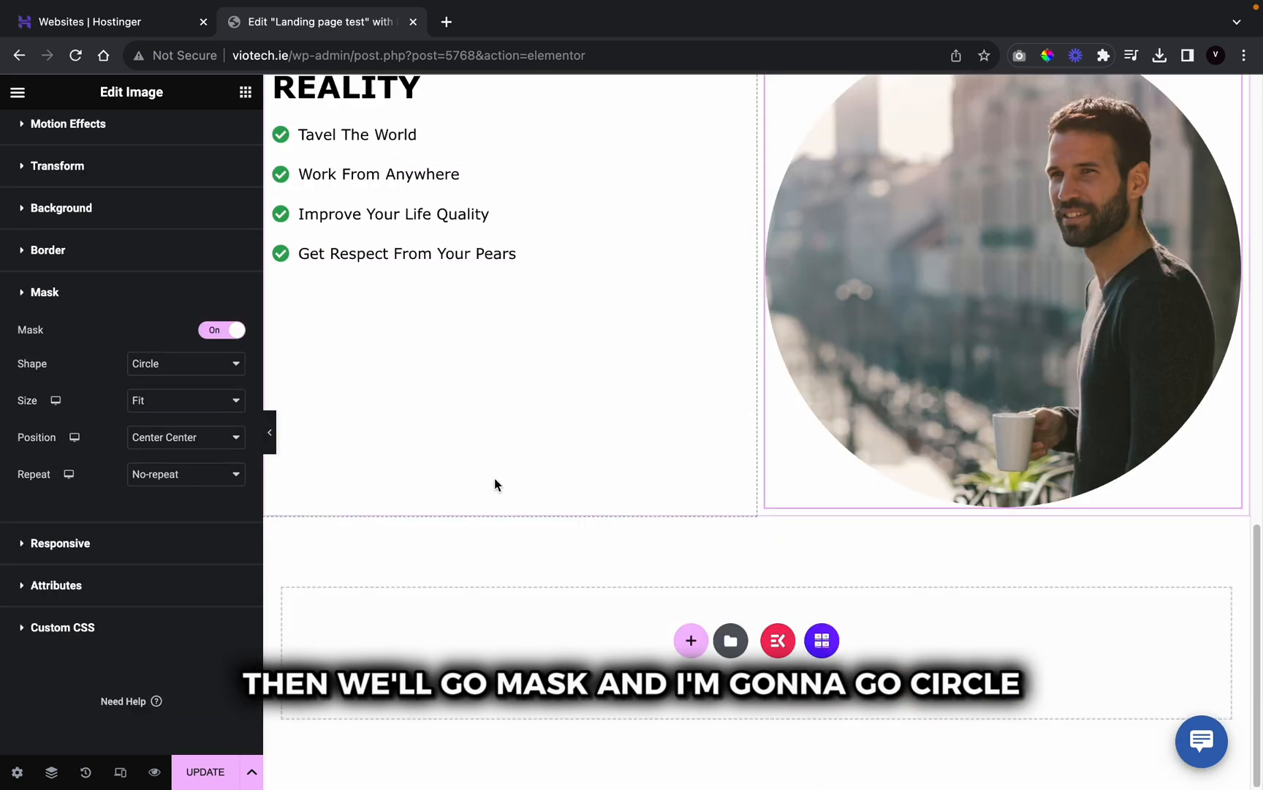
Step: Set the masked image's width to 60% and preview the section with the editing panel hidden
scroll(132, 221, "up", 3)
left_click(128, 131)
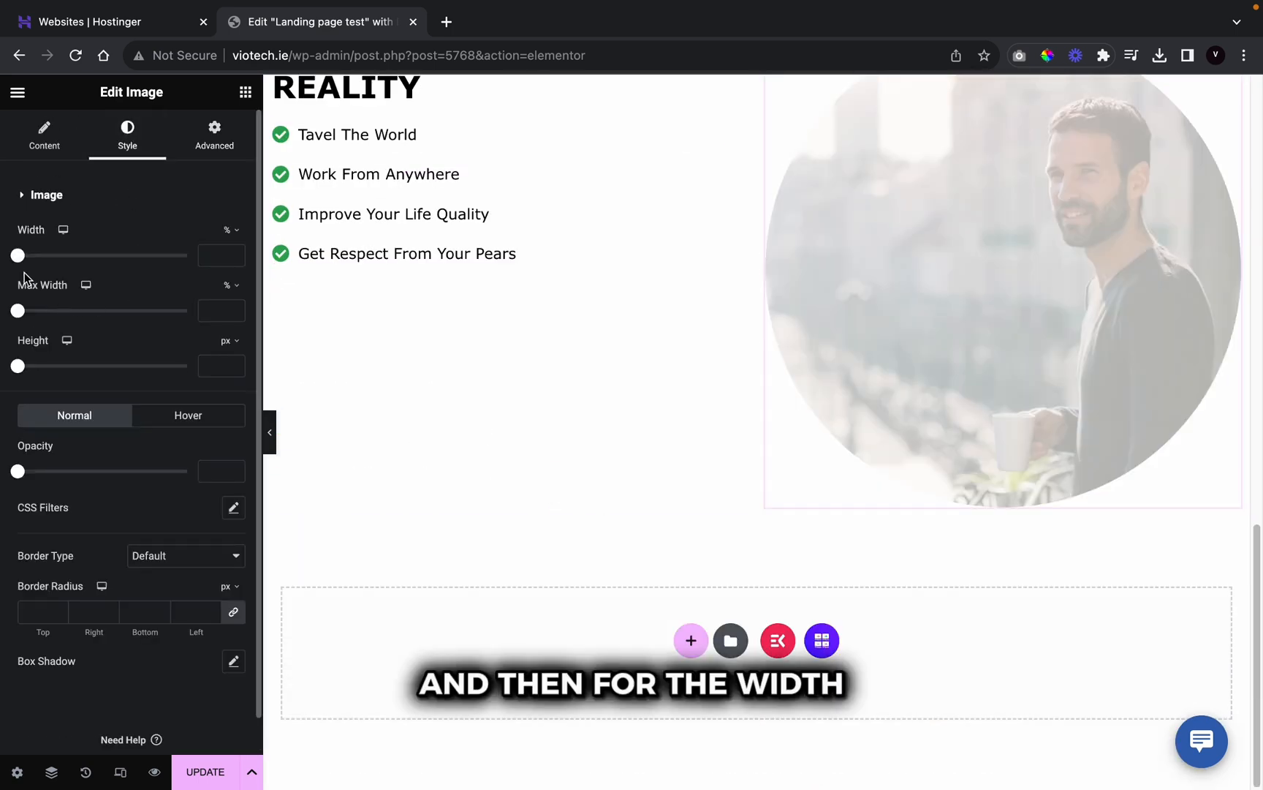
left_click_drag(19, 255, 119, 261)
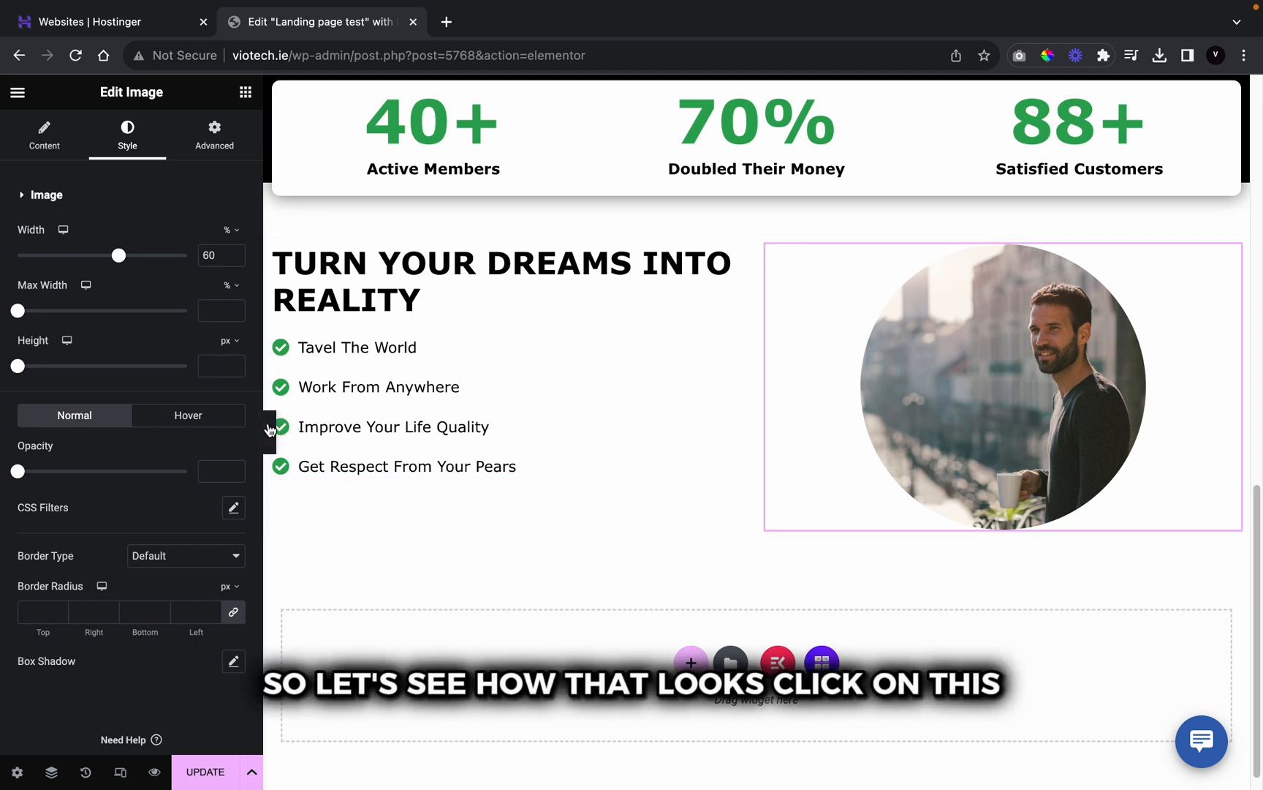
left_click(270, 432)
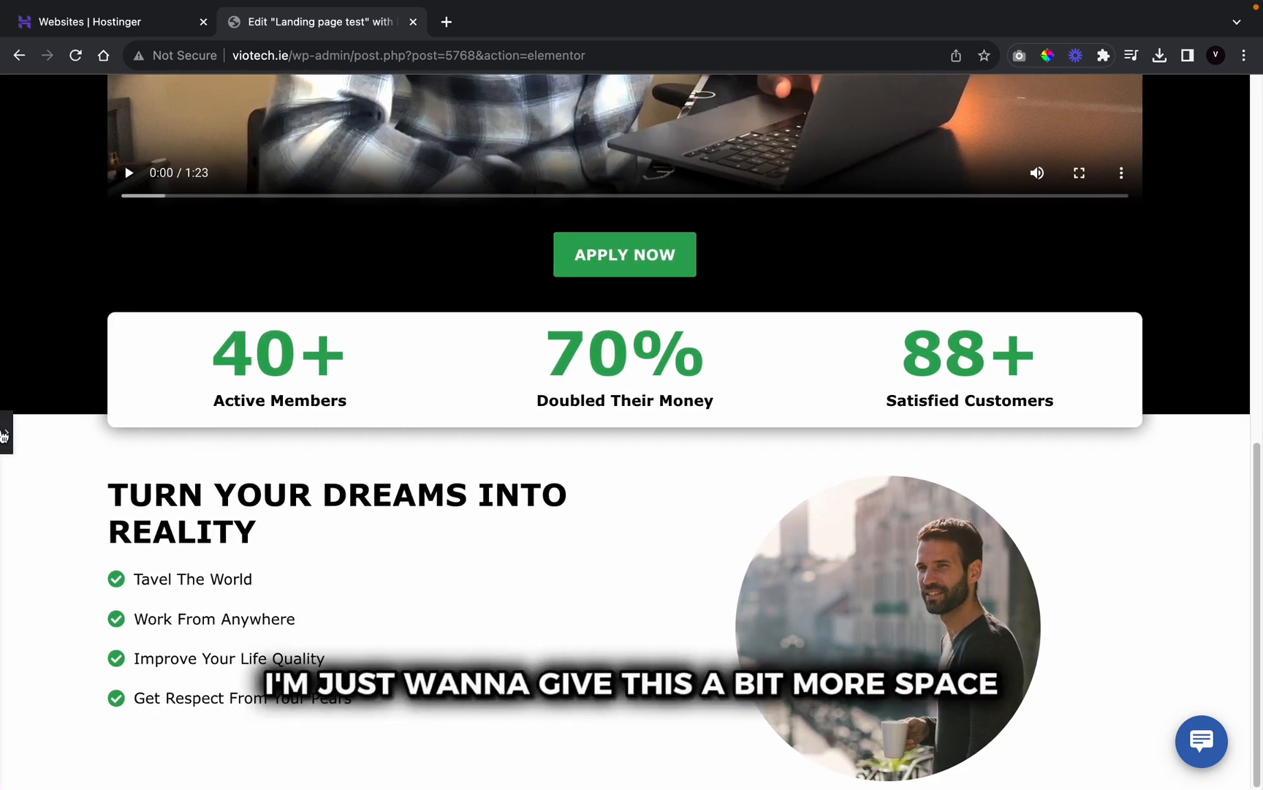
left_click(3, 436)
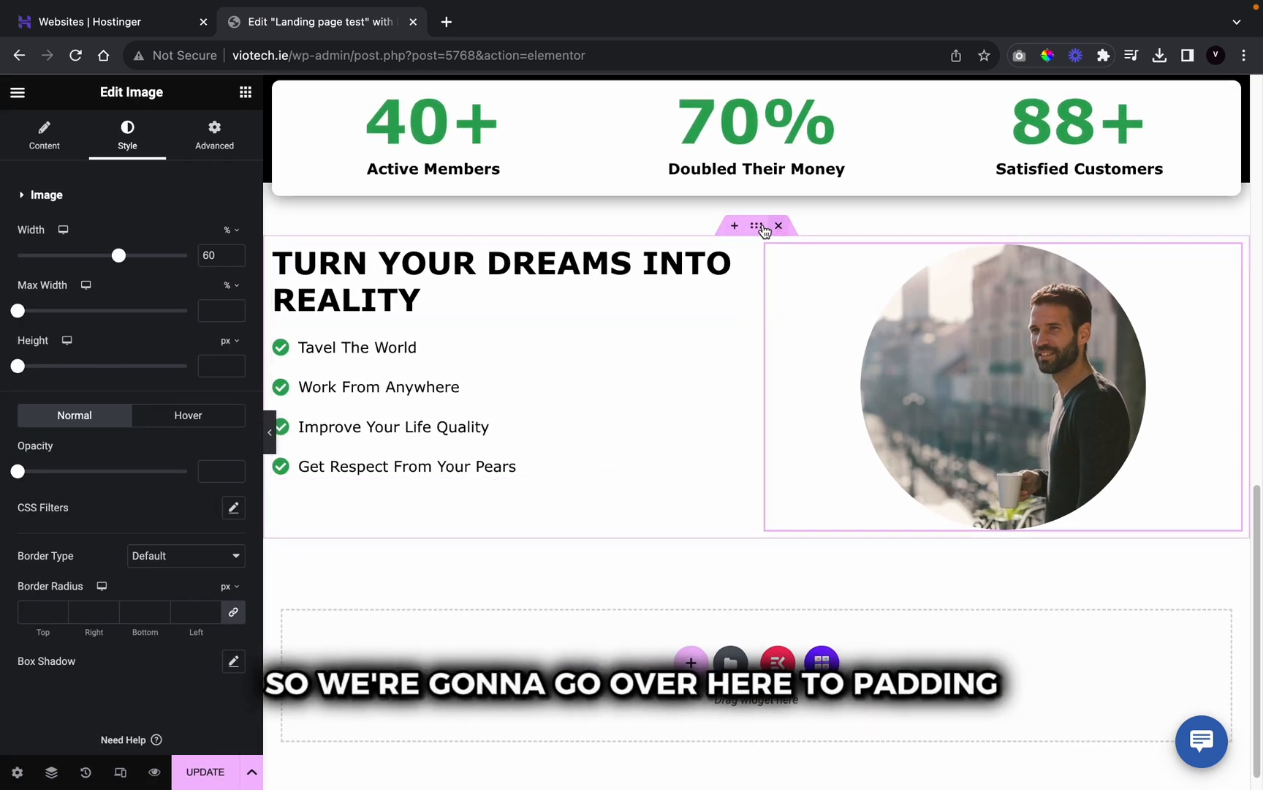
Step: Unlink the two-column section's padding values, set the top padding to 40 px, and preview the page
left_click(760, 227)
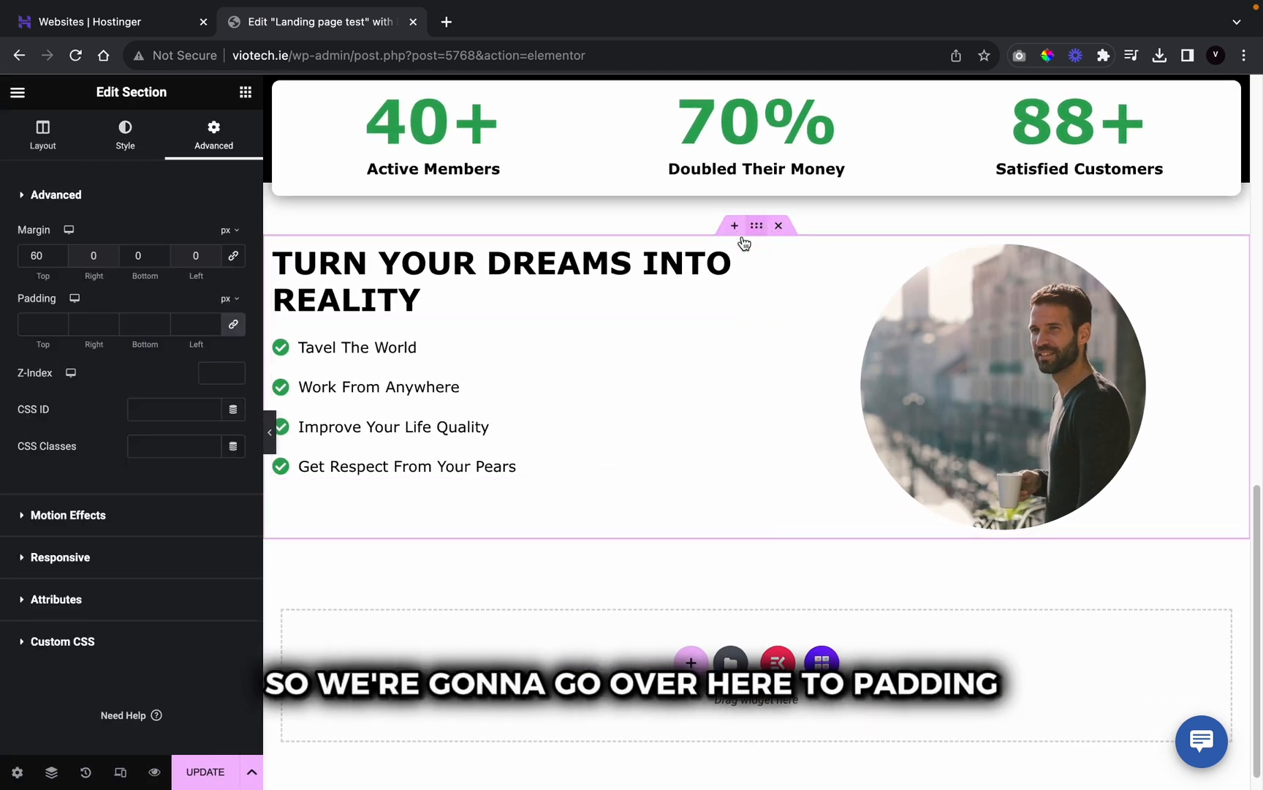
left_click(236, 325)
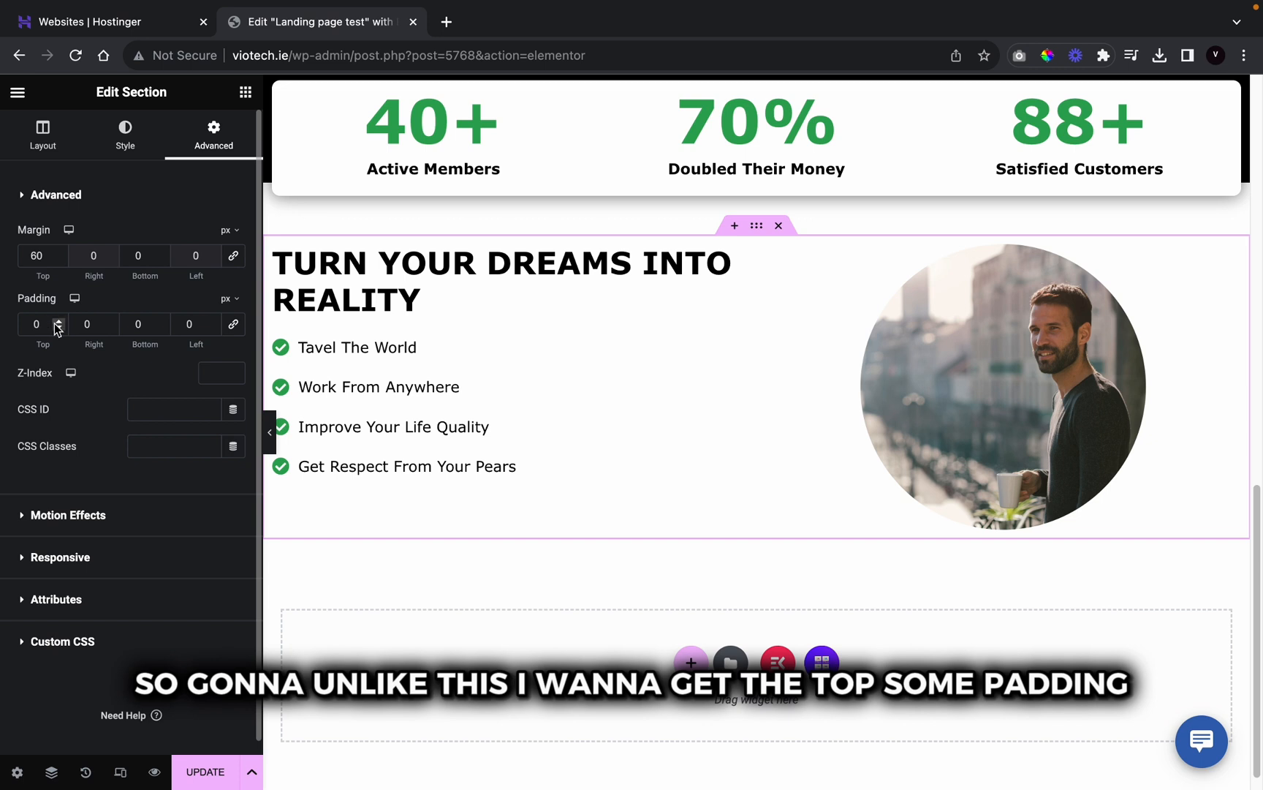
left_click_drag(57, 329, 58, 329)
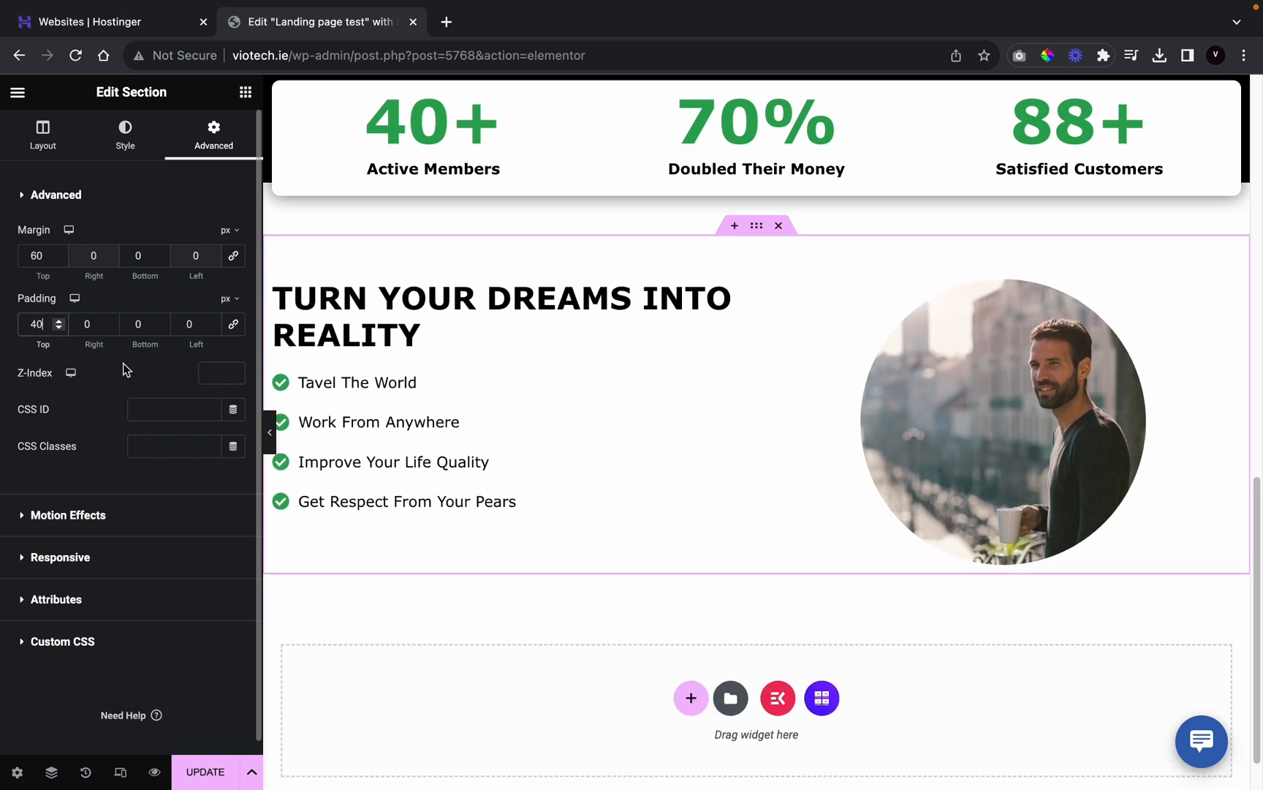
left_click(270, 432)
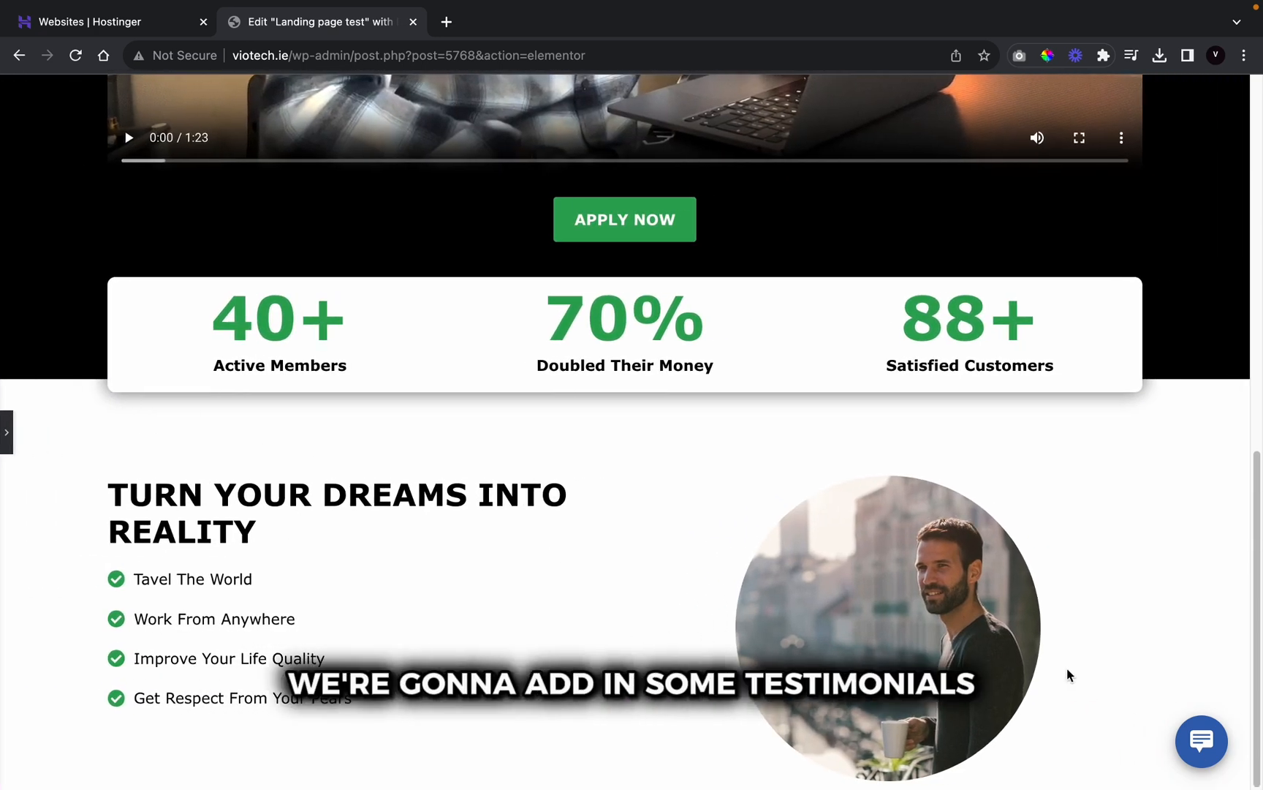
scroll(636, 450, "up", 2)
scroll(646, 448, "down", 2)
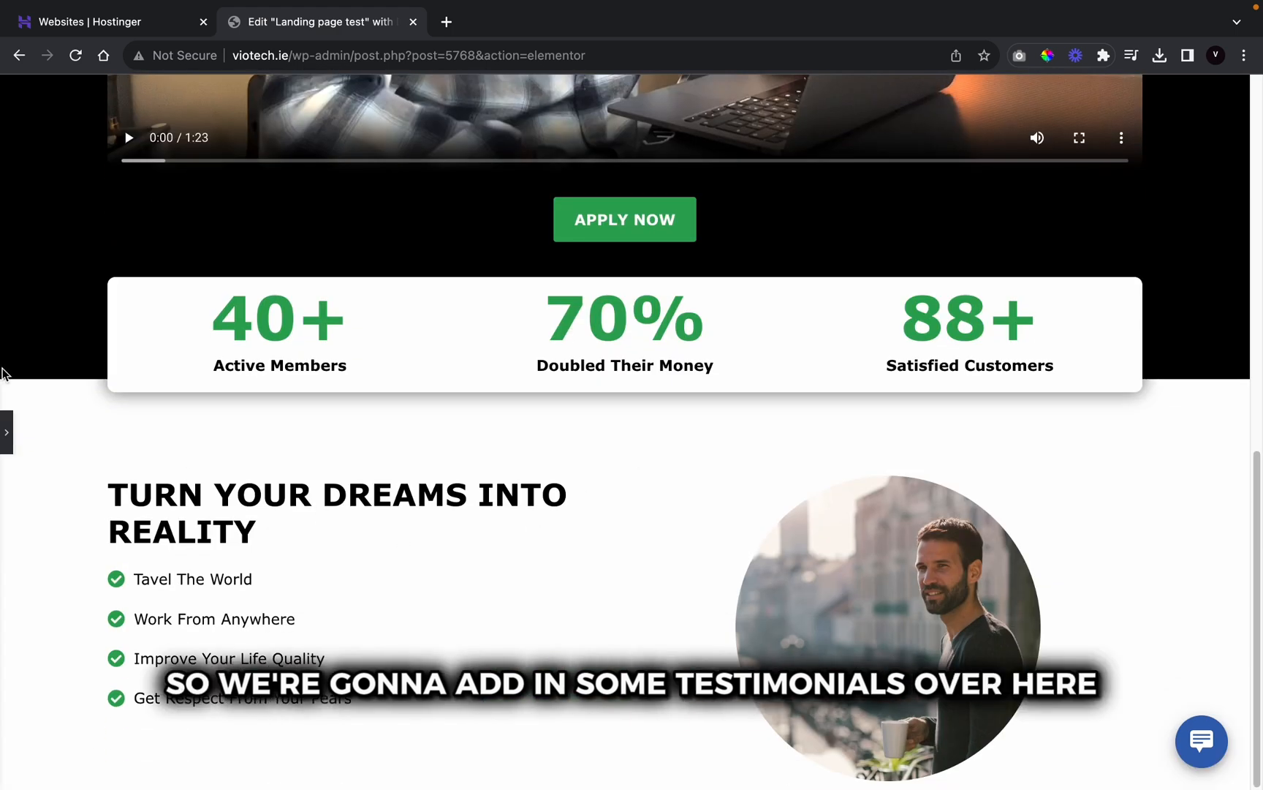
Step: Add a new section with four equal columns below the "Turn Your Dreams Into Reality" section
left_click(5, 448)
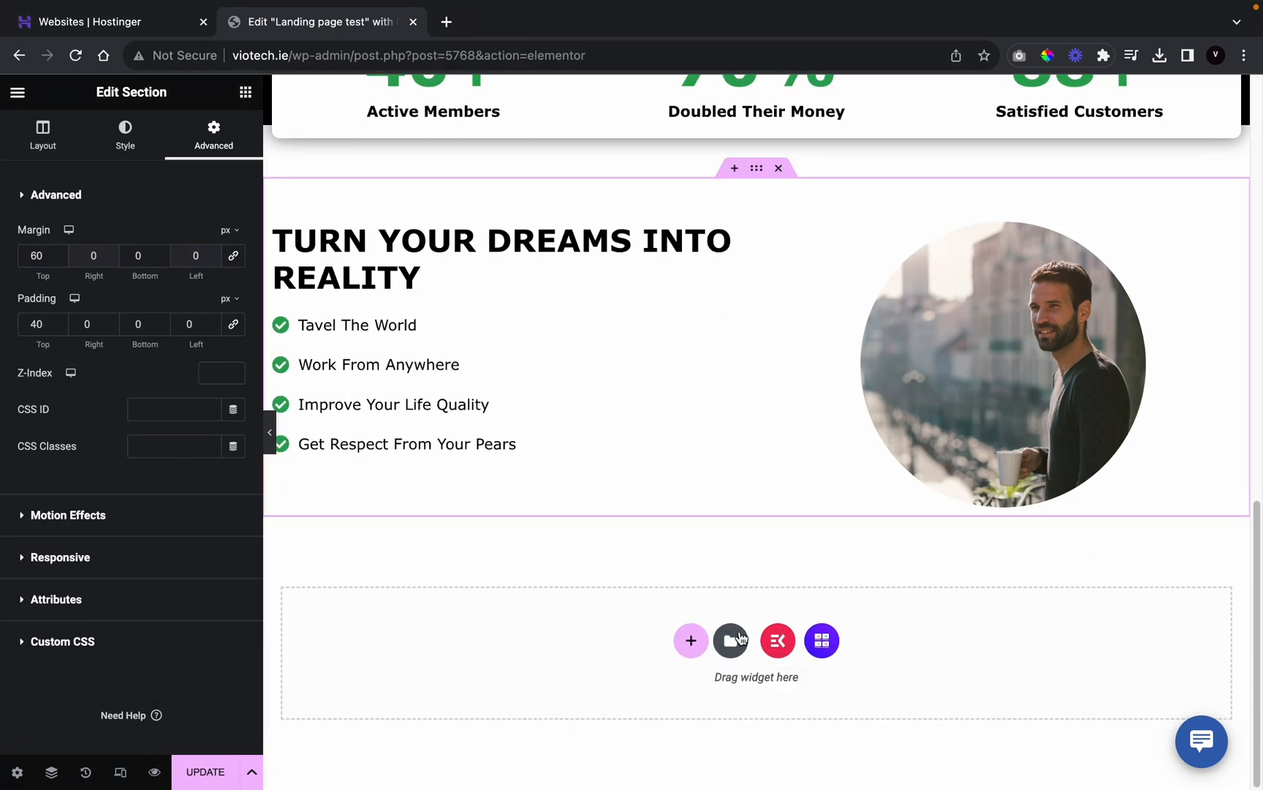
left_click(693, 645)
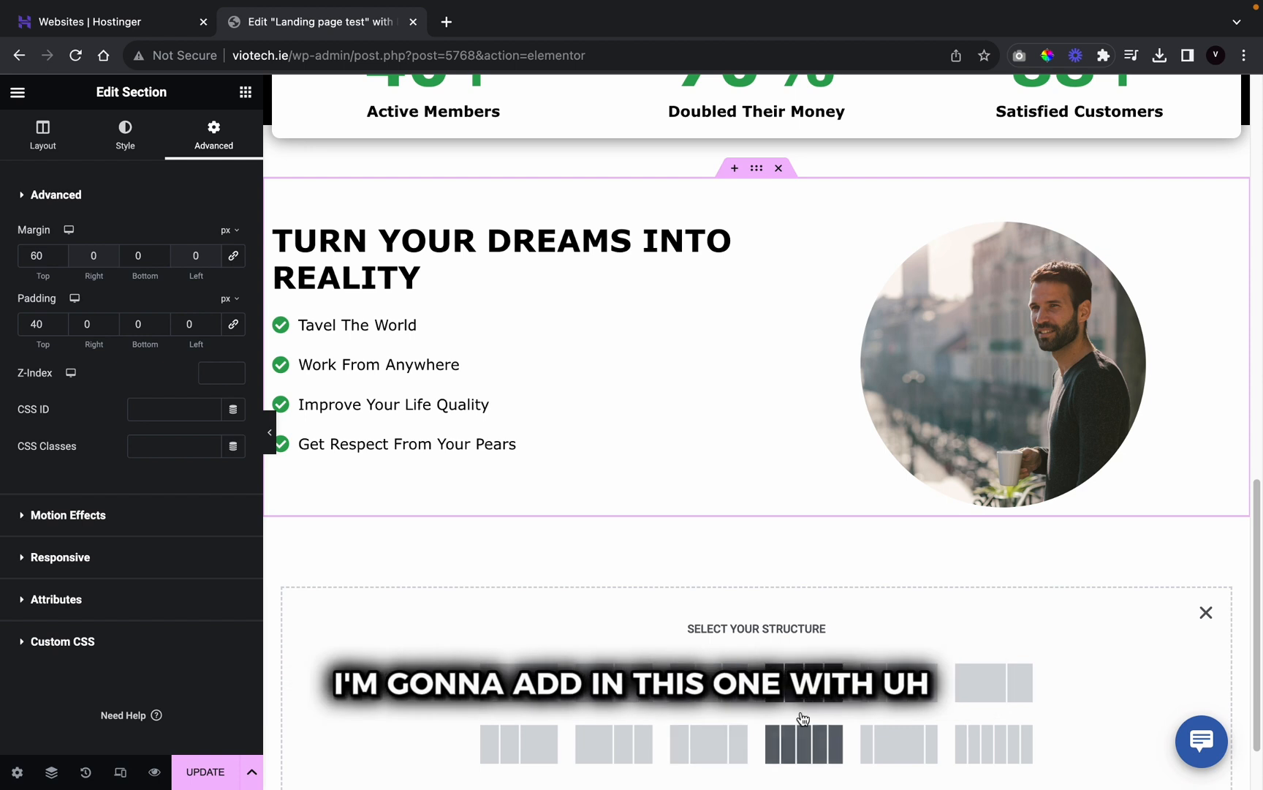
left_click(796, 703)
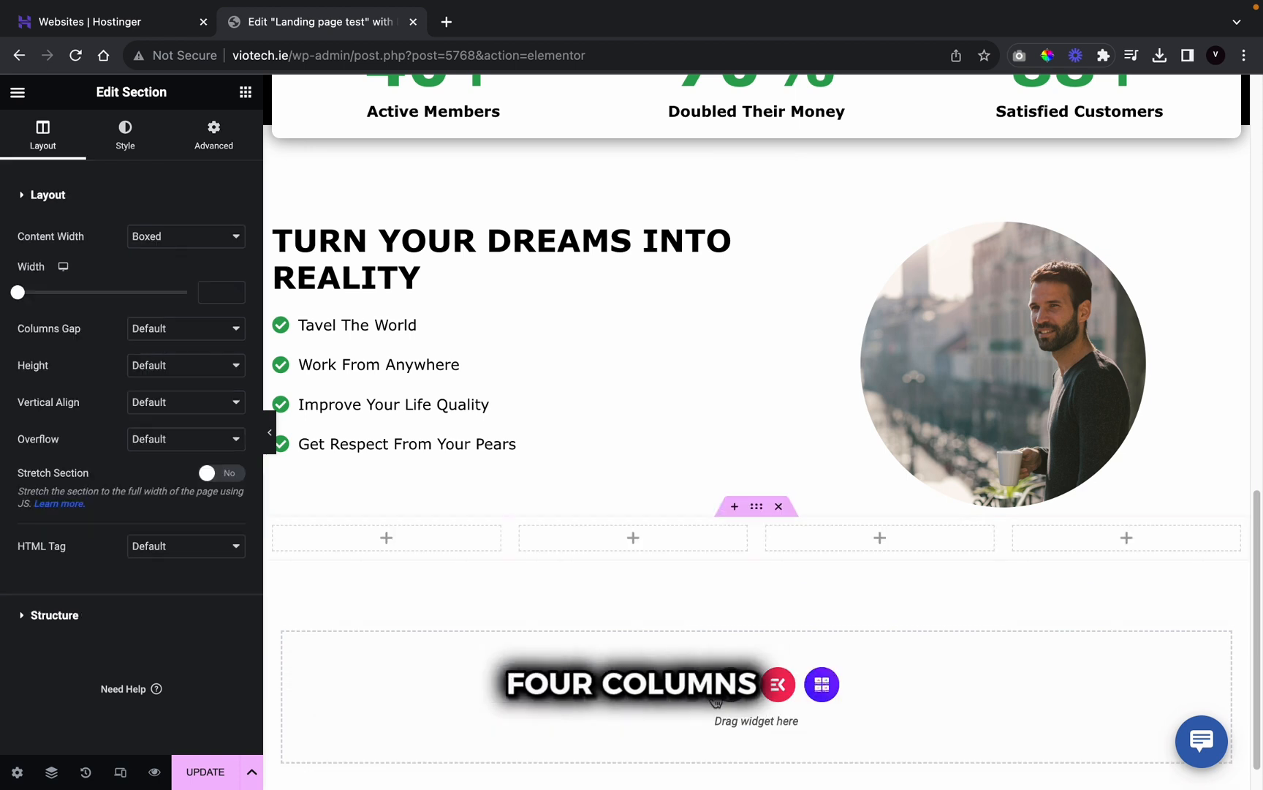
Step: Add an Image widget to the first column of the four-column section and use the review image Screenshot-2023-10-20-at-18.27.57.png
left_click(245, 91)
scroll(127, 636, "down", 5)
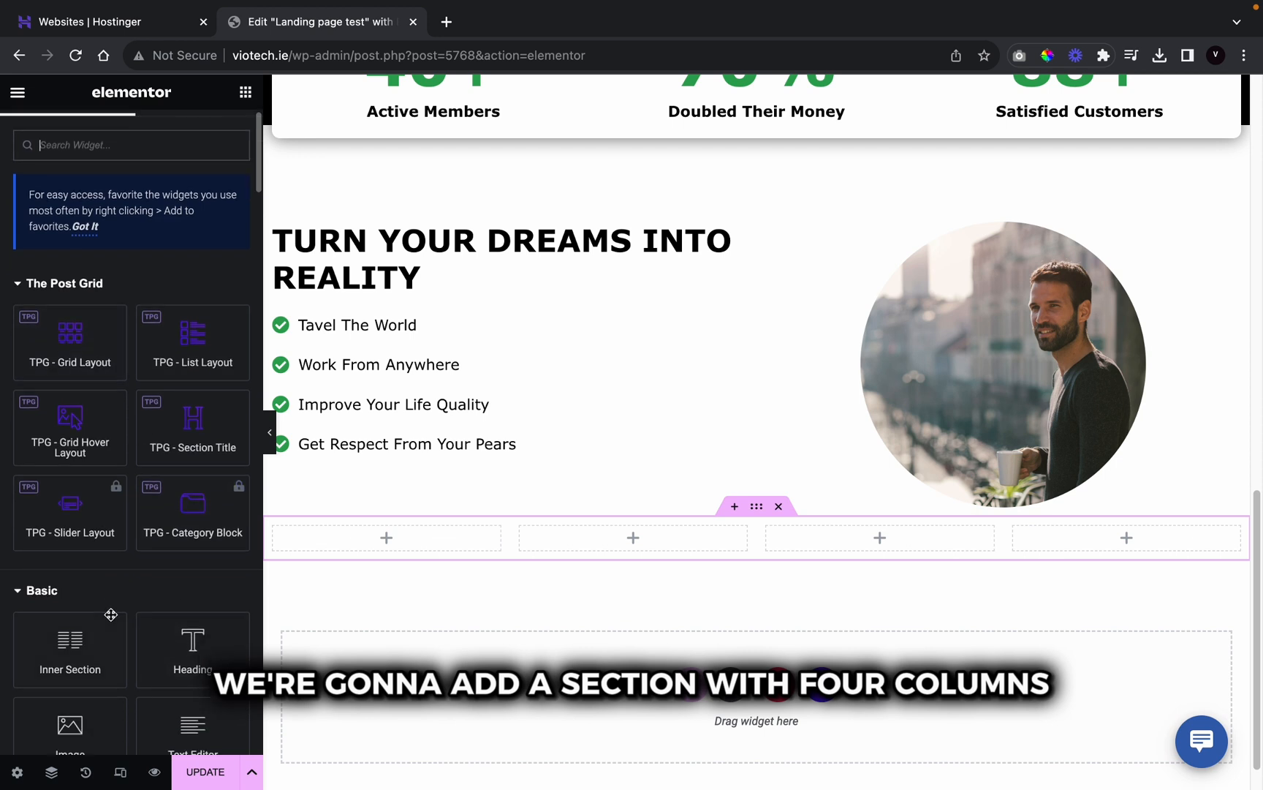
left_click_drag(96, 457, 435, 545)
left_click(203, 305)
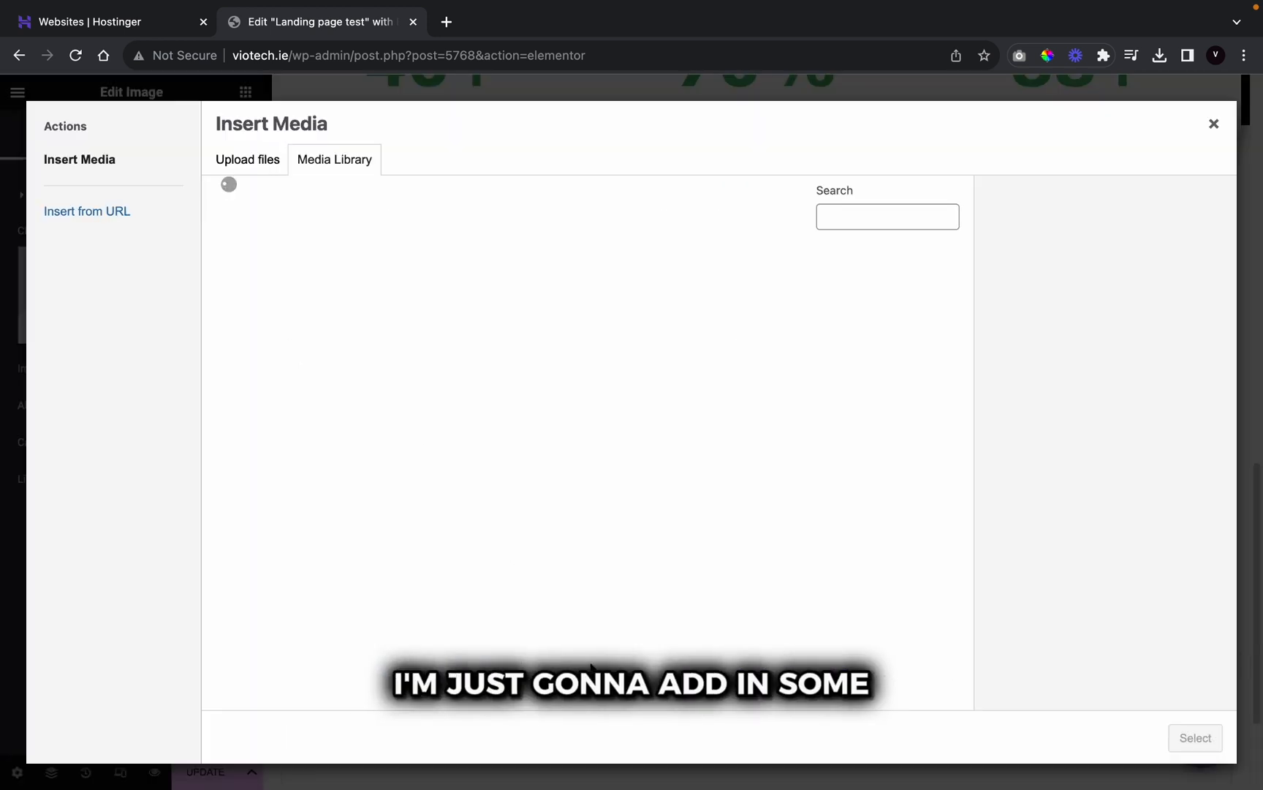
scroll(566, 636, "down", 5)
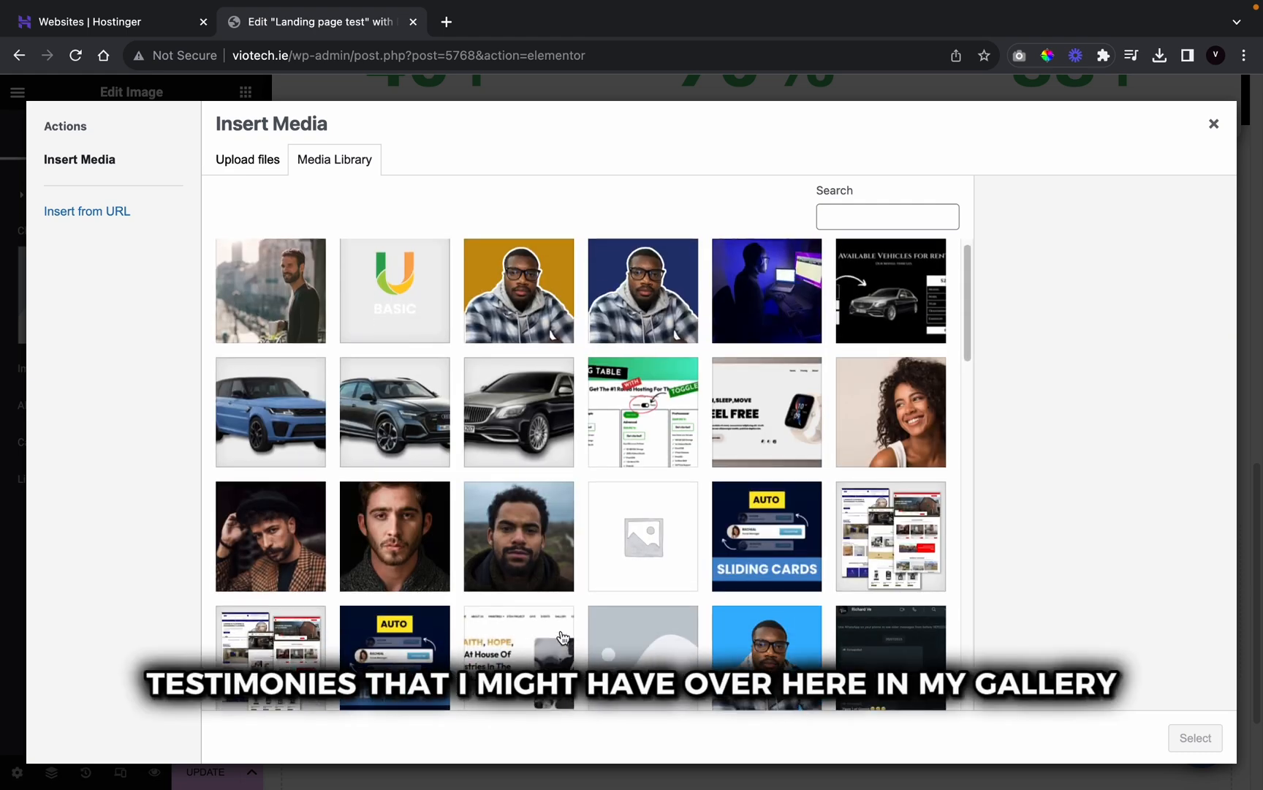
scroll(561, 636, "down", 5)
scroll(516, 621, "up", 6)
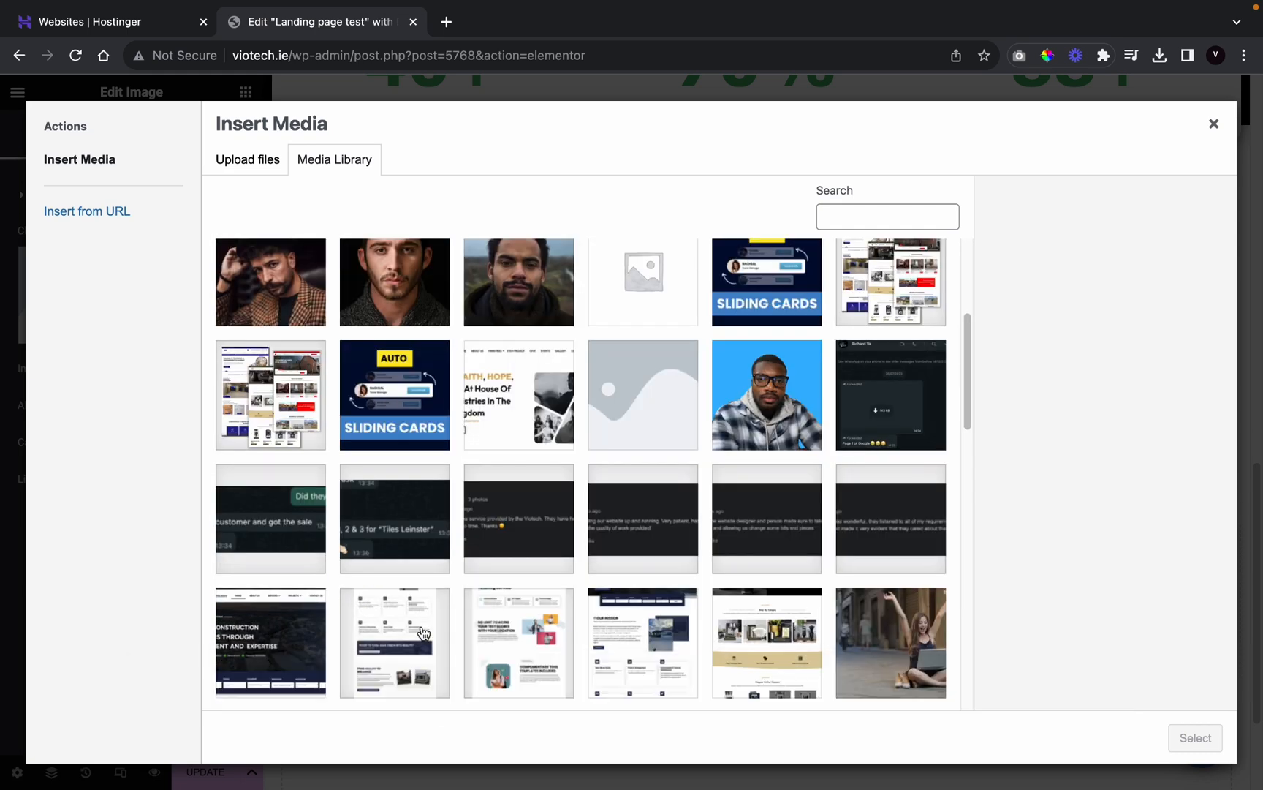
left_click(474, 531)
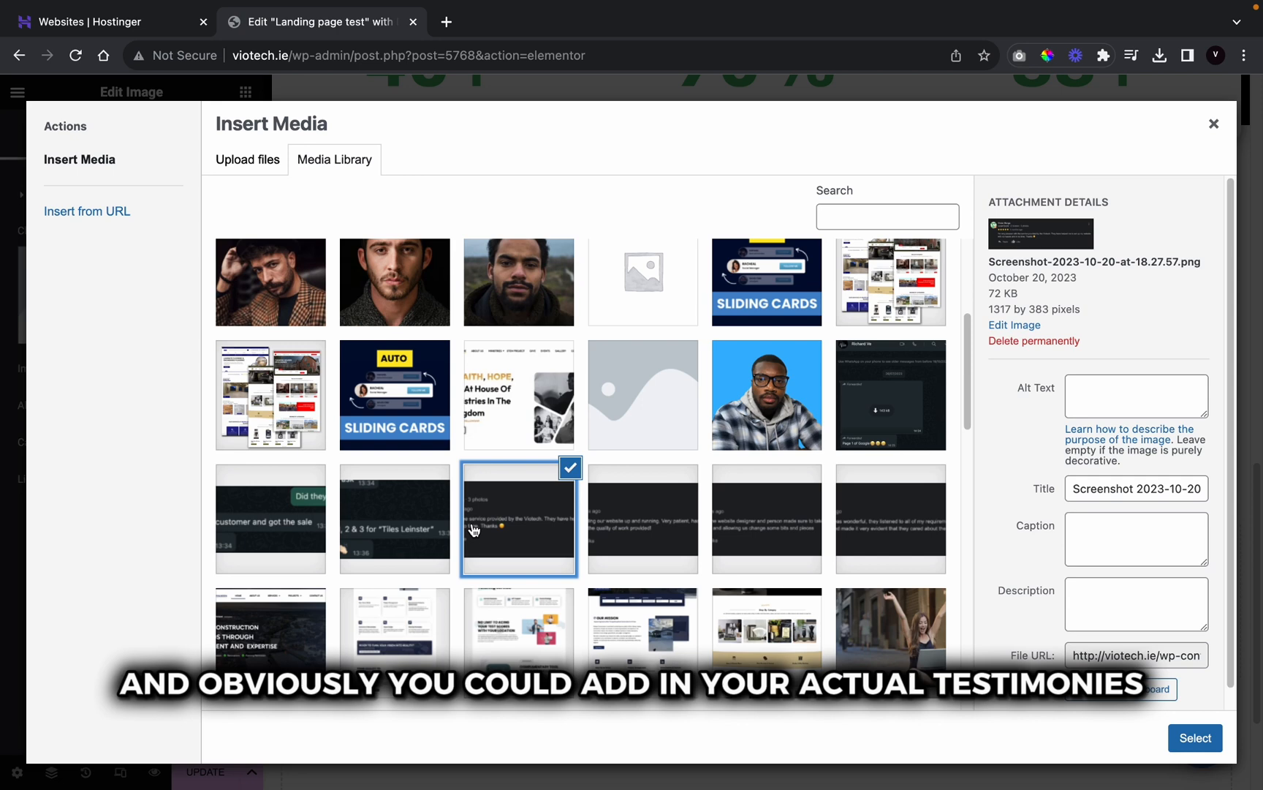
left_click(1192, 735)
Step: Copy the review image from the first column and paste it into each of the other three columns
right_click(466, 583)
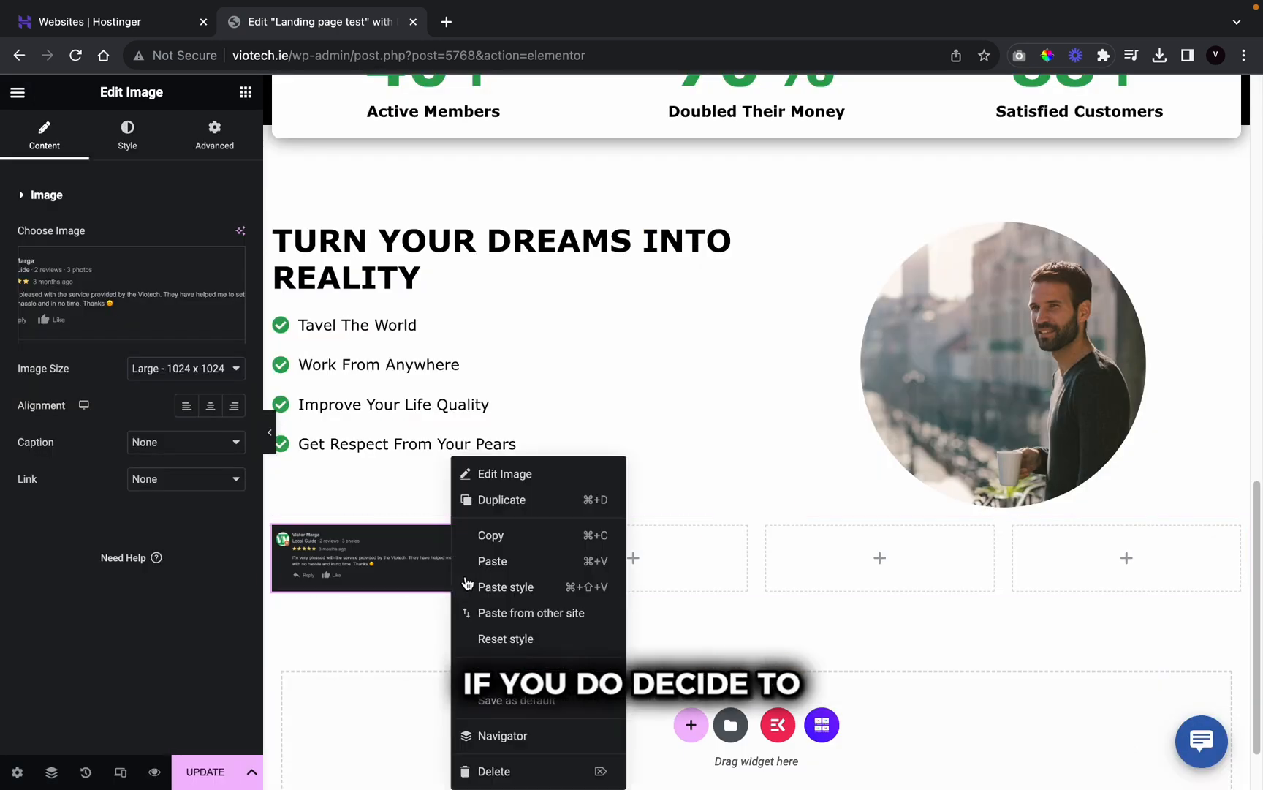
left_click(492, 536)
right_click(618, 559)
left_click(766, 628)
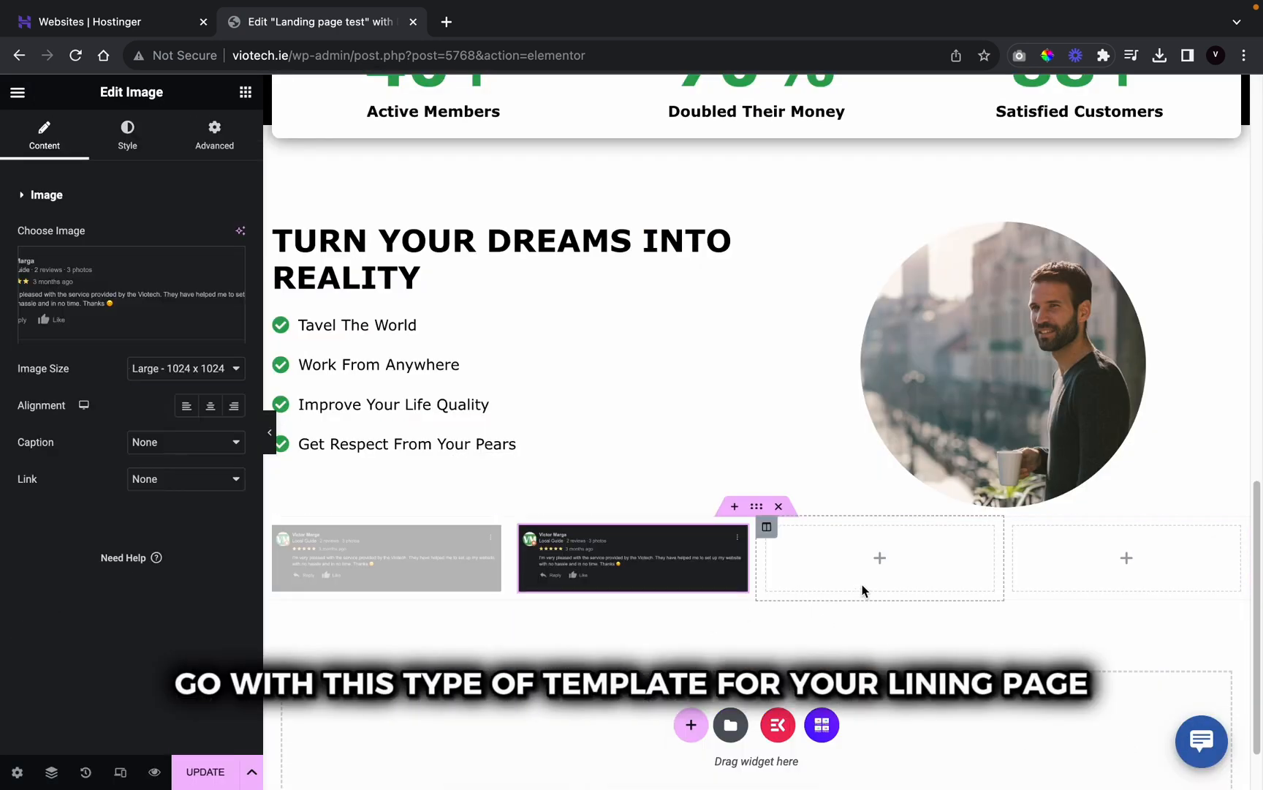
right_click(863, 589)
left_click(906, 623)
right_click(1100, 591)
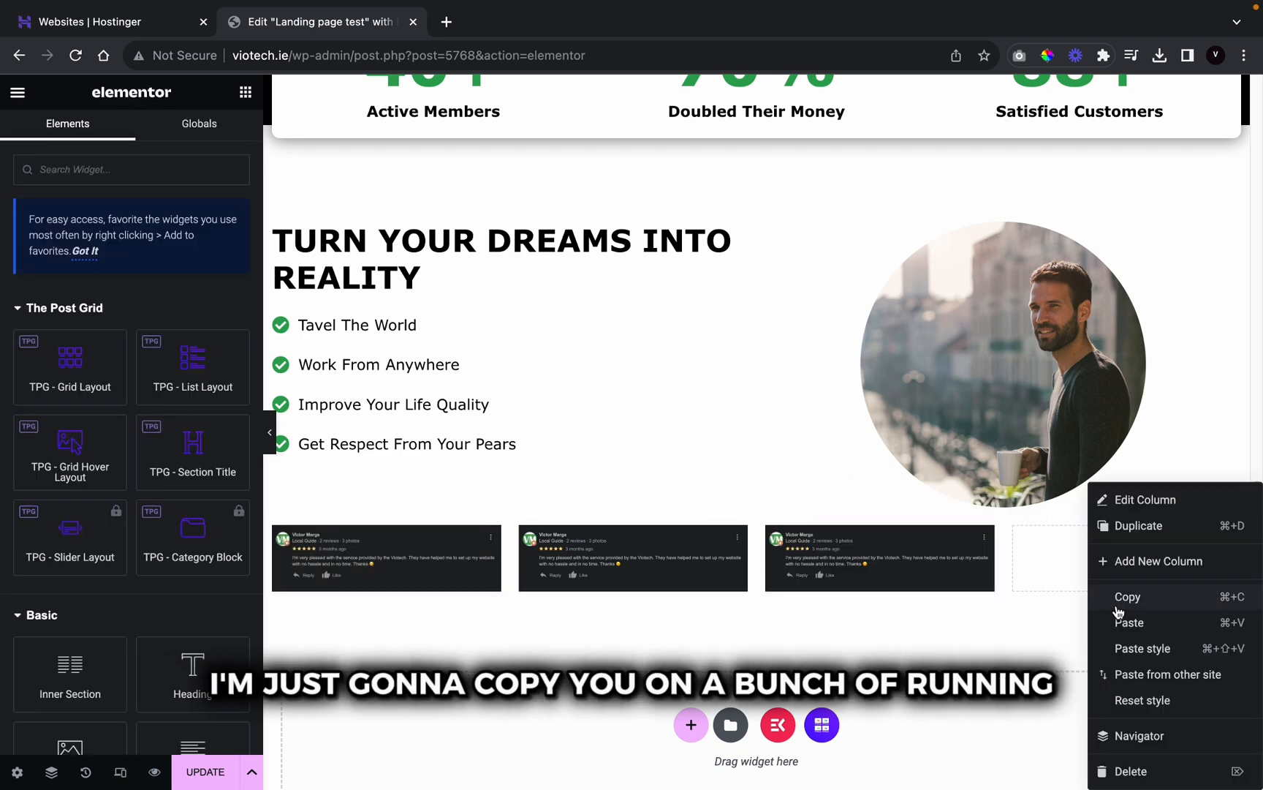
left_click(1127, 623)
Step: Replace the second column's image with Screenshot-2023-10-20-at-18.27.40.png from the media library
left_click(520, 538)
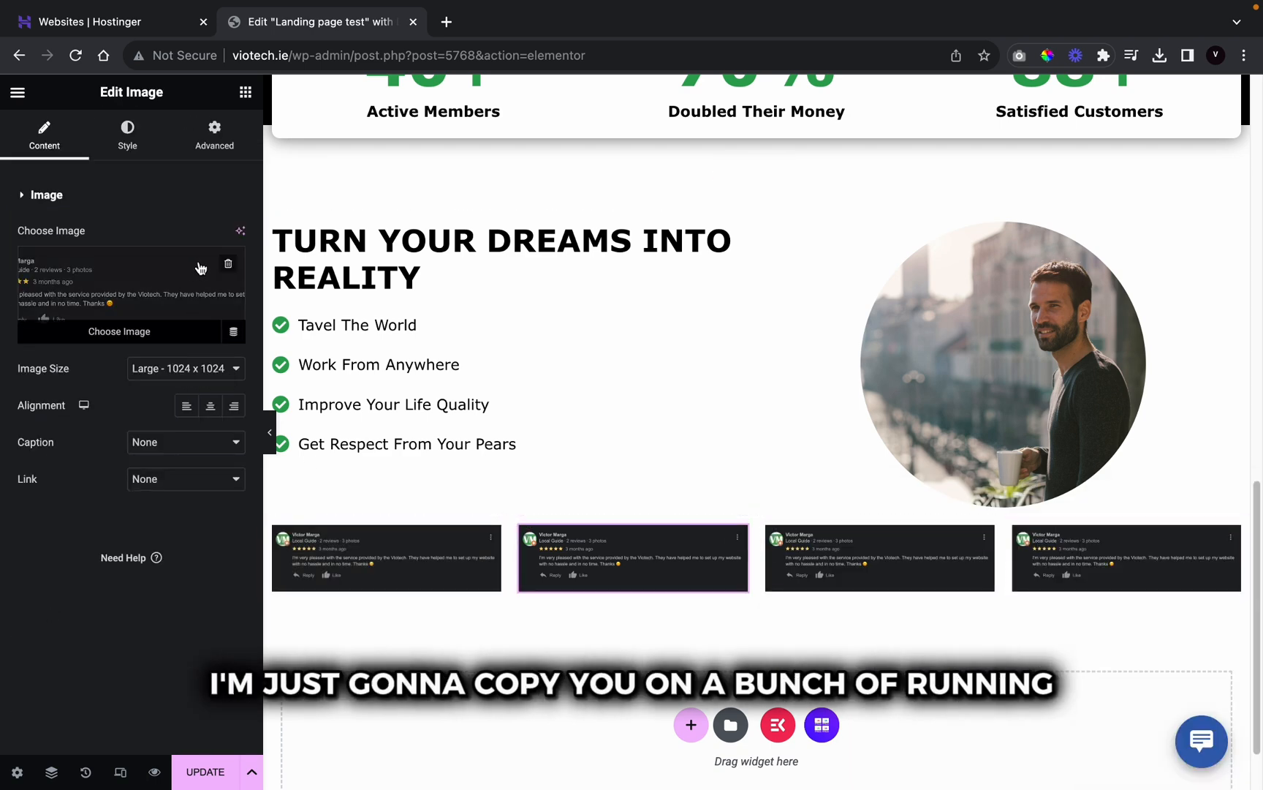
left_click(138, 329)
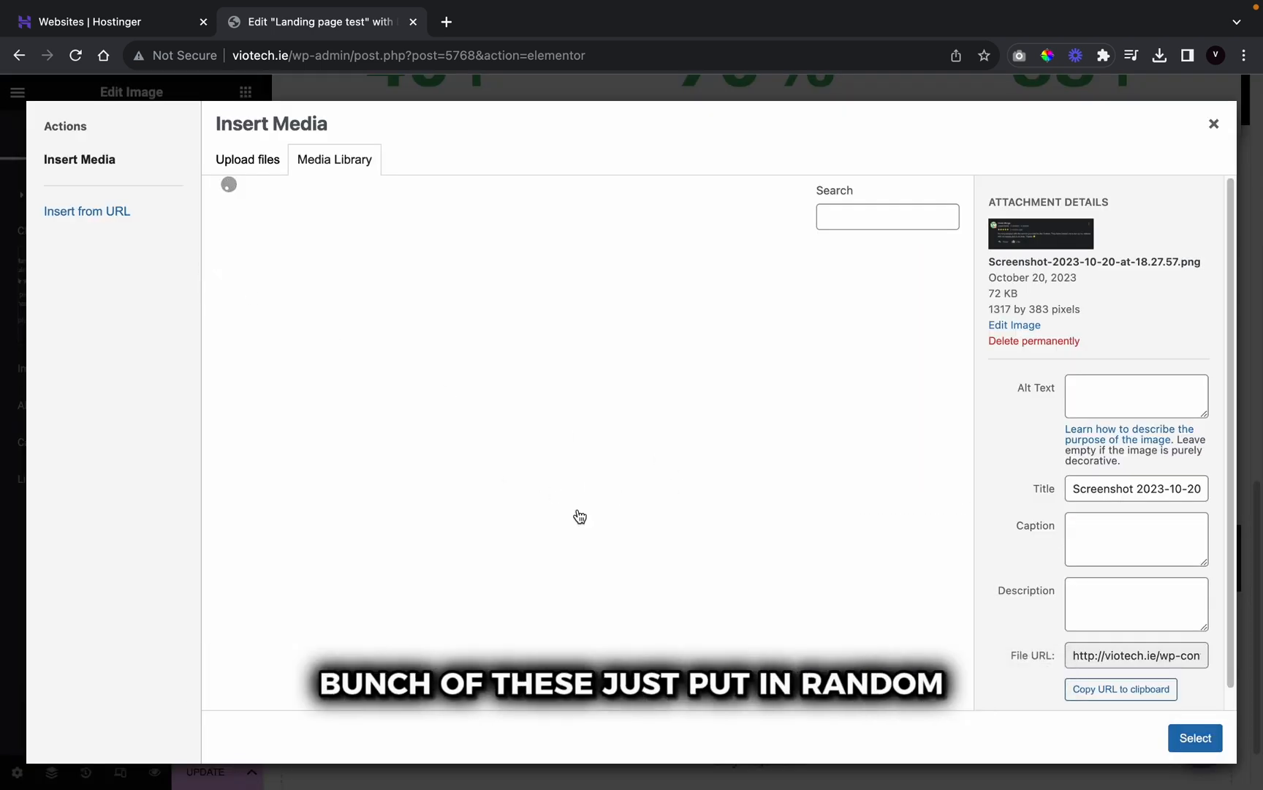
scroll(594, 589, "down", 5)
left_click(596, 428)
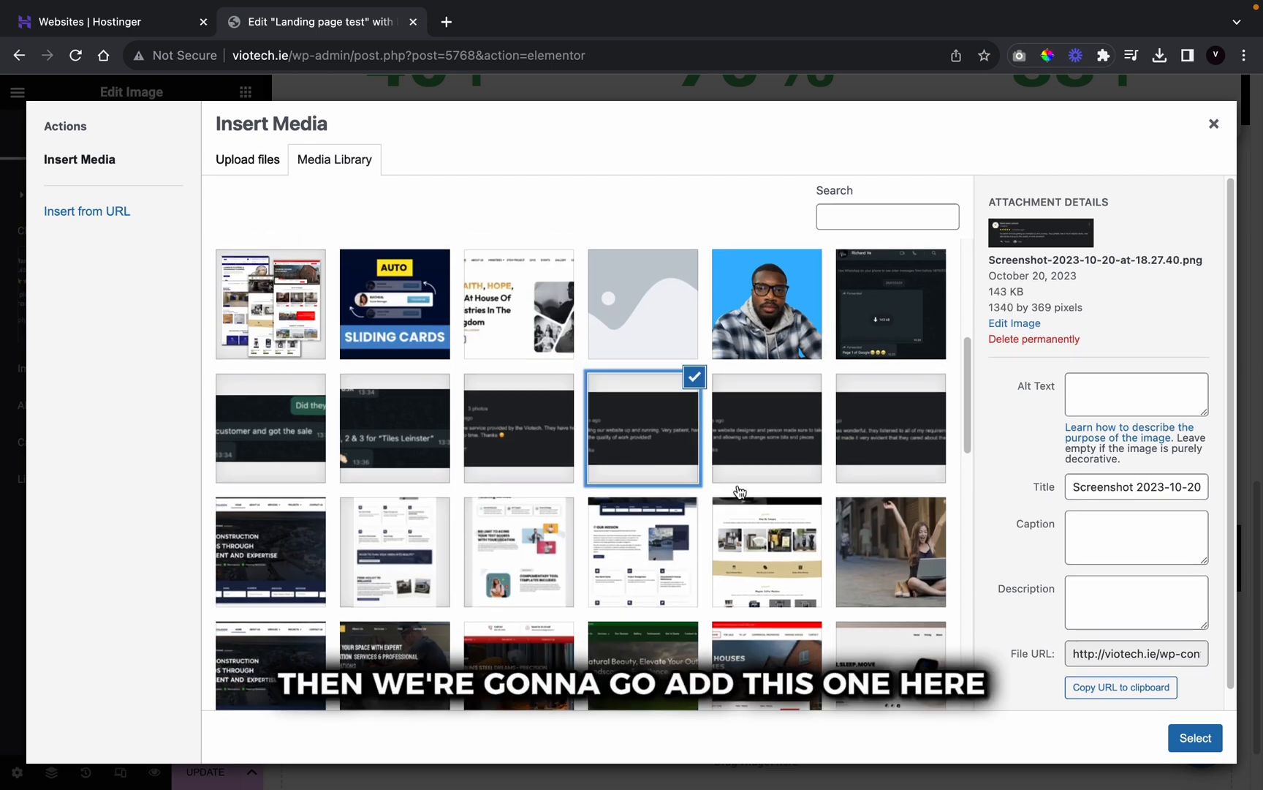
left_click(1198, 729)
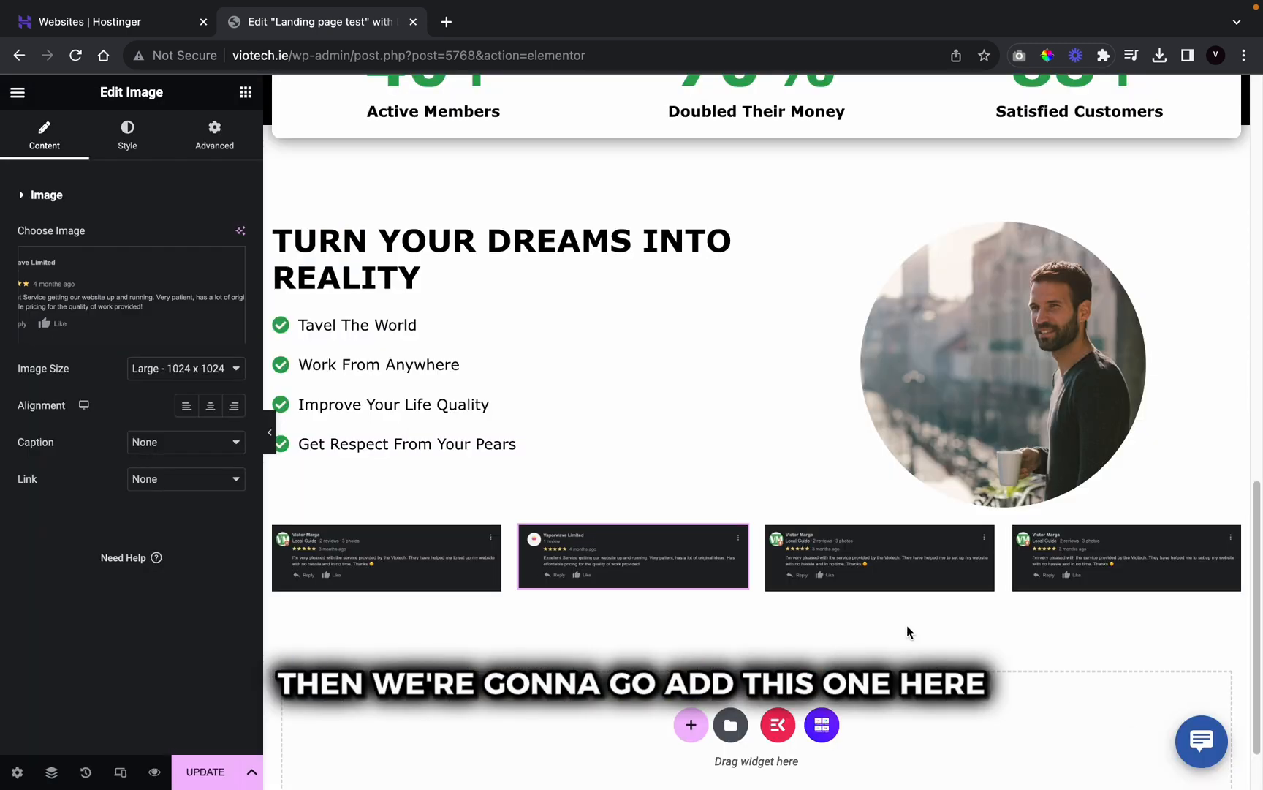
Step: Swap the third column's image for Screenshot-2023-10-20-at-18.27.40.png from the media library
left_click(847, 585)
left_click(158, 329)
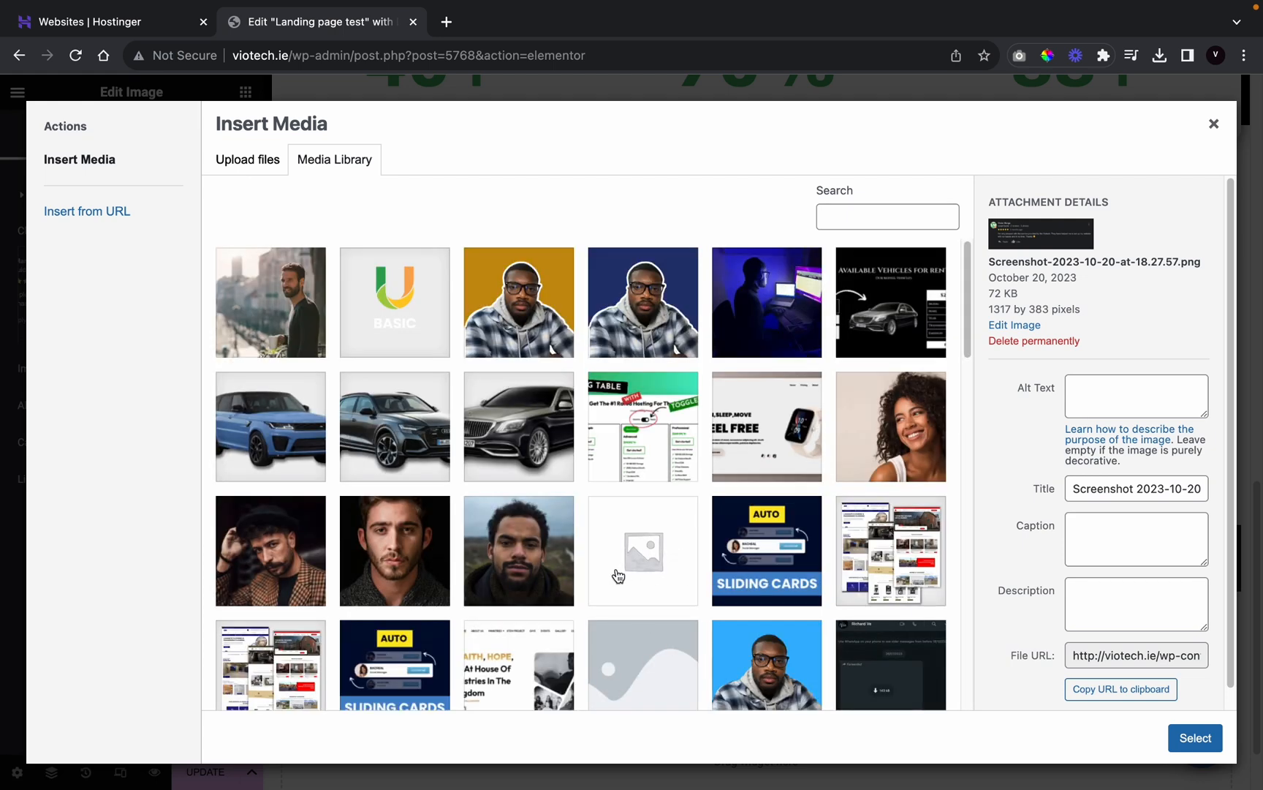
scroll(617, 576, "down", 5)
left_click(679, 424)
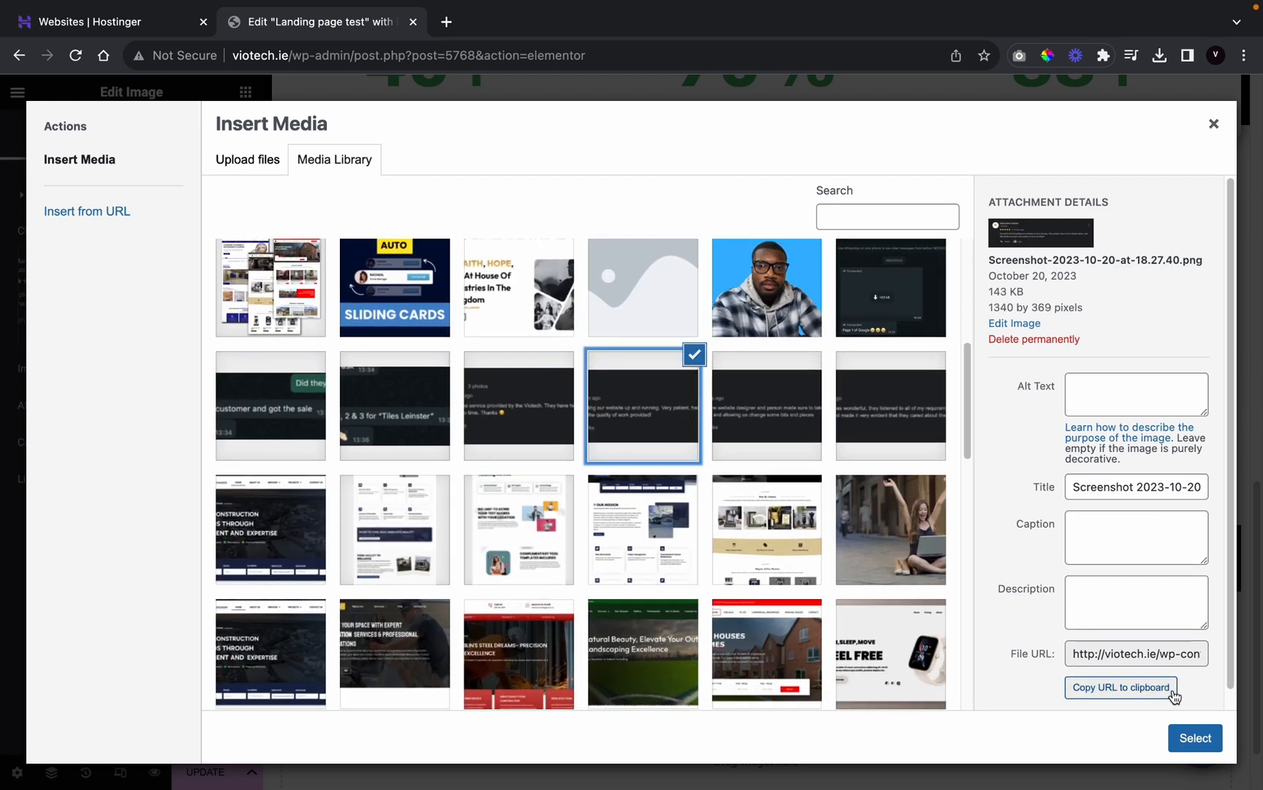
left_click(1194, 735)
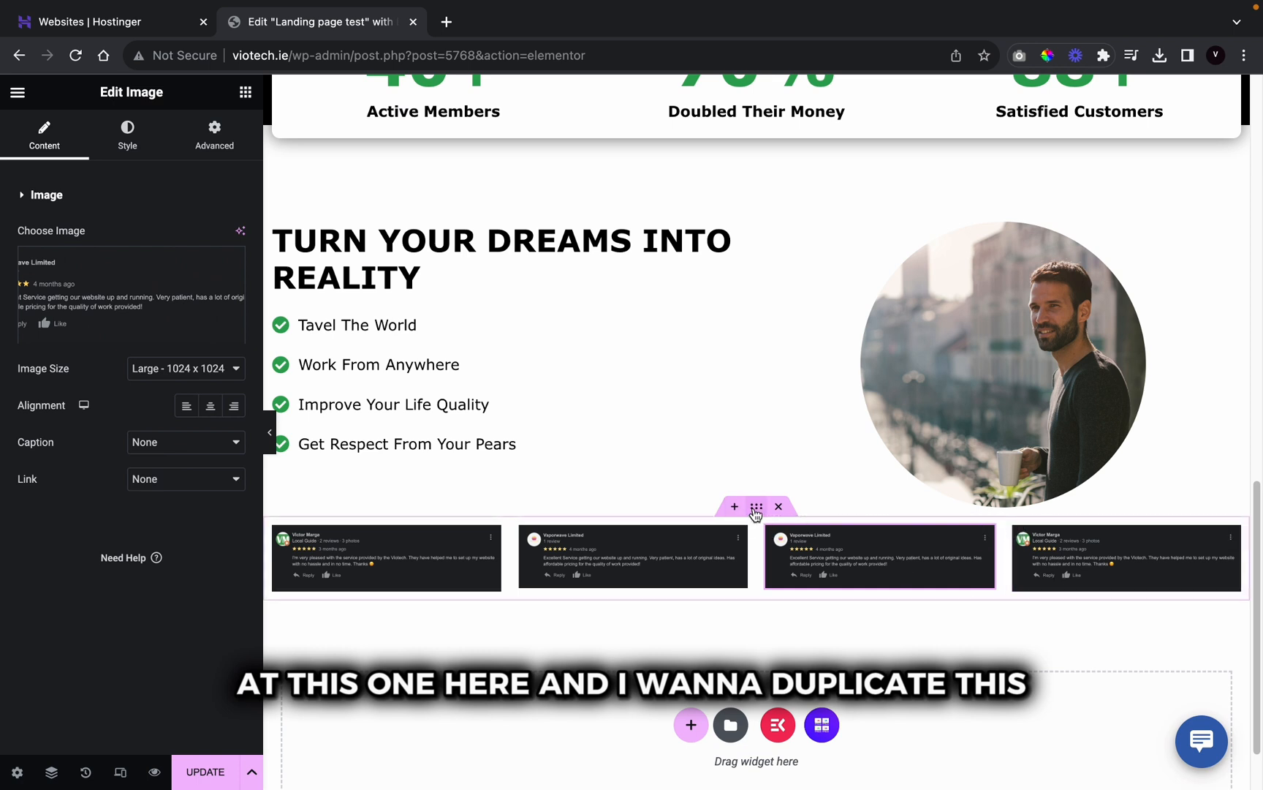
Step: Duplicate the four-column testimonials section, and set the upper row's top padding to 40 px with the padding values unlinked
right_click(756, 514)
left_click(804, 525)
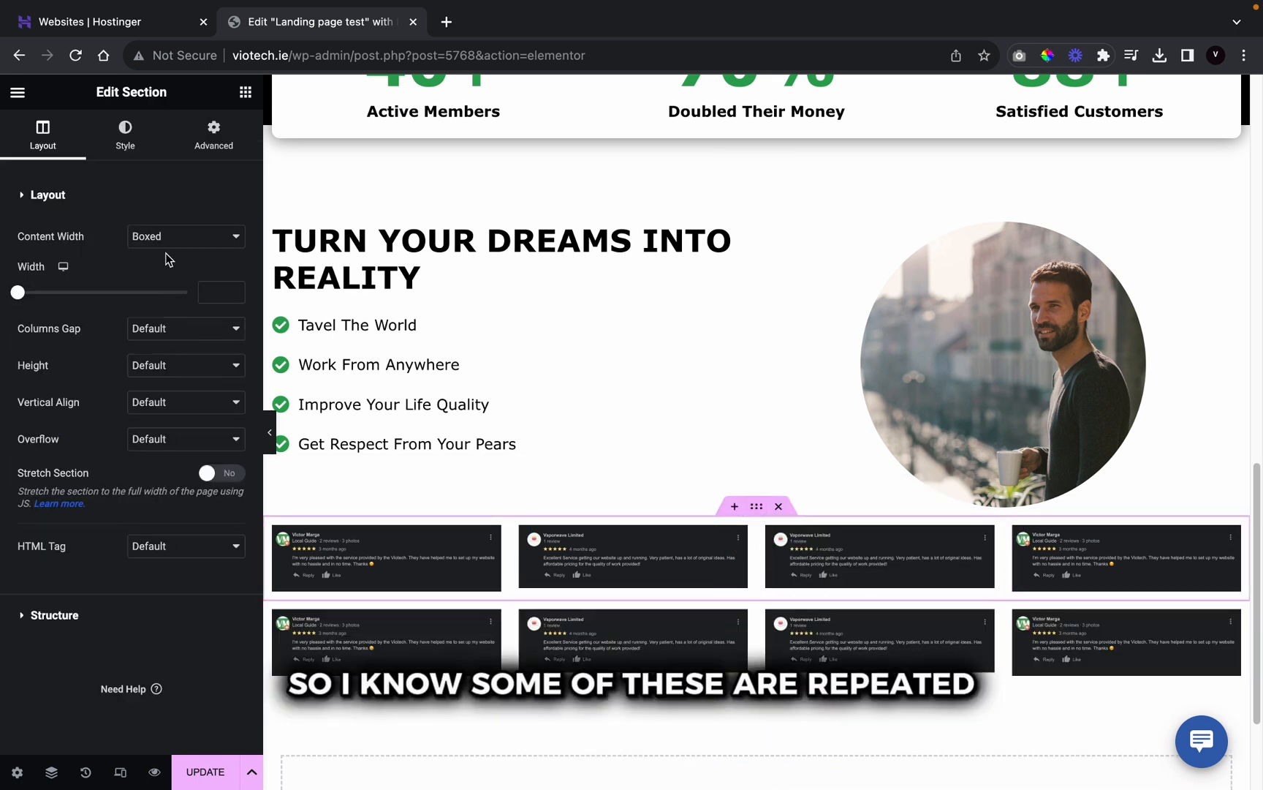
left_click(236, 145)
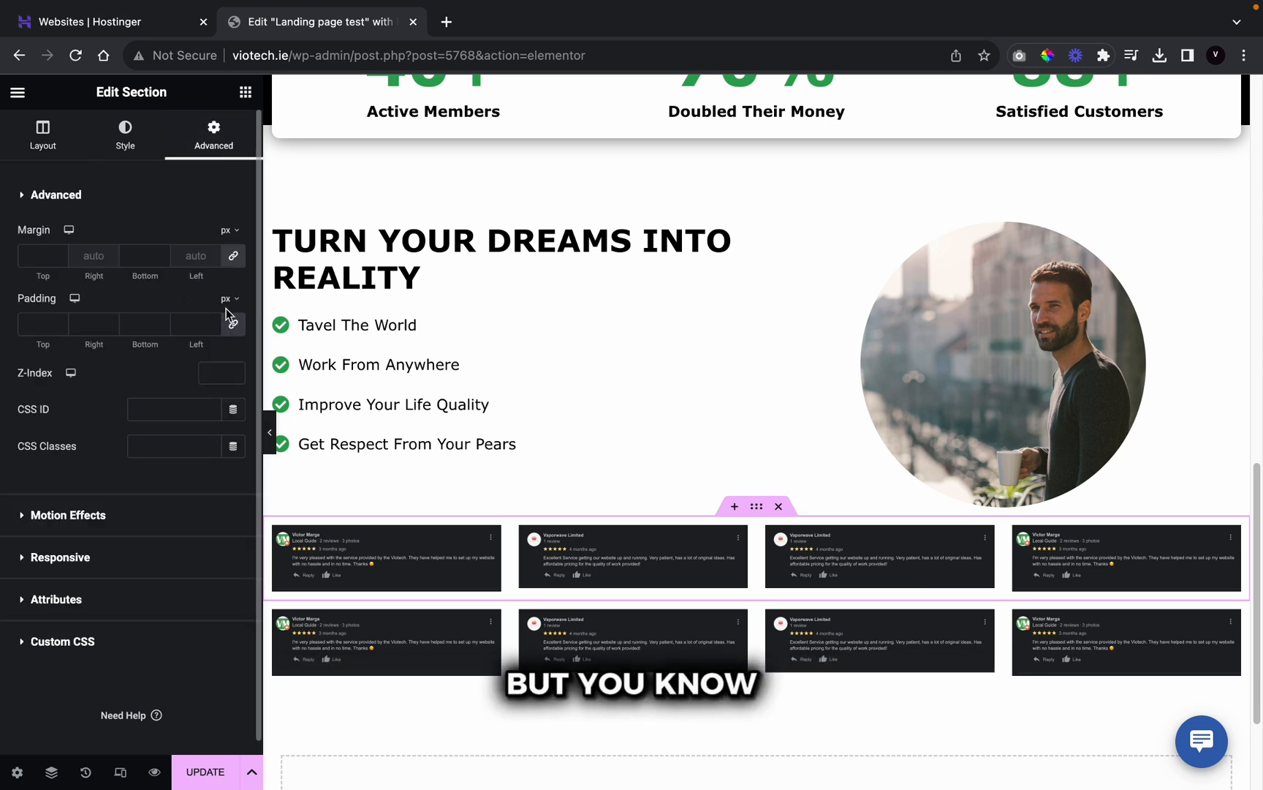
left_click(58, 321)
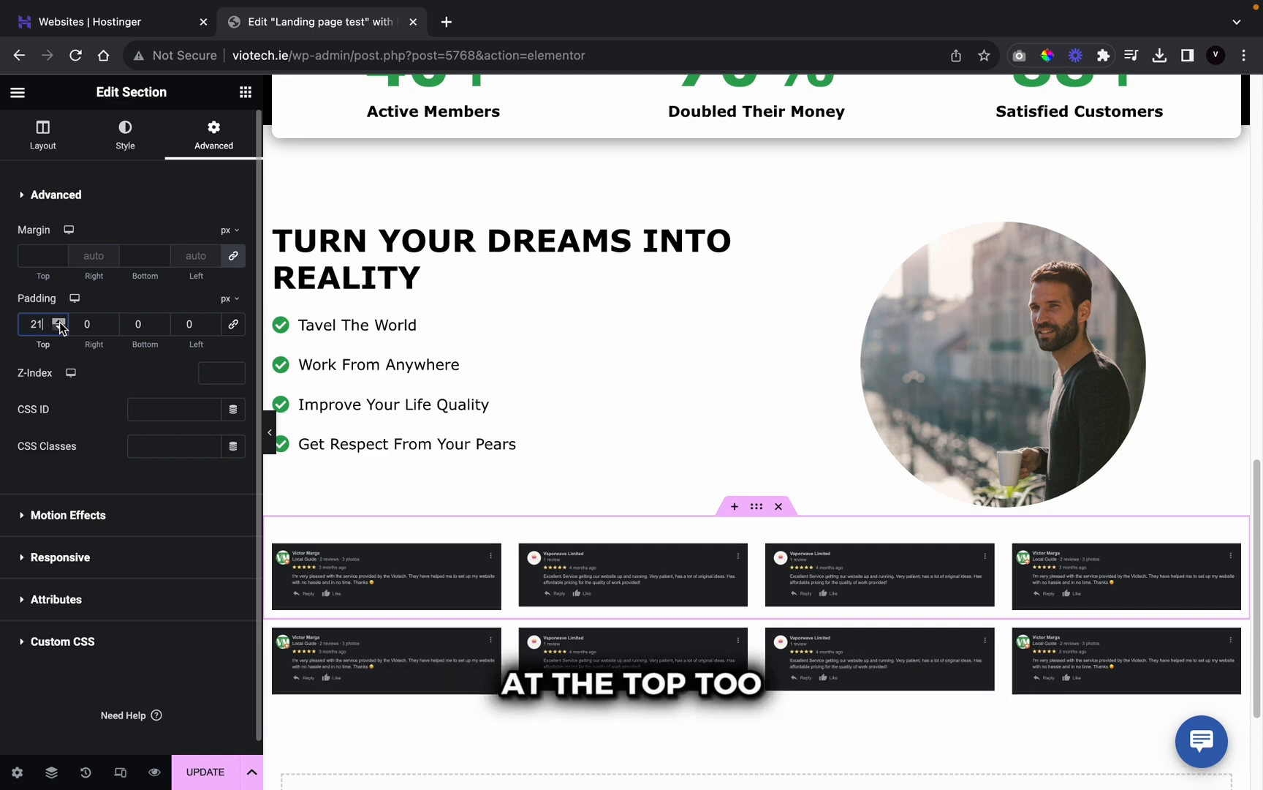
left_click(59, 323)
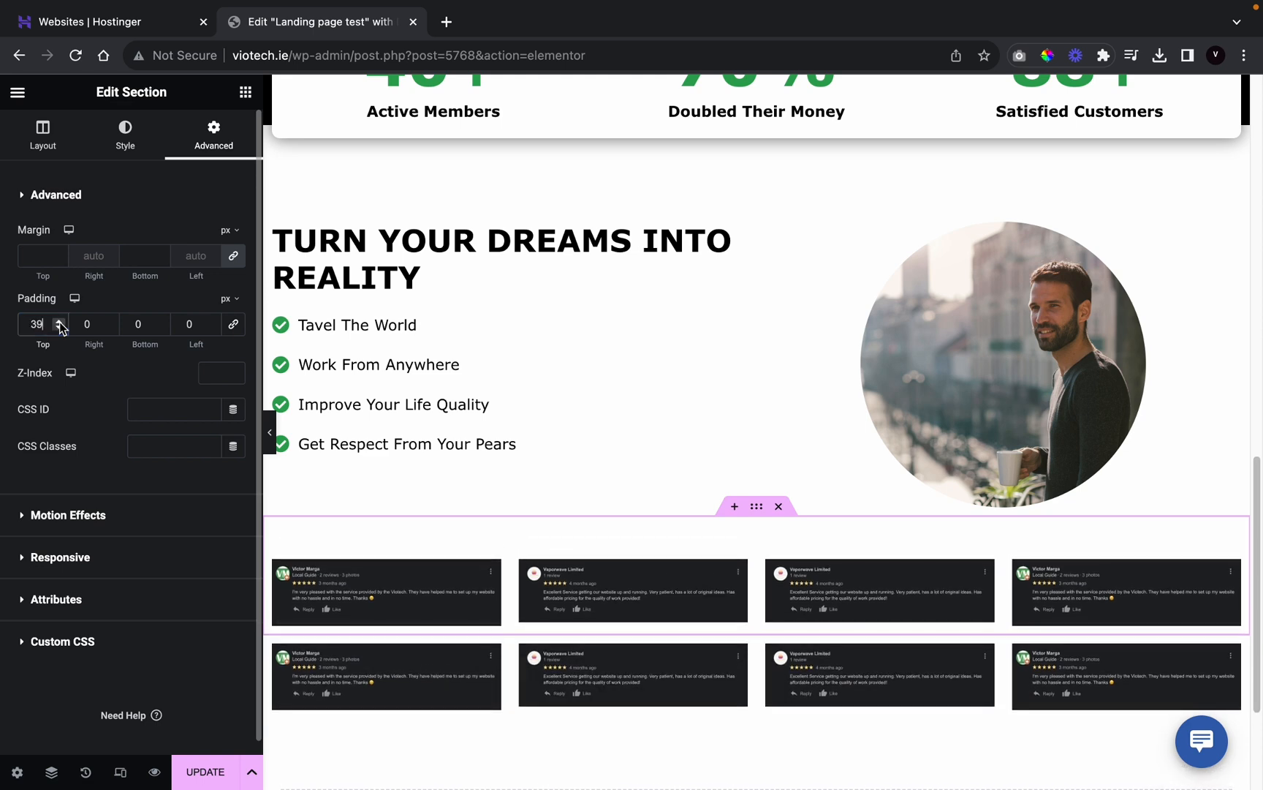
left_click(59, 323)
left_click(271, 432)
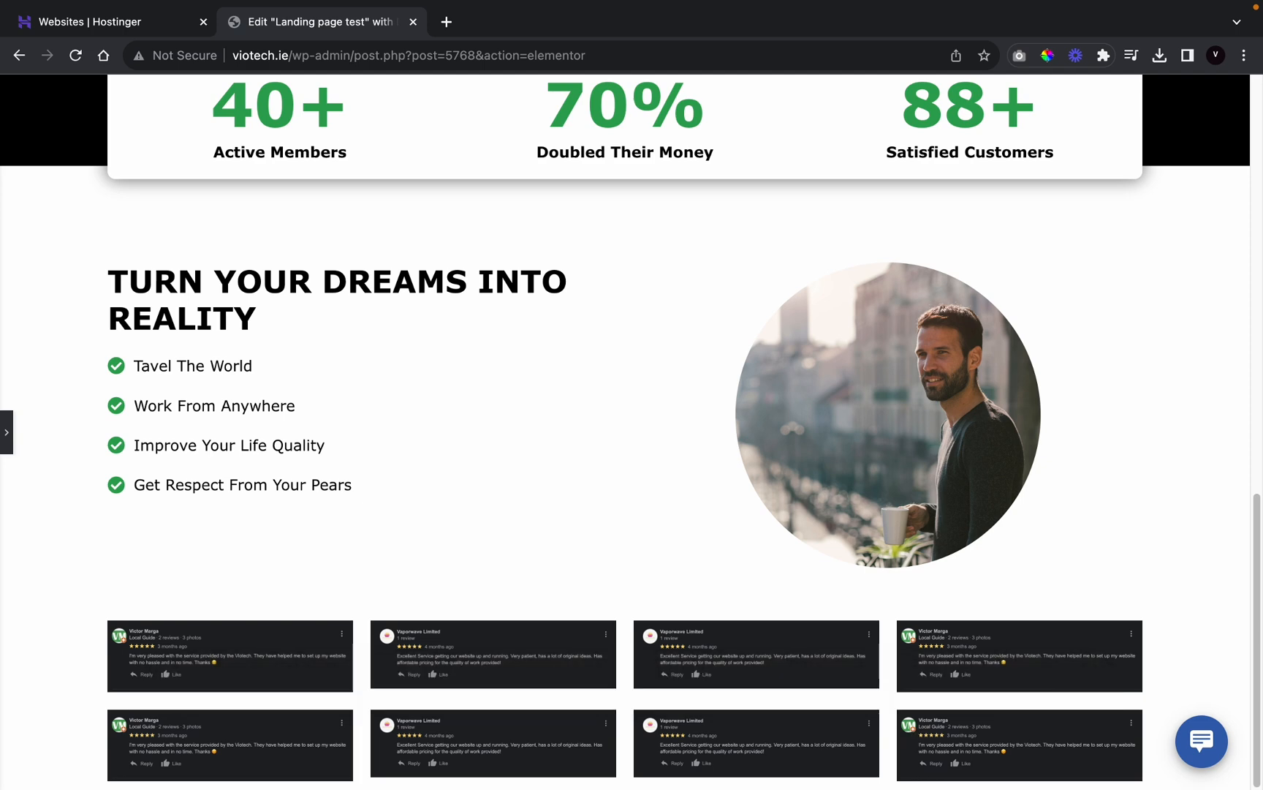
Step: Review the page with the editing panel hidden, and copy the Apply Now button below the video
scroll(779, 415, "up", 15)
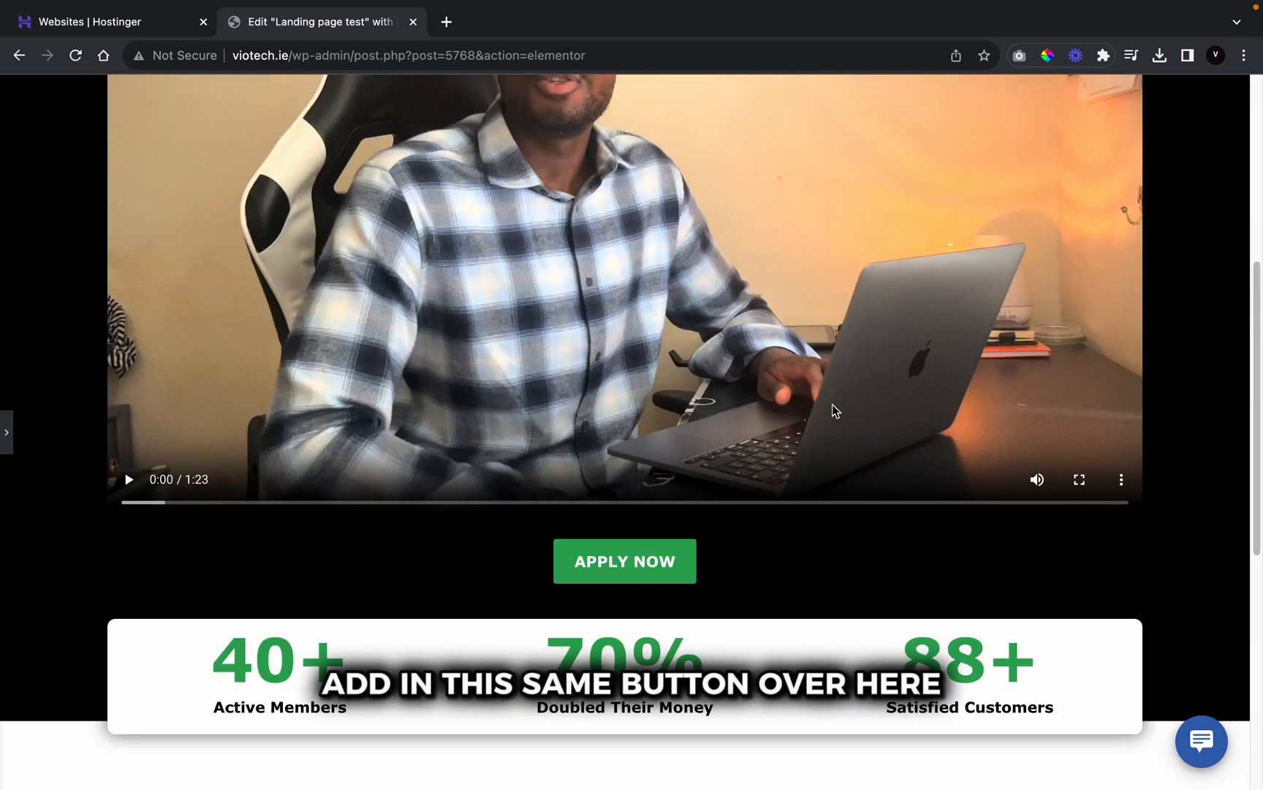
scroll(593, 459, "down", 3)
scroll(593, 459, "down", 10)
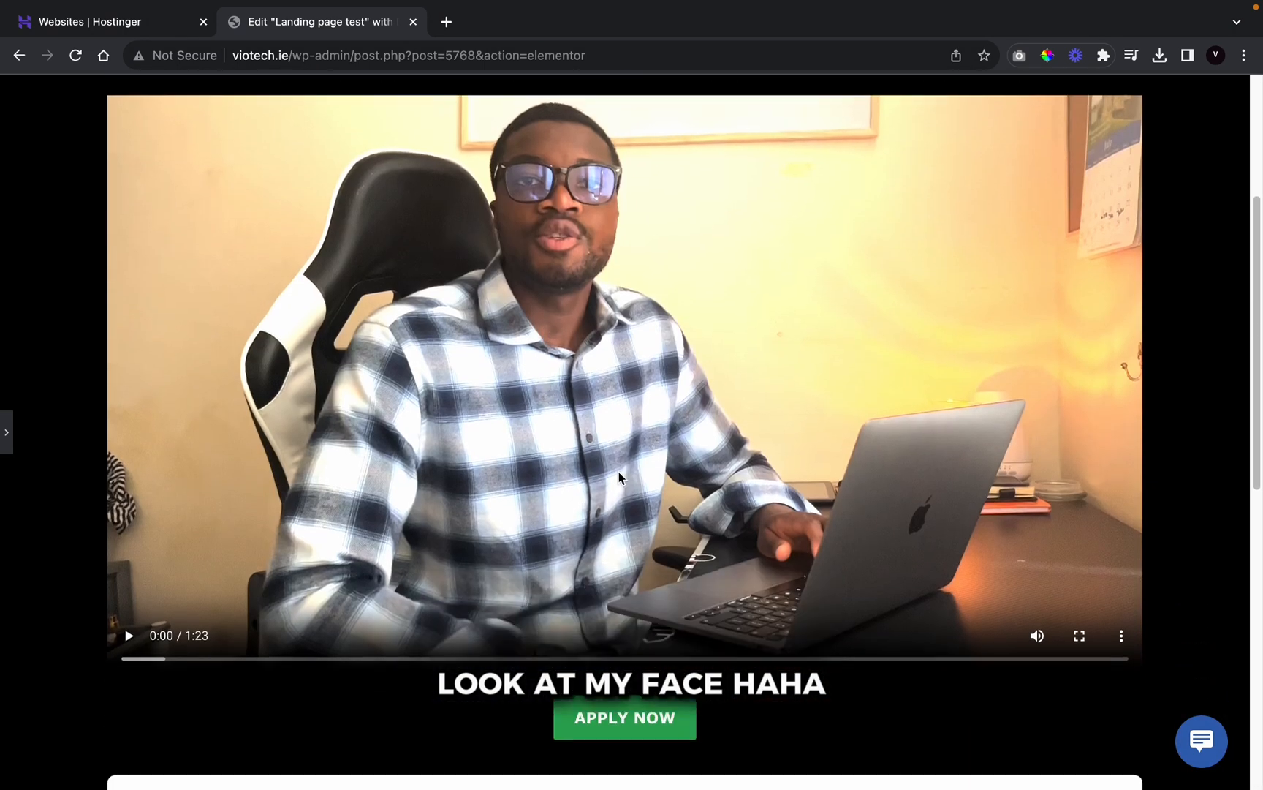
left_click(3, 426)
scroll(691, 579, "up", 5)
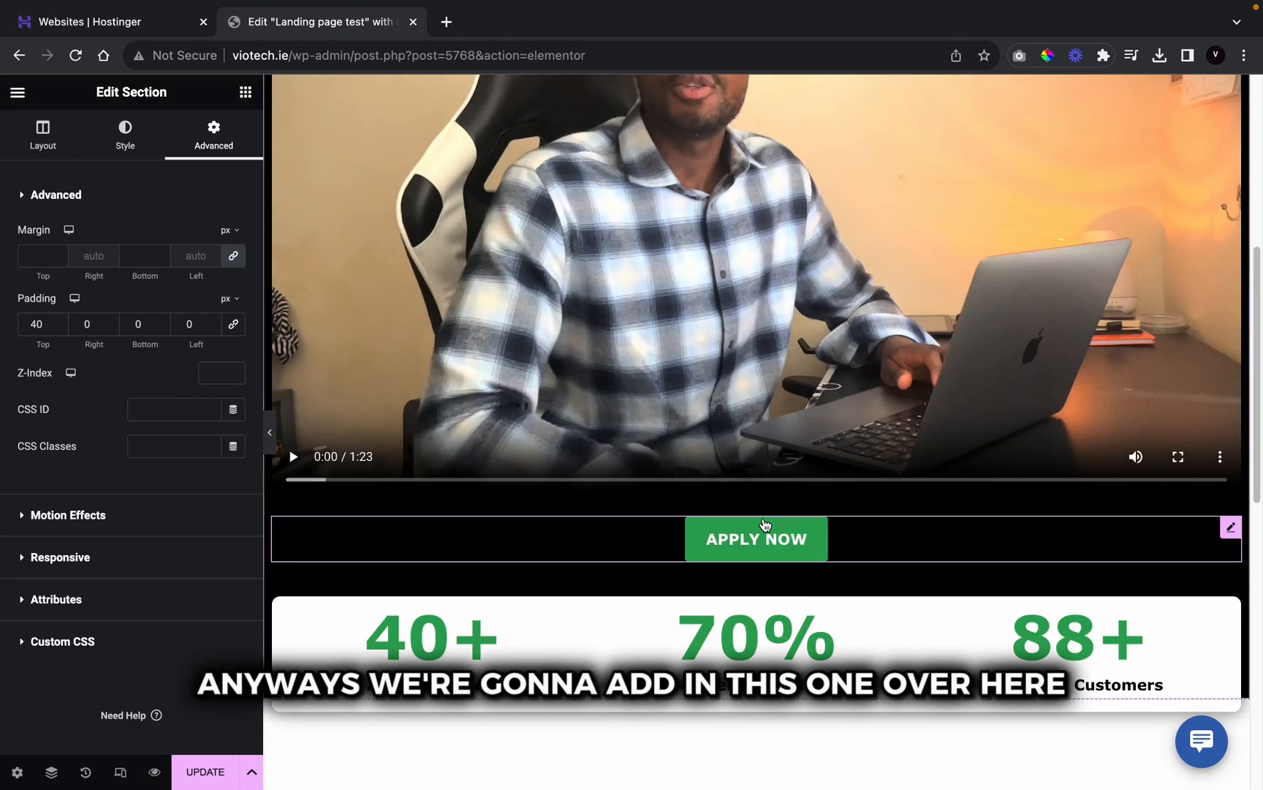
right_click(760, 533)
left_click(817, 533)
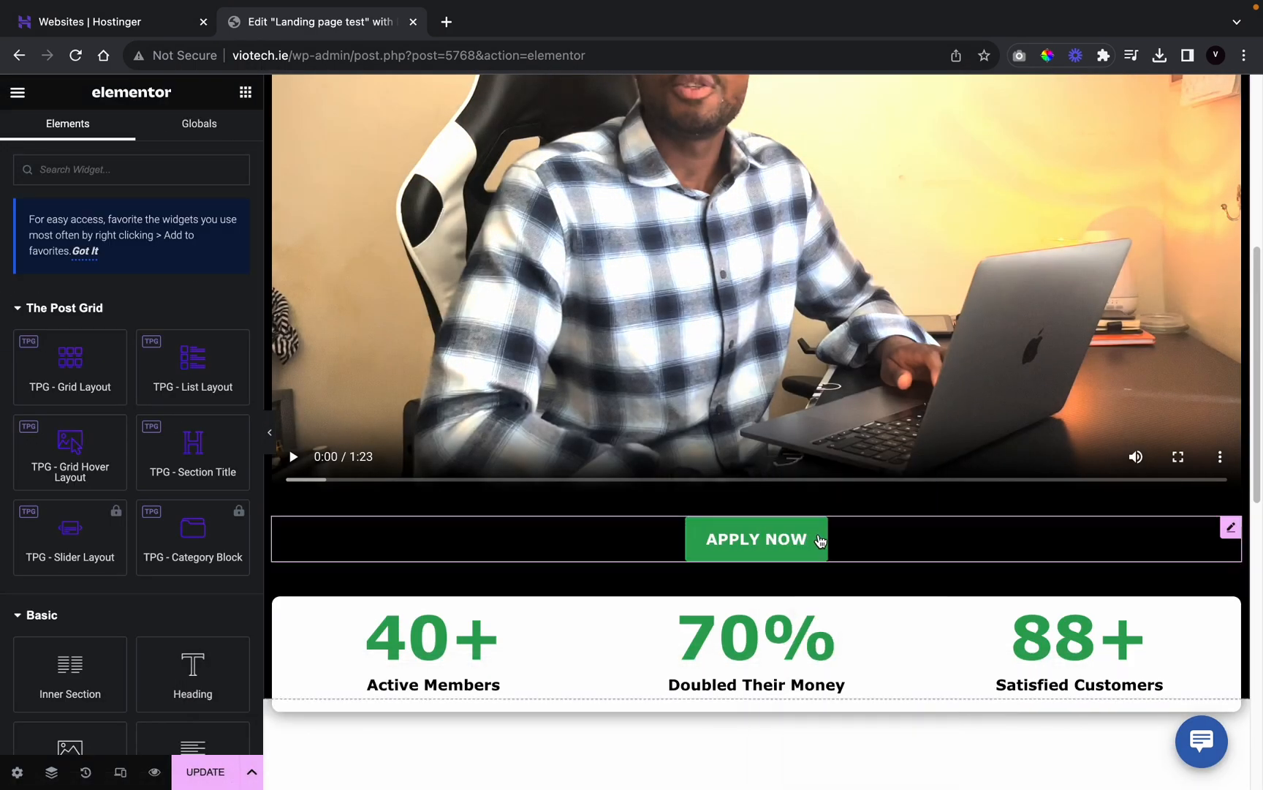
Step: Add a one-column section below the testimonials and paste the copied Apply Now button into it
scroll(817, 536, "down", 15)
left_click(691, 640)
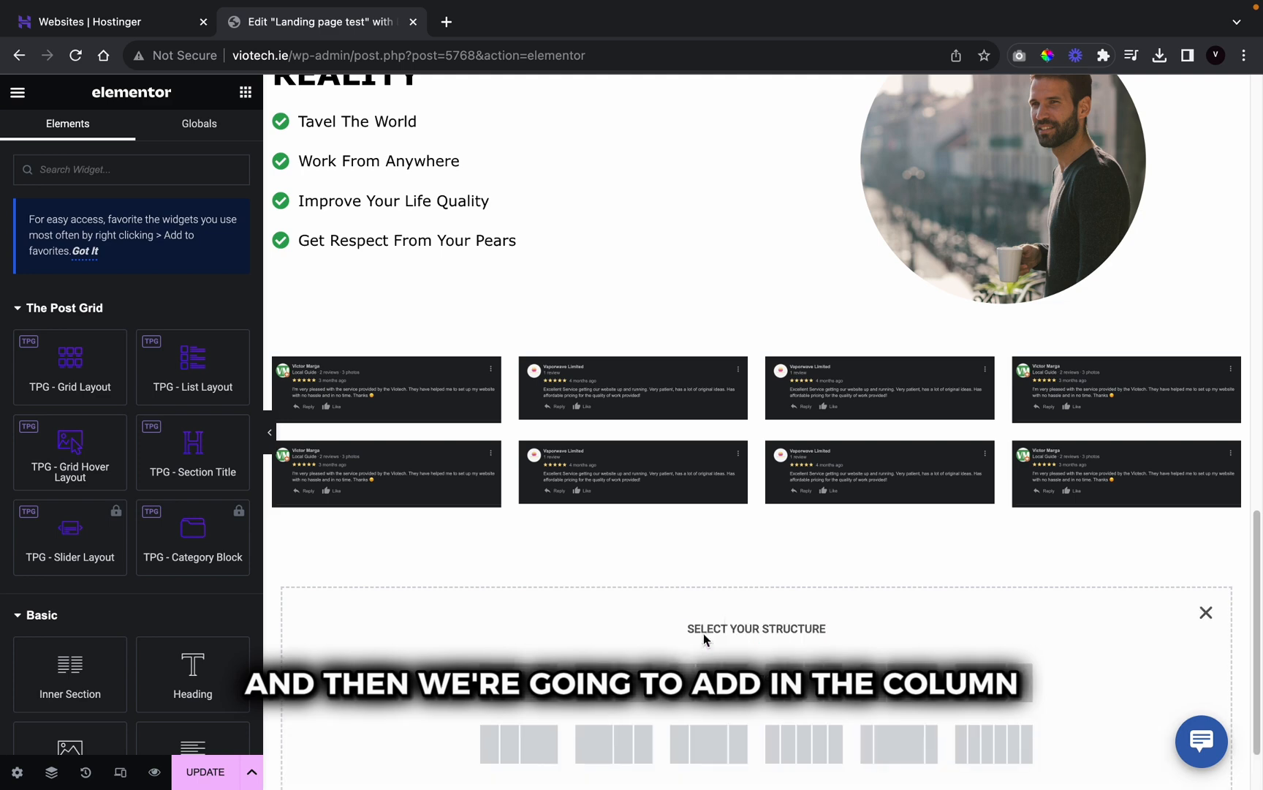
right_click(504, 641)
left_click(562, 627)
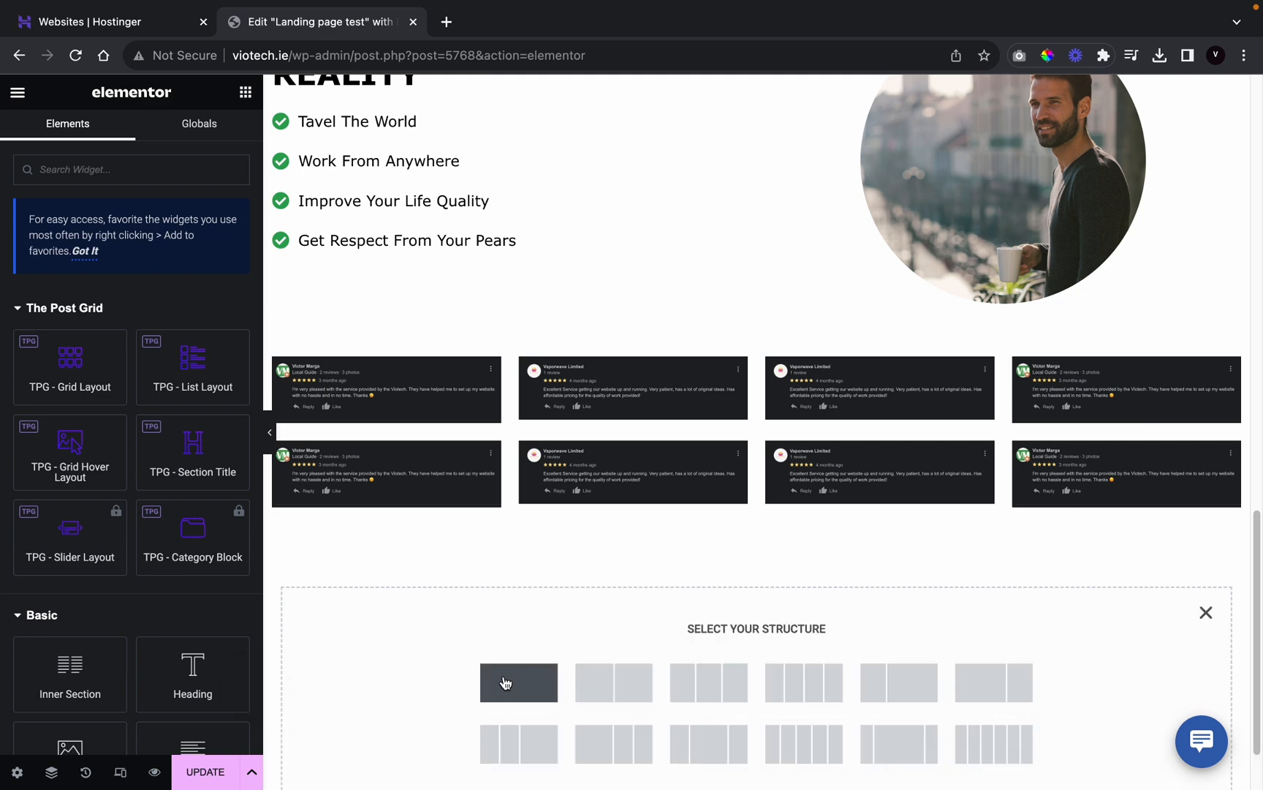
left_click(511, 681)
right_click(751, 541)
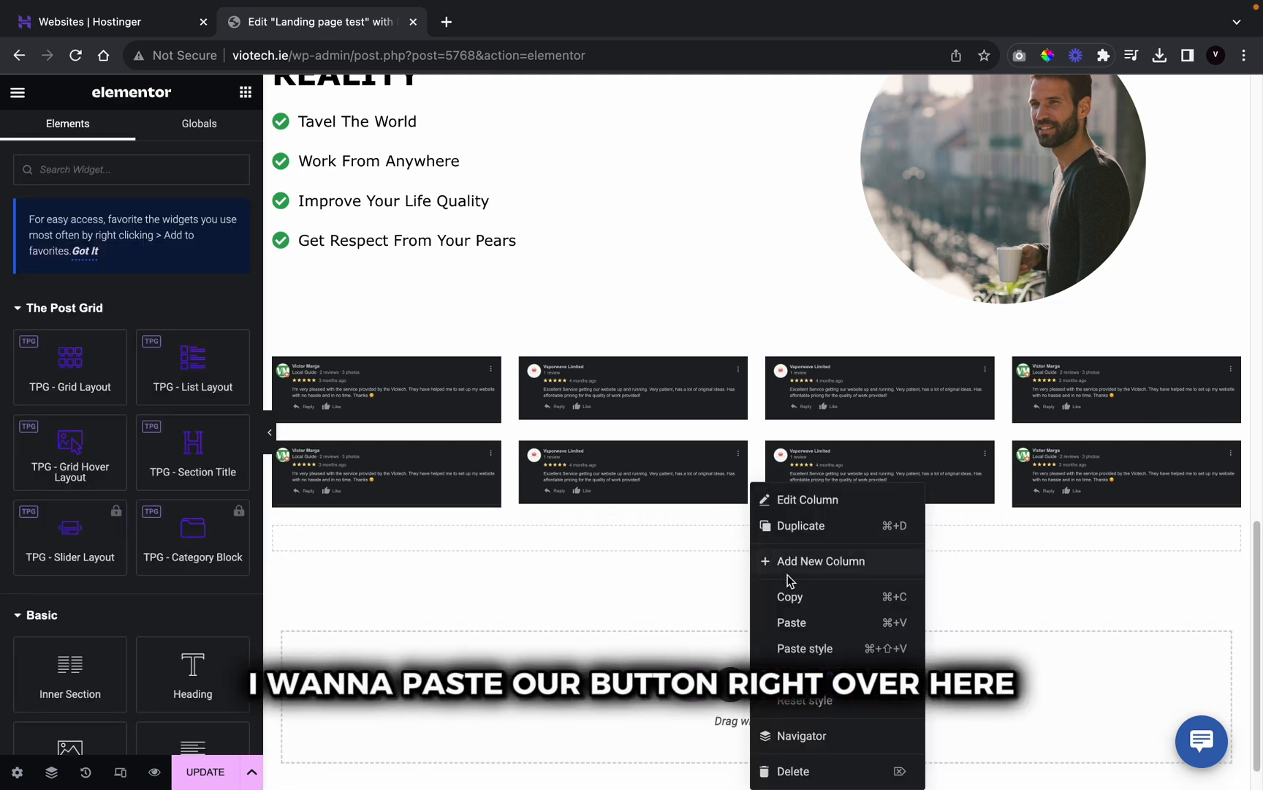
left_click(805, 622)
scroll(984, 613, "down", 1)
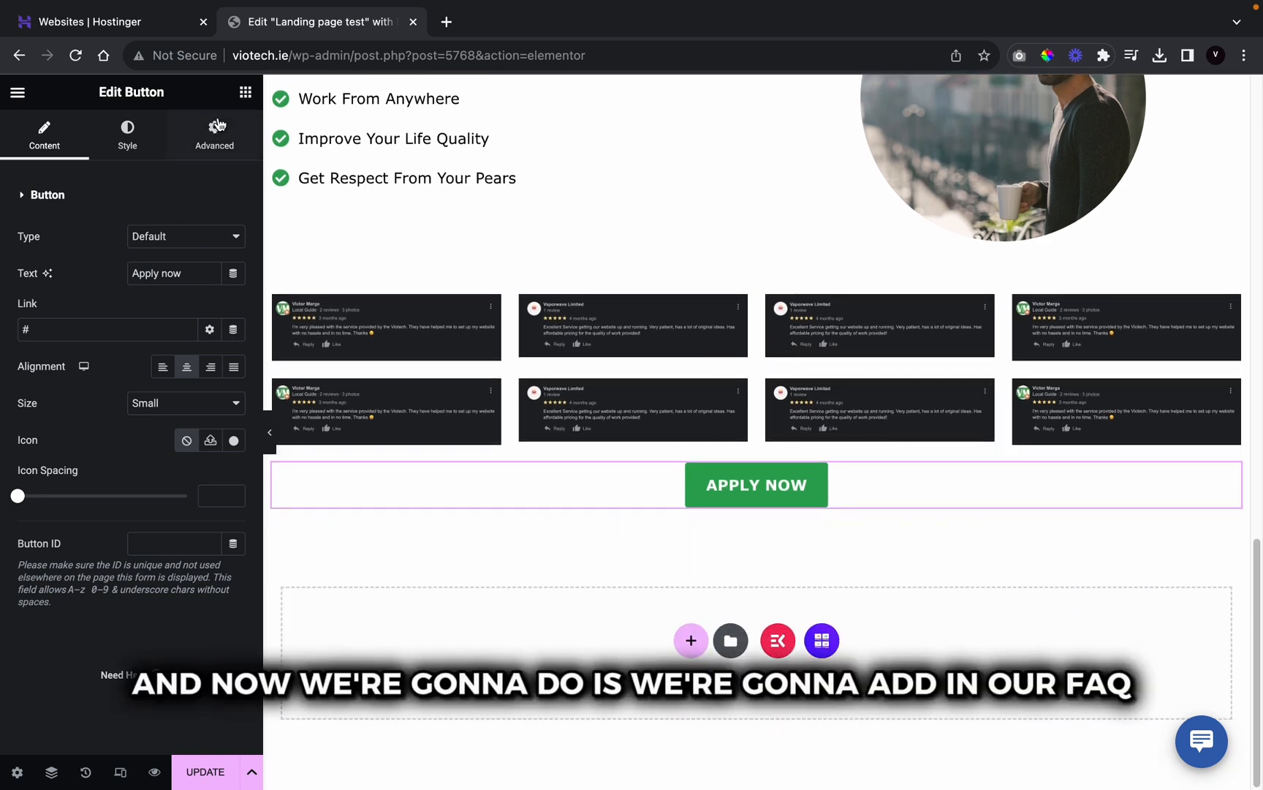
Step: Search the widgets for "faq" and place the FAQ widget in a new section below the second Apply Now button
left_click(245, 93)
type("f")
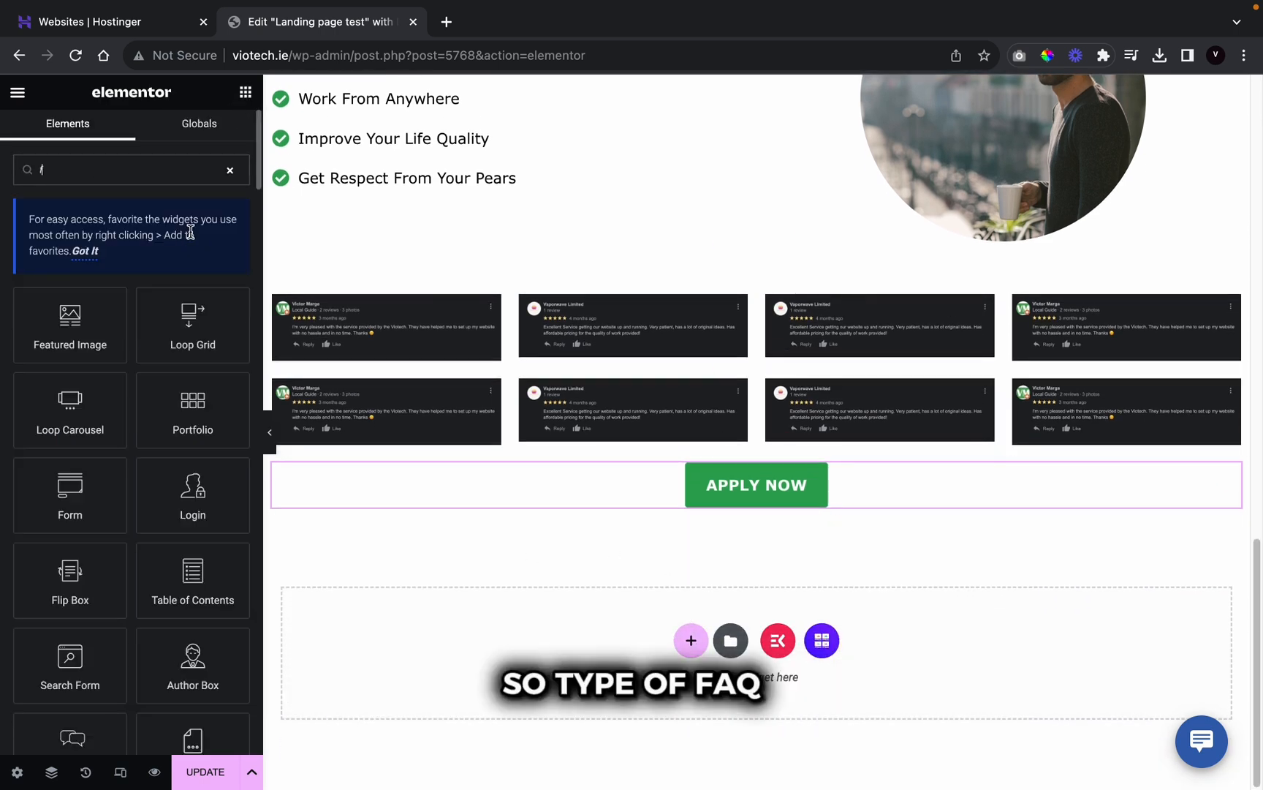
type("aq")
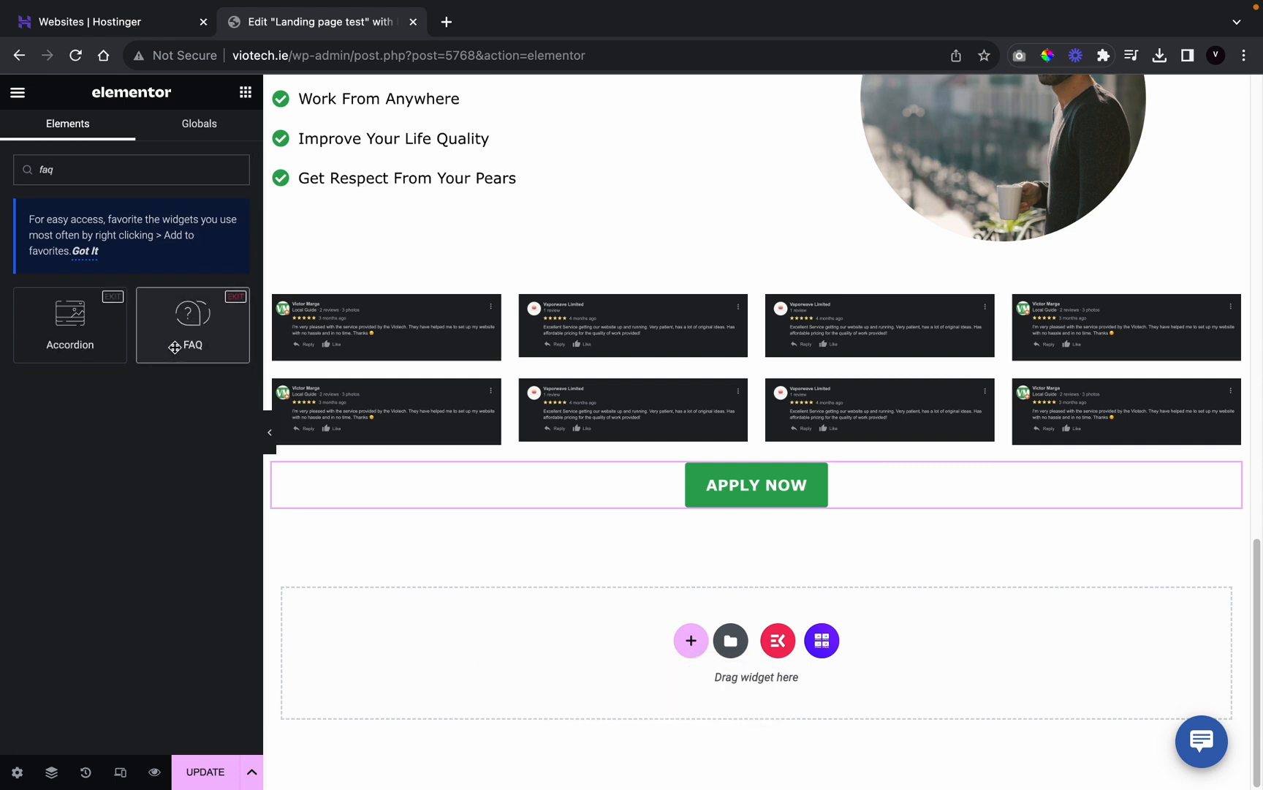
left_click_drag(175, 347, 654, 629)
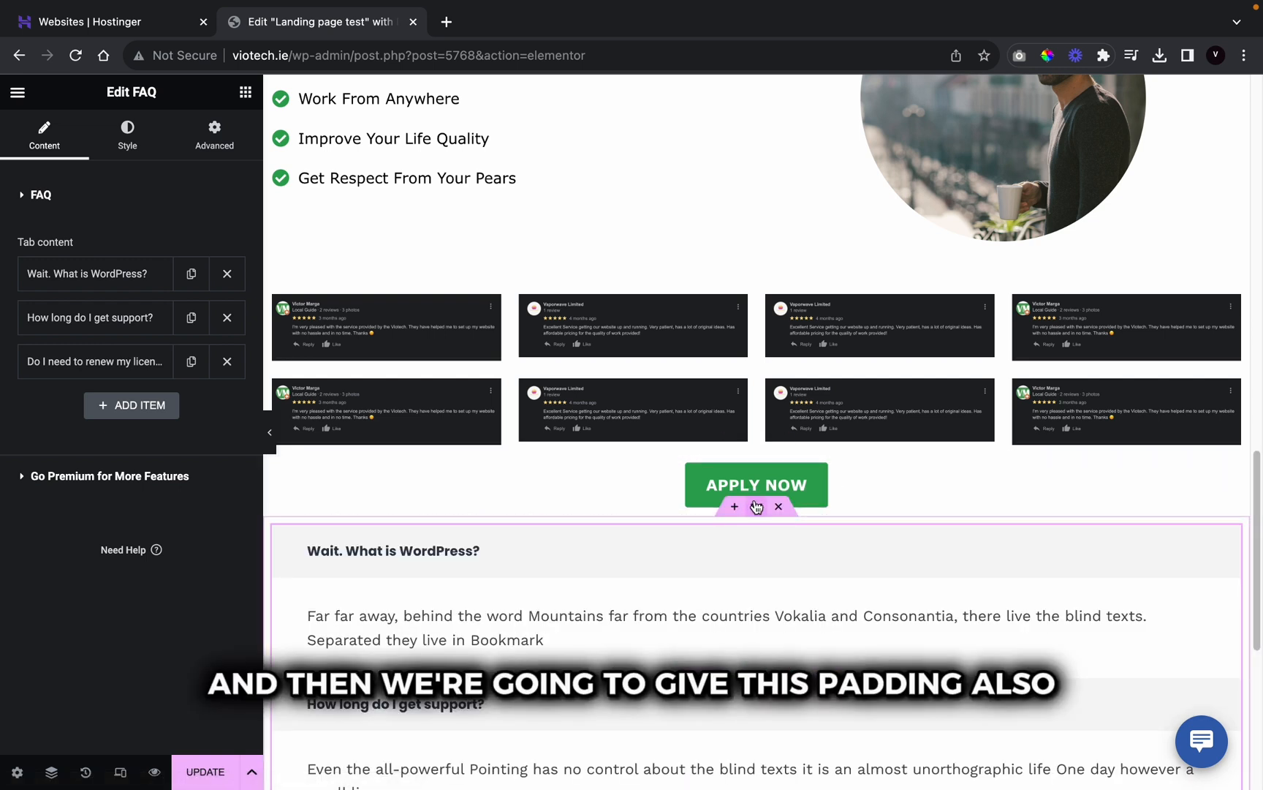
Step: Unlink the FAQ section's padding values, set its top padding to 40 px, and look over the FAQ items
left_click(756, 506)
left_click(214, 143)
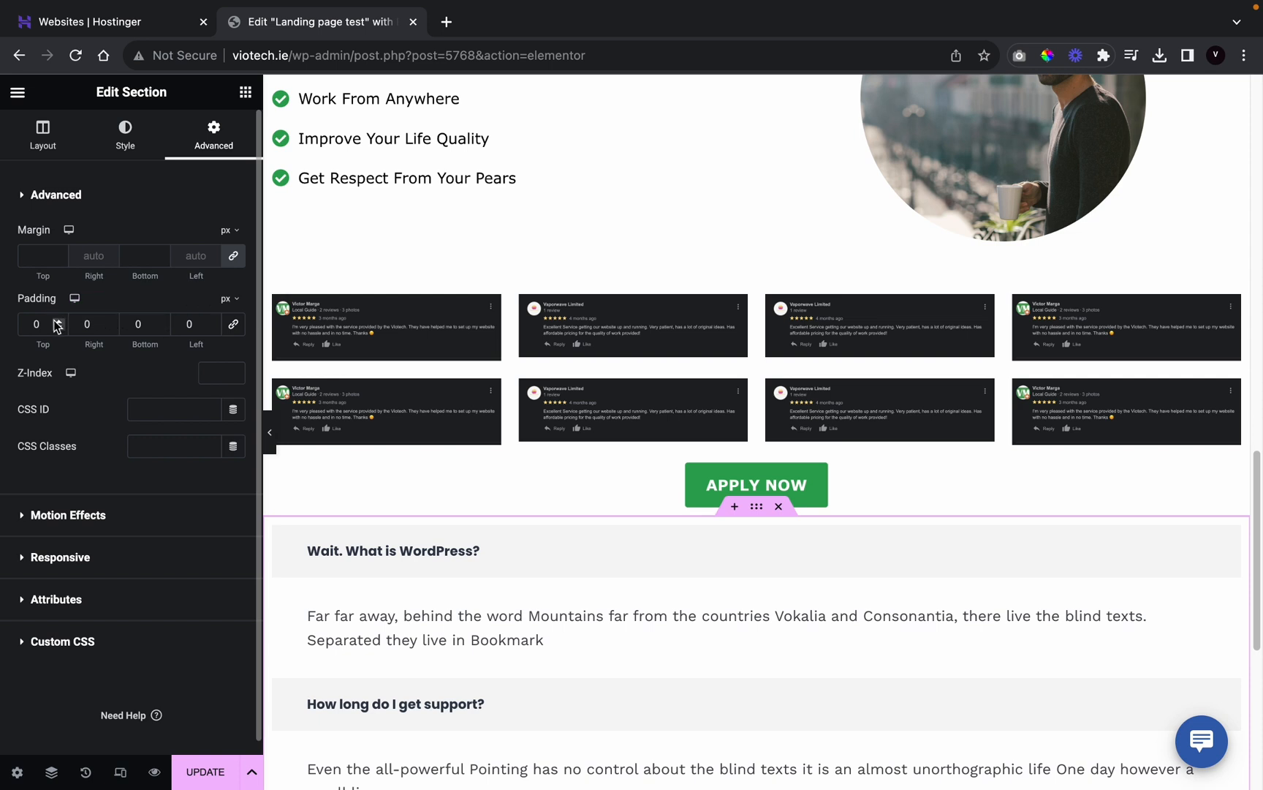
left_click_drag(55, 321, 55, 320)
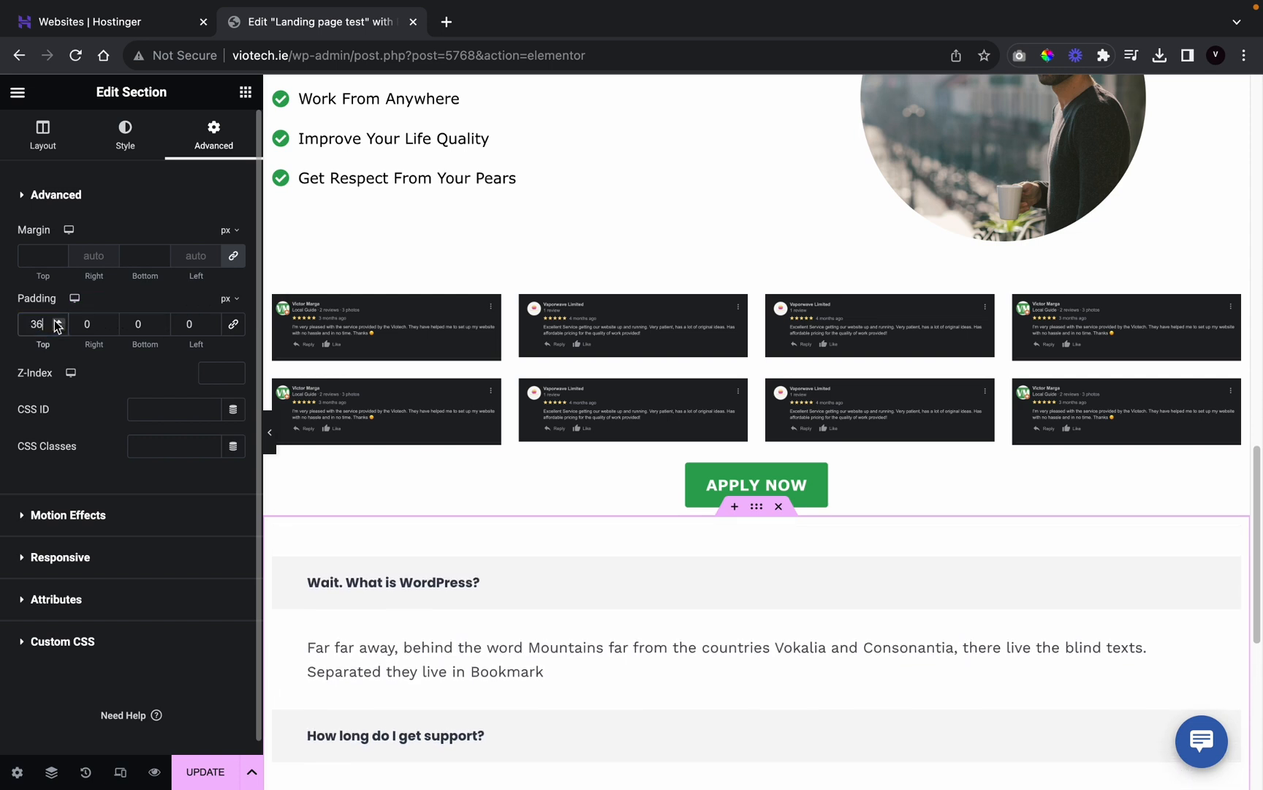
left_click(58, 322)
left_click(58, 322)
left_click(58, 322)
left_click(58, 321)
scroll(628, 683, "down", 1)
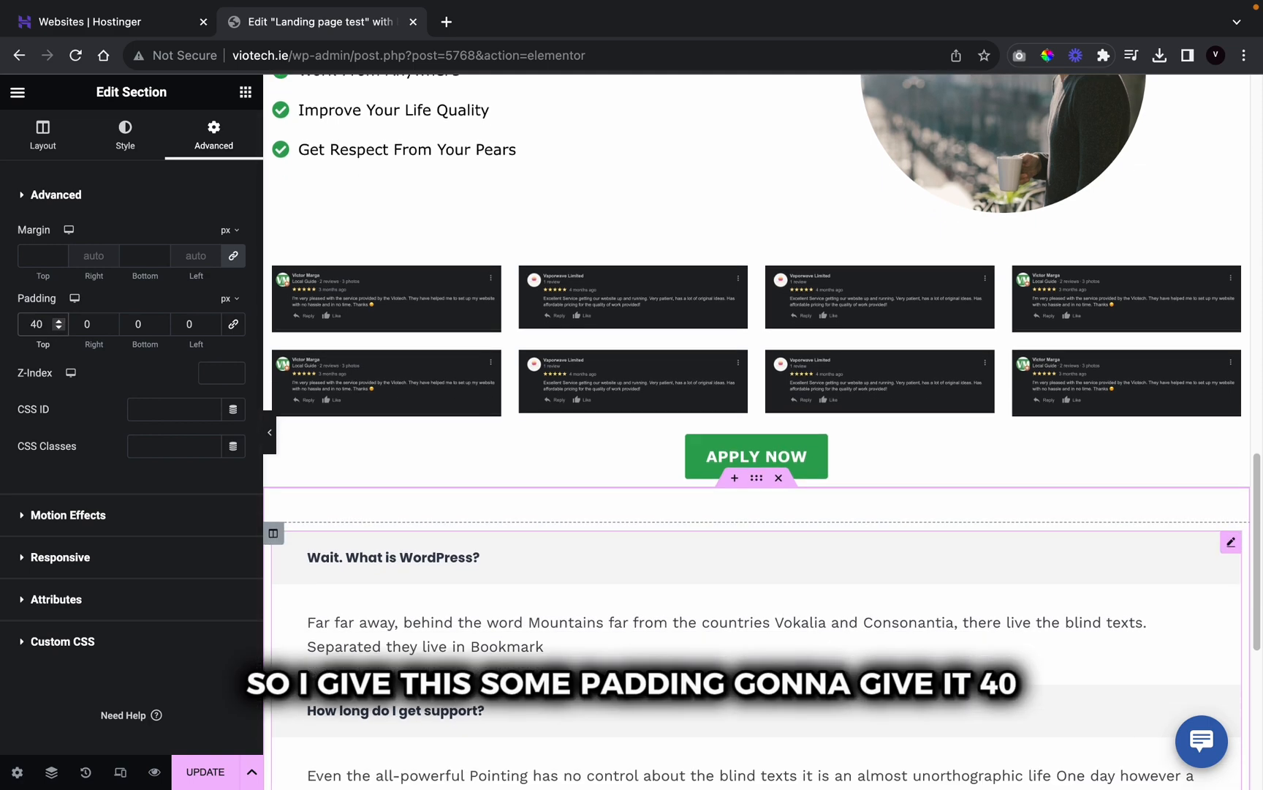
scroll(816, 429, "down", 6)
scroll(815, 429, "up", 4)
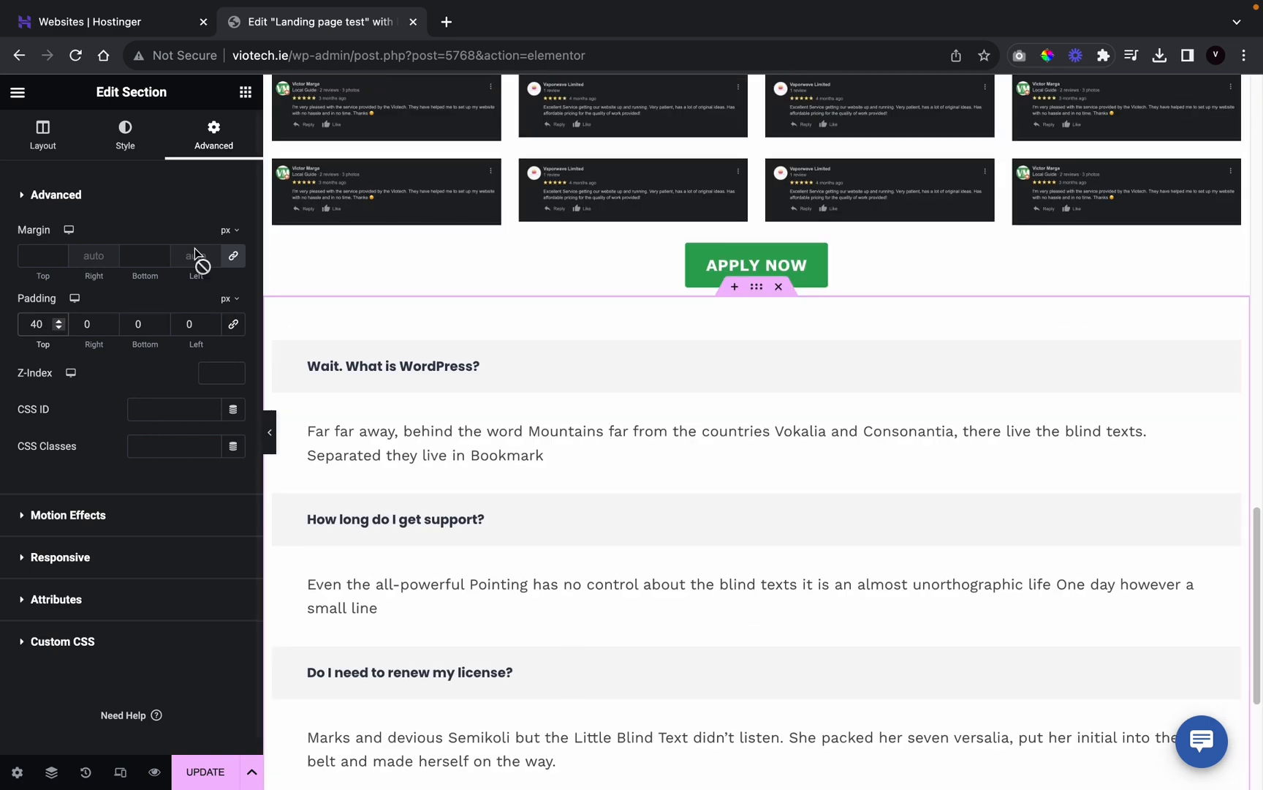
Step: Give the FAQ section a classic background in the black global color #000000
left_click(147, 133)
left_click(184, 281)
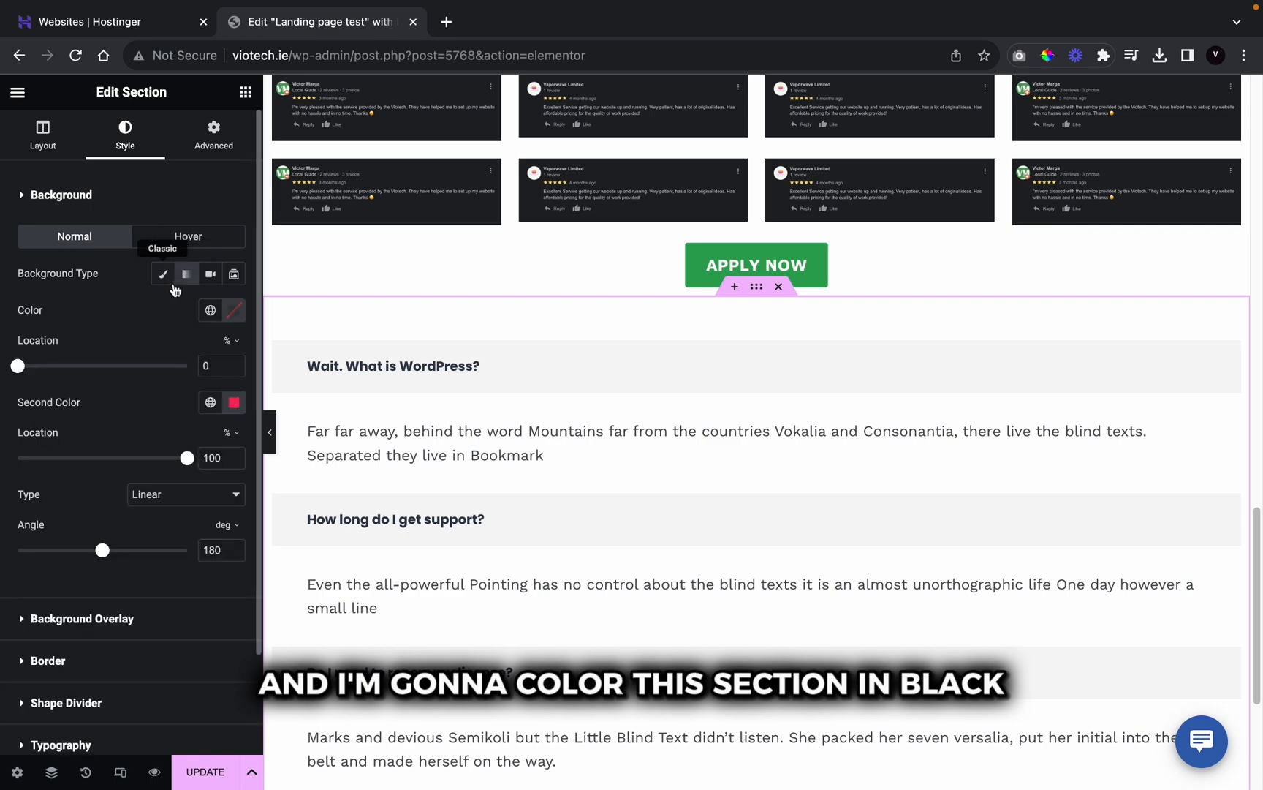
left_click(163, 273)
left_click(209, 311)
scroll(198, 487, "down", 2)
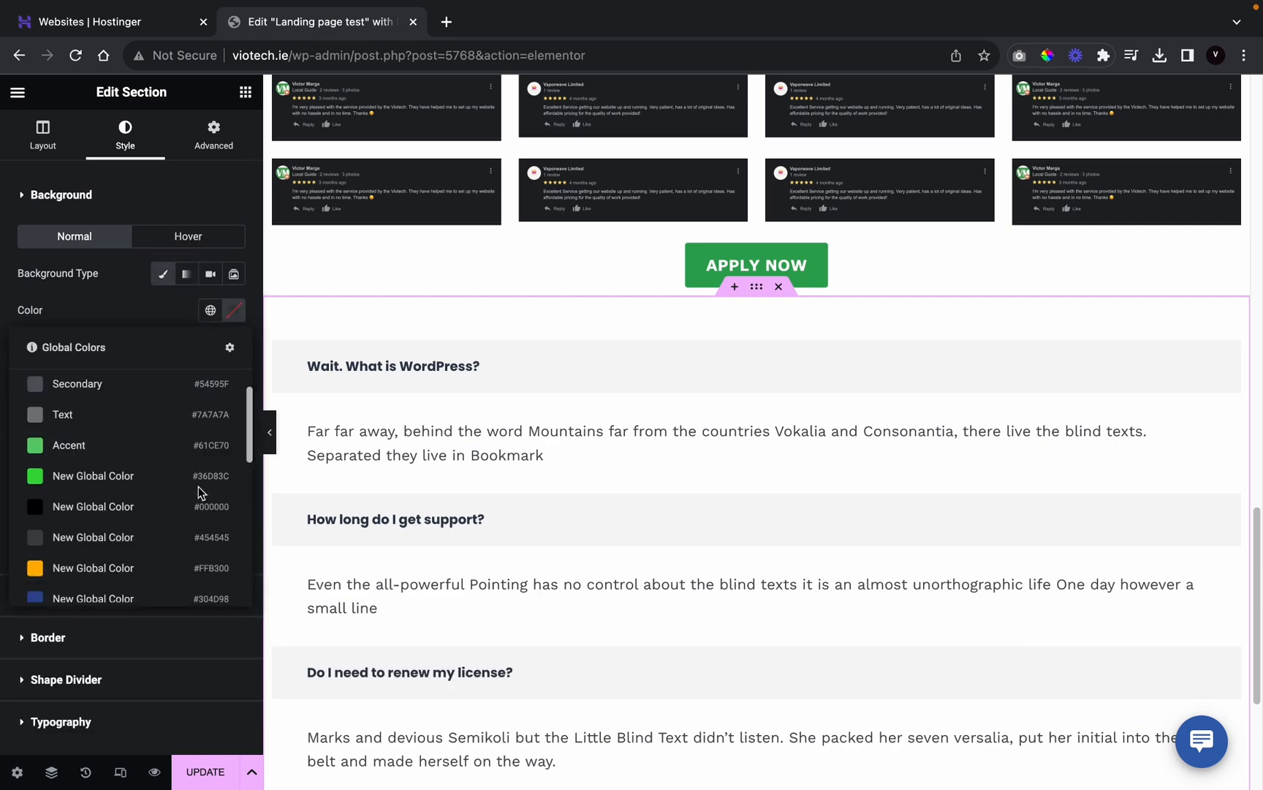
left_click(178, 514)
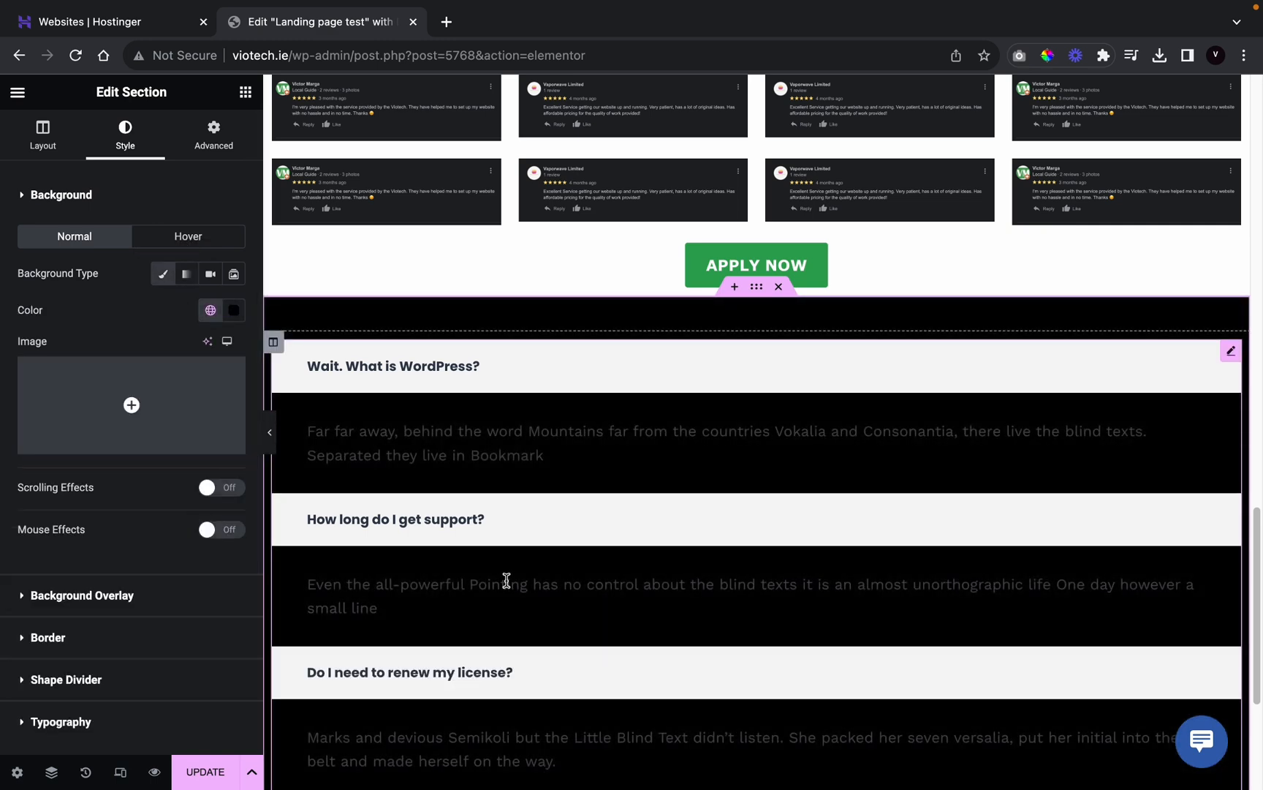
Step: Give the FAQ widget's titles a classic background in the green global color #2FA756
scroll(707, 601, "down", 1)
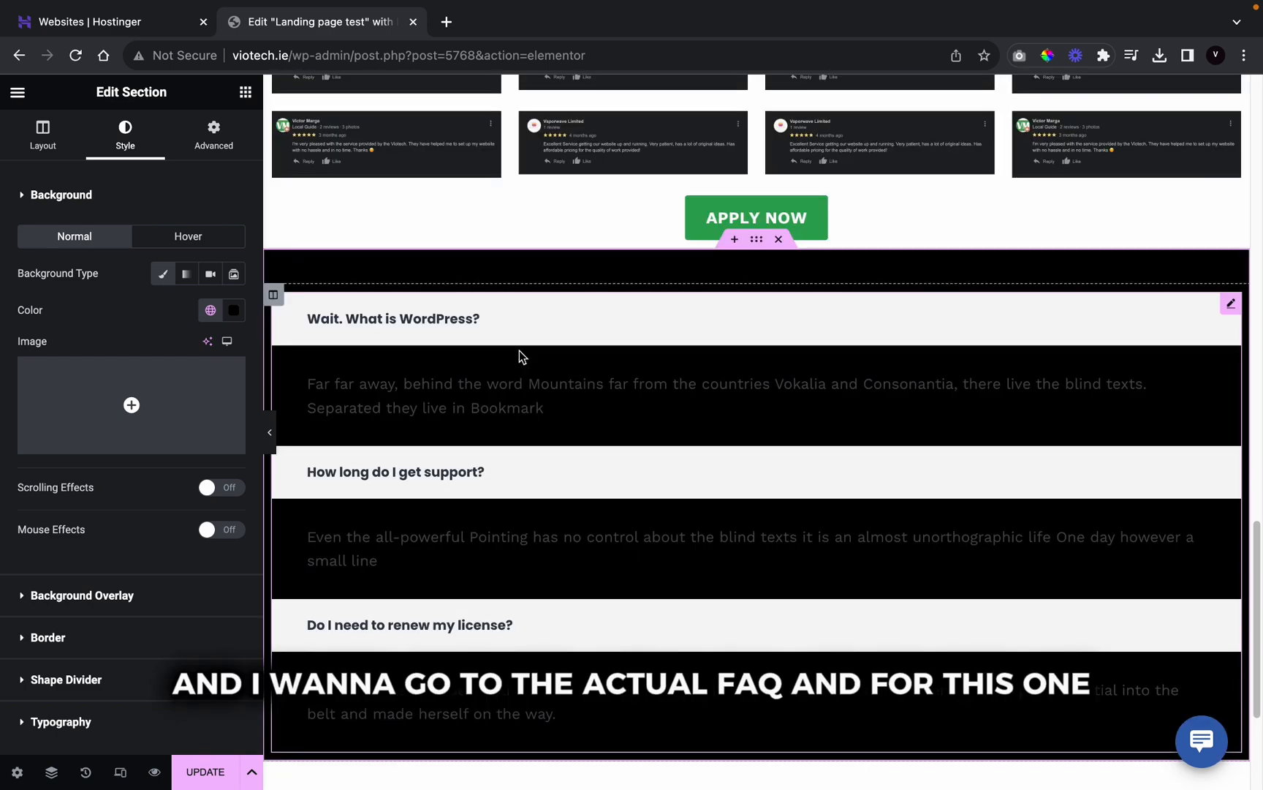
left_click(491, 346)
left_click(103, 130)
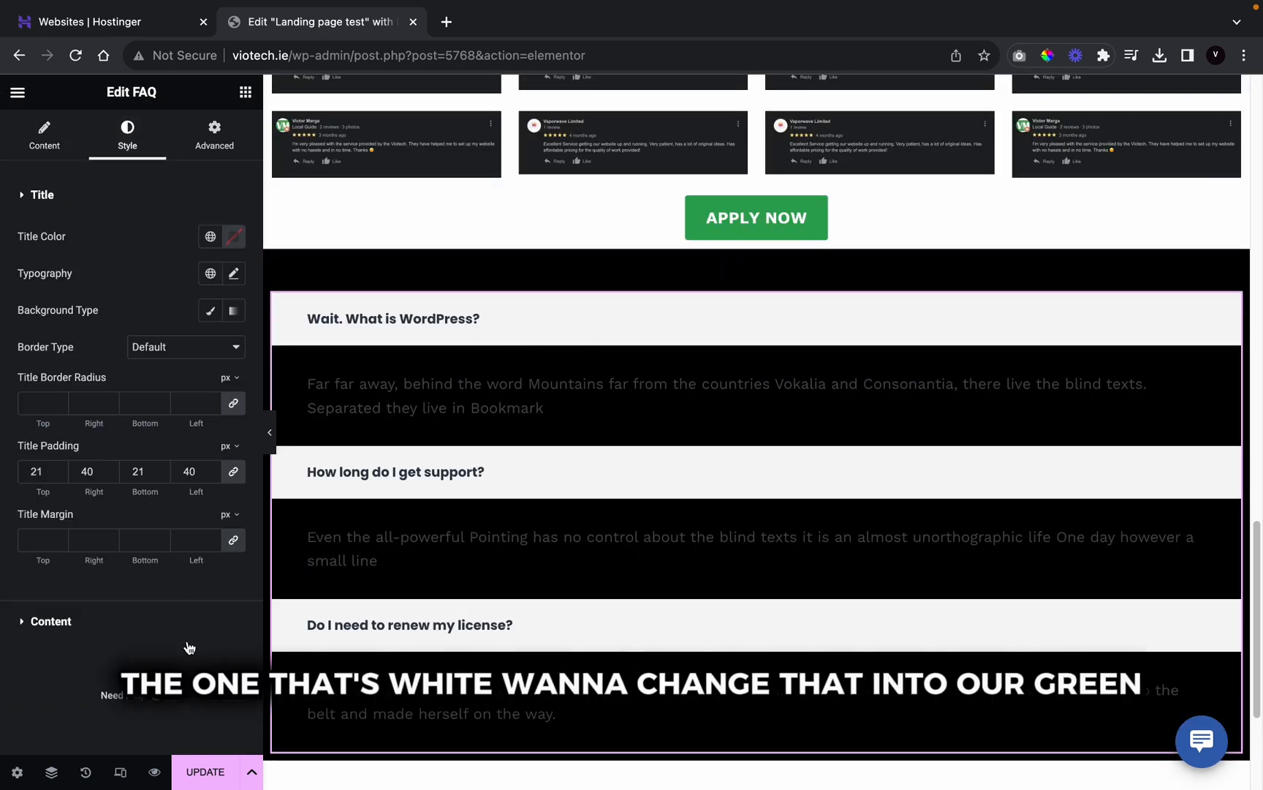
left_click(210, 311)
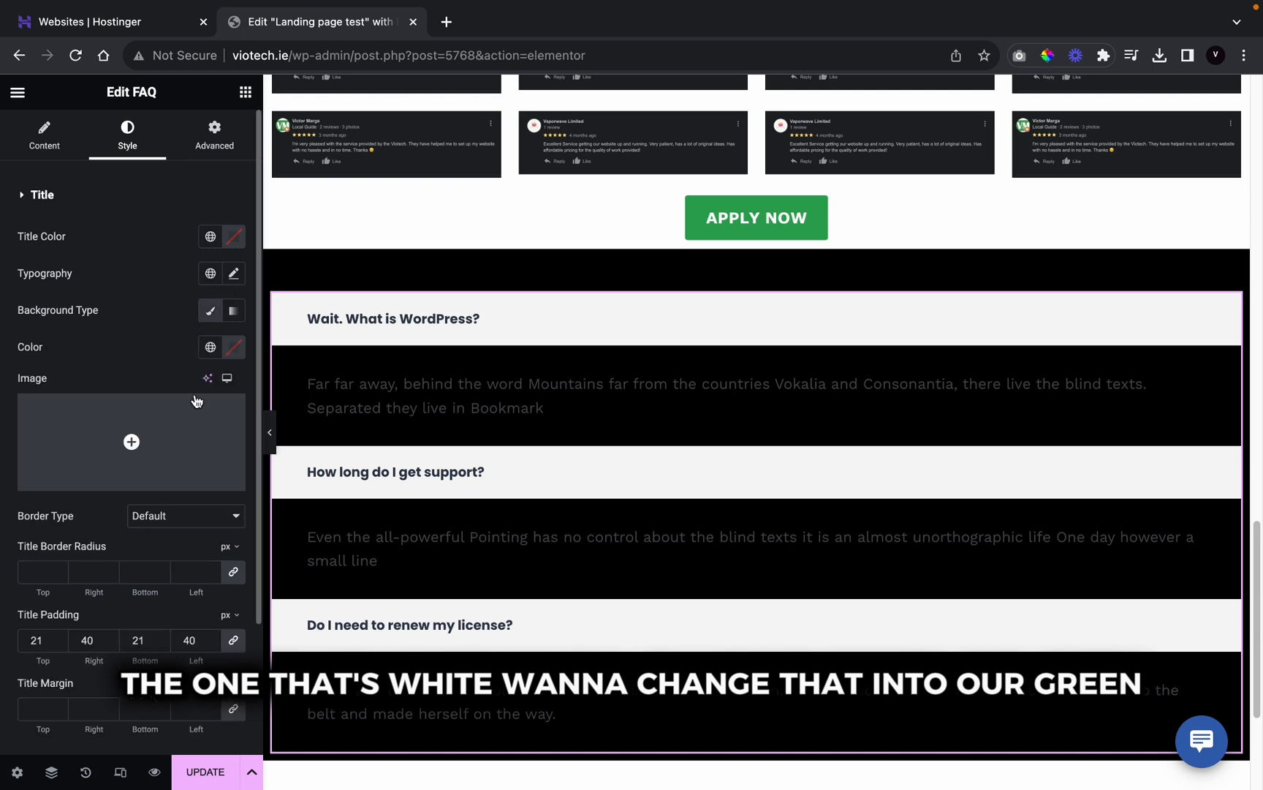
left_click(211, 348)
scroll(166, 536, "down", 5)
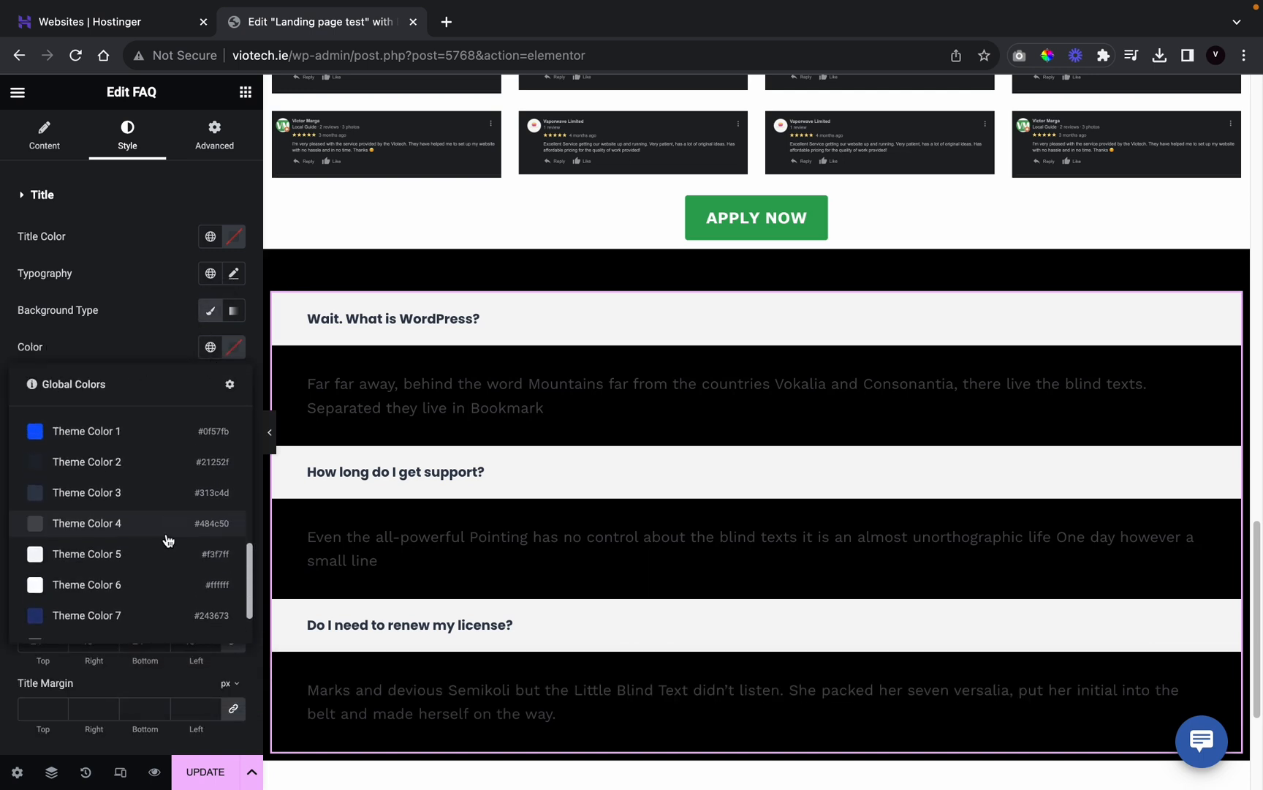
scroll(167, 539, "up", 2)
left_click(160, 465)
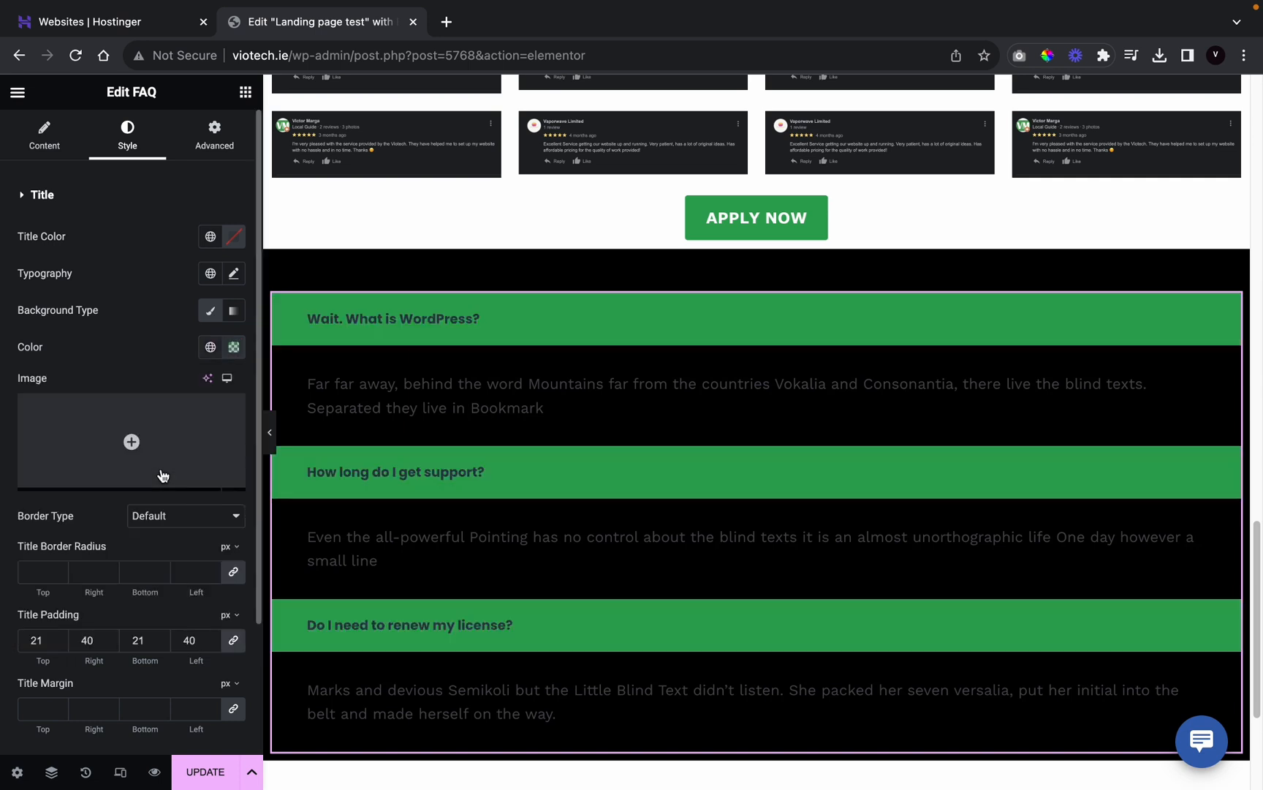
Step: Set the FAQ title color to a white global color
left_click(210, 237)
scroll(125, 410, "down", 4)
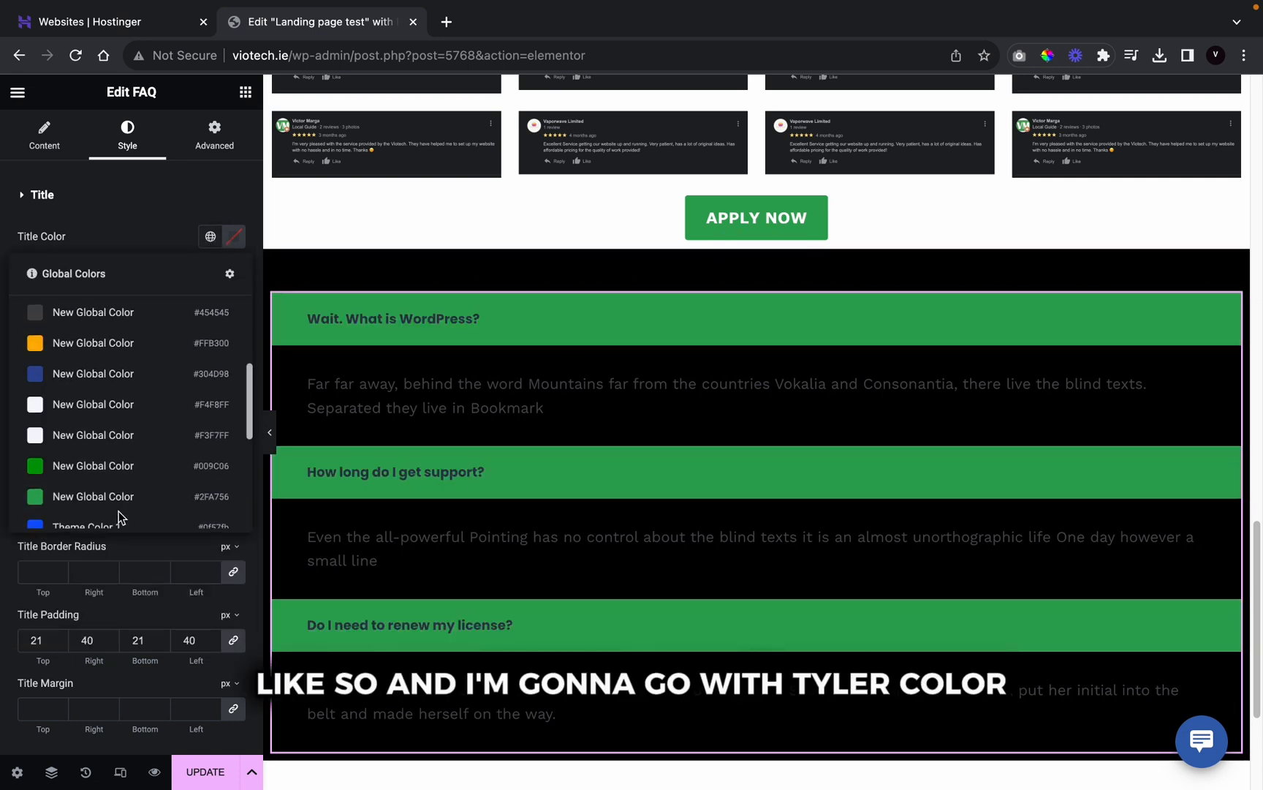
scroll(130, 428, "down", 3)
left_click(131, 430)
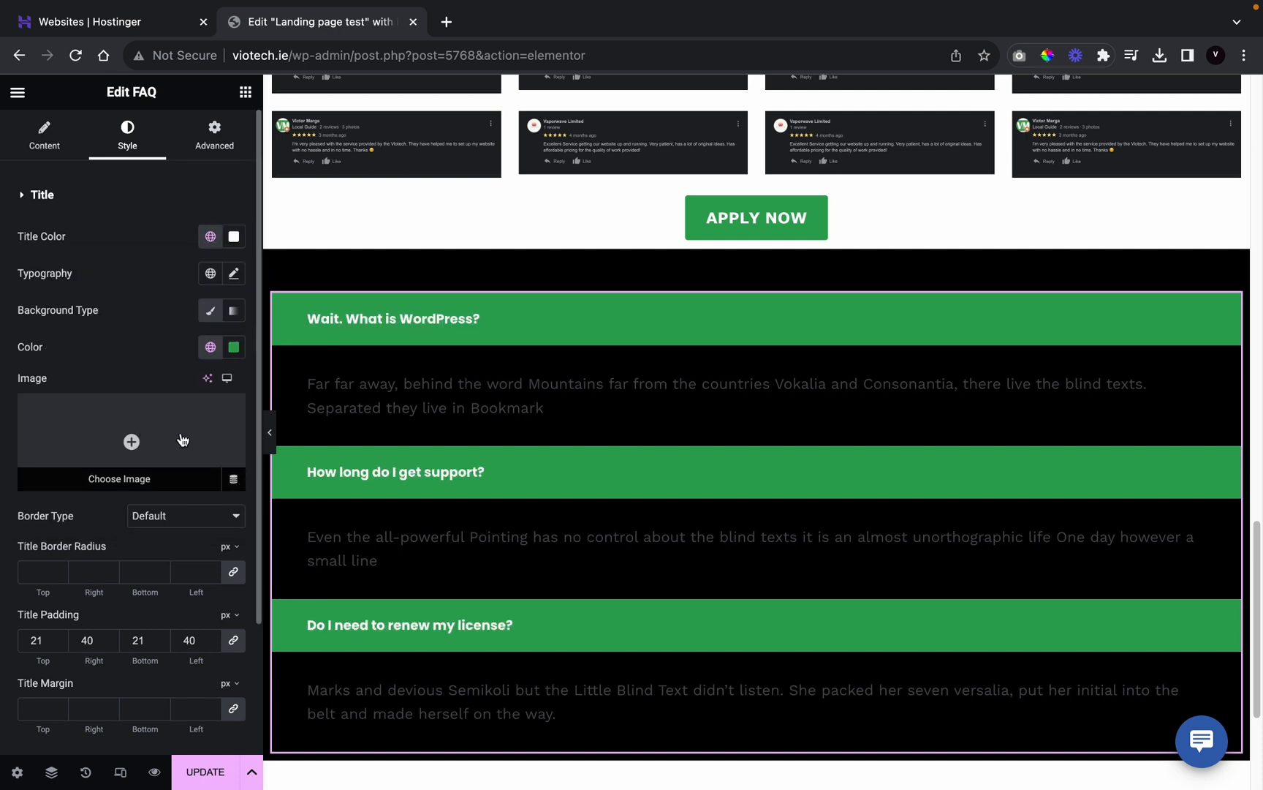
Step: Set the FAQ content color to a white global color and review the section with the editing panel hidden
scroll(119, 515, "down", 2)
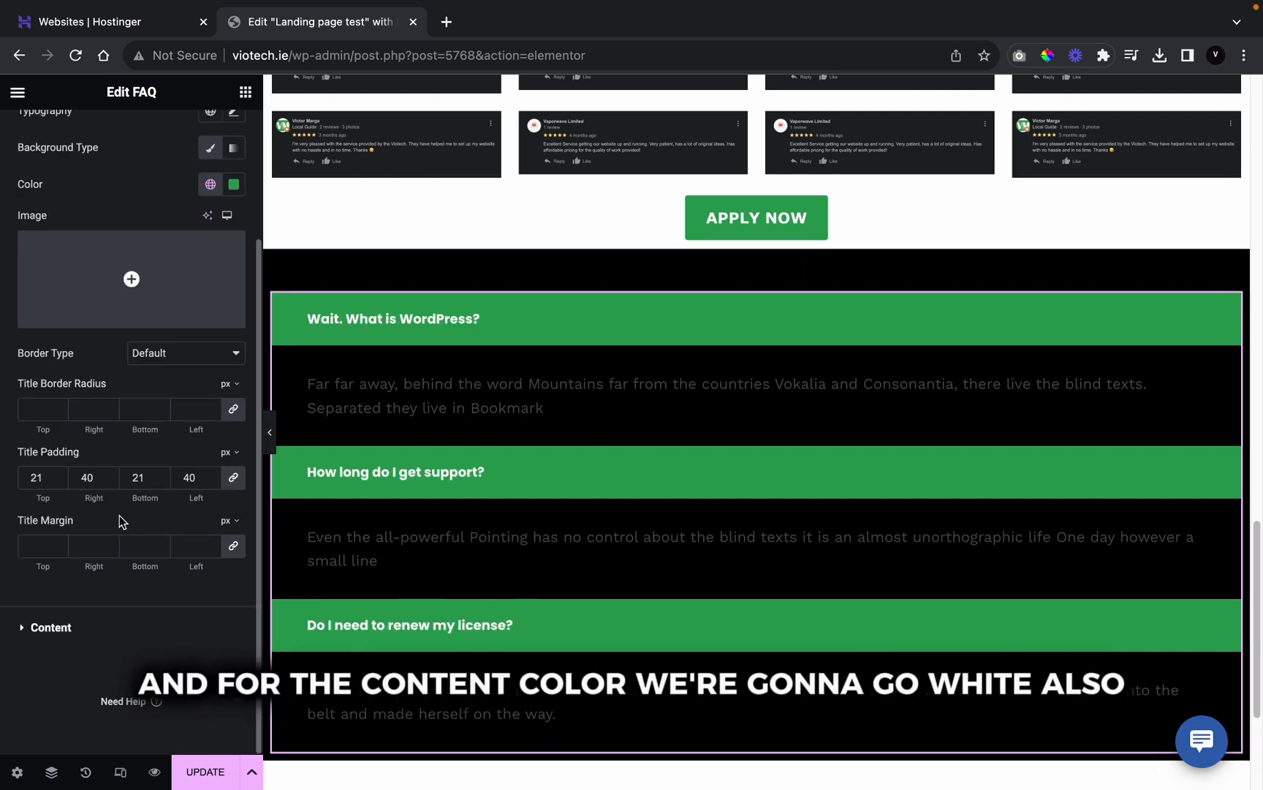
left_click(71, 628)
left_click(210, 300)
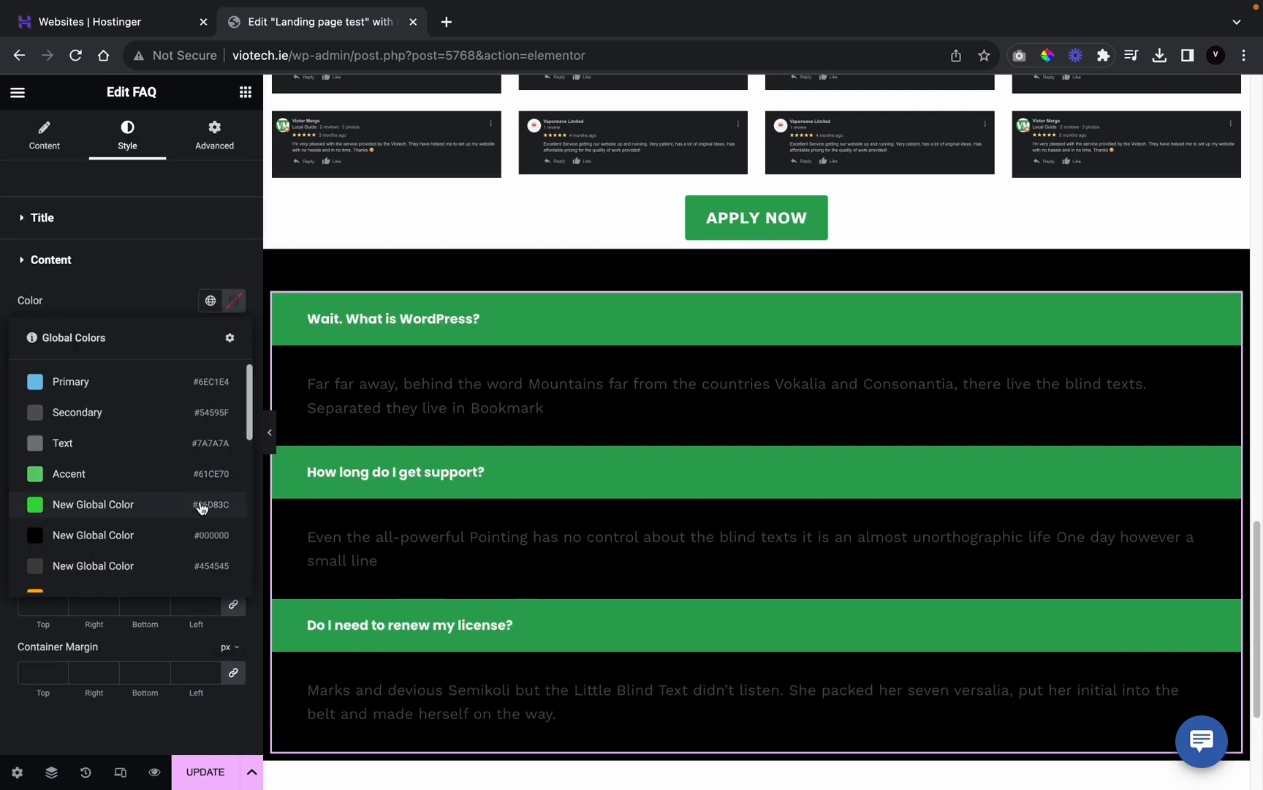
scroll(192, 510, "down", 3)
left_click(186, 479)
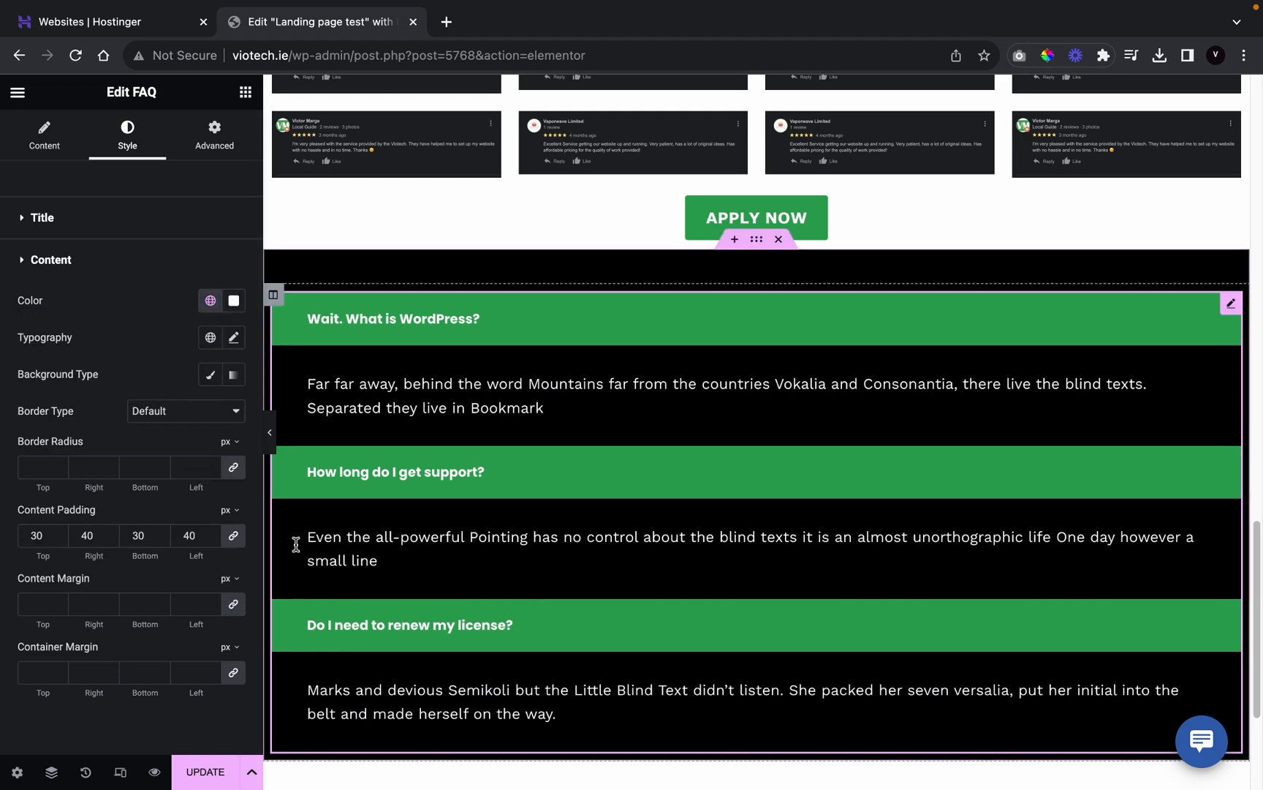
left_click(269, 433)
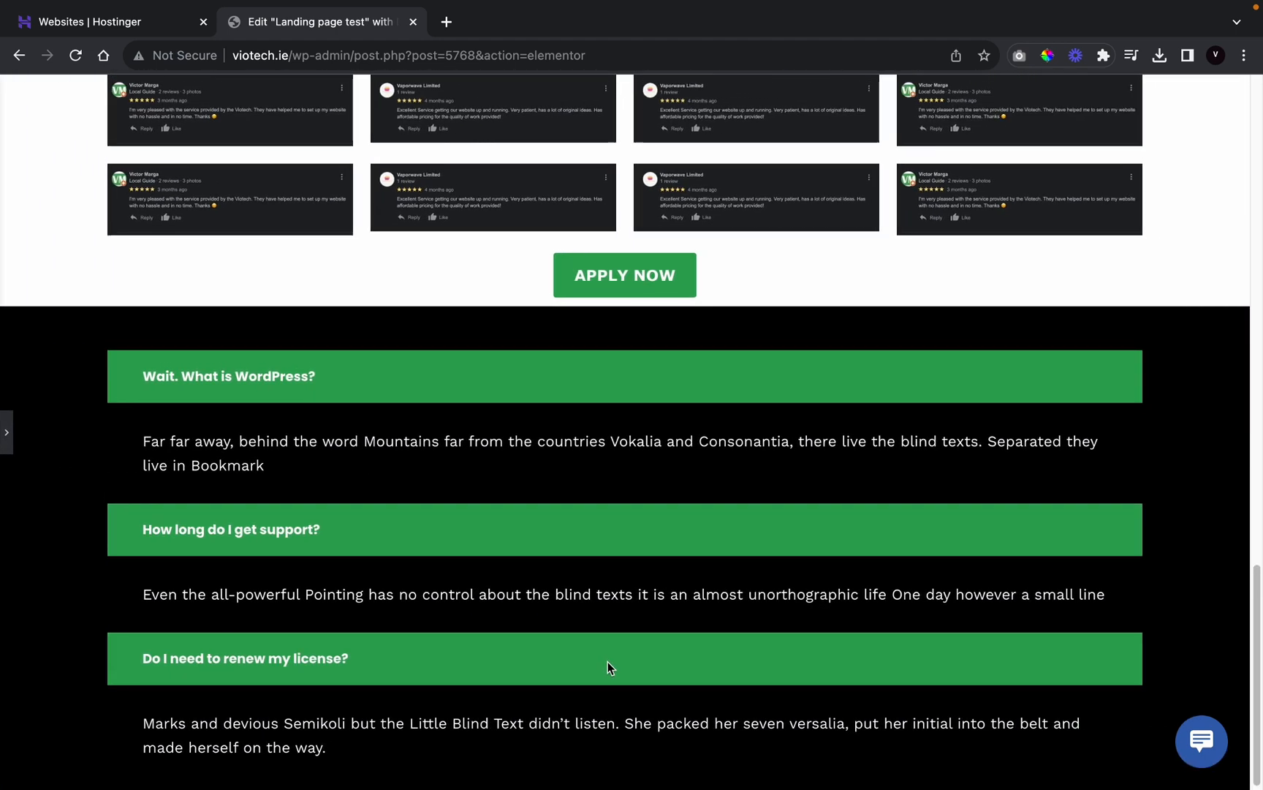
scroll(608, 662, "up", 4)
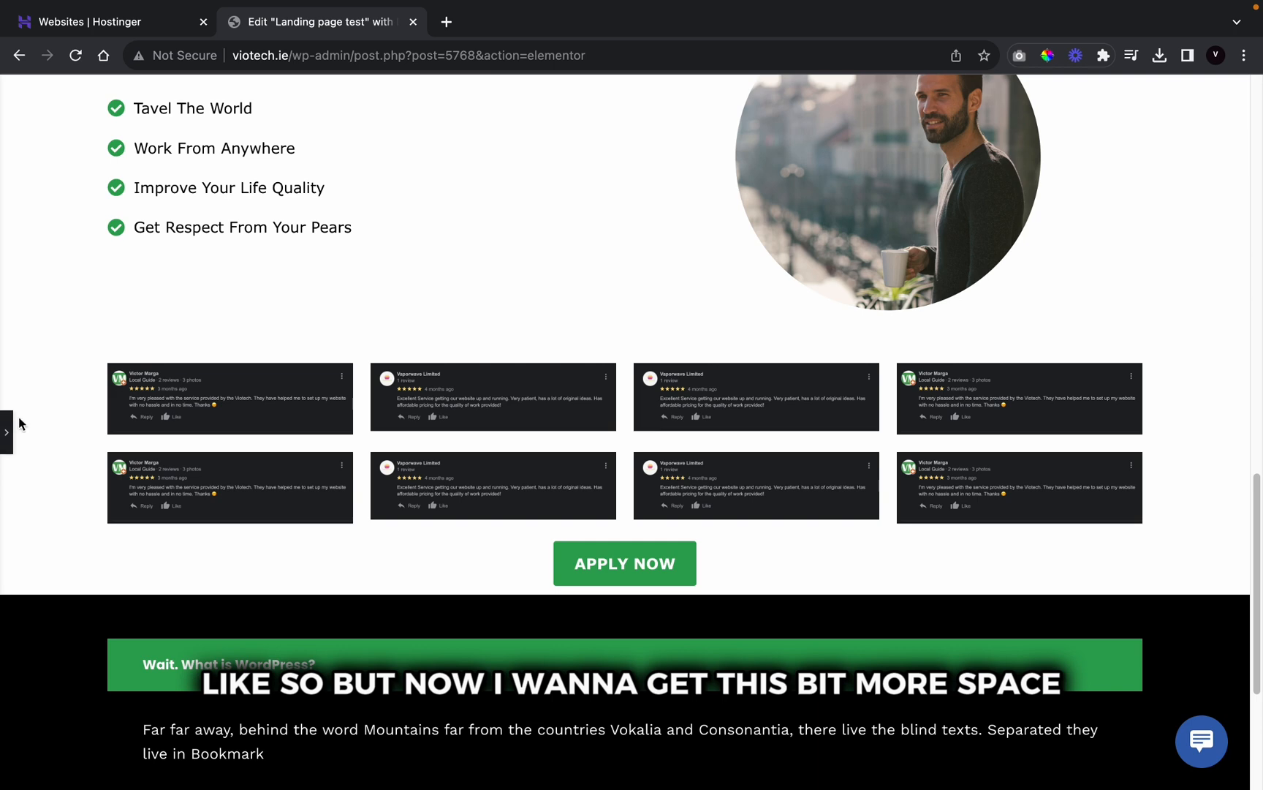
Step: Set the FAQ section's height to Min Height with a minimum of 653 px
left_click(7, 431)
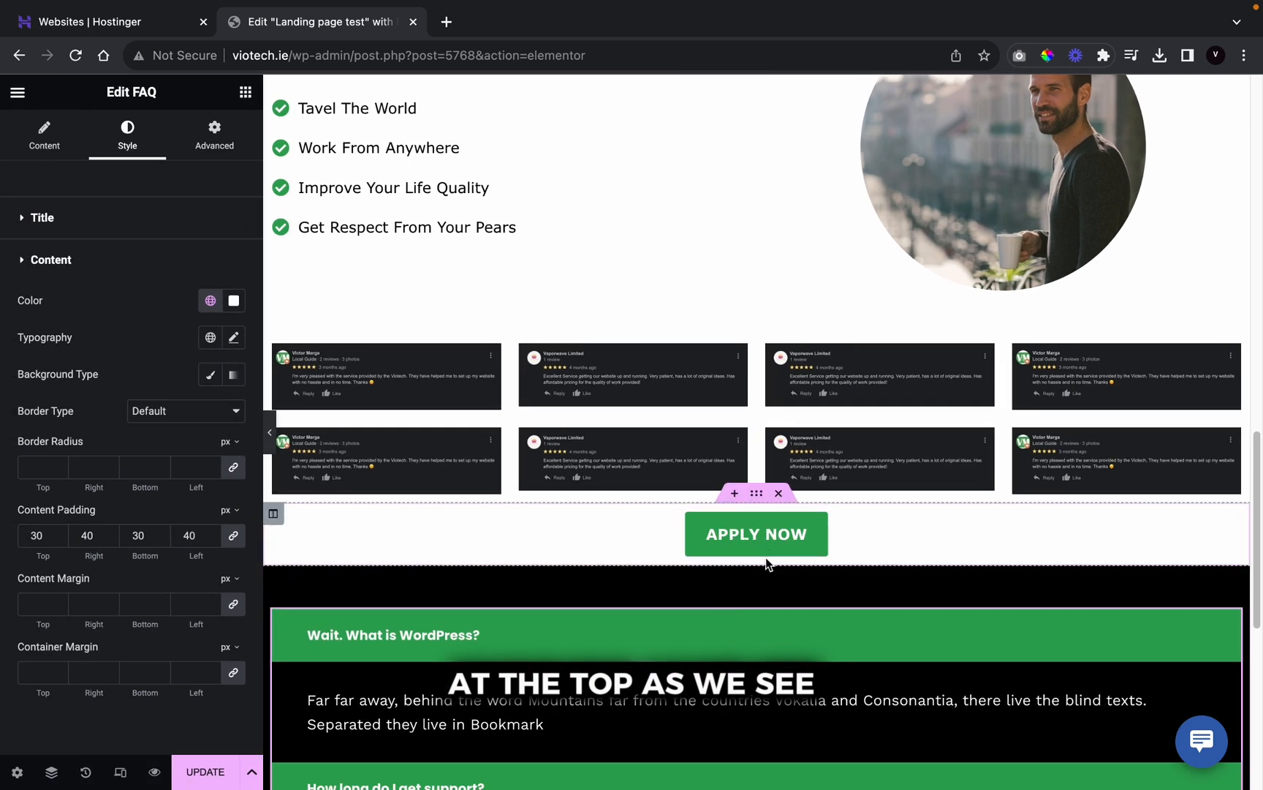
left_click(756, 557)
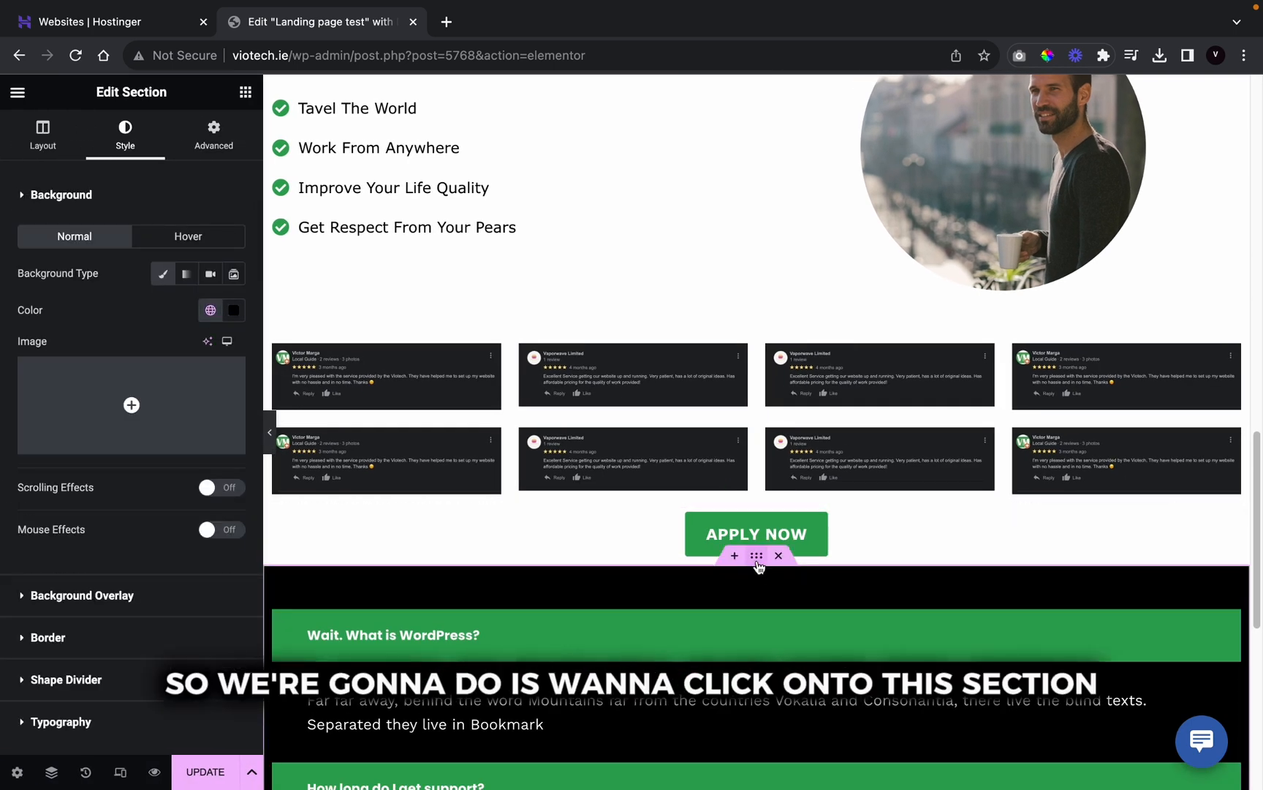
left_click(38, 131)
left_click(146, 365)
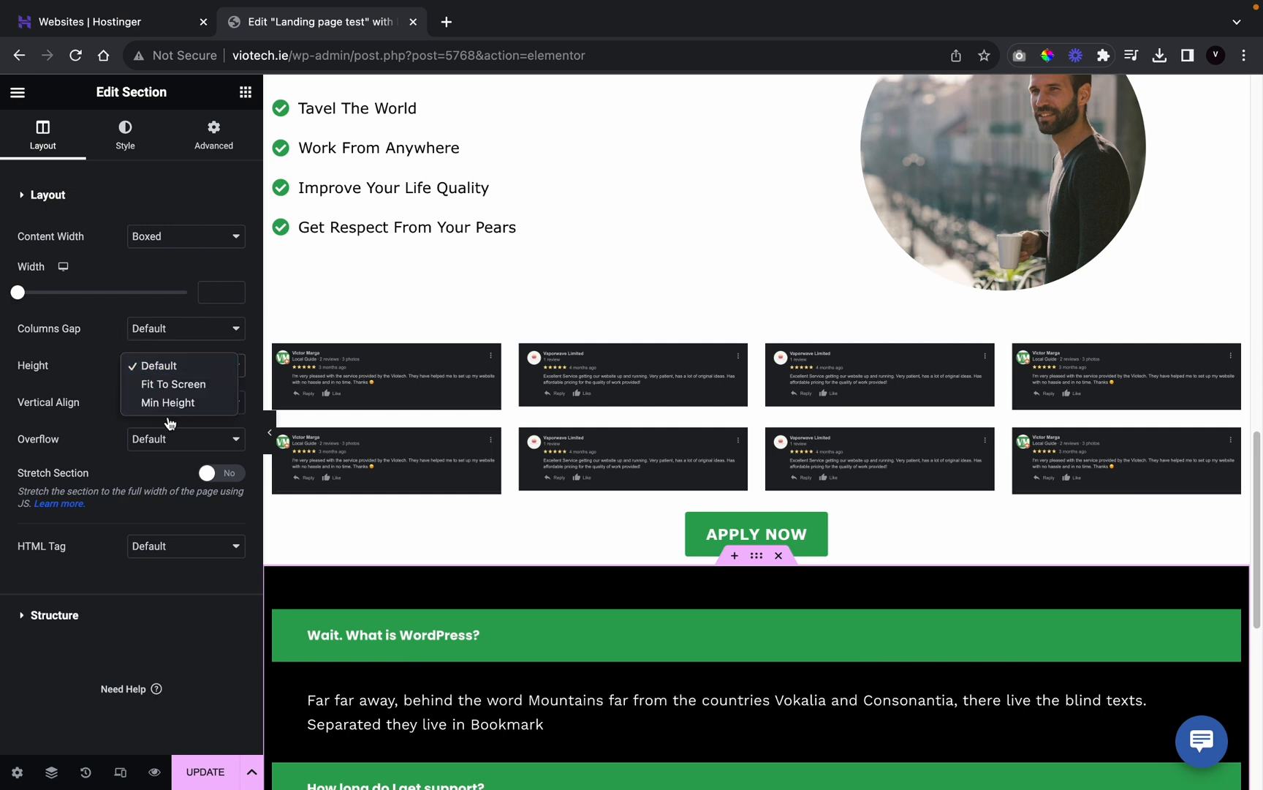
left_click_drag(64, 423, 95, 424)
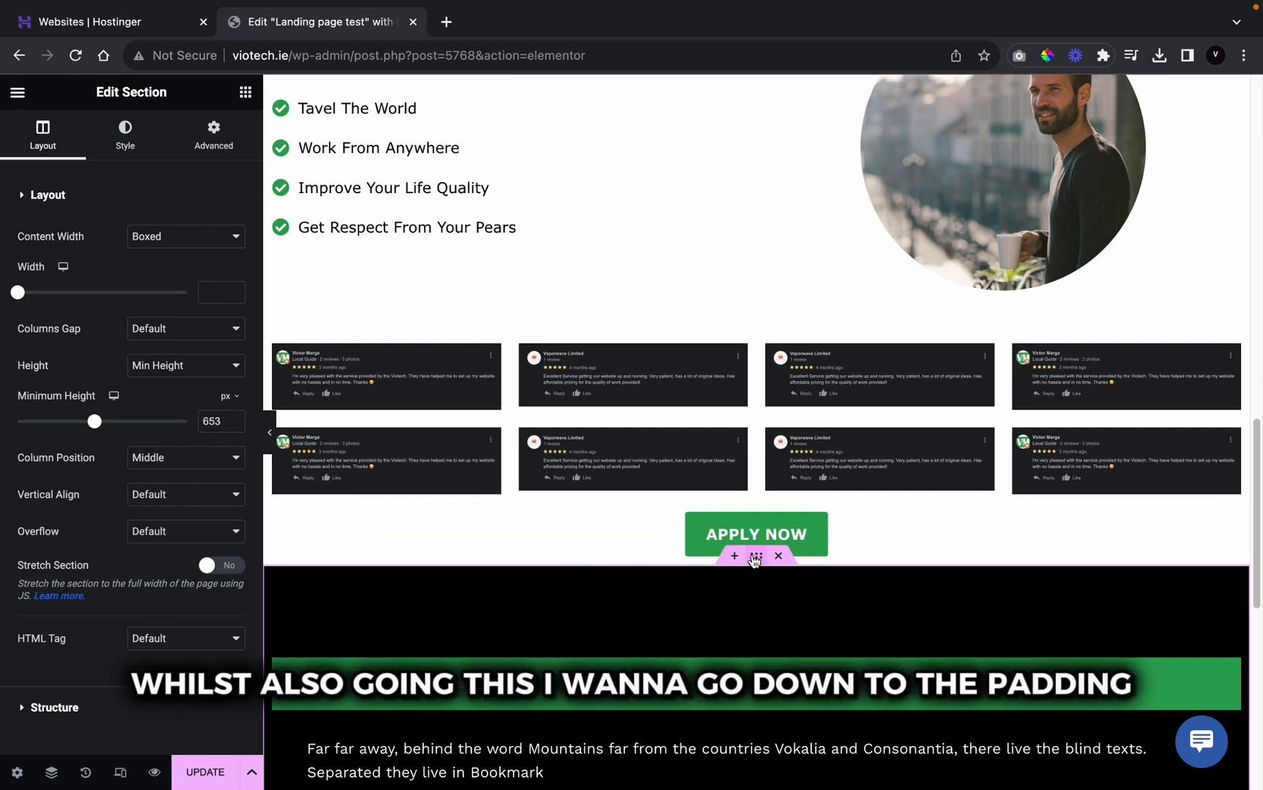
Step: Unlink the FAQ section's margin values, set its top margin to 50 px, and check the spacing without the editing panel
left_click(196, 146)
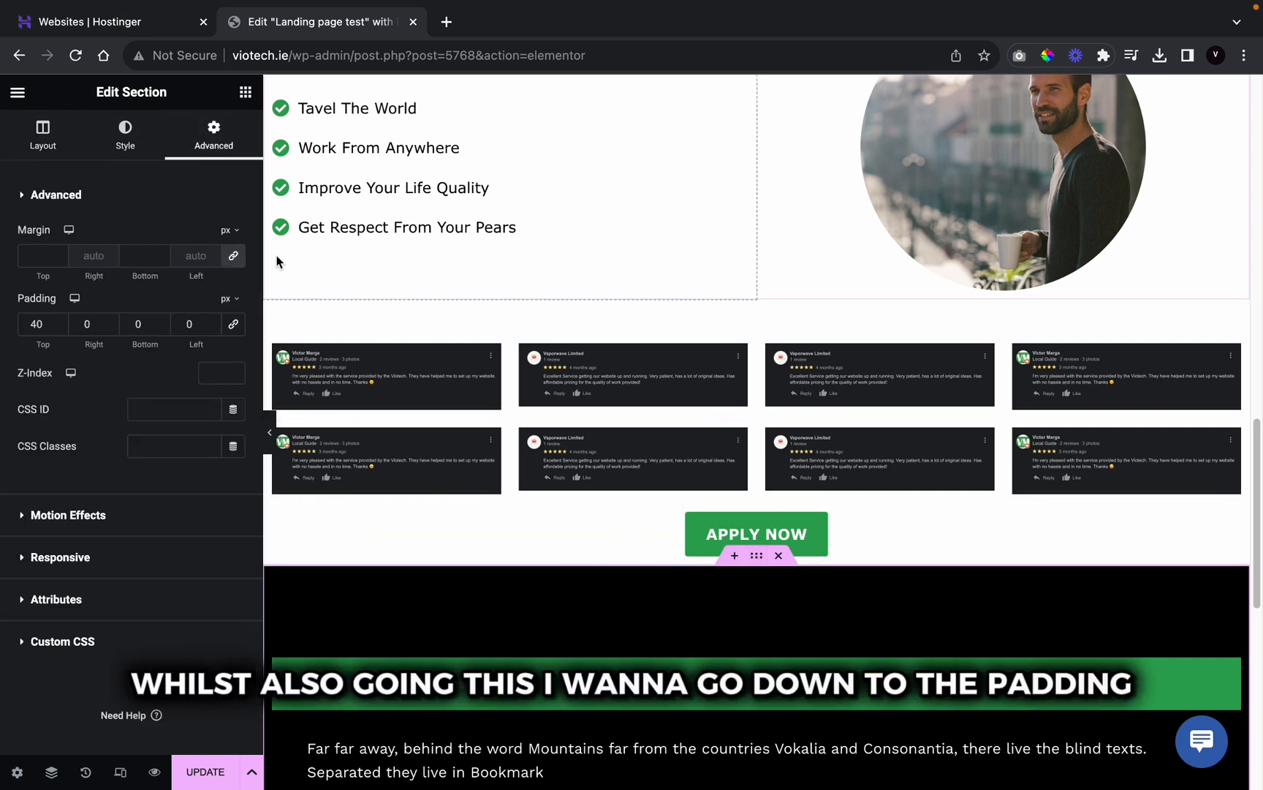
left_click(232, 262)
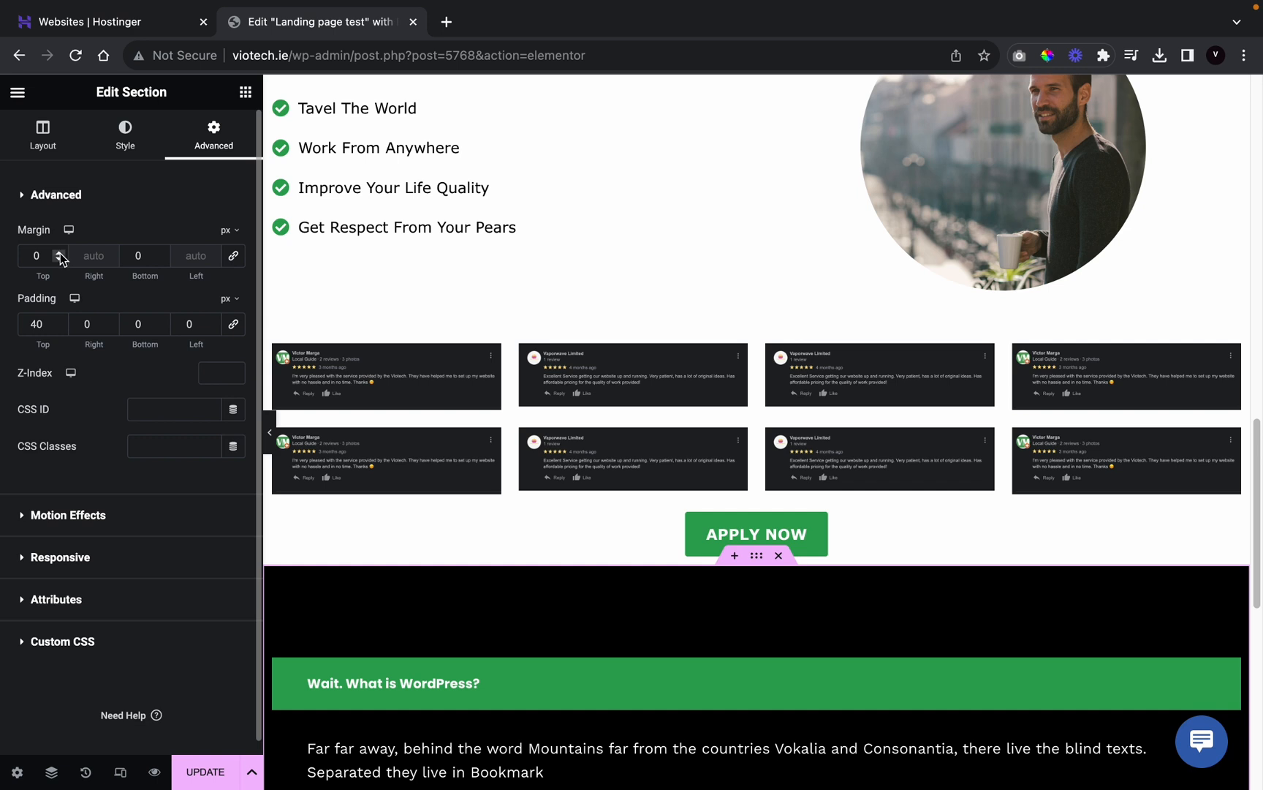
left_click_drag(60, 253, 60, 256)
left_click(269, 432)
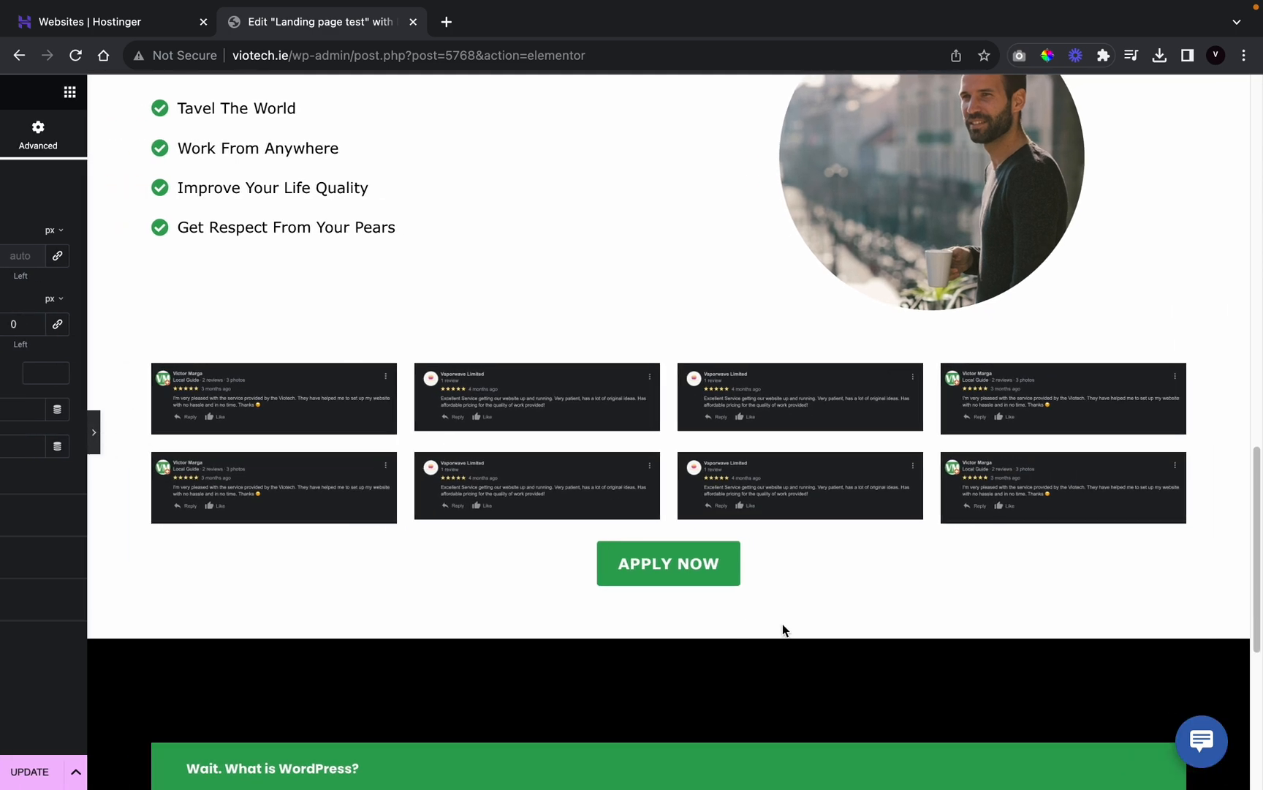
scroll(783, 623, "down", 6)
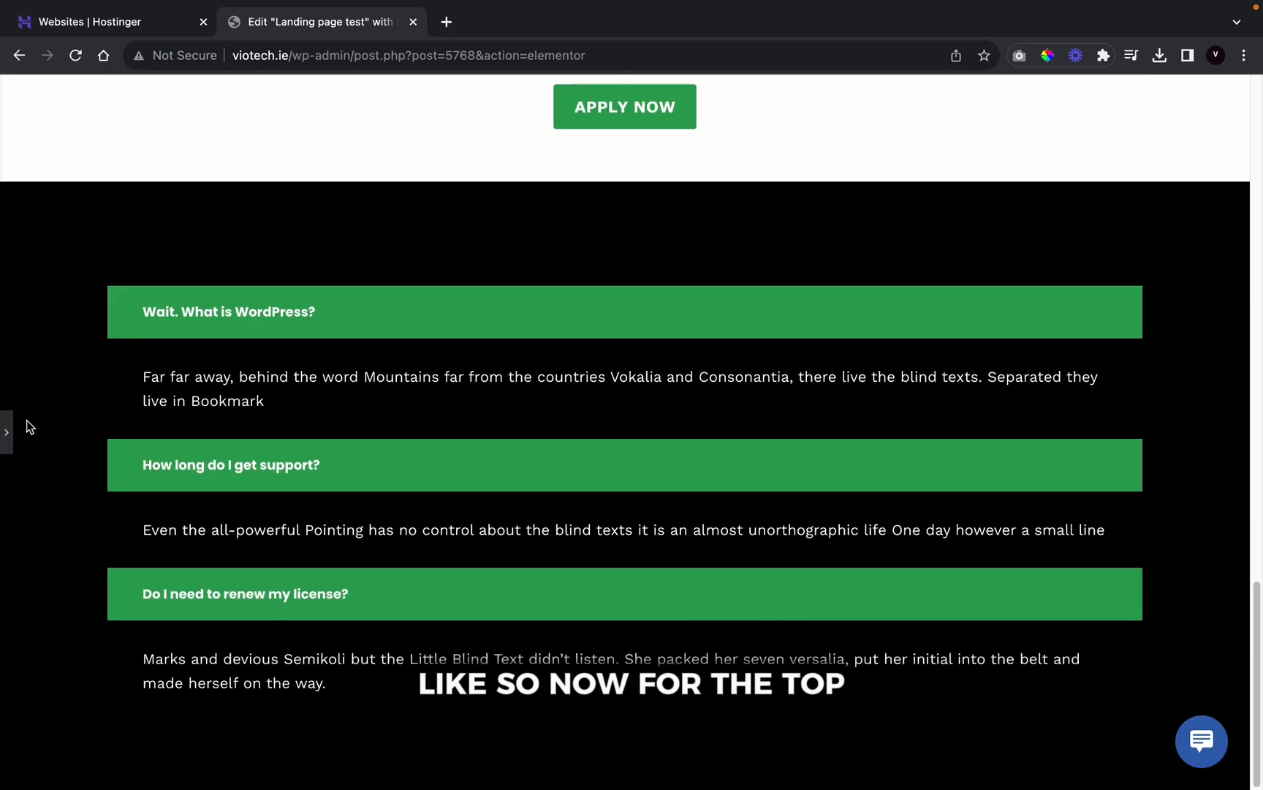
Step: Add a Waves shape divider to the top of the FAQ section
left_click(7, 431)
scroll(578, 544, "down", 2)
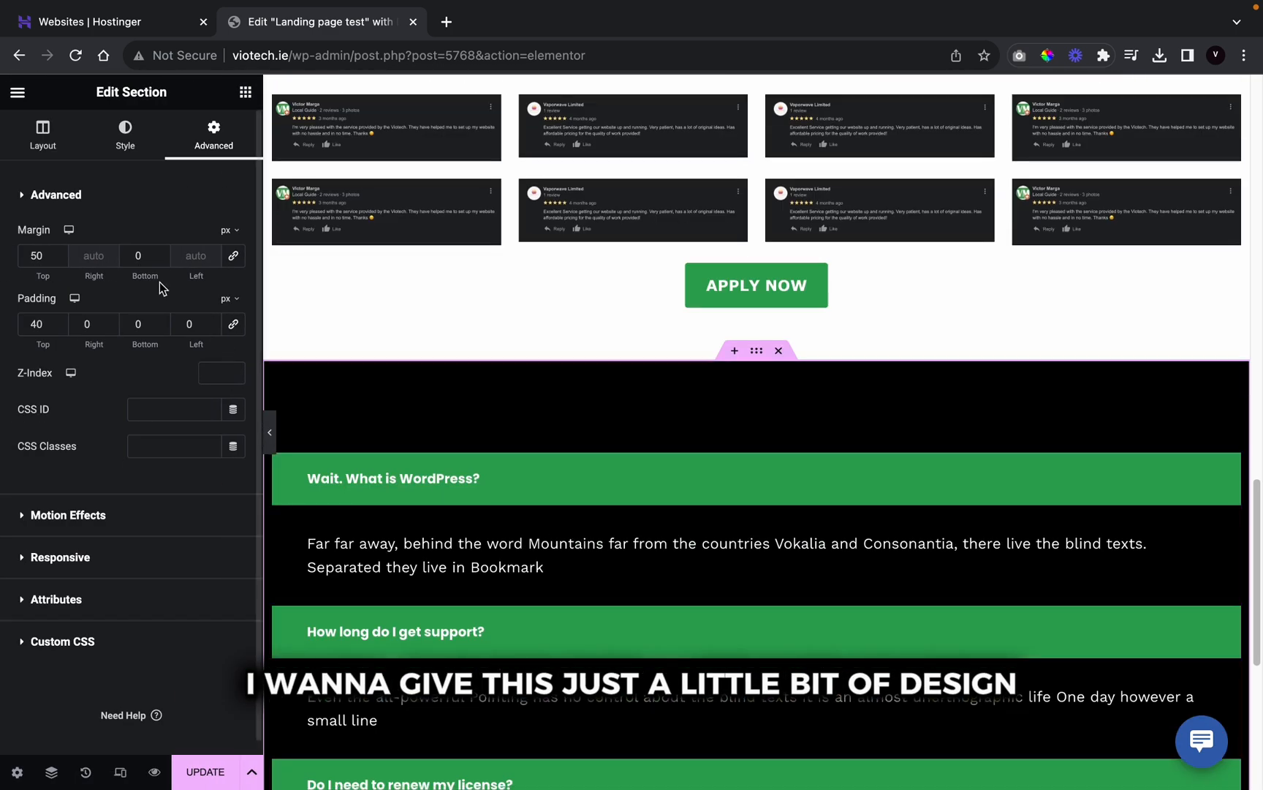
left_click(119, 139)
scroll(135, 580, "down", 1)
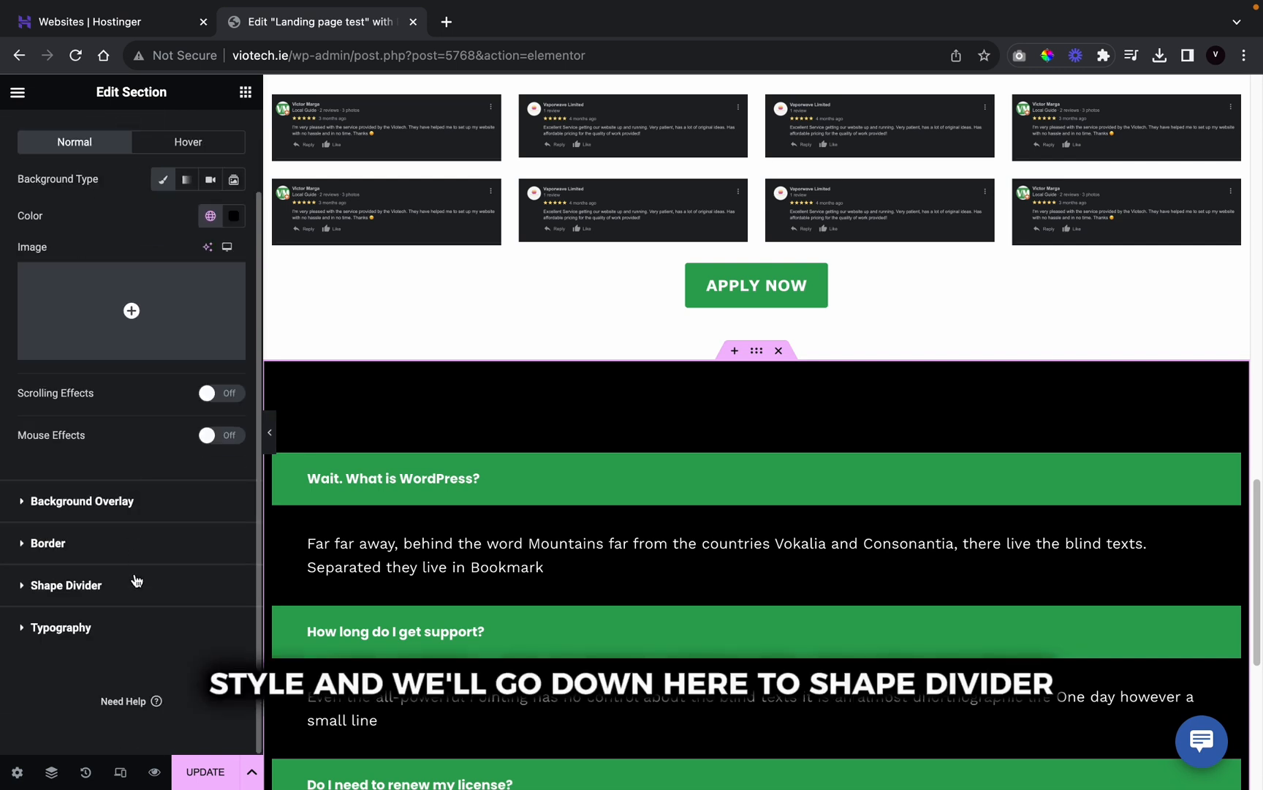
left_click(104, 584)
left_click(136, 421)
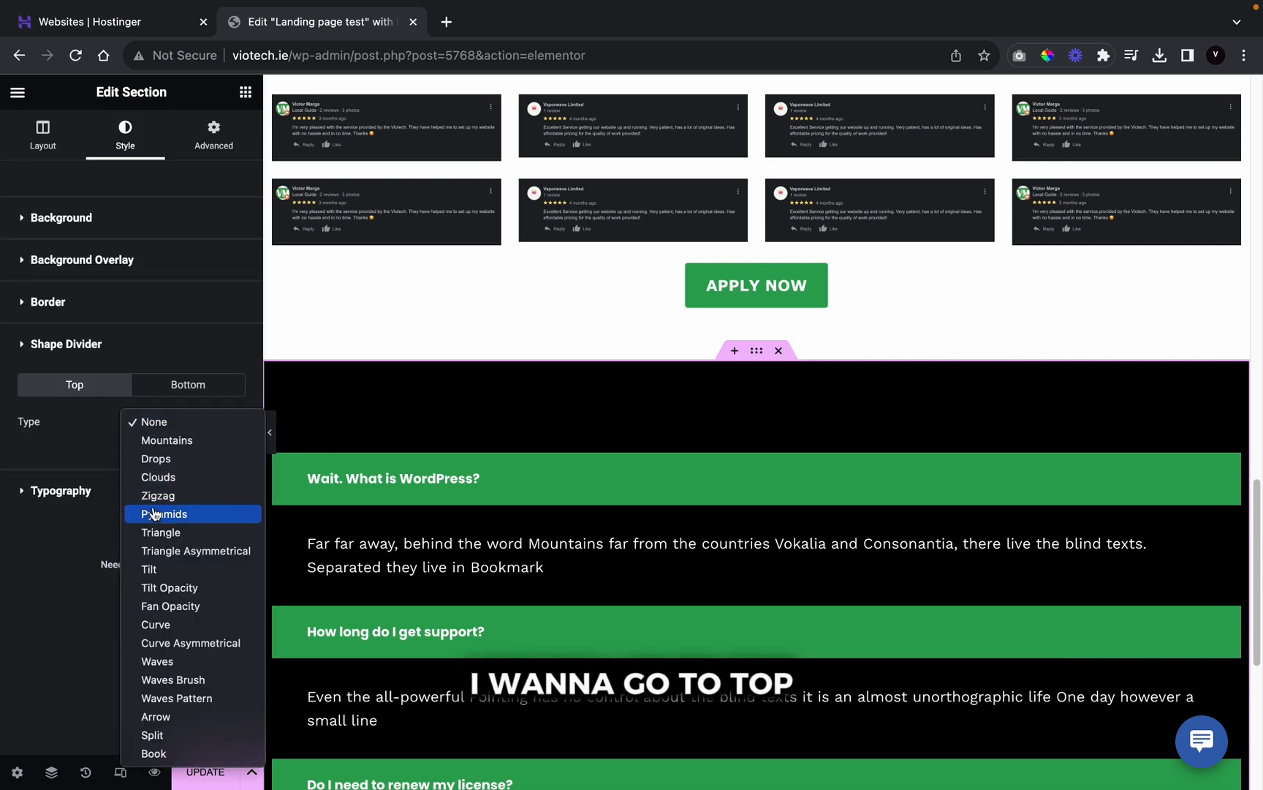
left_click(147, 662)
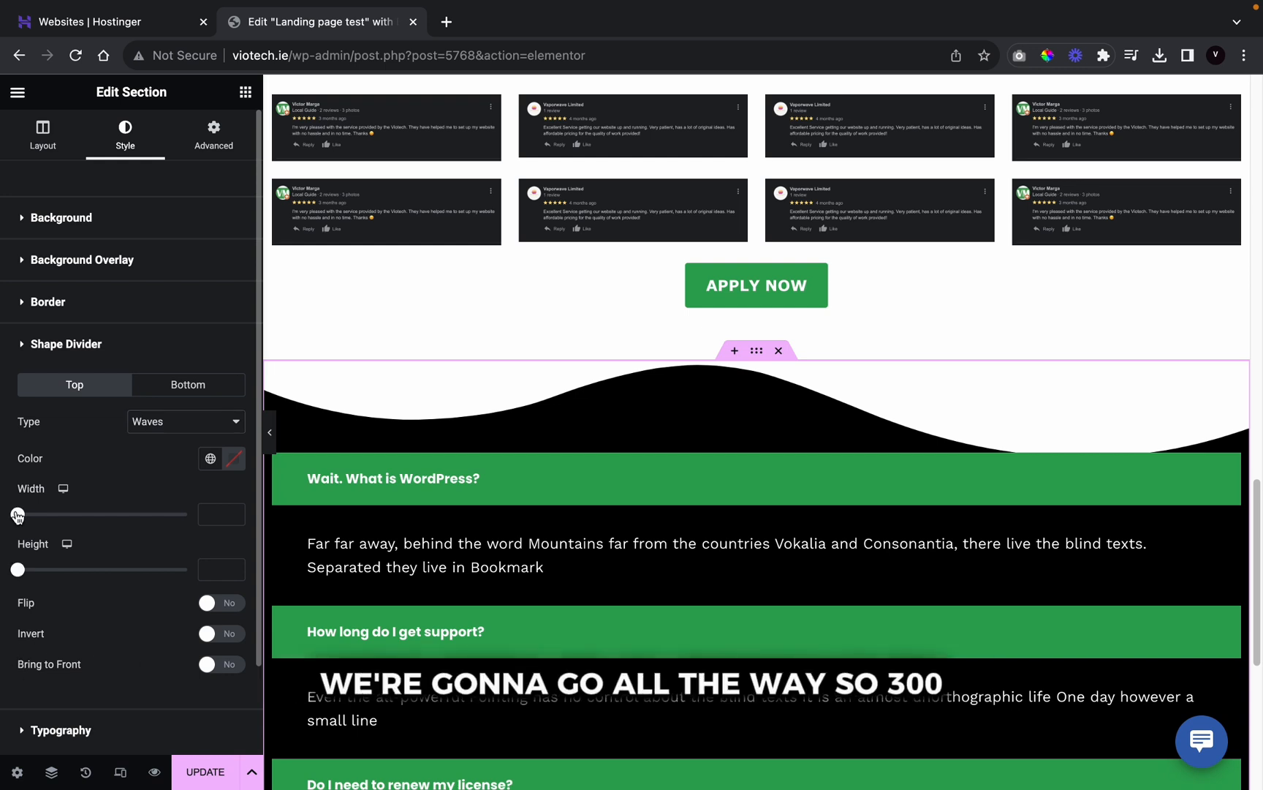
Step: Set the wave divider's width to 300 and height to 85, and preview the resulting curve
left_click_drag(17, 516, 187, 515)
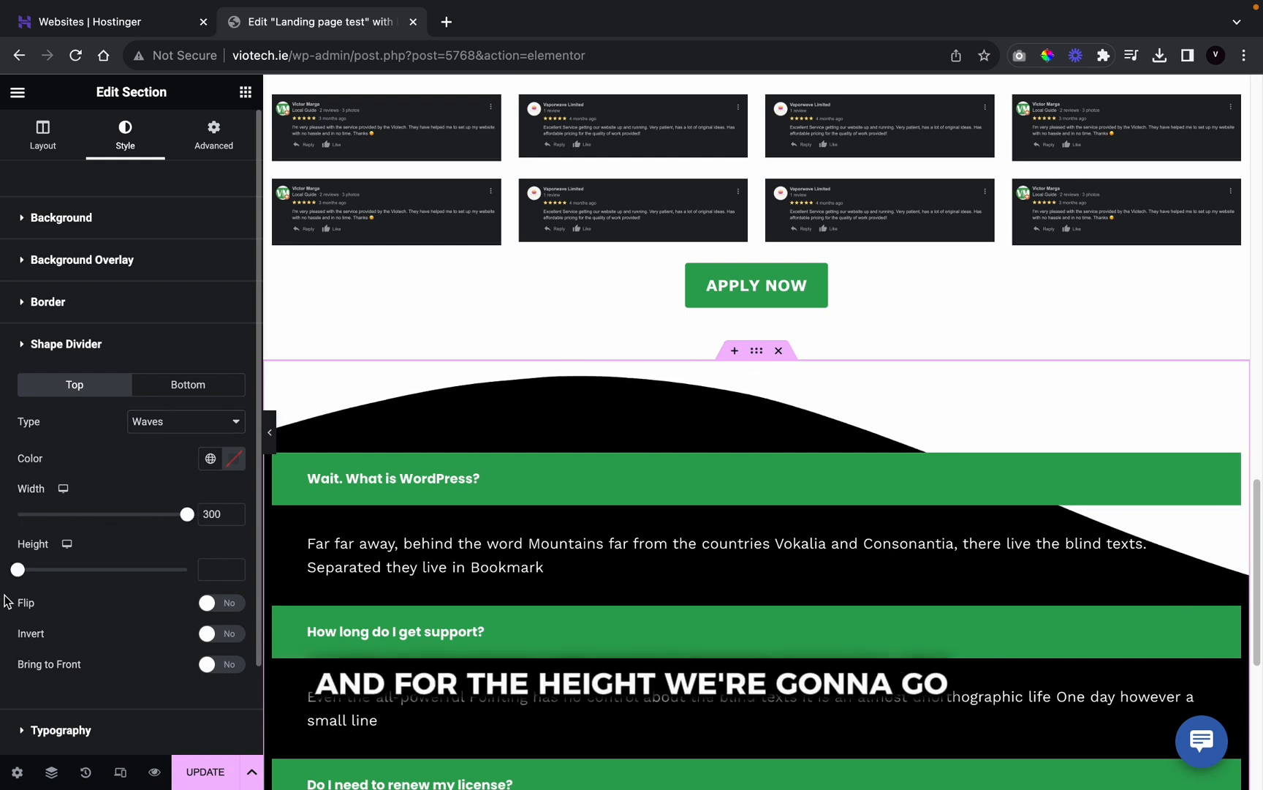
left_click_drag(18, 569, 47, 579)
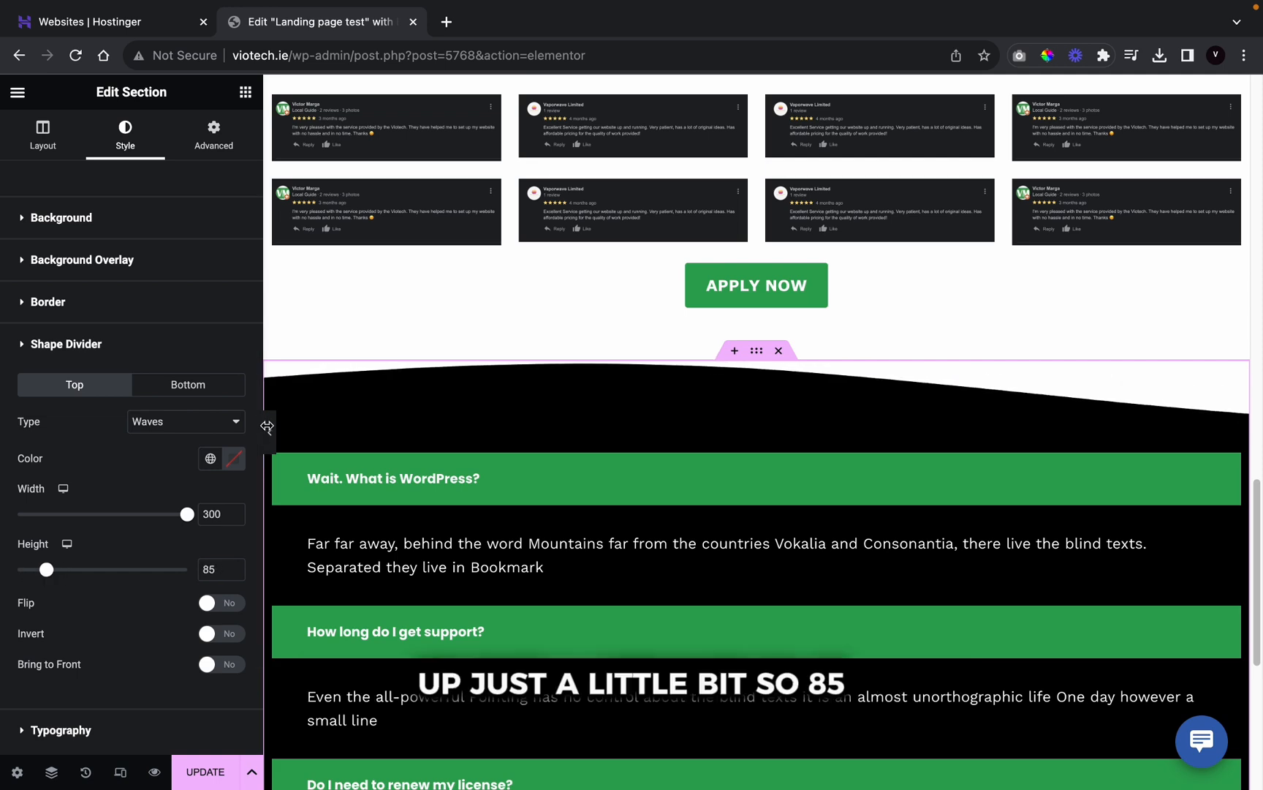
left_click(270, 435)
scroll(489, 649, "down", 3)
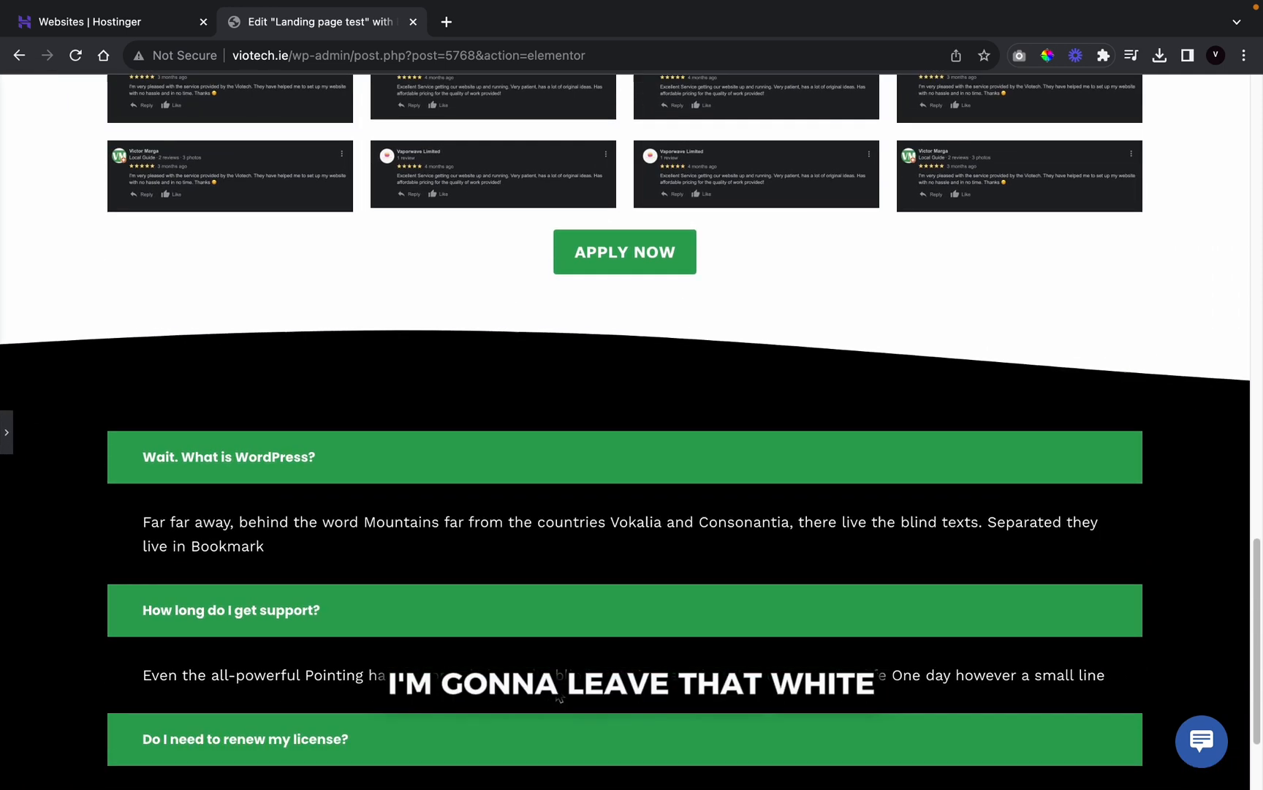
Step: Set the FAQ titles' border type to Solid and check the result with the editing panel hidden
left_click(9, 446)
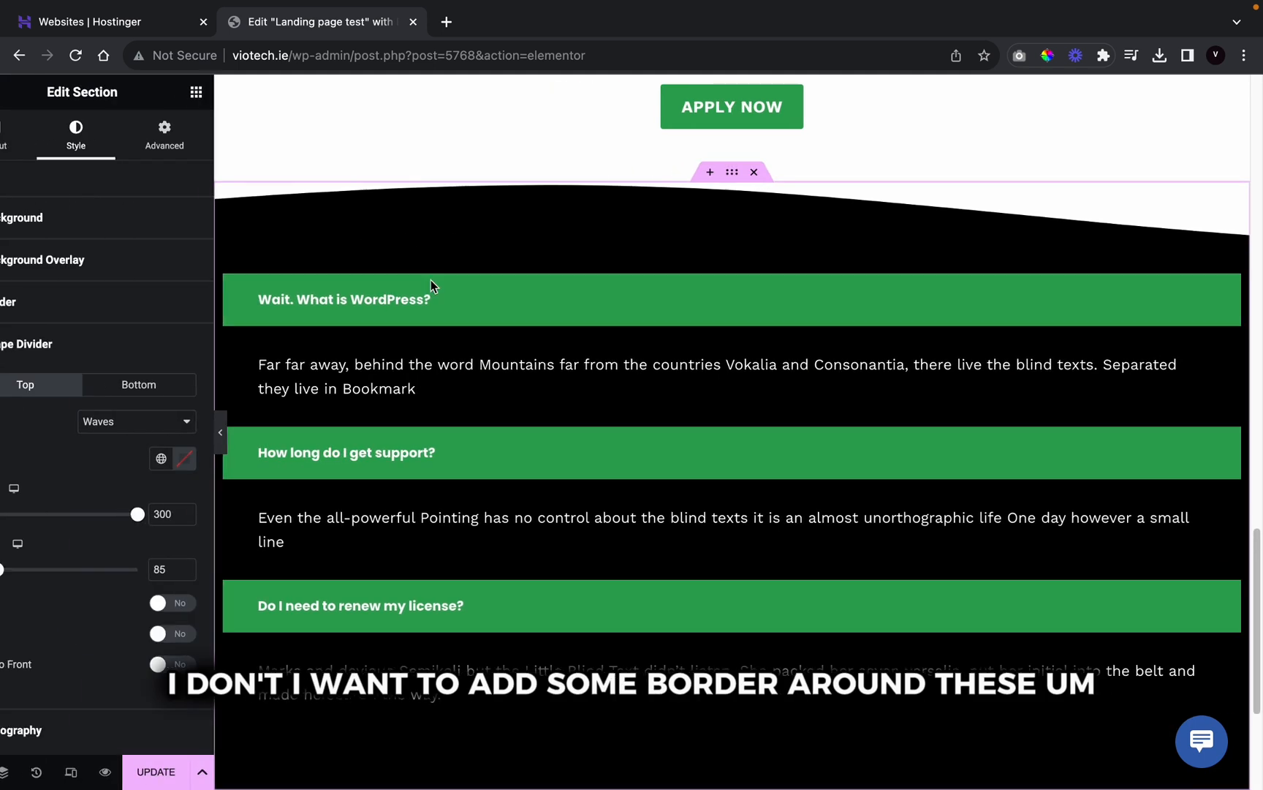
left_click(431, 398)
scroll(129, 578, "down", 2)
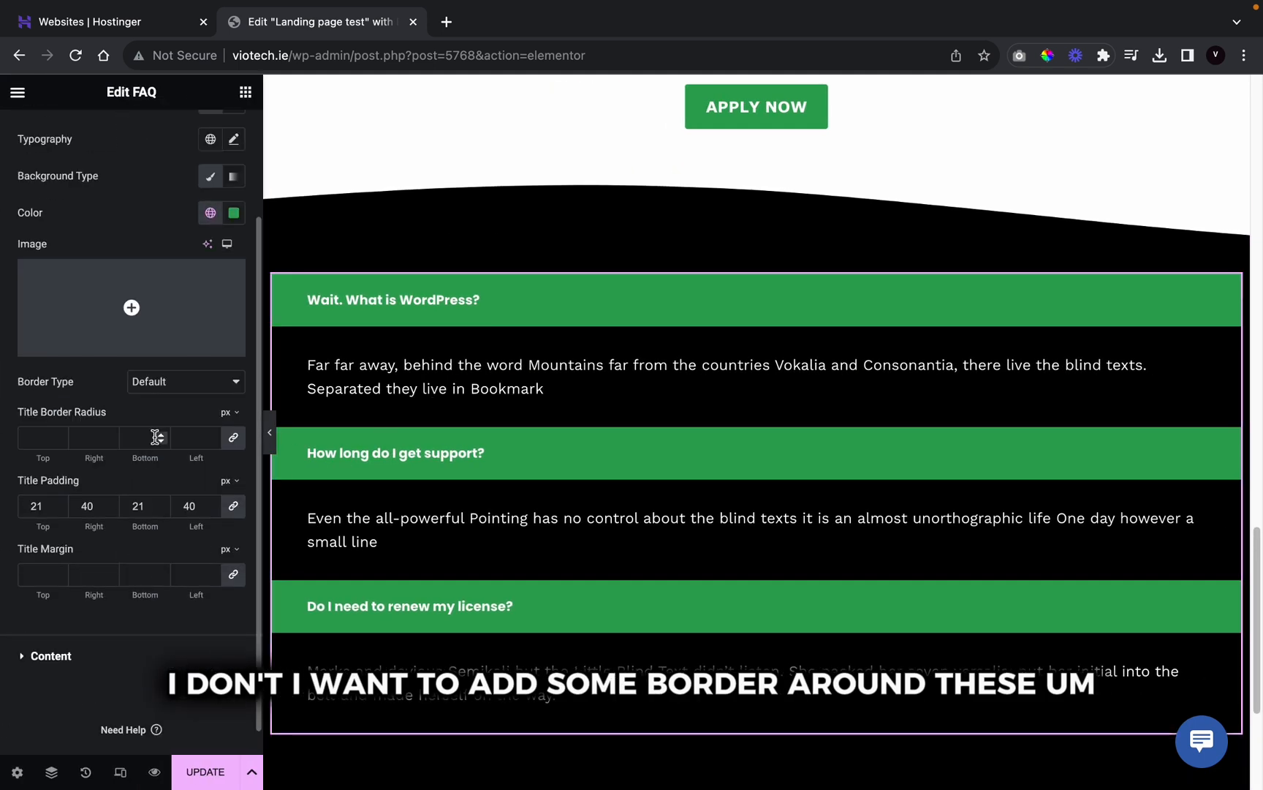
scroll(156, 431, "up", 1)
left_click(167, 414)
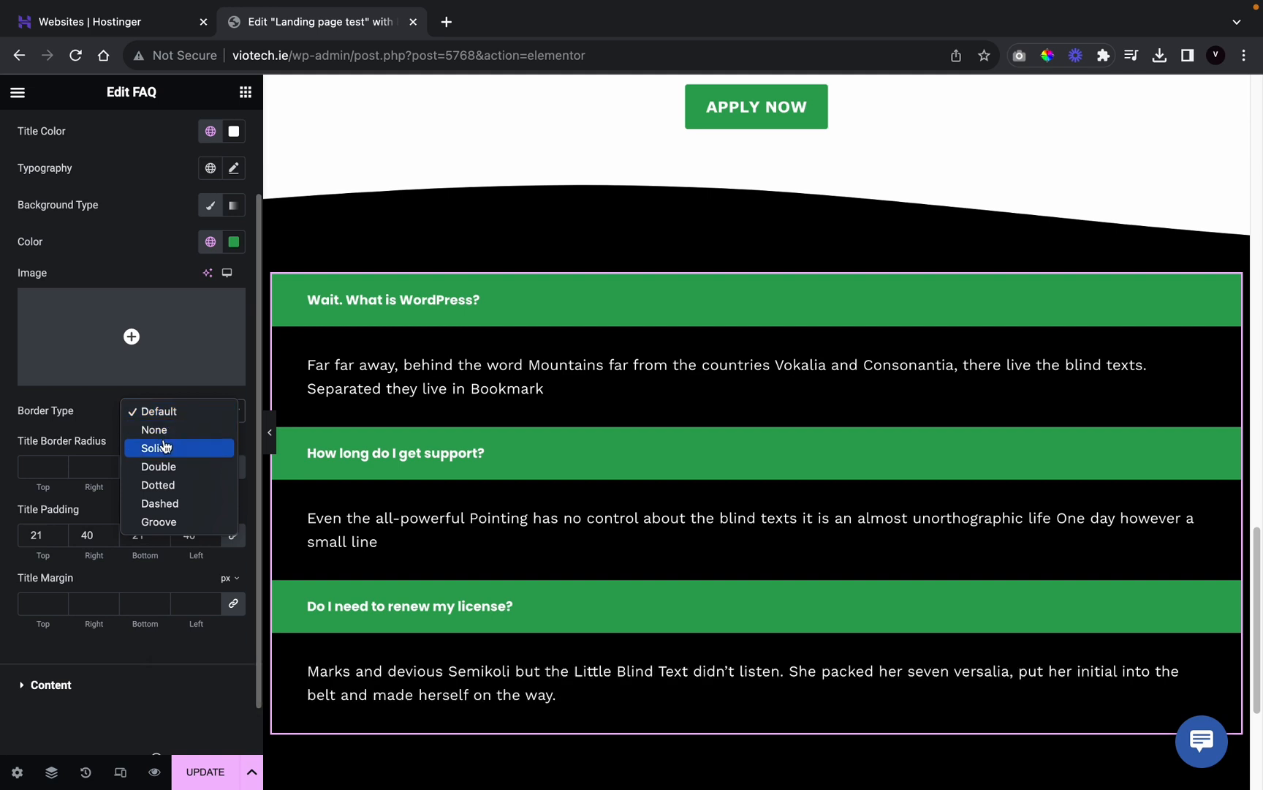
left_click(163, 442)
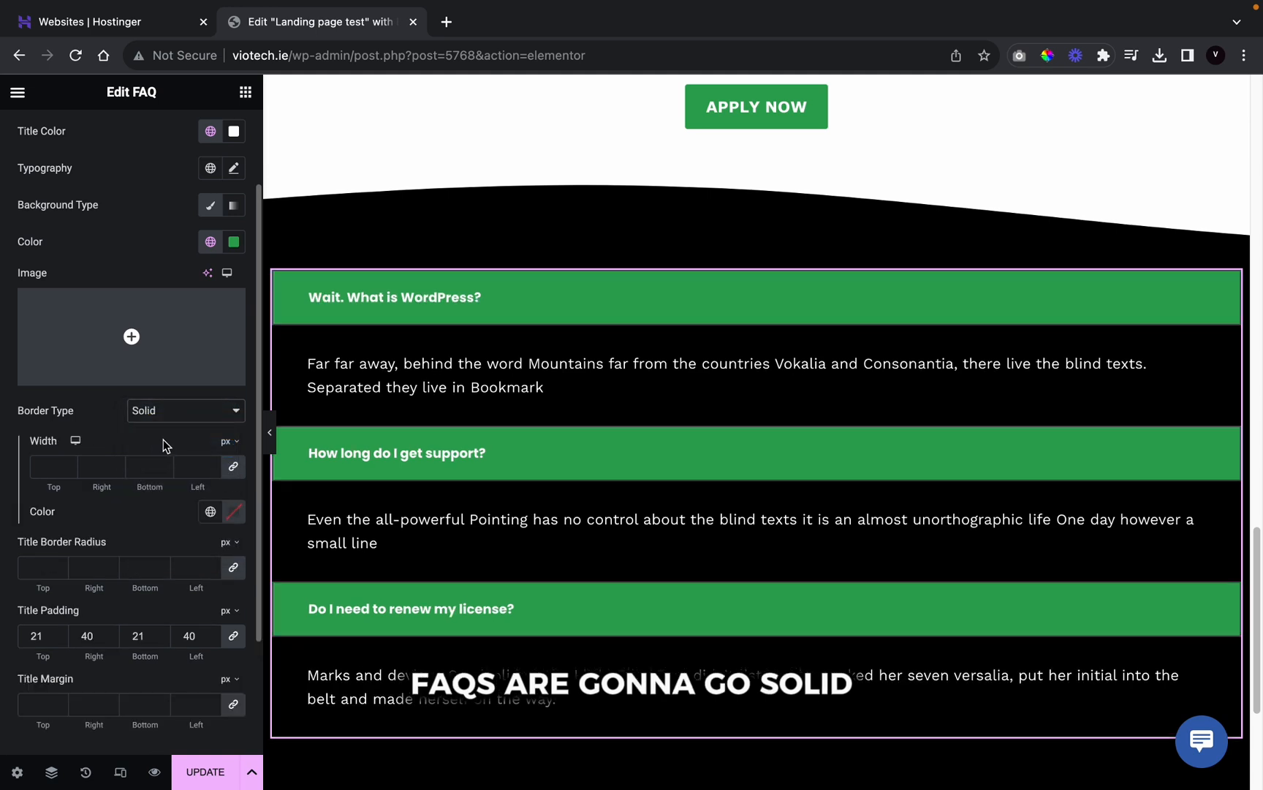
left_click(270, 432)
left_click(5, 450)
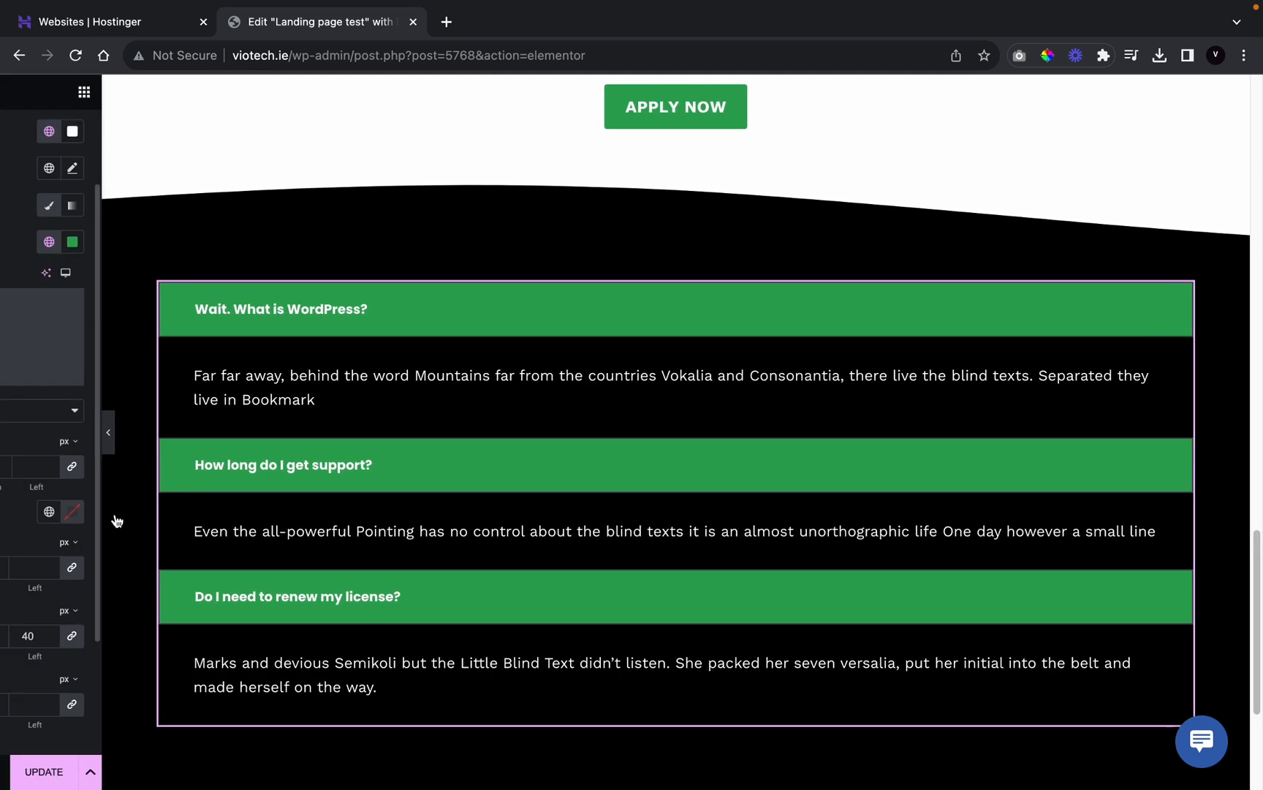
Step: Set the FAQ titles' border color to the white global color and check the outlines with the editing panel hidden
left_click(205, 514)
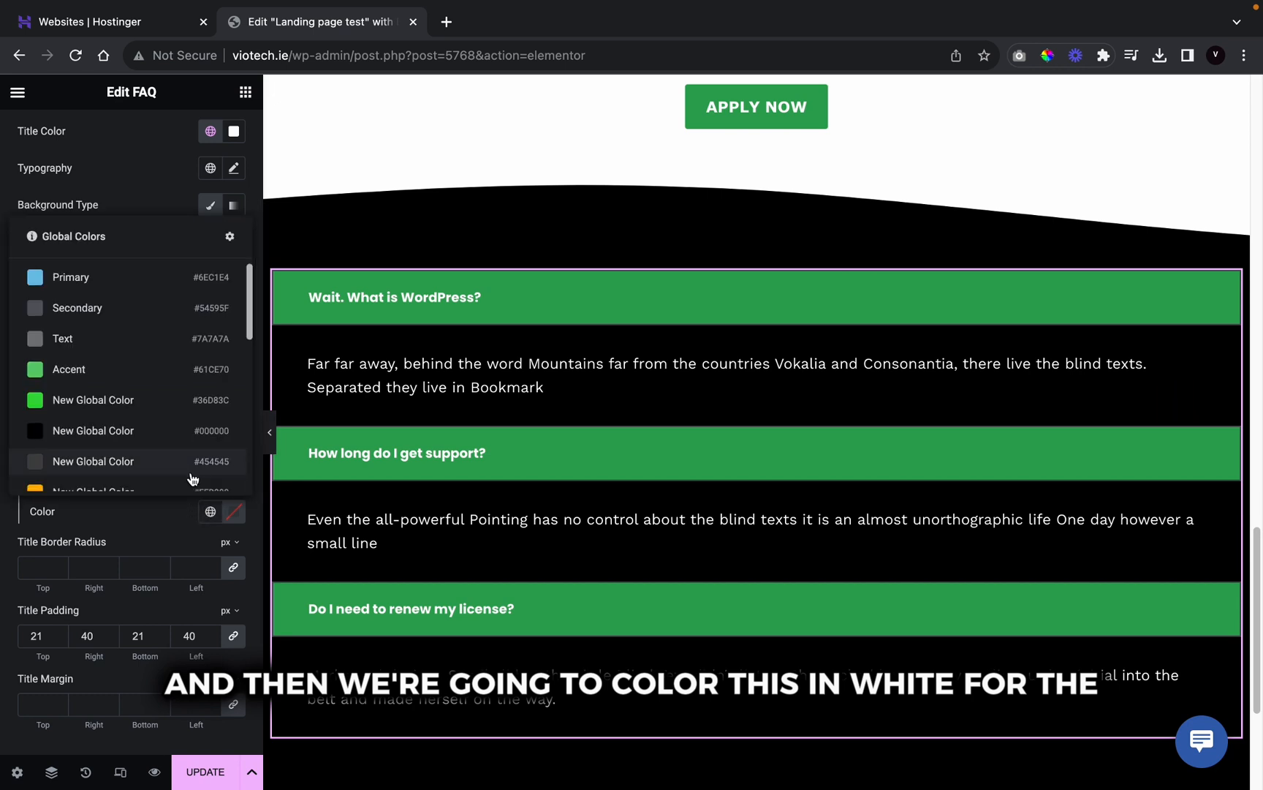
scroll(199, 491, "down", 3)
left_click(156, 387)
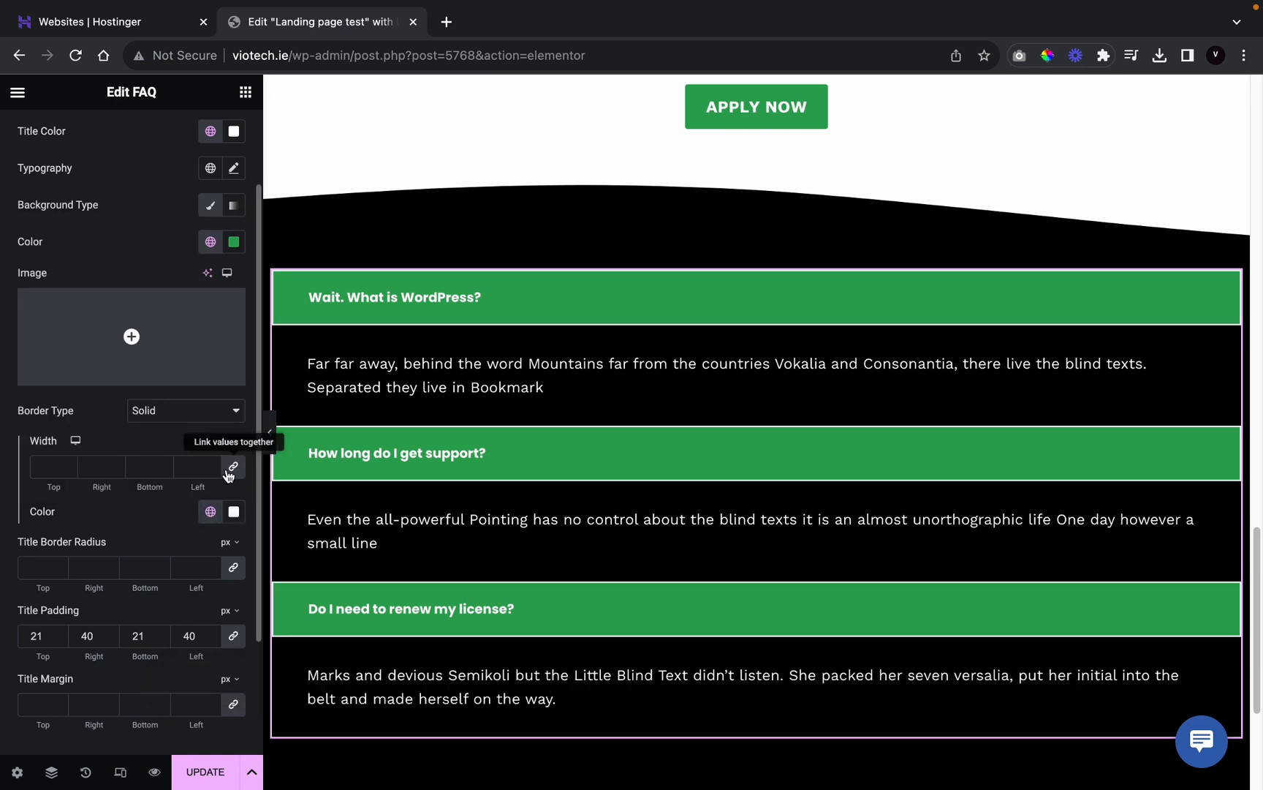
left_click(270, 437)
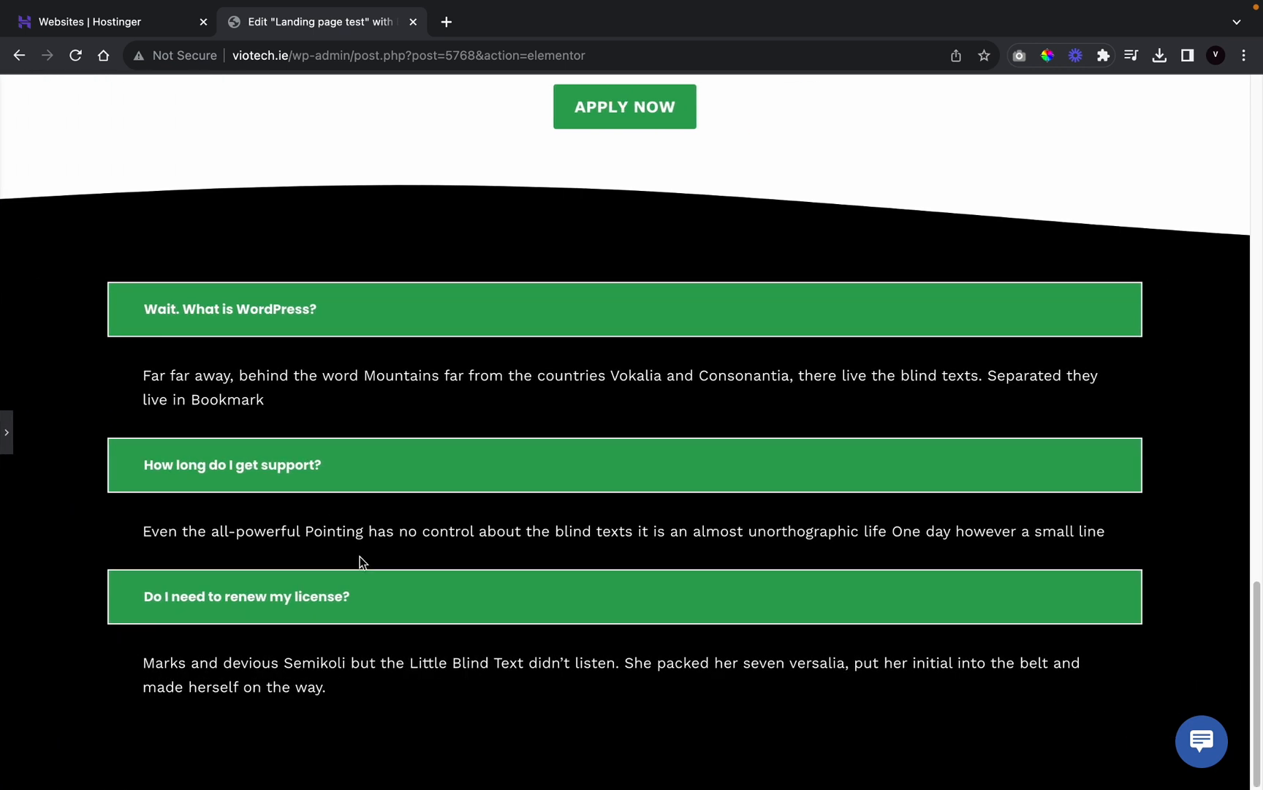
left_click(5, 432)
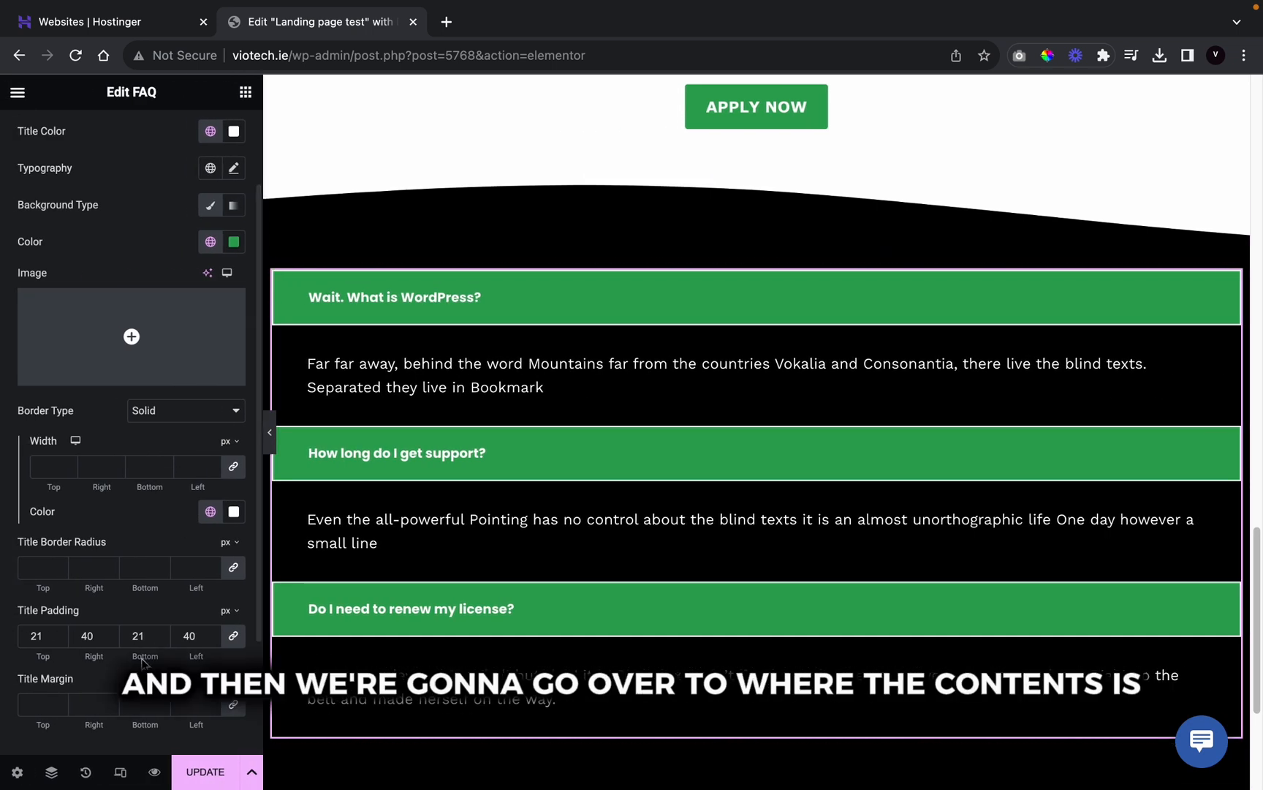
Step: Give the FAQ content a Solid border in the white global color and hide the editing panel
scroll(58, 545, "down", 2)
left_click(76, 628)
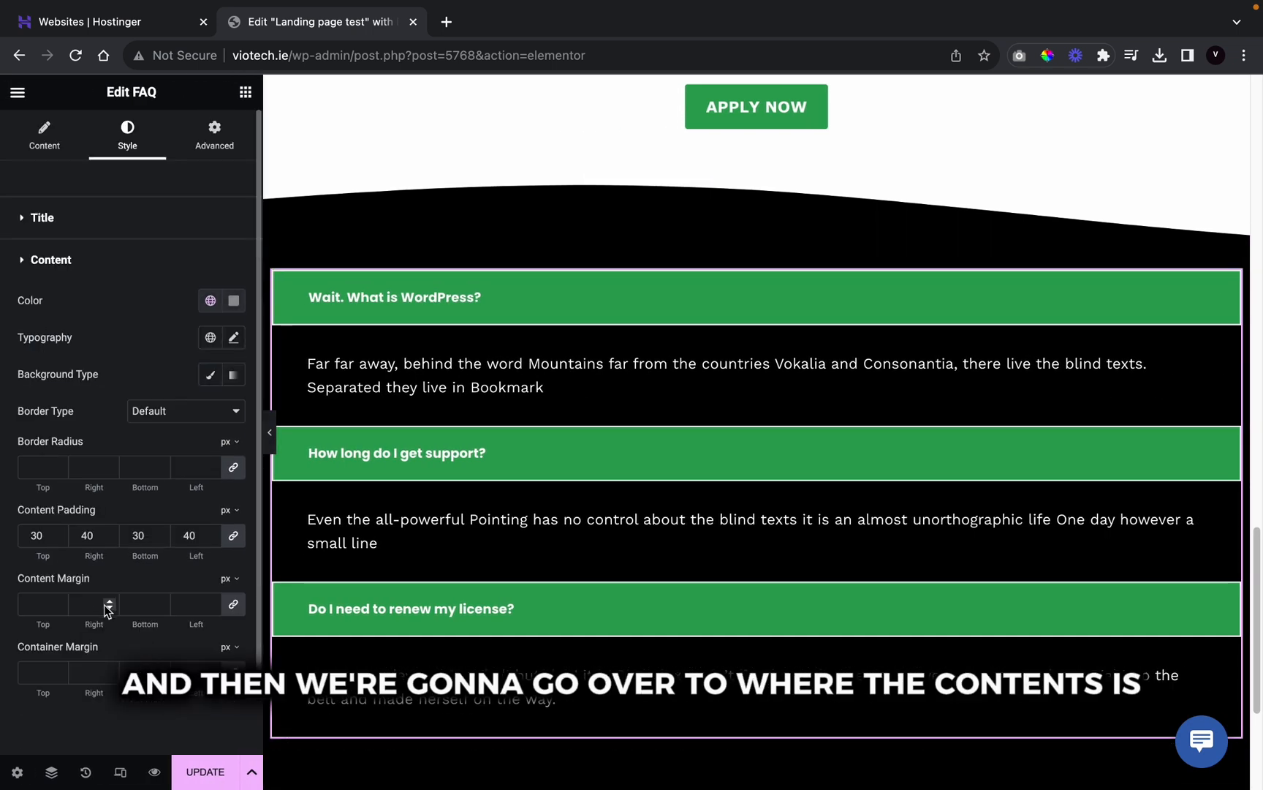
left_click(172, 414)
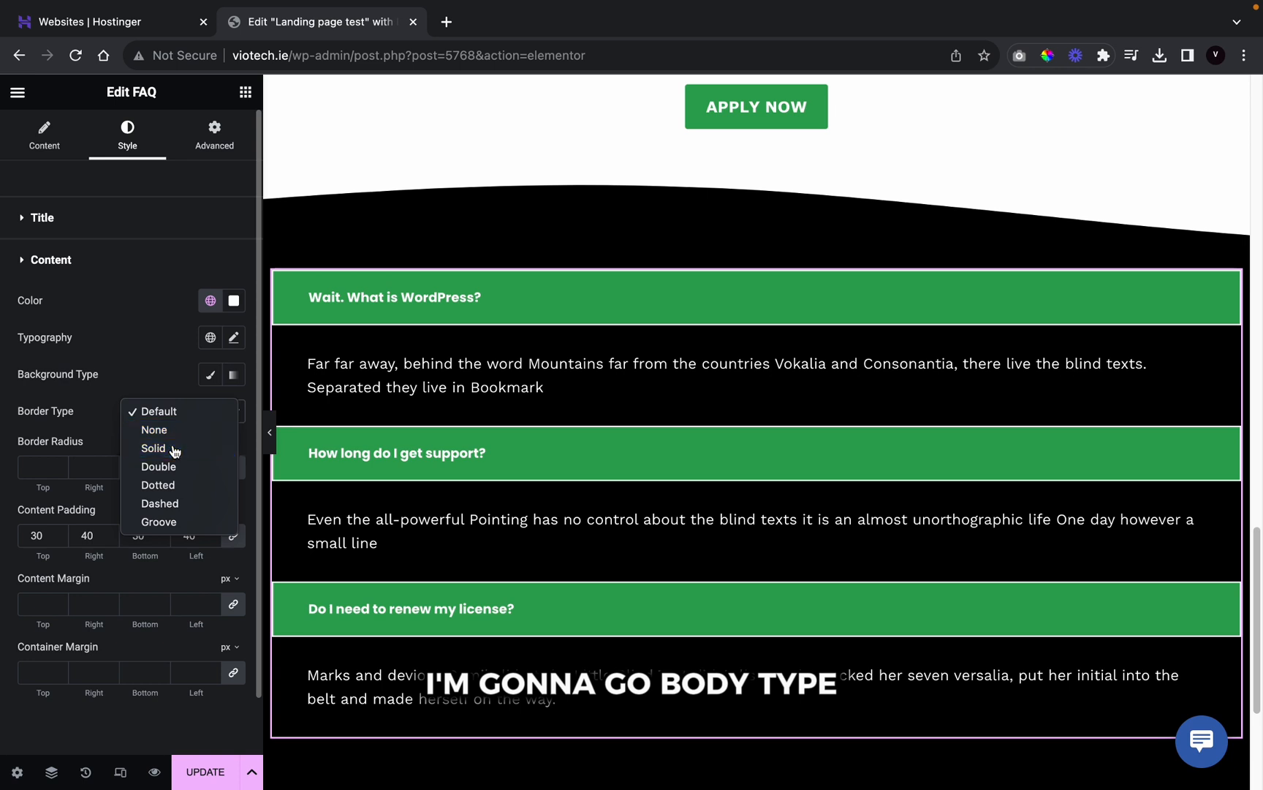
left_click(173, 448)
left_click(211, 511)
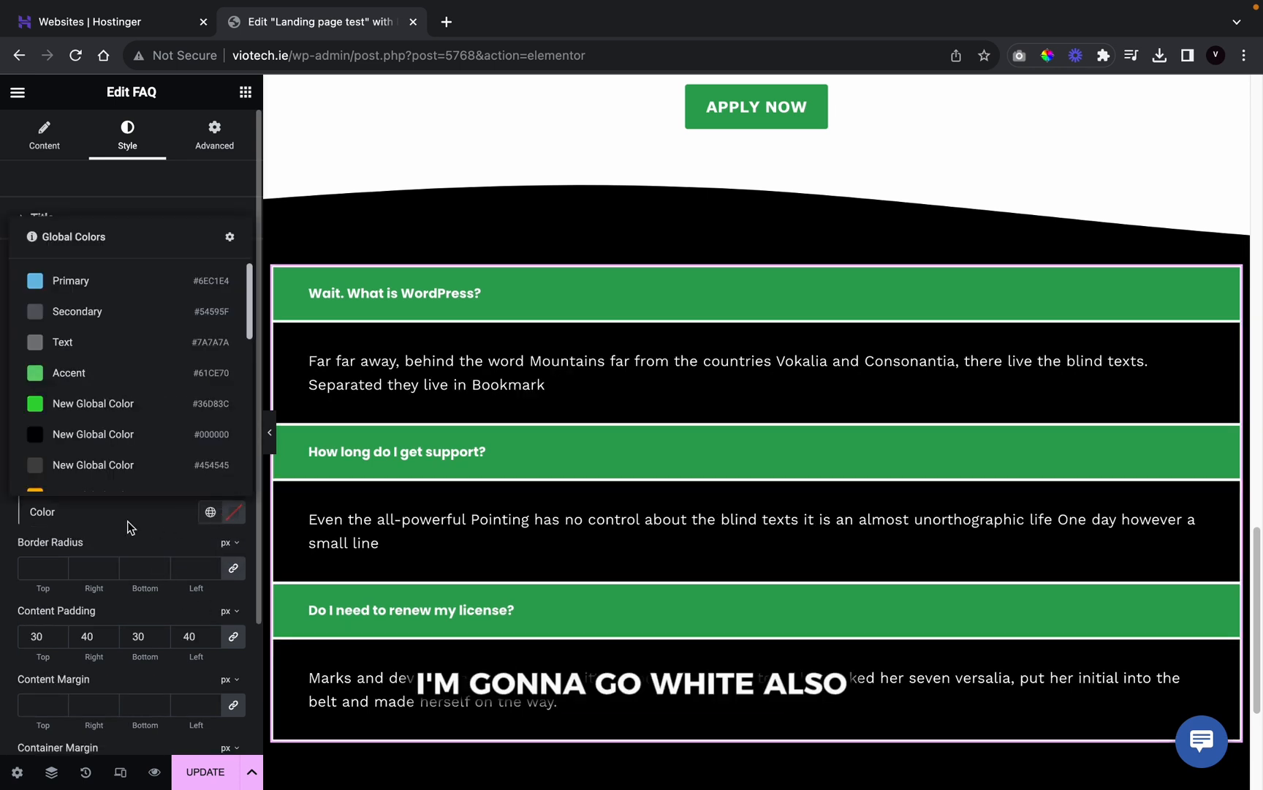
scroll(128, 520, "down", 3)
scroll(133, 460, "down", 3)
left_click(161, 377)
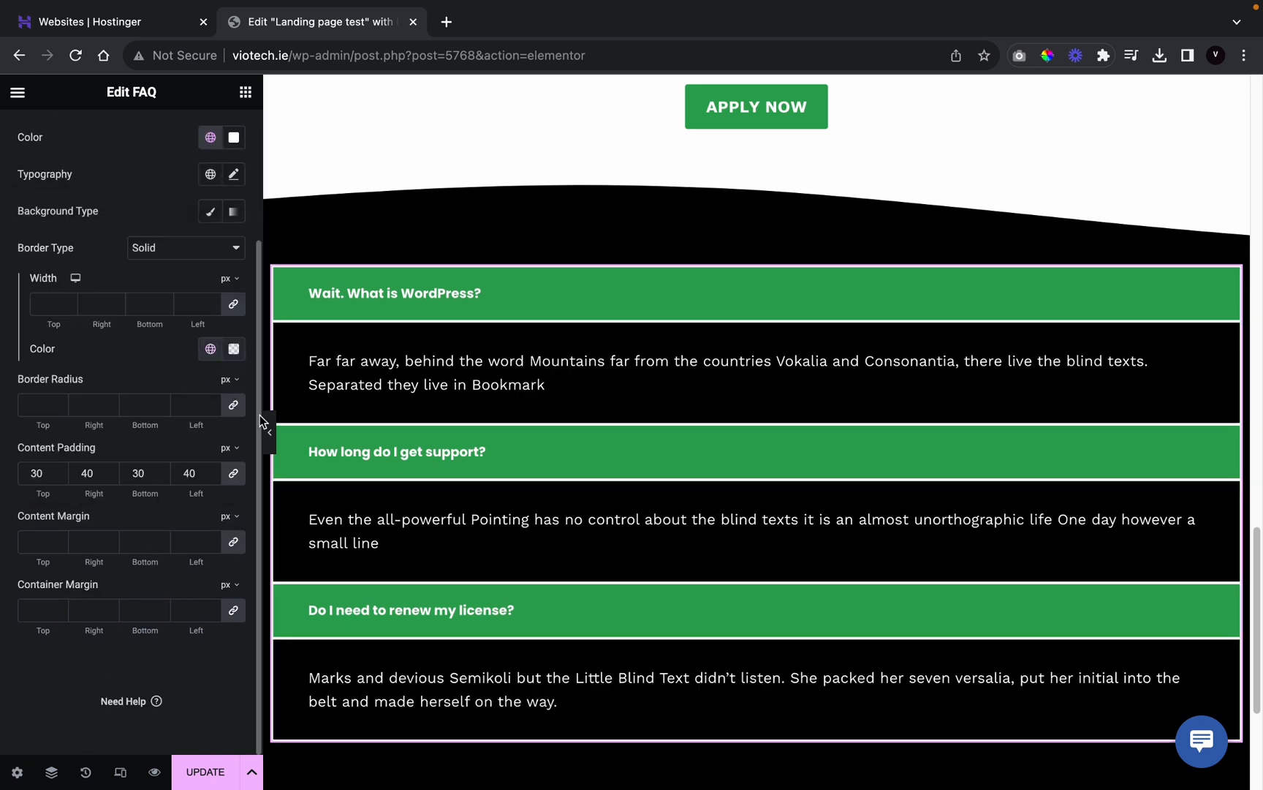
left_click(269, 432)
Step: Review the full landing page from the header and video through the counters, list, testimonials and FAQ section
scroll(555, 724, "up", 10)
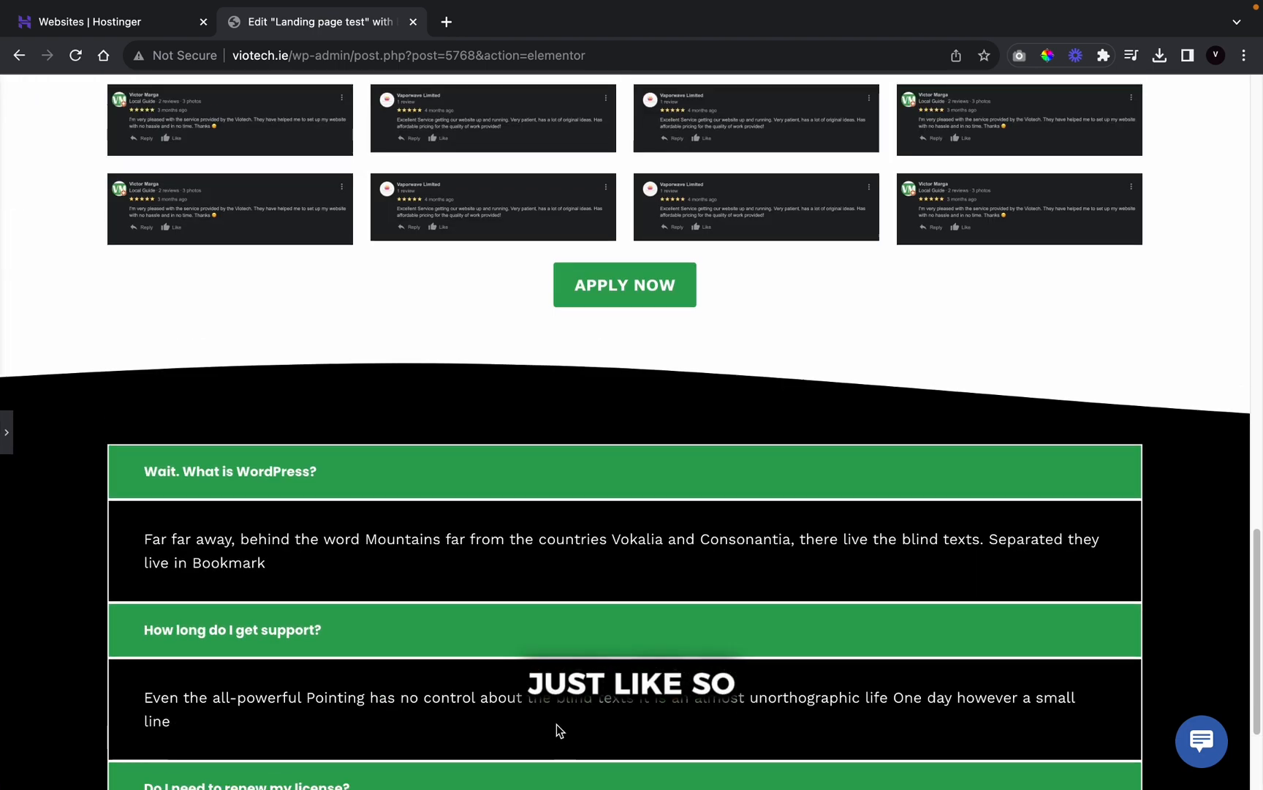
scroll(546, 662, "up", 10)
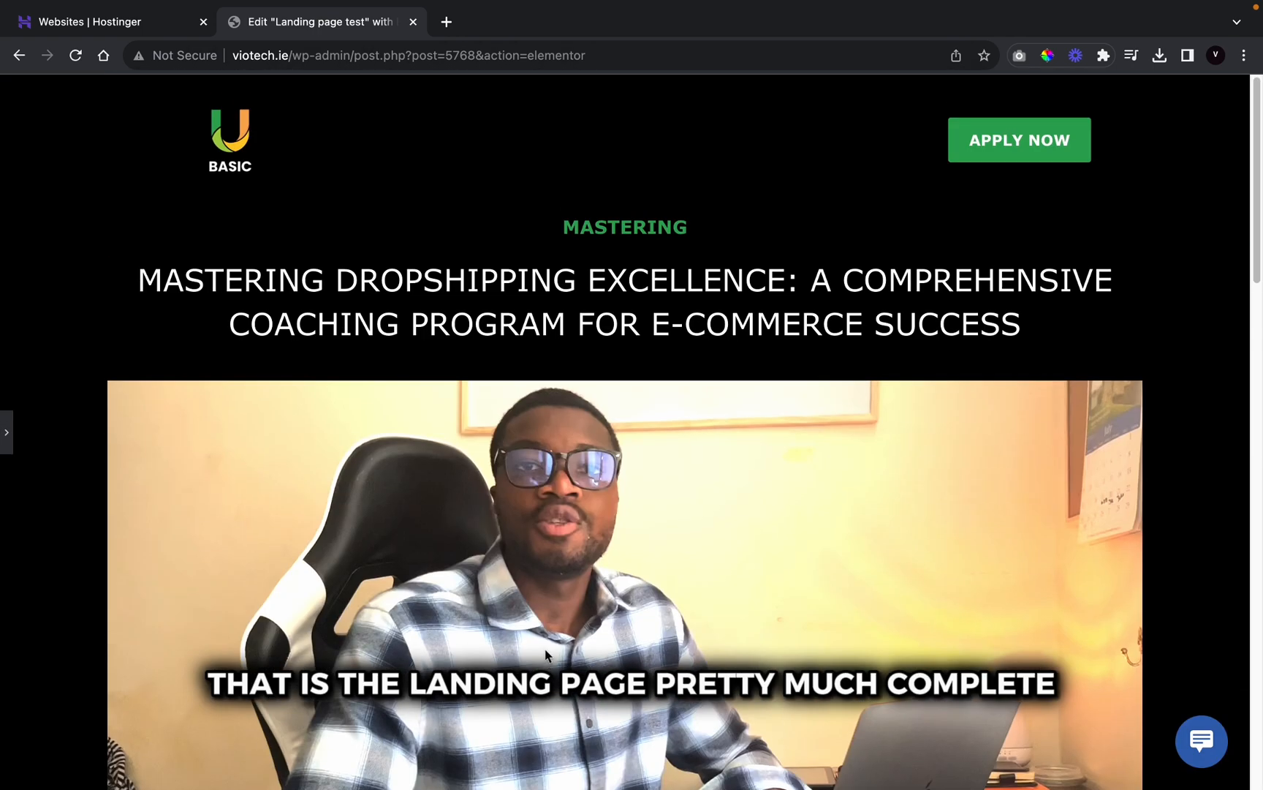
scroll(549, 653, "down", 10)
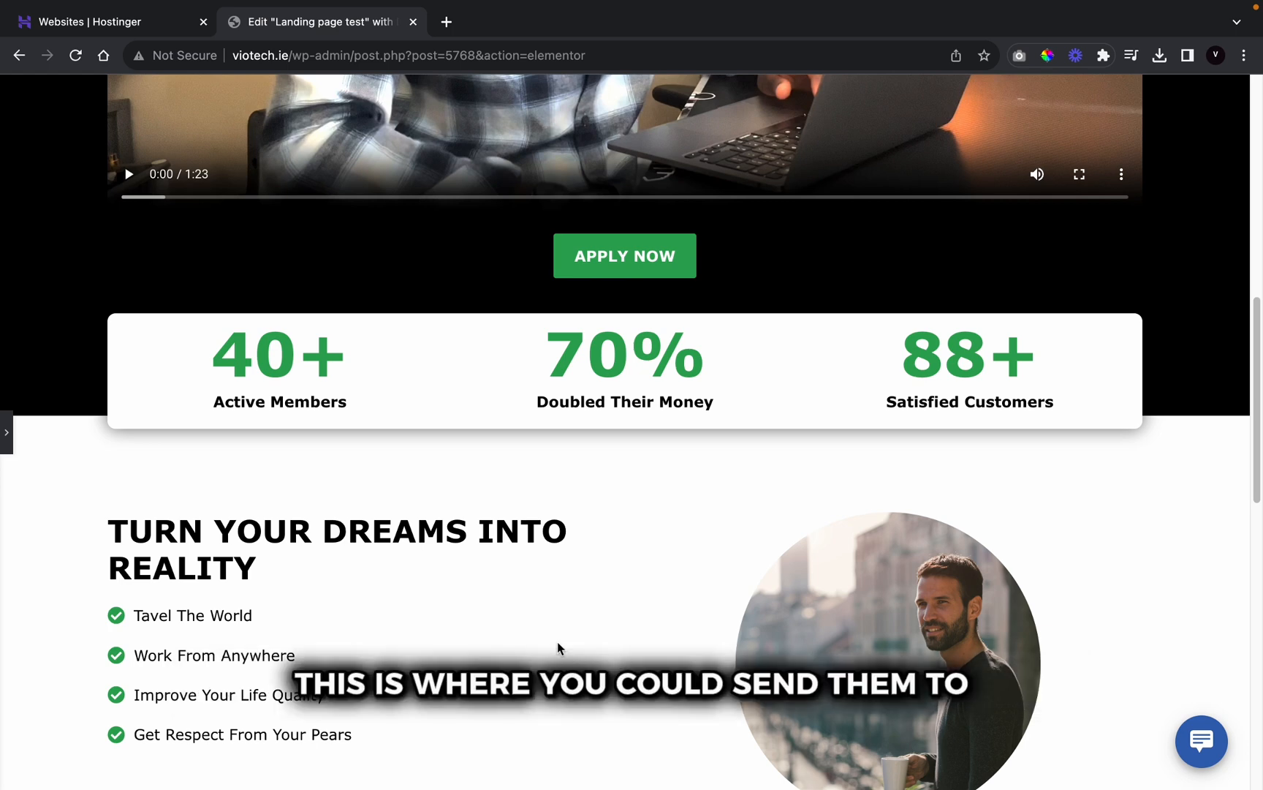
scroll(557, 648, "down", 8)
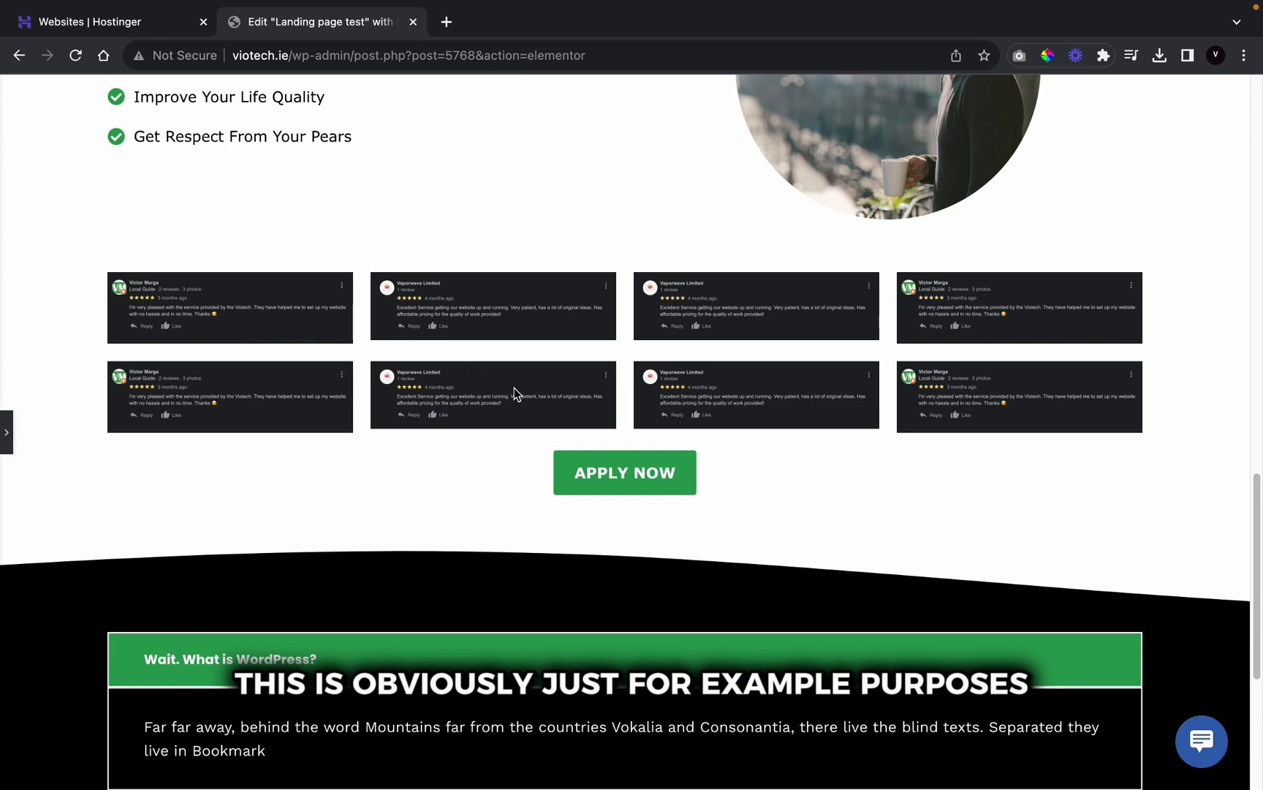
scroll(561, 425, "down", 4)
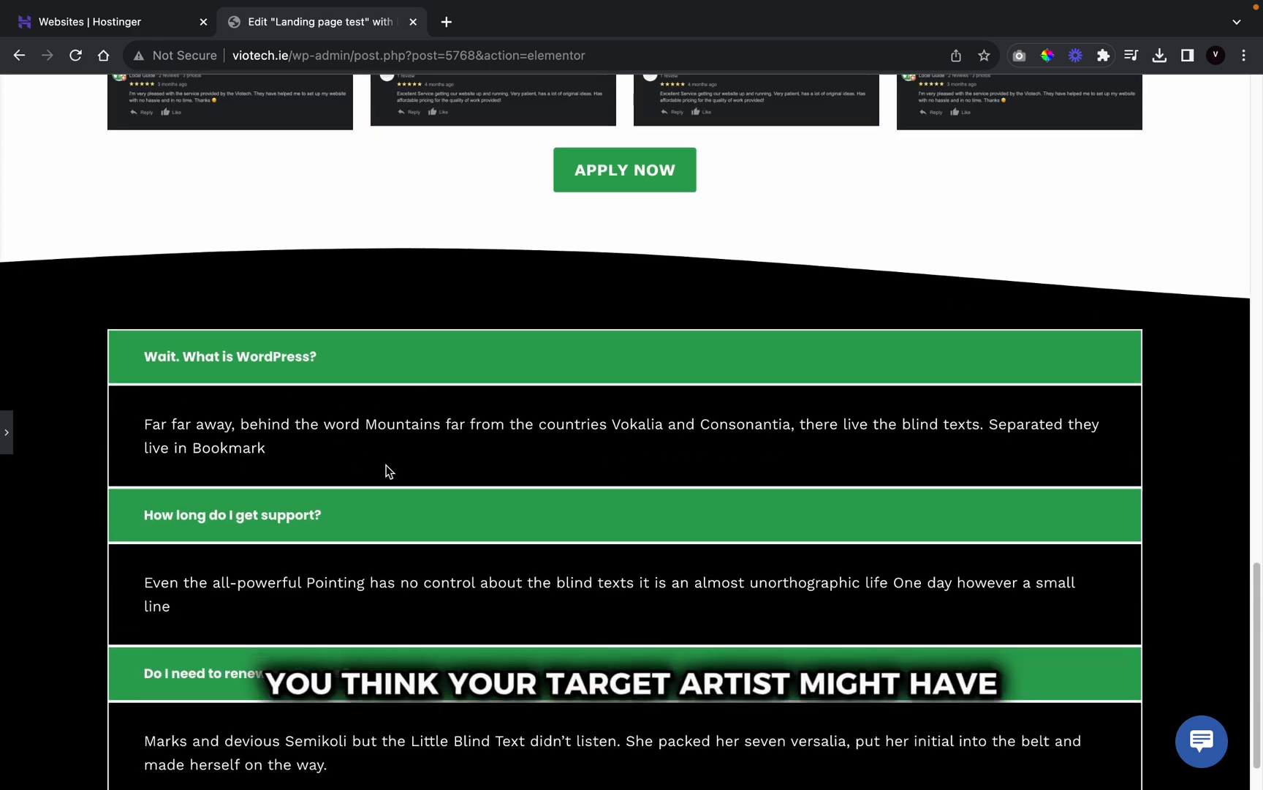
scroll(404, 481, "up", 7)
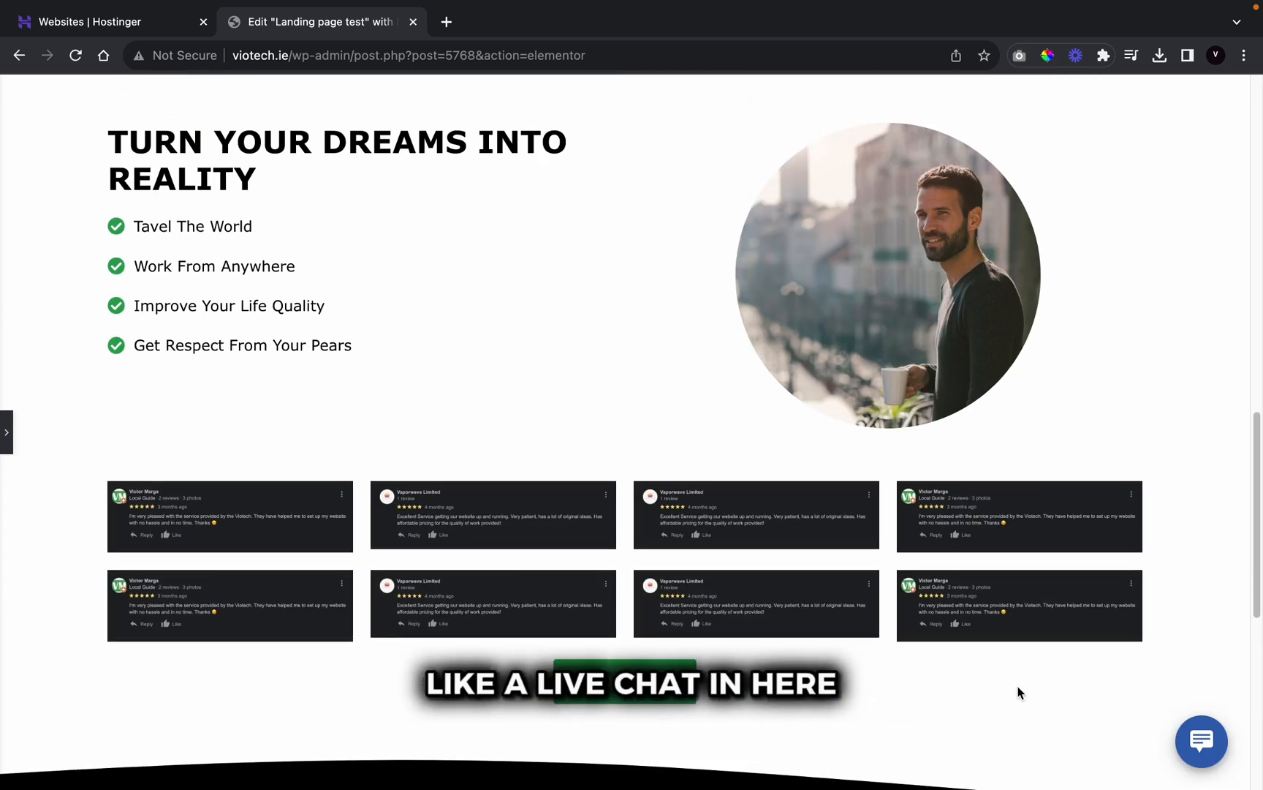
scroll(1018, 691, "up", 12)
scroll(510, 405, "up", 3)
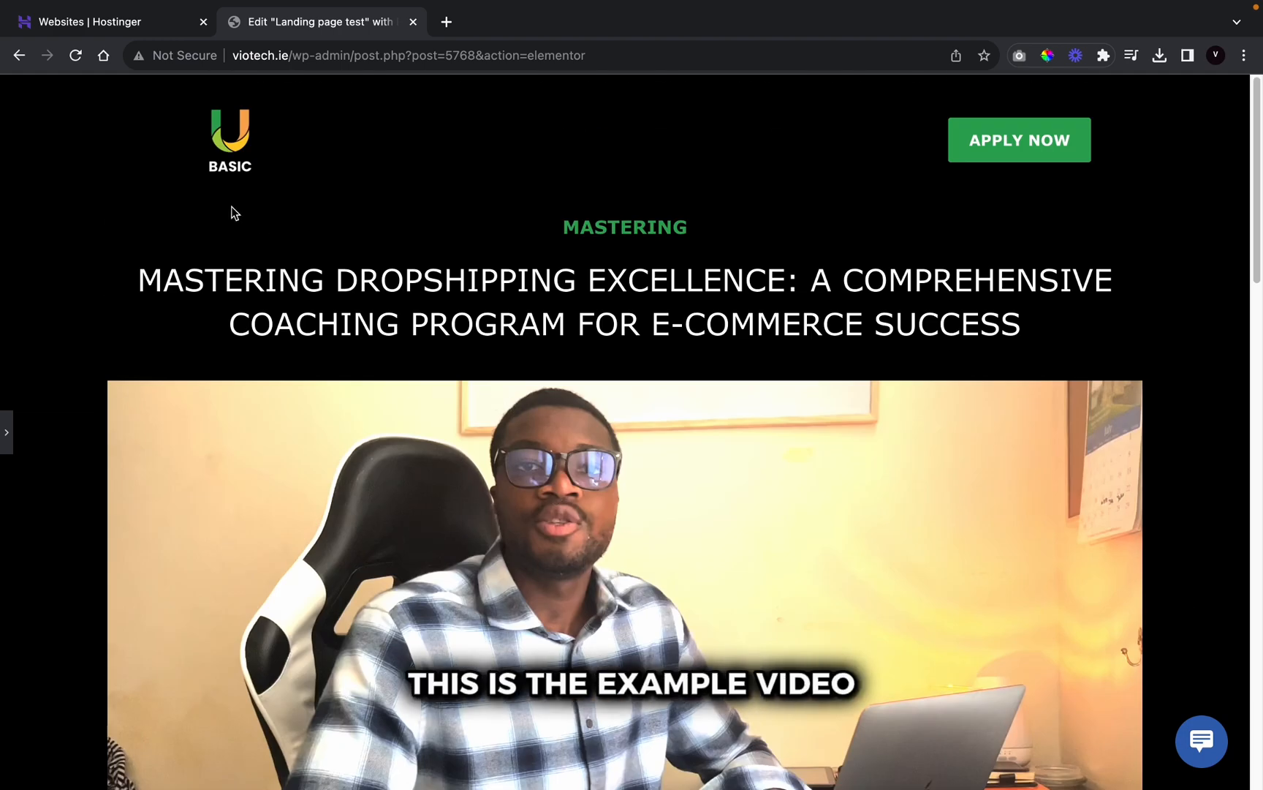
Step: Examine the page's social proof again: the video area, counters, dreams list with image, testimonials and Apply Now buttons
scroll(691, 442, "down", 15)
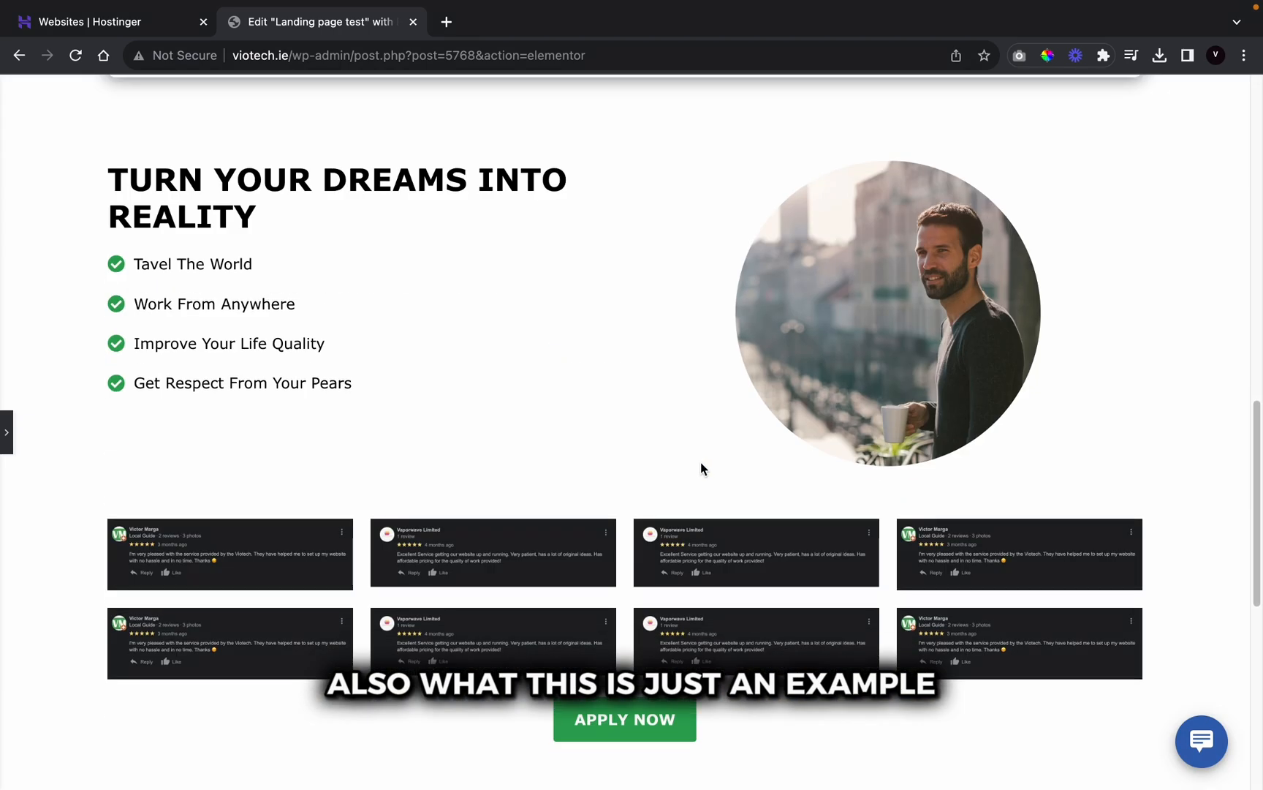
scroll(680, 479, "up", 1)
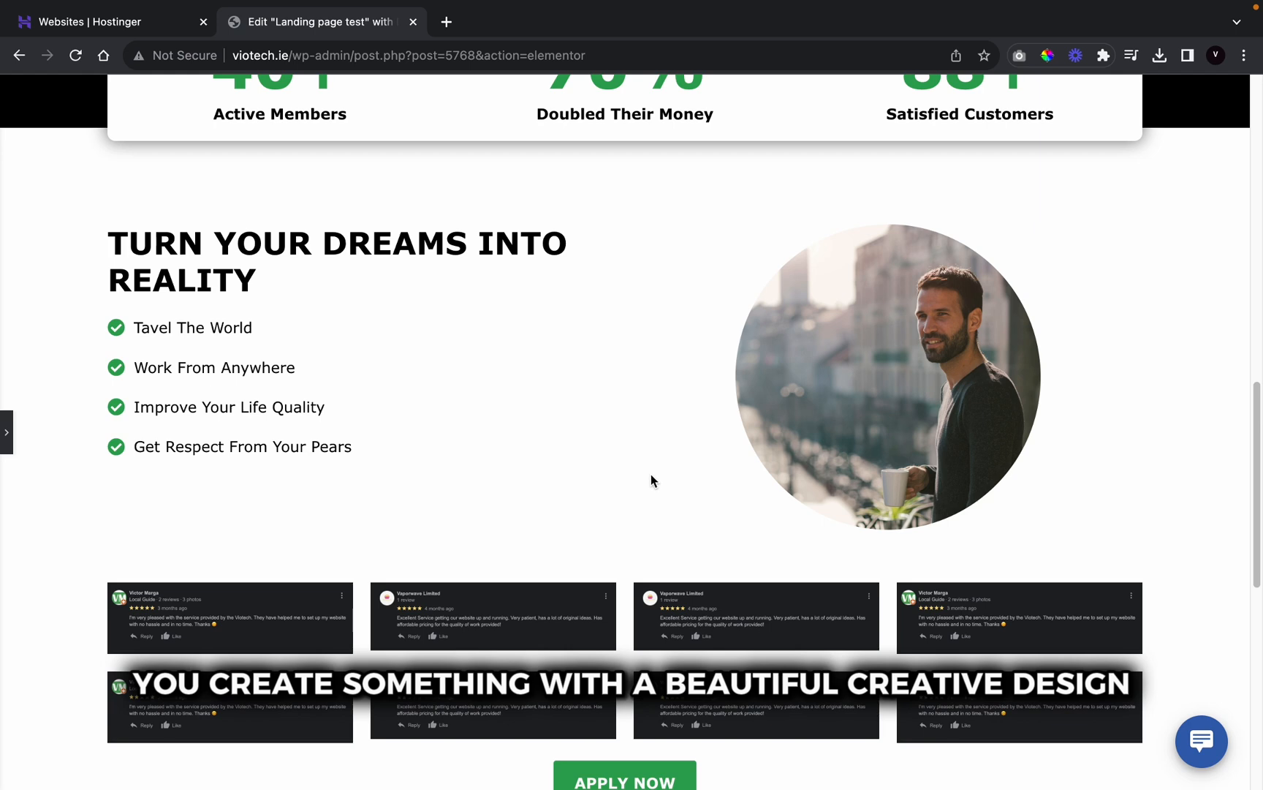
scroll(649, 480, "down", 4)
scroll(757, 528, "down", 5)
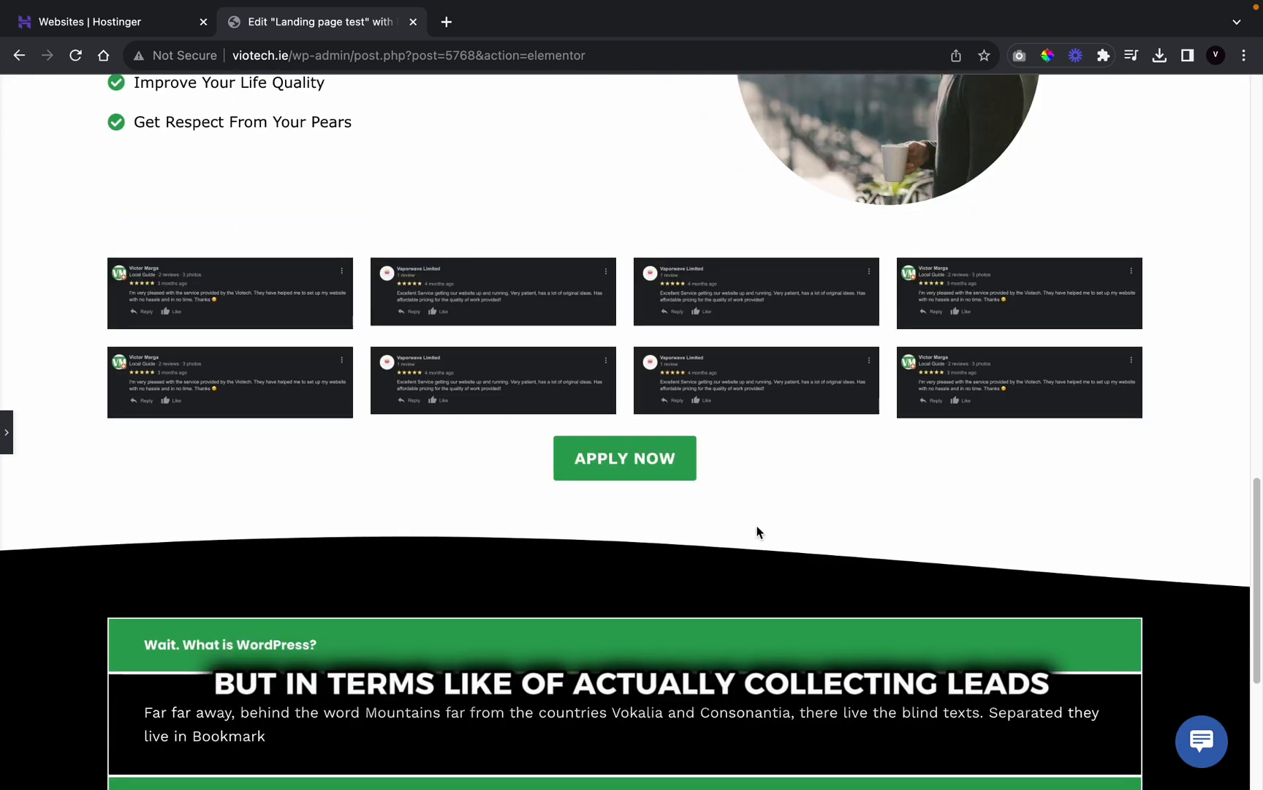
scroll(757, 527, "up", 15)
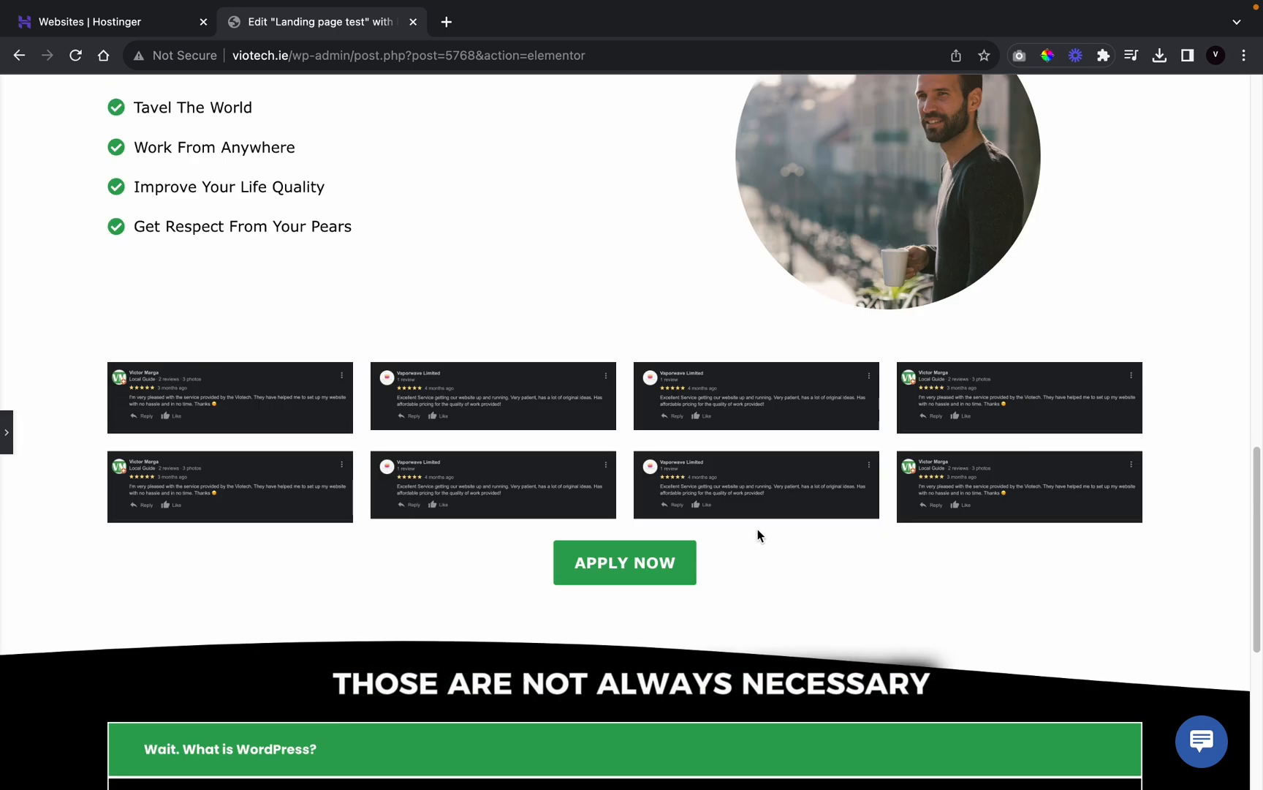
scroll(757, 529, "up", 3)
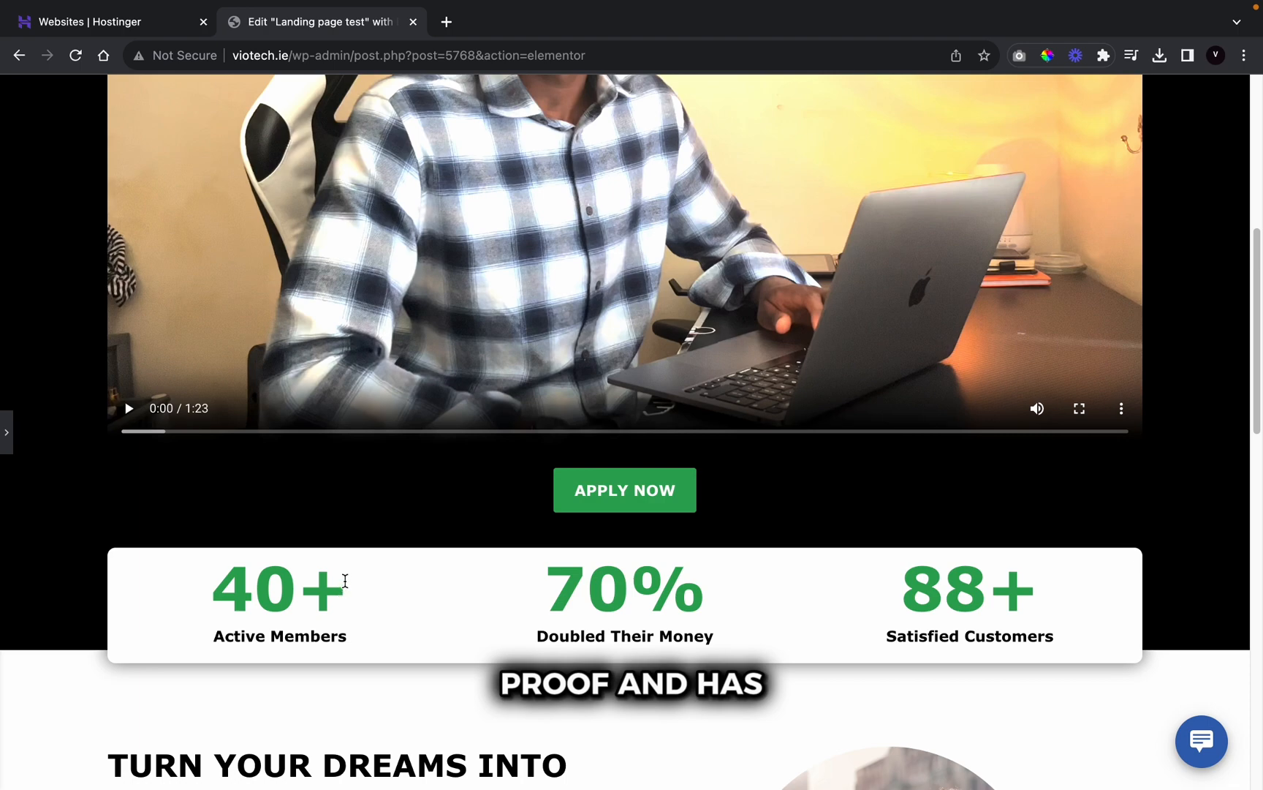
scroll(492, 622, "down", 10)
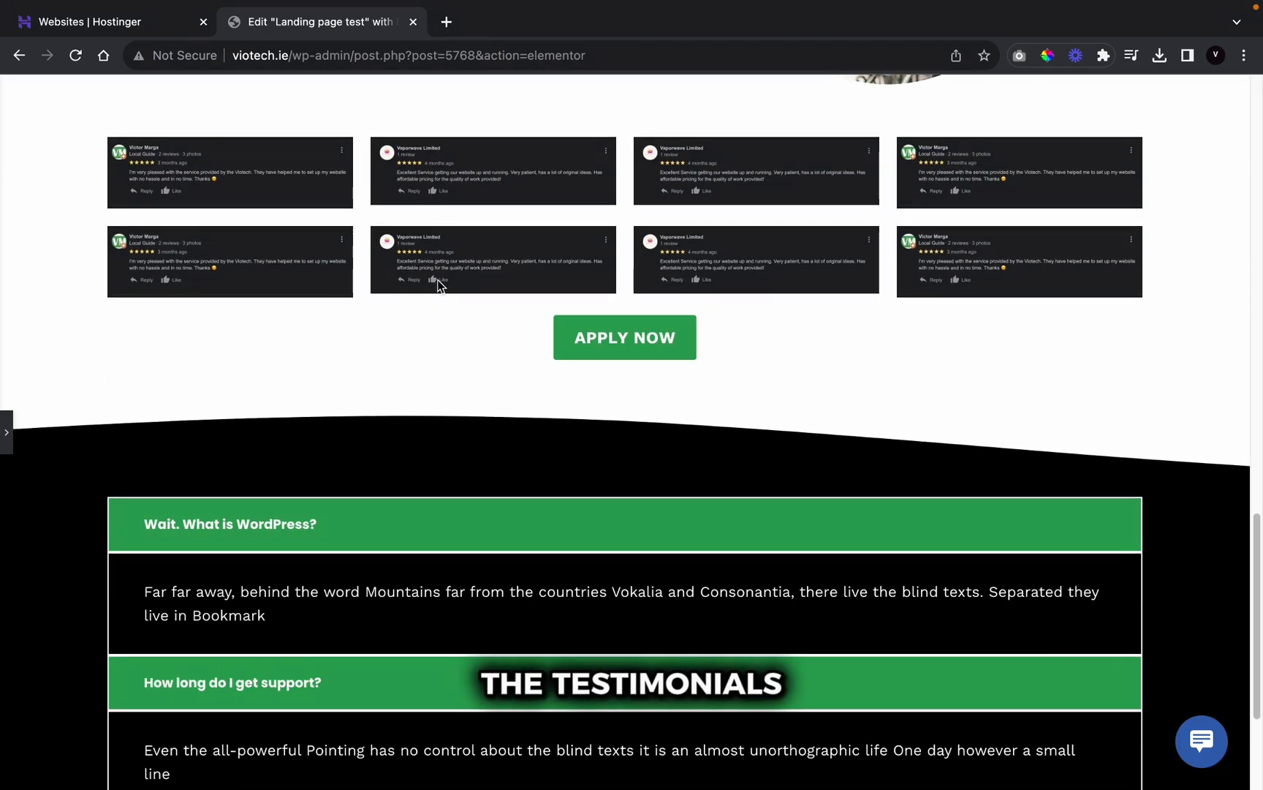
scroll(443, 287, "up", 12)
scroll(527, 303, "up", 3)
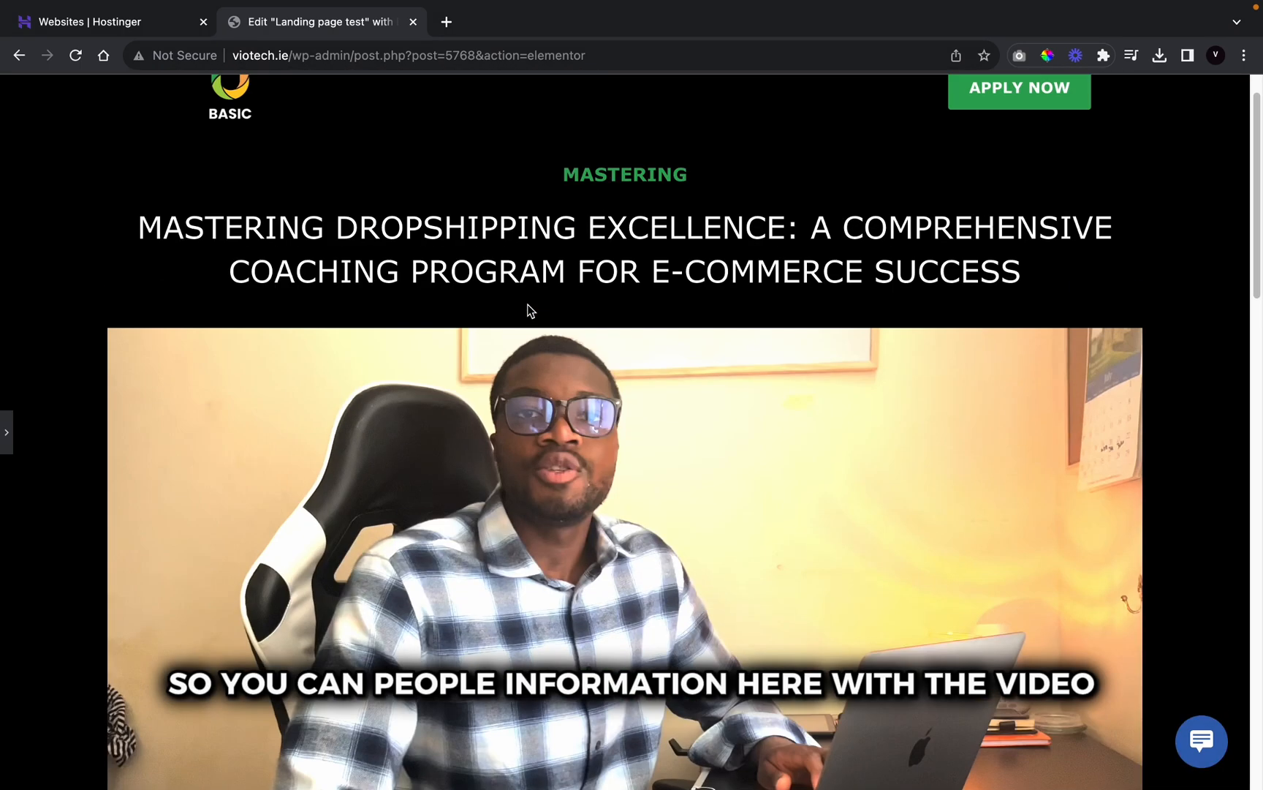
scroll(569, 438, "down", 10)
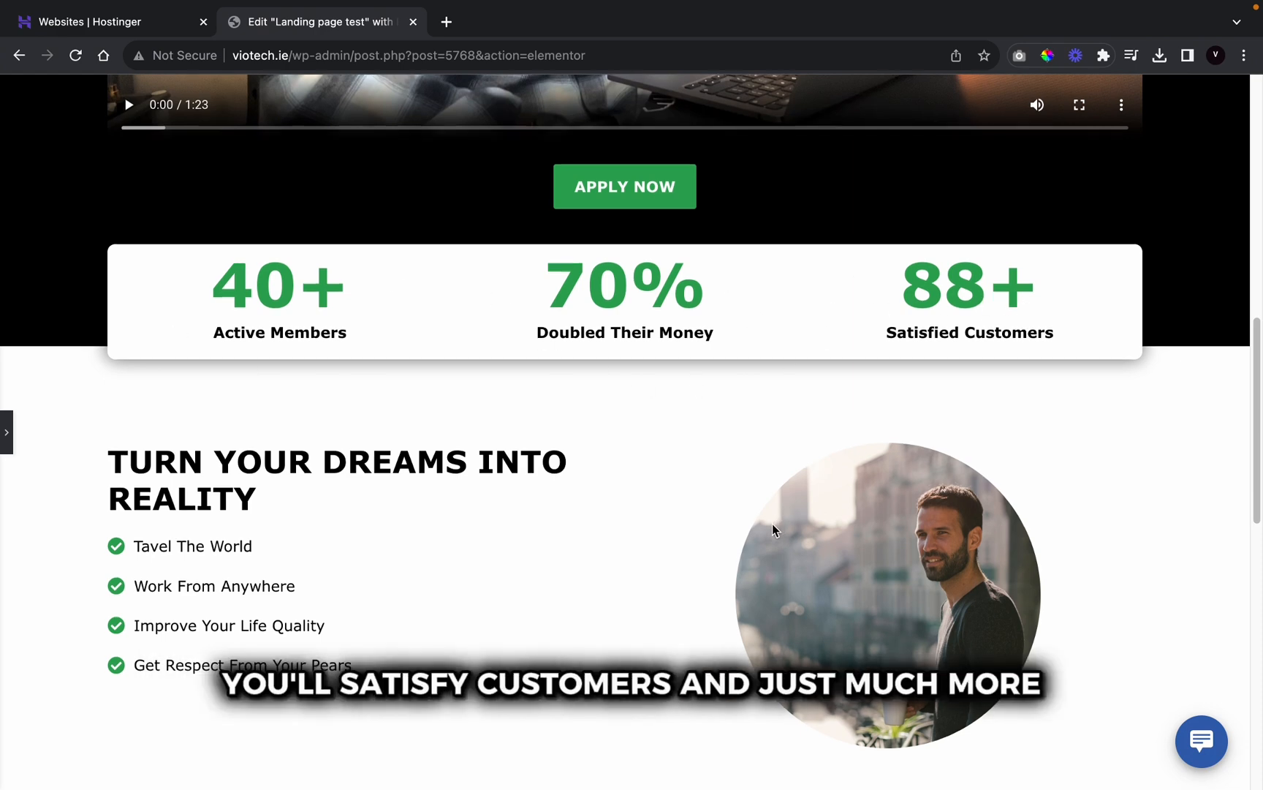
scroll(772, 525, "down", 8)
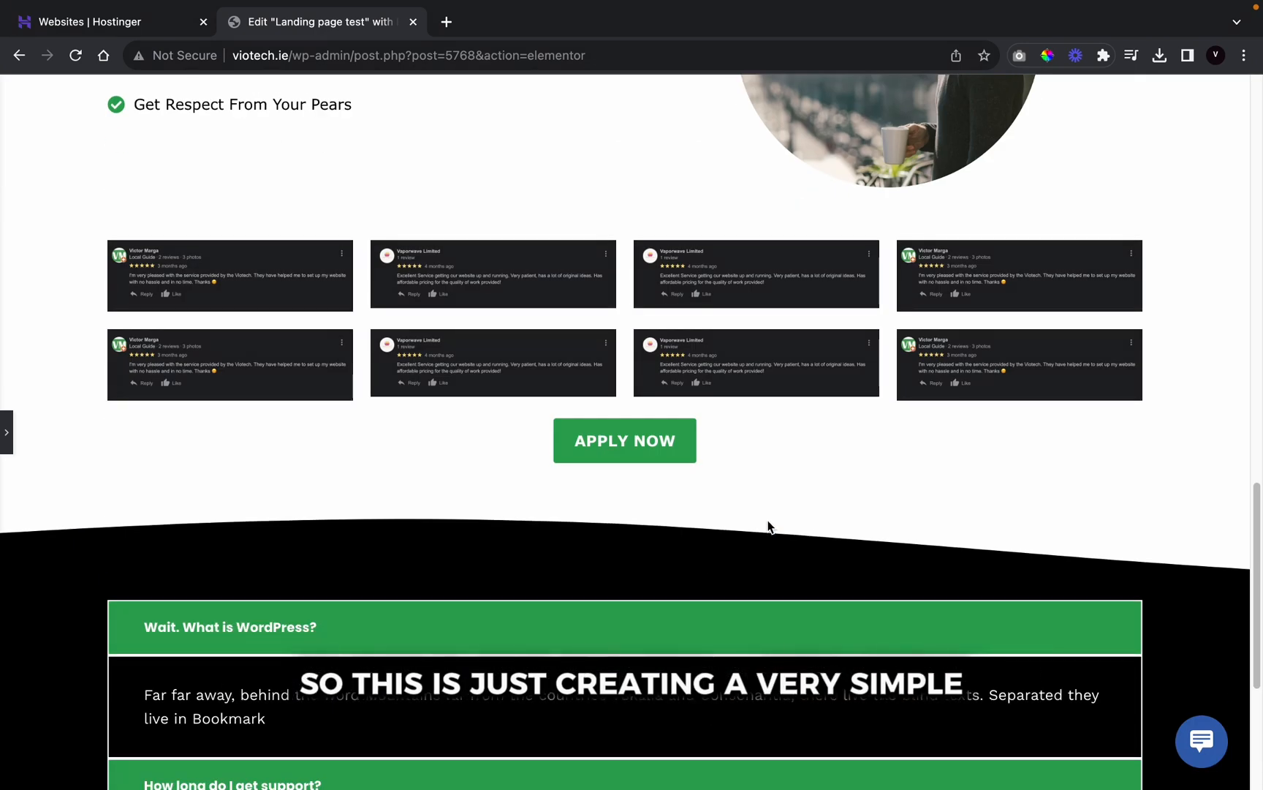